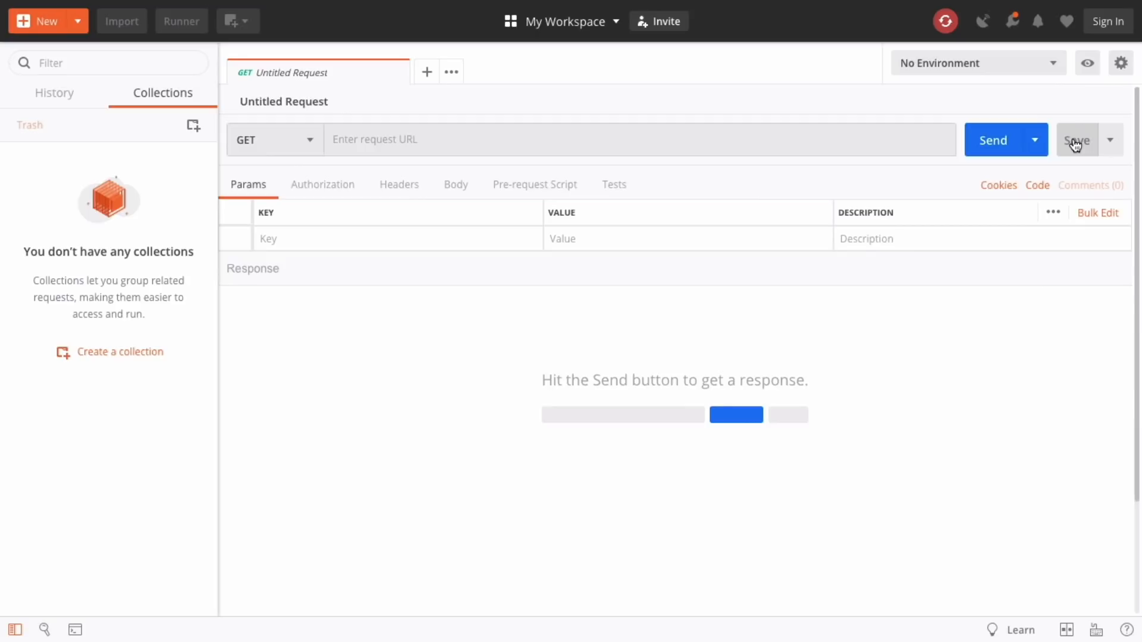
pyautogui.click(422, 72)
pyautogui.click(585, 72)
pyautogui.click(479, 145)
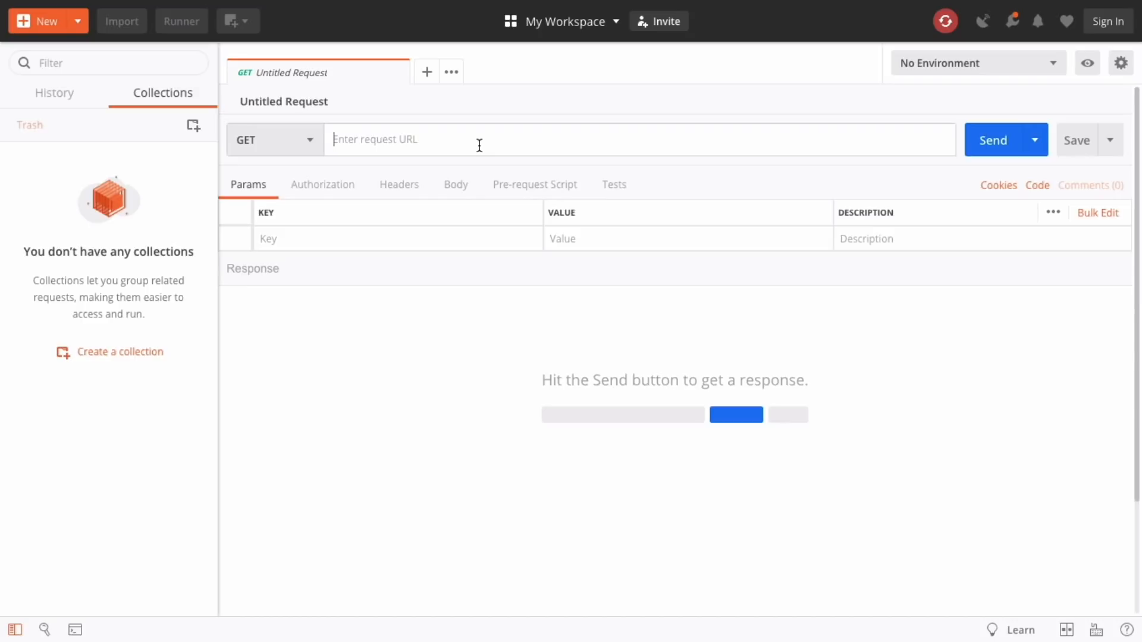
pyautogui.write('http:')
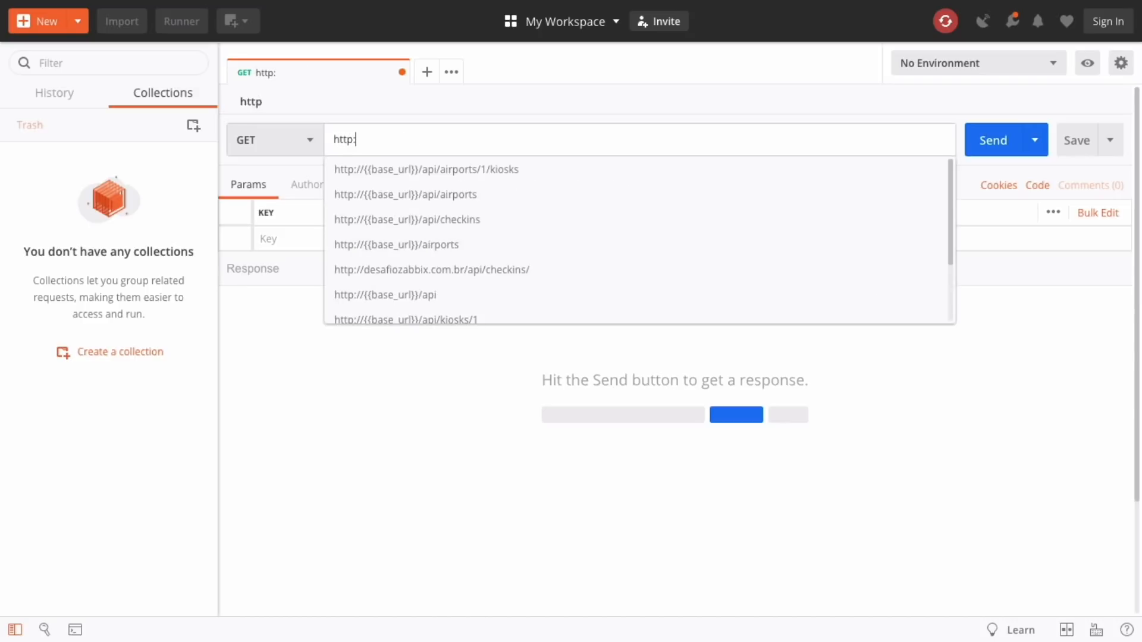
pyautogui.write('//desafi')
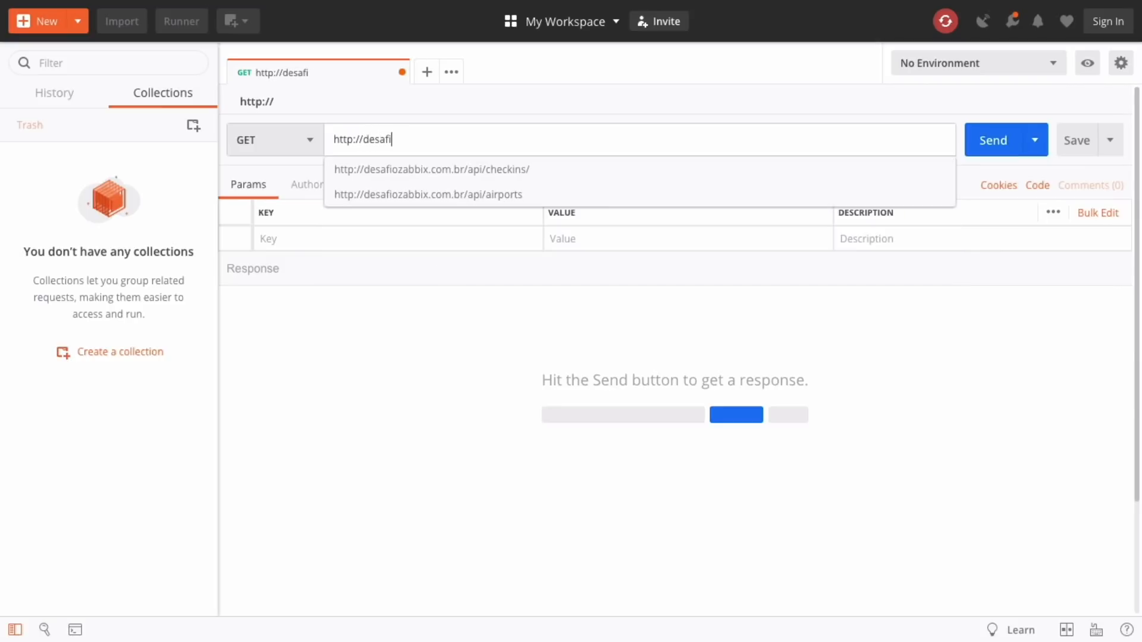
pyautogui.write('ozabbix.co')
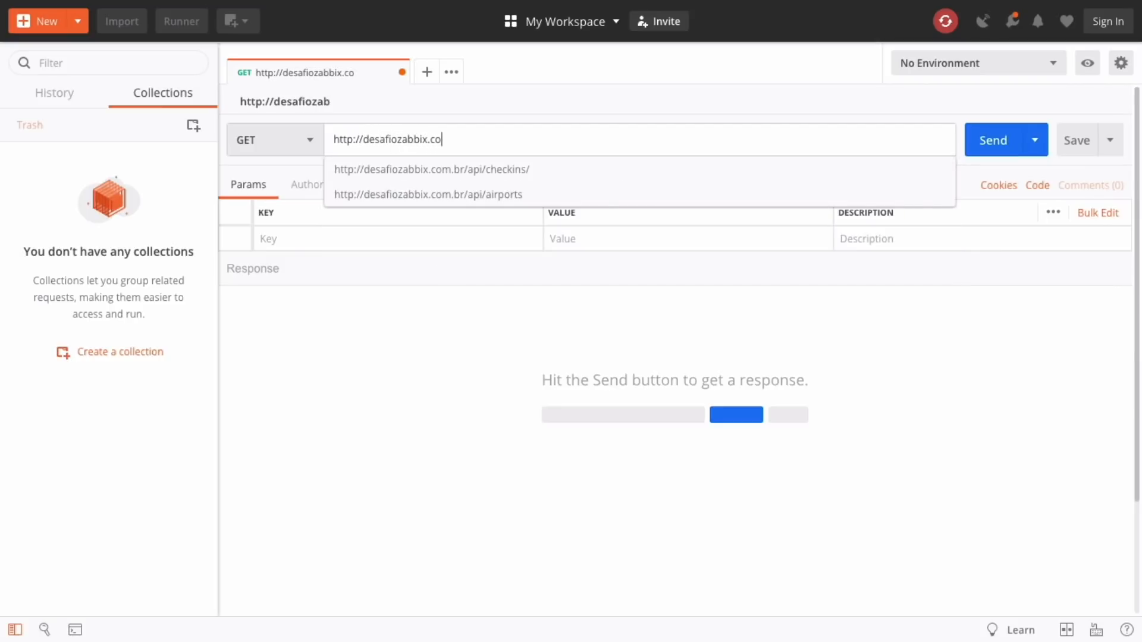
pyautogui.write('m.br/airports')
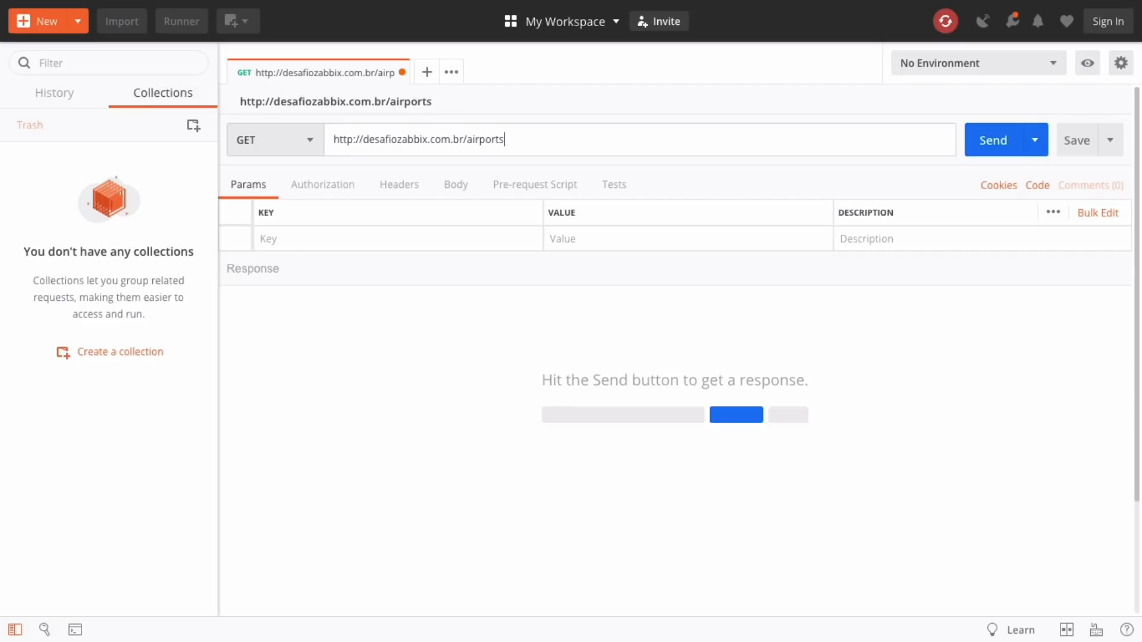
pyautogui.click(1000, 140)
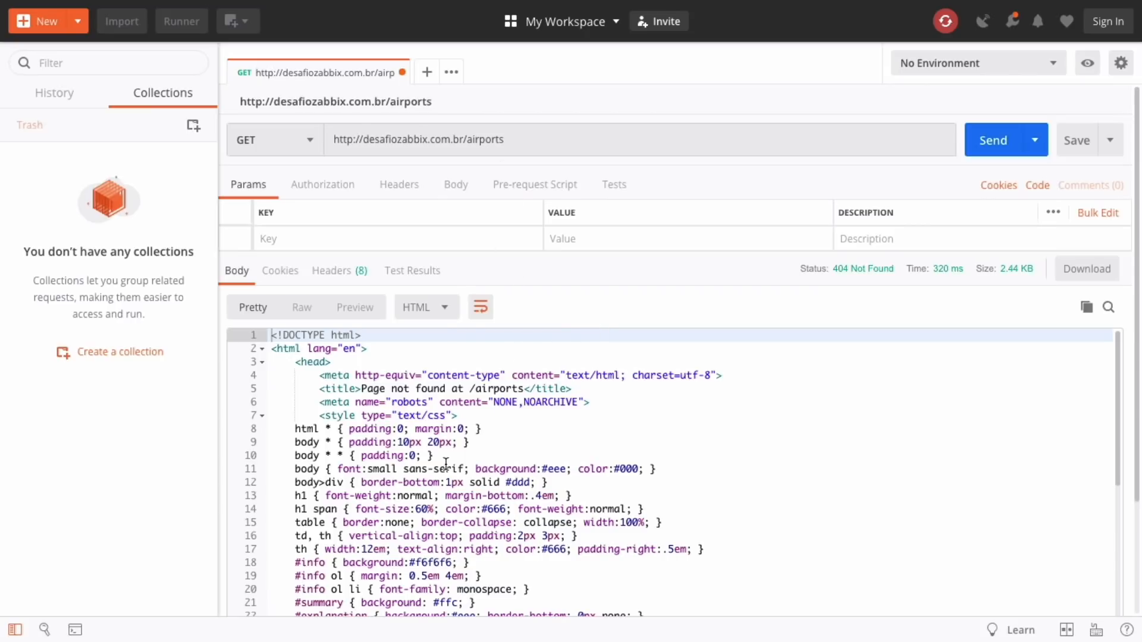
pyautogui.click(465, 139)
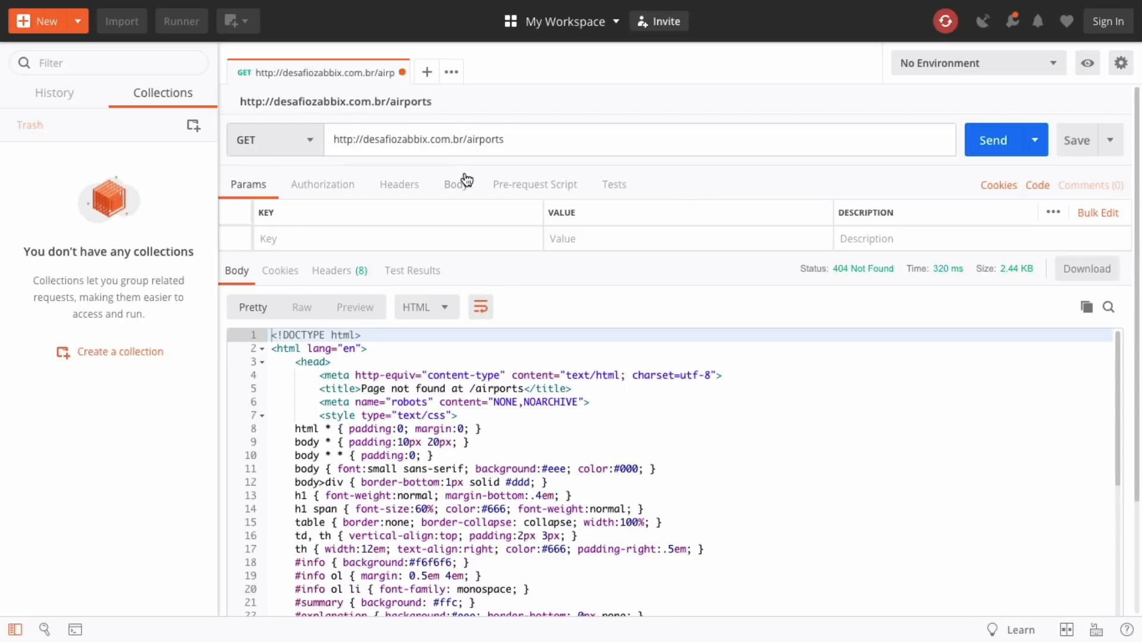
pyautogui.press('Right')
pyautogui.write('api/')
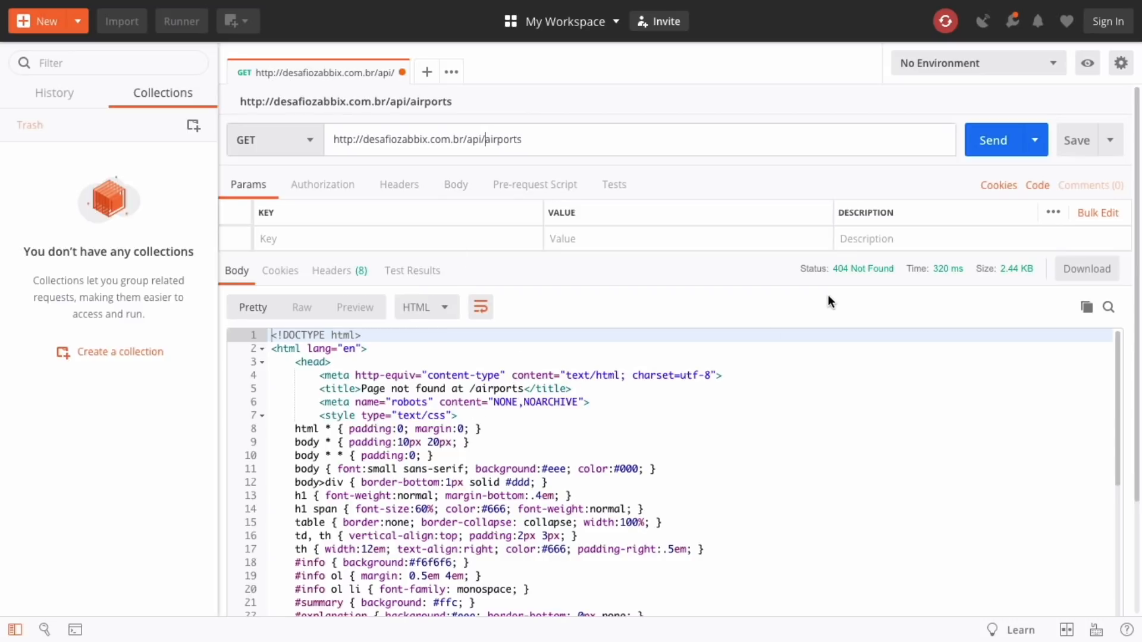
pyautogui.moveTo(805, 277)
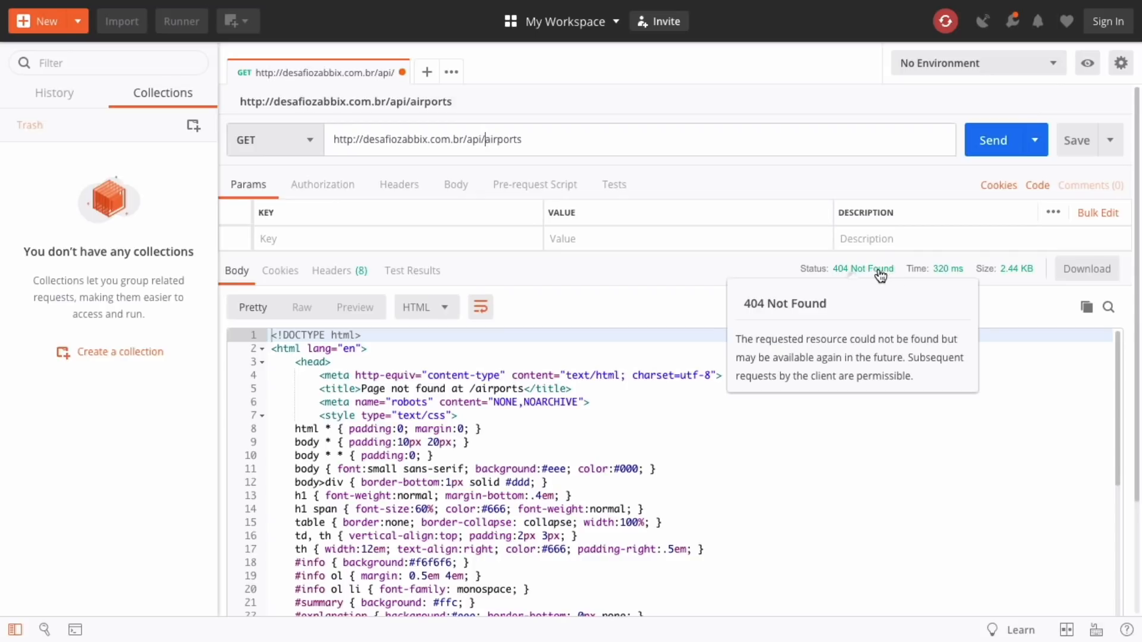
pyautogui.click(977, 153)
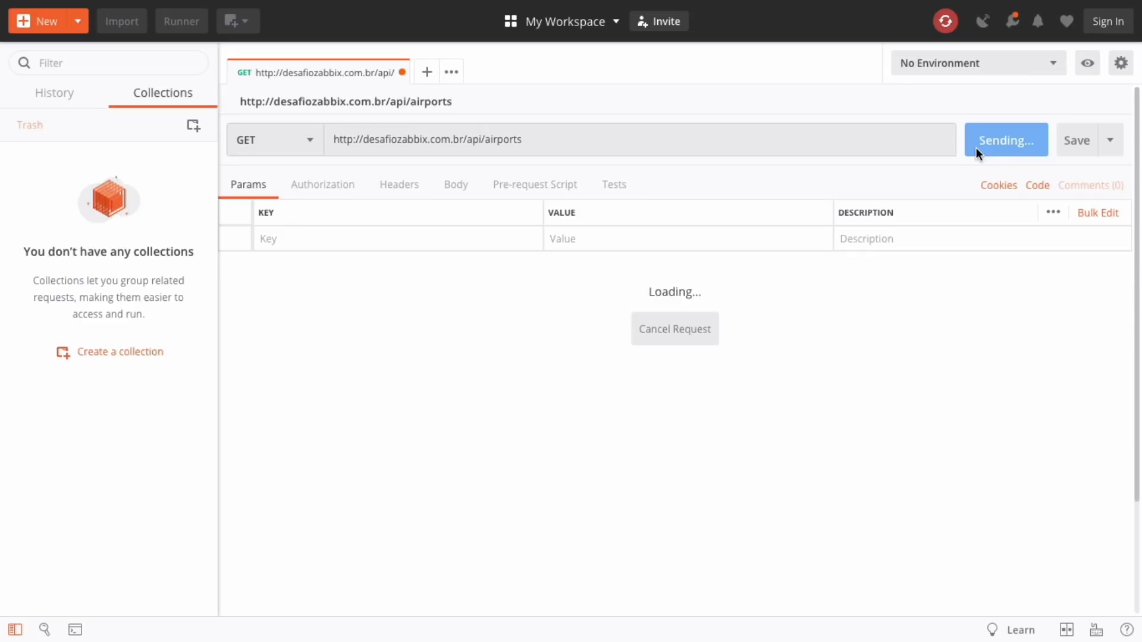
pyautogui.scroll(-3, 589, 458)
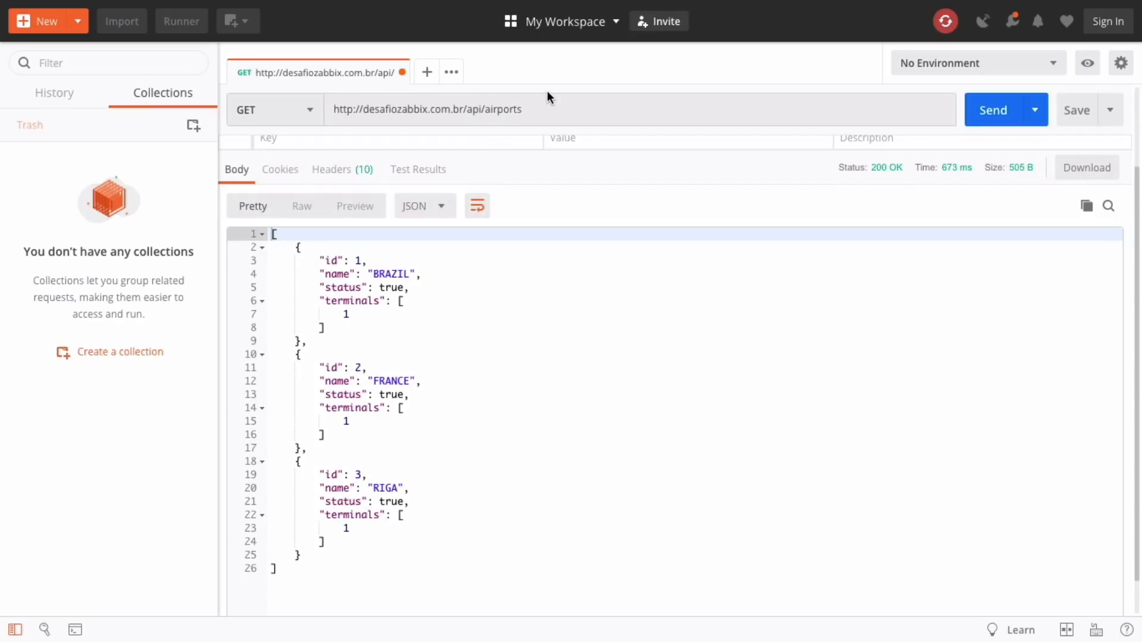
# Step: Start saving the airports request and create a new collection named "Terceira Maratona Zabbix" for it
pyautogui.click(1077, 113)
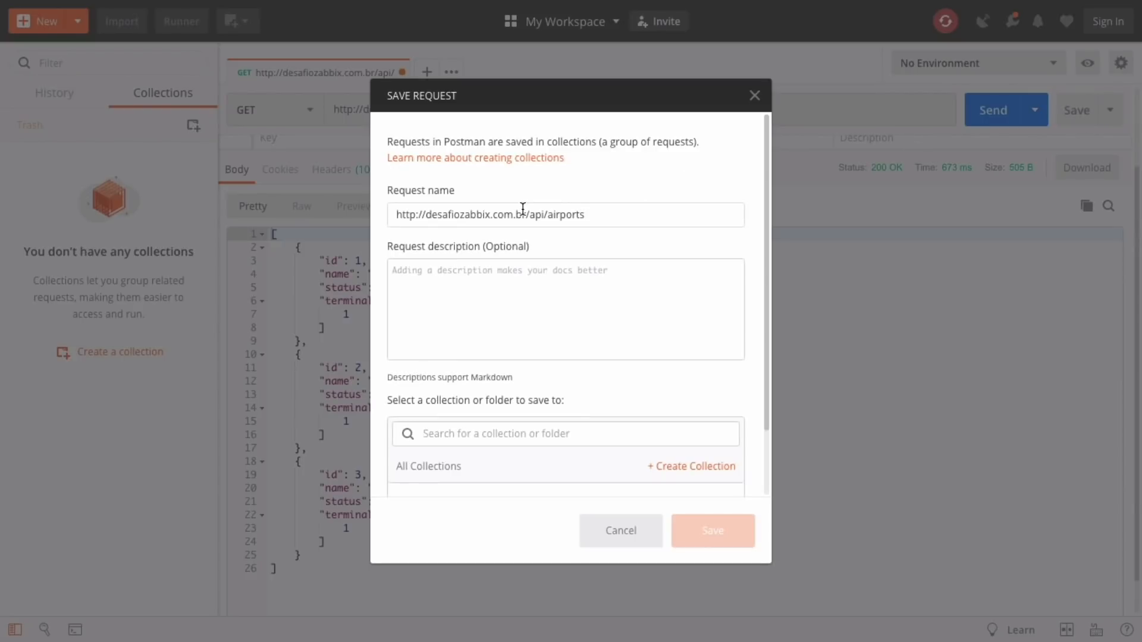
pyautogui.scroll(-2, 455, 426)
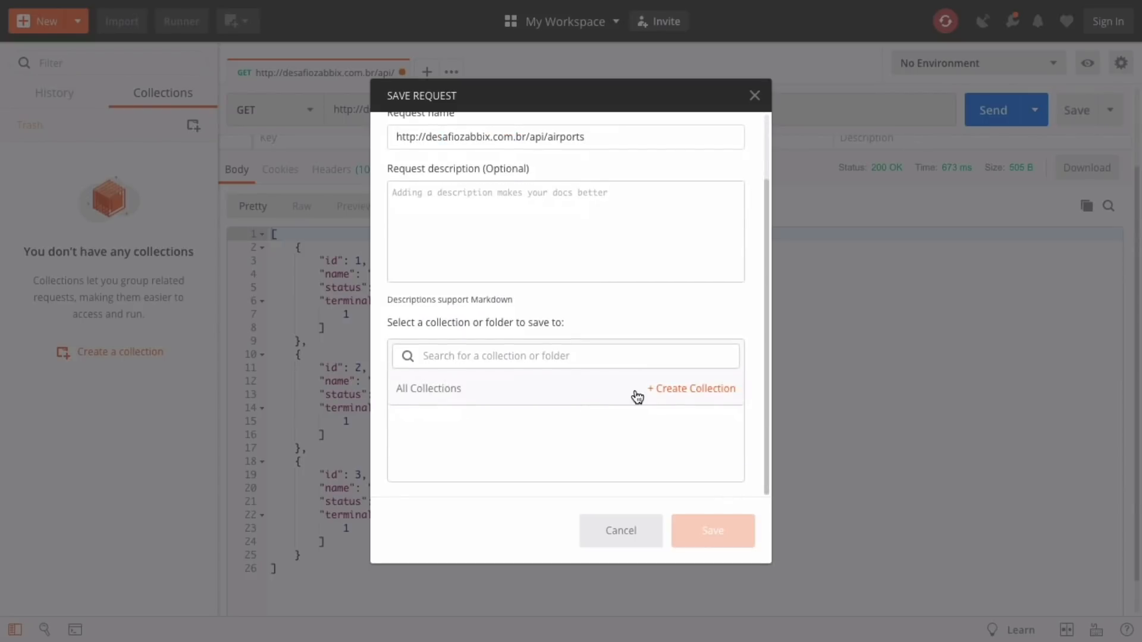
pyautogui.click(663, 396)
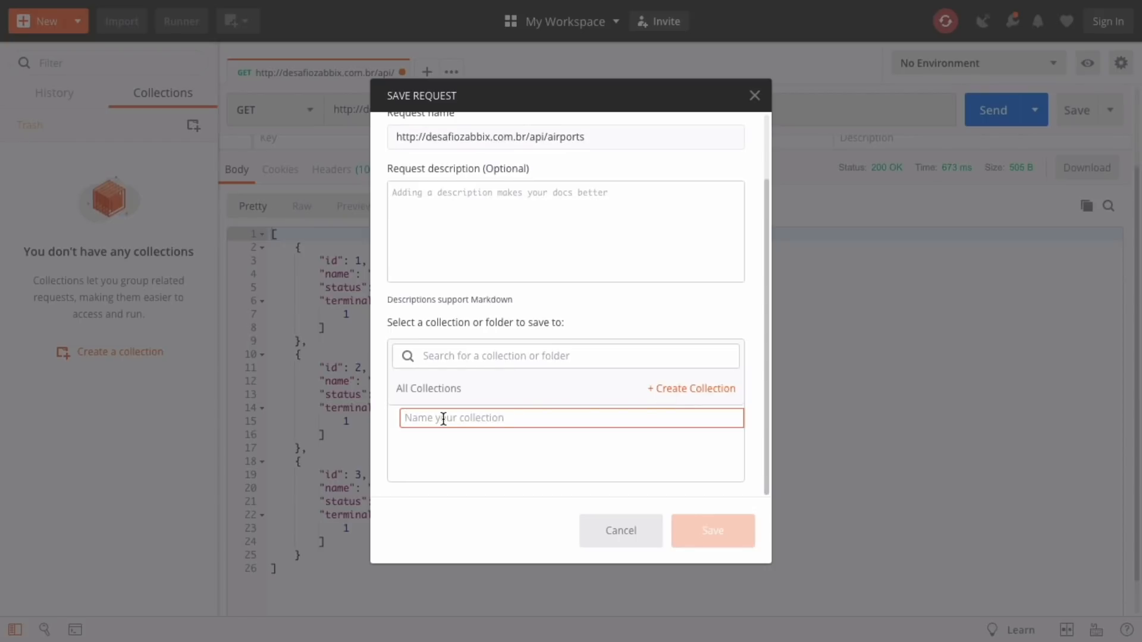
pyautogui.write('Maratona Zabbix')
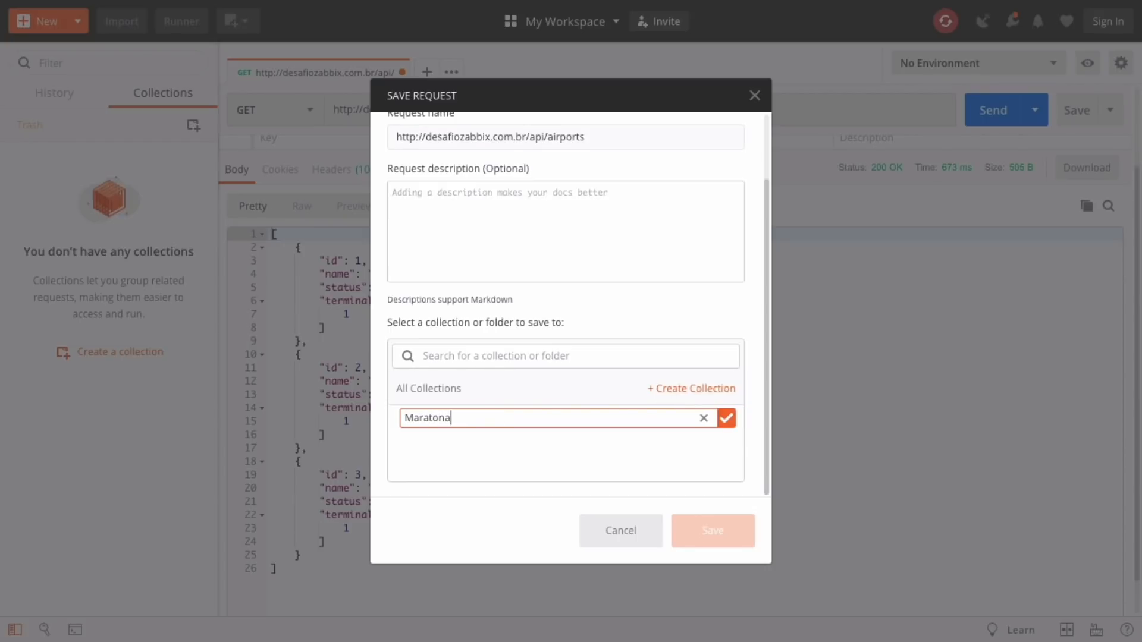
pyautogui.press('Home')
pyautogui.write('3')
pyautogui.press('BackSpace')
pyautogui.press('BackSpace')
pyautogui.write('Terceira')
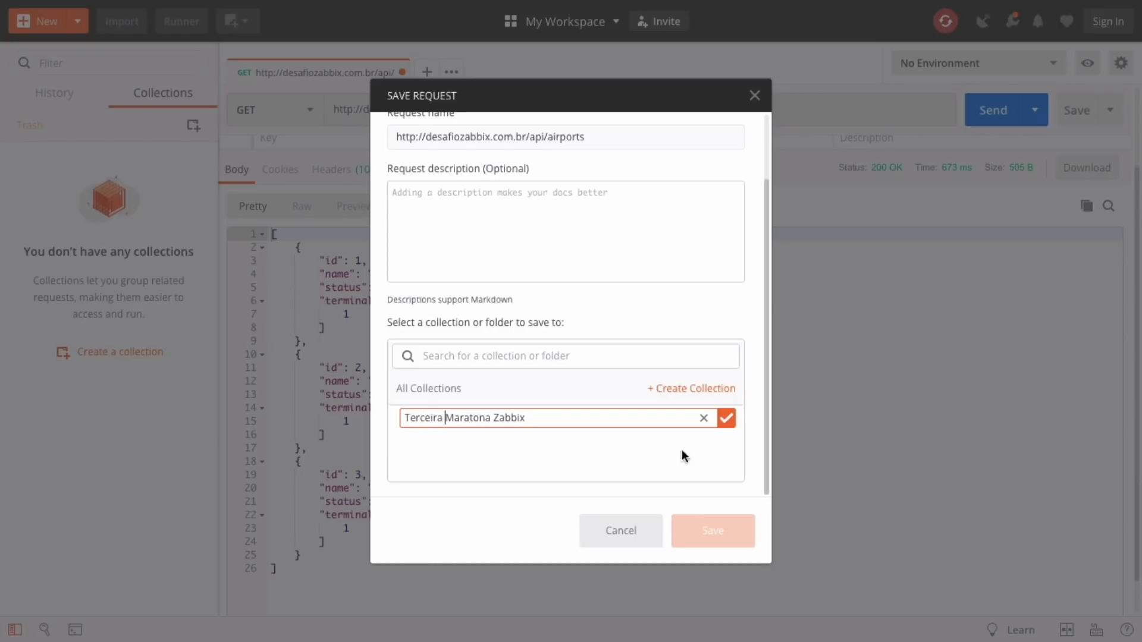
pyautogui.click(726, 419)
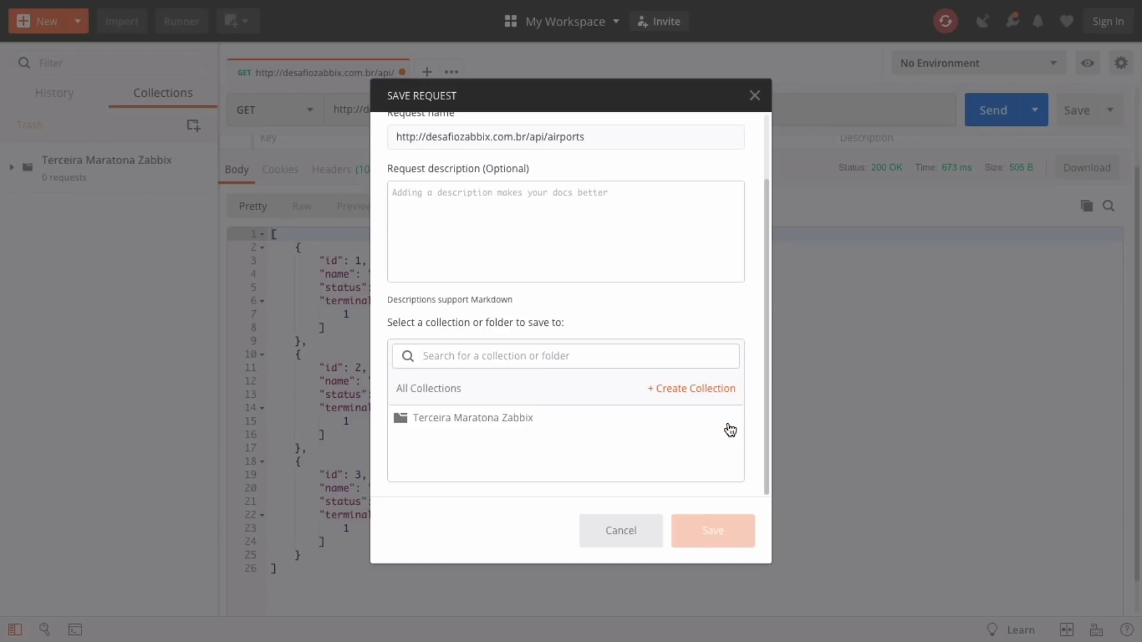
# Step: Save the request to the Terceira Maratona Zabbix collection and check the collection's details
pyautogui.click(463, 409)
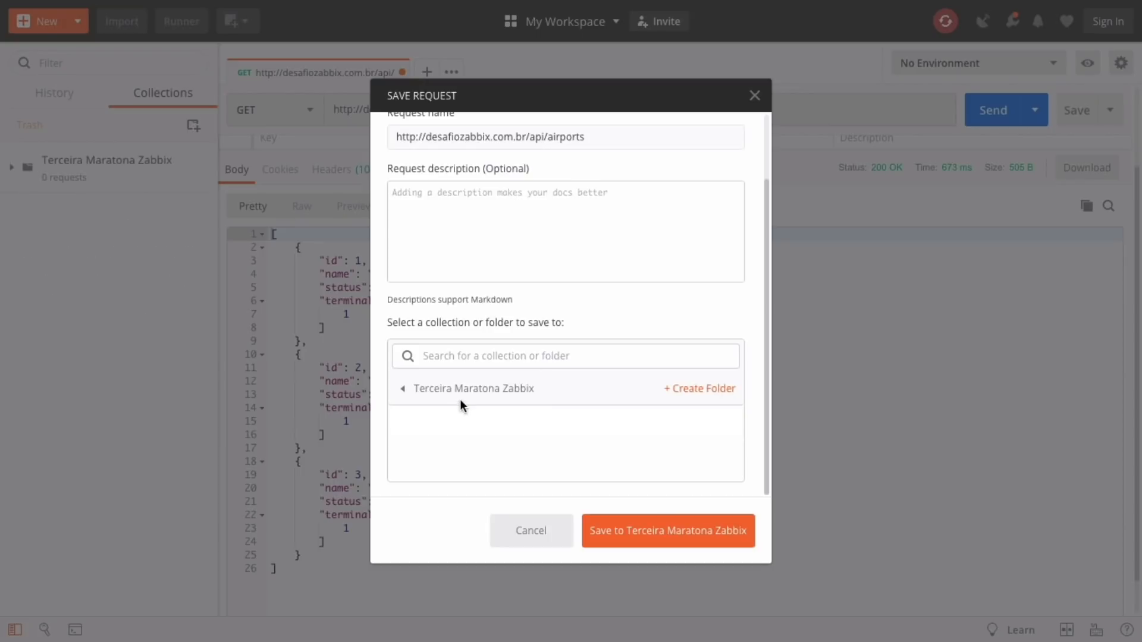
pyautogui.click(640, 538)
pyautogui.click(137, 172)
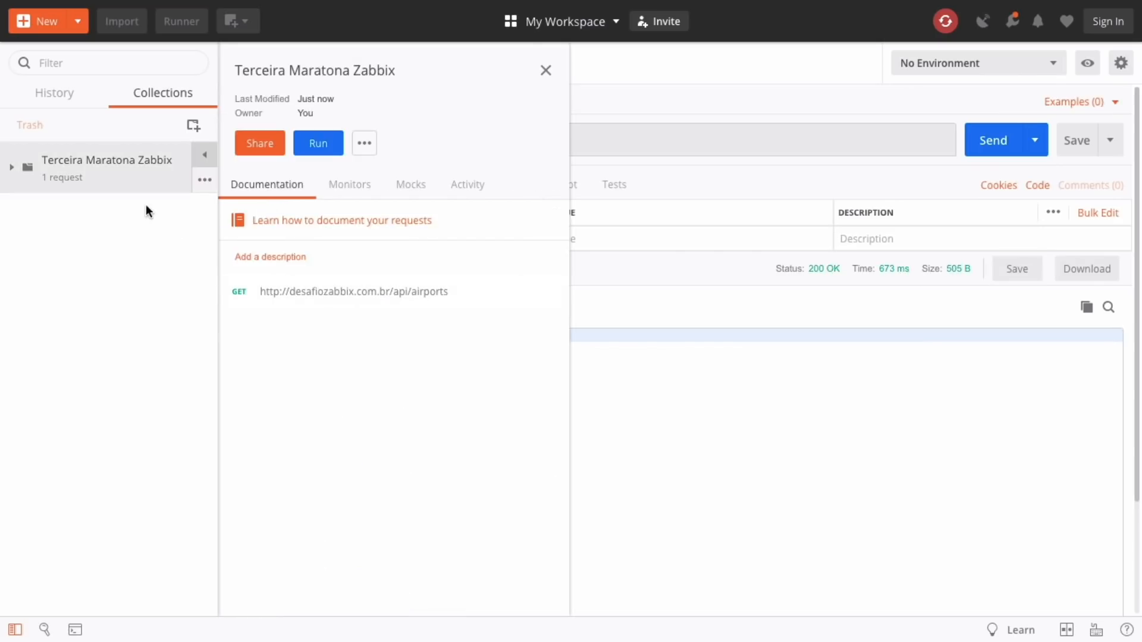
pyautogui.click(676, 113)
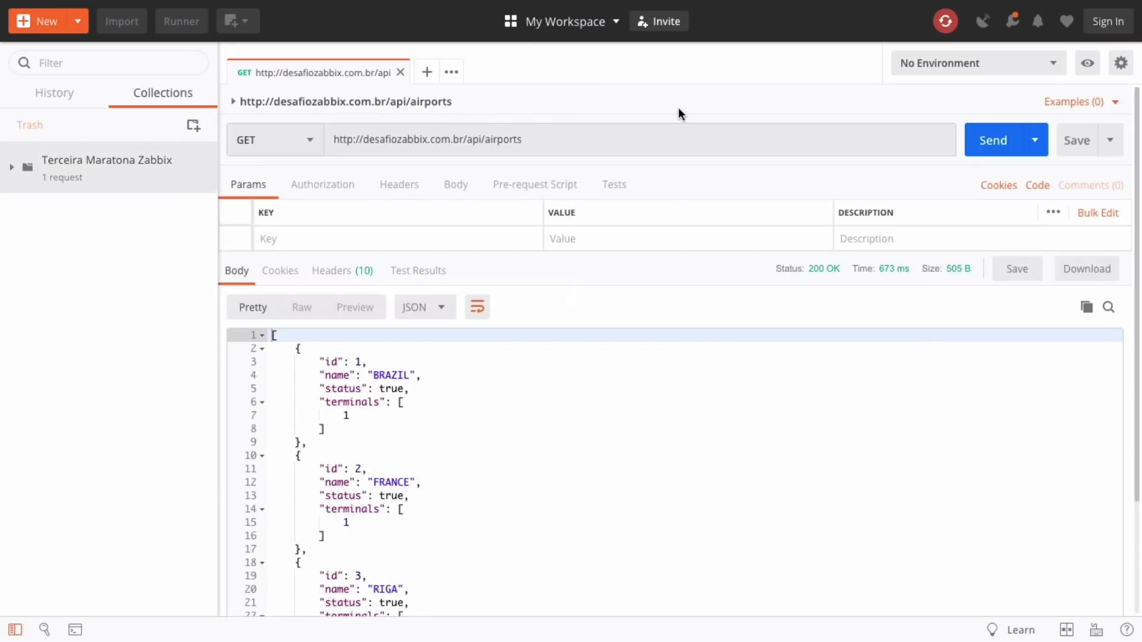
# Step: Resend the saved airports request and copy the domain desafiozabbix.com.br from its URL
pyautogui.click(983, 140)
pyautogui.moveTo(463, 138); pyautogui.dragTo(364, 137)
pyautogui.hotkey('ctrl', 'c')
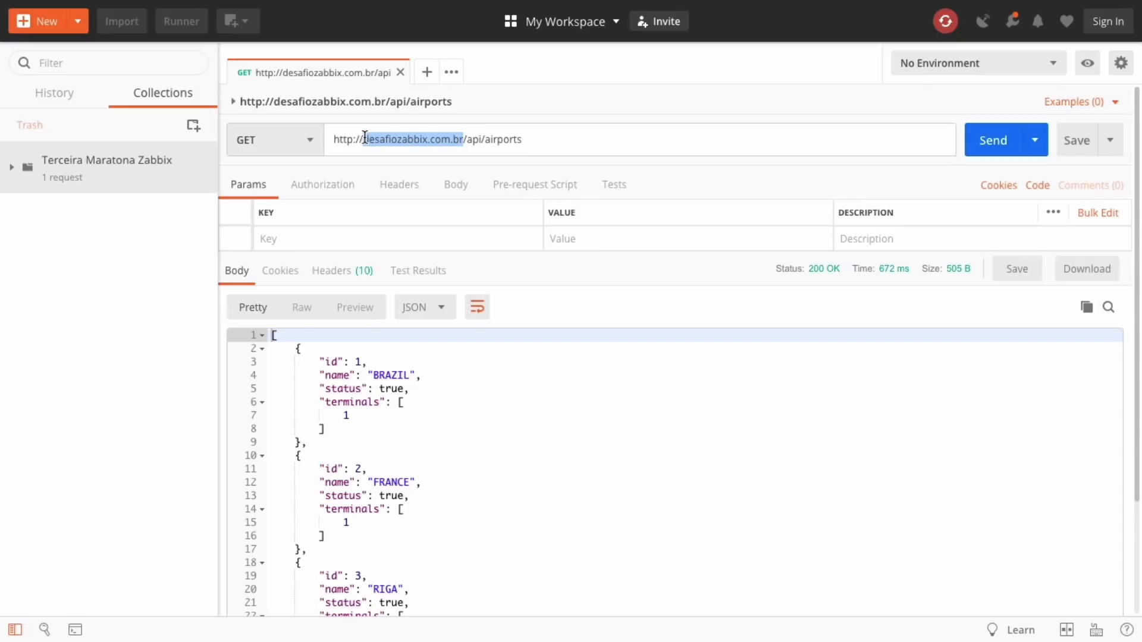
# Step: Start a new environment named "Env Terceira Maratona Zabbix"
pyautogui.click(1056, 76)
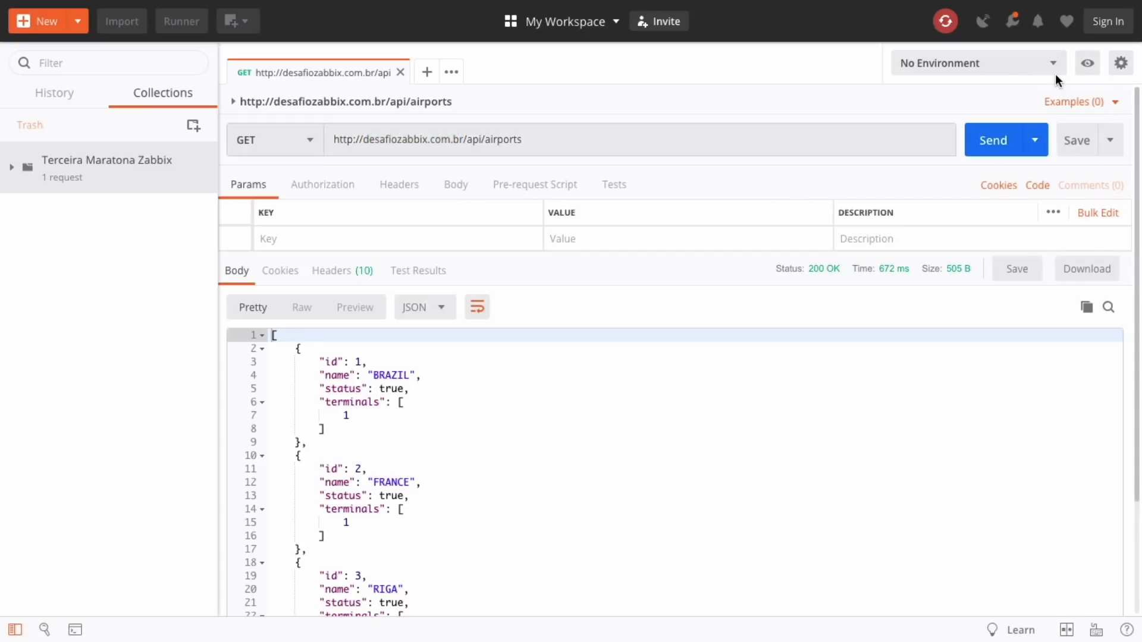
pyautogui.click(1051, 66)
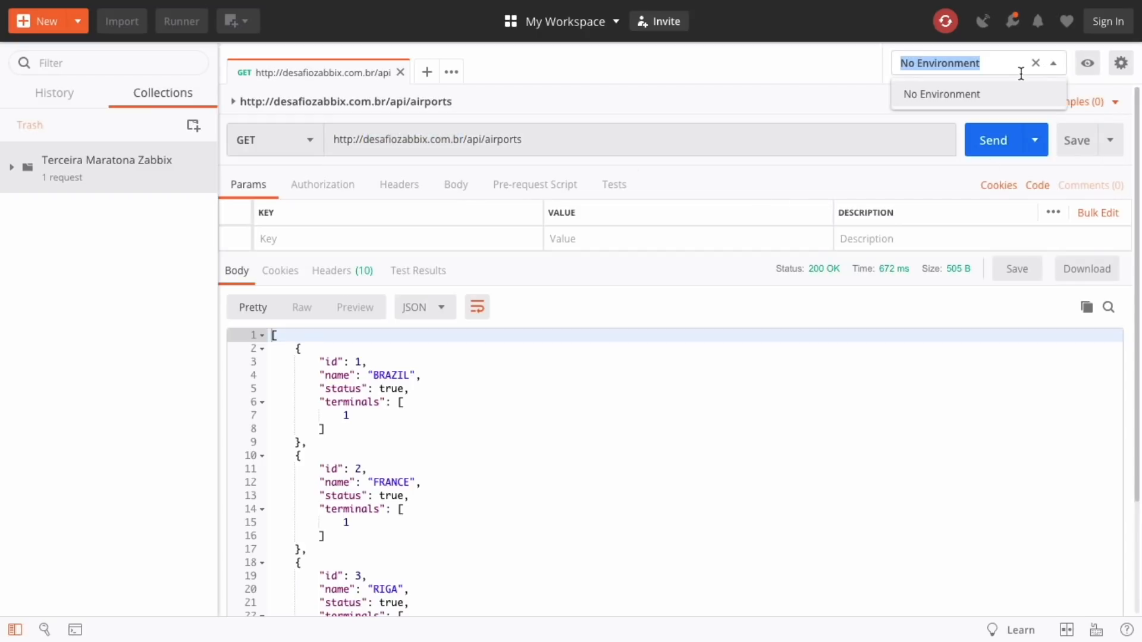
pyautogui.click(1120, 63)
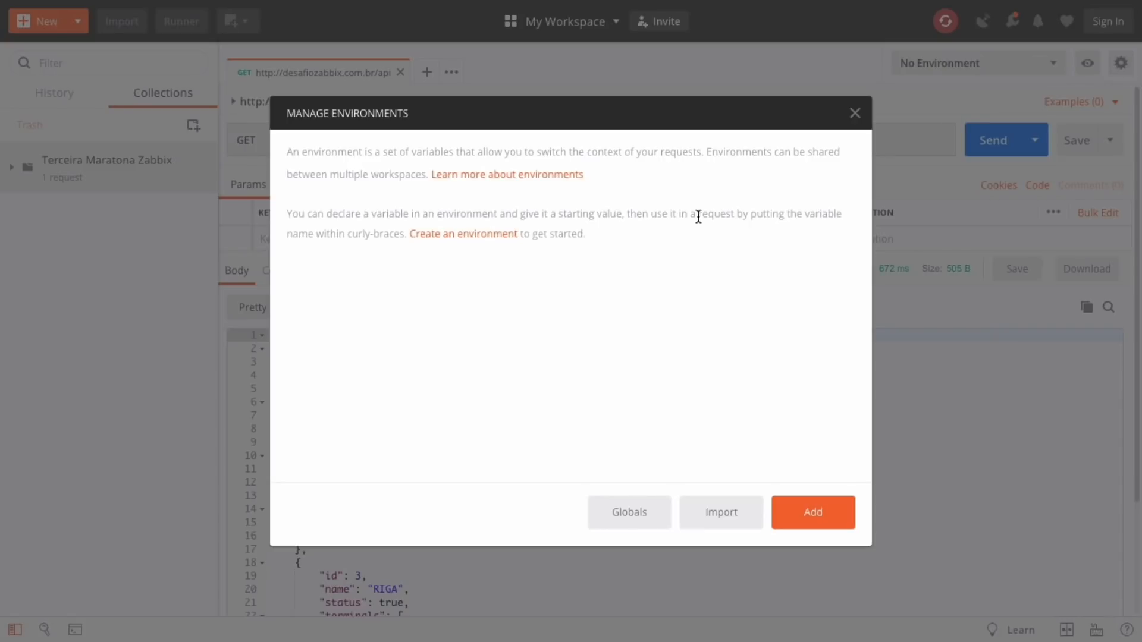
pyautogui.click(793, 507)
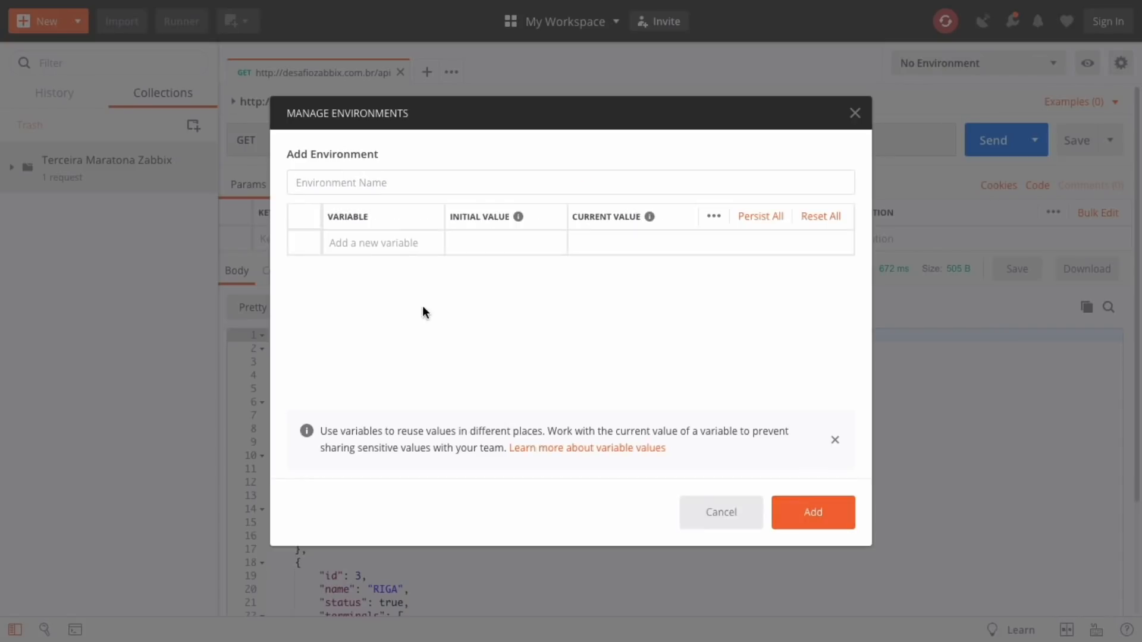
pyautogui.click(328, 181)
pyautogui.write('Env Terceira Maratona Zabbix')
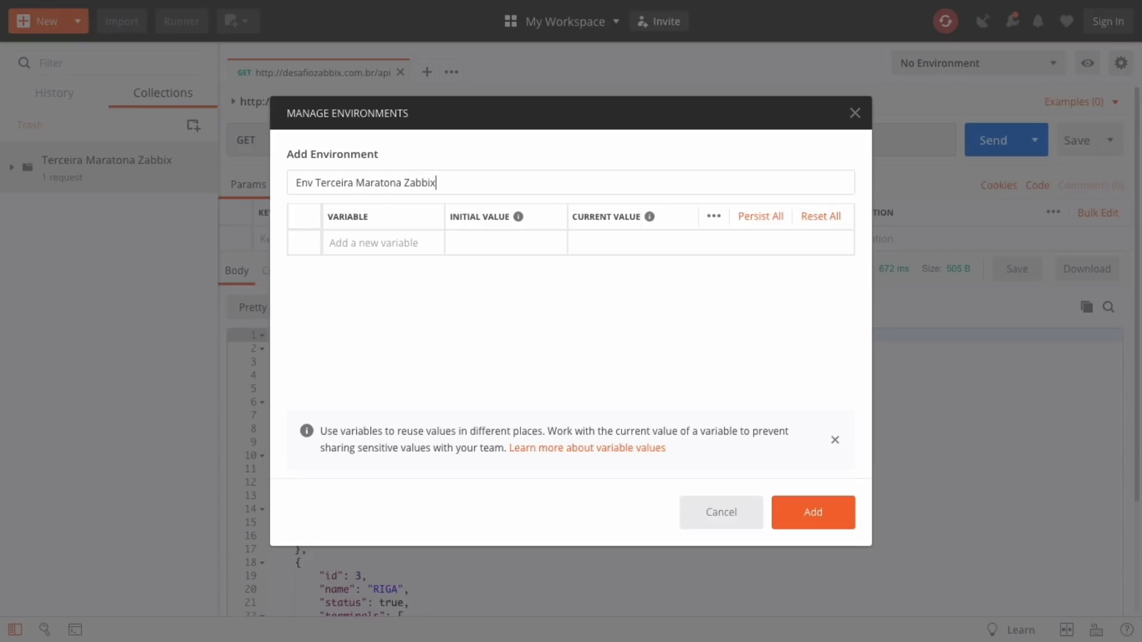
pyautogui.press('Tab')
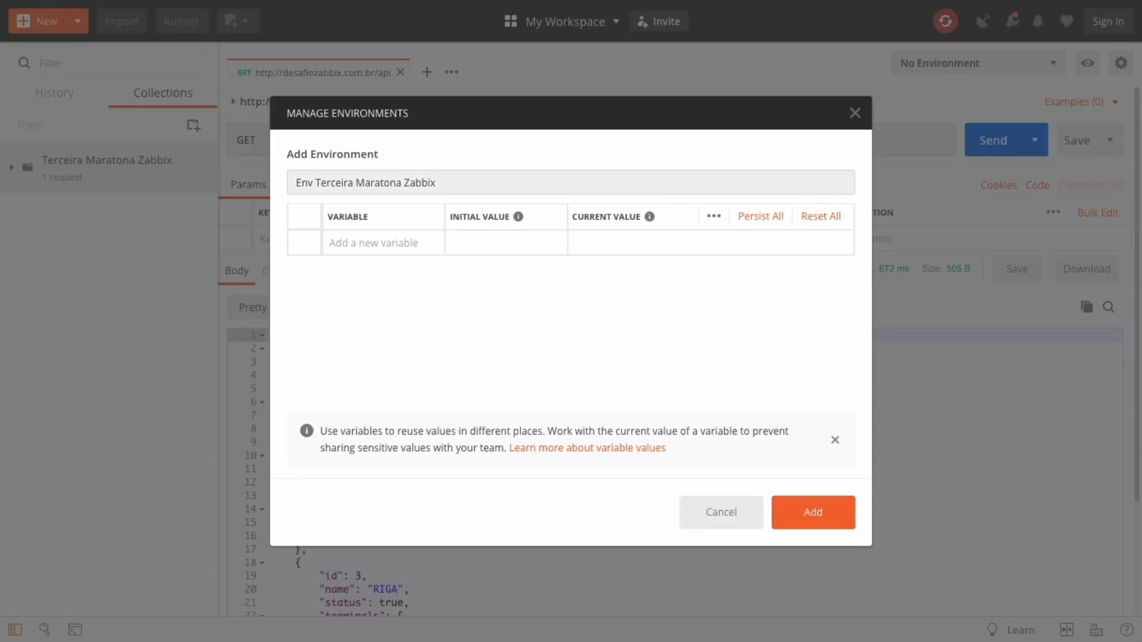
# Step: Give the new environment a base_url variable with initial value desafiozabbix.com.br, add the environment and close the environment manager
pyautogui.click(349, 243)
pyautogui.write('base_url')
pyautogui.press('Tab')
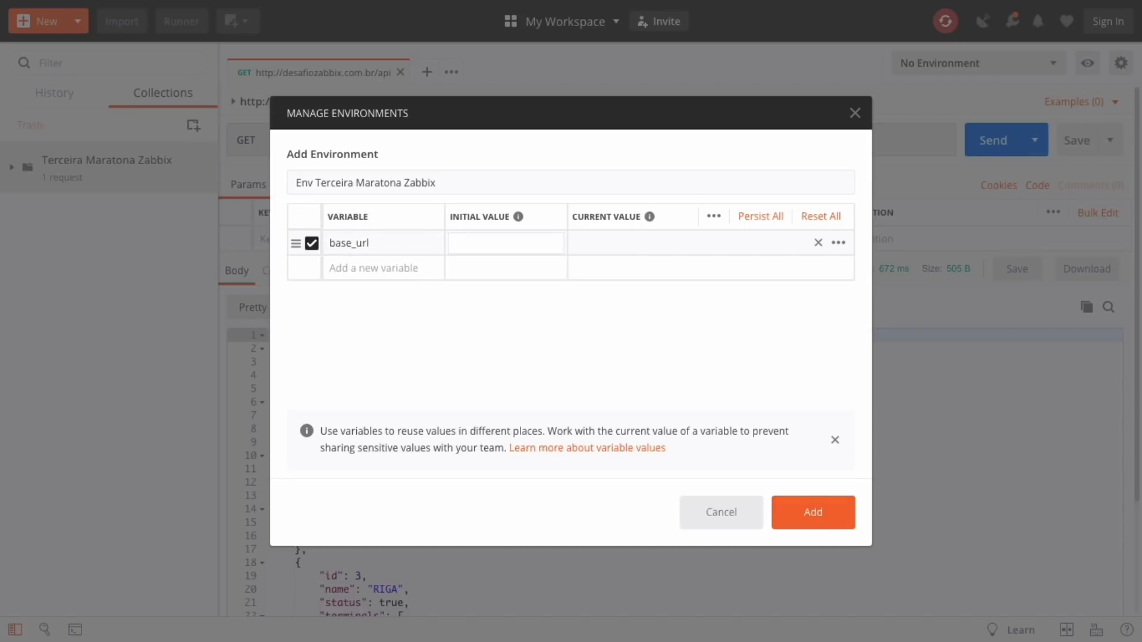
pyautogui.hotkey('ctrl', 'v')
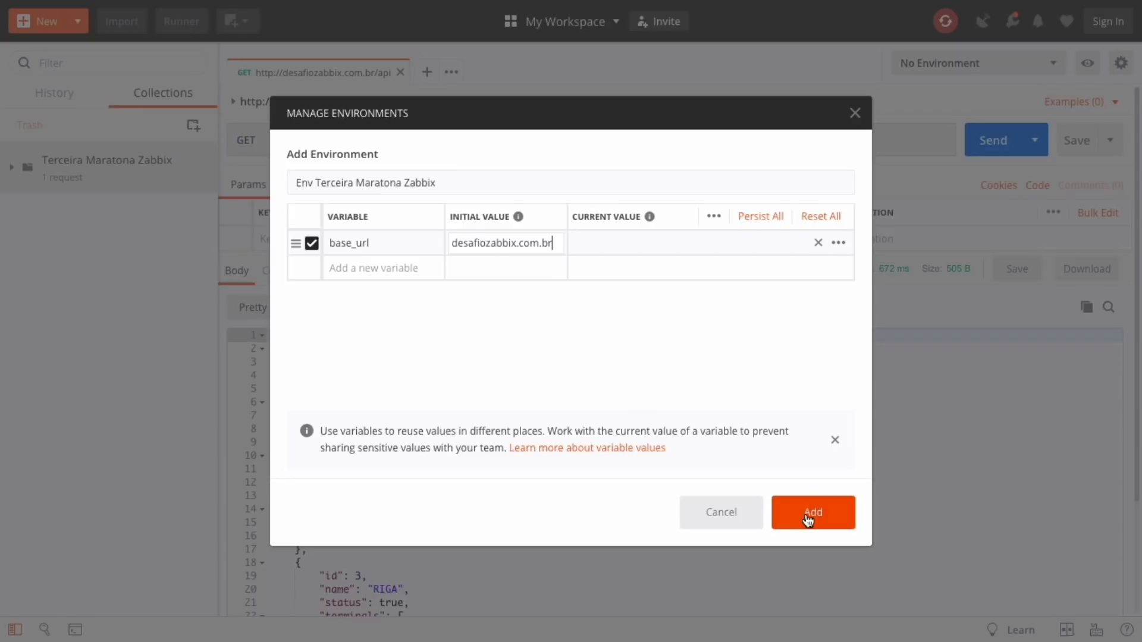
pyautogui.click(809, 520)
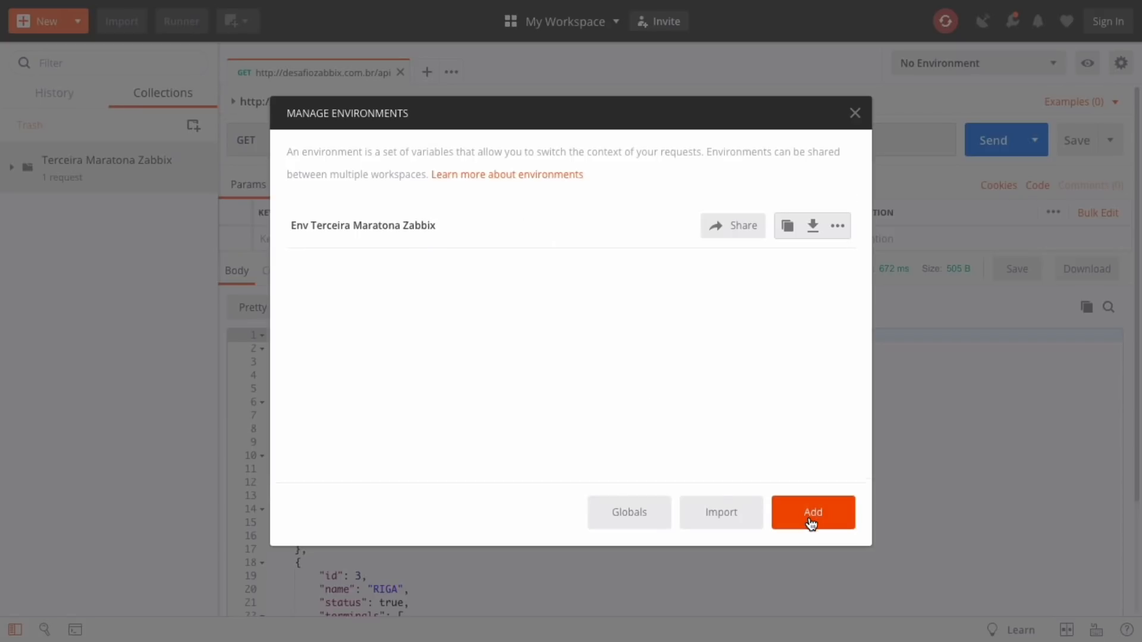
pyautogui.click(852, 115)
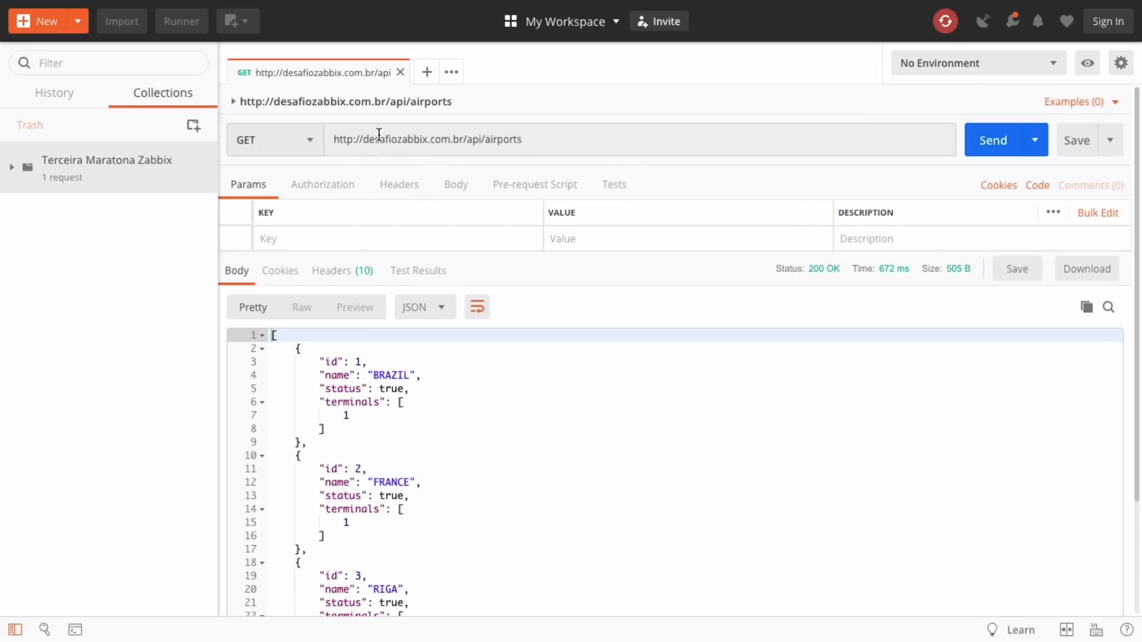
# Step: Replace the domain in the request URL with the {{base_url}} variable and send the request
pyautogui.doubleClick(417, 139)
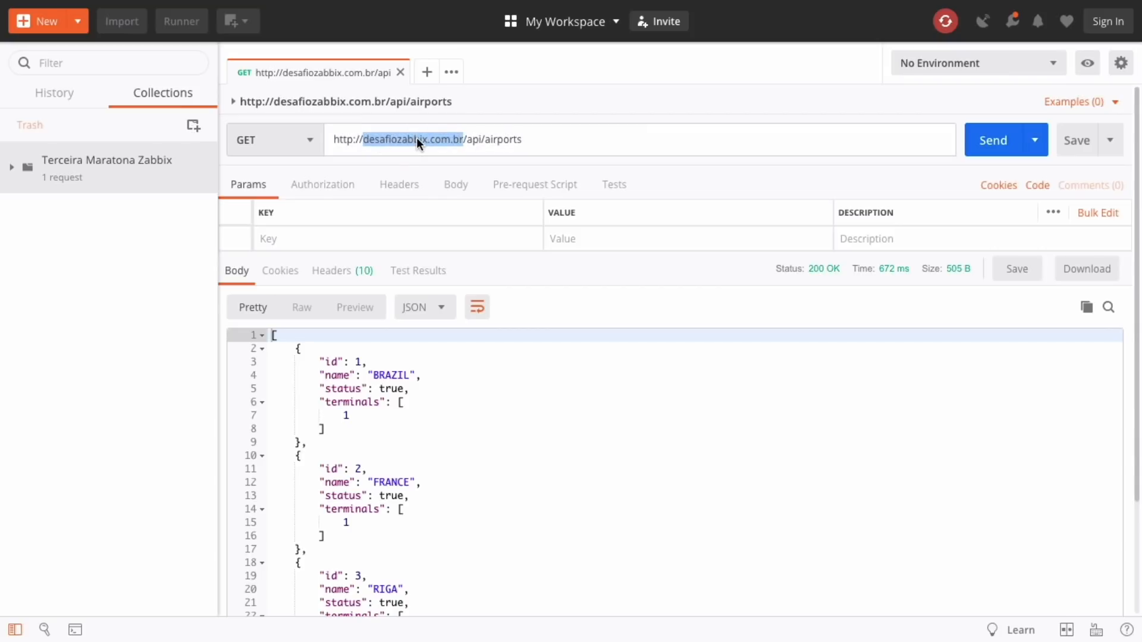
pyautogui.write('{')
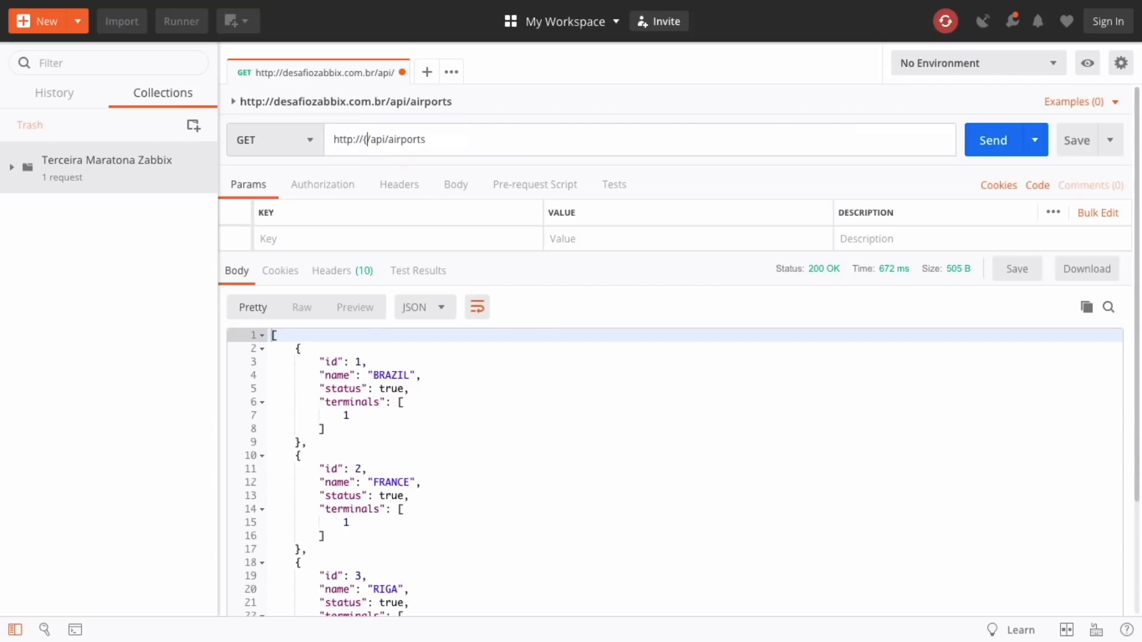
pyautogui.write('{base_url}}')
pyautogui.click(983, 138)
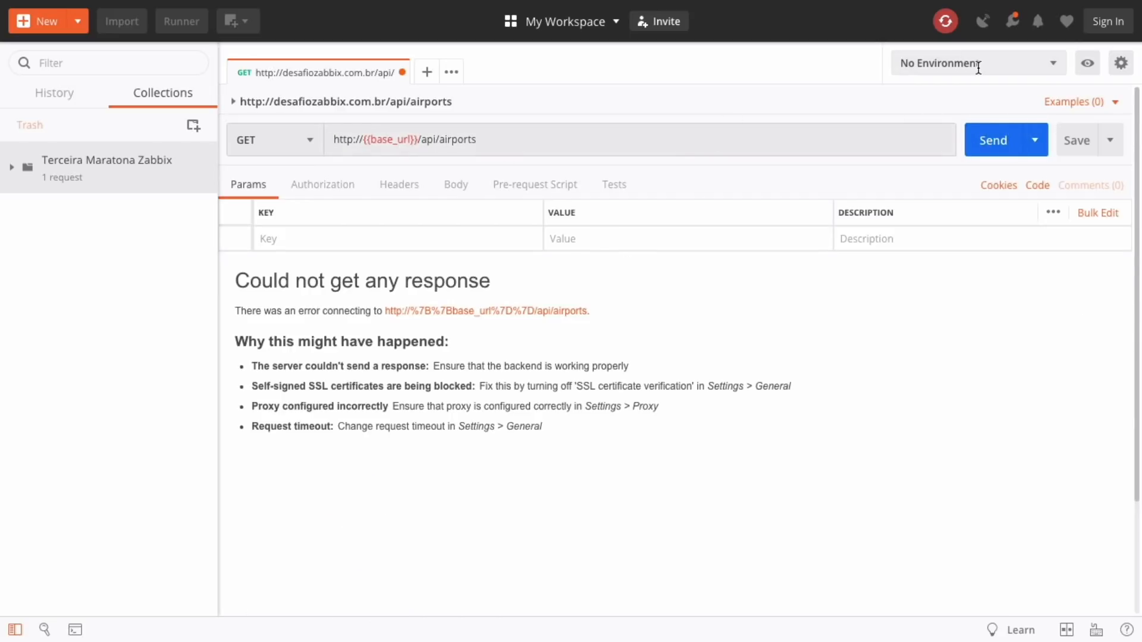
# Step: Make Env Terceira Maratona Zabbix the active environment
pyautogui.click(1045, 71)
pyautogui.click(993, 115)
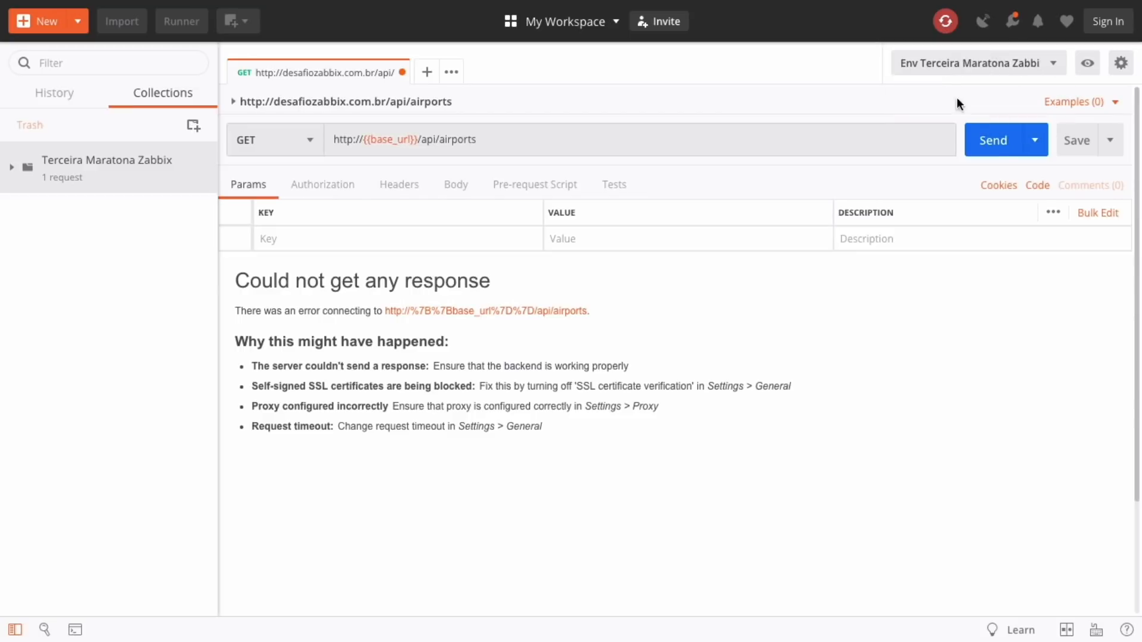
# Step: Send the request with the active environment and rename the request to /api/airports
pyautogui.click(979, 141)
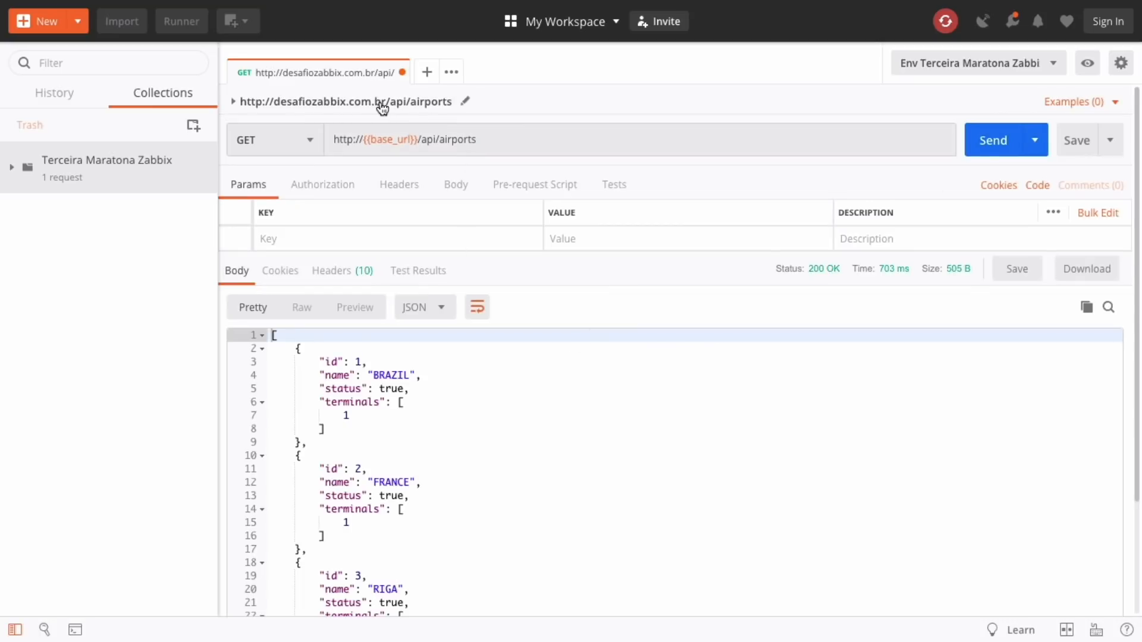
pyautogui.click(465, 107)
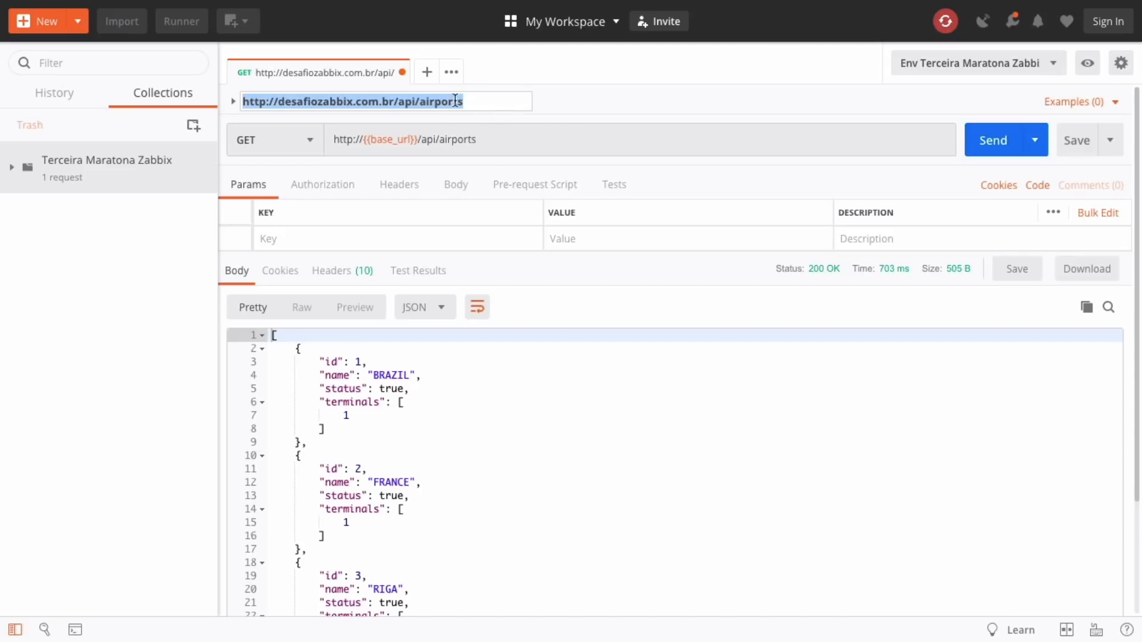
pyautogui.click(404, 103)
pyautogui.moveTo(396, 103); pyautogui.dragTo(242, 101)
pyautogui.press('BackSpace')
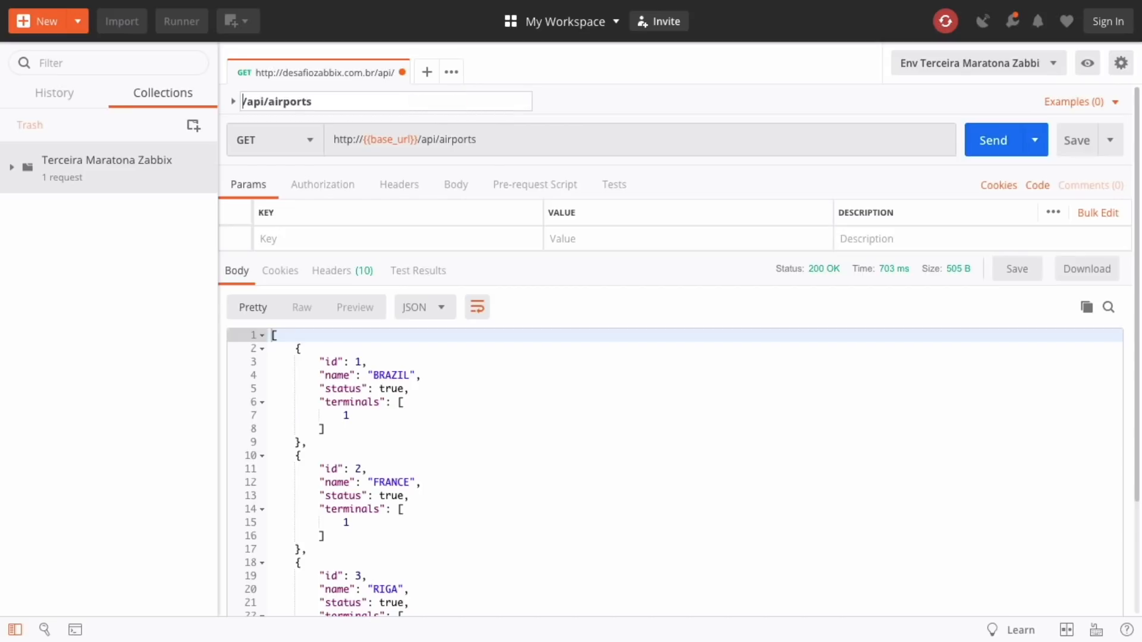
pyautogui.click(568, 99)
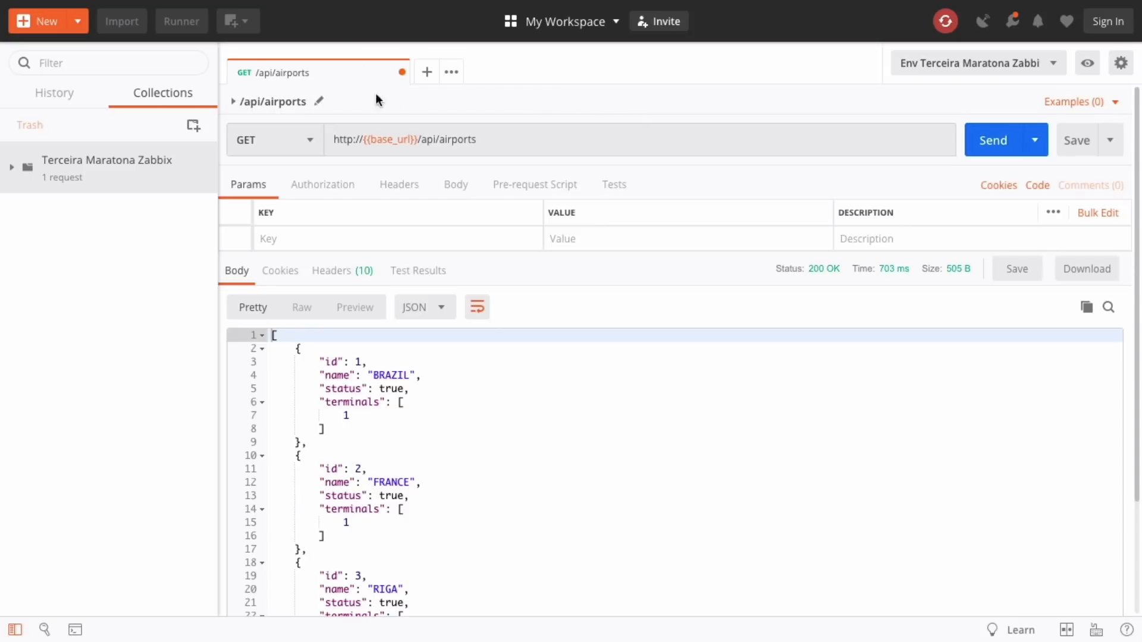
# Step: Append /api to the base_url variable's initial value, copy it into the current value, update the environment and close the manager
pyautogui.click(1119, 65)
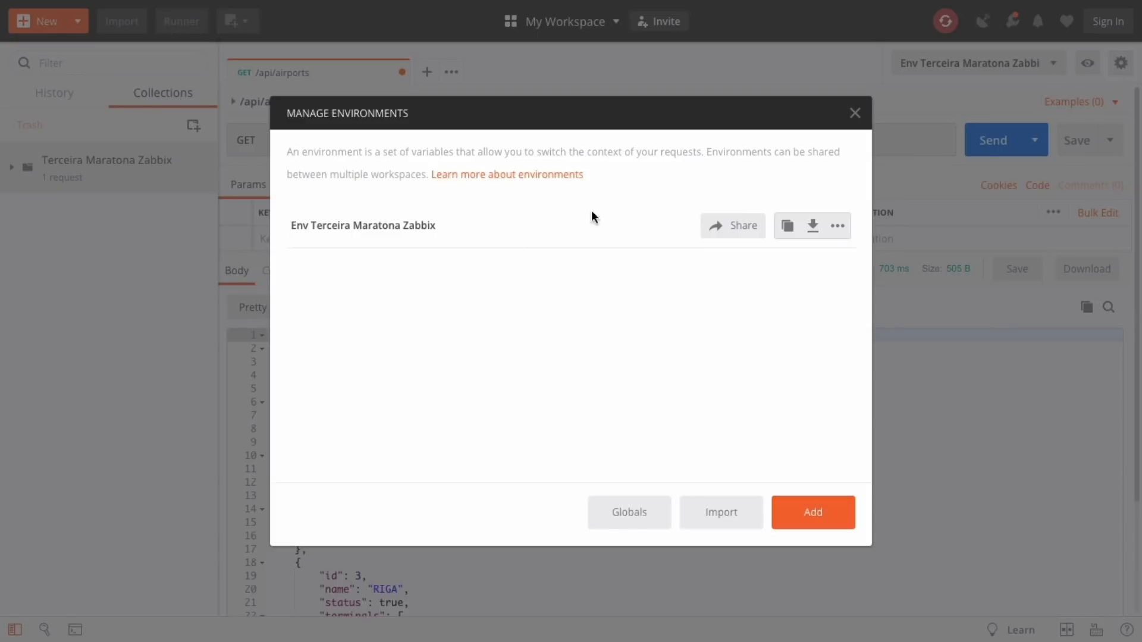
pyautogui.click(404, 236)
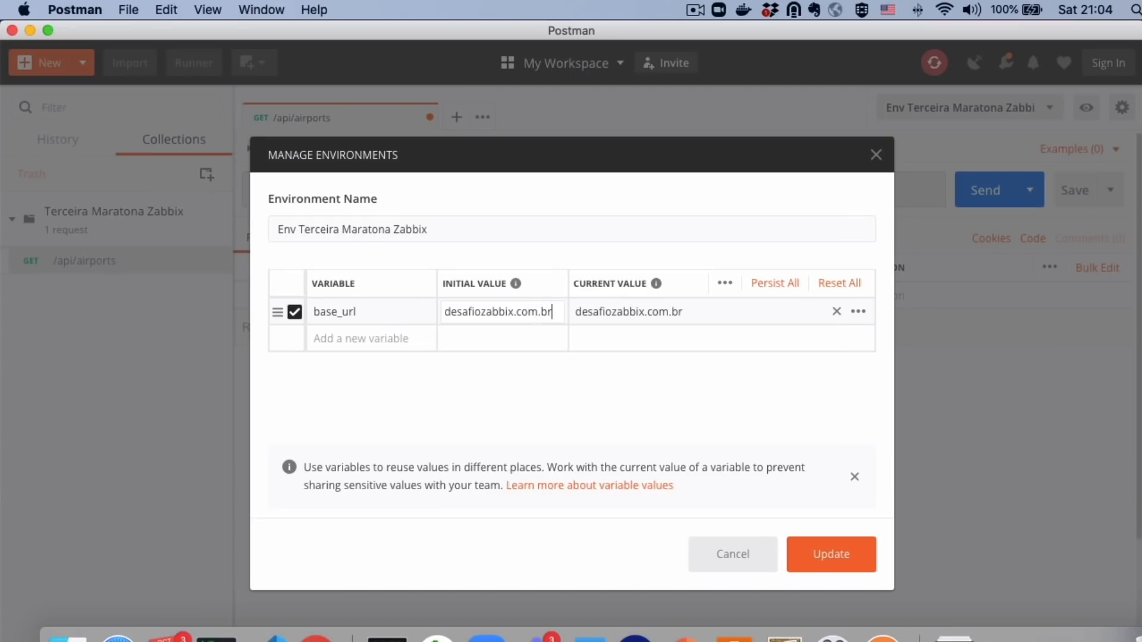
pyautogui.write('api')
pyautogui.press('super+a')
pyautogui.press('super+c')
pyautogui.click(628, 318)
pyautogui.press('super+a')
pyautogui.press('super+v')
pyautogui.click(798, 546)
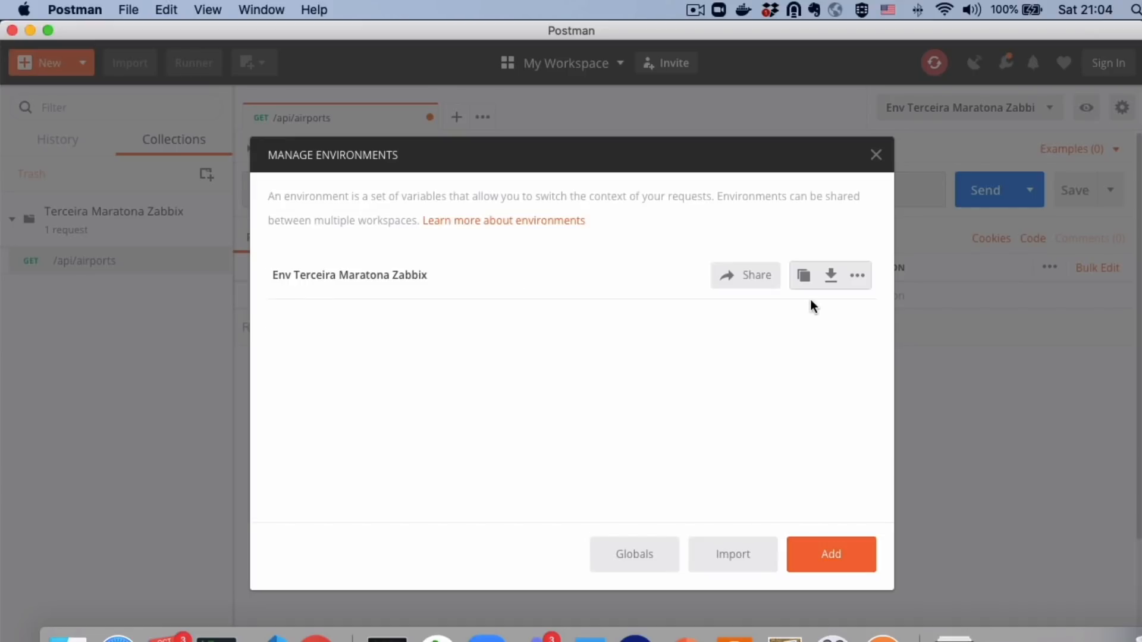
pyautogui.click(878, 156)
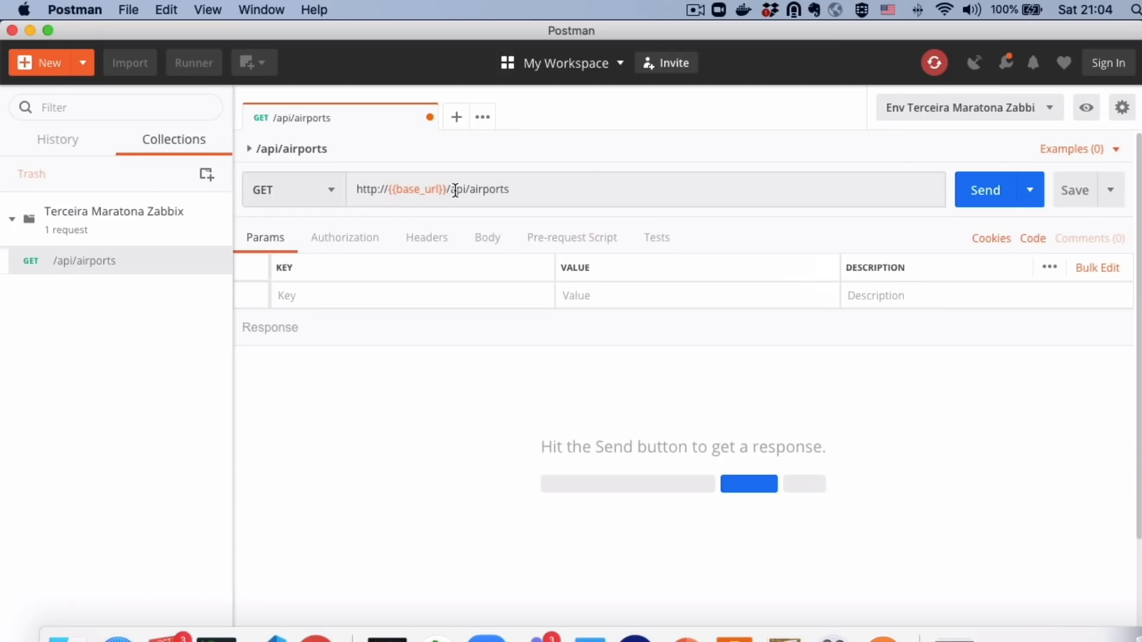
pyautogui.click(465, 190)
pyautogui.press('BackSpace')
pyautogui.press('BackSpace')
pyautogui.press('BackSpace')
pyautogui.press('BackSpace')
pyautogui.press('BackSpace')
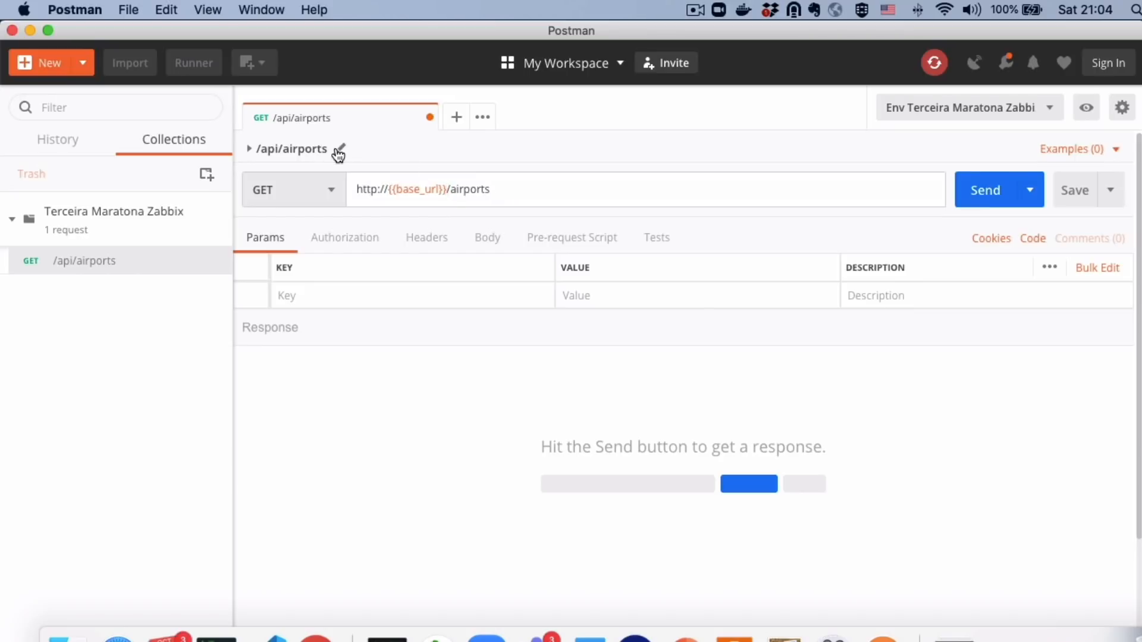
# Step: Rename the request to /airports and send it
pyautogui.click(340, 148)
pyautogui.click(266, 149)
pyautogui.press('Delete')
pyautogui.press('Delete')
pyautogui.press('Delete')
pyautogui.press('Delete')
pyautogui.click(594, 153)
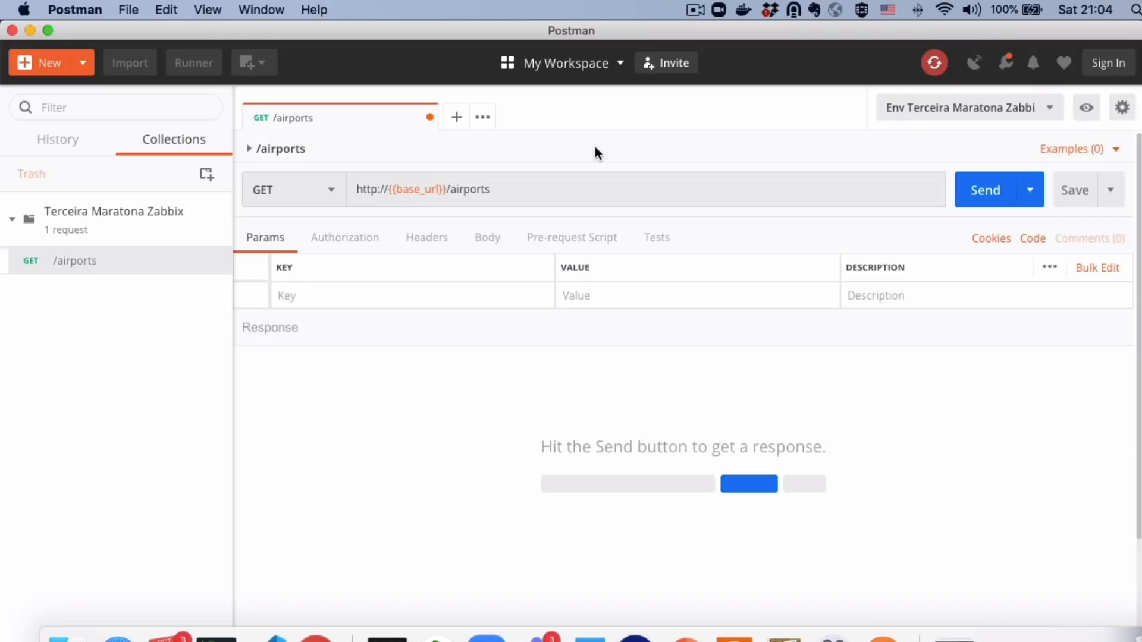
pyautogui.click(983, 188)
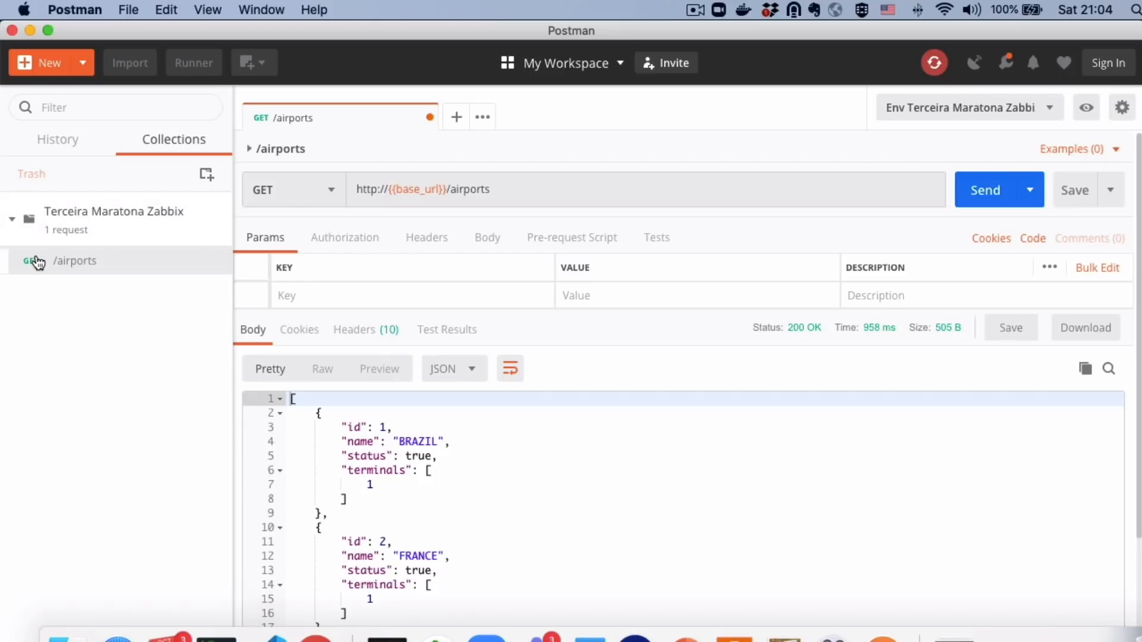
# Step: Duplicate the /airports request in the Terceira Maratona Zabbix collection and check the copy's URL and method options
pyautogui.rightClick(67, 261)
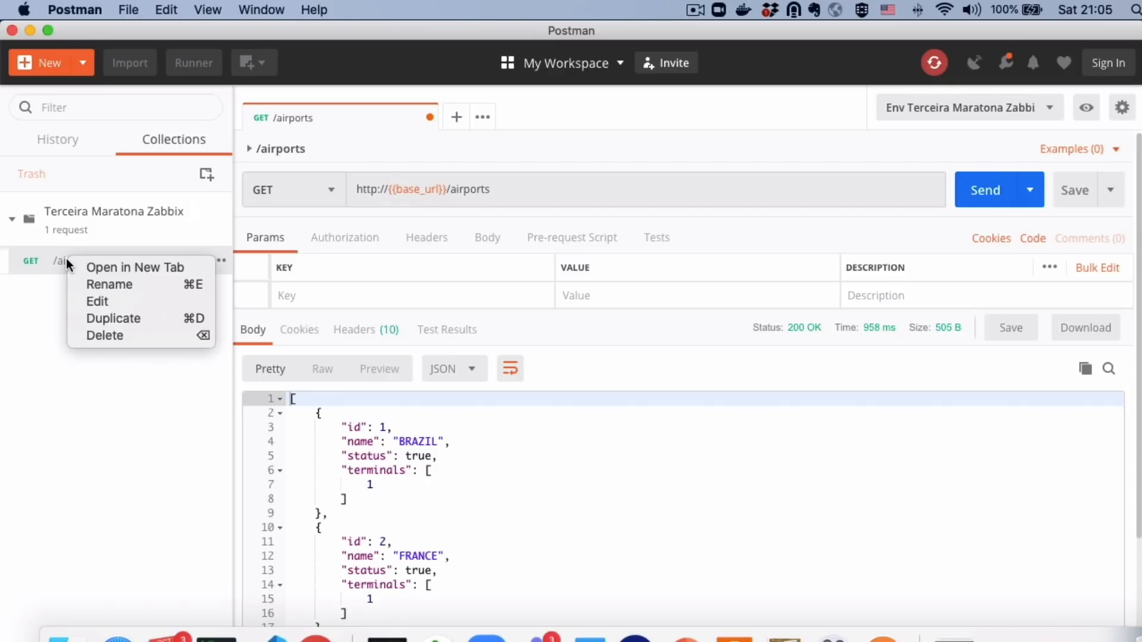
pyautogui.click(85, 319)
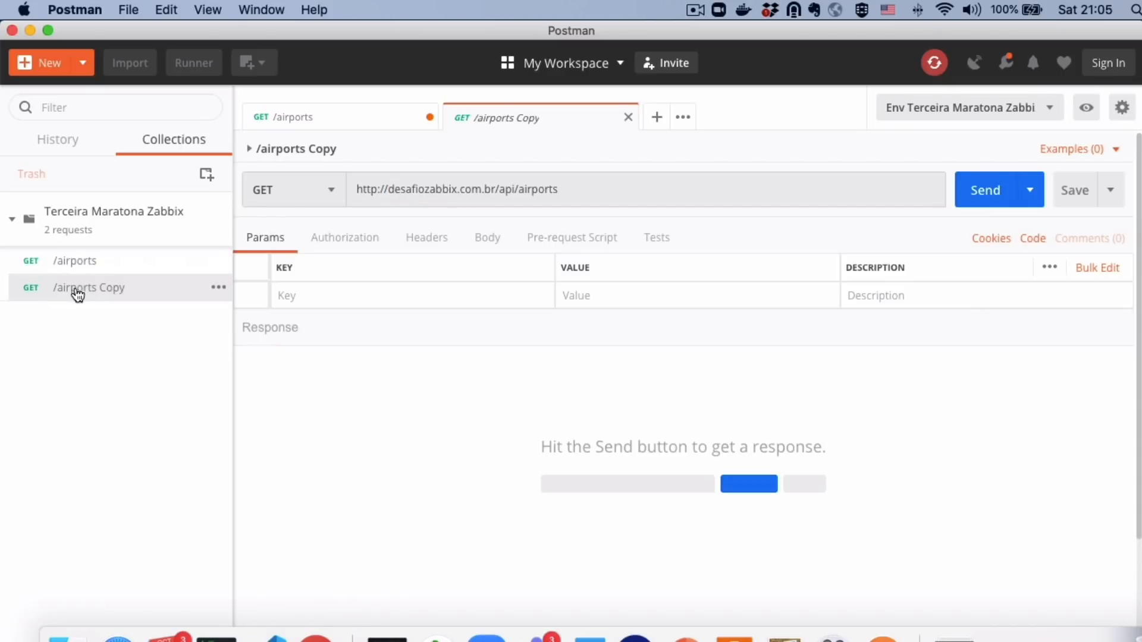
pyautogui.moveTo(343, 159)
pyautogui.click(280, 189)
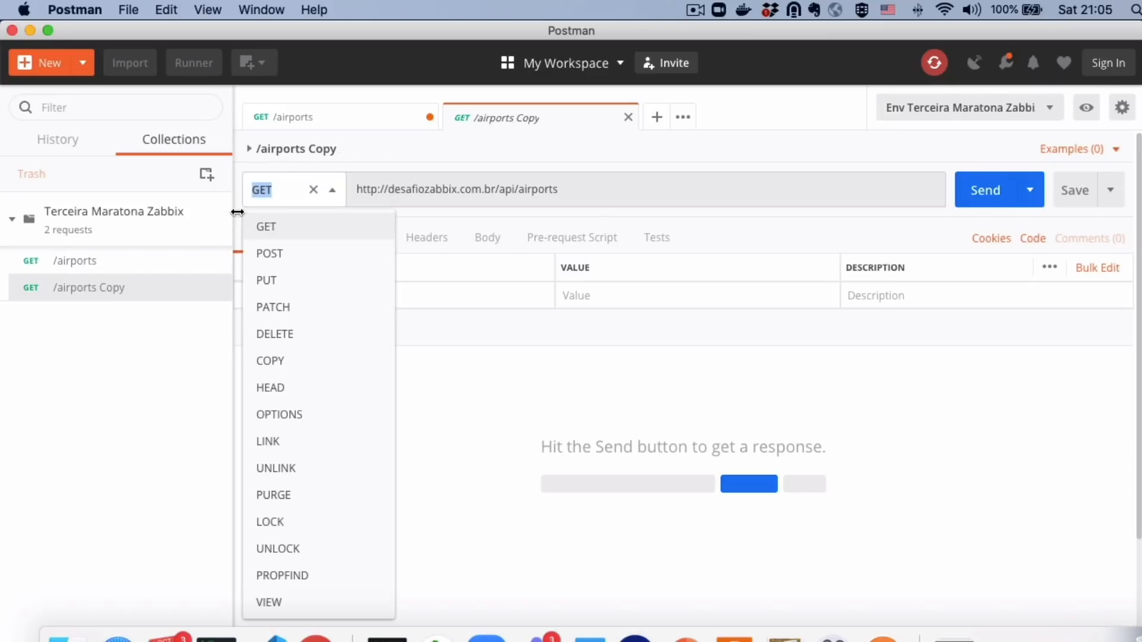
# Step: Save the changes to the original /airports request and close the copy's tab
pyautogui.click(122, 264)
pyautogui.click(1076, 201)
pyautogui.click(629, 118)
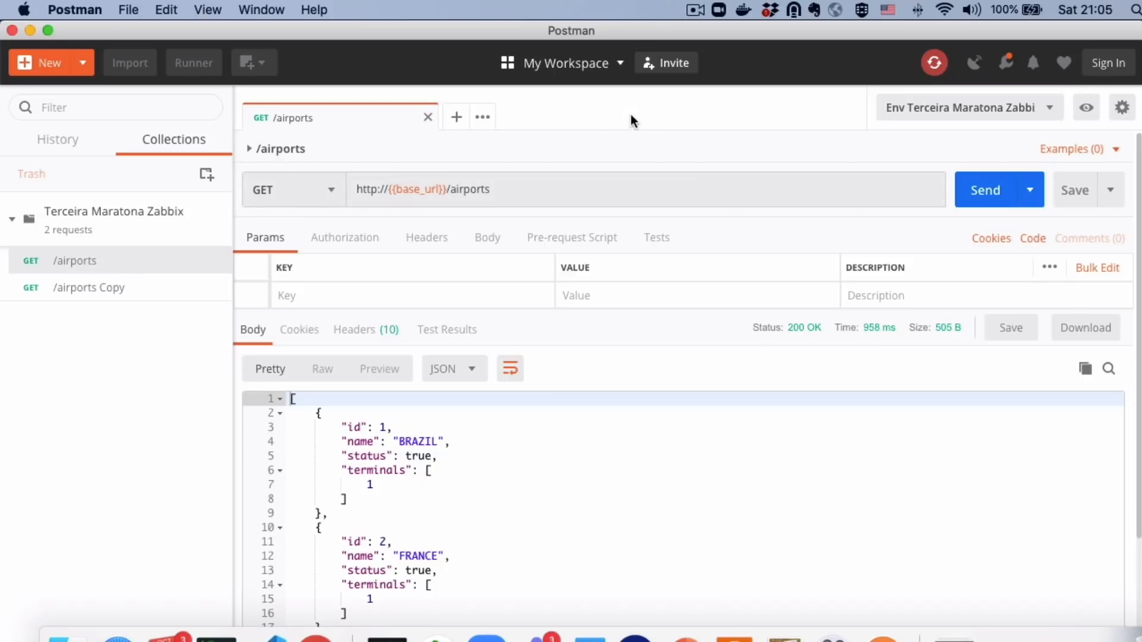
# Step: Delete the /airports Copy request from the collection
pyautogui.rightClick(95, 287)
pyautogui.click(117, 364)
pyautogui.click(725, 372)
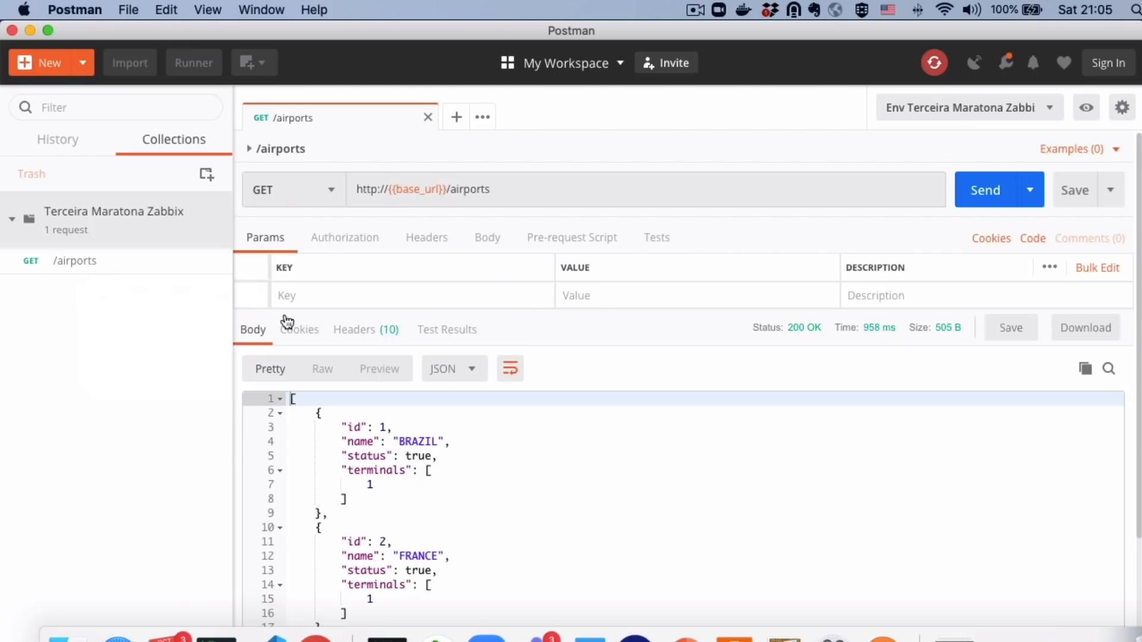
# Step: Duplicate the saved /airports request, open the copy and rename it to /checkins
pyautogui.click(127, 262)
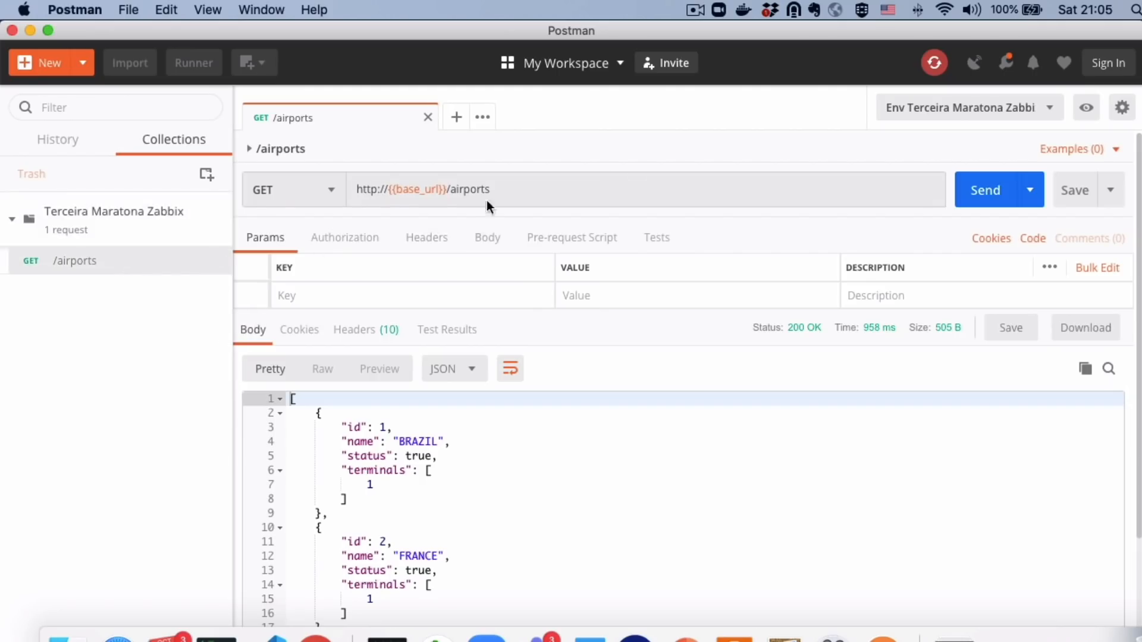
pyautogui.rightClick(107, 262)
pyautogui.click(137, 315)
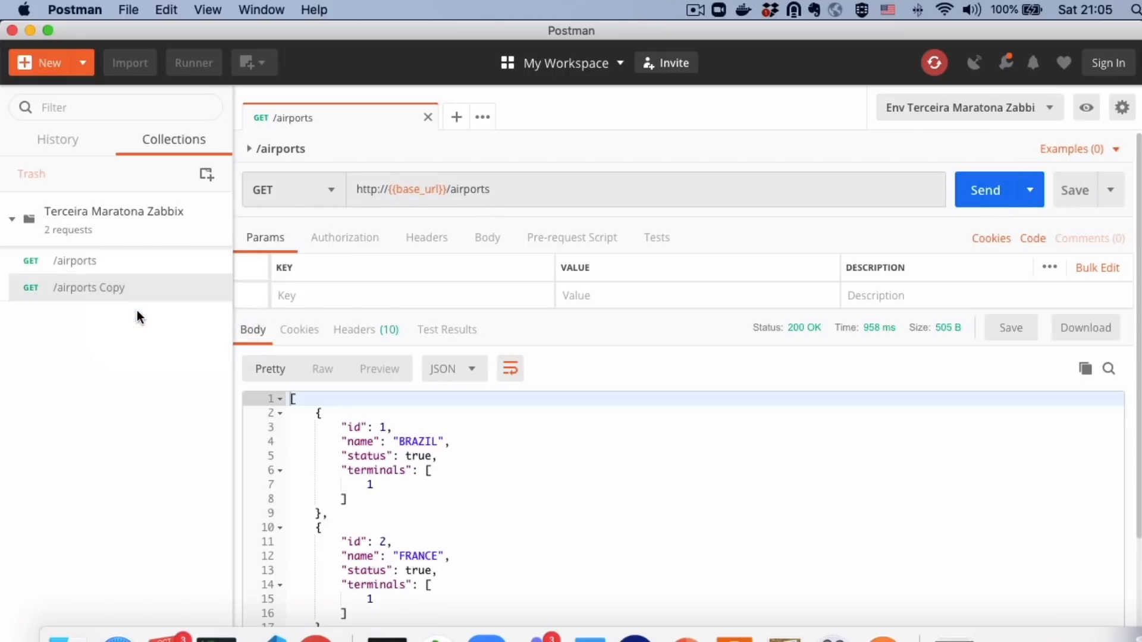
pyautogui.click(141, 290)
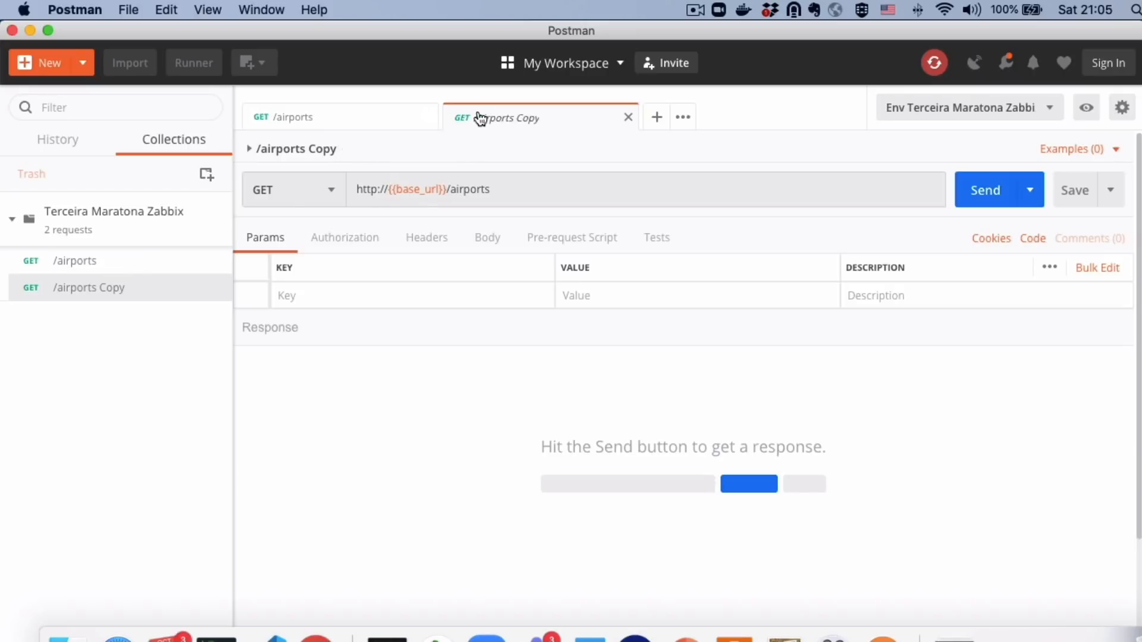
pyautogui.click(346, 149)
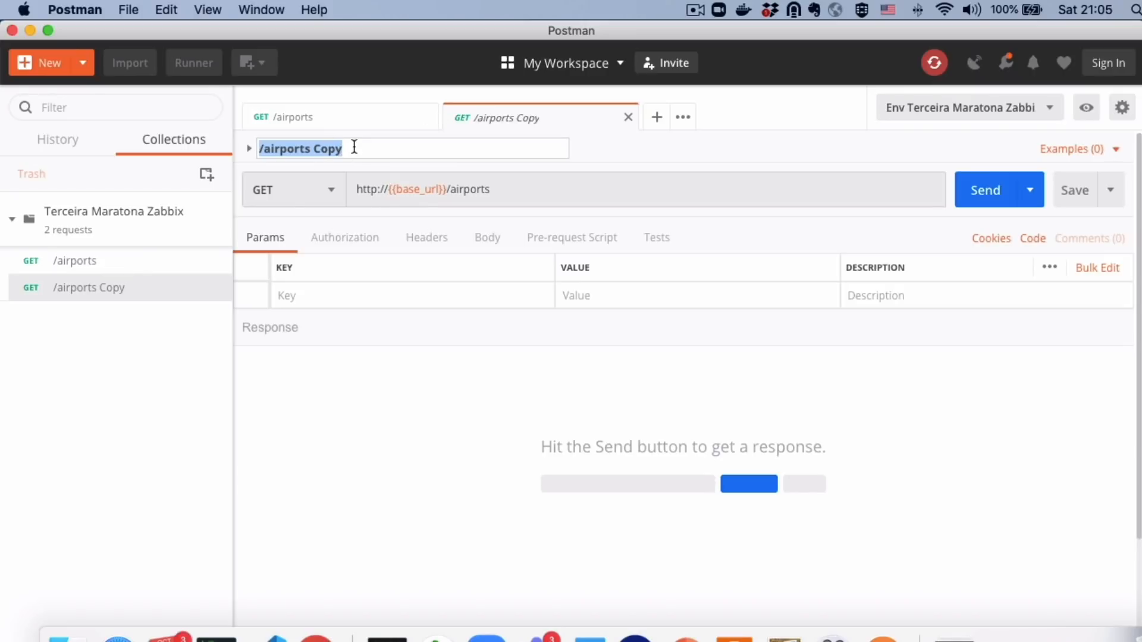
pyautogui.click(357, 147)
pyautogui.press('super+a')
pyautogui.write('/checkins')
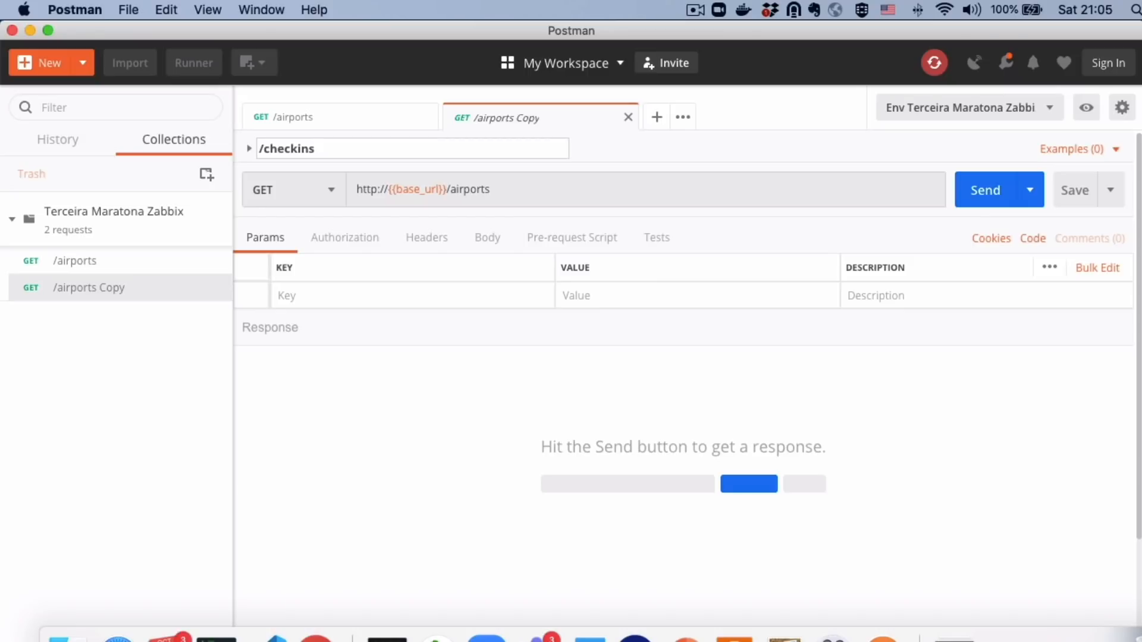
pyautogui.click(470, 190)
pyautogui.moveTo(450, 189); pyautogui.dragTo(495, 189)
pyautogui.write('checkins')
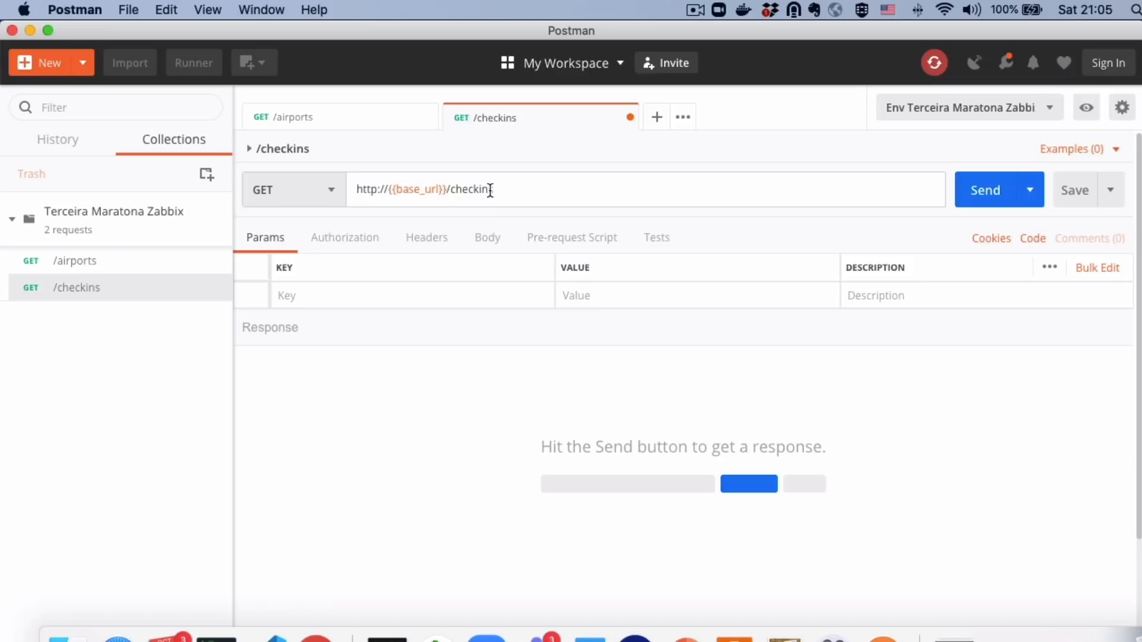
pyautogui.click(982, 192)
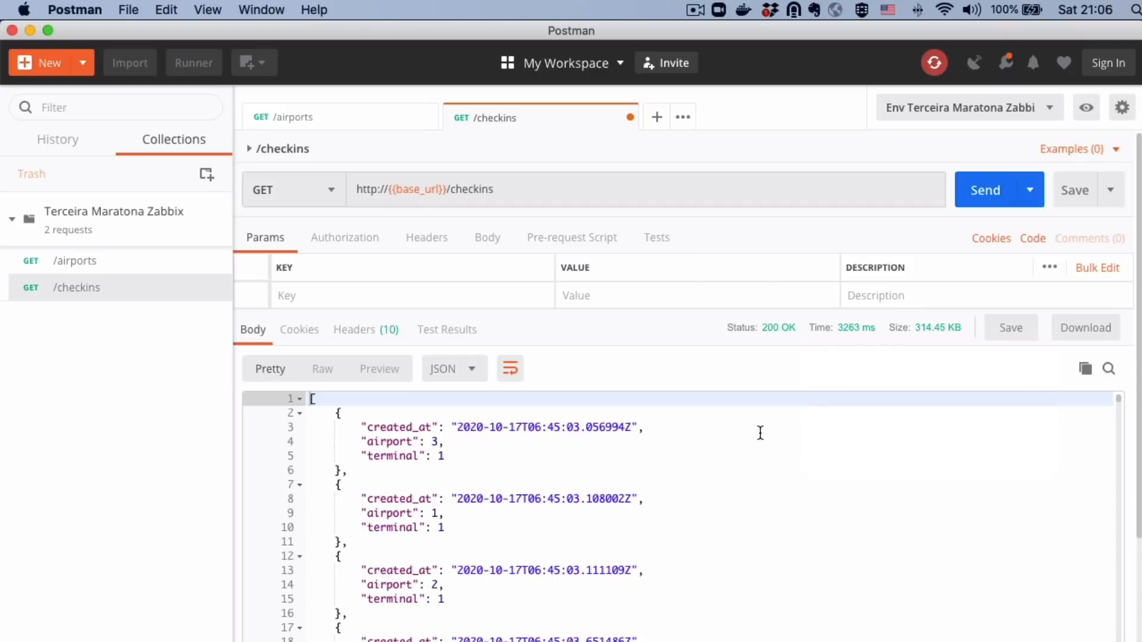
# Step: Look through the returned check-in records and save the /checkins request
pyautogui.scroll(-20, 682, 506)
pyautogui.scroll(-20, 681, 505)
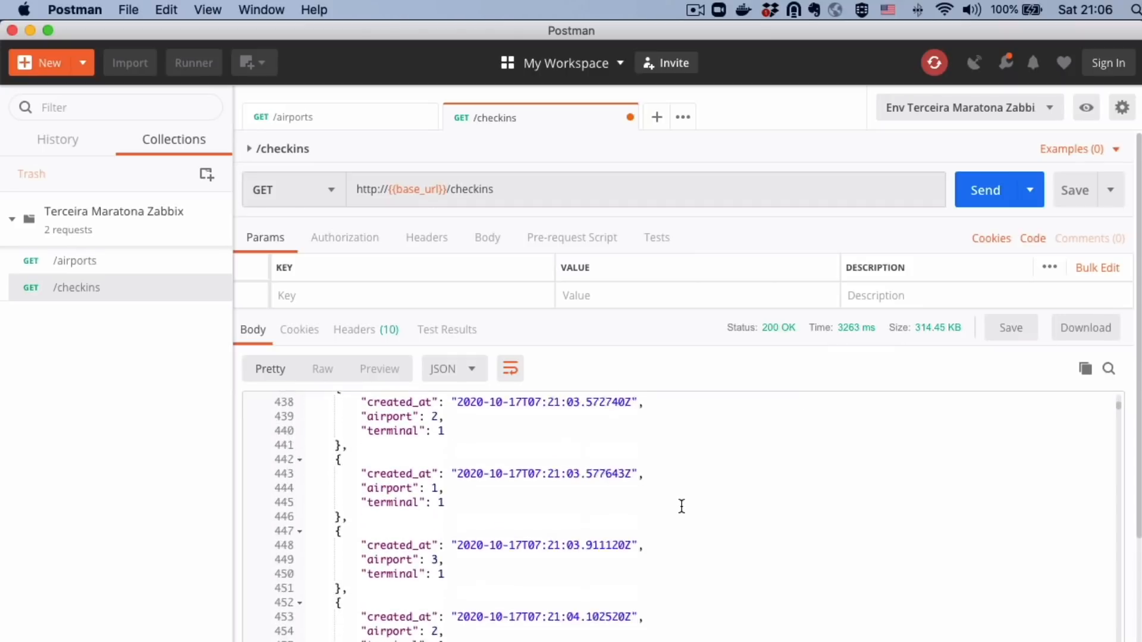
pyautogui.scroll(20, 681, 506)
pyautogui.scroll(20, 681, 506)
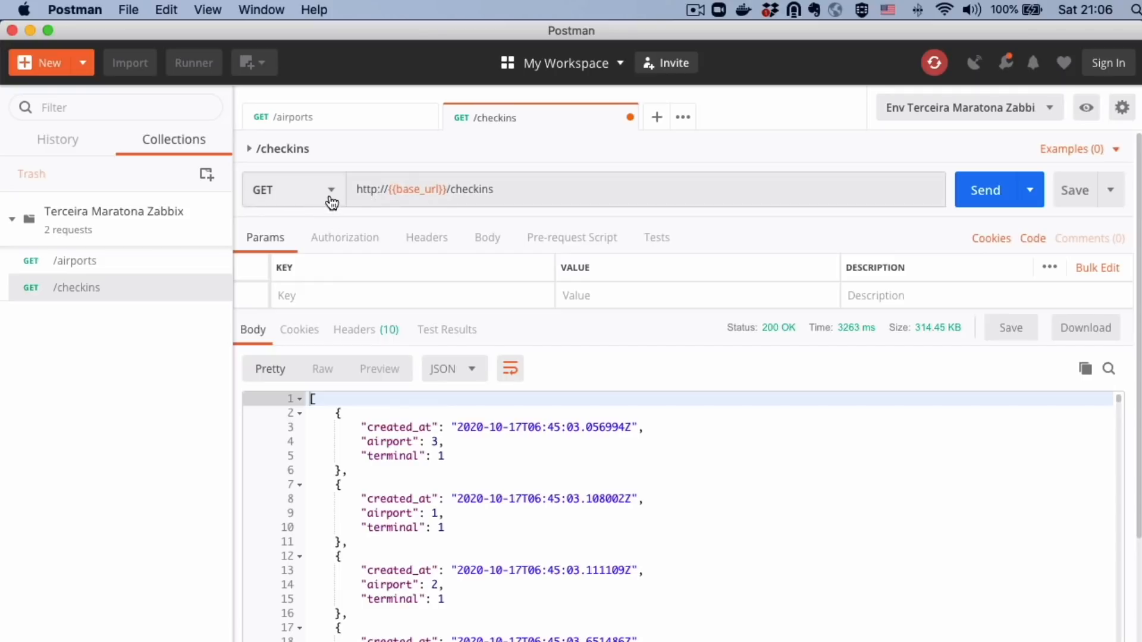
pyautogui.click(1074, 200)
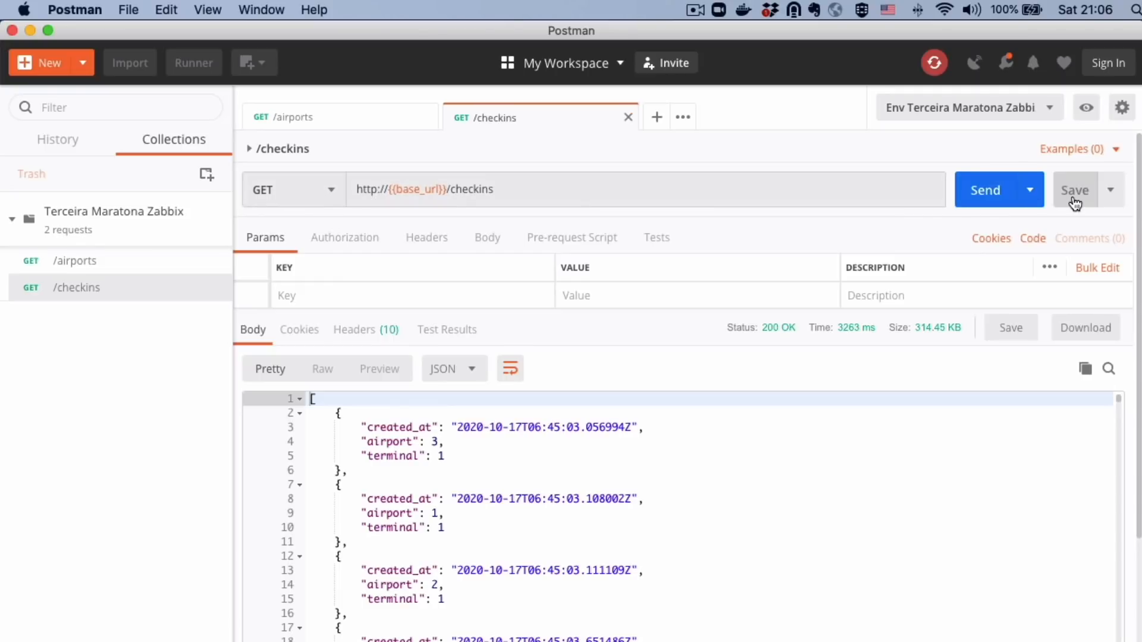
# Step: Duplicate the saved /checkins request and name the copy /checkins
pyautogui.rightClick(134, 289)
pyautogui.click(155, 345)
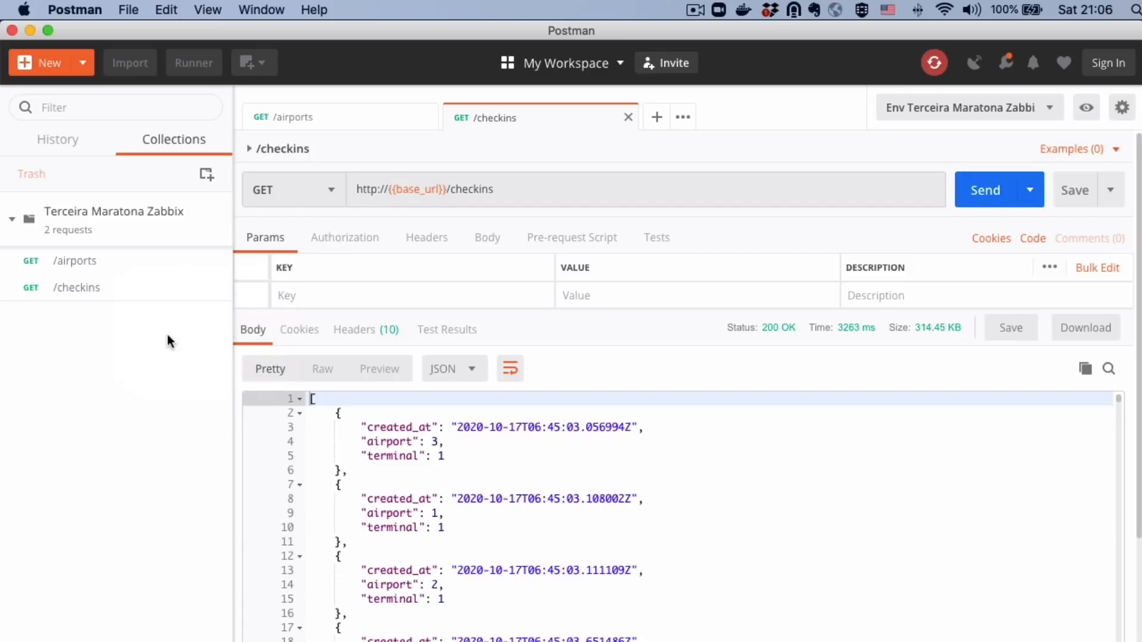
pyautogui.click(326, 150)
pyautogui.click(352, 151)
pyautogui.click(321, 148)
pyautogui.doubleClick(321, 148)
pyautogui.press('BackSpace')
pyautogui.press('BackSpace')
pyautogui.press('Return')
# Step: Change the duplicated request's method to POST and its body format to raw JSON (application/json)
pyautogui.click(329, 212)
pyautogui.click(302, 277)
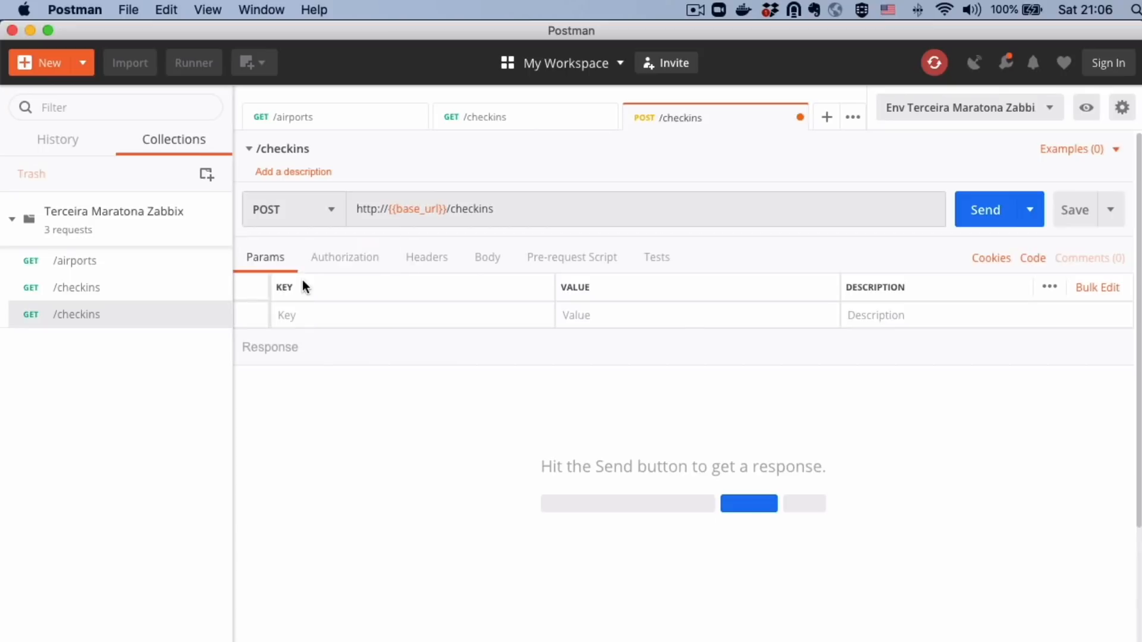
pyautogui.click(487, 257)
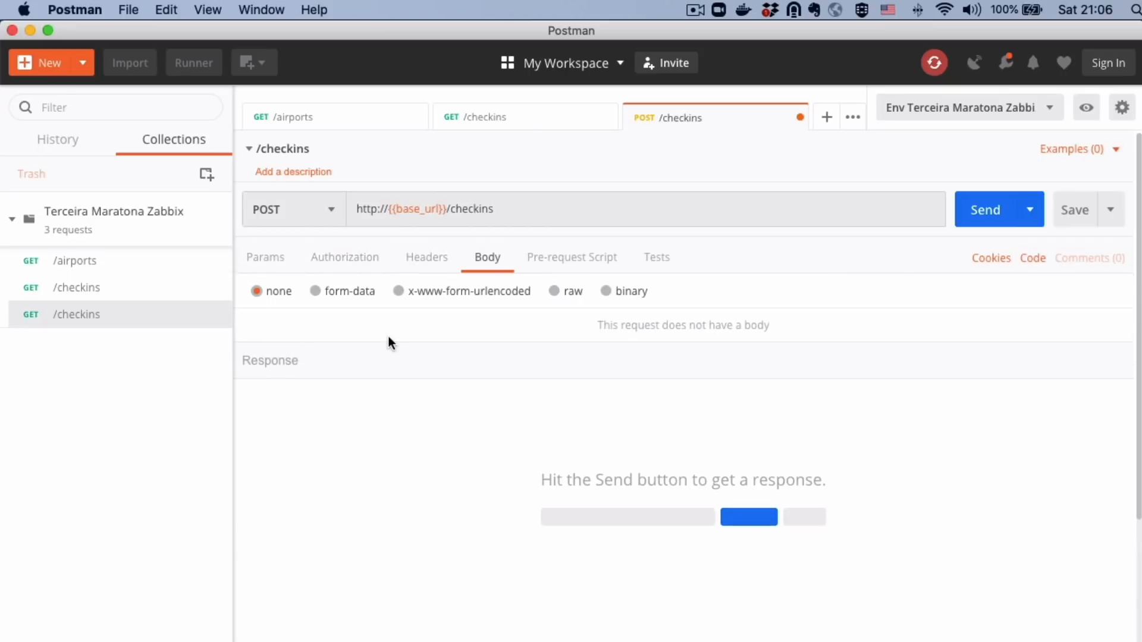
pyautogui.click(555, 292)
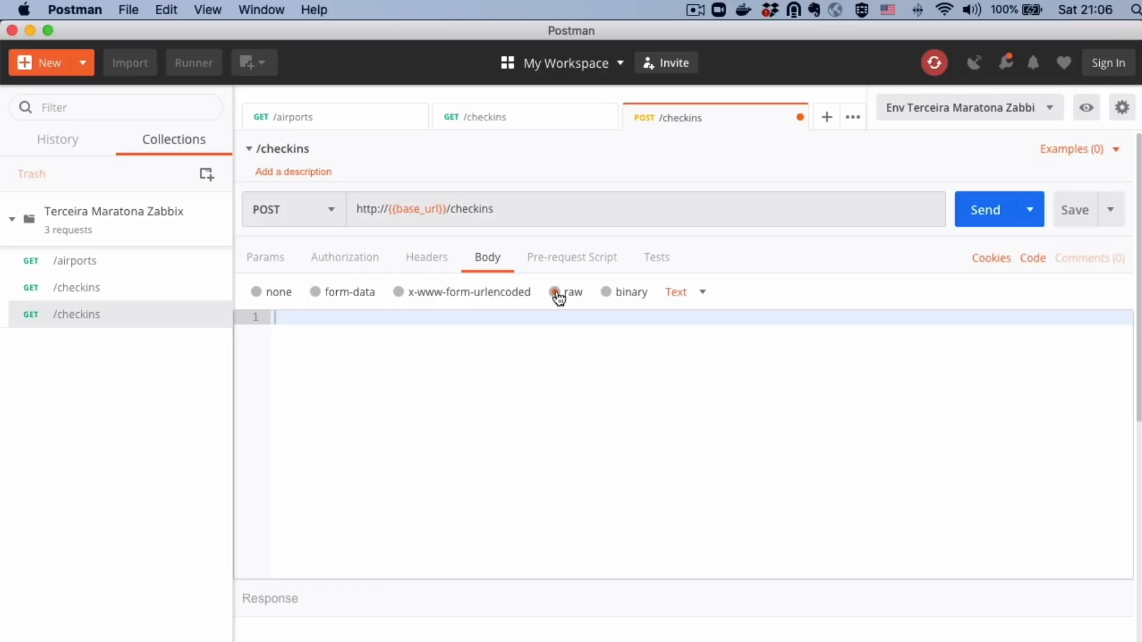
pyautogui.click(695, 294)
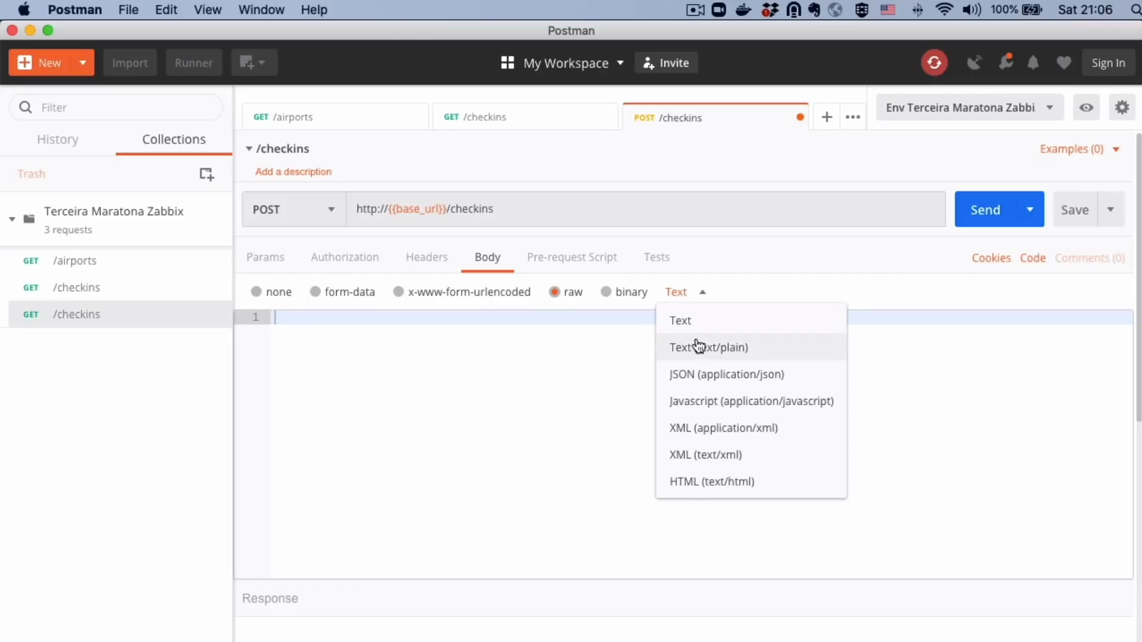
pyautogui.click(701, 377)
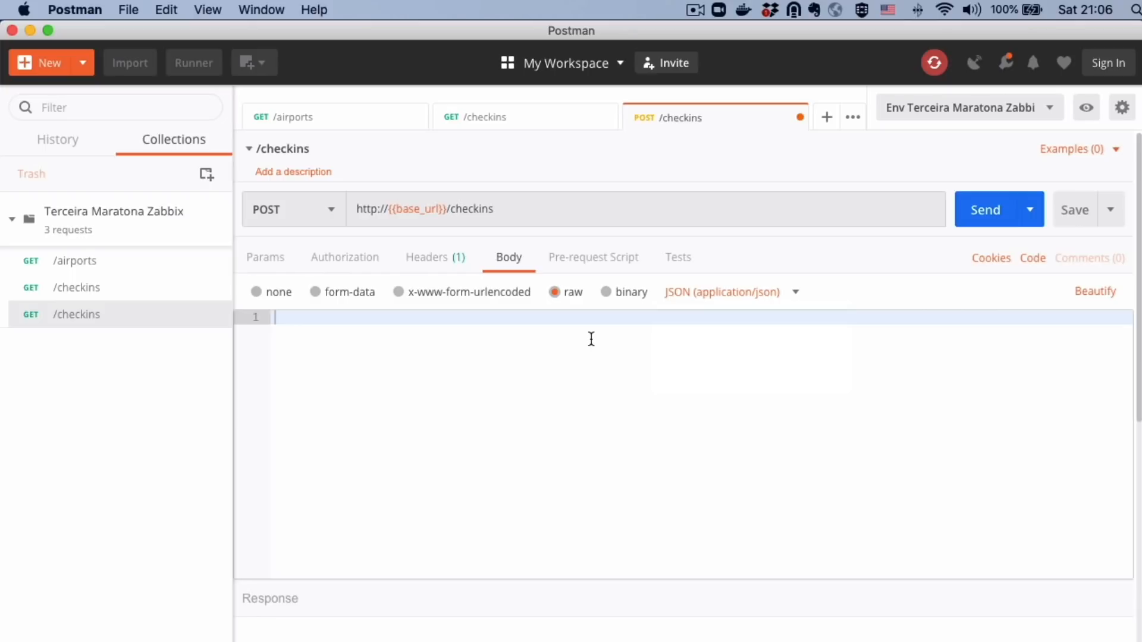
# Step: Enter the POST request body {"airportid": 1, "terminal": 1}
pyautogui.click(591, 339)
pyautogui.write('{')
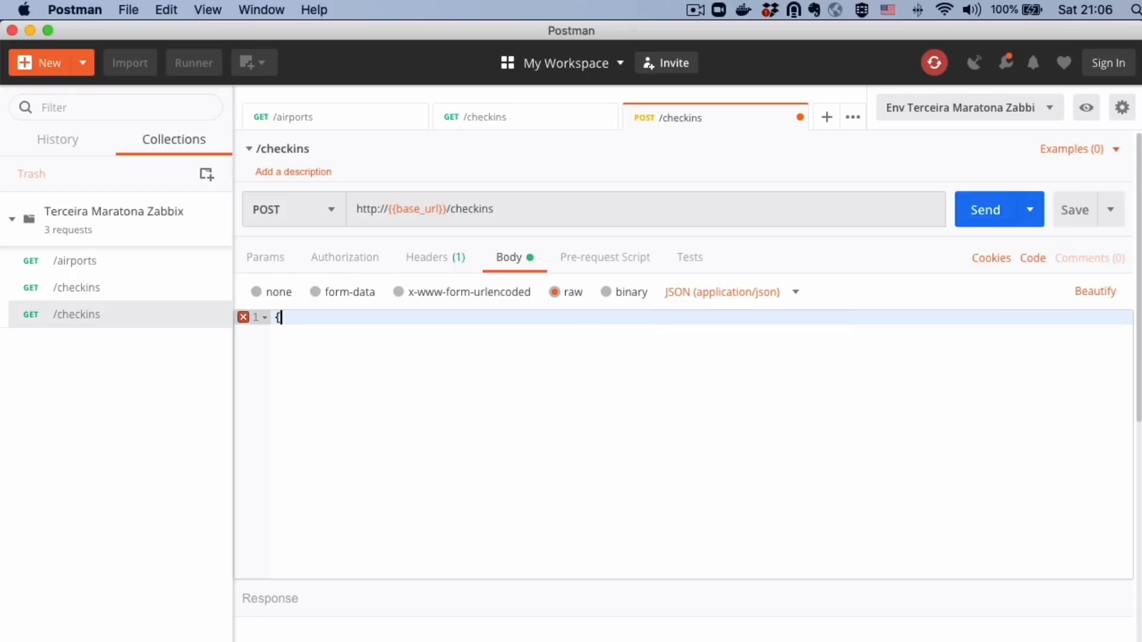
pyautogui.write('"airportid": ')
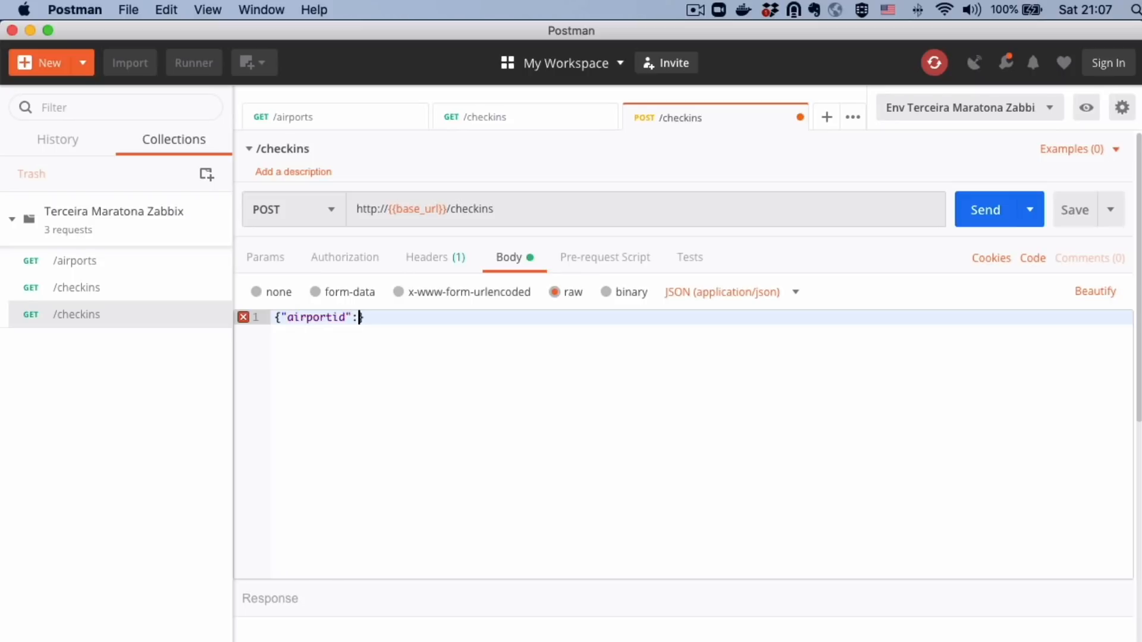
pyautogui.write('1, "terminal')
pyautogui.write(': 1')
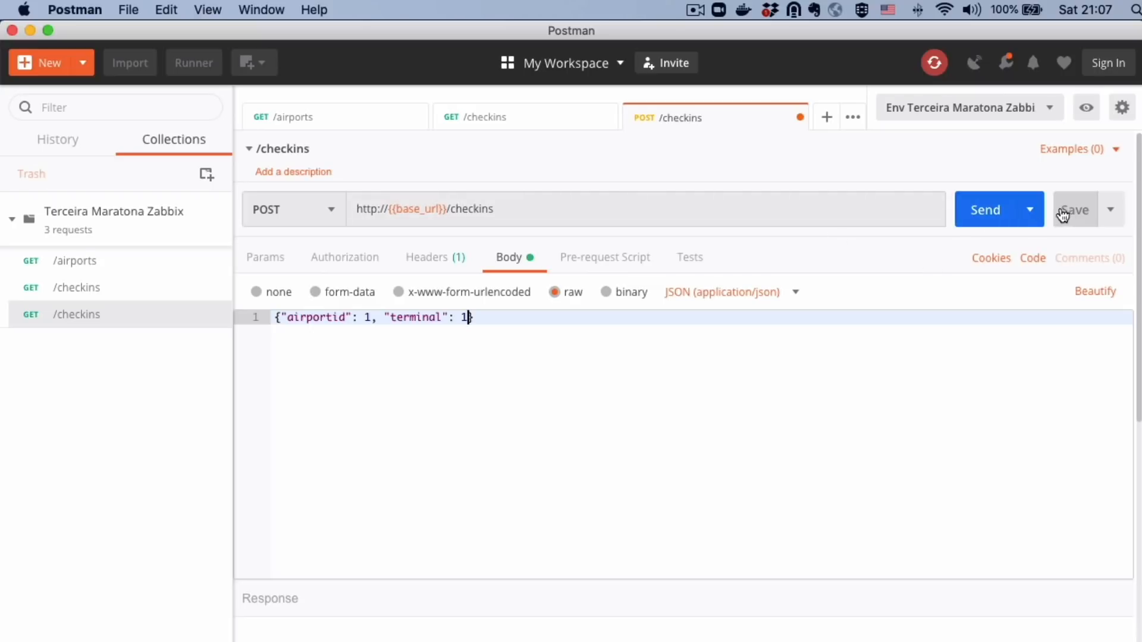
# Step: Send the POST /checkins request and examine the response body
pyautogui.click(985, 211)
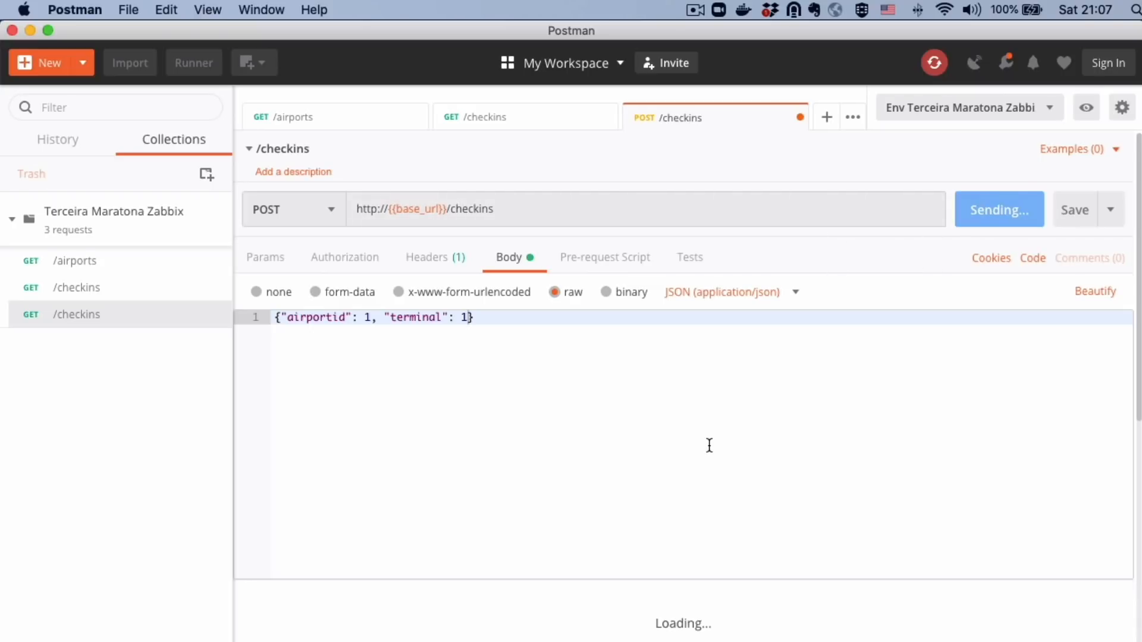
pyautogui.scroll(-2, 601, 501)
pyautogui.scroll(-5, 604, 565)
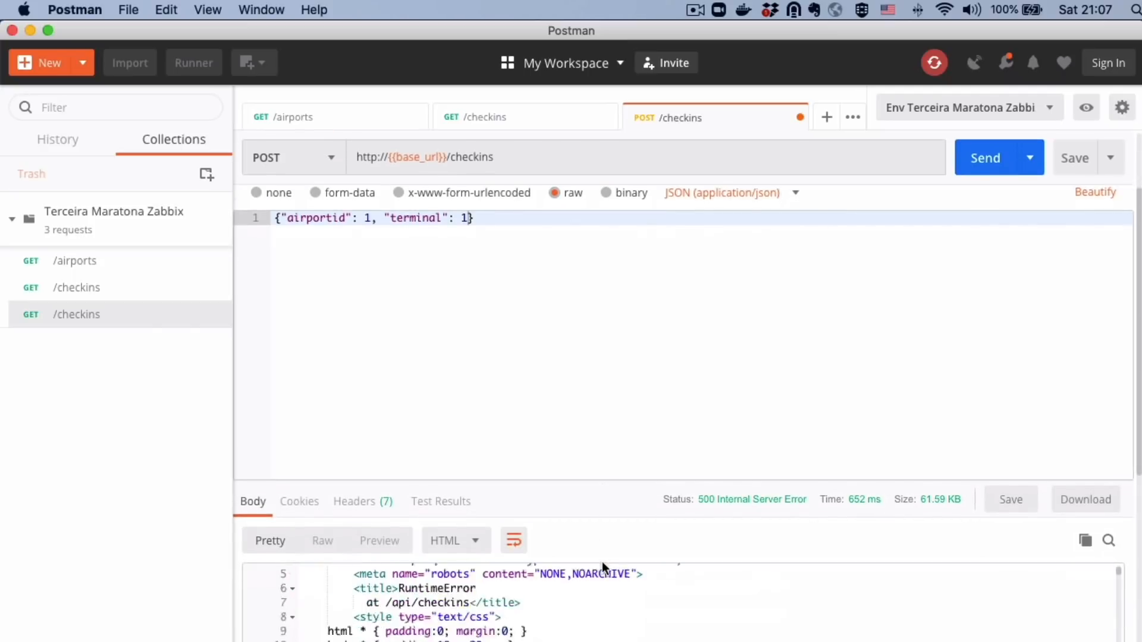
pyautogui.scroll(5, 604, 566)
pyautogui.click(523, 171)
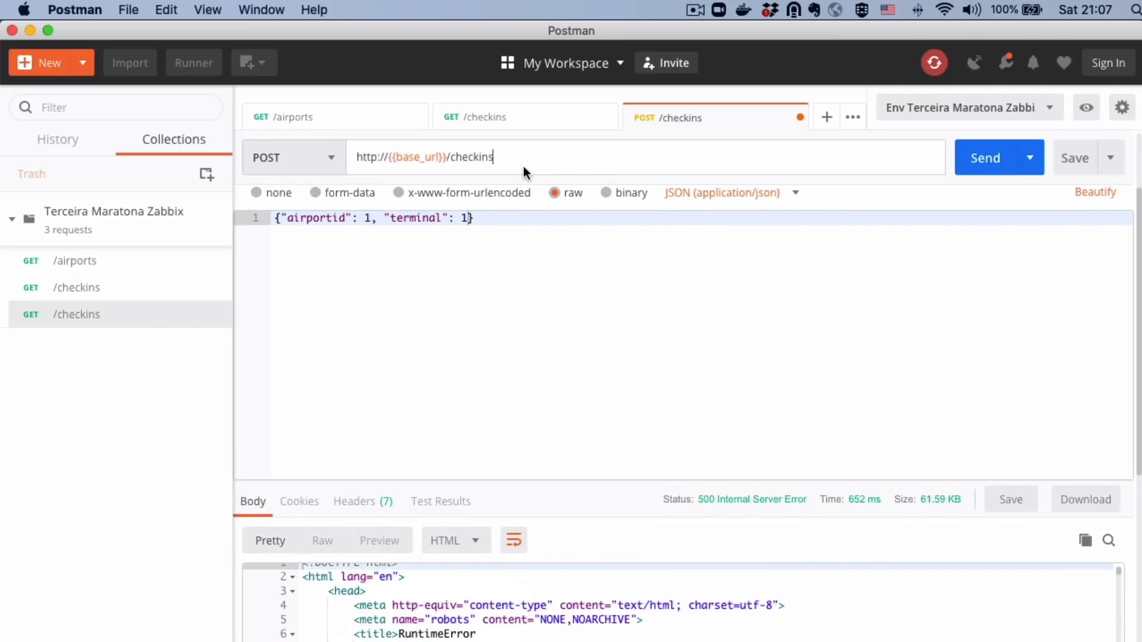
pyautogui.write('/')
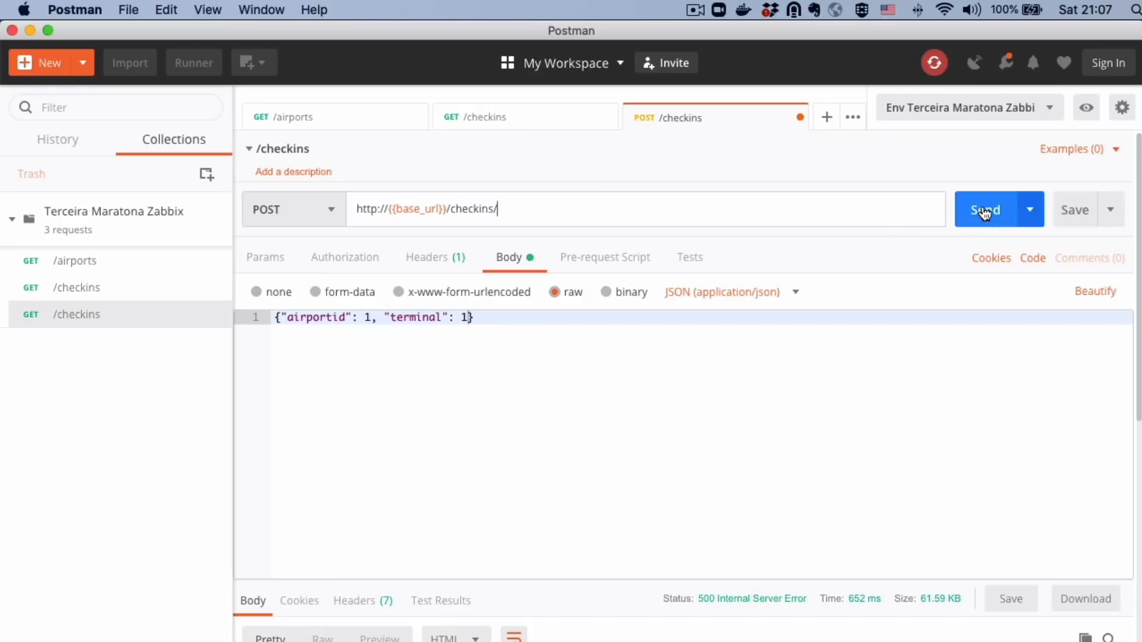
pyautogui.click(985, 213)
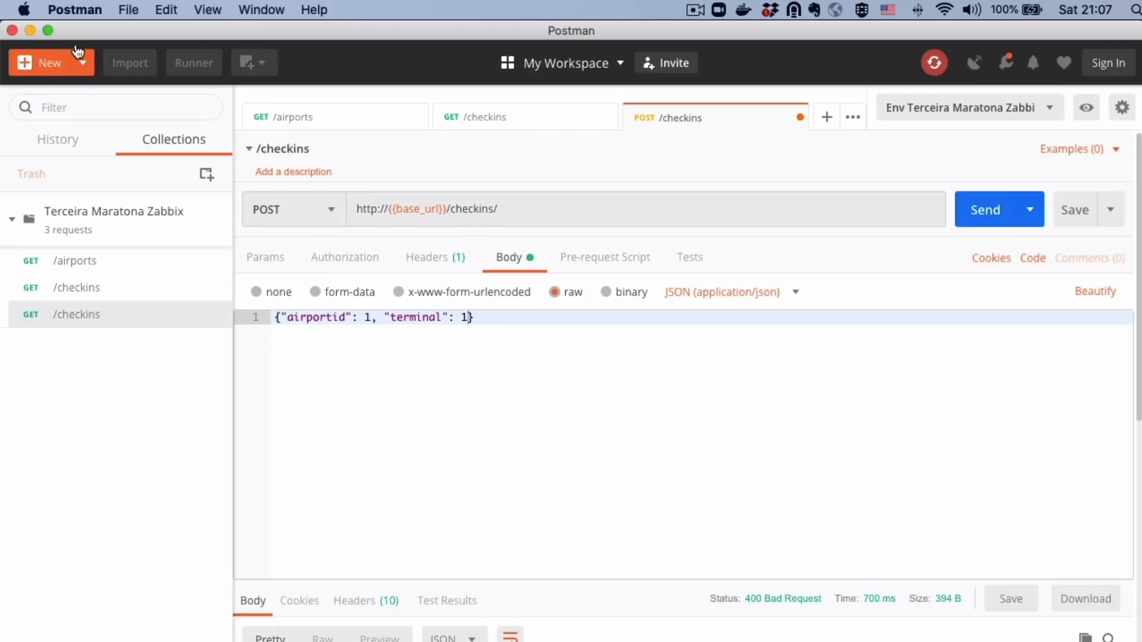
pyautogui.click(48, 30)
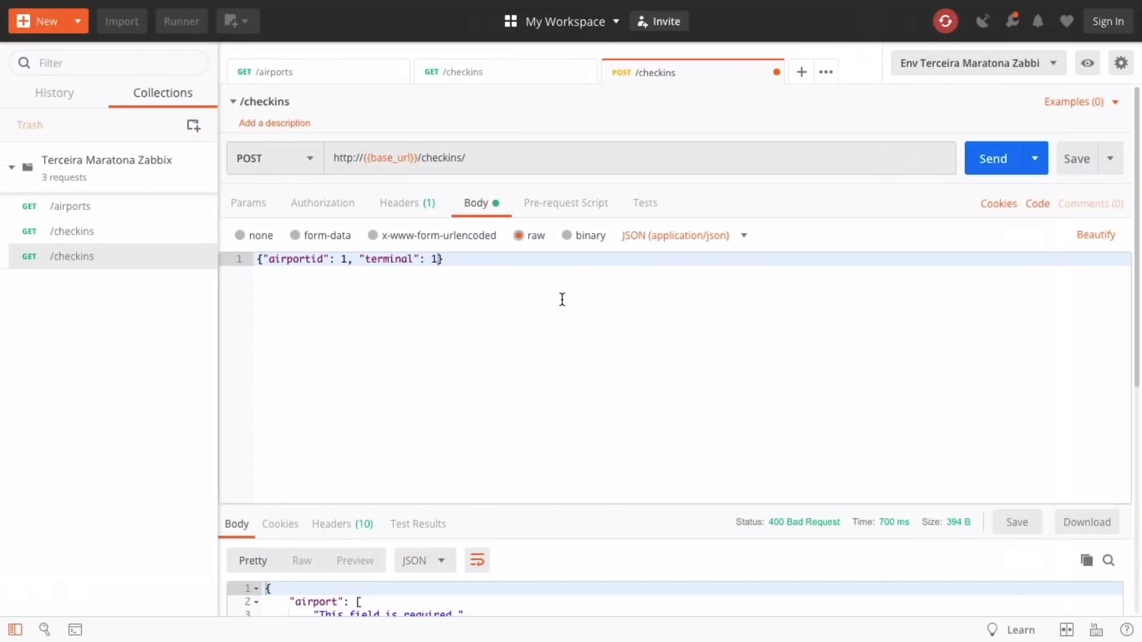
pyautogui.scroll(-2, 565, 483)
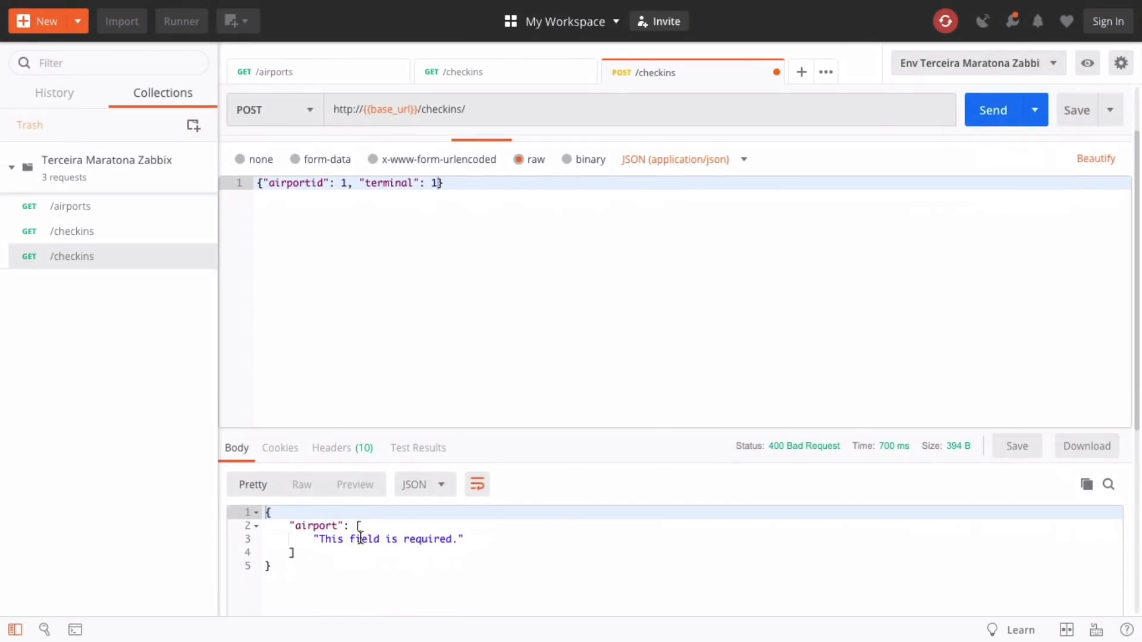
# Step: Rename the airportid key in the JSON body to airport and send the POST request again
pyautogui.click(323, 183)
pyautogui.press('BackSpace')
pyautogui.press('BackSpace')
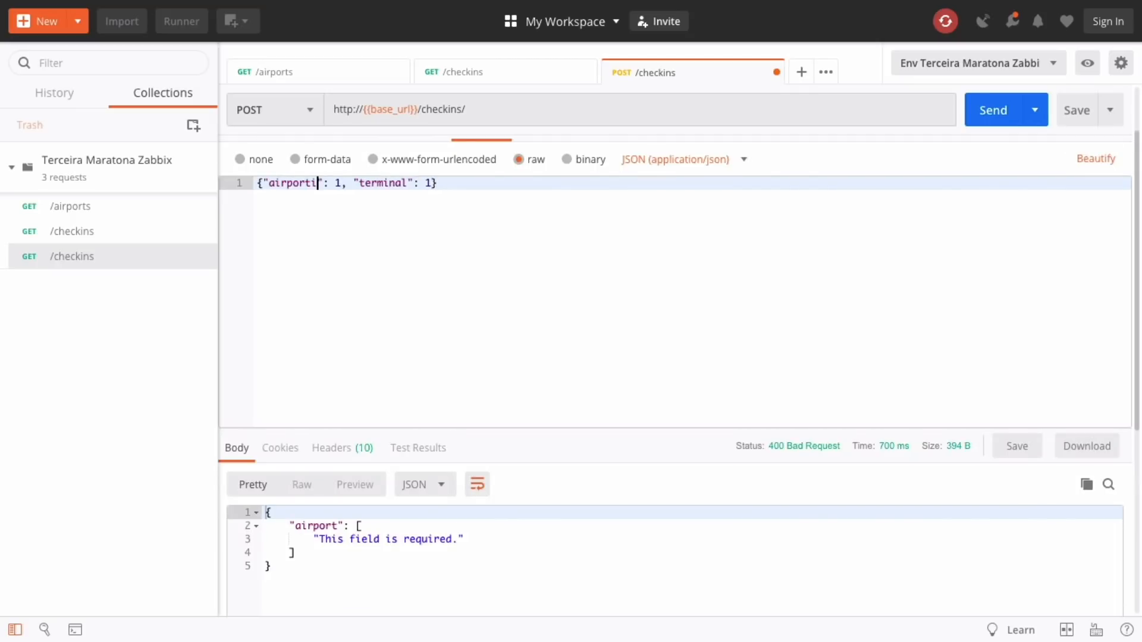
pyautogui.click(978, 116)
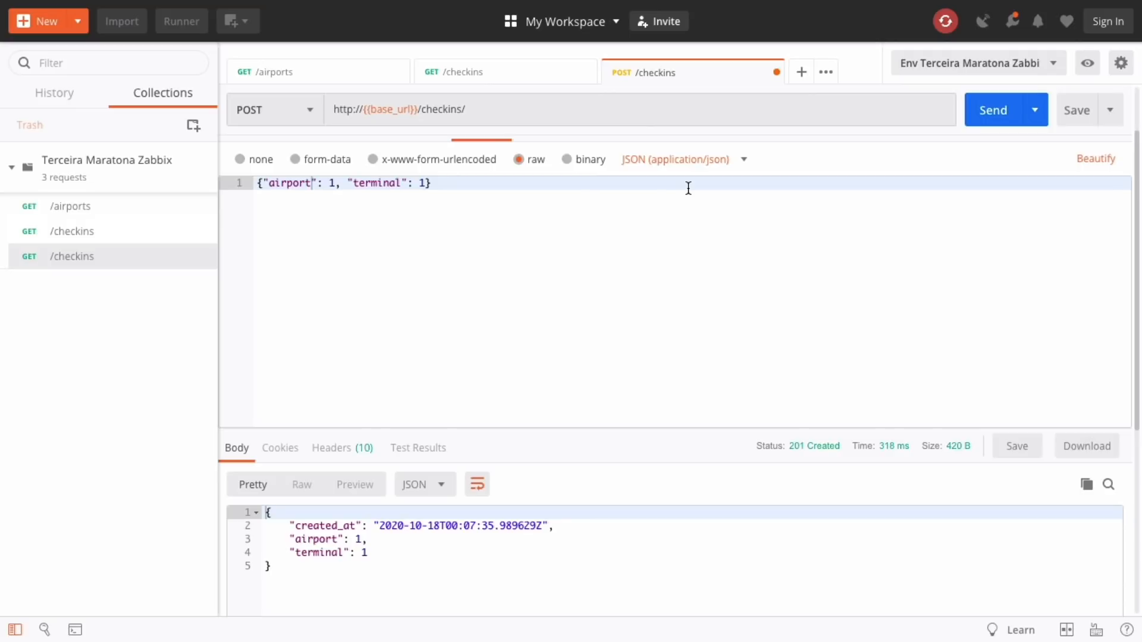
# Step: Save the POST /checkins request and close both open /checkins requests
pyautogui.click(1068, 116)
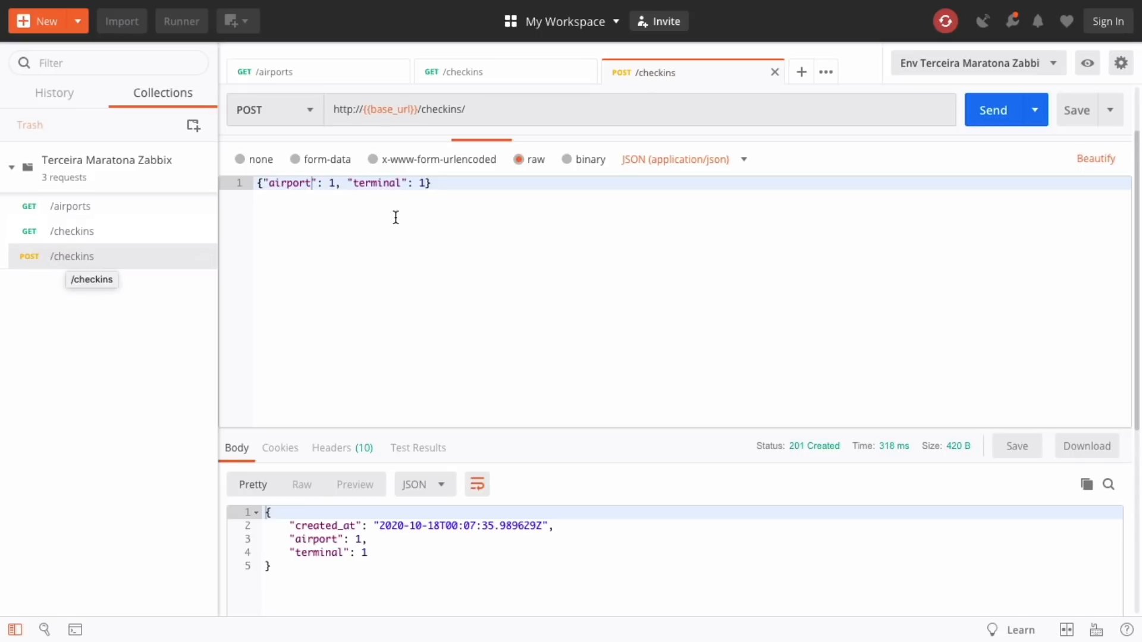
pyautogui.click(774, 78)
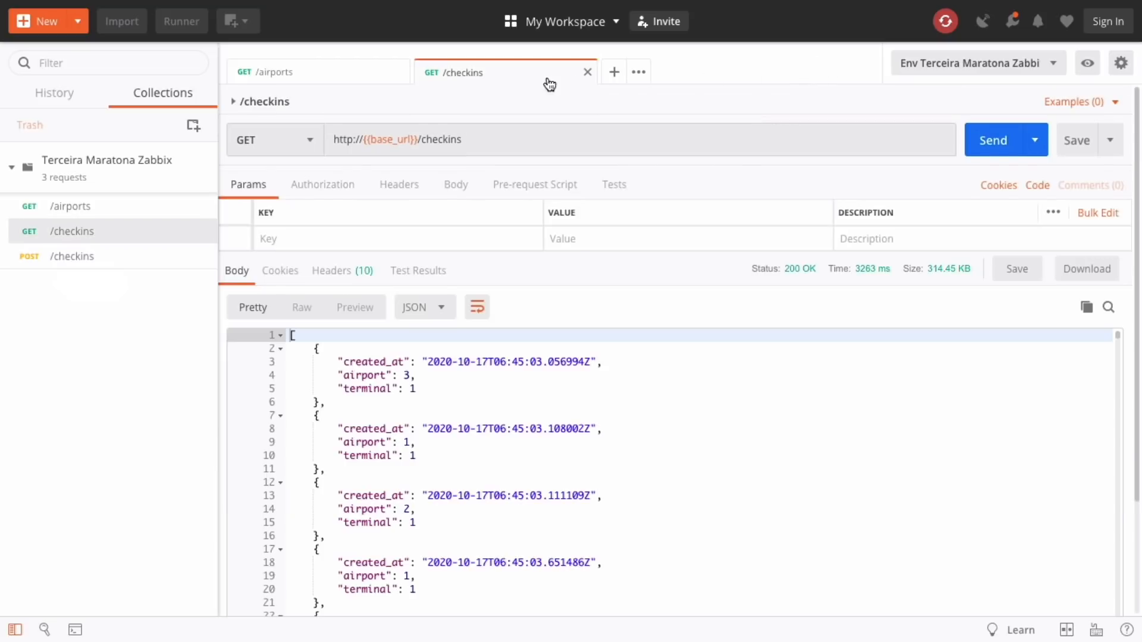
pyautogui.click(587, 73)
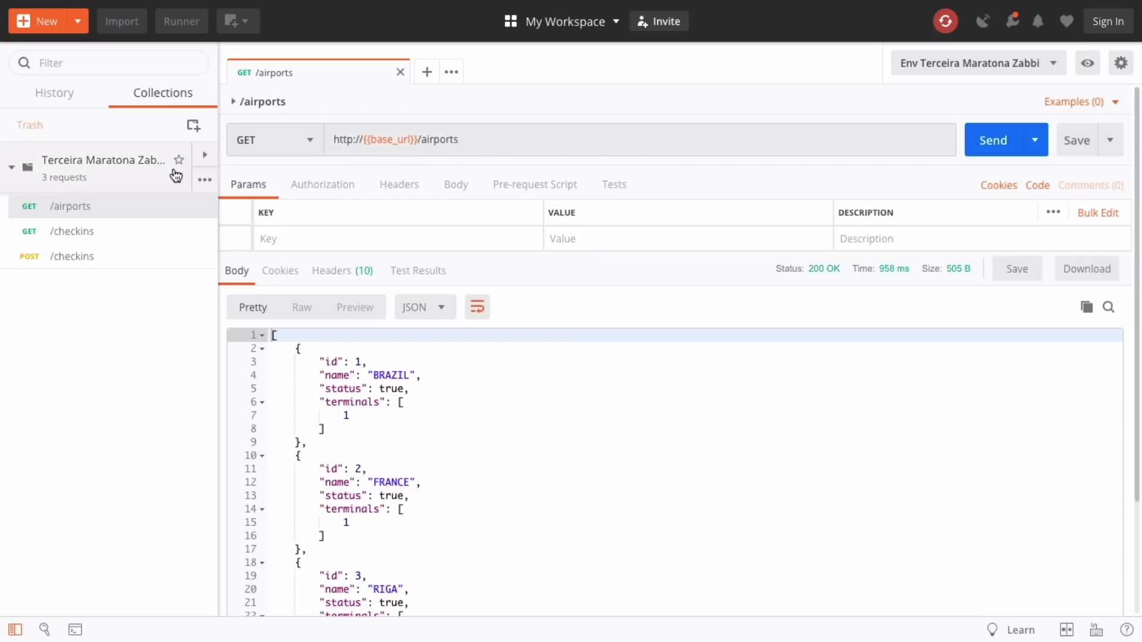
# Step: Duplicate the /airports request in the collection and rename the copy /airports/id
pyautogui.rightClick(112, 211)
pyautogui.click(135, 256)
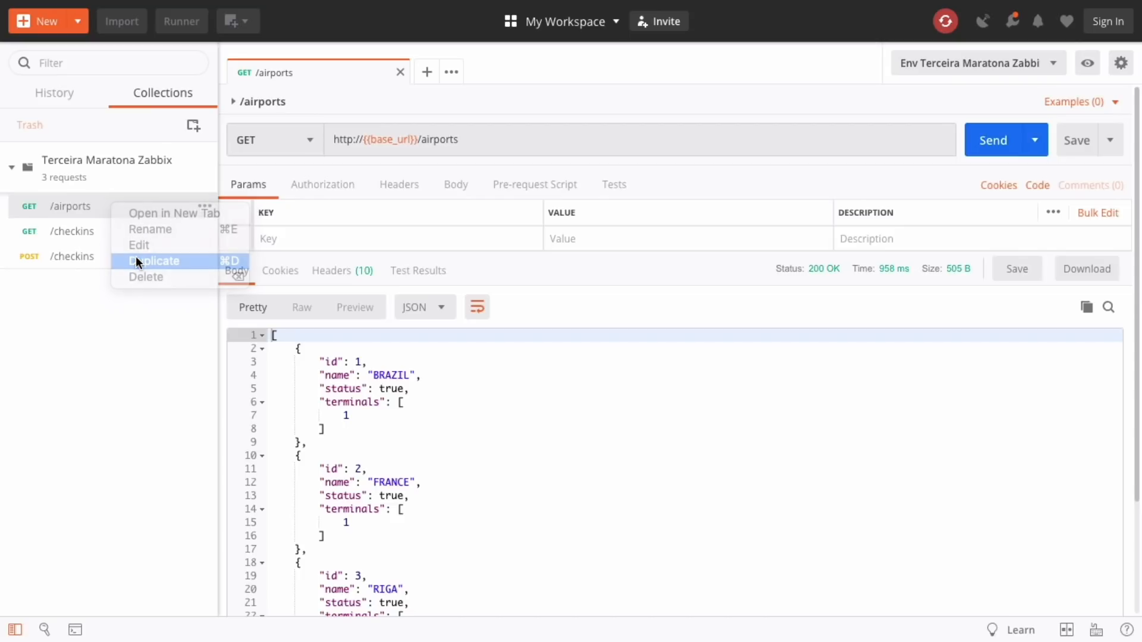
pyautogui.click(418, 139)
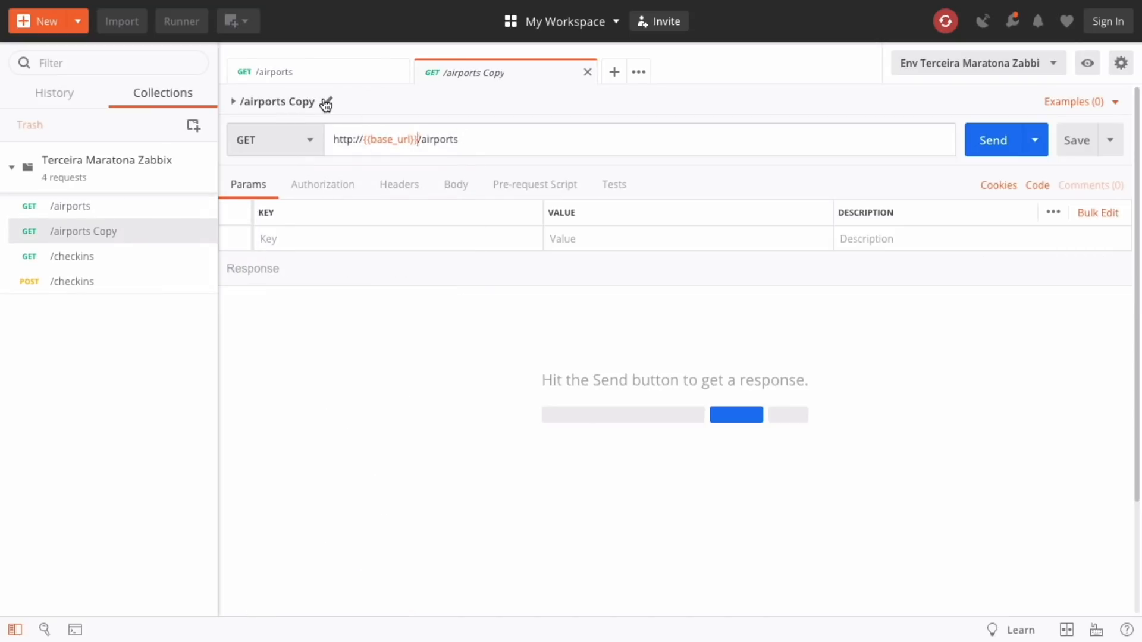
pyautogui.click(325, 103)
pyautogui.click(292, 101)
pyautogui.hotkey('shift', 'End')
pyautogui.write('/')
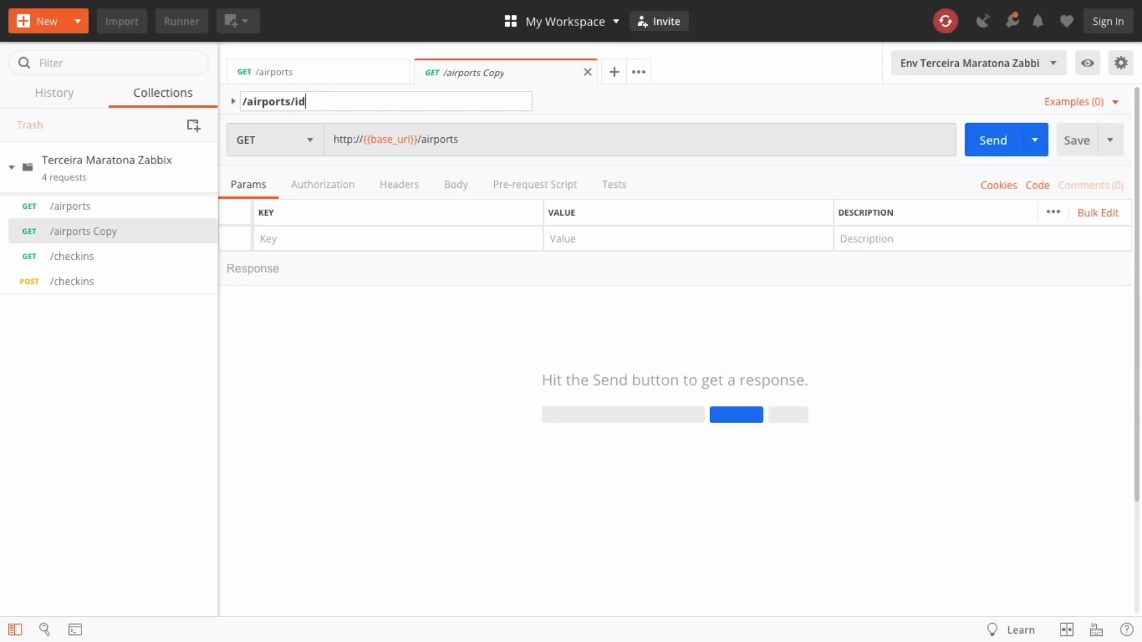
pyautogui.press('Return')
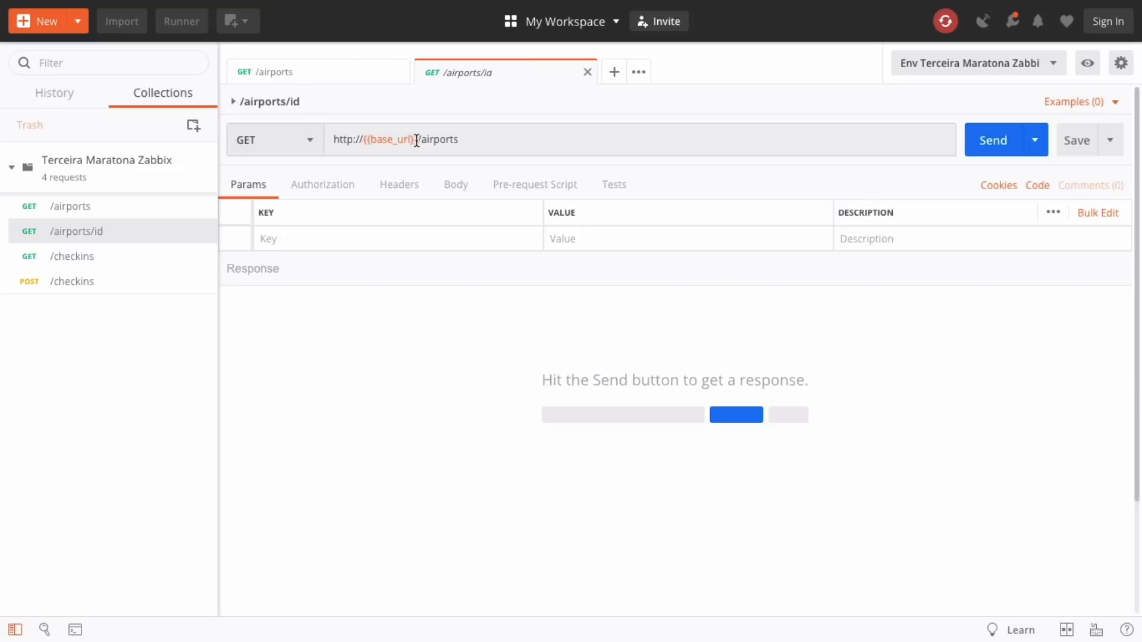
pyautogui.click(463, 138)
pyautogui.write('/1')
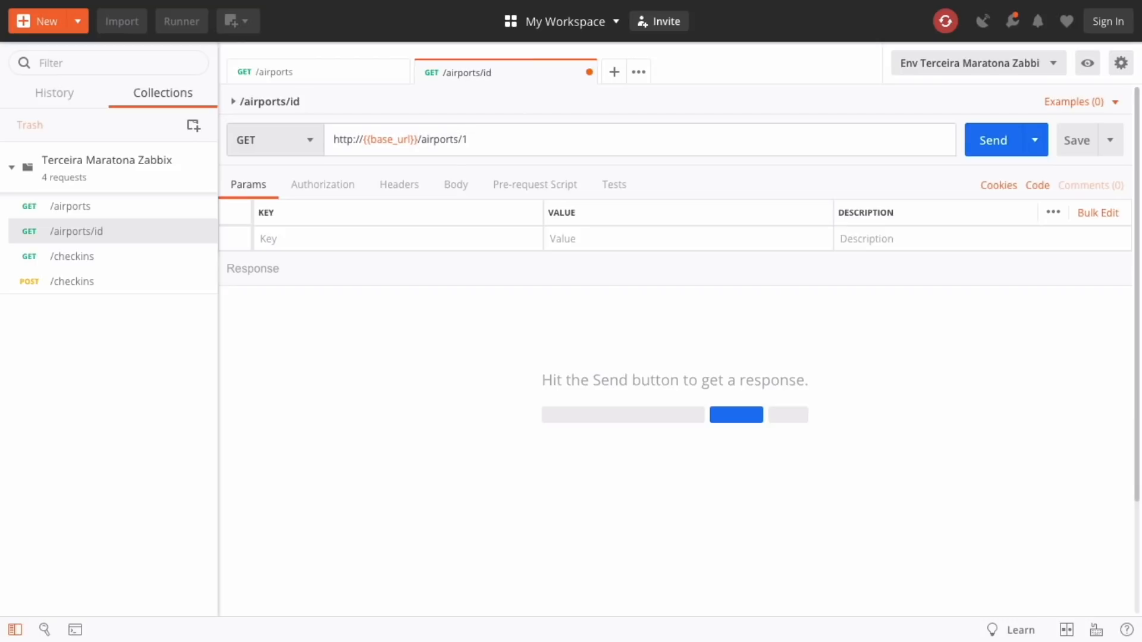
pyautogui.click(989, 140)
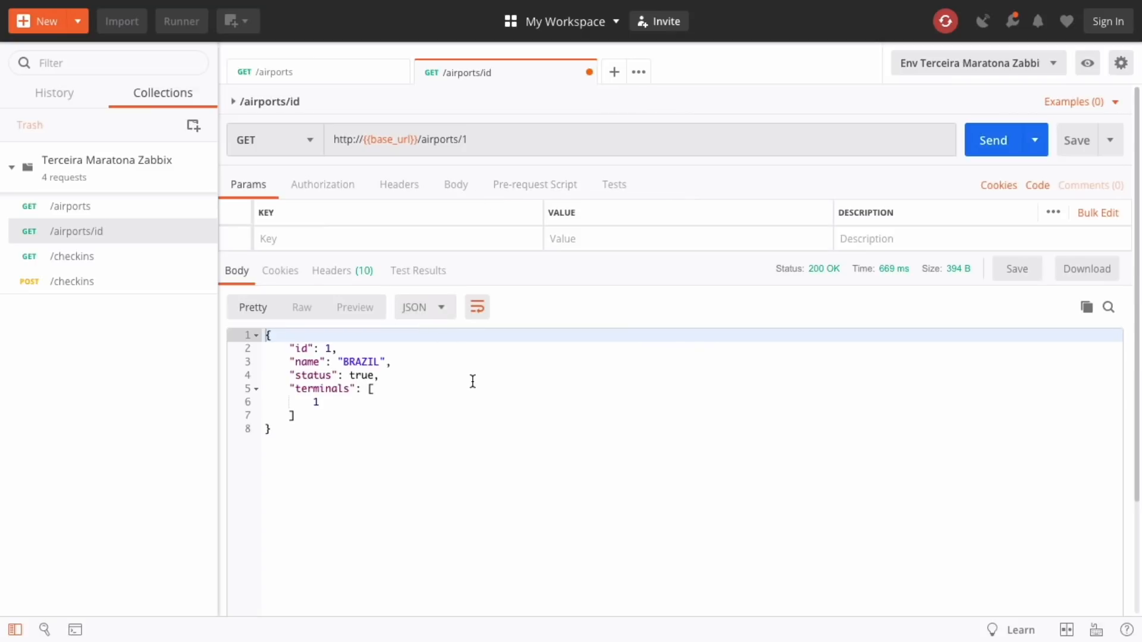
pyautogui.moveTo(331, 439); pyautogui.dragTo(262, 328)
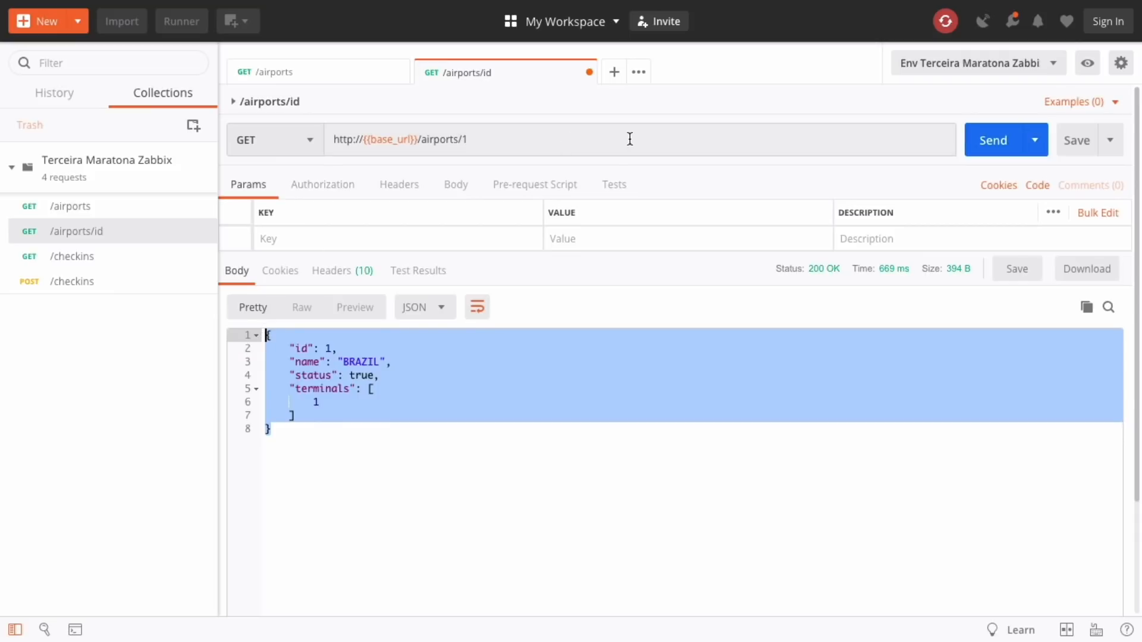
pyautogui.click(1075, 140)
# Step: Duplicate the /airports/id request and rename the copy /airports/id/kiosks
pyautogui.rightClick(117, 231)
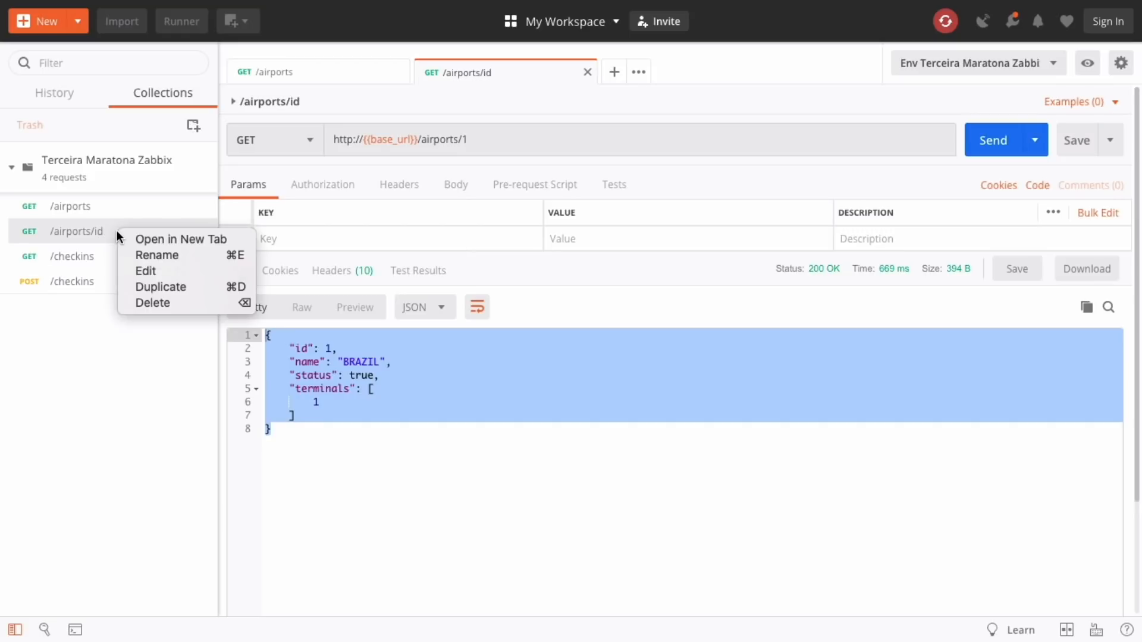
pyautogui.click(142, 286)
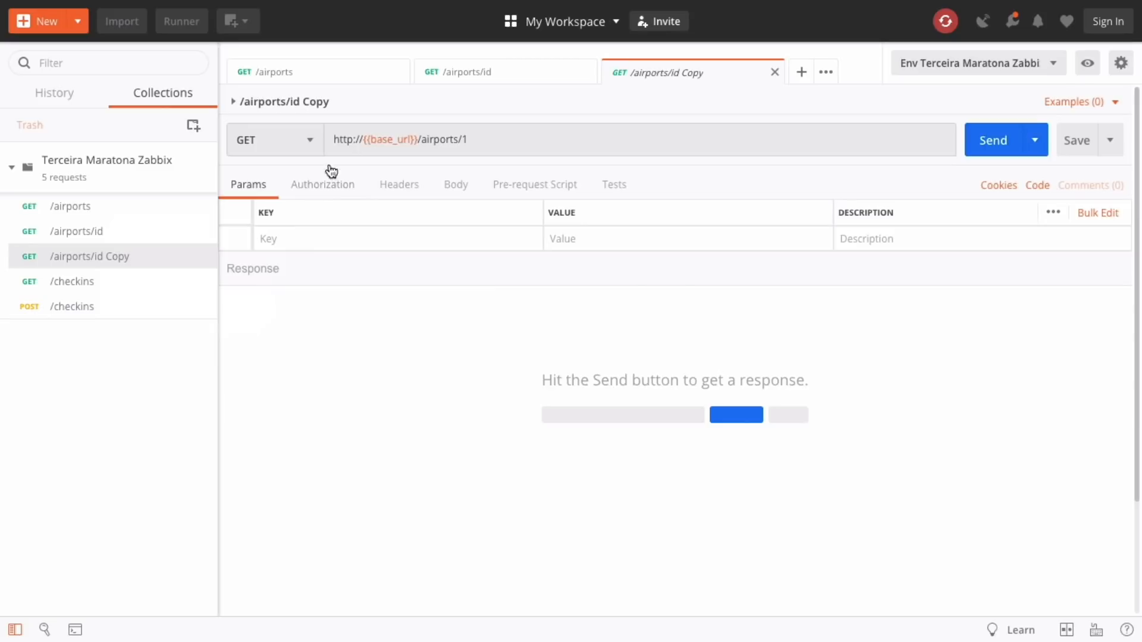
pyautogui.click(480, 141)
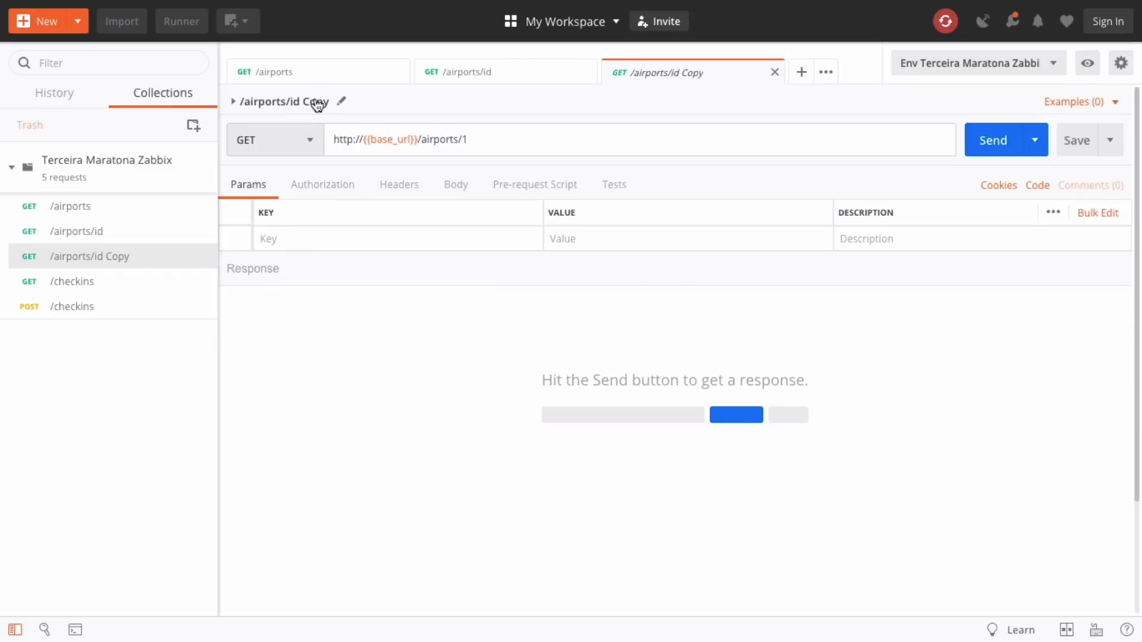
pyautogui.click(337, 103)
pyautogui.click(327, 100)
pyautogui.click(306, 99)
pyautogui.press('BackSpace')
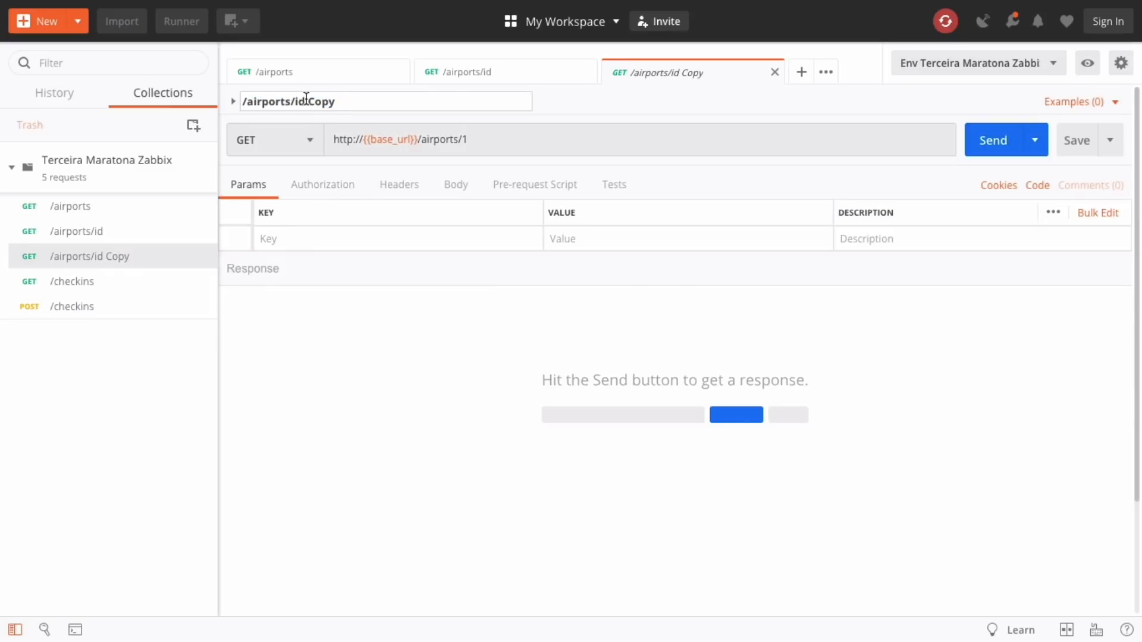
pyautogui.hotkey('shift', 'End')
pyautogui.press('BackSpace')
pyautogui.write('/kiosks')
pyautogui.click(489, 146)
pyautogui.write('/kiosks')
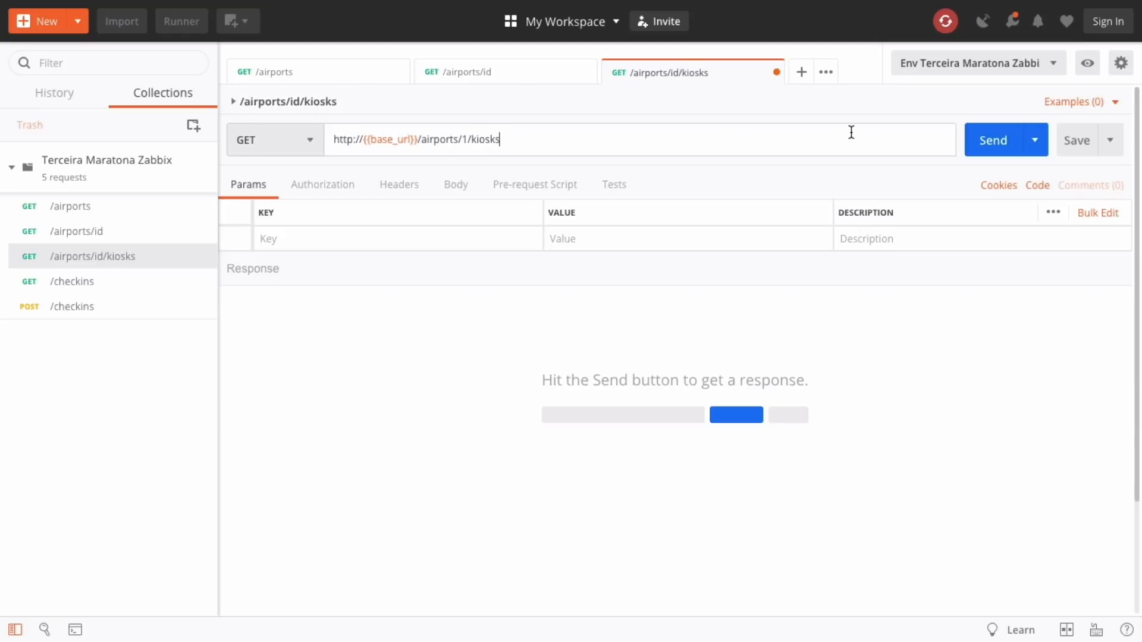
pyautogui.click(993, 142)
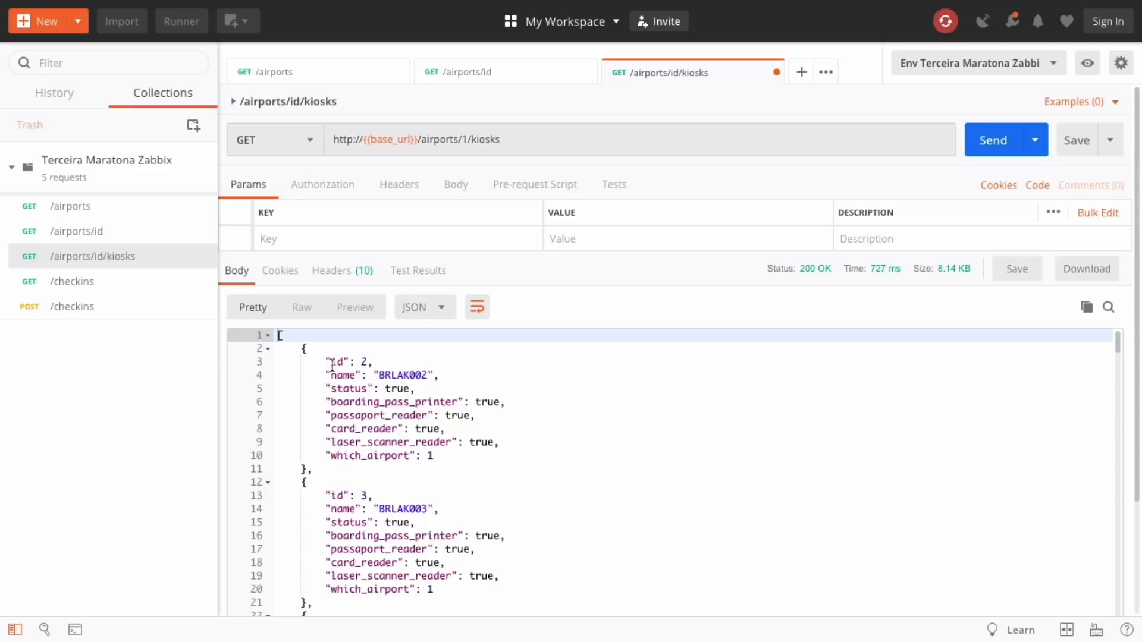
# Step: Look through the returned kiosk records for airport 1 and examine how the kiosks are named
pyautogui.scroll(-15, 348, 456)
pyautogui.scroll(-20, 348, 457)
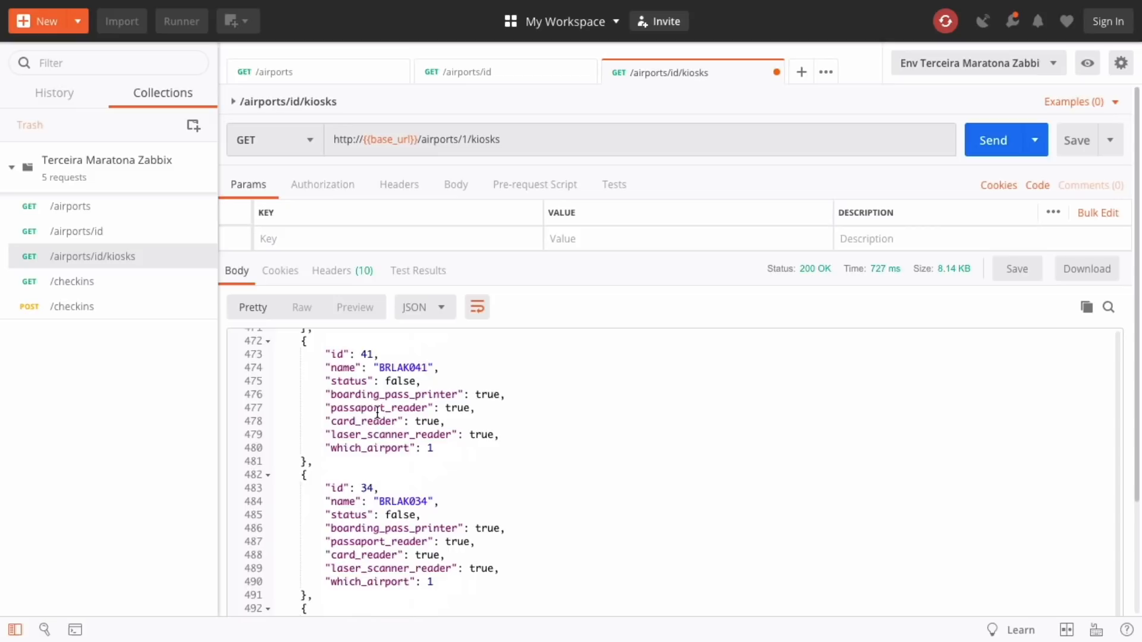
pyautogui.scroll(-5, 377, 474)
pyautogui.scroll(20, 377, 476)
pyautogui.scroll(20, 377, 476)
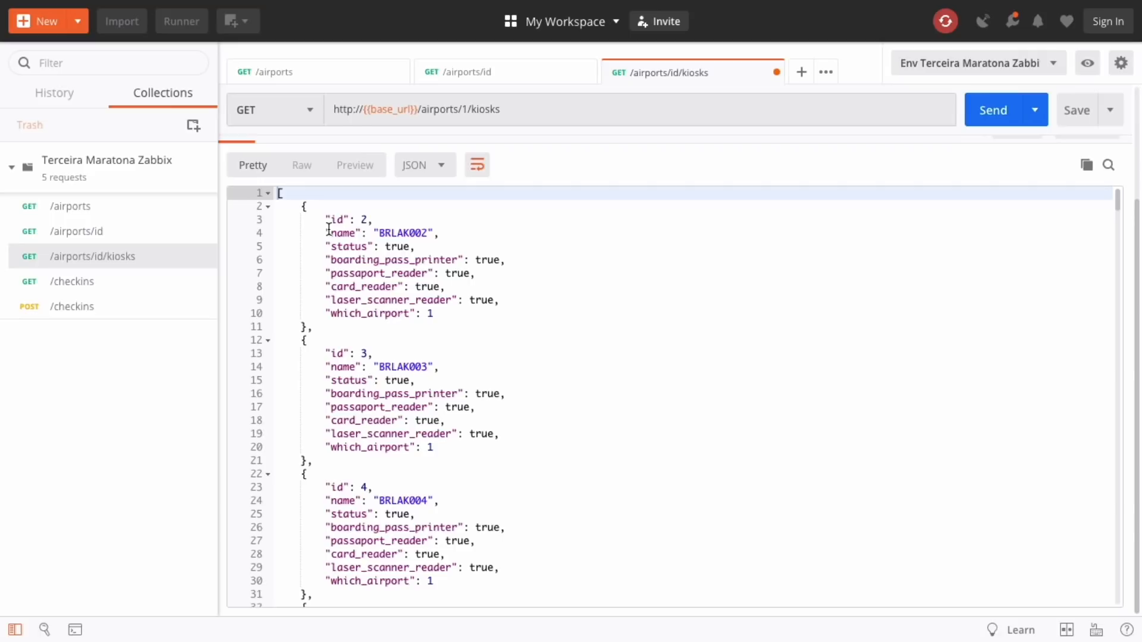
pyautogui.click(461, 110)
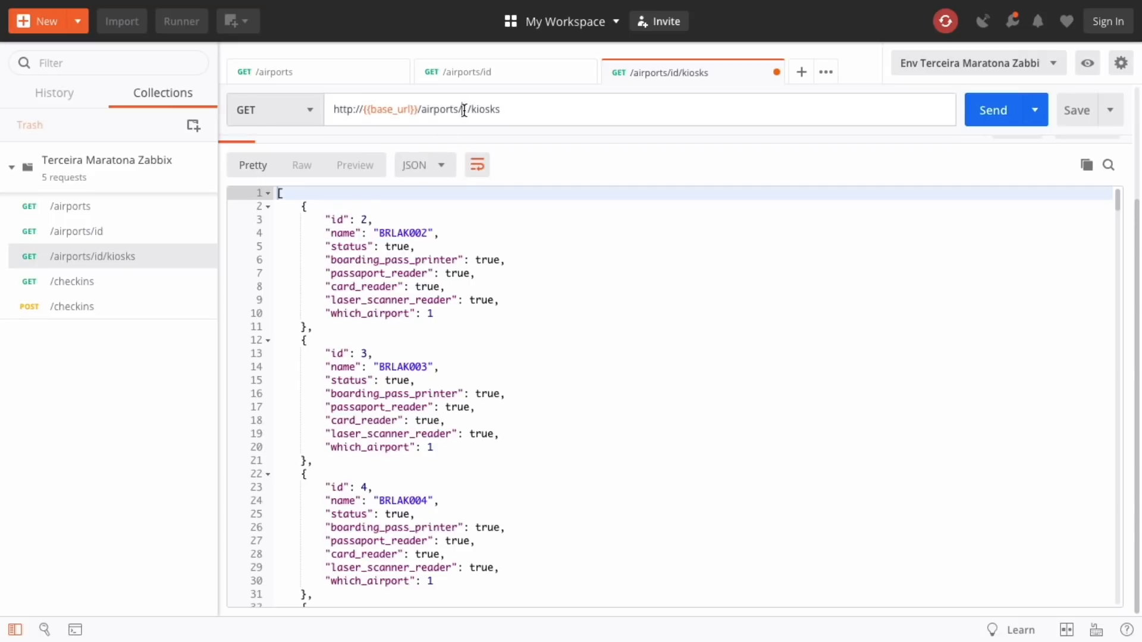
pyautogui.click(385, 233)
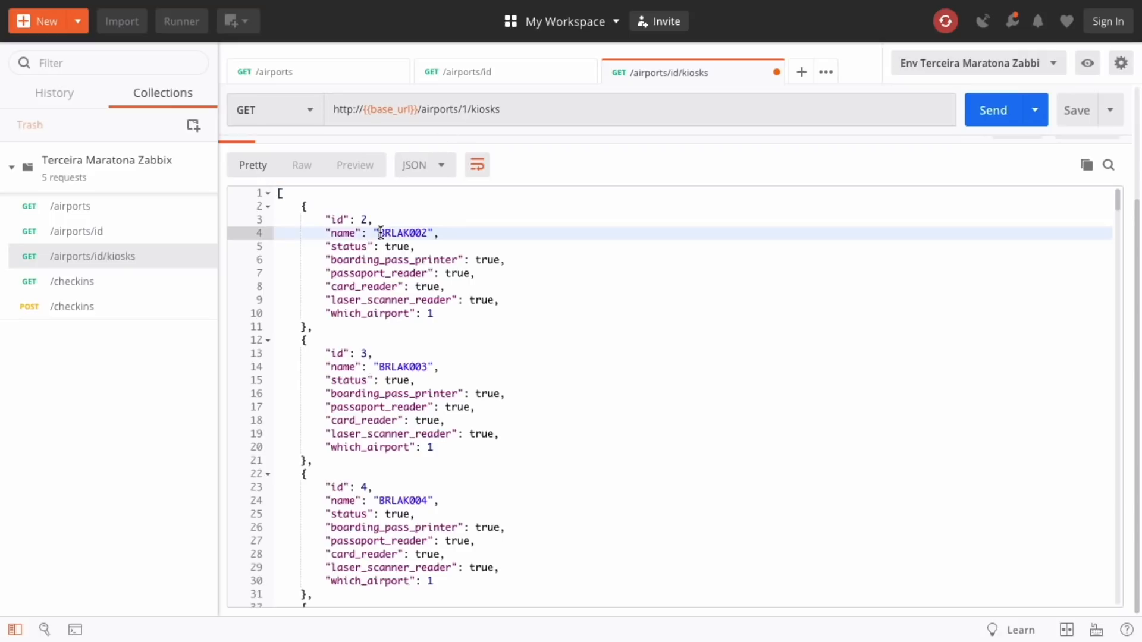
pyautogui.moveTo(389, 233); pyautogui.dragTo(392, 232)
# Step: Change the airport ID in the kiosks request URL to 2 and resend the request
pyautogui.click(466, 108)
pyautogui.press('BackSpace')
pyautogui.write('2')
pyautogui.hotkey('ctrl', 'Return')
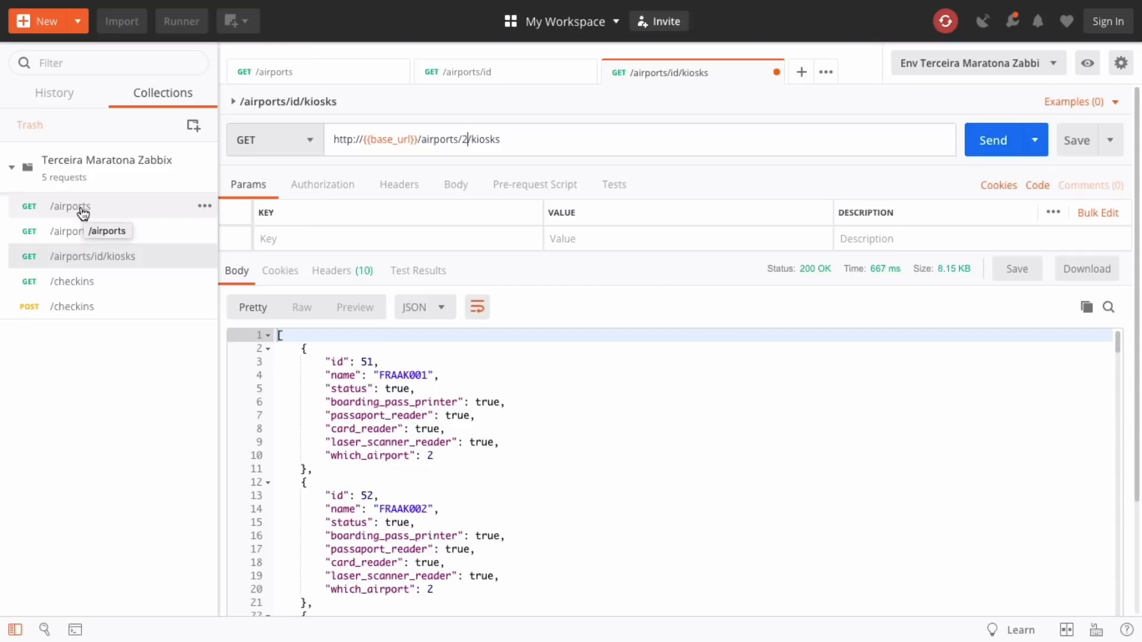
# Step: Resend the saved /airports request to examine the airport IDs, and close the open /airports/id request
pyautogui.click(61, 209)
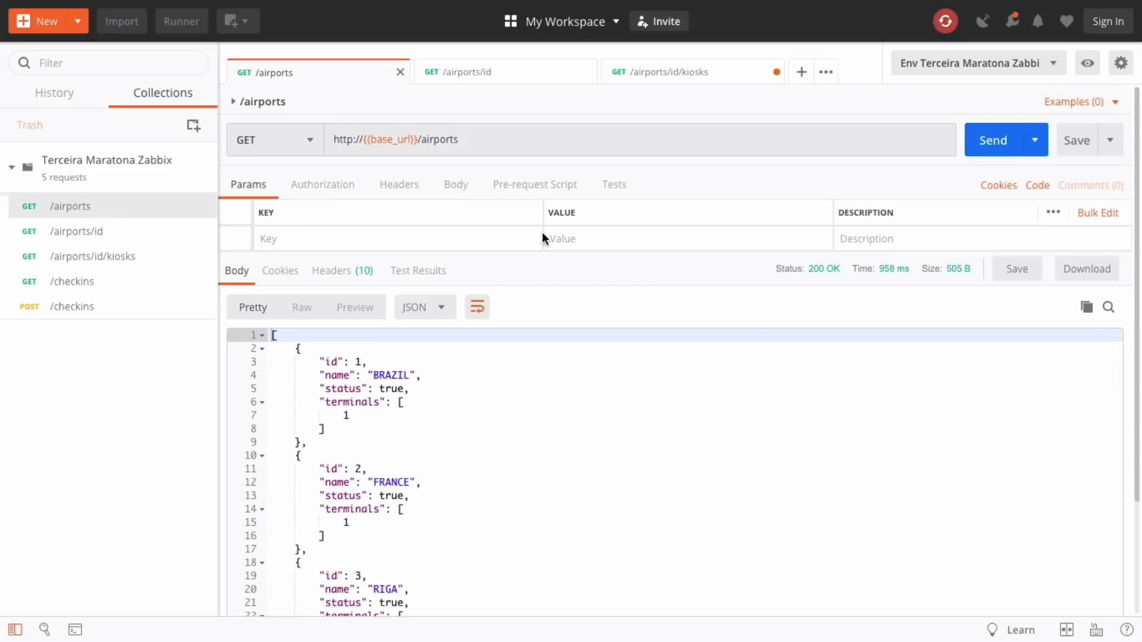
pyautogui.click(1004, 141)
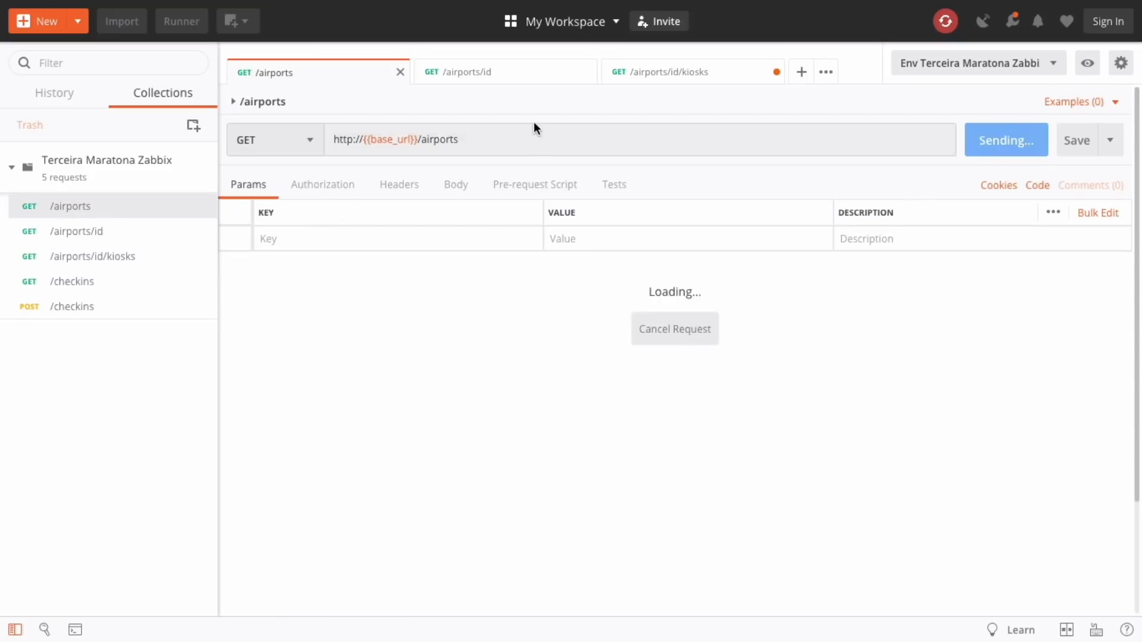
pyautogui.click(588, 73)
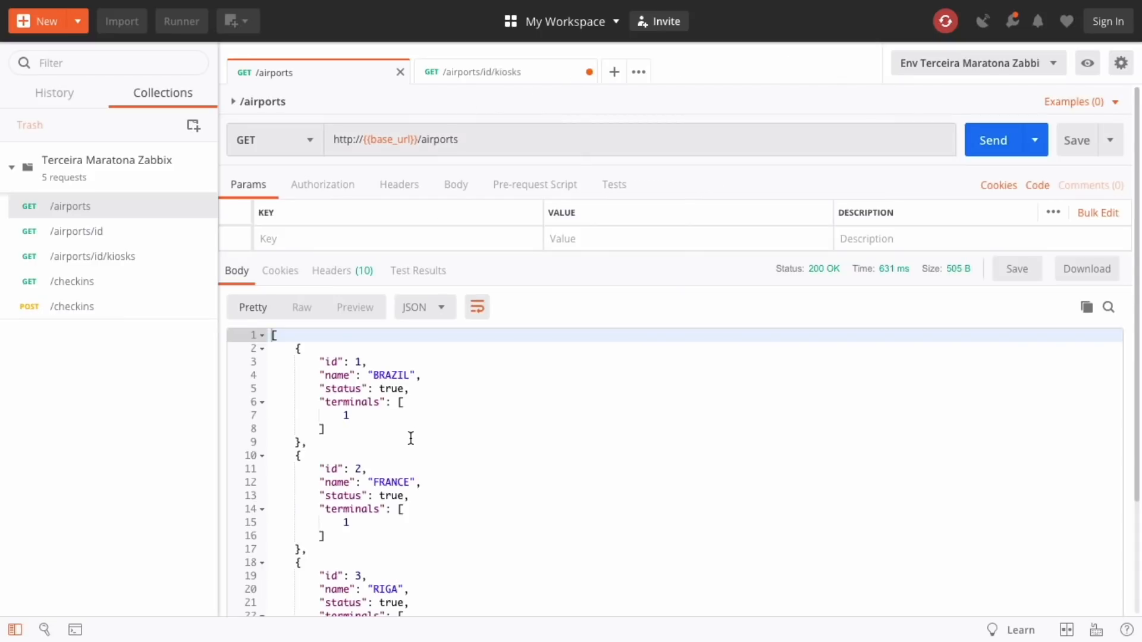
pyautogui.click(357, 360)
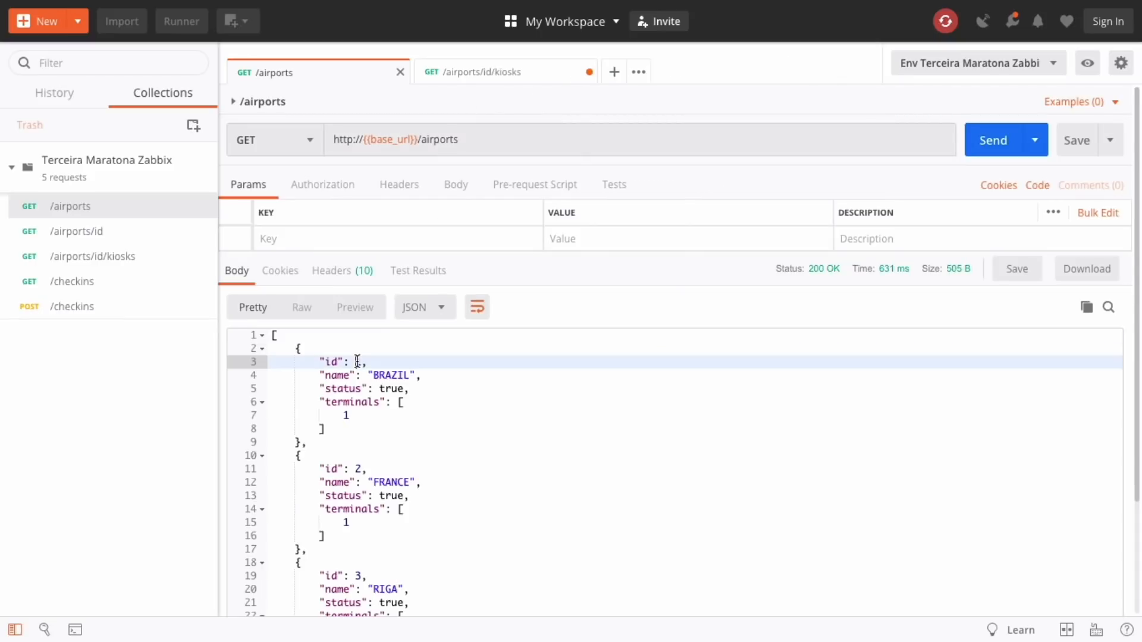
pyautogui.scroll(-1, 354, 581)
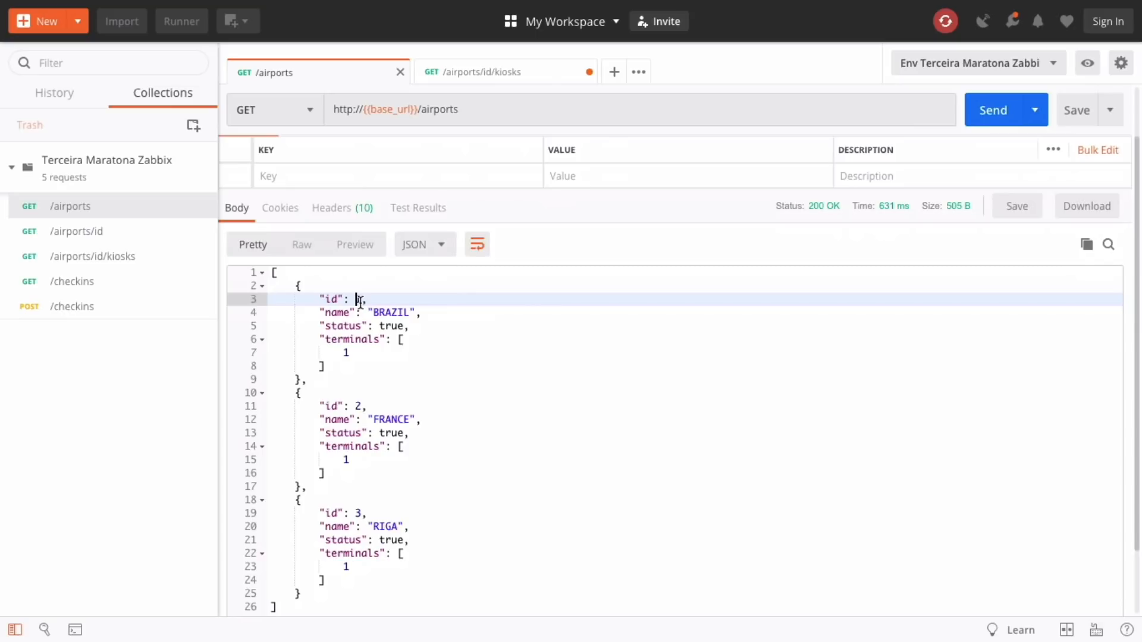
# Step: Examine which airport name belongs to each airport ID in the /airports response
pyautogui.moveTo(372, 312); pyautogui.dragTo(405, 312)
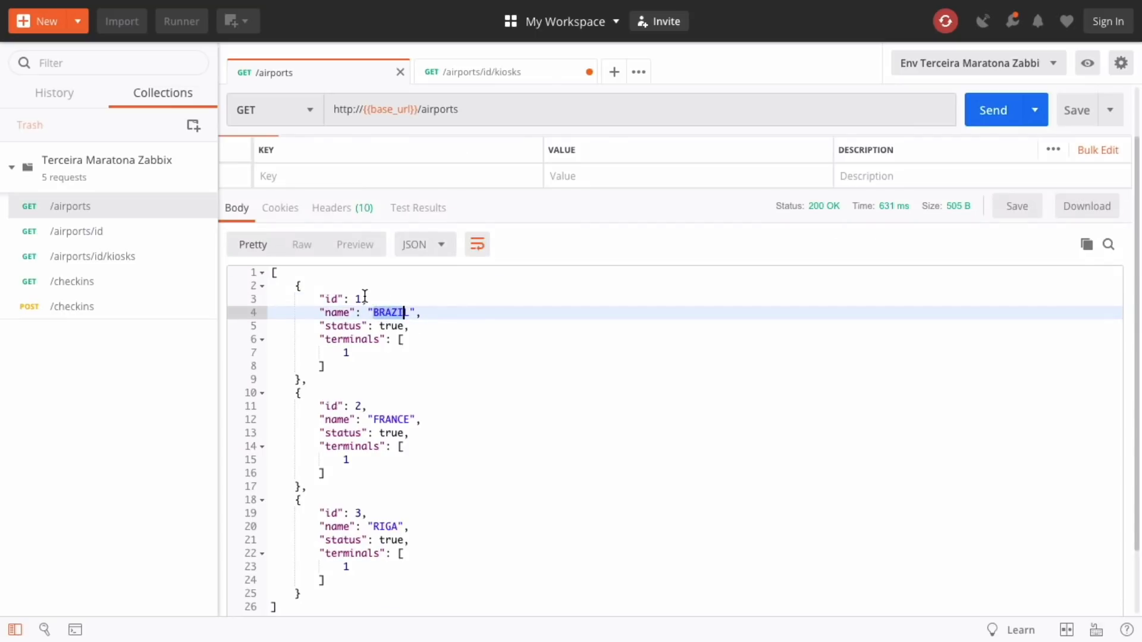
pyautogui.click(365, 297)
pyautogui.click(376, 408)
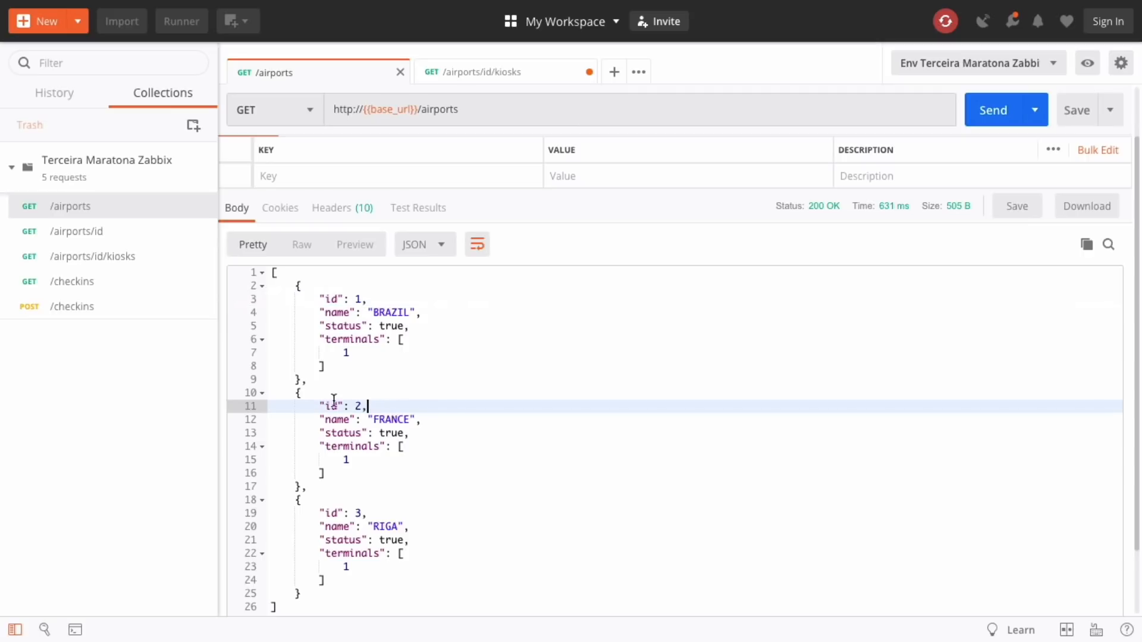
pyautogui.click(372, 528)
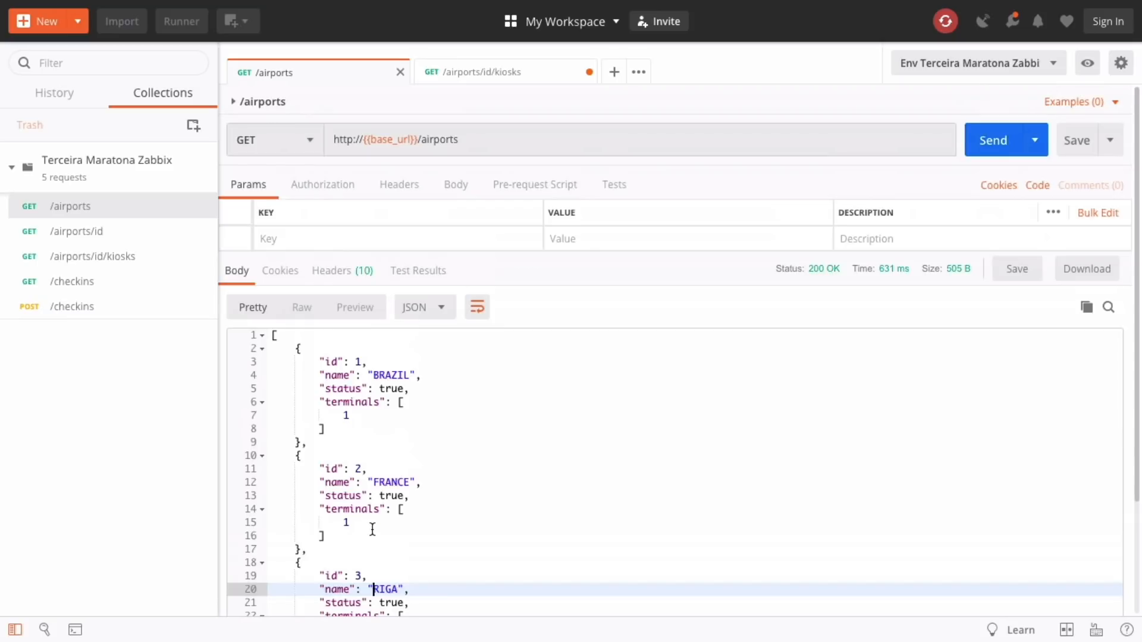
# Step: Return to the /airports/id/kiosks request and examine the status, printer and reader fields of the first kiosk record
pyautogui.click(485, 76)
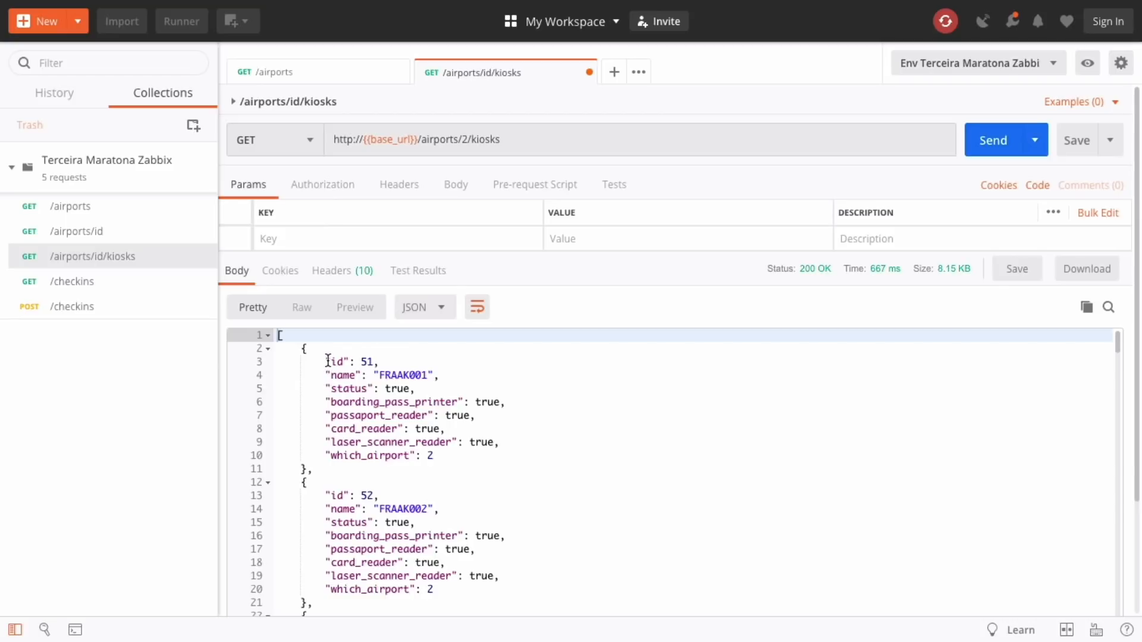
pyautogui.moveTo(326, 388); pyautogui.dragTo(413, 388)
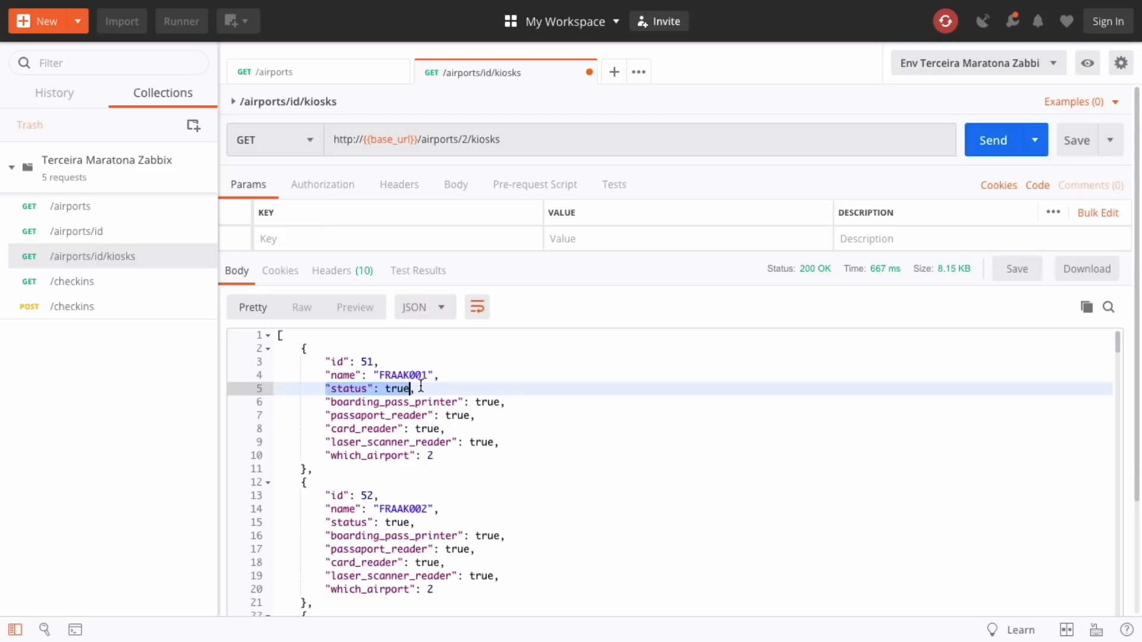
pyautogui.moveTo(326, 402); pyautogui.dragTo(511, 405)
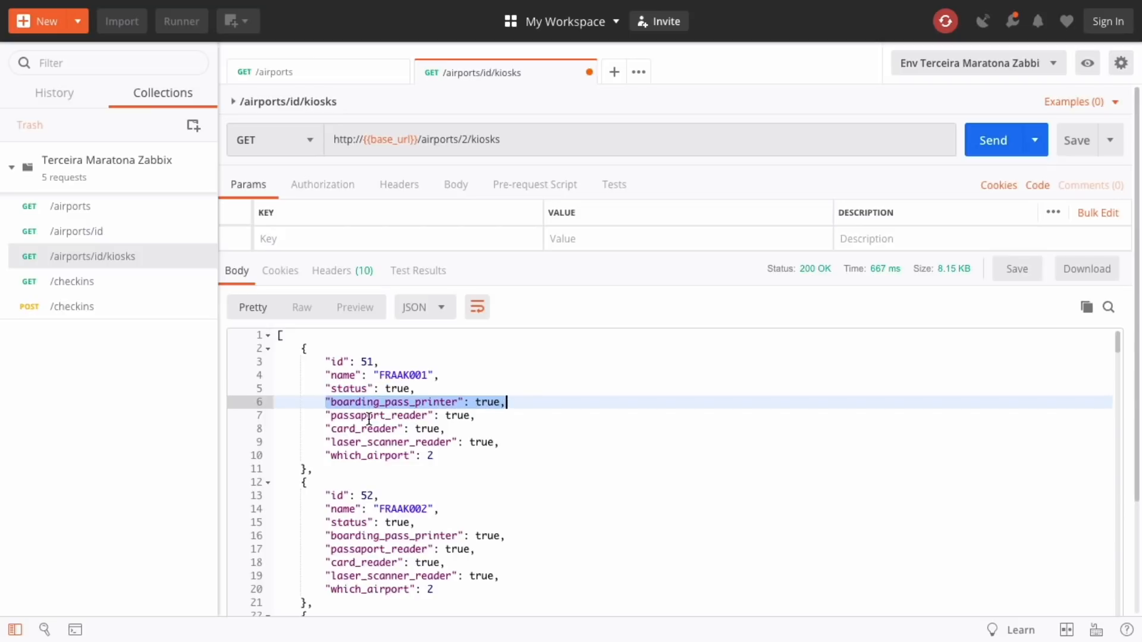
pyautogui.moveTo(329, 416); pyautogui.dragTo(476, 417)
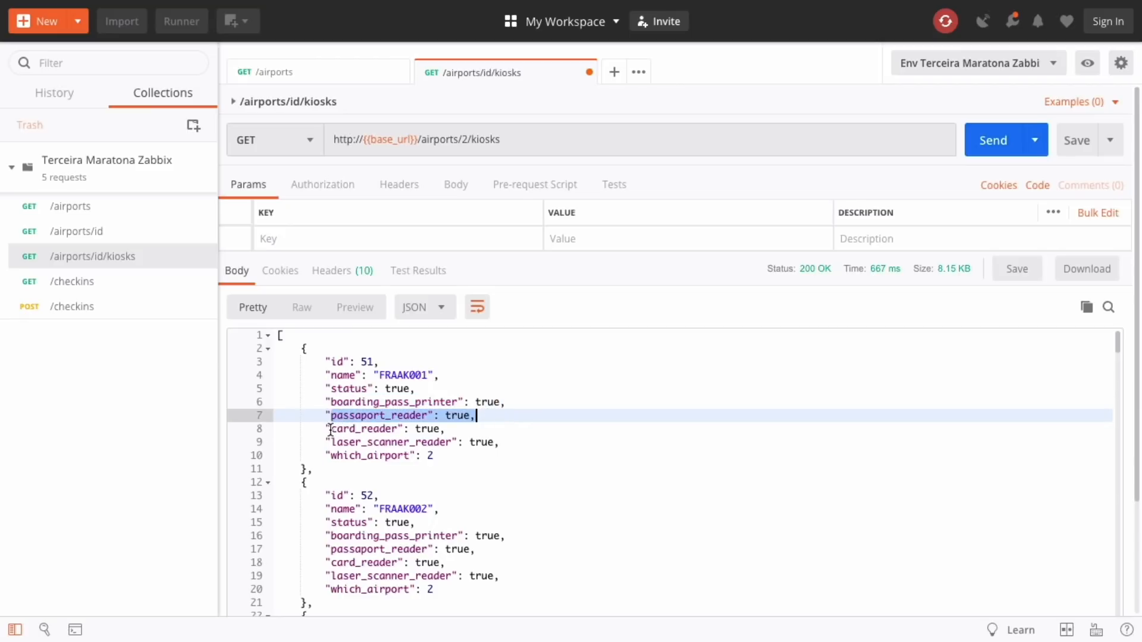
pyautogui.moveTo(330, 429); pyautogui.dragTo(427, 429)
pyautogui.moveTo(325, 442); pyautogui.dragTo(495, 441)
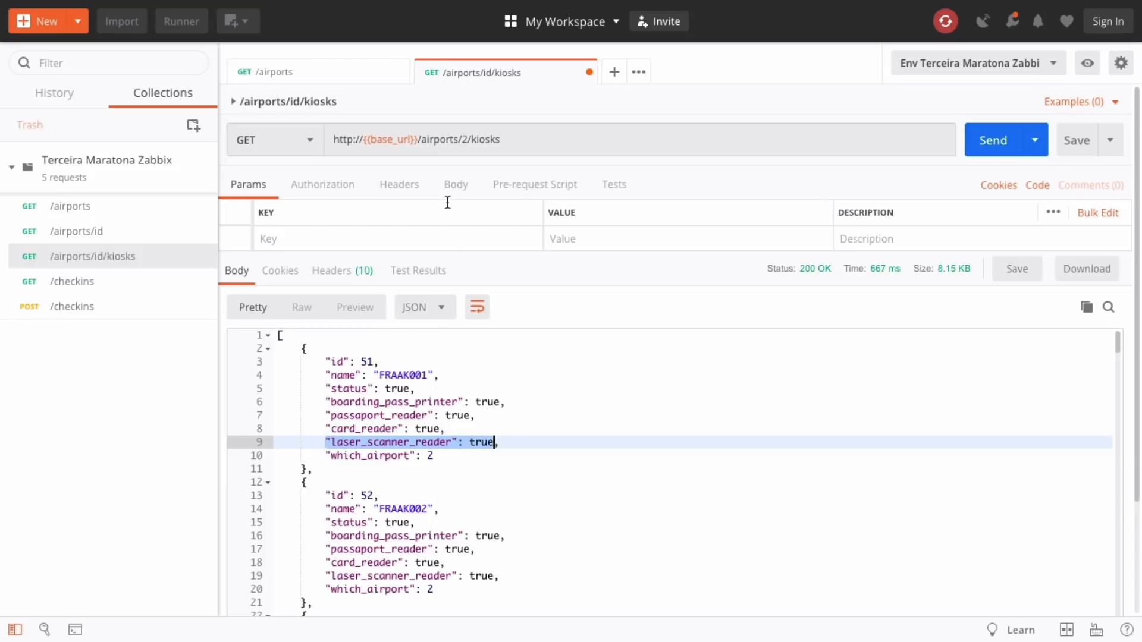
# Step: Change the airport ID in the kiosks request URL to 3 and resend the request
pyautogui.click(461, 139)
pyautogui.press('BackSpace')
pyautogui.write('3')
pyautogui.hotkey('ctrl', 'Return')
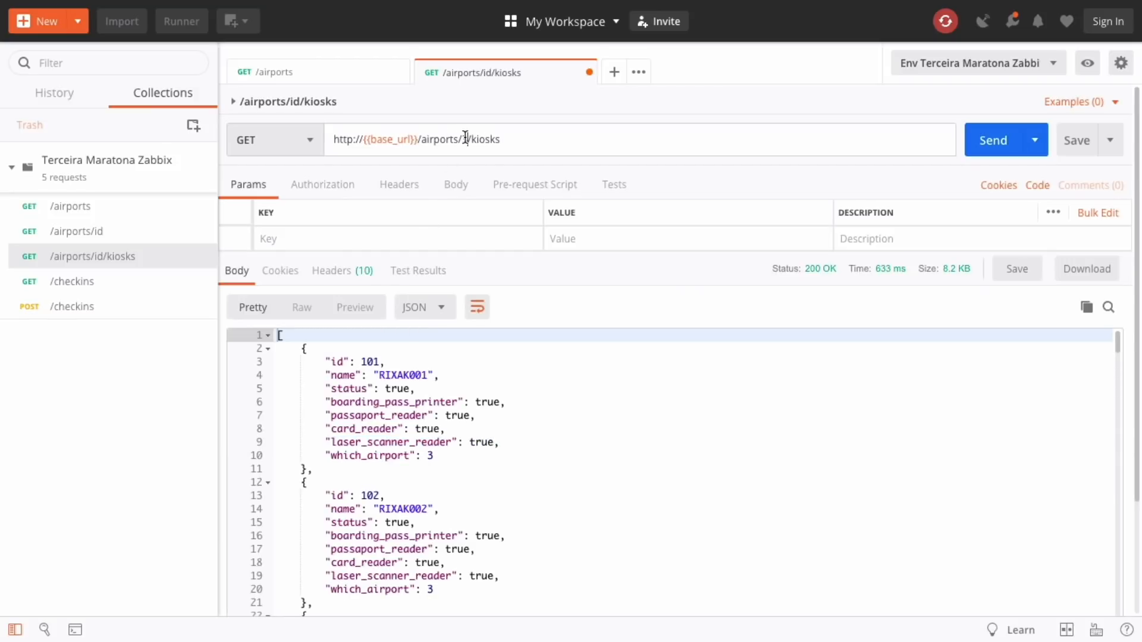
# Step: Set the airport ID in the kiosks request URL to 1, resend the request and save it
pyautogui.press('BackSpace')
pyautogui.write('1')
pyautogui.hotkey('ctrl', 'Return')
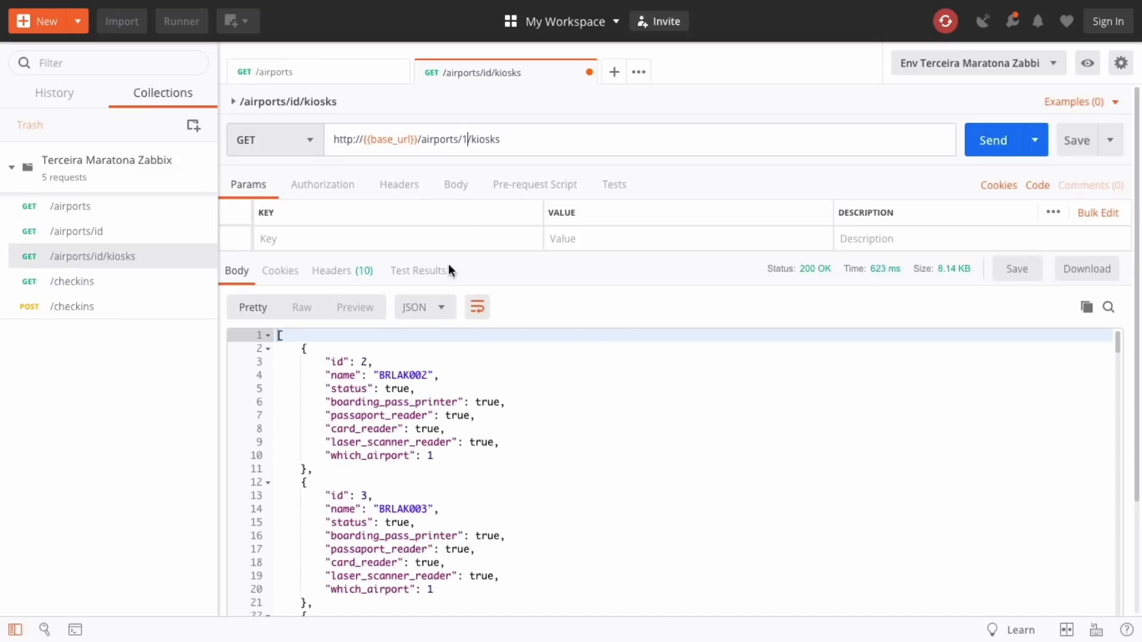
pyautogui.click(1073, 141)
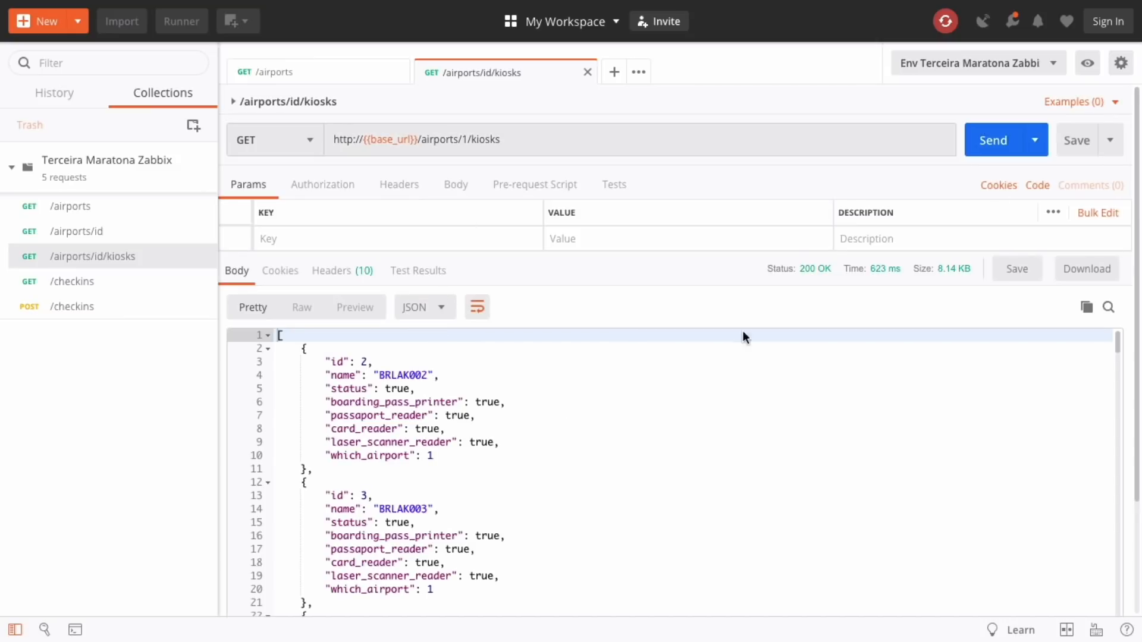
# Step: Look through the kiosk records returned for airport 1
pyautogui.scroll(-5, 403, 471)
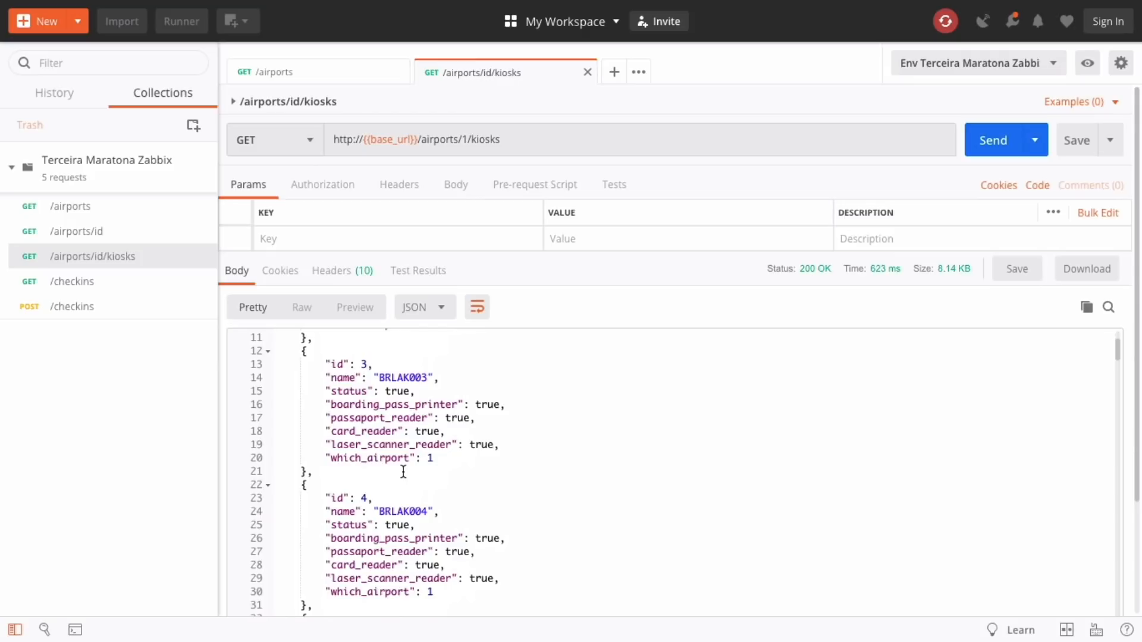
pyautogui.scroll(5, 403, 472)
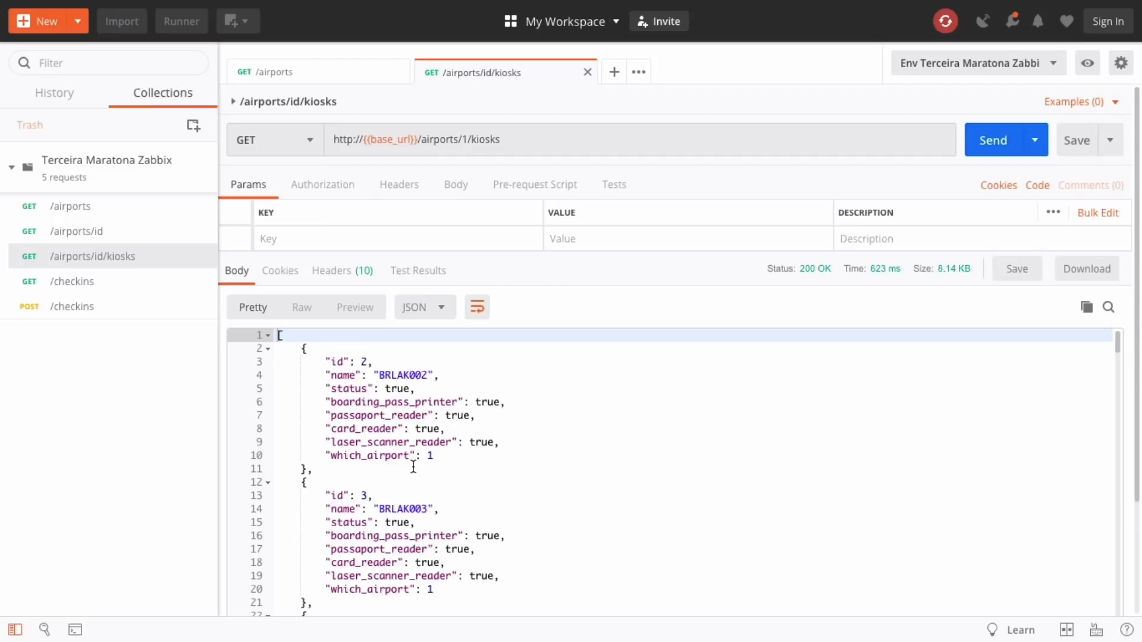
pyautogui.scroll(-5, 413, 467)
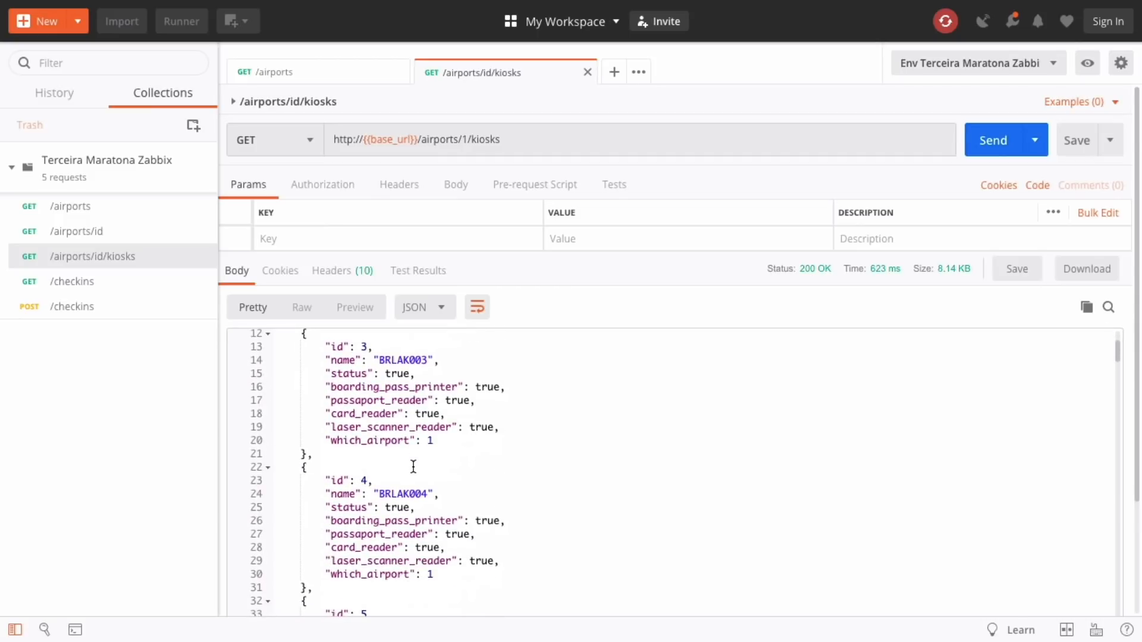
pyautogui.scroll(5, 413, 467)
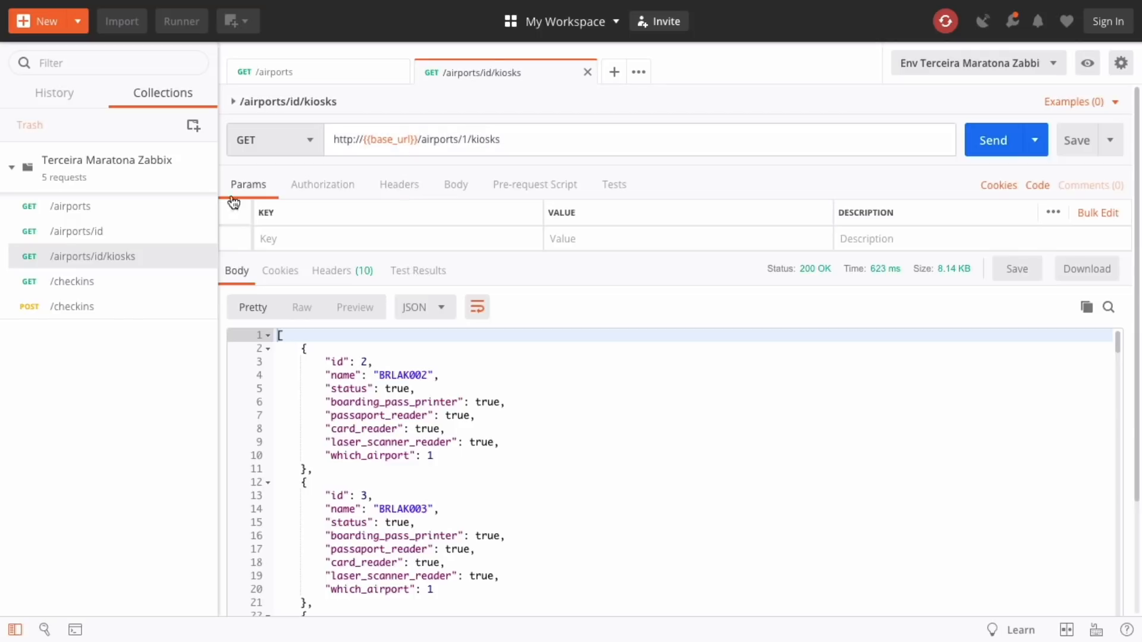
# Step: Duplicate the /airports/id/kiosks request and name the copy /airports/id/checkins
pyautogui.rightClick(121, 260)
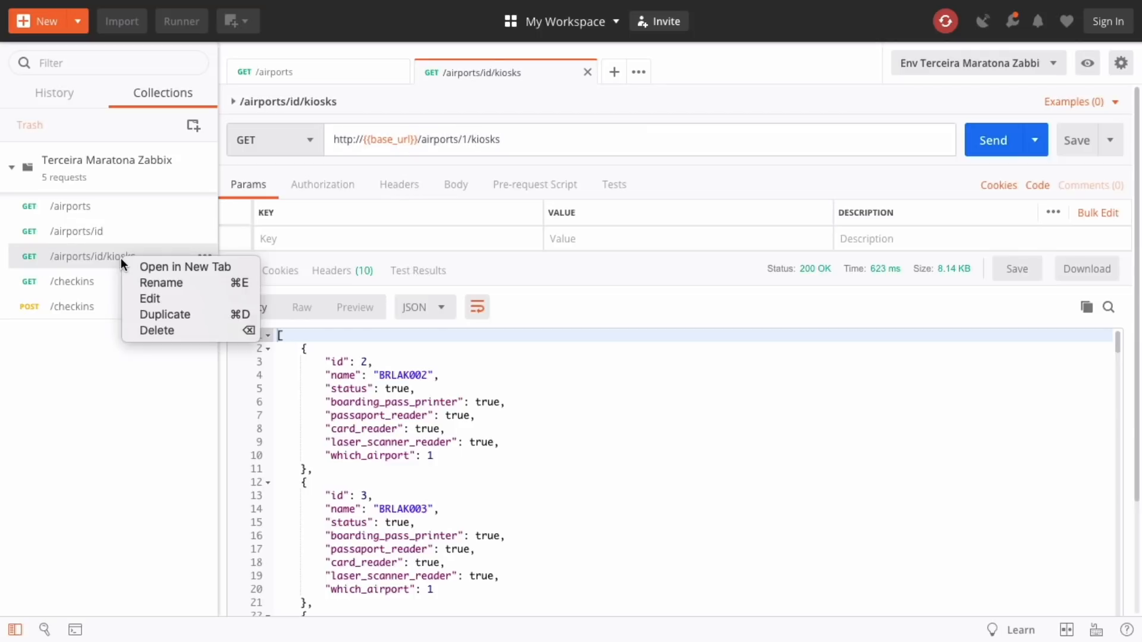
pyautogui.click(144, 314)
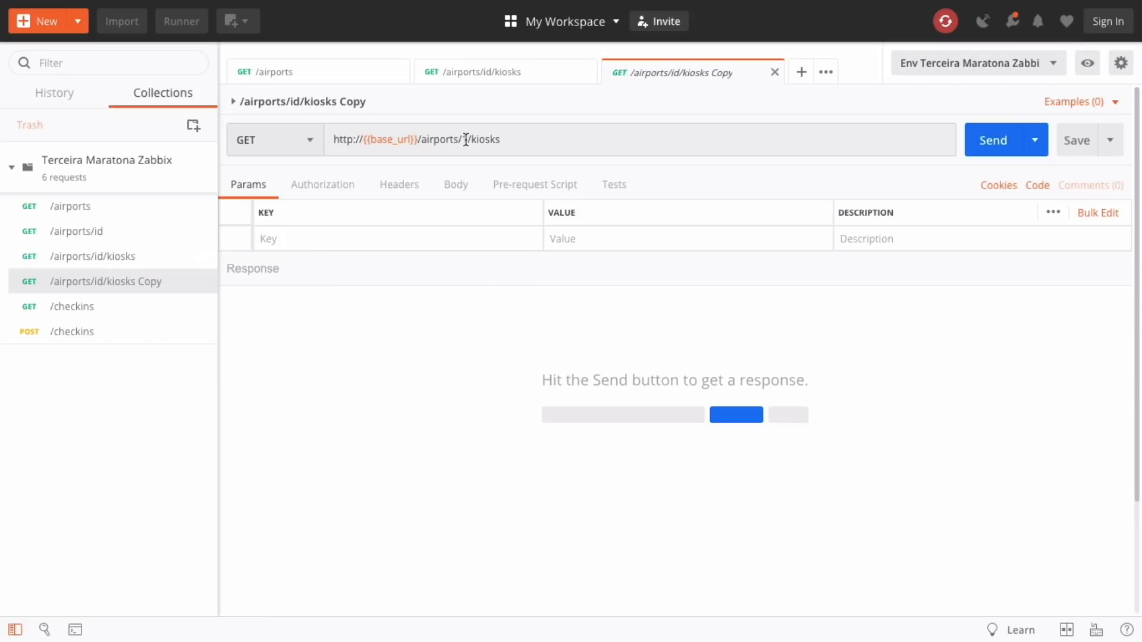
pyautogui.click(376, 102)
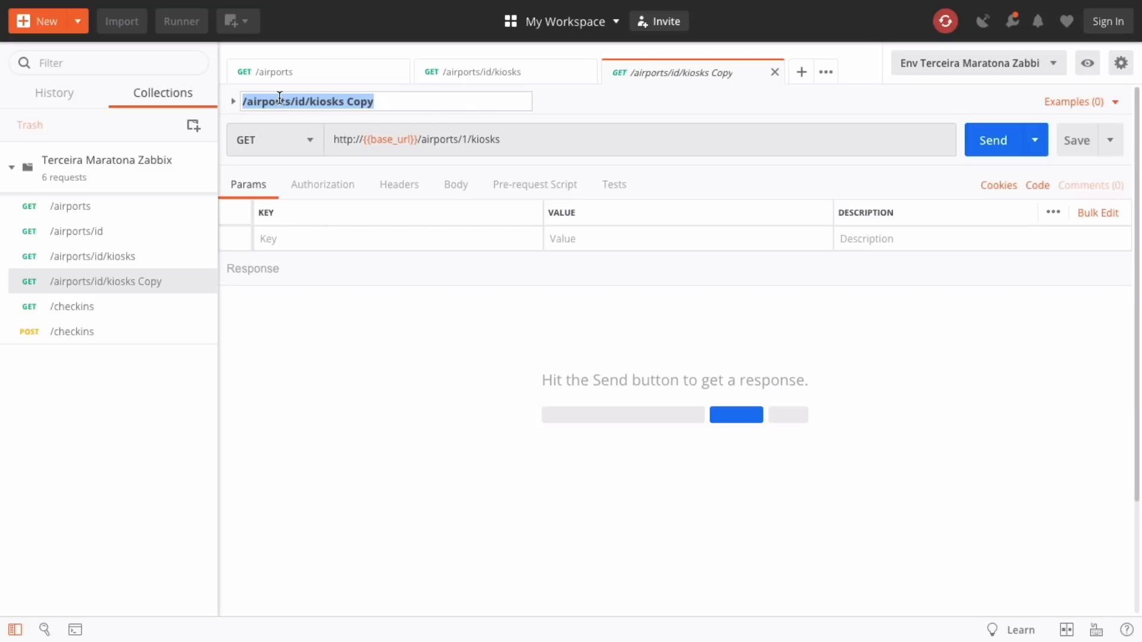
pyautogui.click(311, 101)
pyautogui.moveTo(311, 101); pyautogui.dragTo(417, 101)
pyautogui.write('checkins')
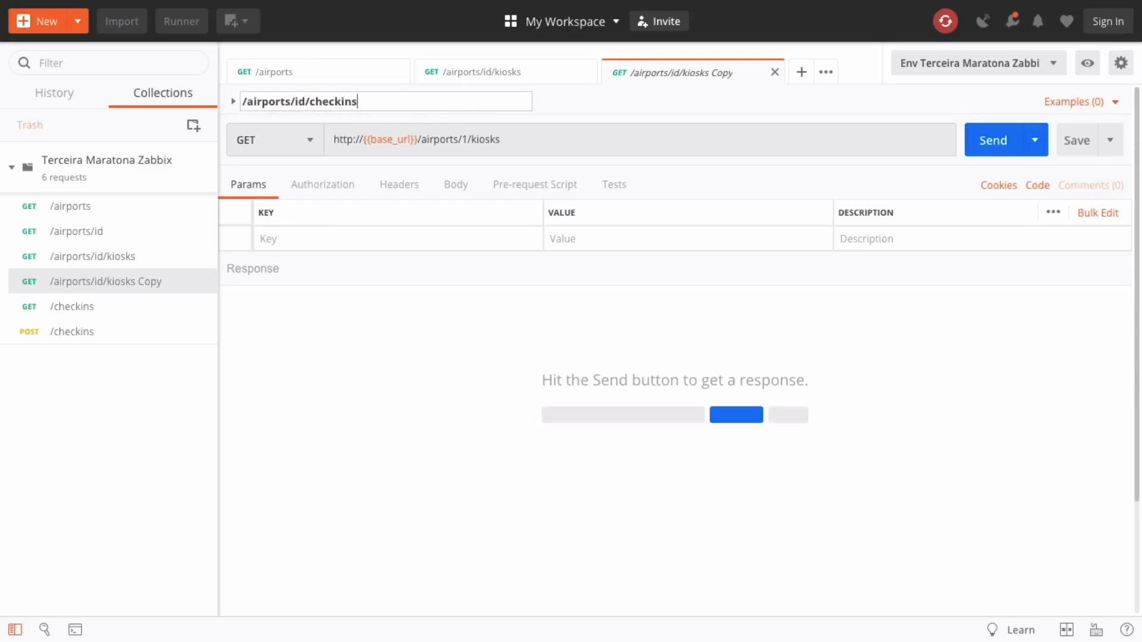
pyautogui.press('Return')
pyautogui.click(498, 131)
pyautogui.doubleClick(488, 139)
pyautogui.write('checkins')
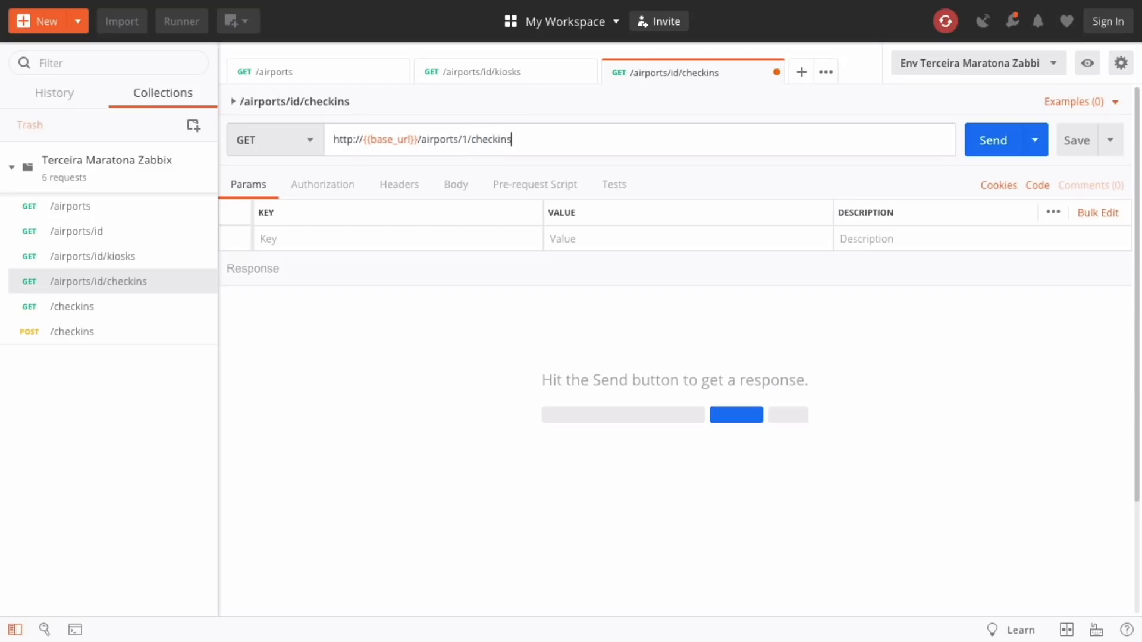
pyautogui.click(561, 327)
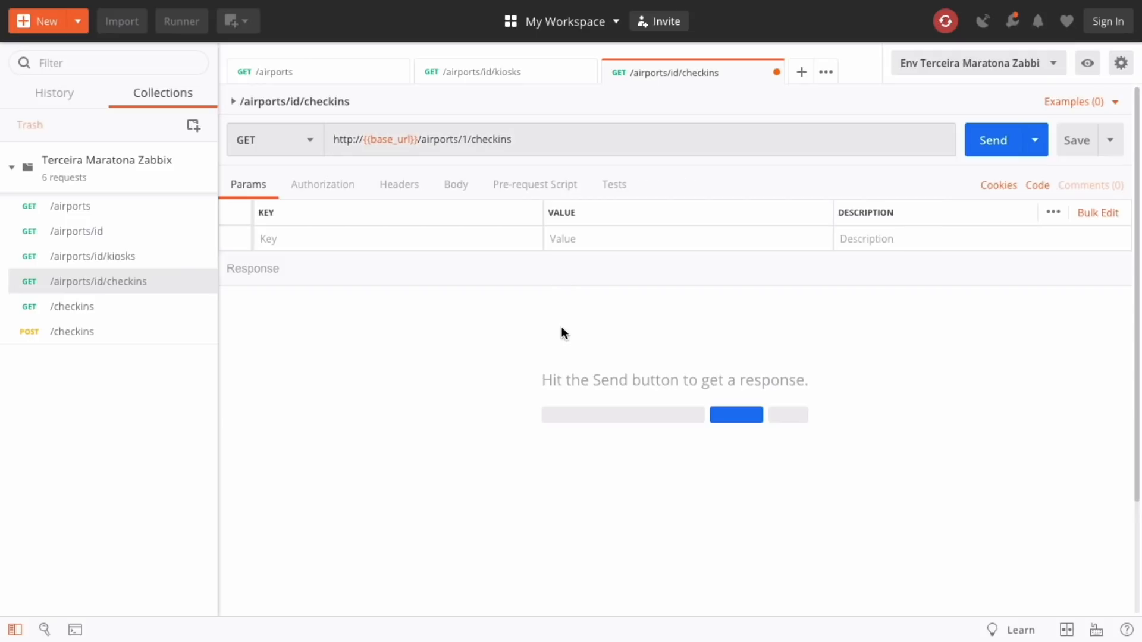
pyautogui.click(995, 141)
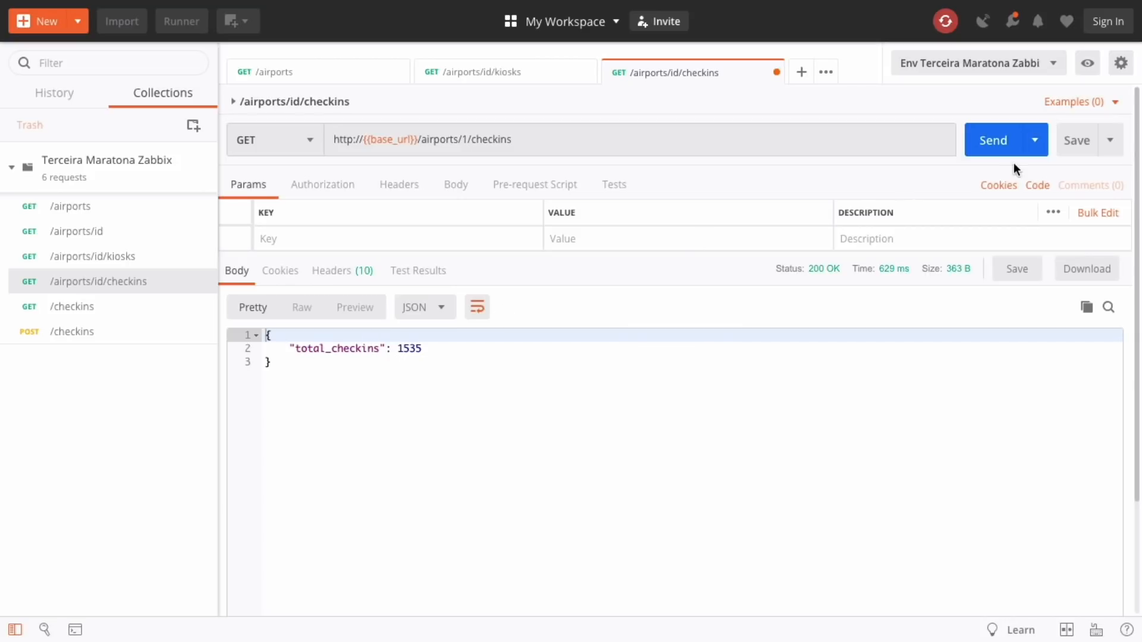
pyautogui.click(1076, 141)
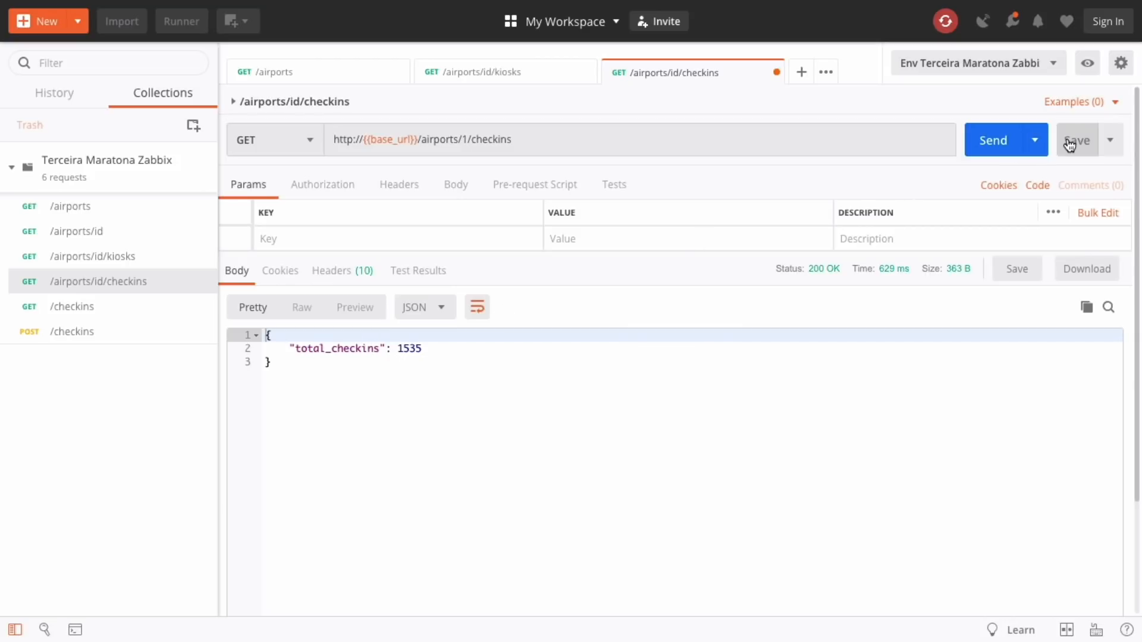
# Step: Duplicate the /airports/id/checkins request and name the copy /airports/id/boardings
pyautogui.rightClick(104, 284)
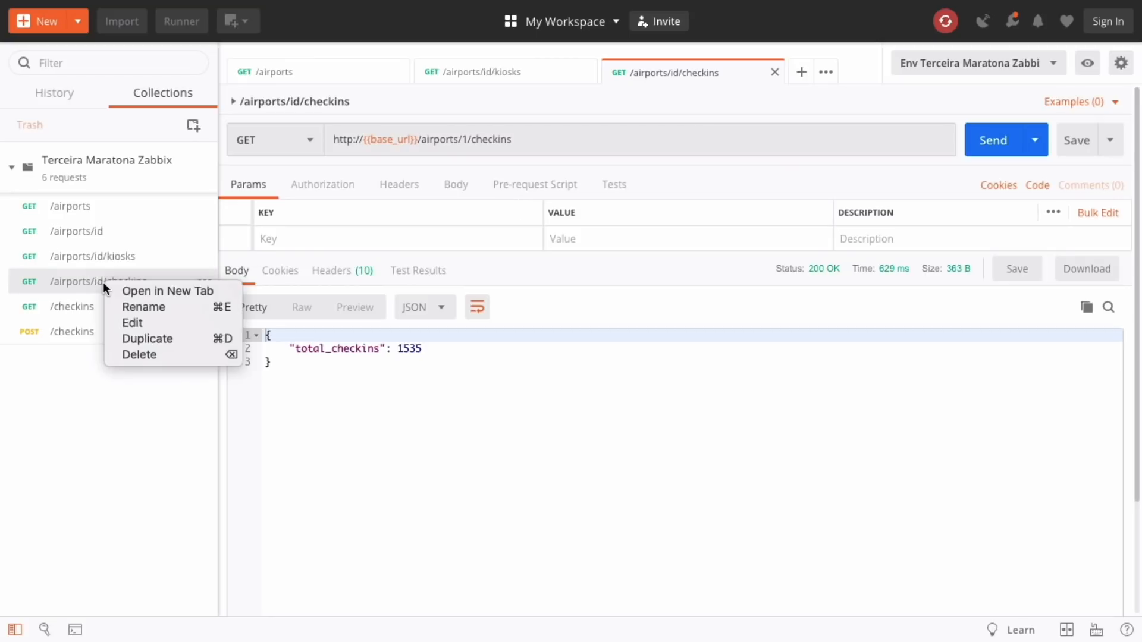
pyautogui.click(117, 336)
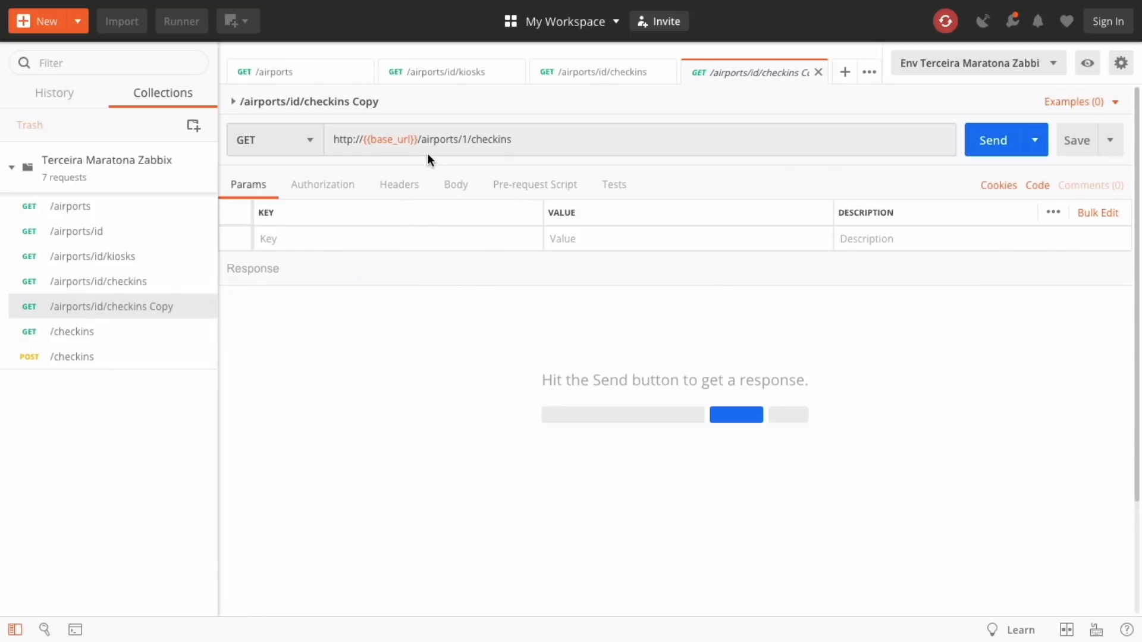
pyautogui.click(380, 102)
pyautogui.click(331, 103)
pyautogui.moveTo(309, 102); pyautogui.dragTo(446, 102)
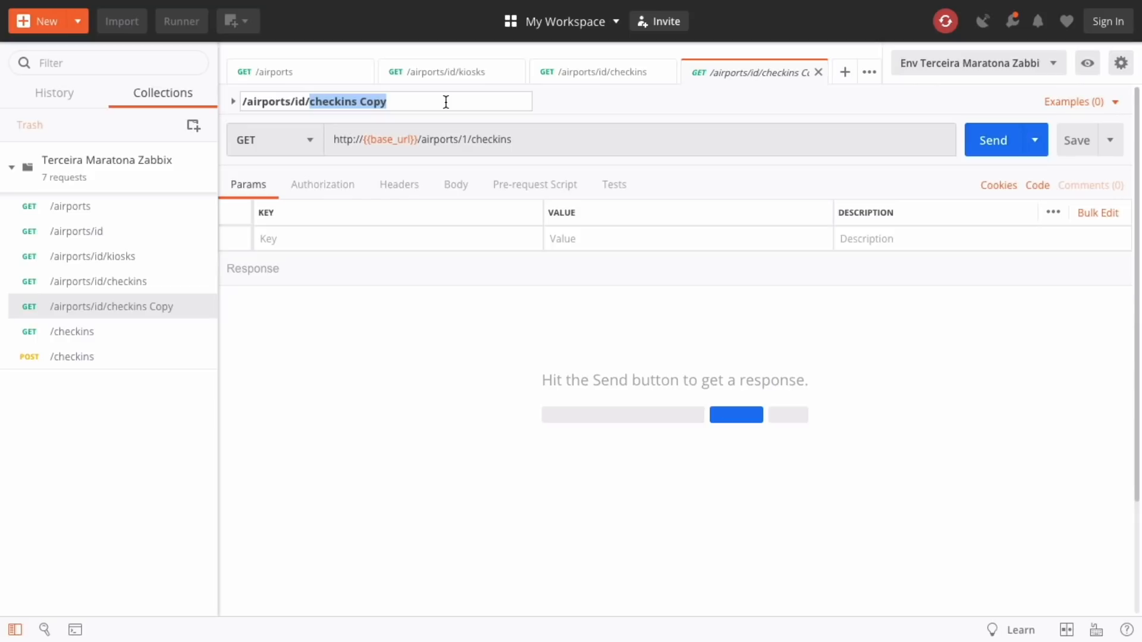
pyautogui.write('bora')
pyautogui.press('BackSpace')
pyautogui.press('BackSpace')
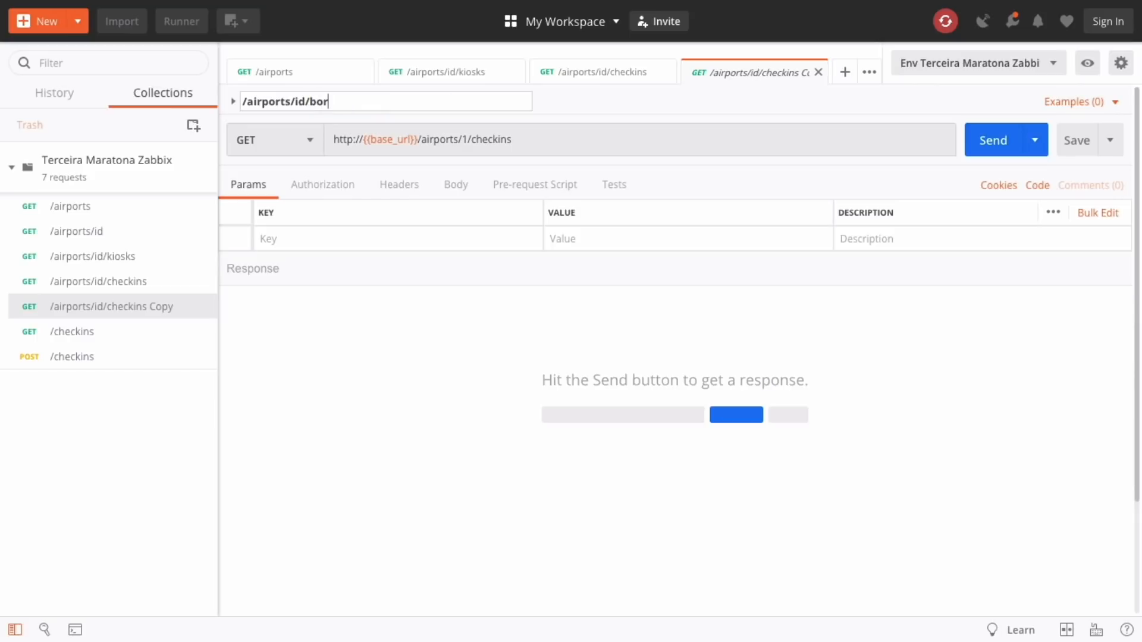
pyautogui.write('ara')
pyautogui.press('BackSpace')
pyautogui.press('BackSpace')
pyautogui.press('BackSpace')
pyautogui.write('ardings')
pyautogui.doubleClick(491, 135)
pyautogui.write('boardings')
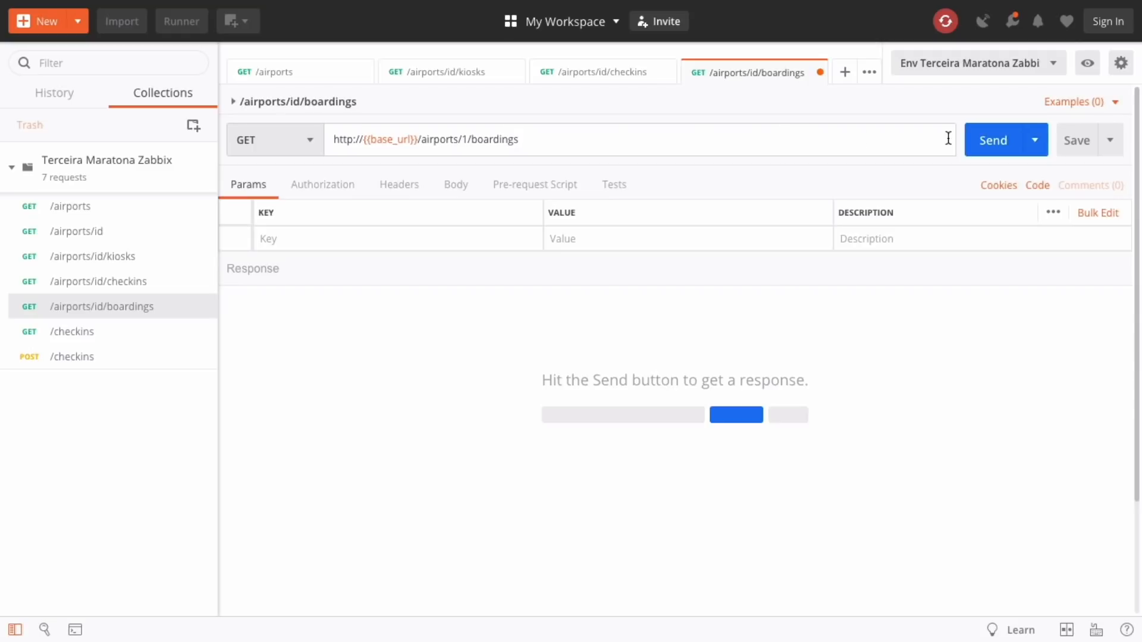
pyautogui.click(1076, 141)
pyautogui.click(993, 137)
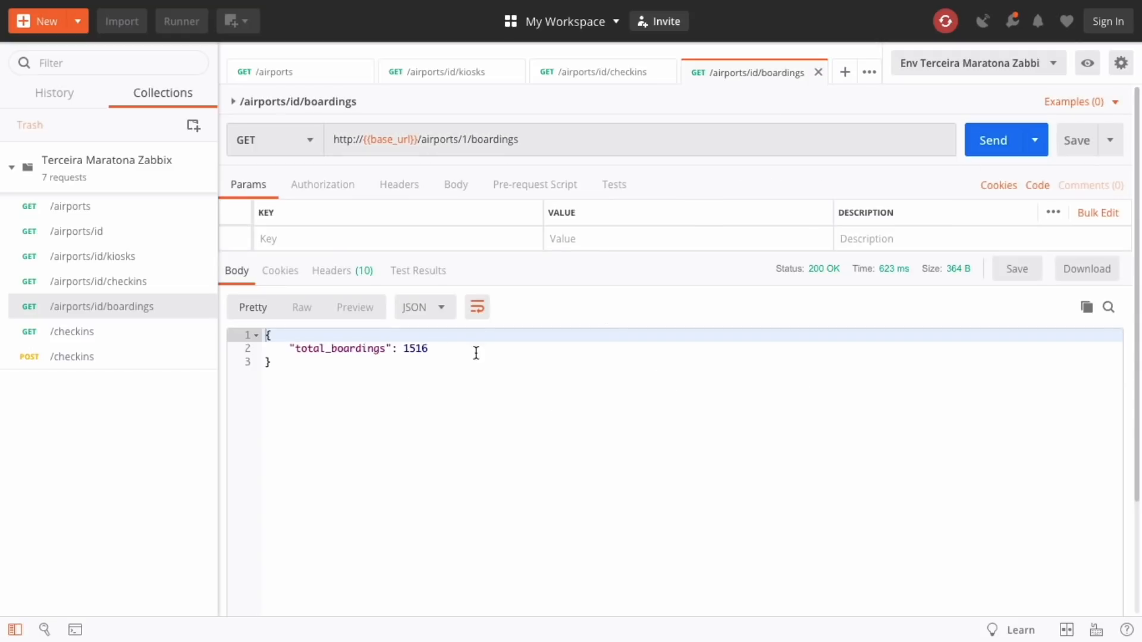
pyautogui.rightClick(109, 305)
pyautogui.click(137, 358)
pyautogui.doubleClick(486, 135)
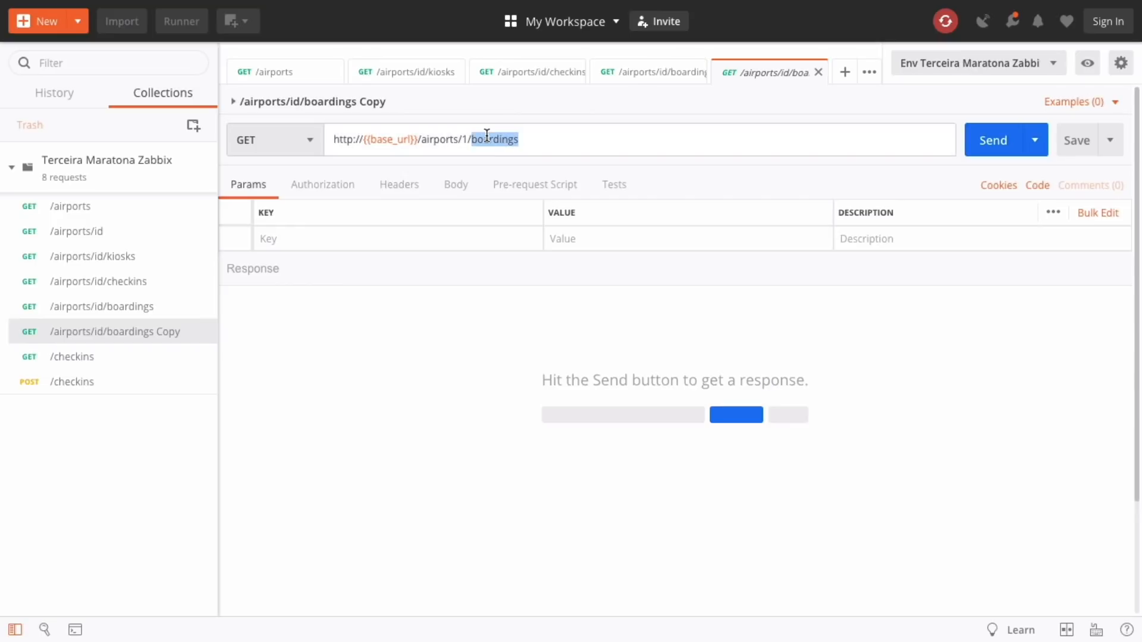
pyautogui.write('baga')
pyautogui.press('BackSpace')
pyautogui.write('gagecheks')
pyautogui.click(999, 142)
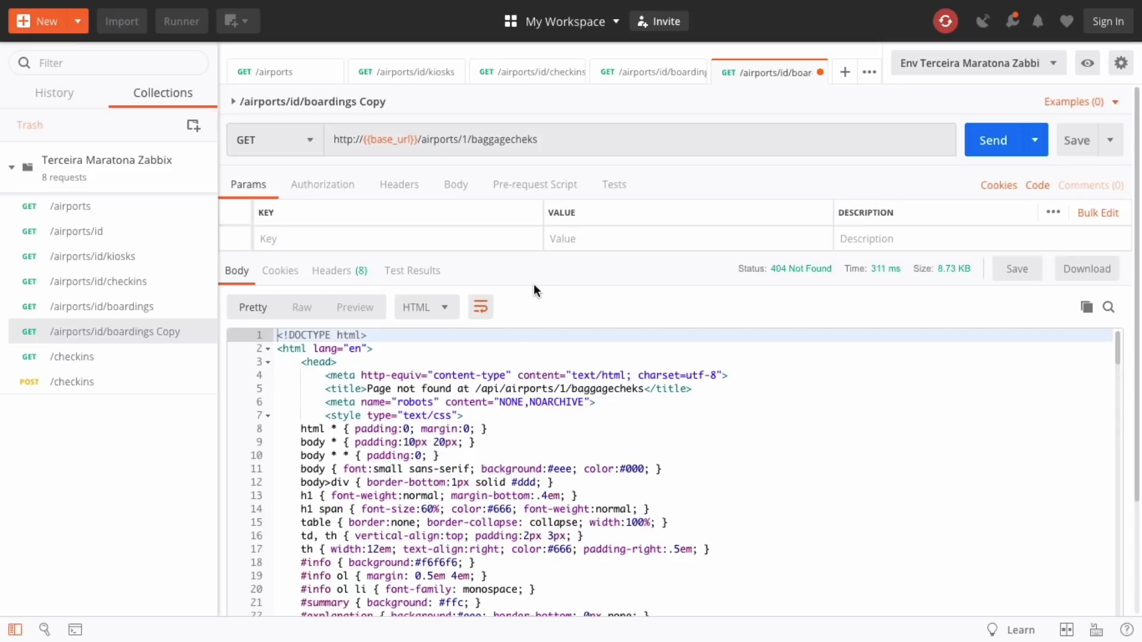
# Step: Correct the last part of the copied request's URL to baggagechecks and resend the request
pyautogui.doubleClick(535, 137)
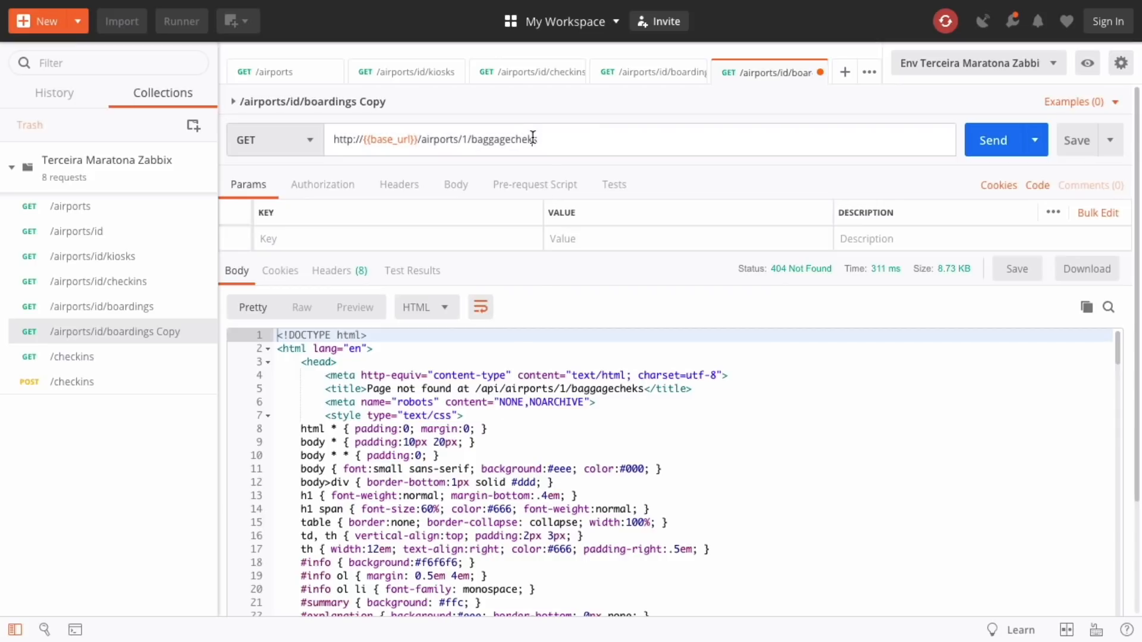
pyautogui.click(536, 137)
pyautogui.press('BackSpace')
pyautogui.press('BackSpace')
pyautogui.write('cks')
pyautogui.press('Return')
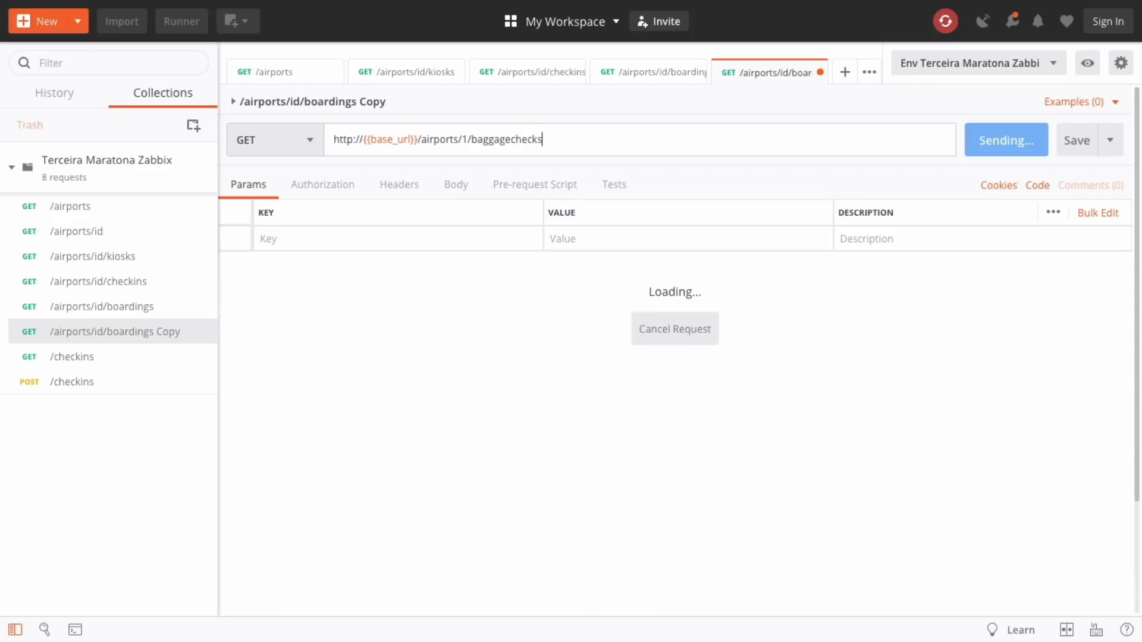
# Step: Rename the /airports/id/boardings copy as /airports/id/baggagechecks, reusing the last part of its URL
pyautogui.doubleClick(496, 141)
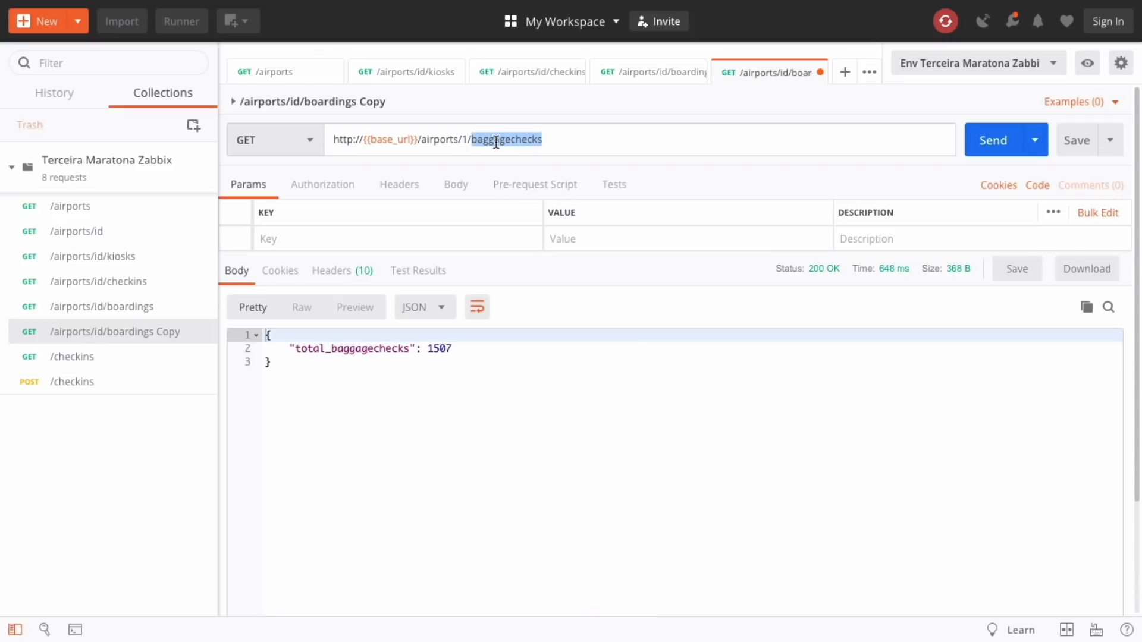
pyautogui.click(379, 104)
pyautogui.click(394, 104)
pyautogui.click(311, 102)
pyautogui.moveTo(311, 103); pyautogui.dragTo(458, 102)
pyautogui.hotkey('ctrl', 'v')
pyautogui.press('Return')
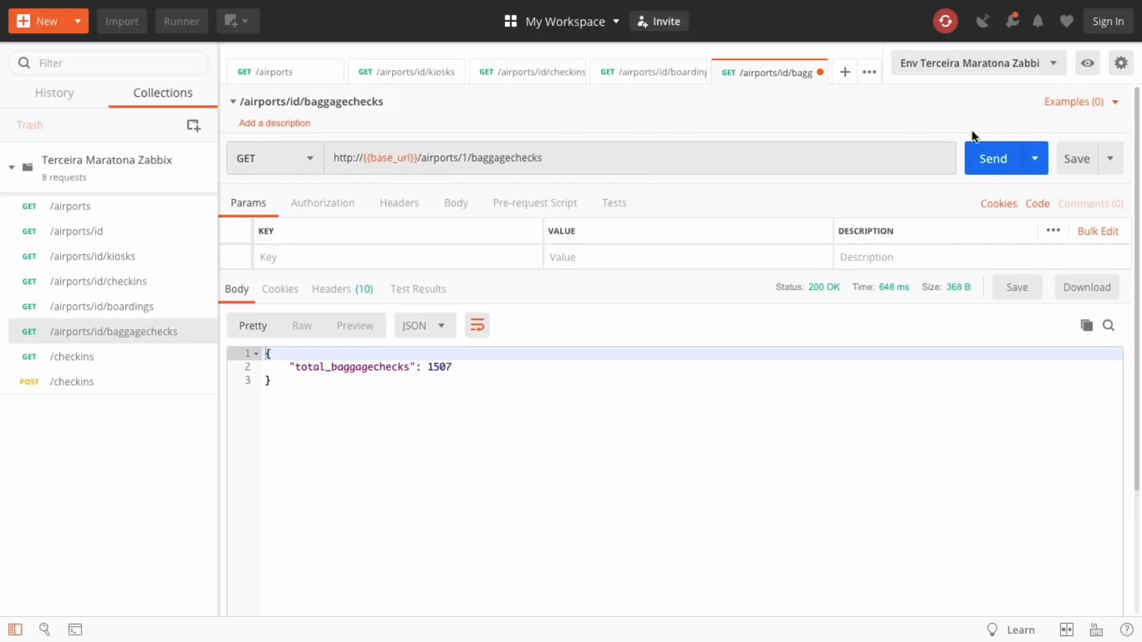
# Step: Save the /airports/id/baggagechecks request and close all the open requests
pyautogui.click(1075, 158)
pyautogui.click(456, 71)
pyautogui.click(515, 72)
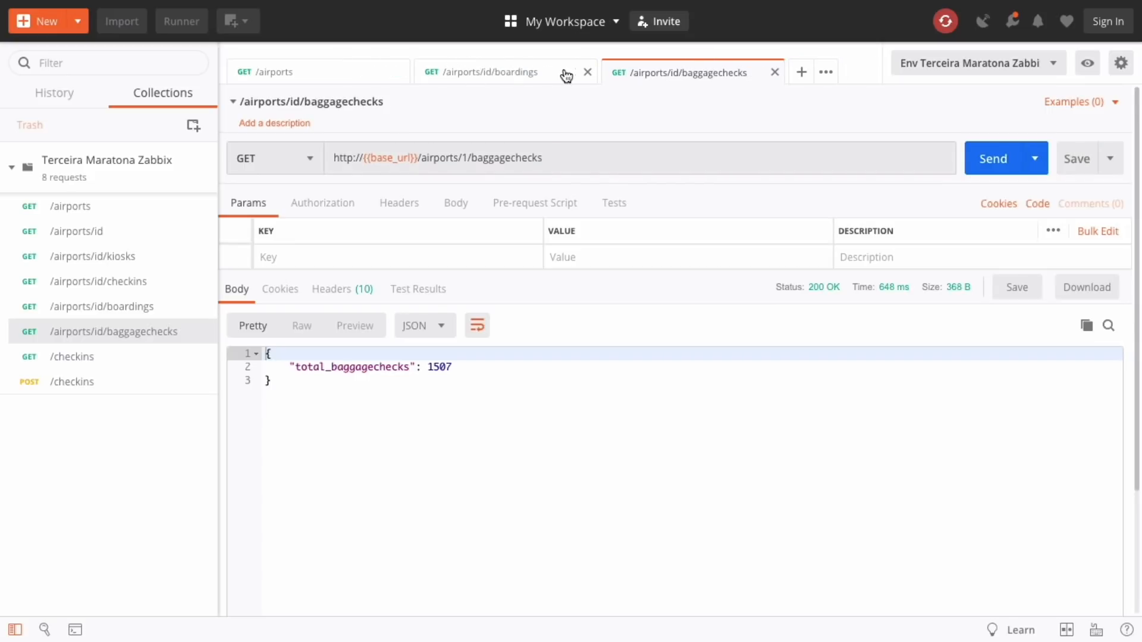
pyautogui.click(586, 71)
pyautogui.click(590, 72)
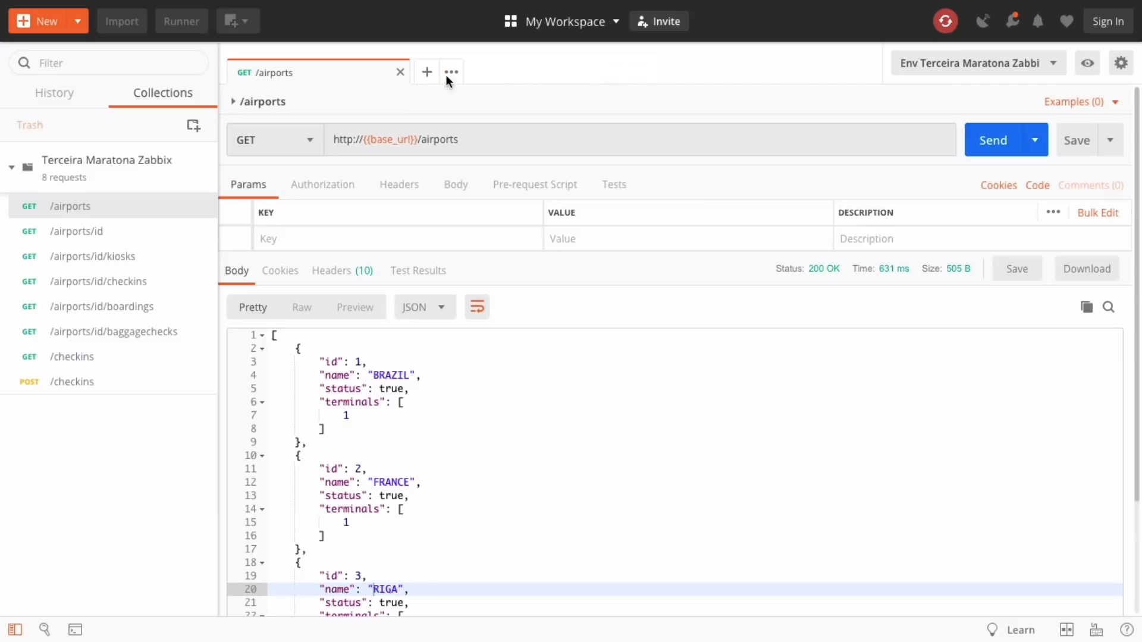
pyautogui.click(400, 72)
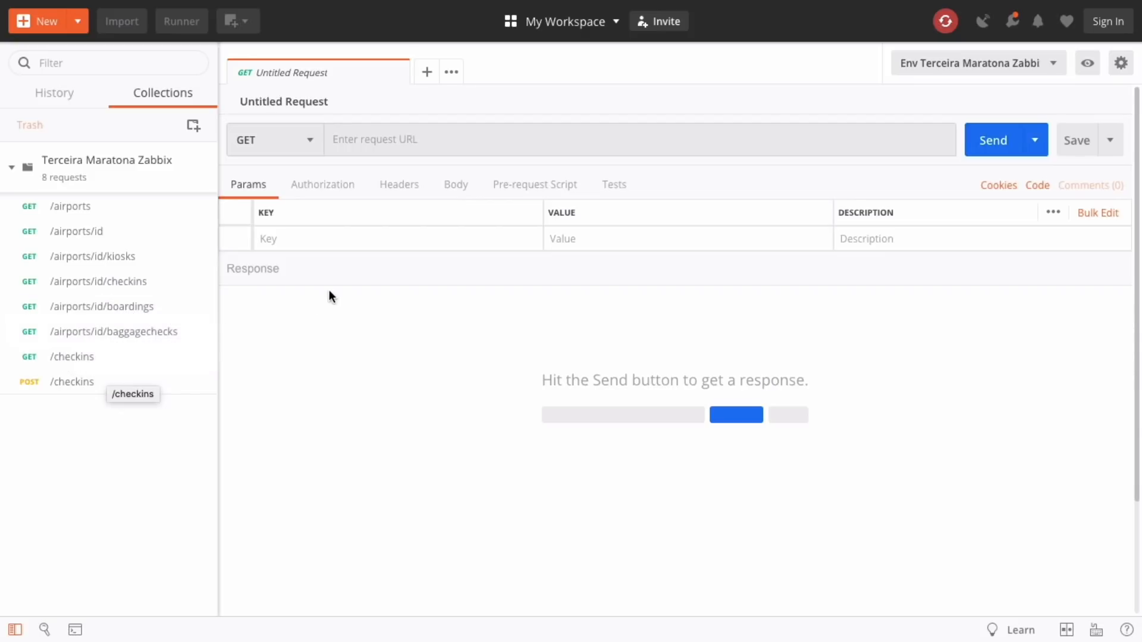
pyautogui.click(69, 358)
pyautogui.rightClick(70, 358)
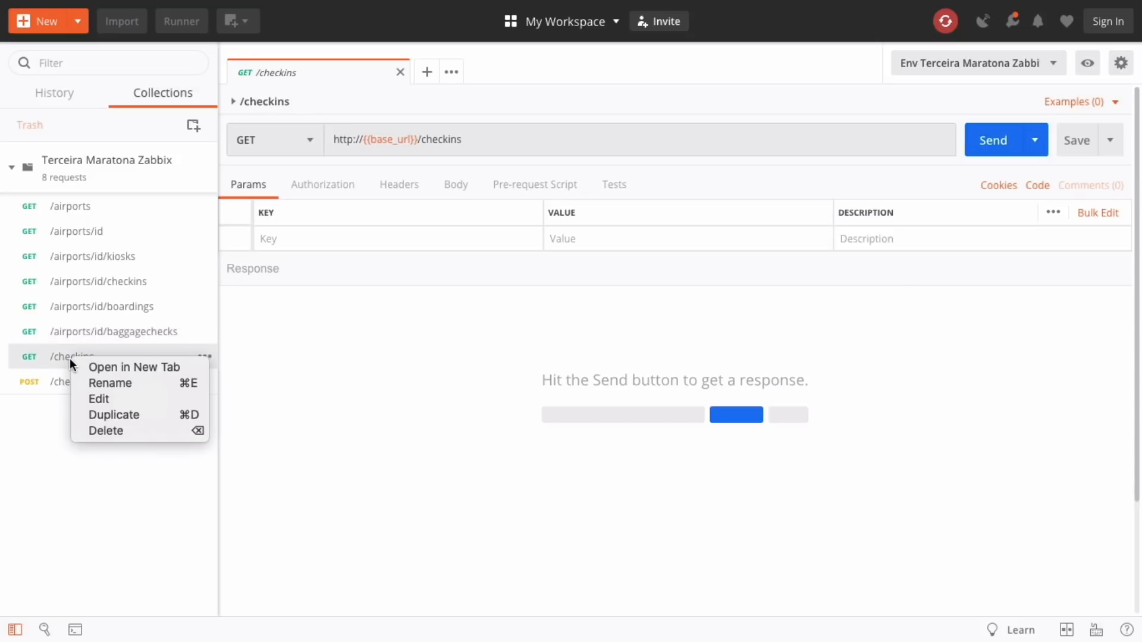
pyautogui.click(95, 414)
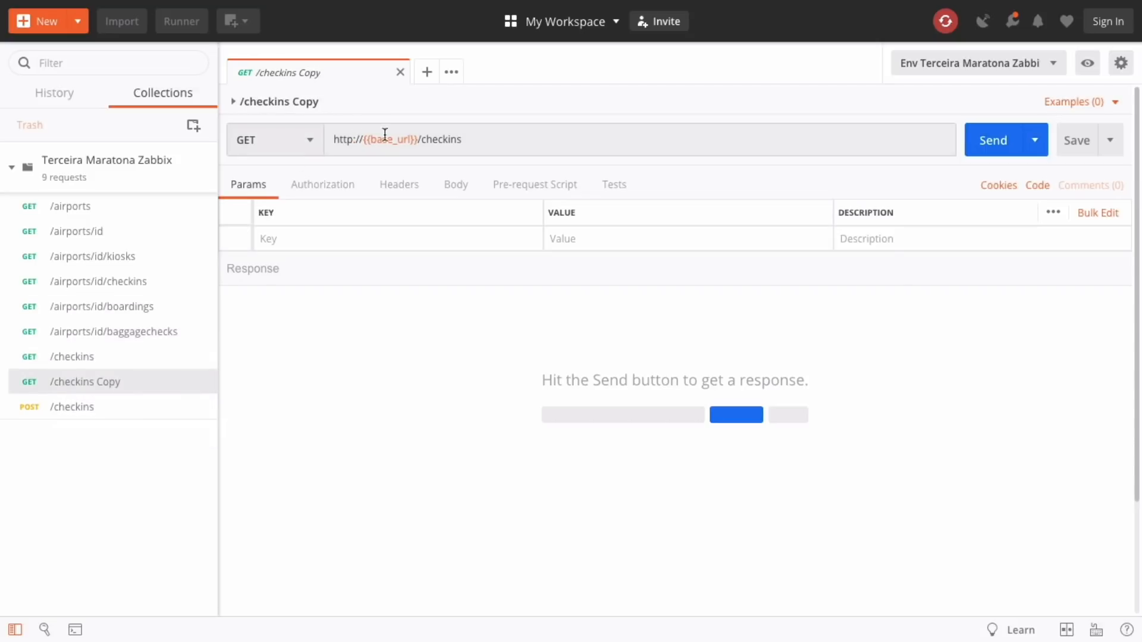
pyautogui.doubleClick(426, 139)
pyautogui.write('boardings')
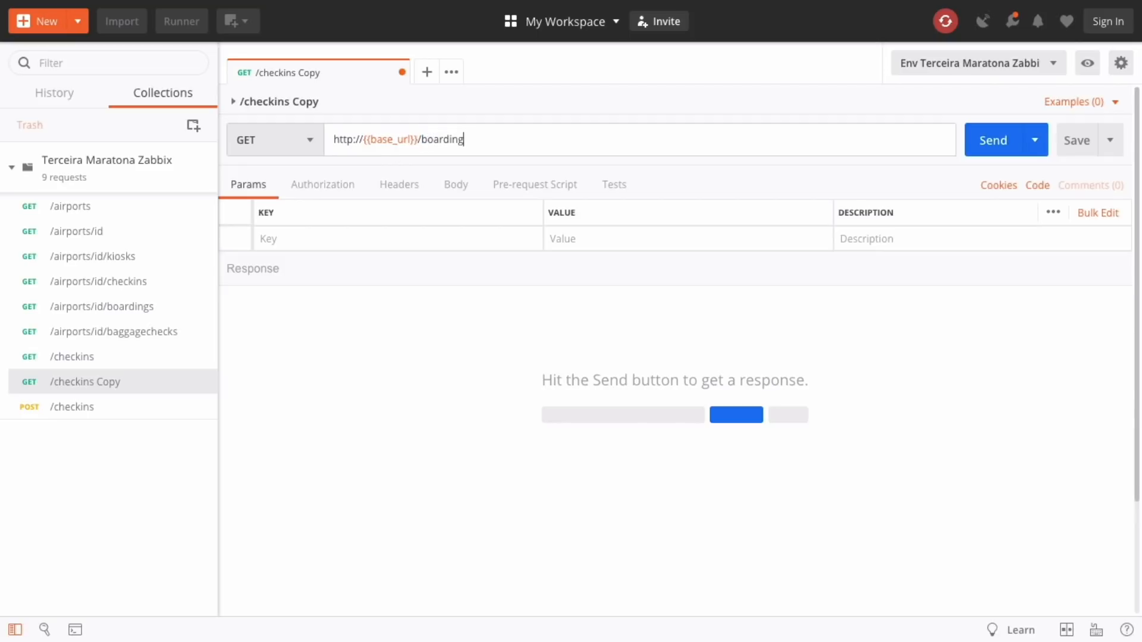
# Step: Rename the /checkins copy as /boardings, reusing the last part of its URL
pyautogui.doubleClick(434, 145)
pyautogui.click(297, 102)
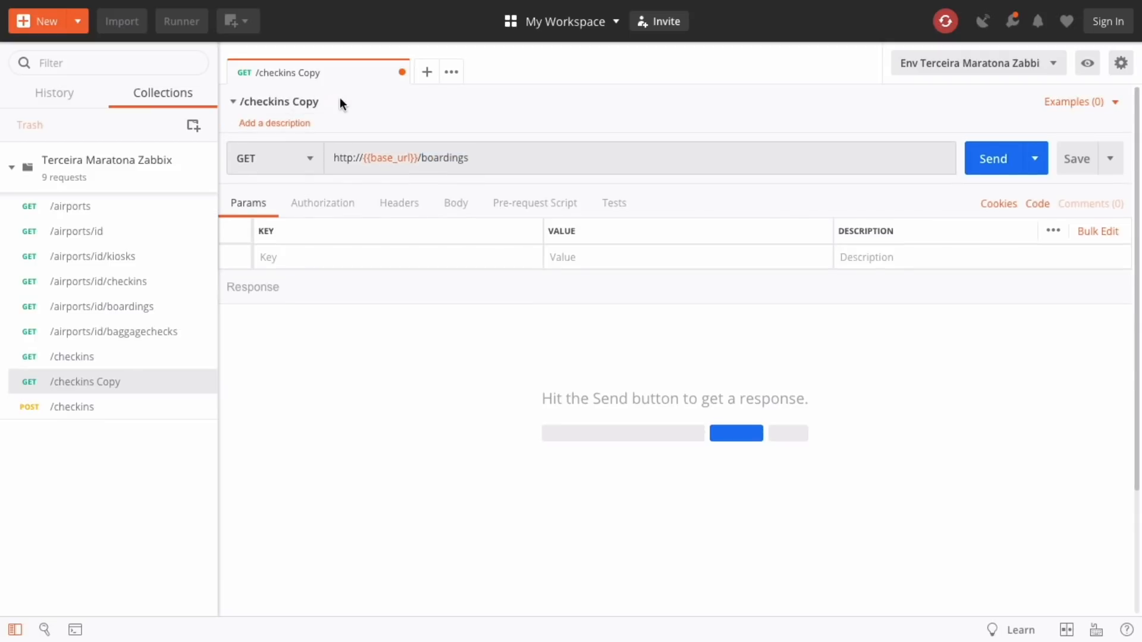
pyautogui.click(331, 103)
pyautogui.write('/')
pyautogui.hotkey('ctrl', 'v')
pyautogui.press('Return')
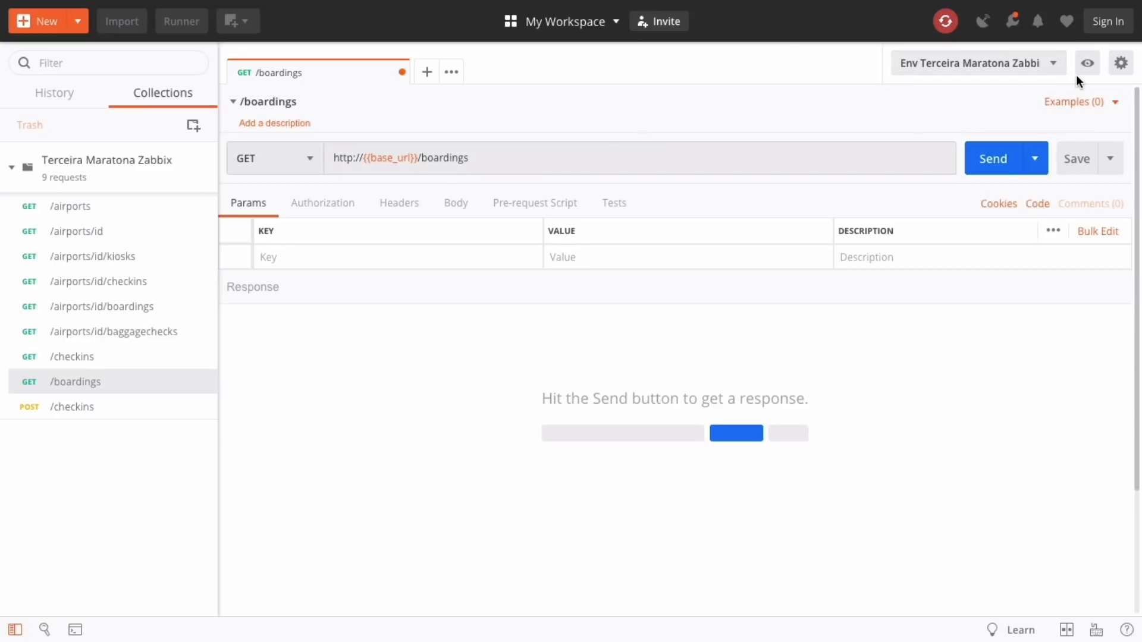
# Step: Check the value of the base_url variable in the active environment
pyautogui.click(1088, 65)
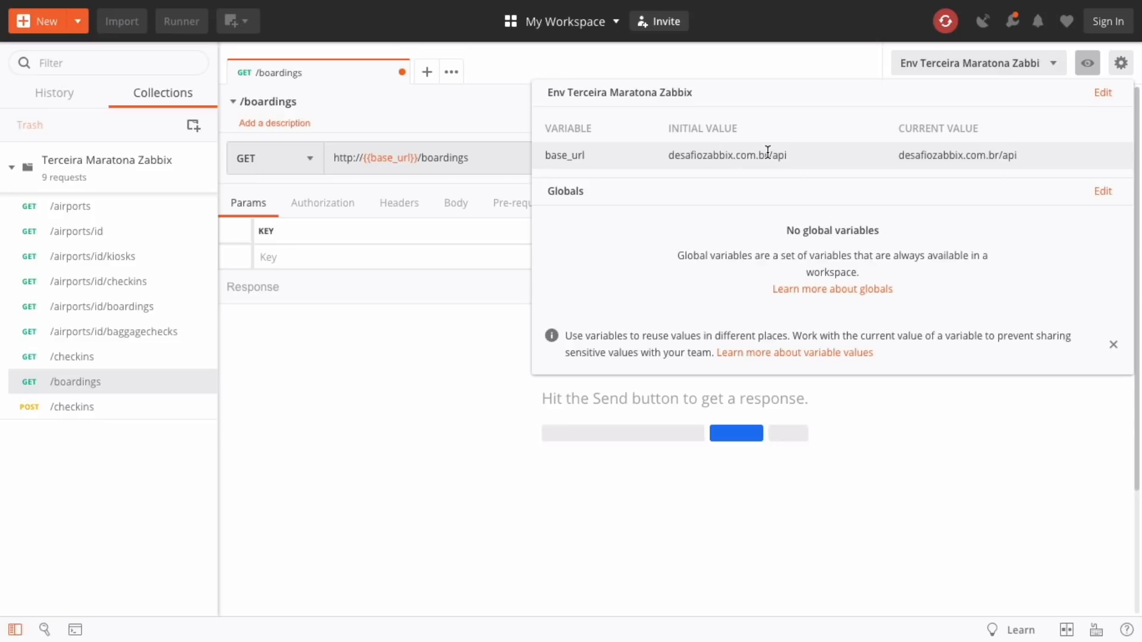
pyautogui.click(706, 71)
pyautogui.moveTo(404, 151)
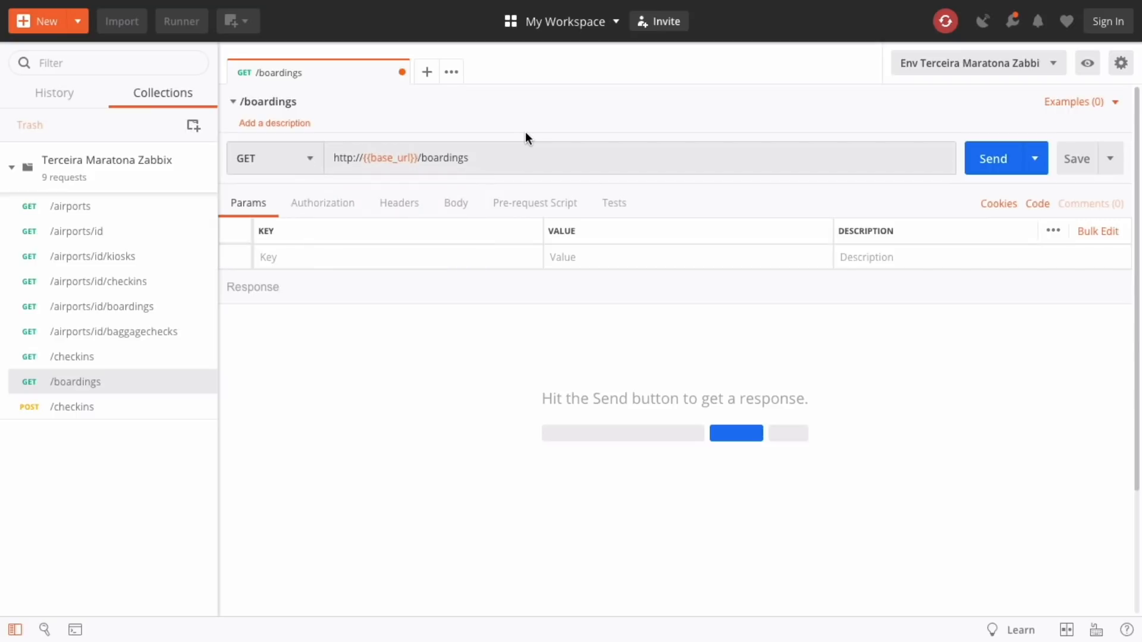
# Step: Send the /boardings request, look through the returned boarding records and save the request
pyautogui.click(997, 160)
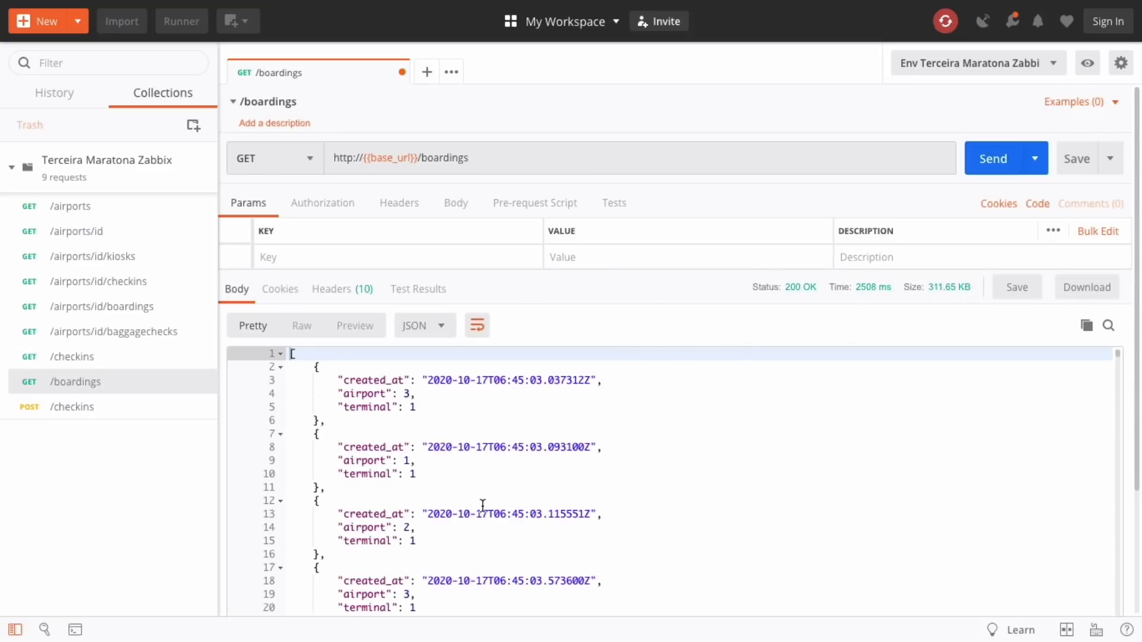
pyautogui.scroll(-2, 482, 506)
pyautogui.scroll(-10, 482, 506)
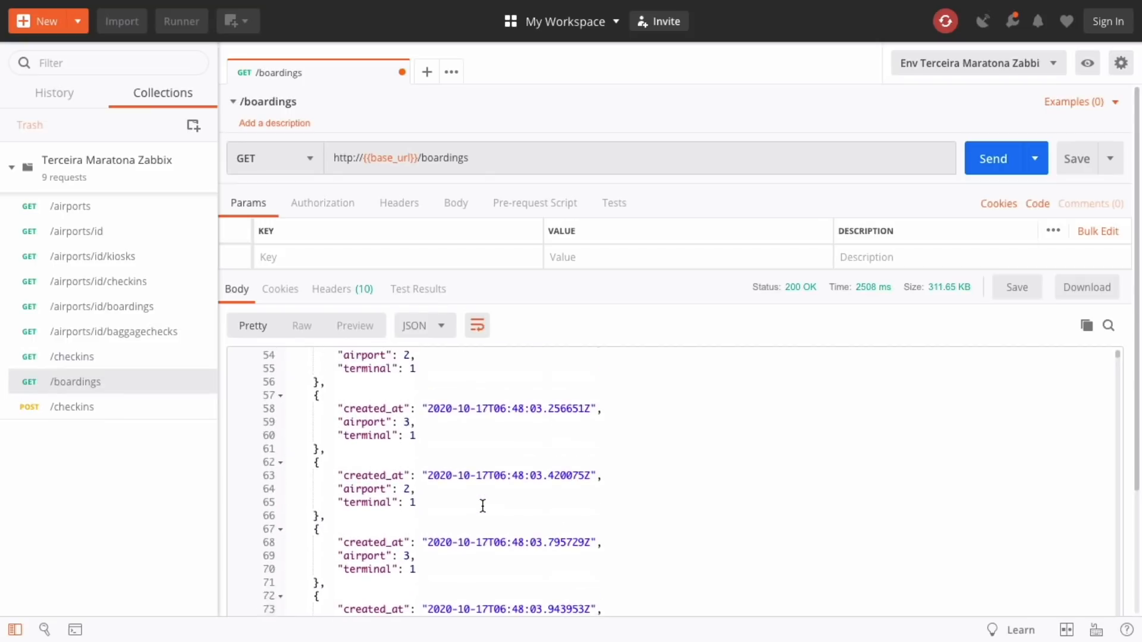
pyautogui.scroll(12, 482, 506)
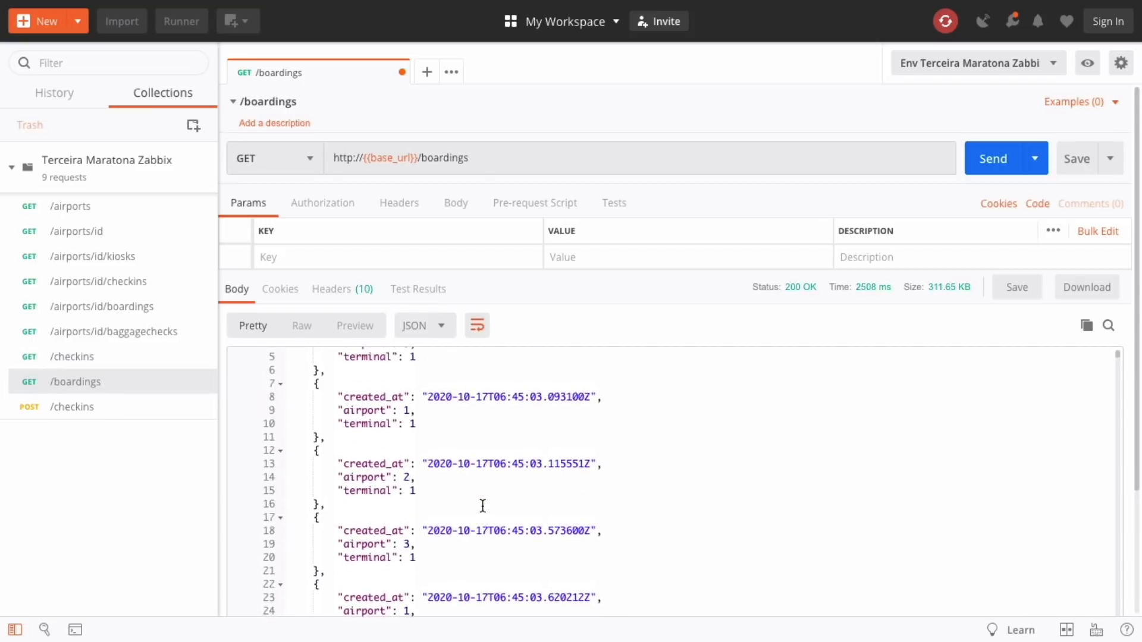
pyautogui.scroll(1, 482, 505)
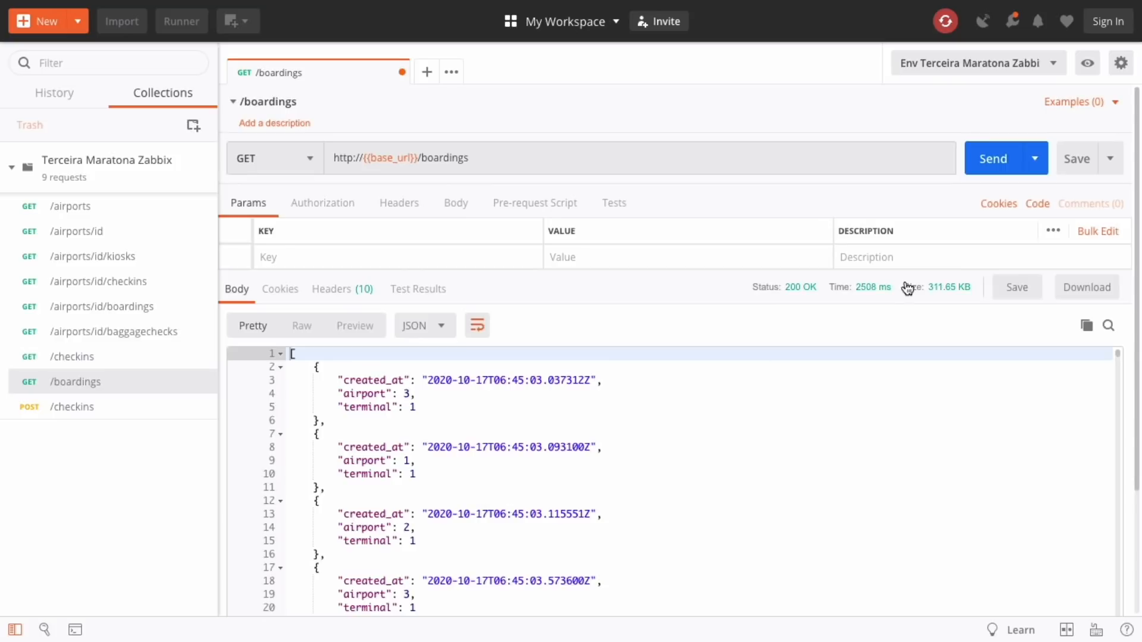
pyautogui.click(1074, 158)
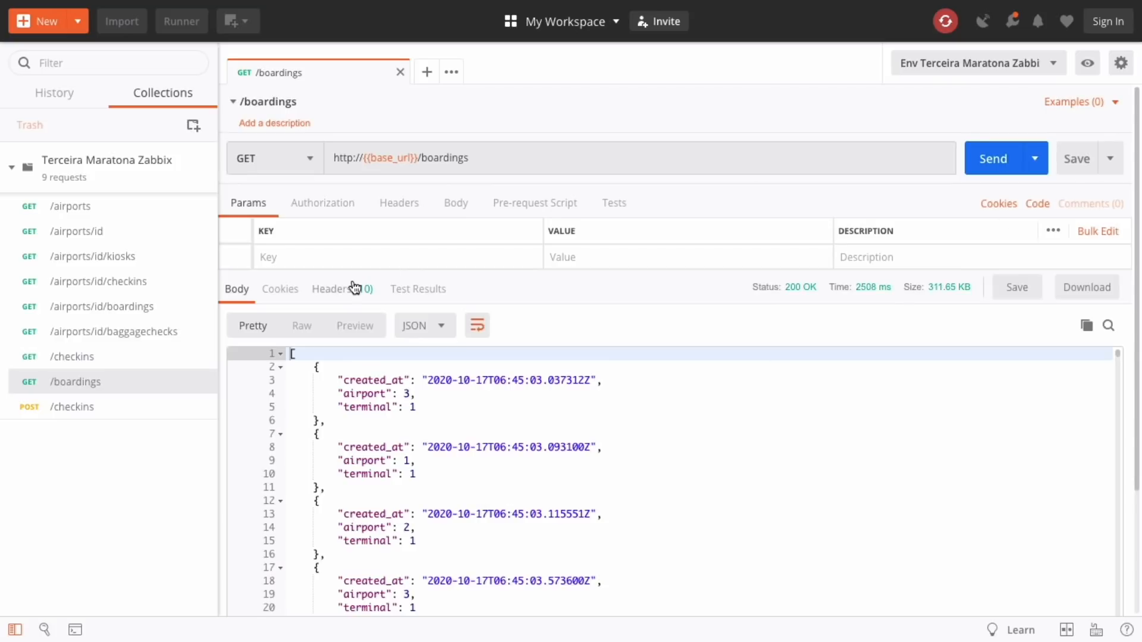
pyautogui.rightClick(85, 384)
pyautogui.click(113, 441)
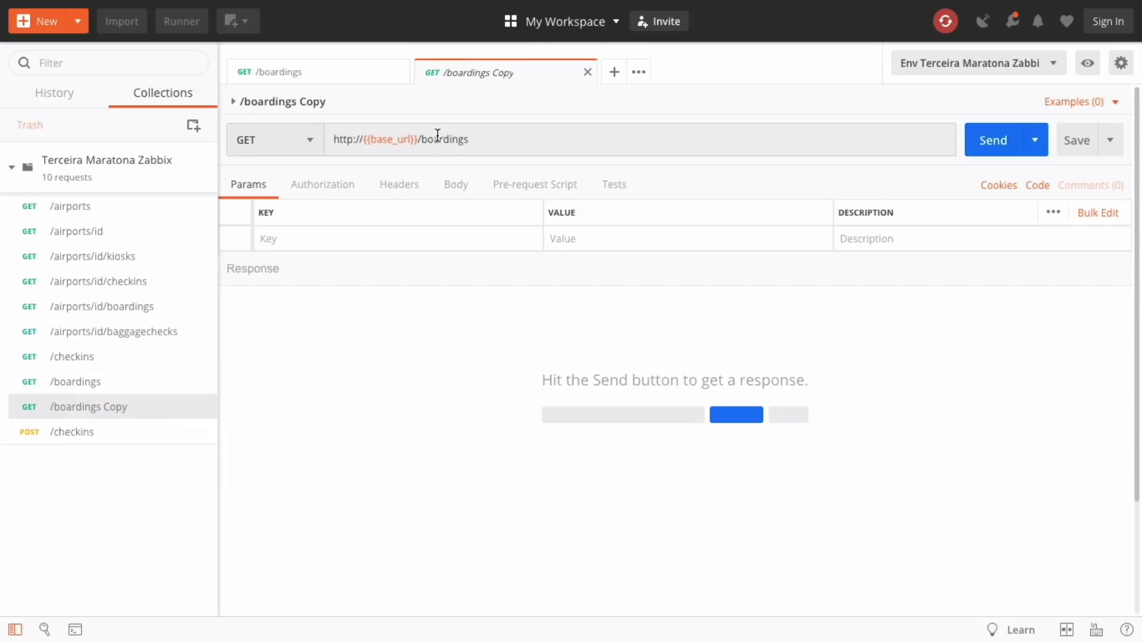
pyautogui.doubleClick(437, 137)
pyautogui.write('bagga')
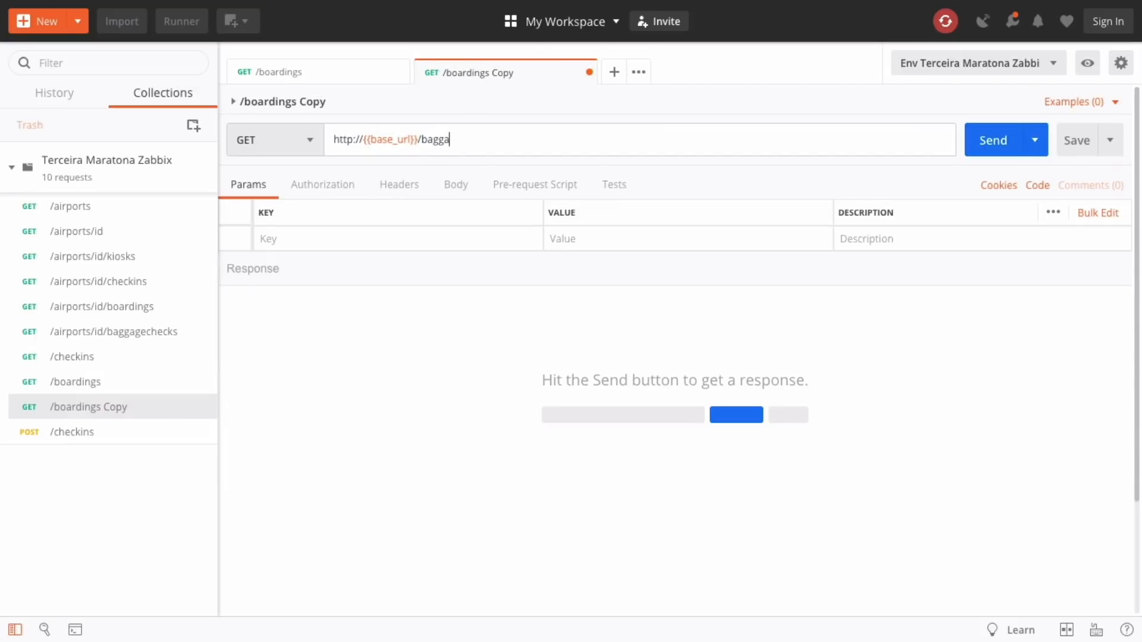
pyautogui.write('gechecks')
# Step: Rename the /boardings copy as /baggagechecks, reusing the last part of its URL
pyautogui.doubleClick(442, 140)
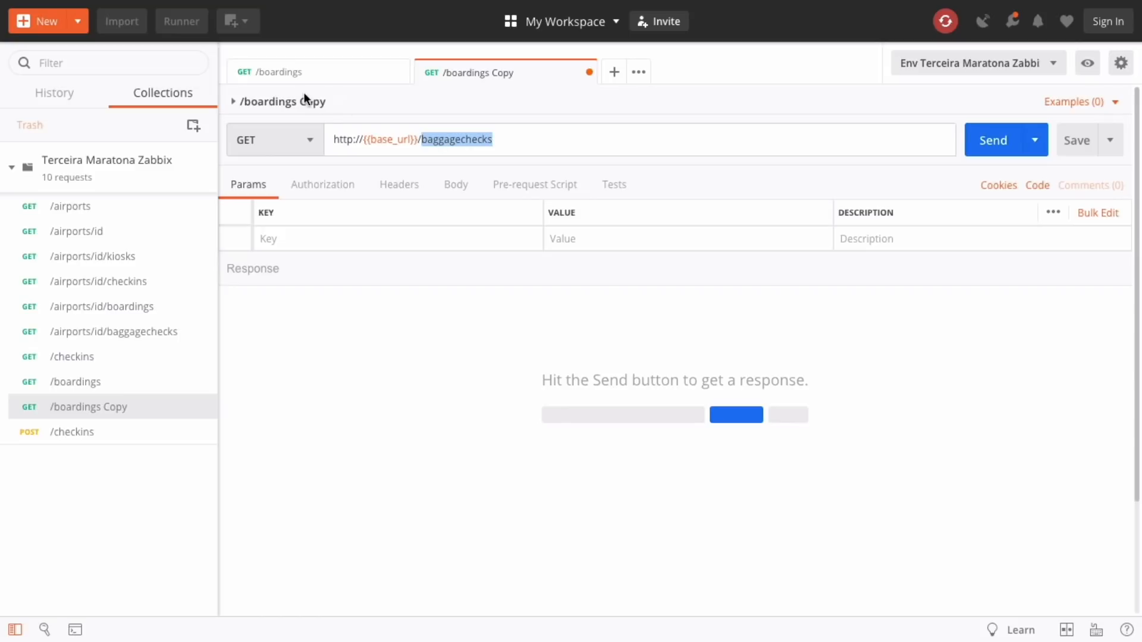
pyautogui.click(330, 102)
pyautogui.write('/')
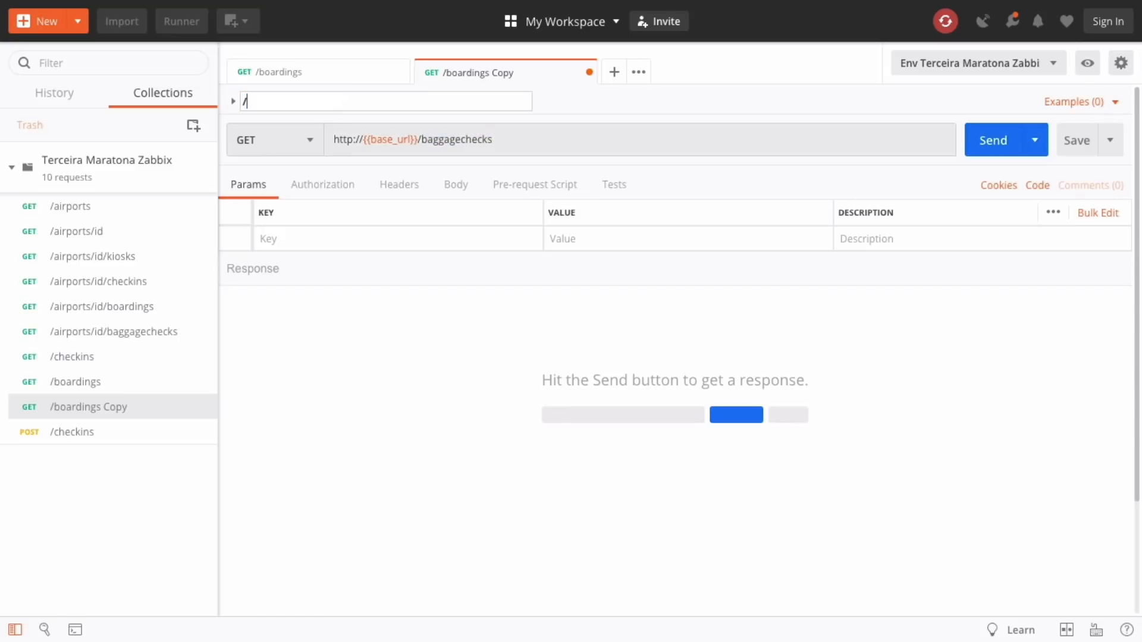
pyautogui.hotkey('ctrl', 'v')
pyautogui.click(616, 101)
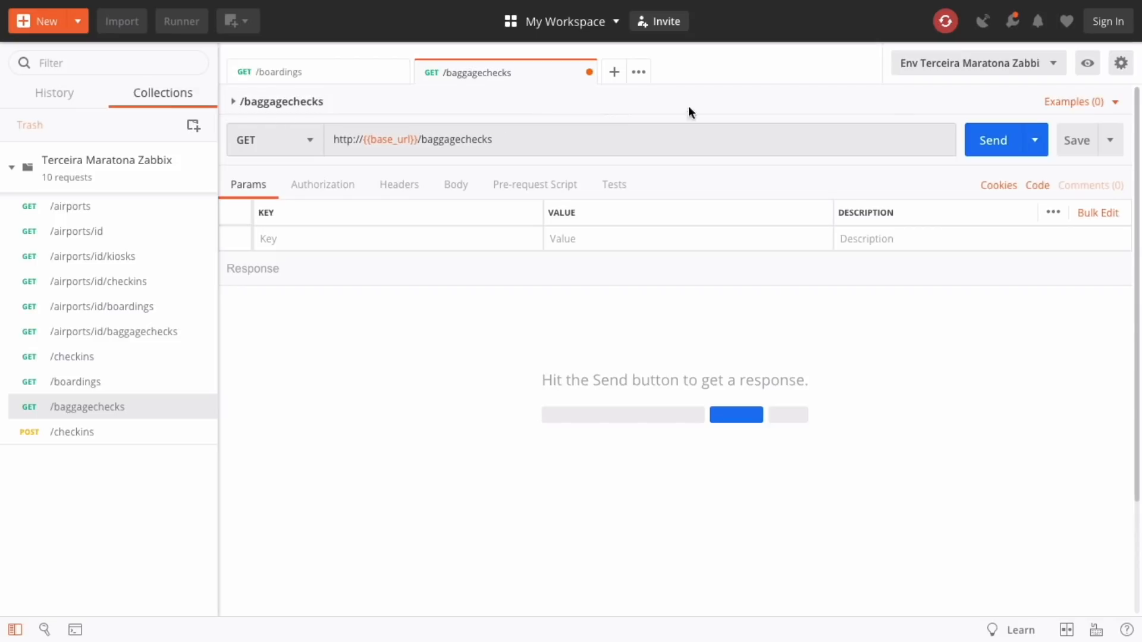
# Step: Send the /baggagechecks request, save it and close both open requests
pyautogui.click(986, 142)
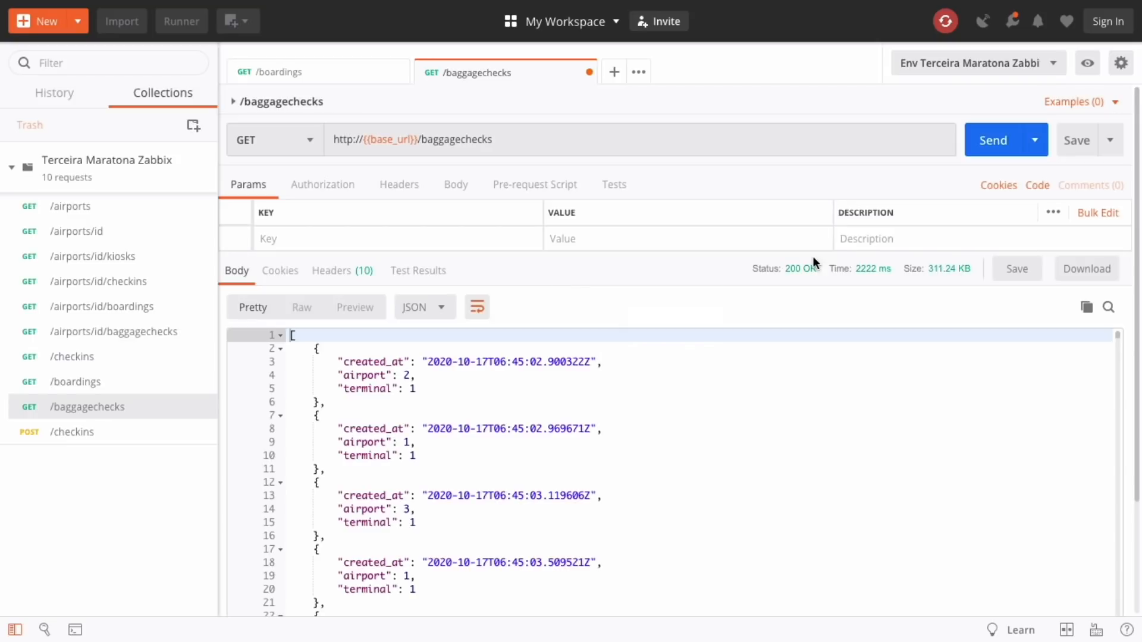
pyautogui.scroll(-3, 440, 437)
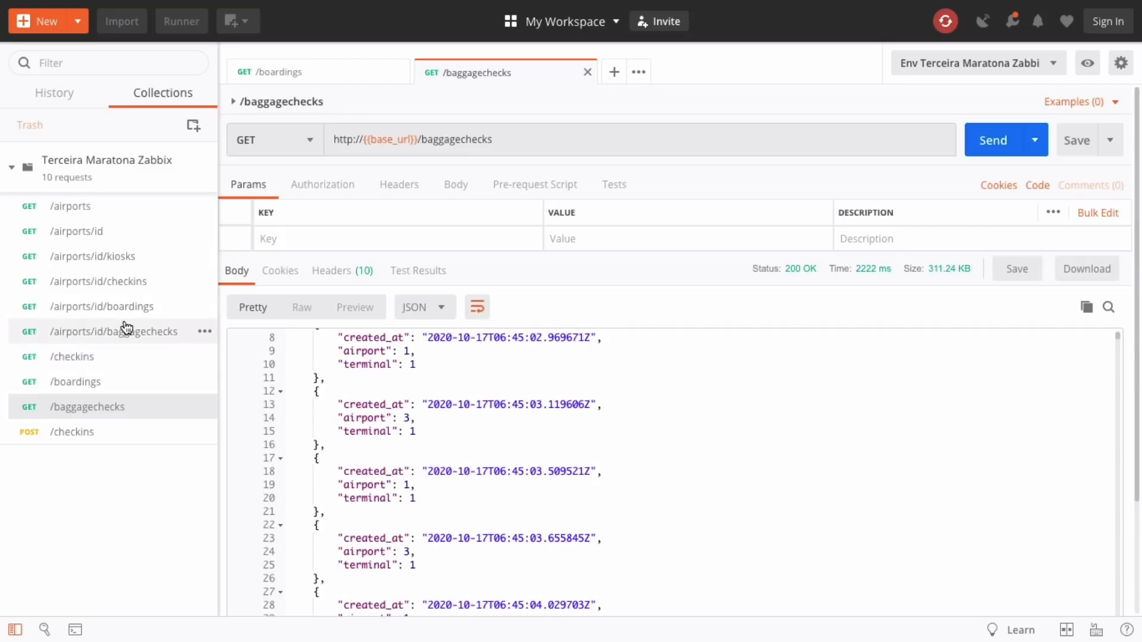
pyautogui.click(588, 73)
pyautogui.click(400, 73)
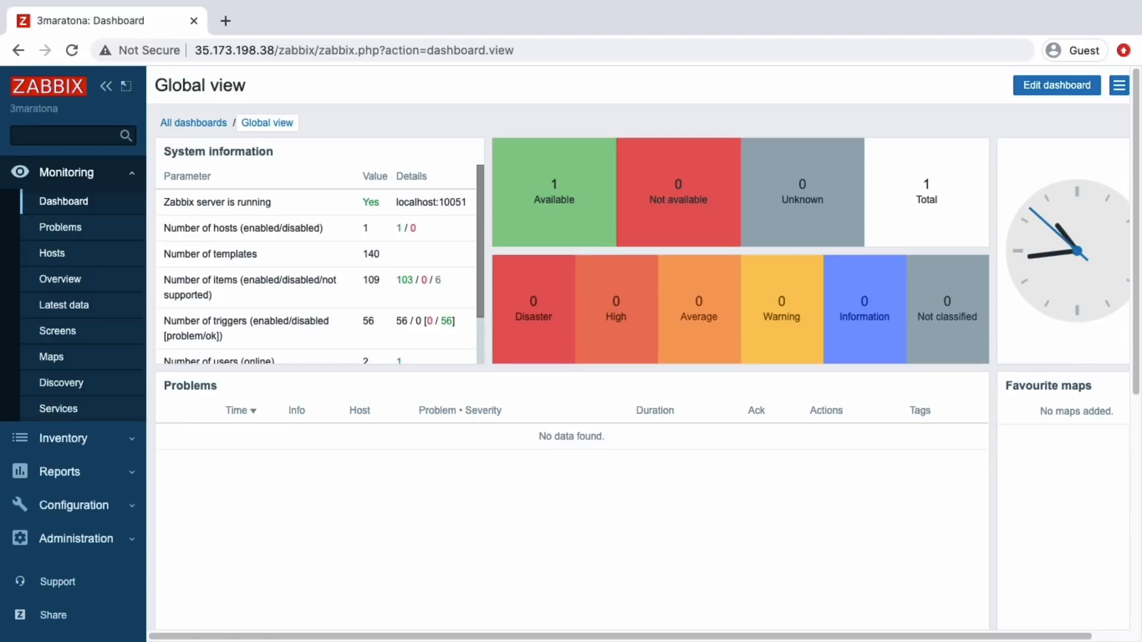
# Step: Switch back to Postman and send the saved /airports and /airports/id/kiosks requests to review their responses
pyautogui.hotkey('ctrl', 'Right')
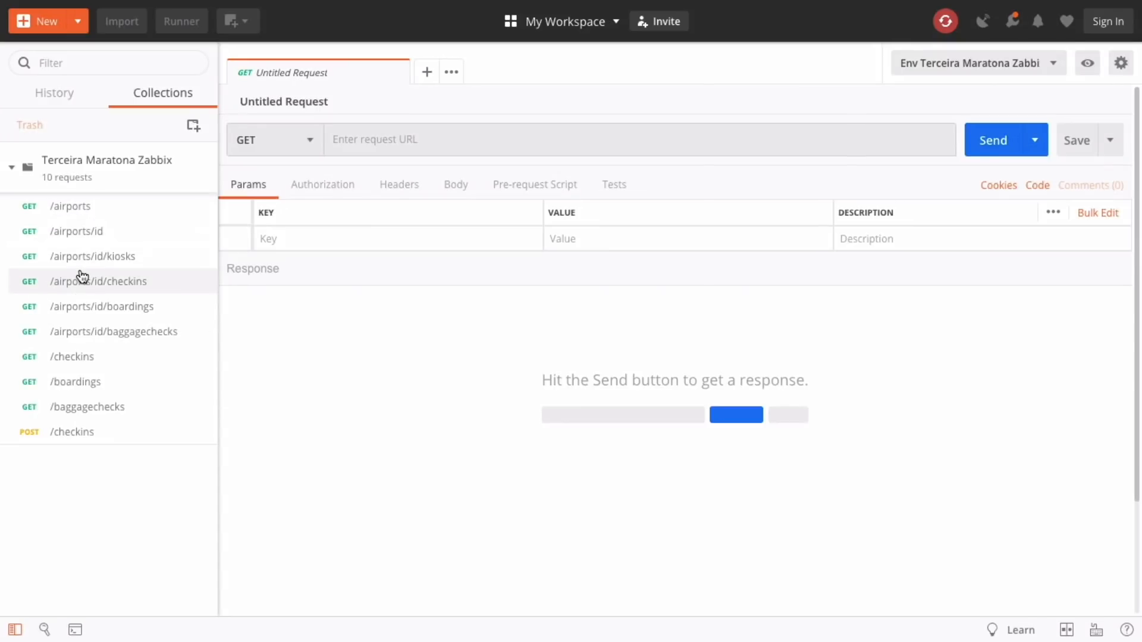
pyautogui.click(69, 207)
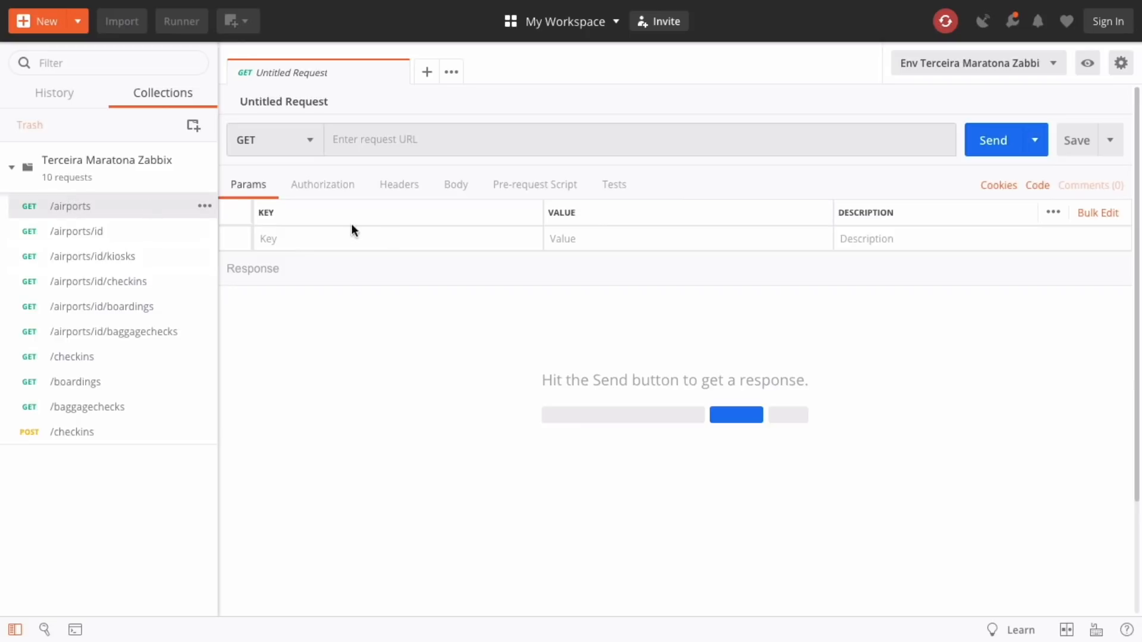
pyautogui.click(975, 143)
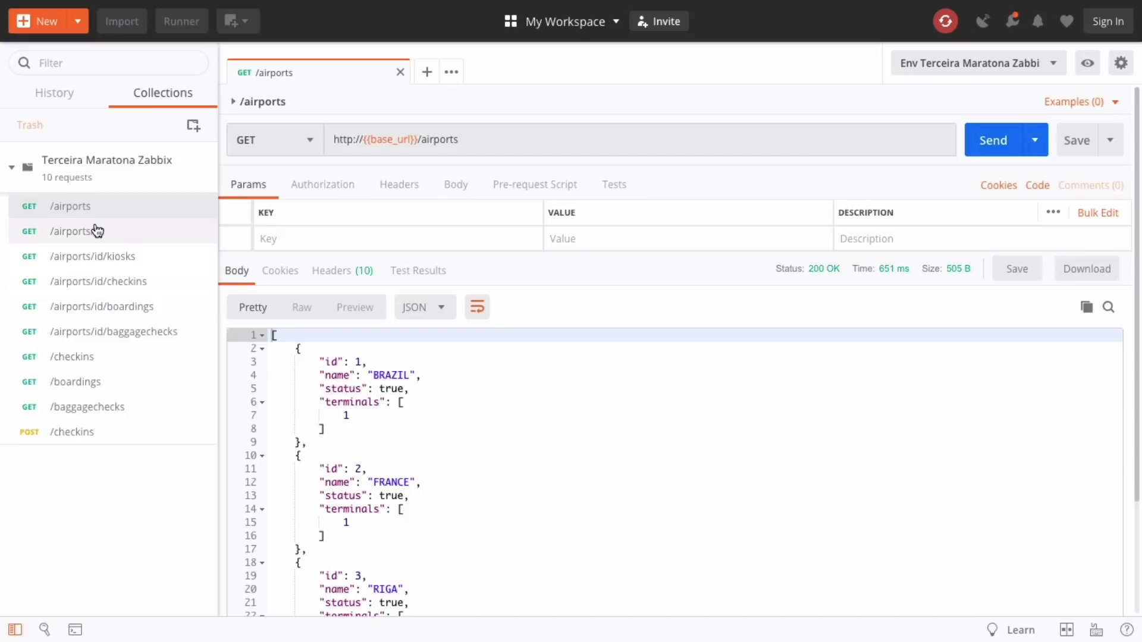
pyautogui.click(97, 261)
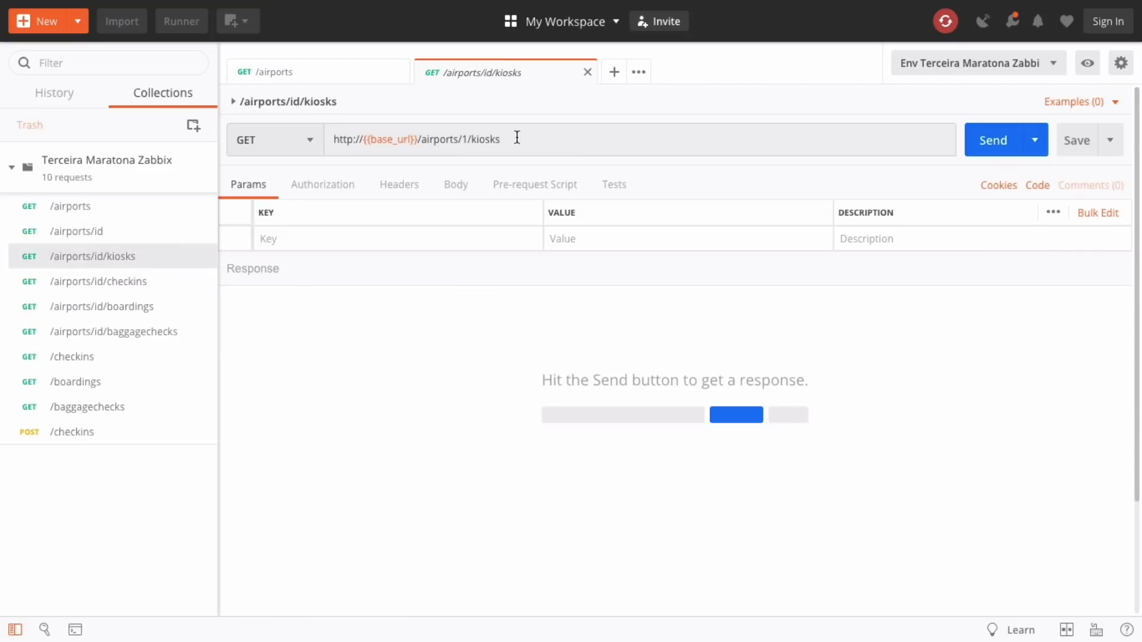
pyautogui.click(978, 139)
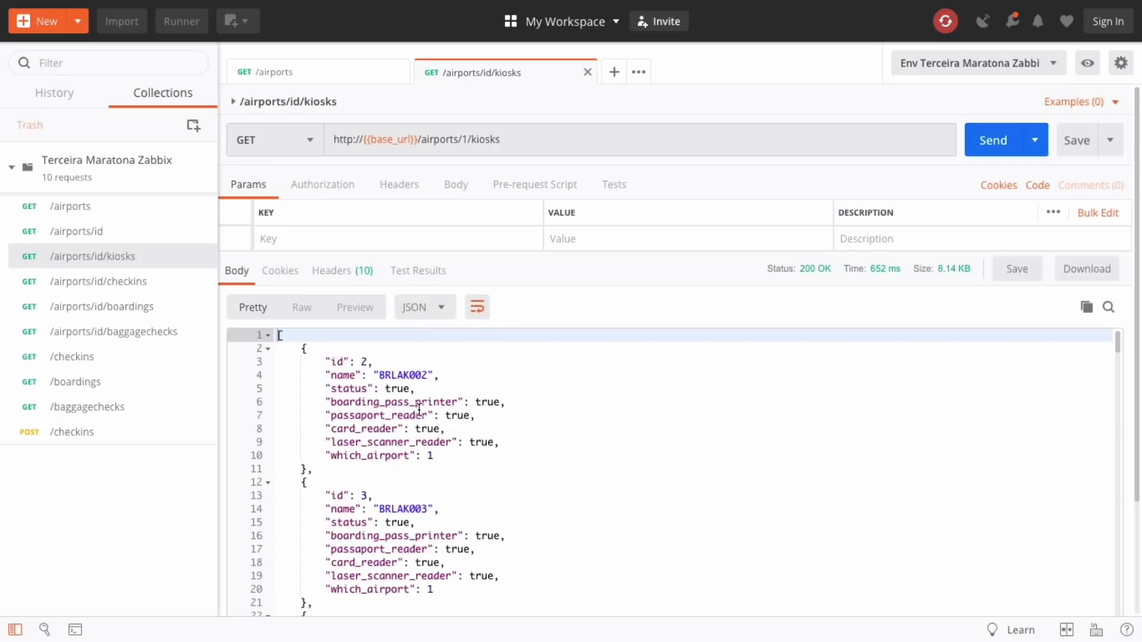
# Step: Switch to the Zabbix frontend in the browser and start a new host named Aeroporto Brasil
pyautogui.hotkey('ctrl', 'Left')
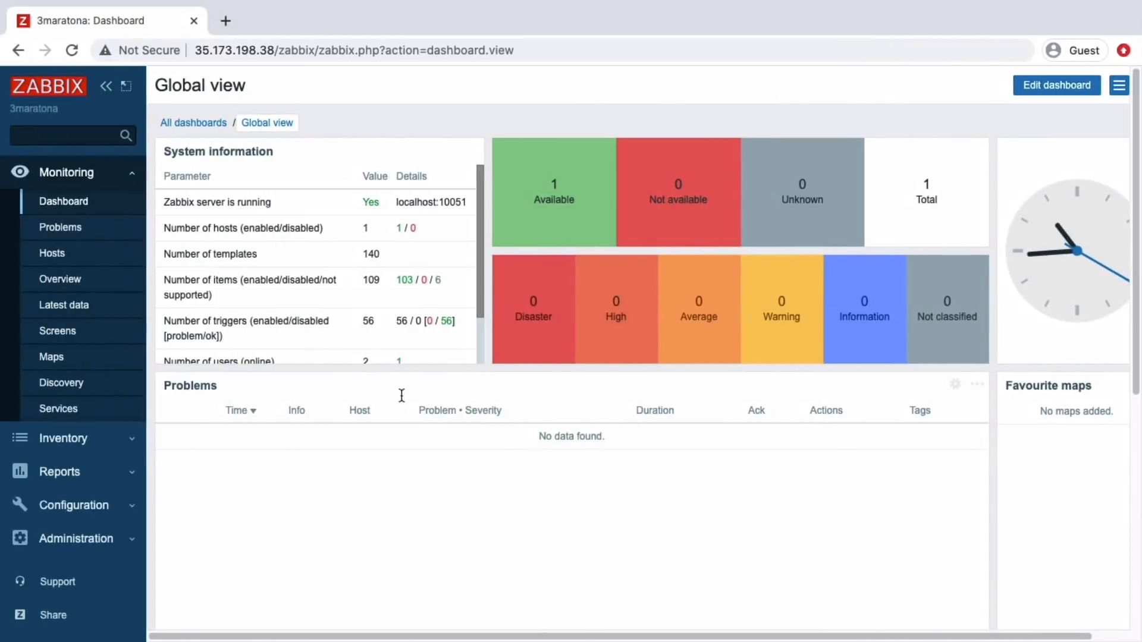
pyautogui.click(75, 505)
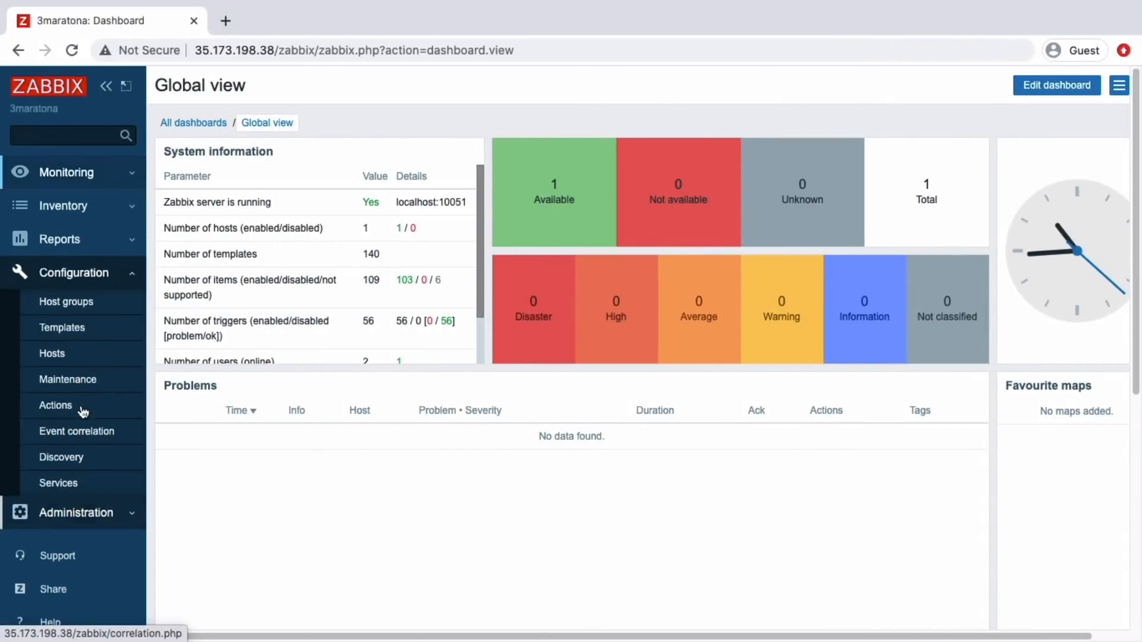
pyautogui.click(65, 355)
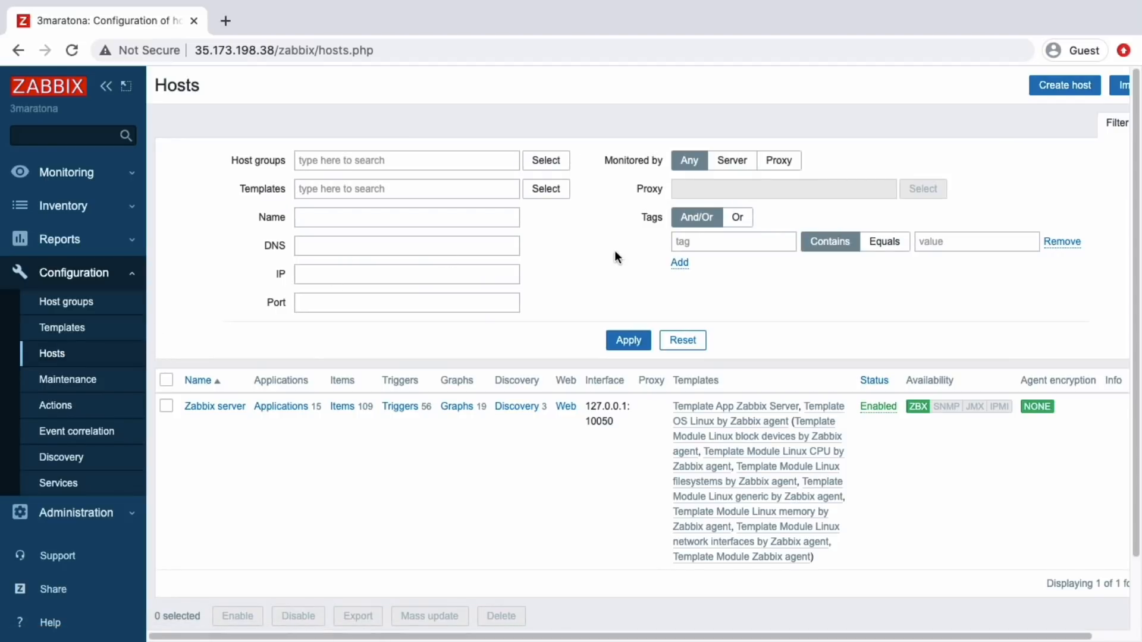
pyautogui.click(1057, 86)
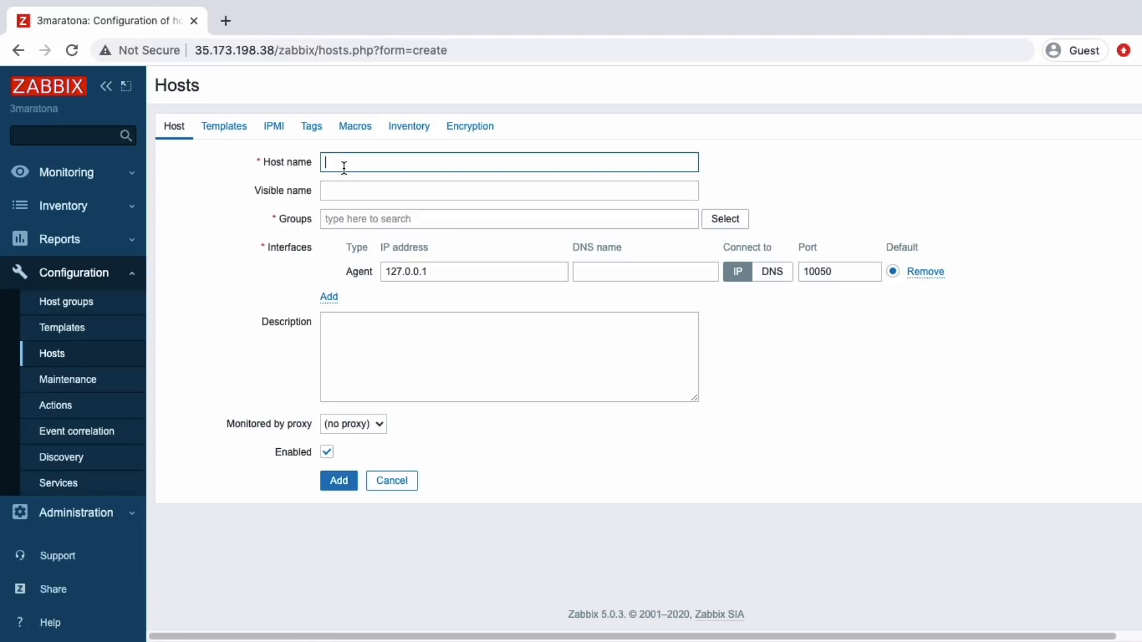
pyautogui.write('Aeroporto Brasil')
# Step: Assign the Aeroporto Brasil host to a new host group named 3MTZ/API
pyautogui.click(380, 218)
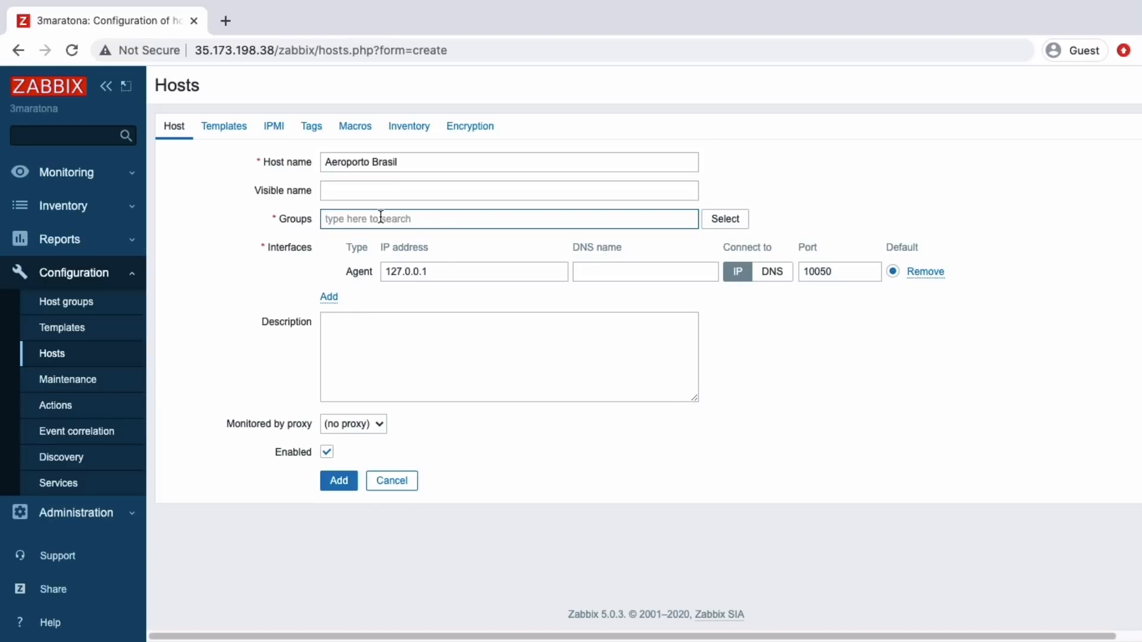
pyautogui.write('3MTZ/API')
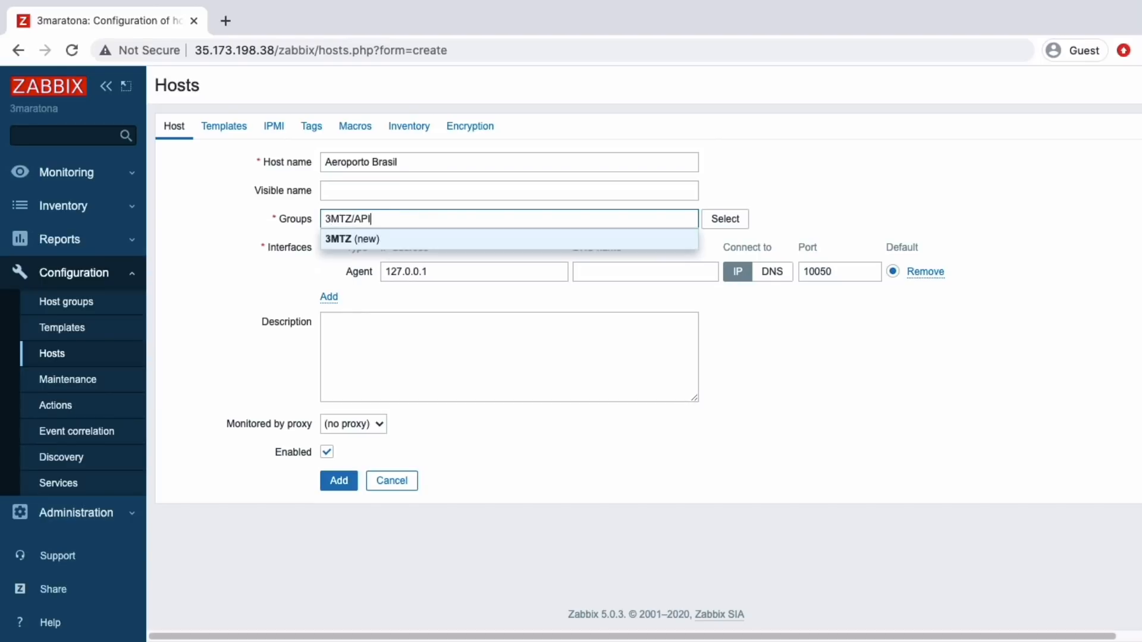
pyautogui.click(365, 236)
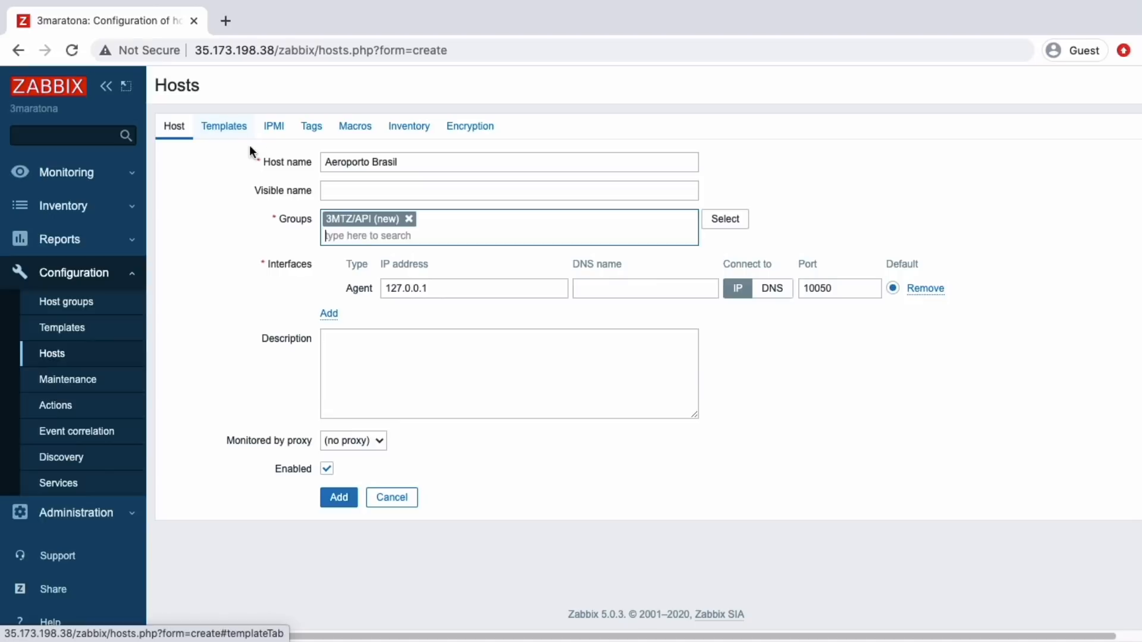
# Step: Add a host macro named {$AIRPORT.ID} to the new Aeroporto Brasil host
pyautogui.click(360, 132)
pyautogui.click(359, 208)
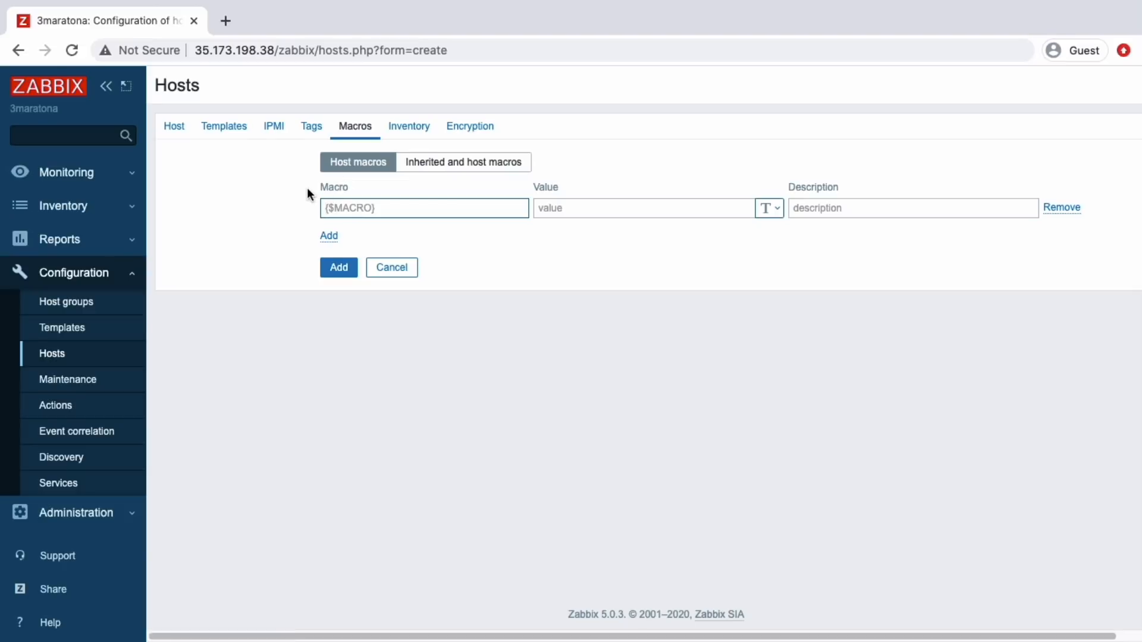
pyautogui.write('{$AIRPORT.ID}')
# Step: Switch to Postman and look up Brazil's id in the /airports response, comparing it with the /airports/id/kiosks request URL
pyautogui.hotkey('ctrl', 'Right')
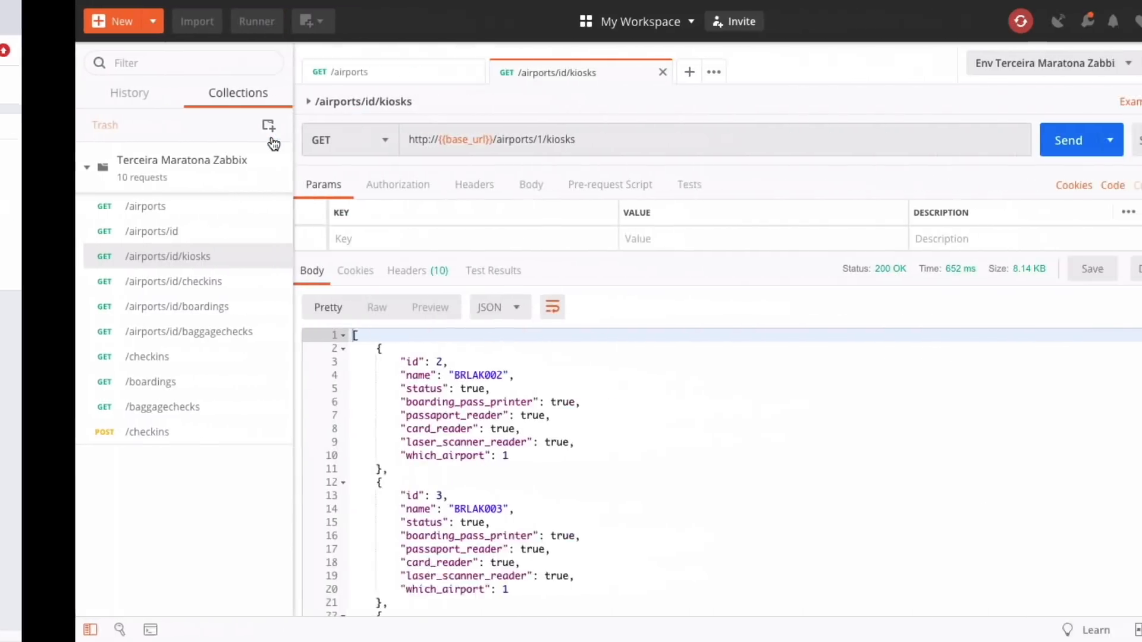
pyautogui.click(277, 75)
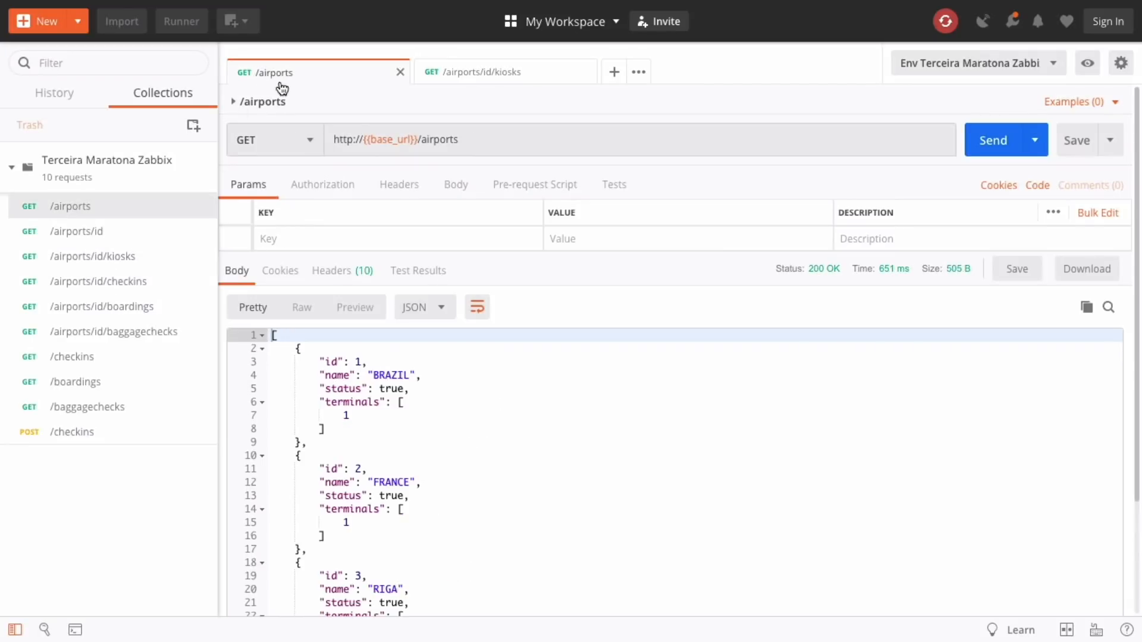
pyautogui.doubleClick(359, 361)
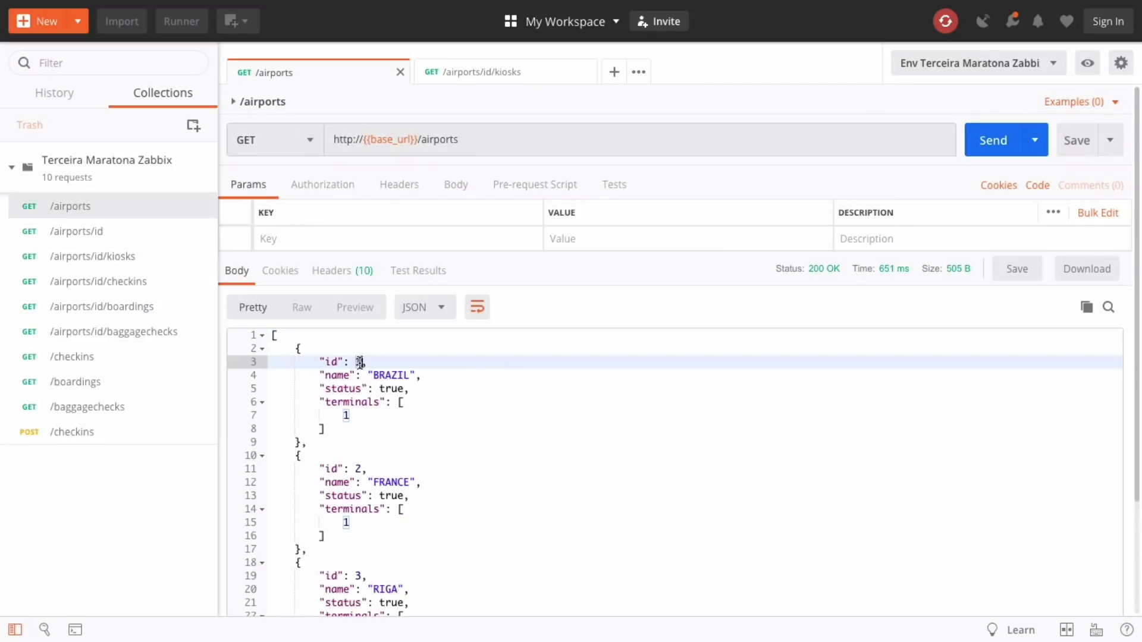
pyautogui.click(461, 72)
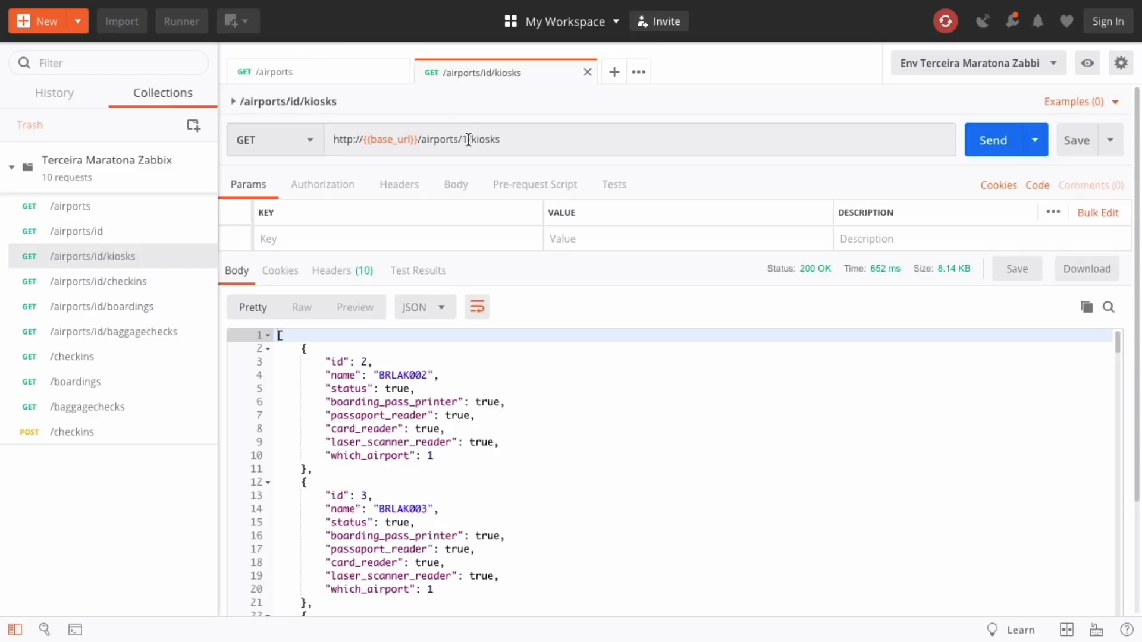
pyautogui.click(347, 74)
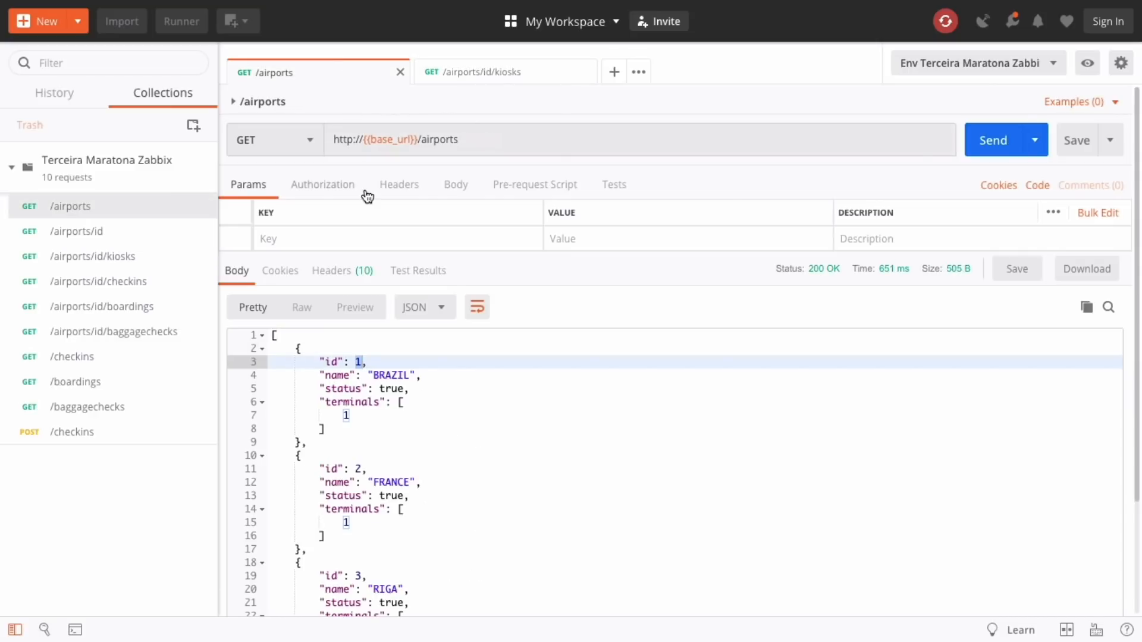
# Step: Switch back to the Zabbix frontend, set the {$AIRPORT.ID} macro value to 1 and add the host
pyautogui.hotkey('ctrl', 'Left')
pyautogui.click(556, 209)
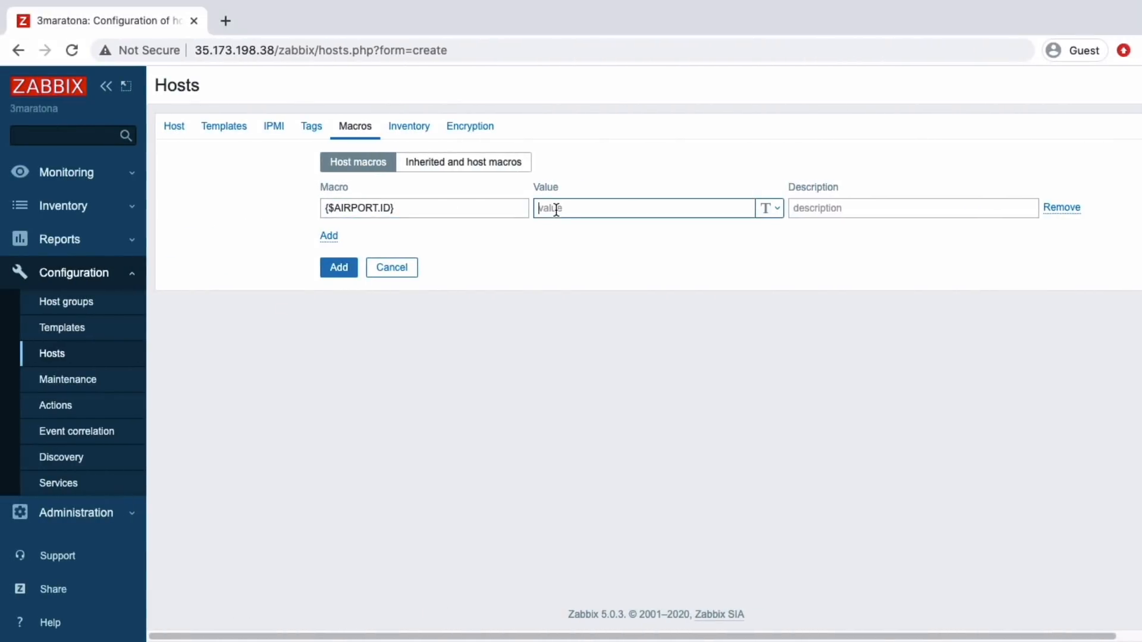
pyautogui.write('1')
pyautogui.click(336, 269)
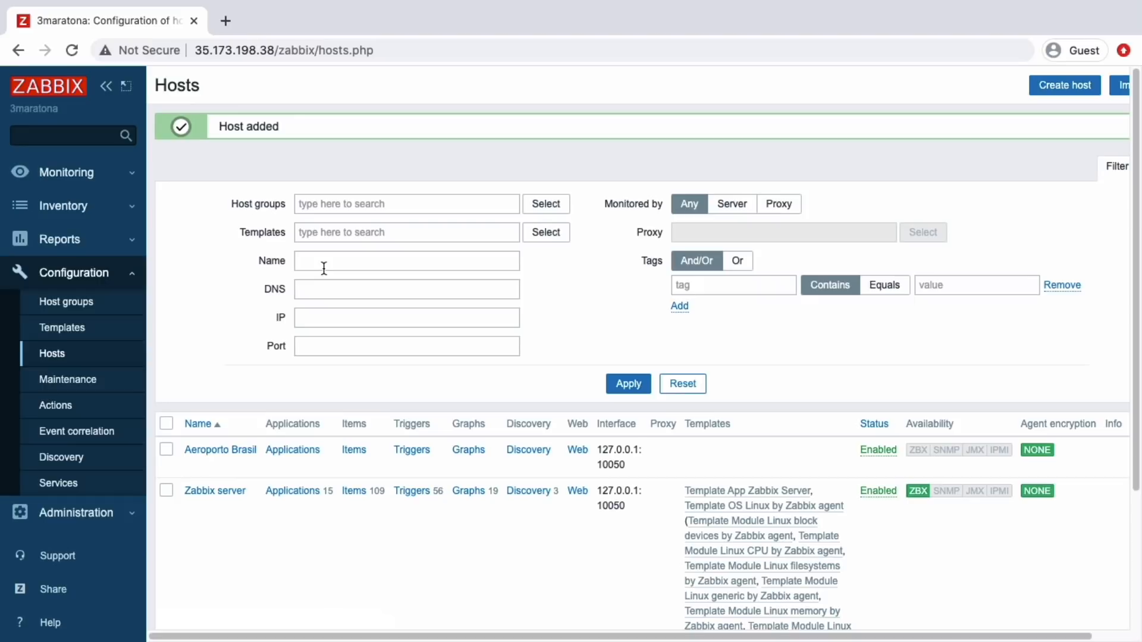
pyautogui.click(69, 515)
pyautogui.click(46, 336)
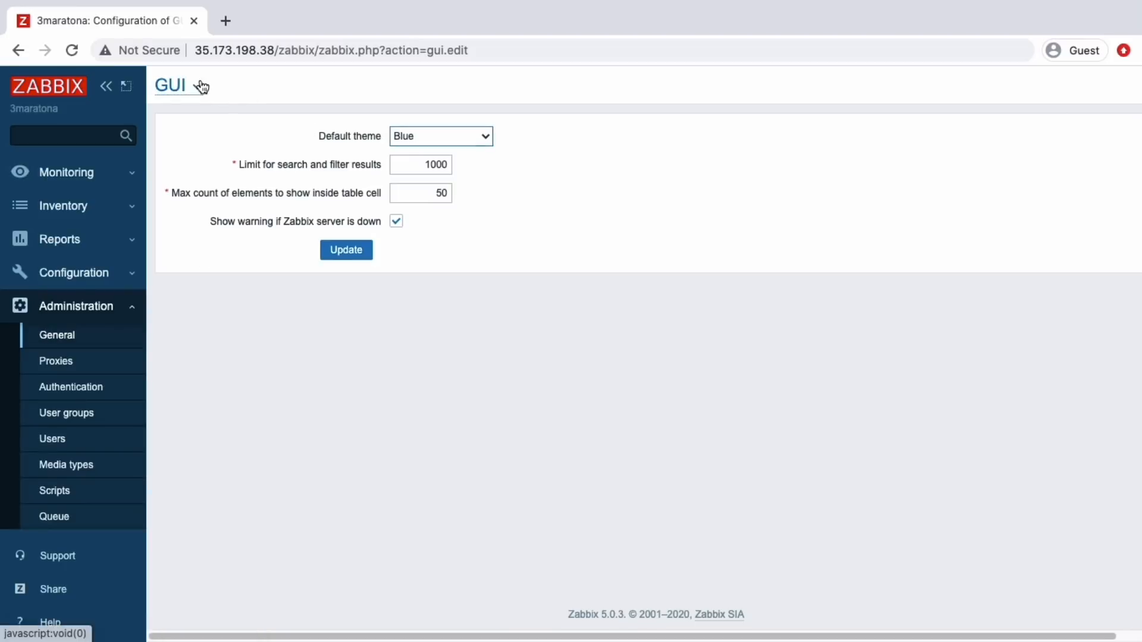
pyautogui.click(204, 86)
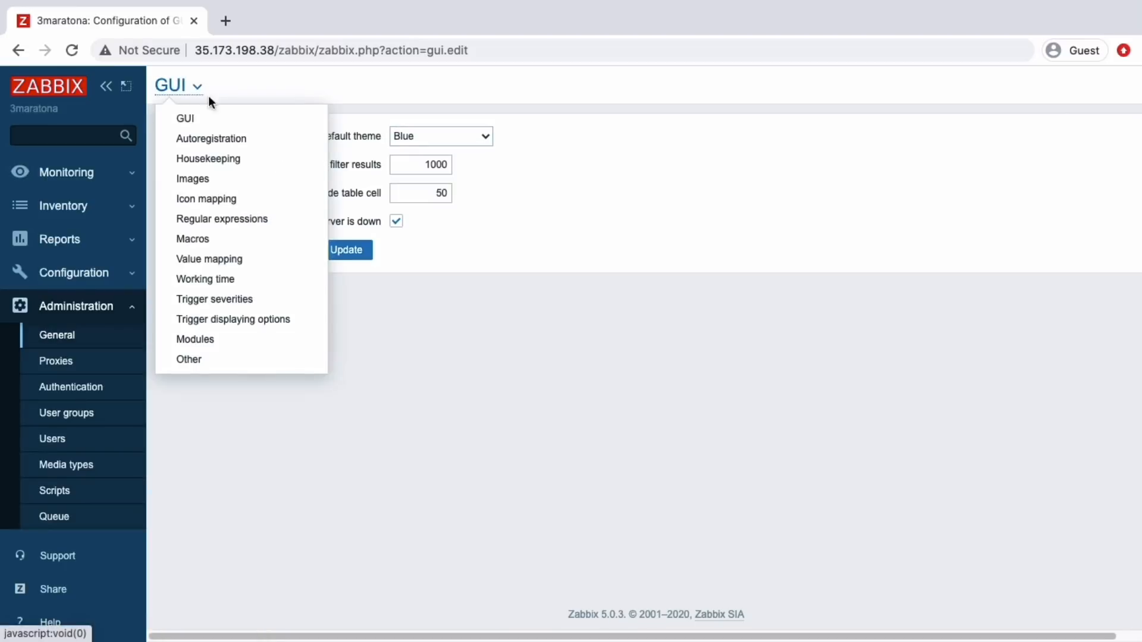
pyautogui.click(201, 240)
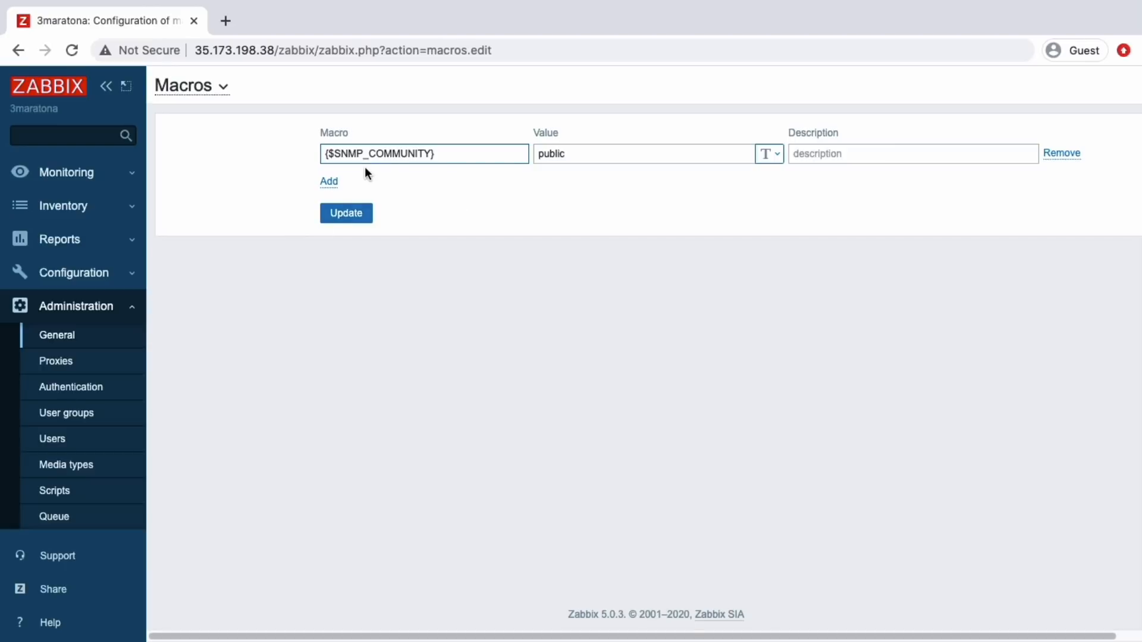
pyautogui.click(328, 181)
pyautogui.click(338, 184)
pyautogui.write('{$BASE_URL')
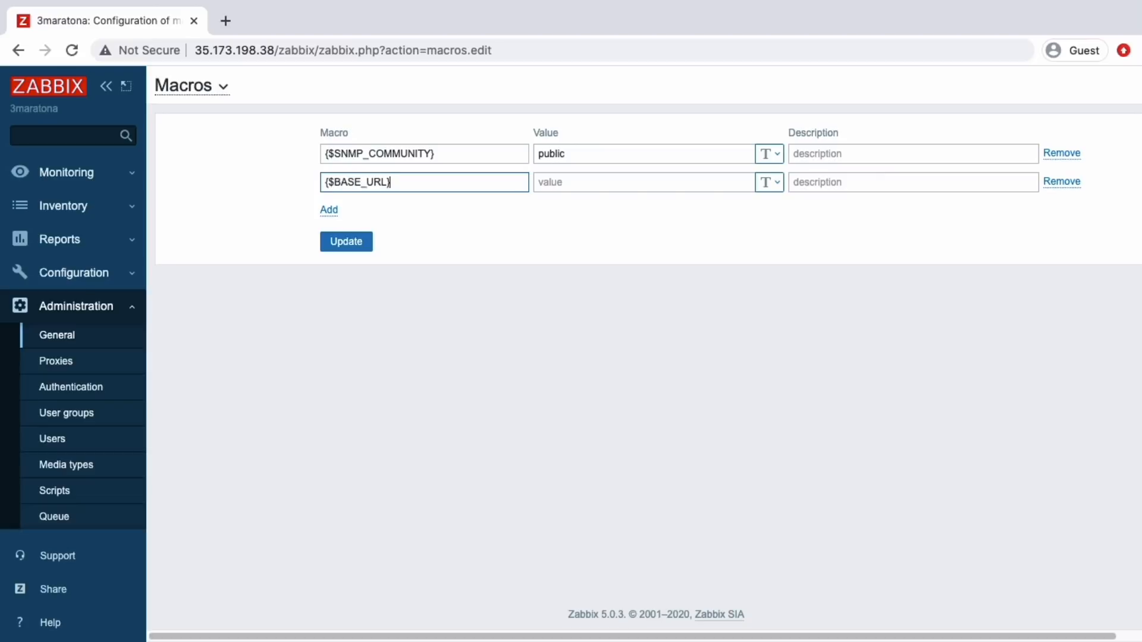
pyautogui.press('Tab')
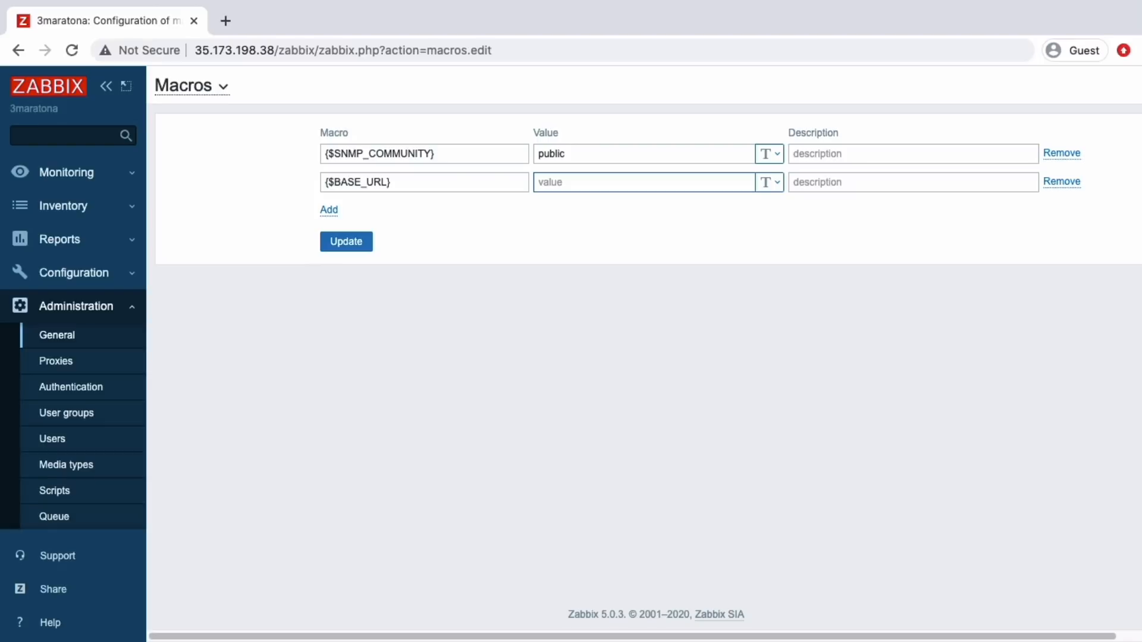
pyautogui.write('http://desafiozabbix.com.br/api')
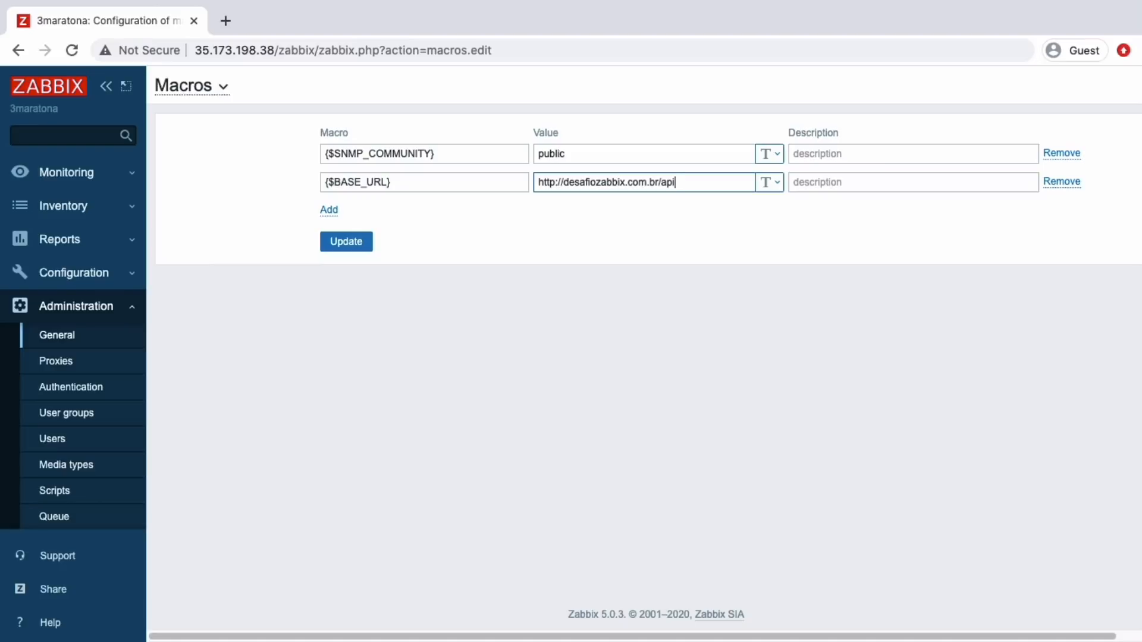
pyautogui.click(455, 221)
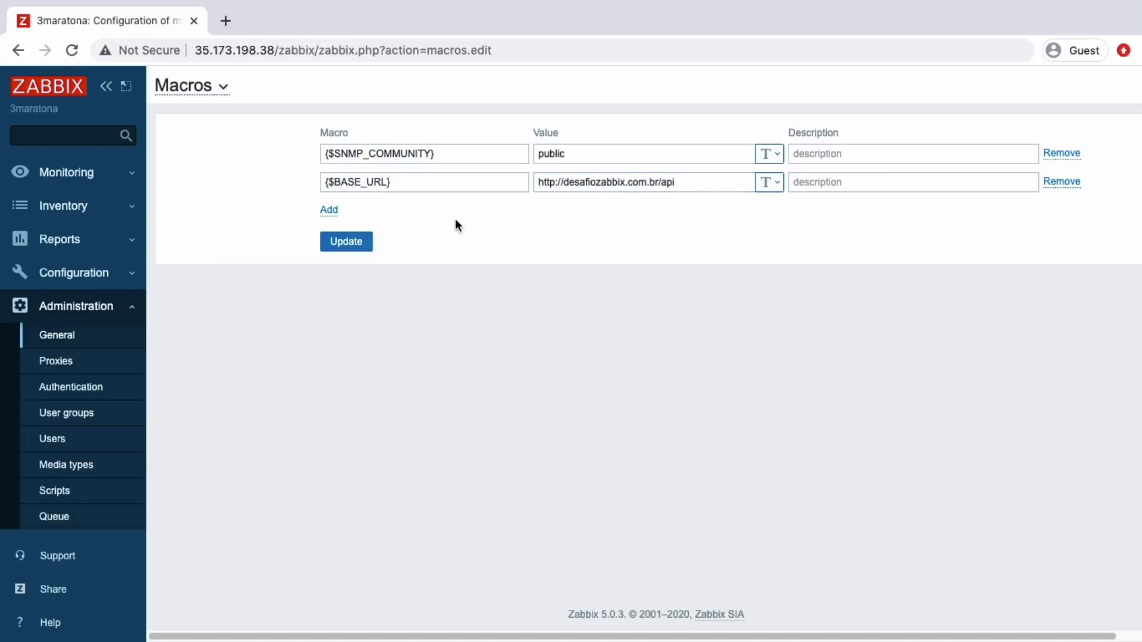
pyautogui.click(353, 243)
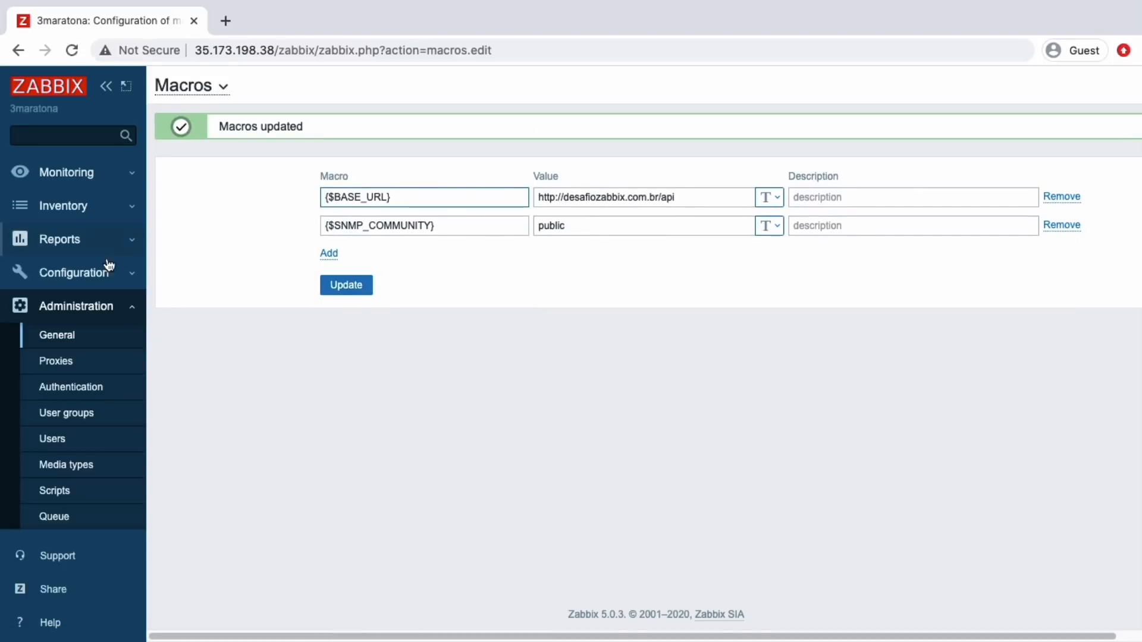
# Step: Start a new template named Template 3MTZ - API
pyautogui.click(87, 274)
pyautogui.click(67, 333)
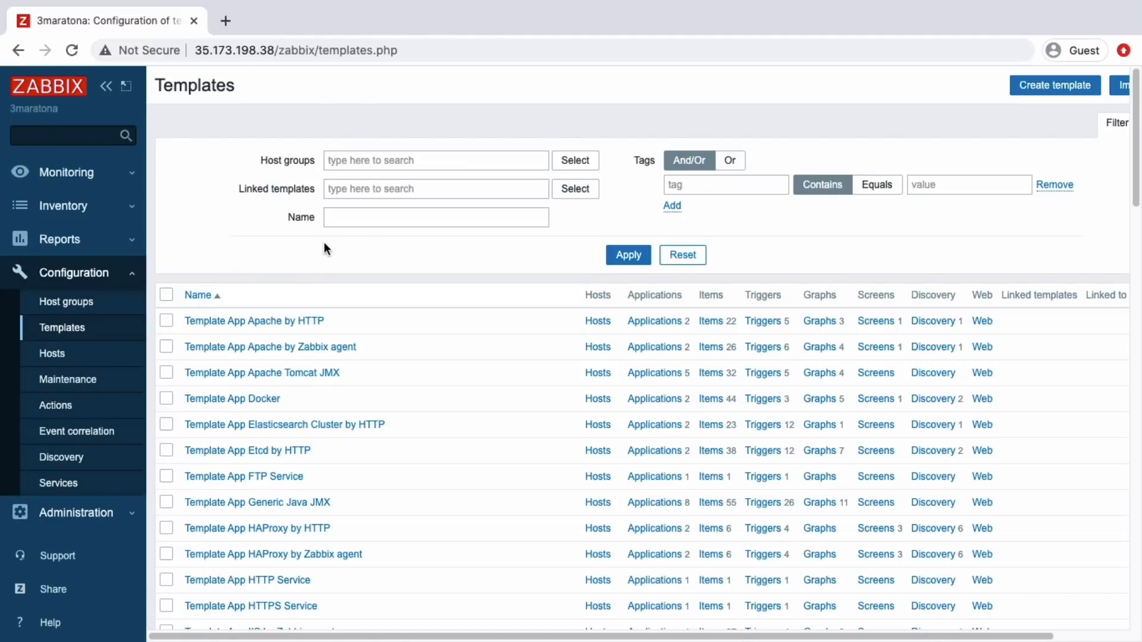
pyautogui.click(1029, 85)
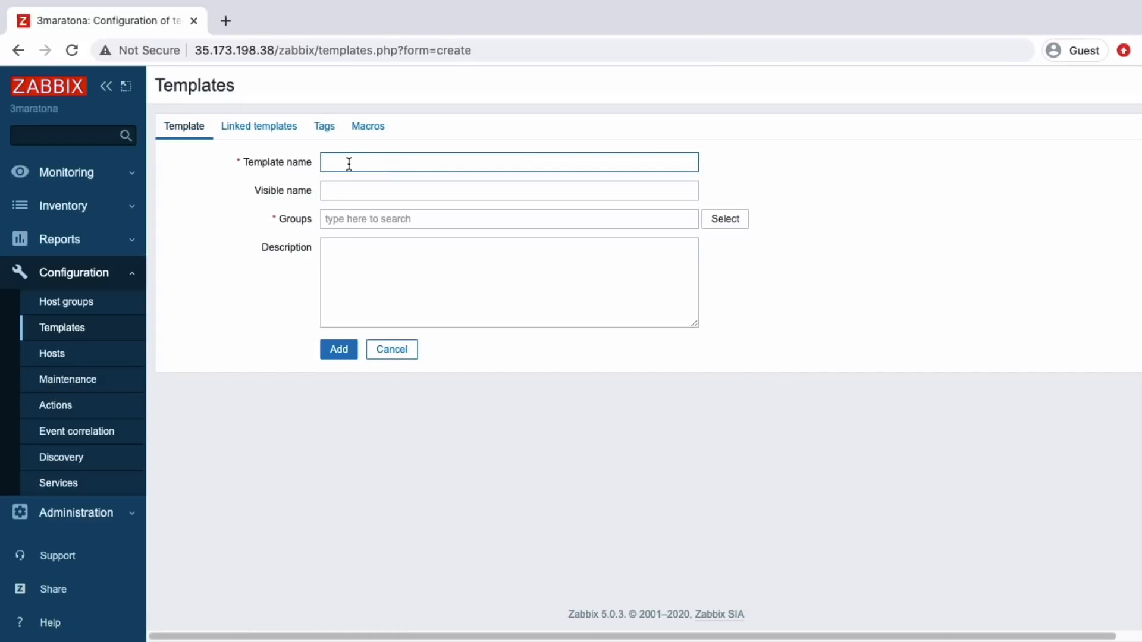
pyautogui.write('Template 3')
pyautogui.write('MT')
pyautogui.write('- ')
pyautogui.write('Informacoes API')
pyautogui.press('BackSpace')
pyautogui.press('BackSpace')
pyautogui.press('BackSpace')
pyautogui.press('BackSpace')
pyautogui.press('BackSpace')
pyautogui.press('BackSpace')
pyautogui.press('BackSpace')
pyautogui.press('BackSpace')
pyautogui.press('BackSpace')
pyautogui.press('BackSpace')
pyautogui.press('BackSpace')
pyautogui.press('BackSpace')
pyautogui.press('BackSpace')
pyautogui.press('BackSpace')
pyautogui.write('API')
# Step: Assign the template to a new group named 3MTZ/Templates
pyautogui.click(356, 218)
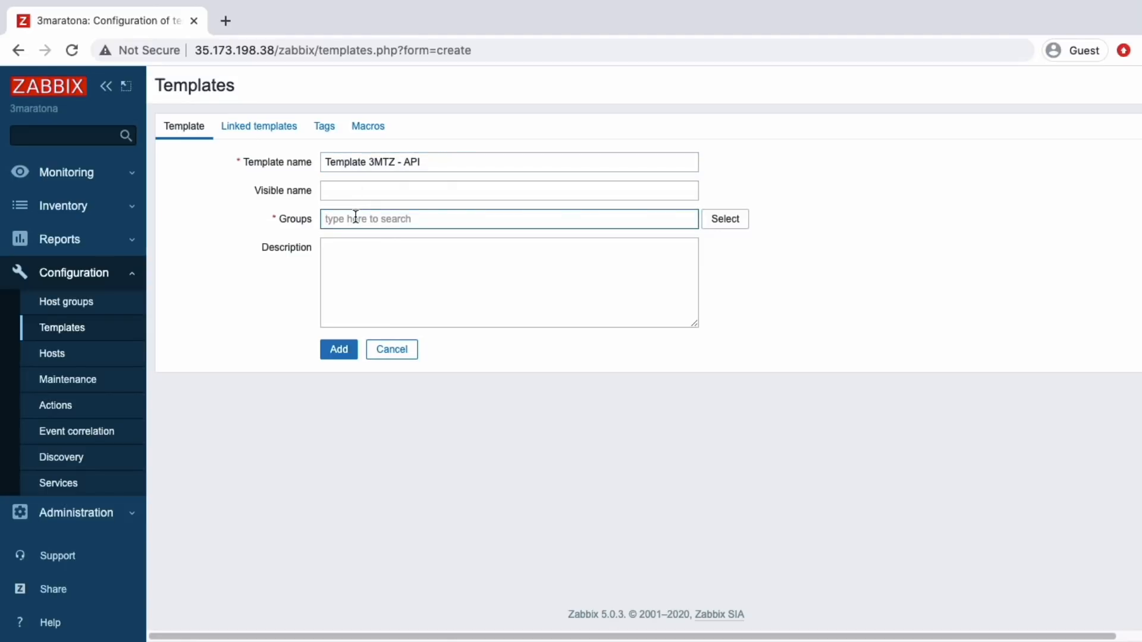
pyautogui.write('3MTZ')
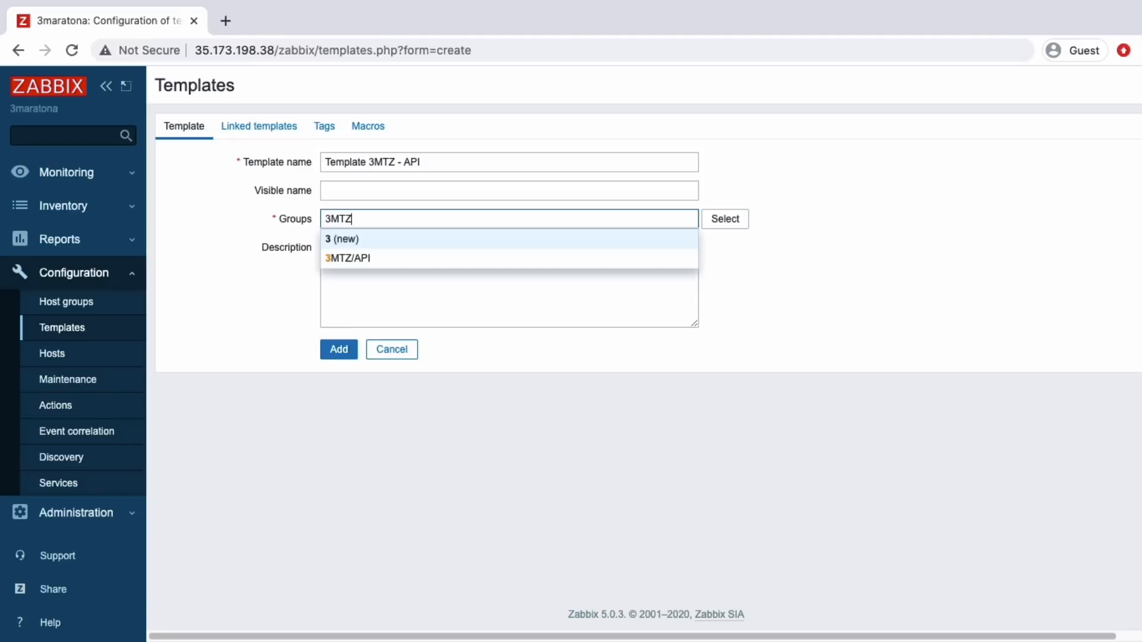
pyautogui.write('/Templates')
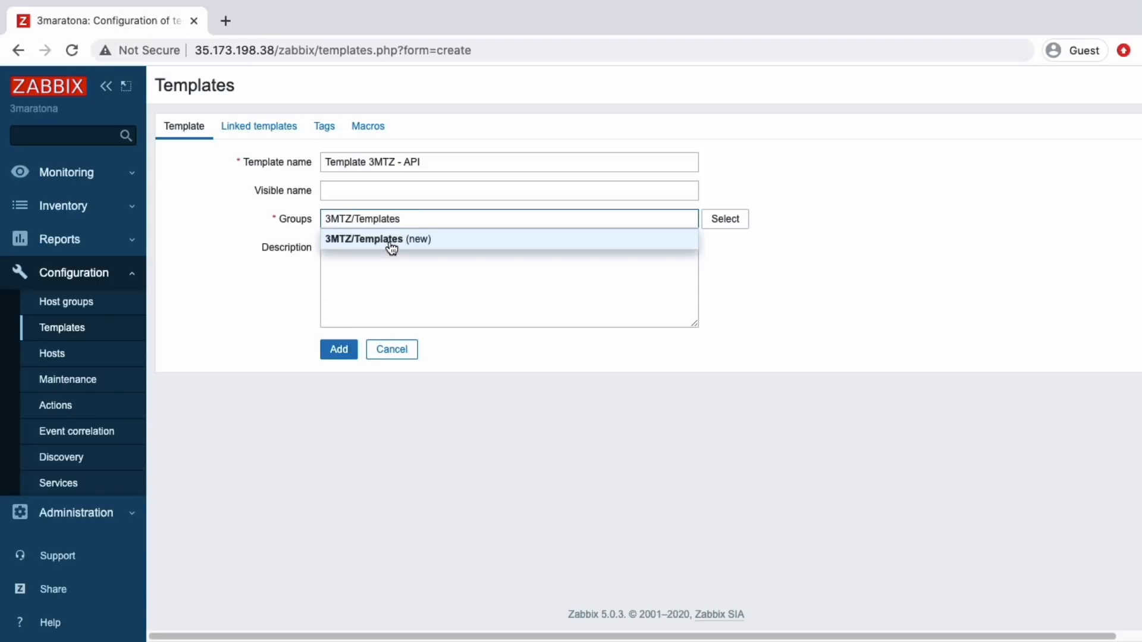
pyautogui.click(386, 240)
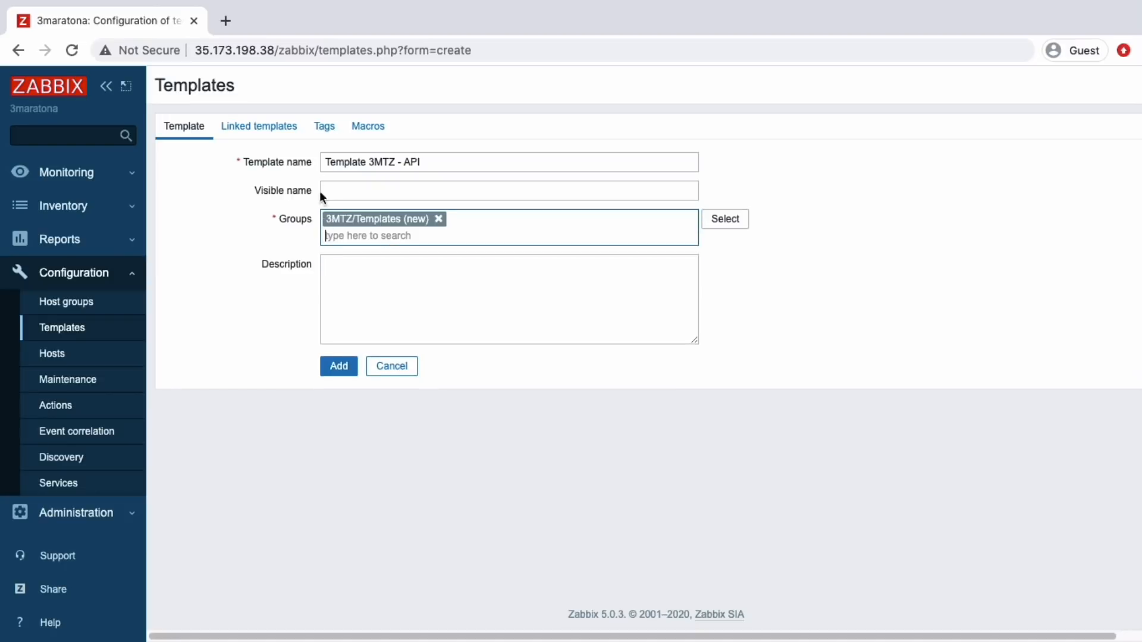
# Step: Review the inherited macros, define a template macro {$AIRPORT.ID} without a value, and add the template
pyautogui.click(358, 129)
pyautogui.click(517, 159)
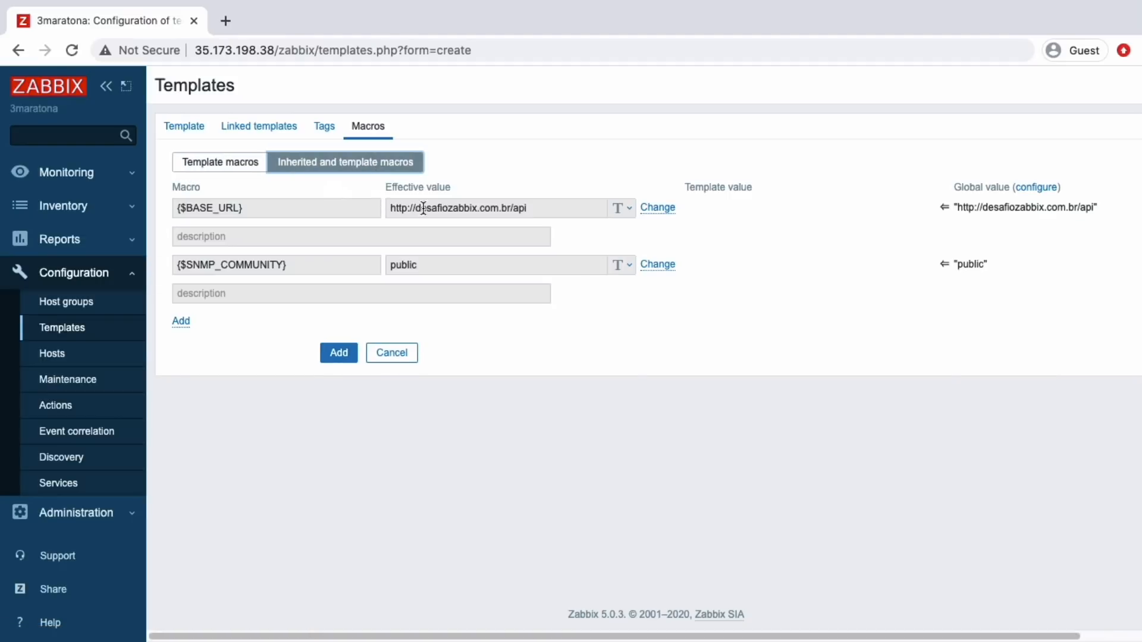
pyautogui.click(228, 162)
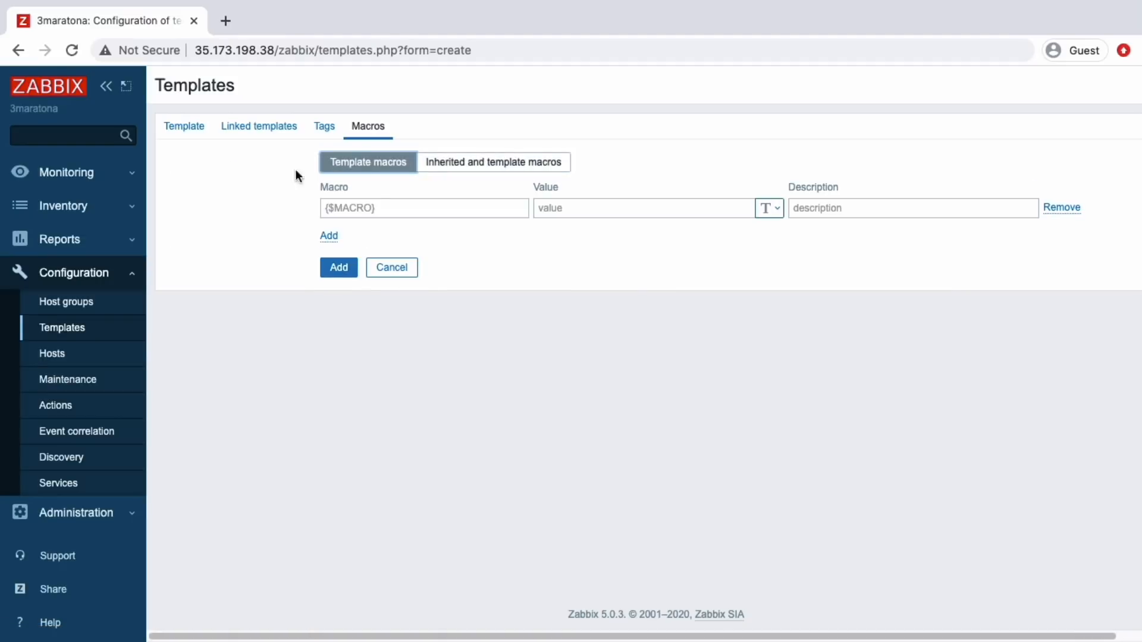
pyautogui.click(357, 207)
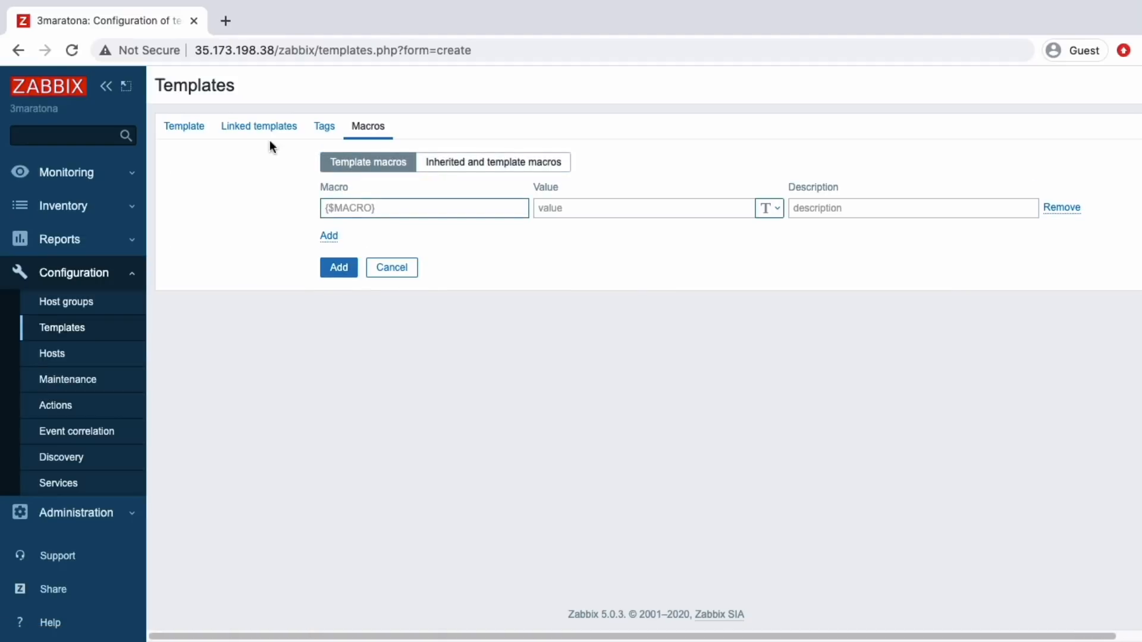
pyautogui.write('{$AIRPORT.ID}')
pyautogui.click(771, 214)
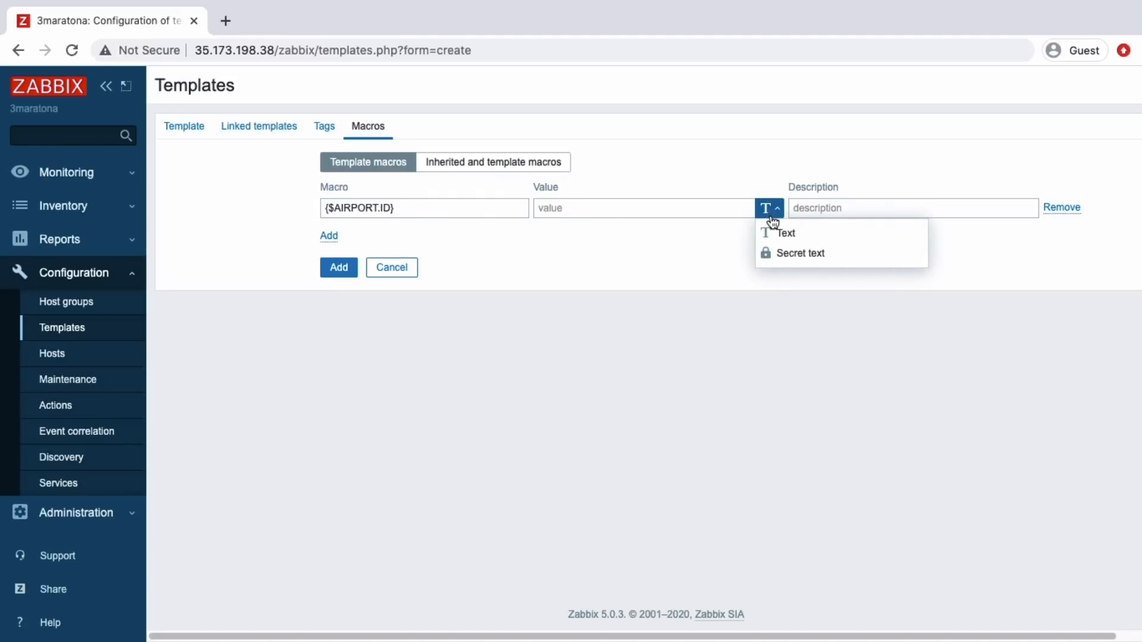
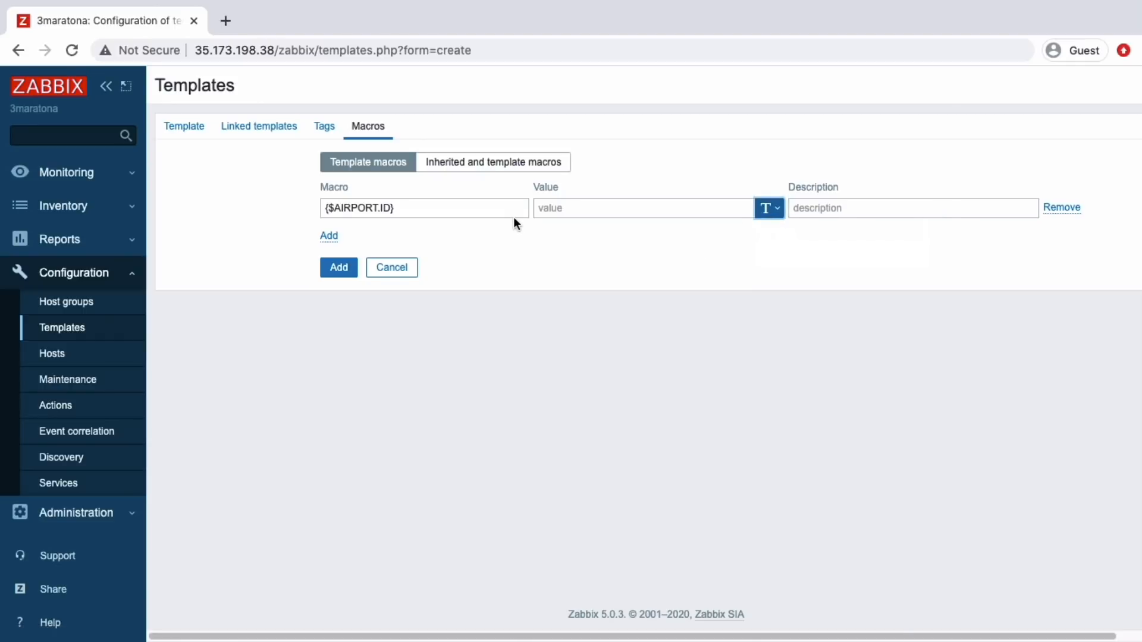
pyautogui.click(182, 127)
pyautogui.click(340, 364)
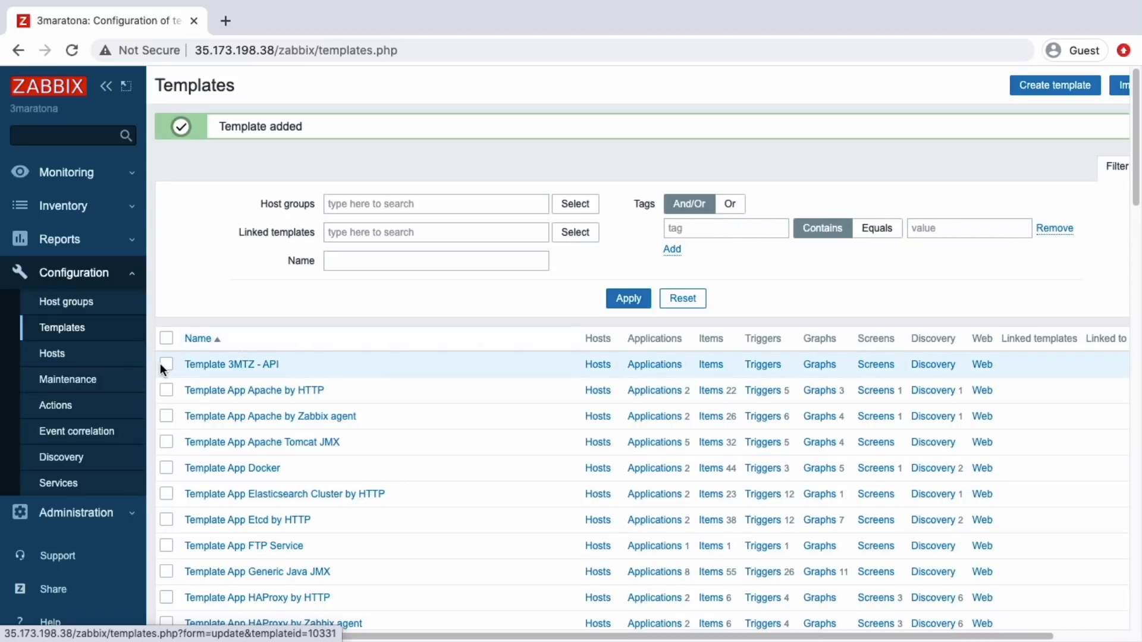
# Step: Link Template 3MTZ - API to the Aeroporto Brasil host, save the host and open its items
pyautogui.click(52, 353)
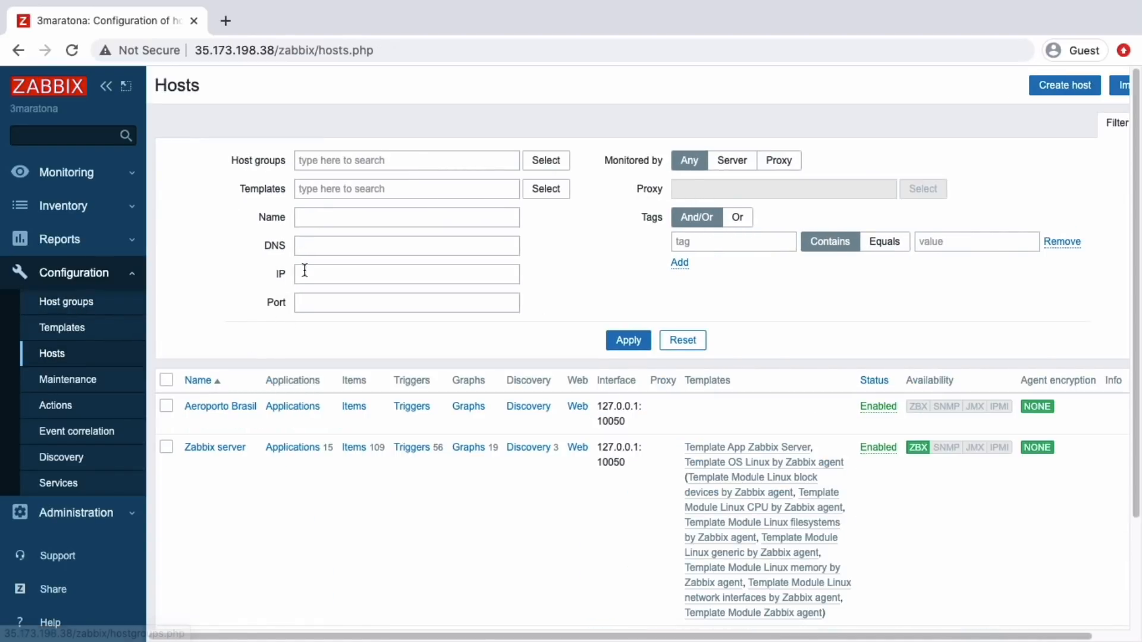
pyautogui.click(215, 411)
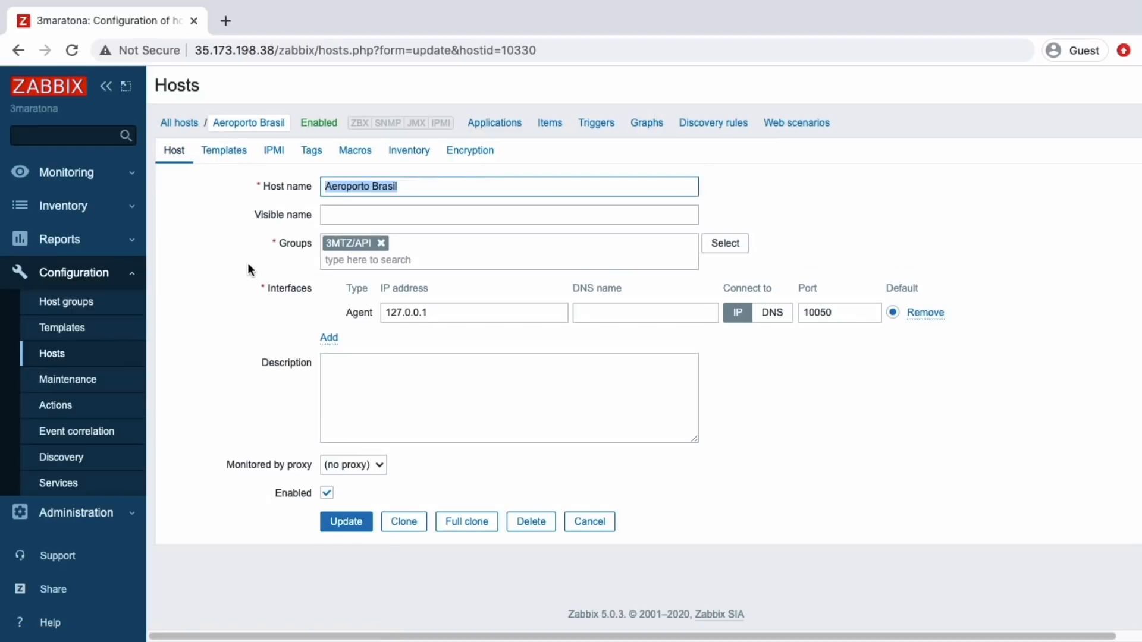
pyautogui.click(230, 151)
pyautogui.click(330, 230)
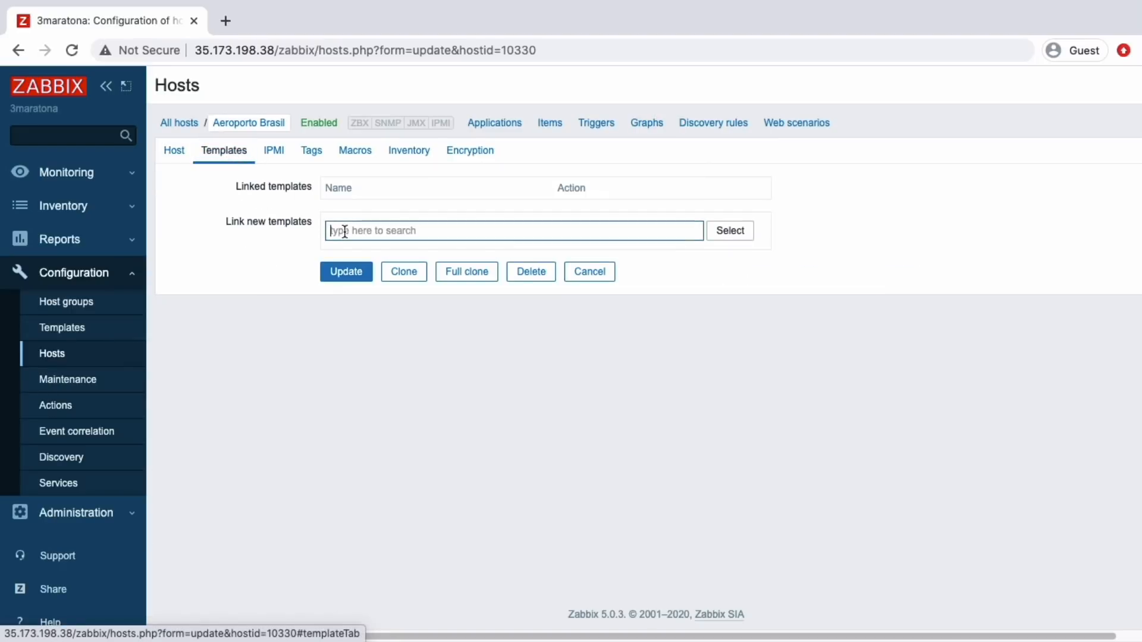
pyautogui.write('3MTZ')
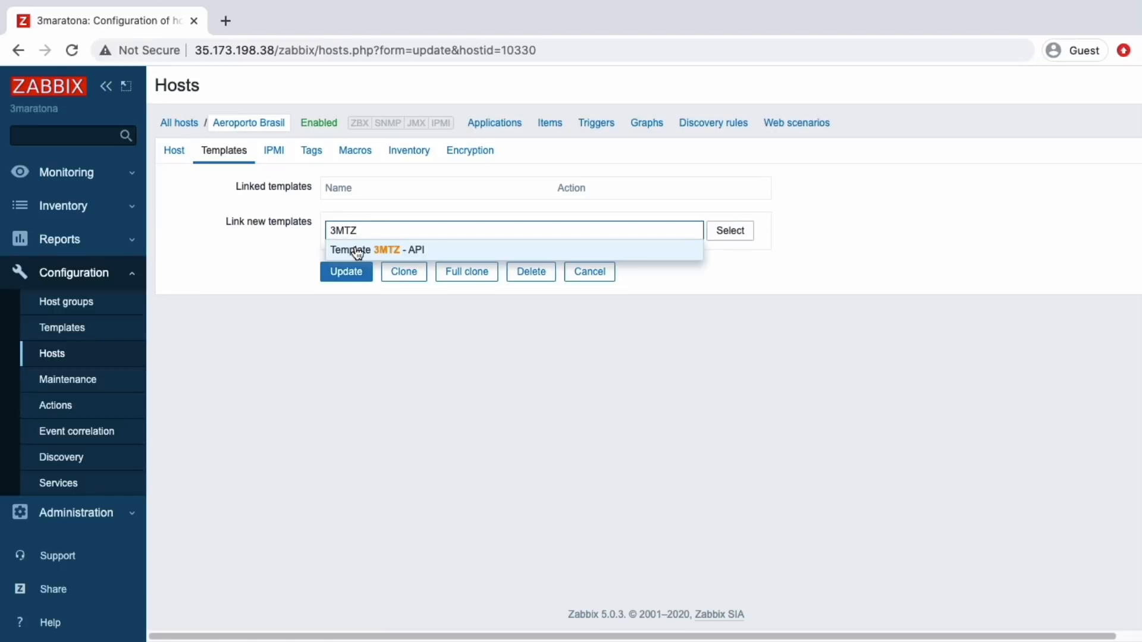
pyautogui.click(355, 250)
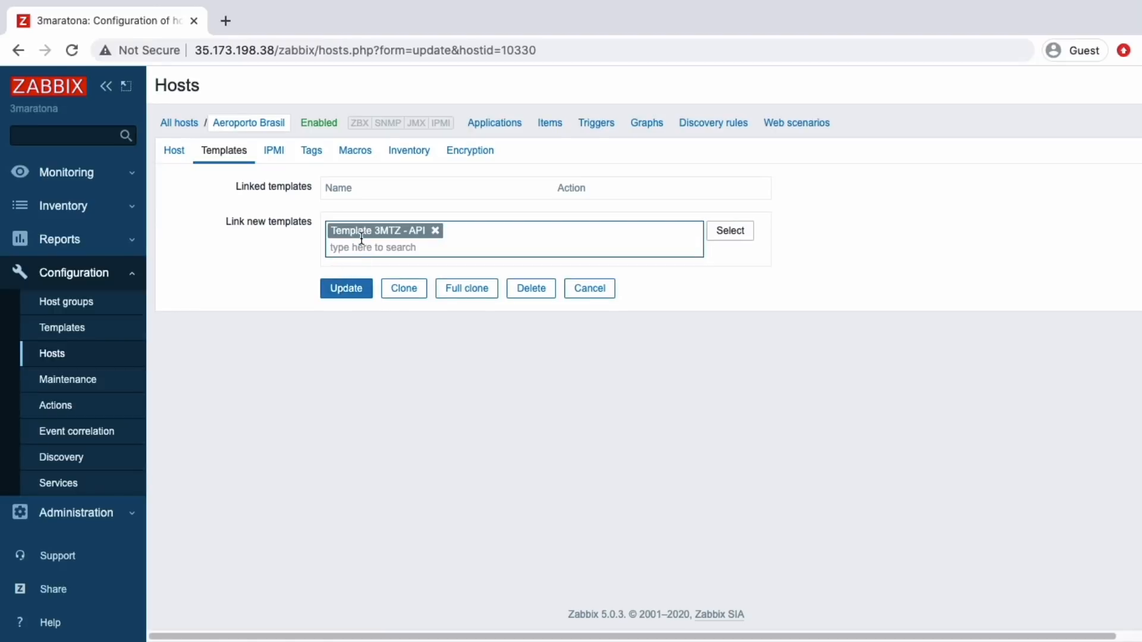
pyautogui.click(346, 288)
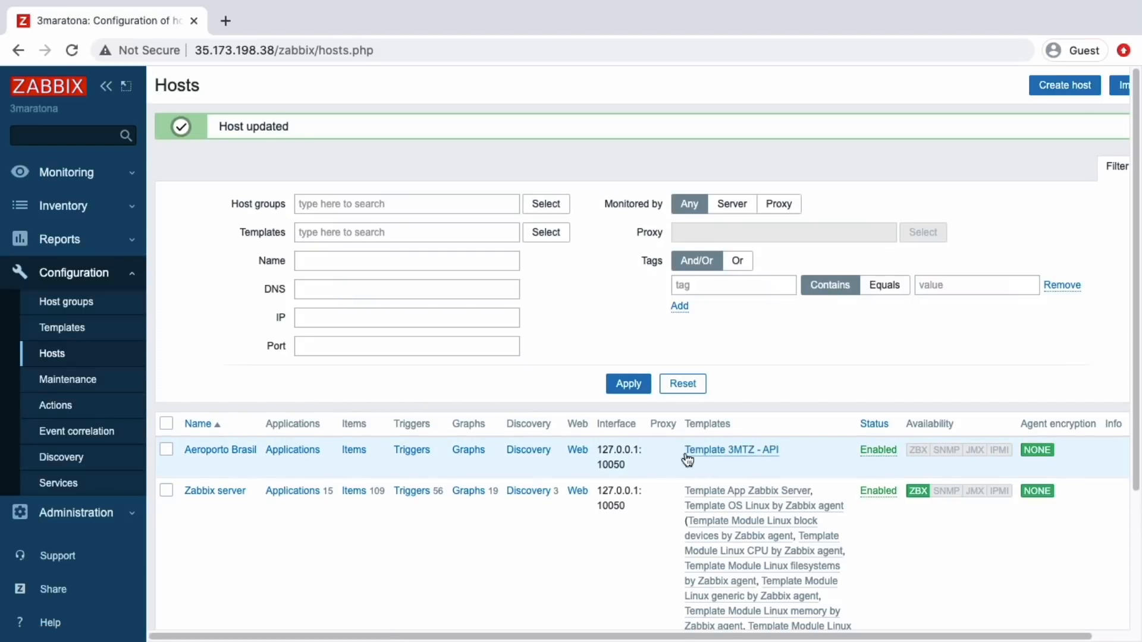
pyautogui.click(352, 453)
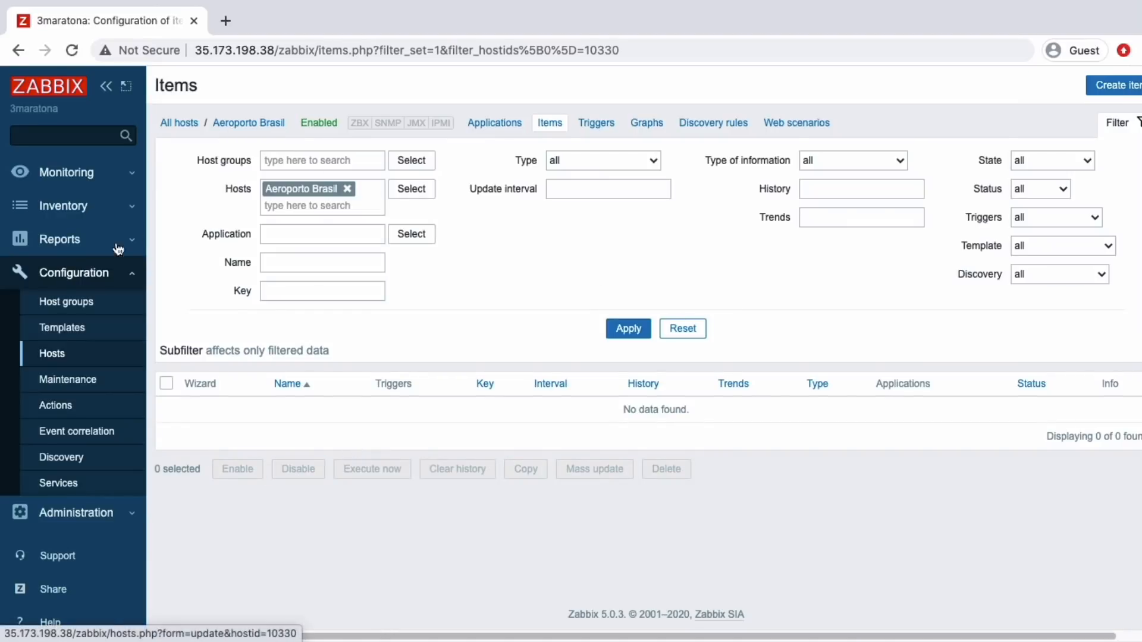
# Step: Start a new item in Template 3MTZ - API and collapse the side navigation
pyautogui.click(57, 329)
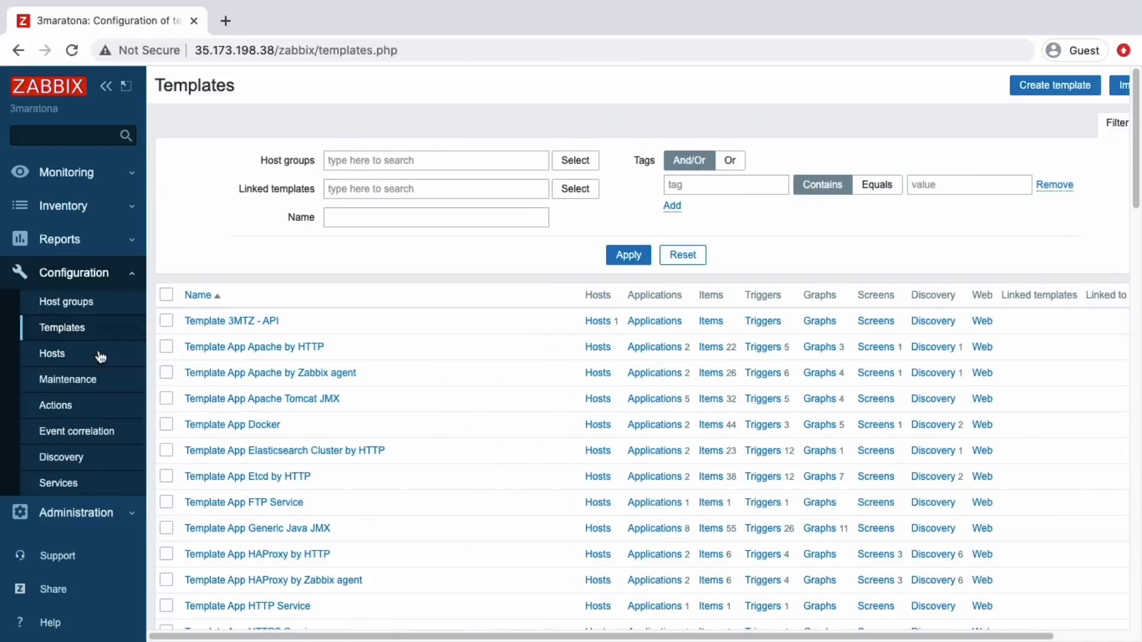
pyautogui.click(718, 324)
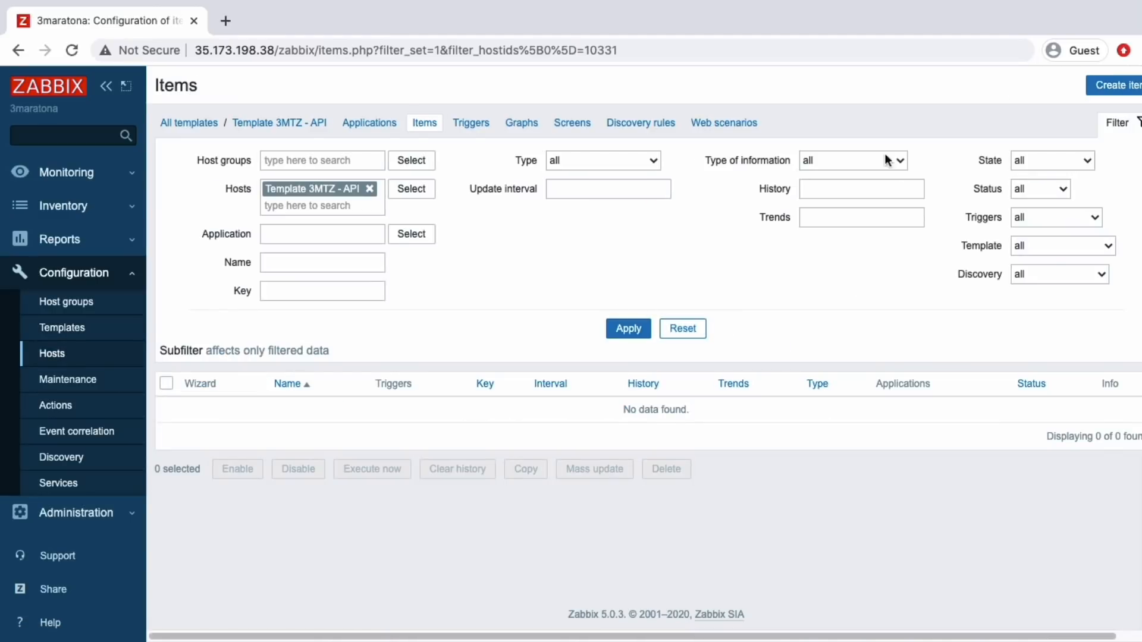
pyautogui.click(1116, 86)
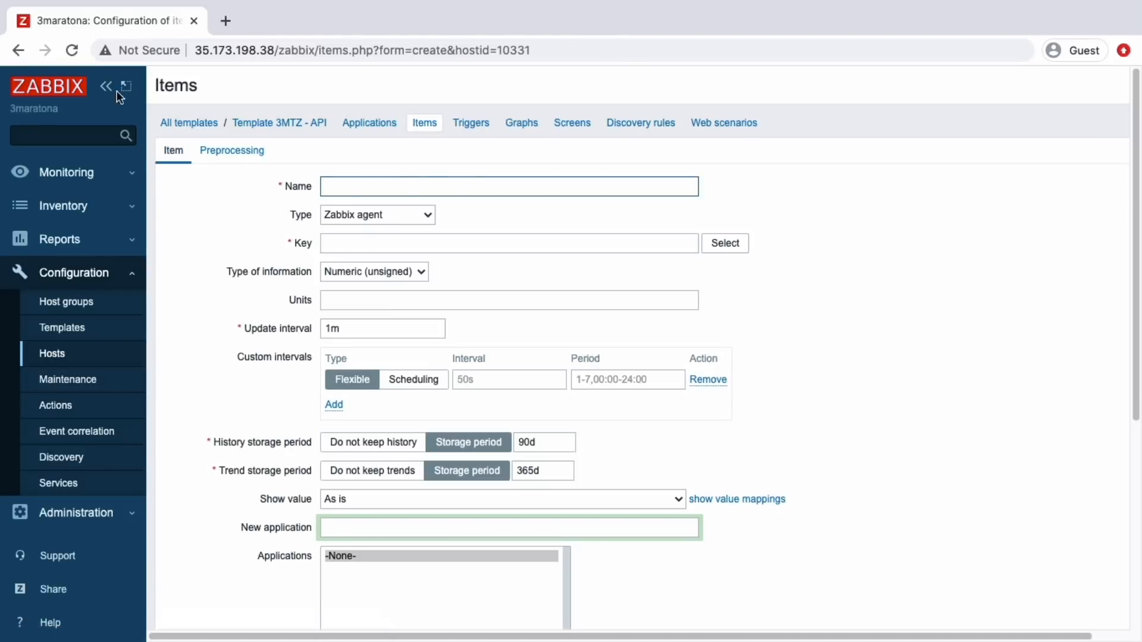
pyautogui.click(106, 86)
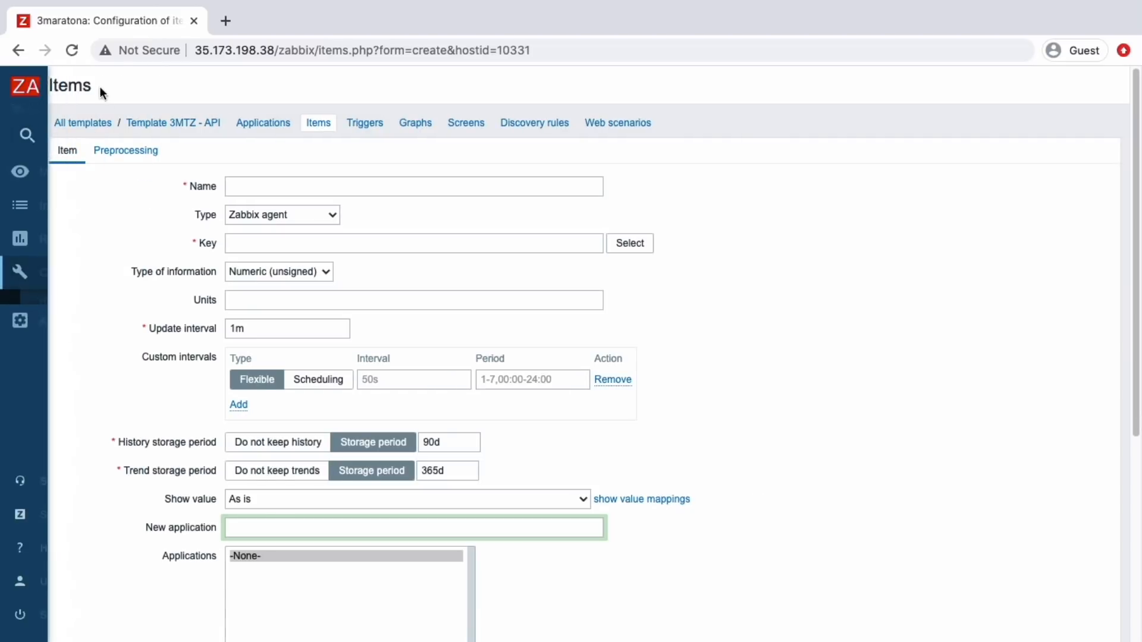
# Step: Name the new item Lista de Kiosks
pyautogui.click(236, 185)
pyautogui.scroll(-1, 251, 233)
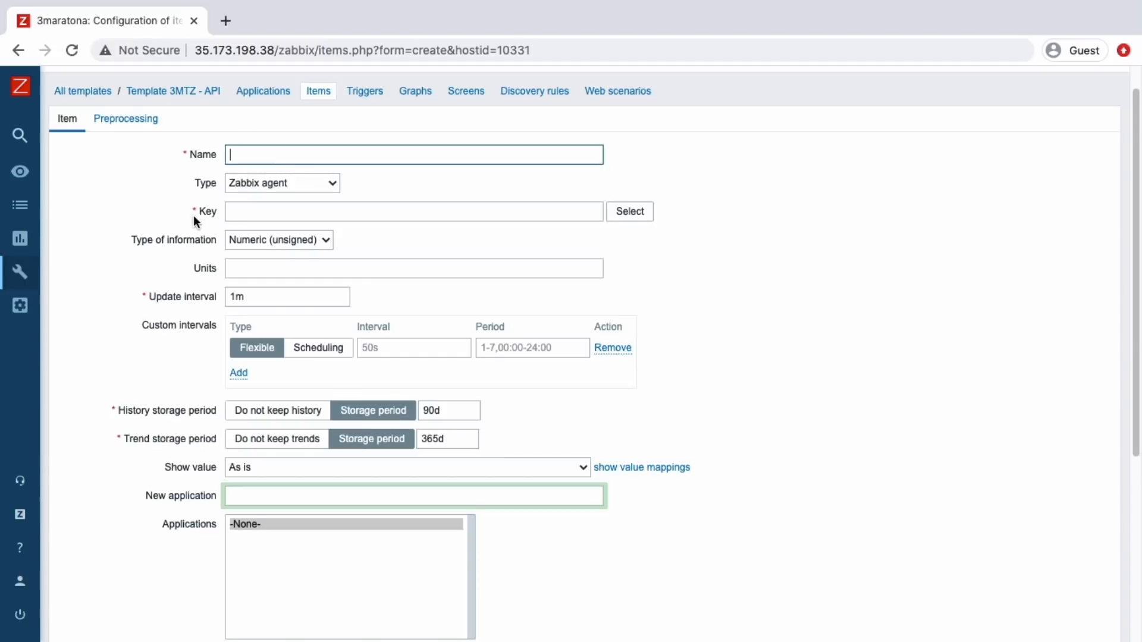
pyautogui.click(226, 211)
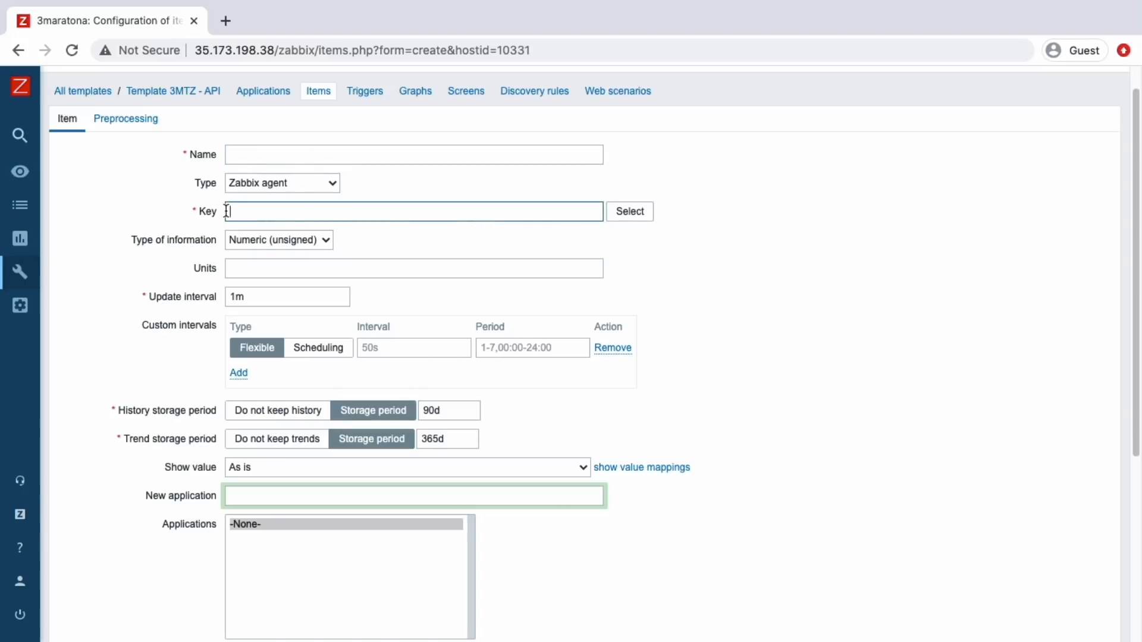
pyautogui.click(310, 156)
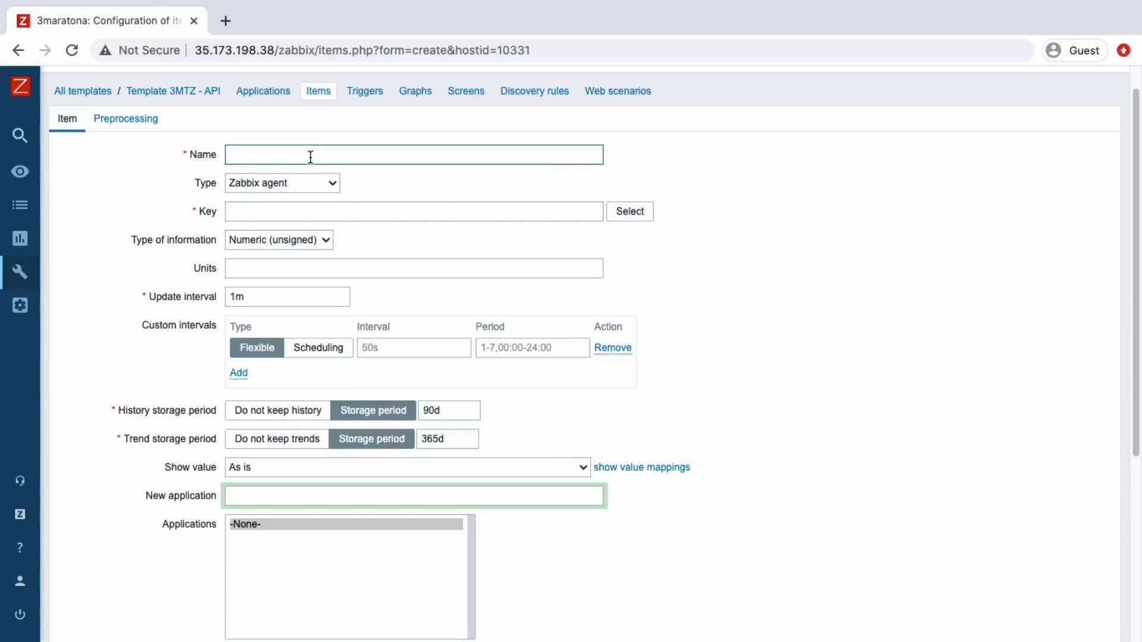
pyautogui.write('Informacoes')
pyautogui.hotkey('ctrl', 'a')
pyautogui.write('Lista de kiosks')
pyautogui.press('BackSpace')
pyautogui.press('BackSpace')
pyautogui.press('BackSpace')
pyautogui.press('BackSpace')
pyautogui.press('BackSpace')
pyautogui.press('BackSpace')
pyautogui.write('Kiosks')
# Step: Set the item's type to HTTP agent and its key to lista.kiosks
pyautogui.click(269, 184)
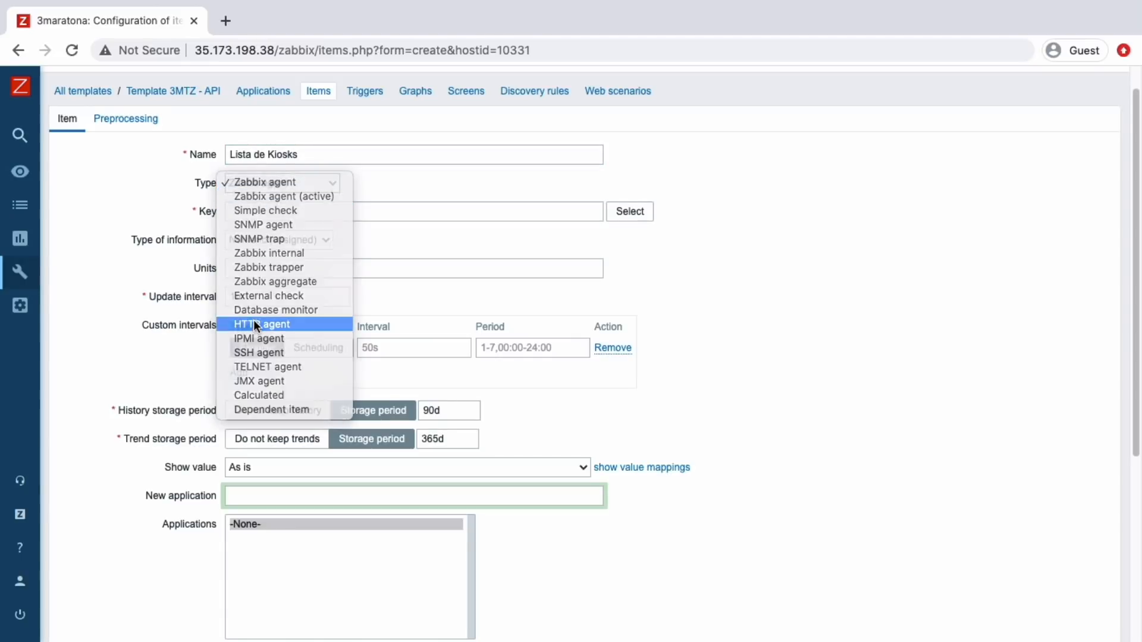
pyautogui.click(254, 324)
pyautogui.click(237, 213)
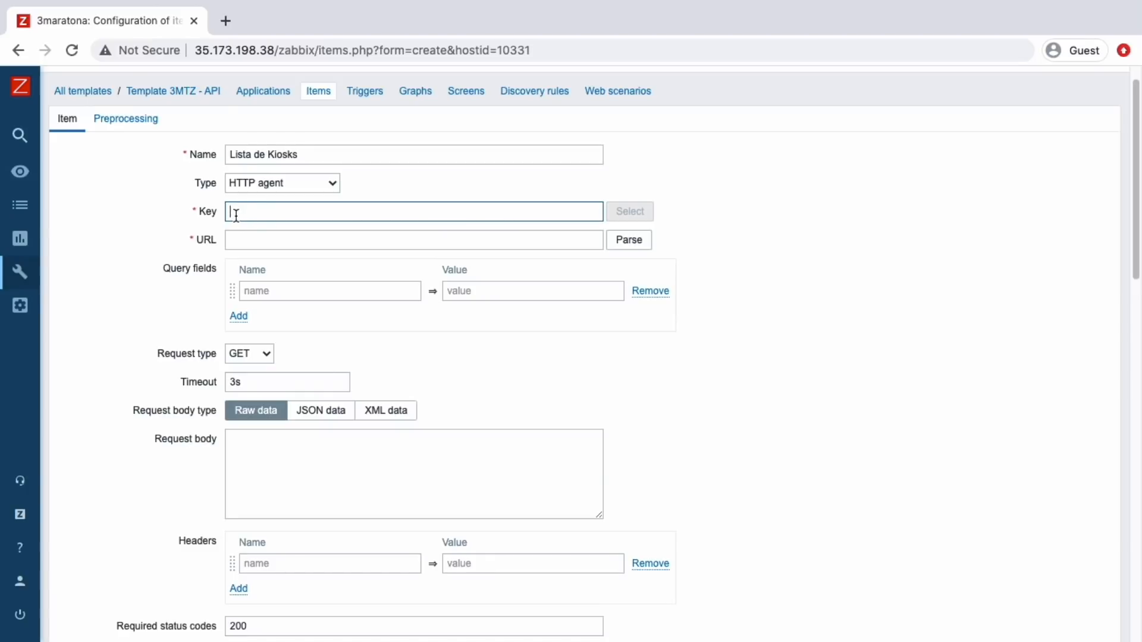
pyautogui.write('lista.kiosks')
pyautogui.click(253, 241)
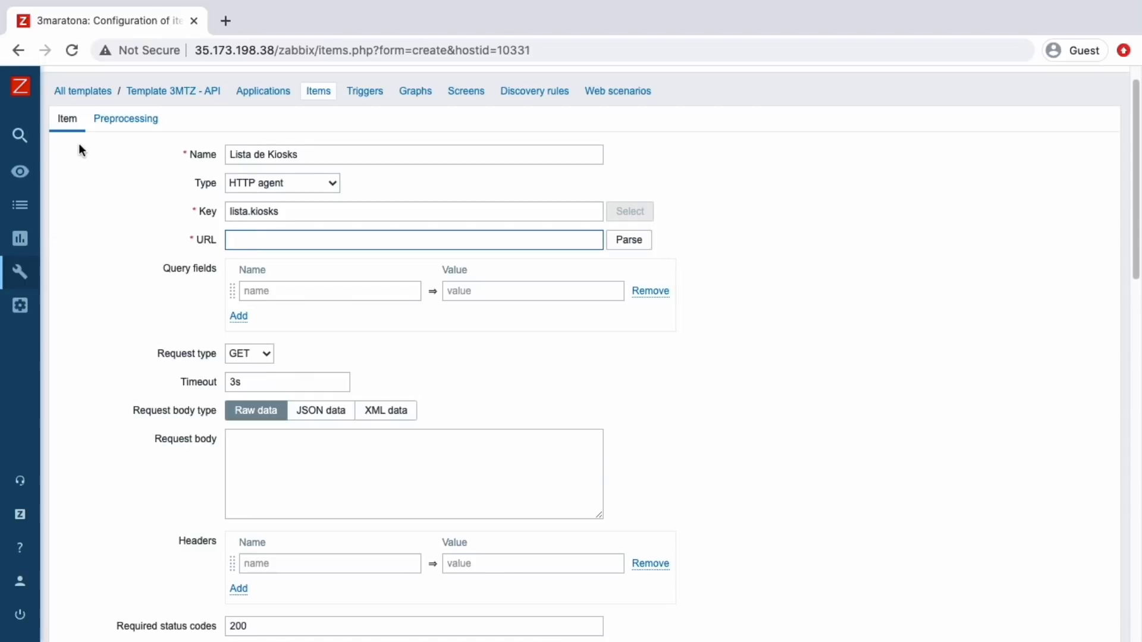
pyautogui.moveTo(16, 312)
pyautogui.click(65, 510)
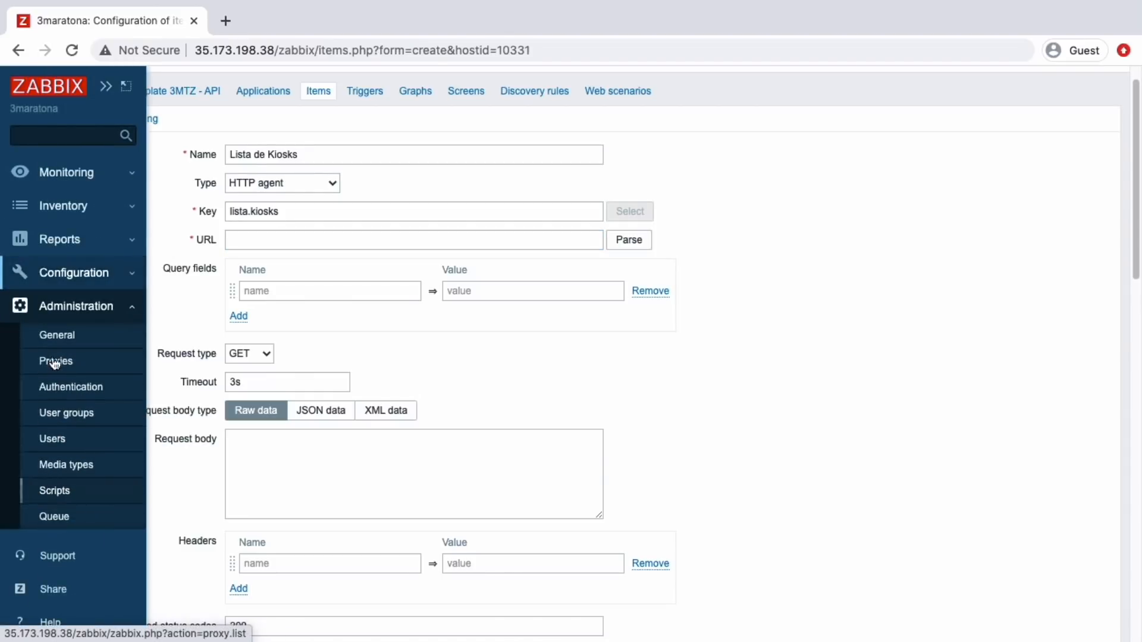
pyautogui.keyDown('super'); pyautogui.click(53, 335); pyautogui.keyUp('super')
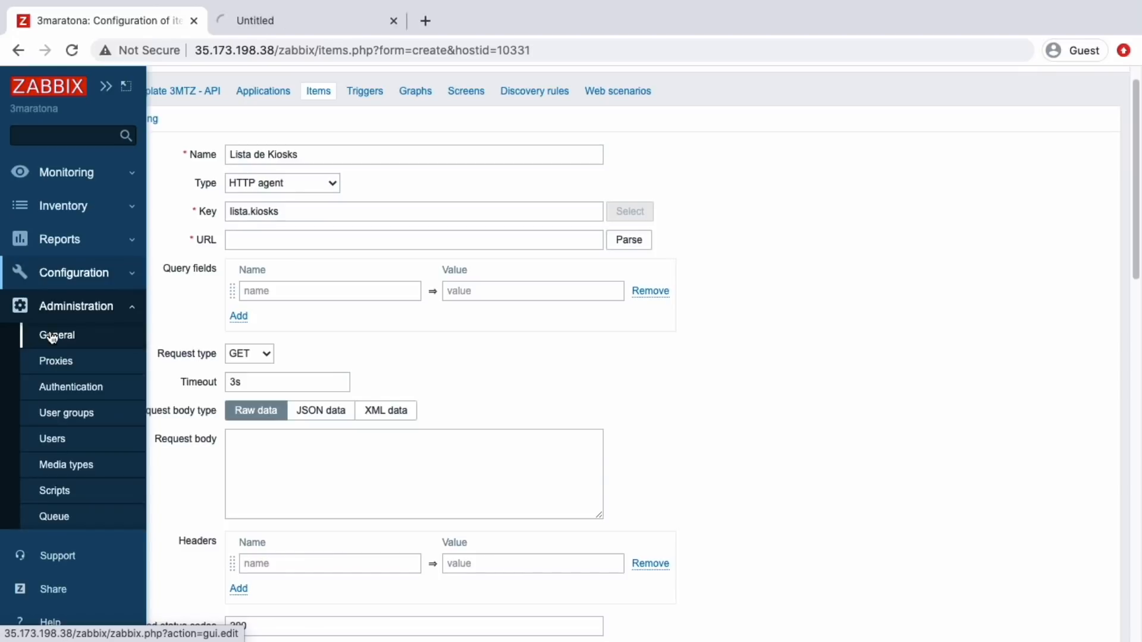
pyautogui.click(256, 8)
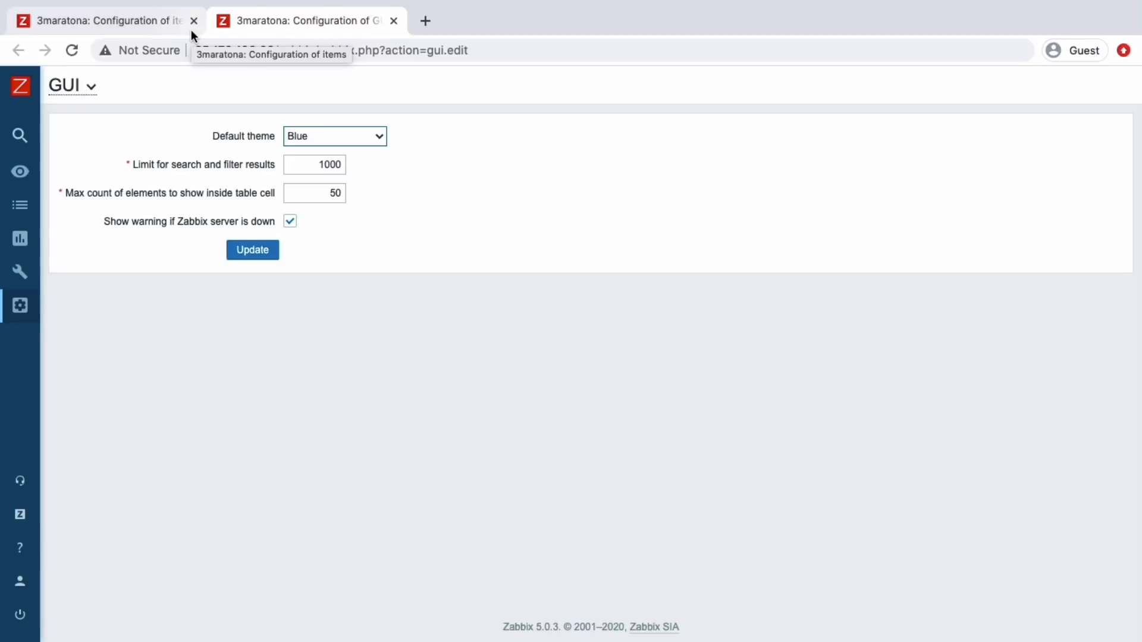
pyautogui.click(90, 98)
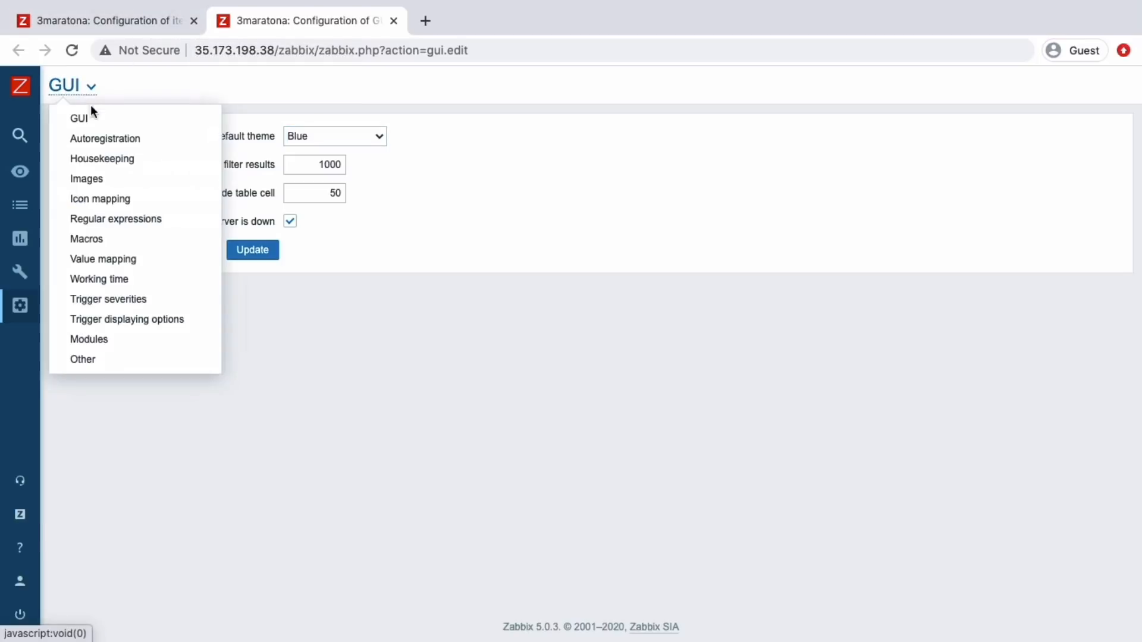
pyautogui.click(86, 239)
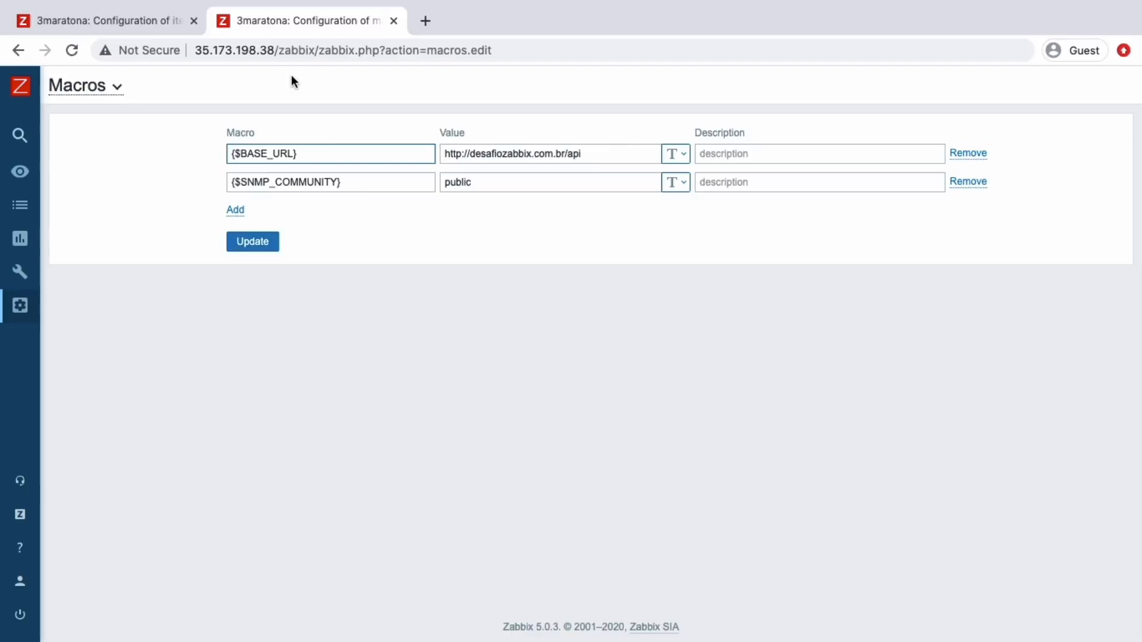
pyautogui.moveTo(469, 154); pyautogui.dragTo(395, 149)
pyautogui.press('BackSpace')
pyautogui.click(271, 246)
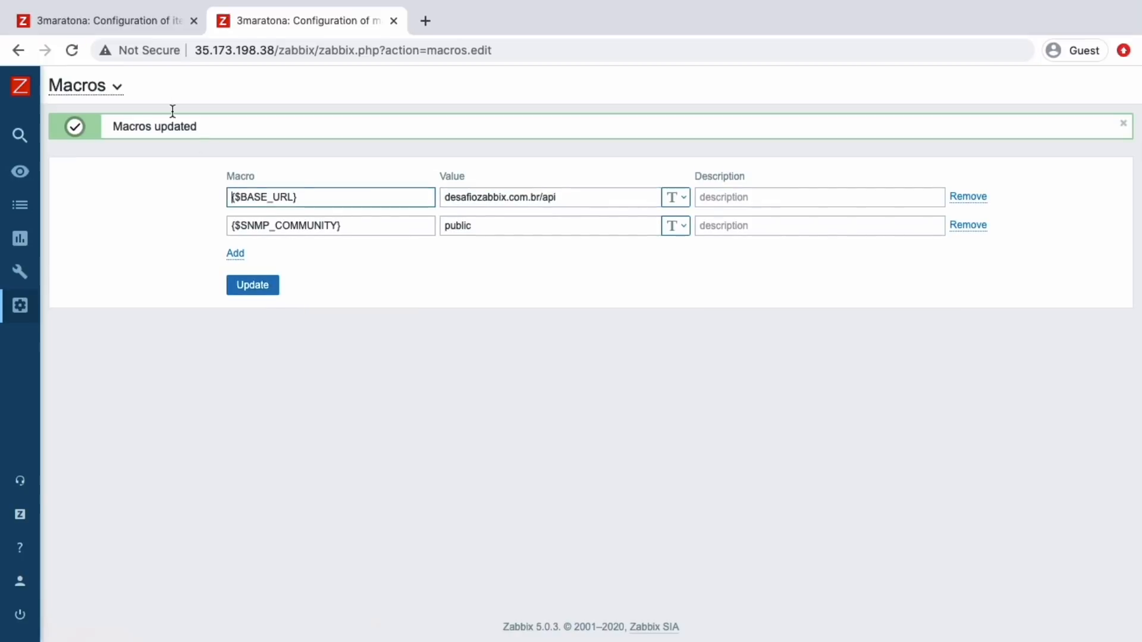
pyautogui.click(108, 26)
pyautogui.click(255, 237)
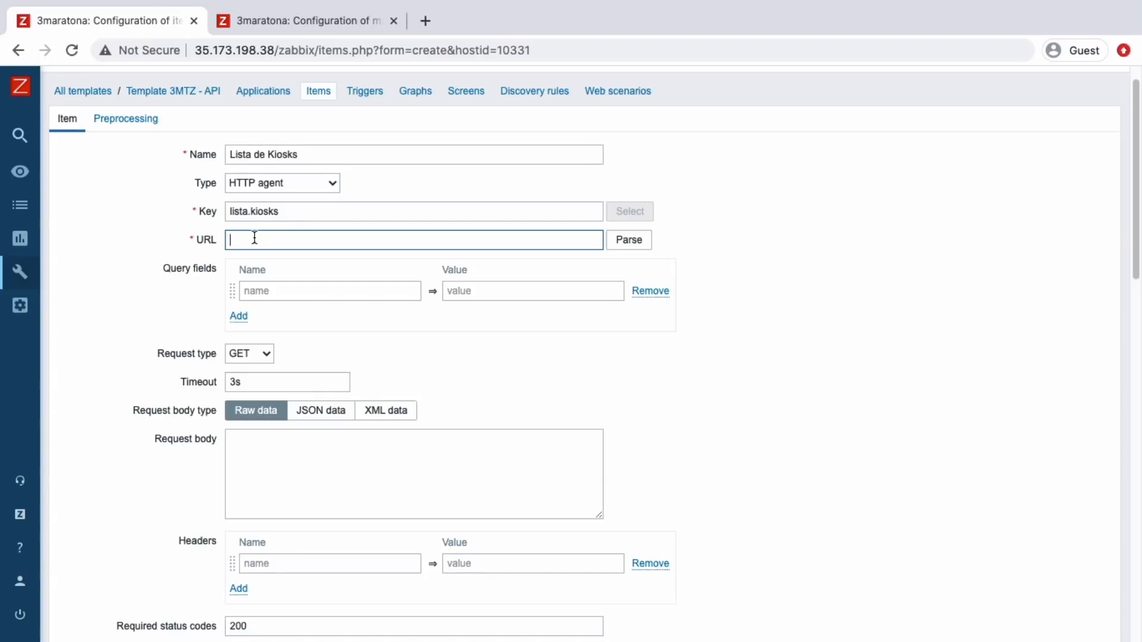
pyautogui.write('http://{$BASE_URL}/airports/{$AIRPORT')
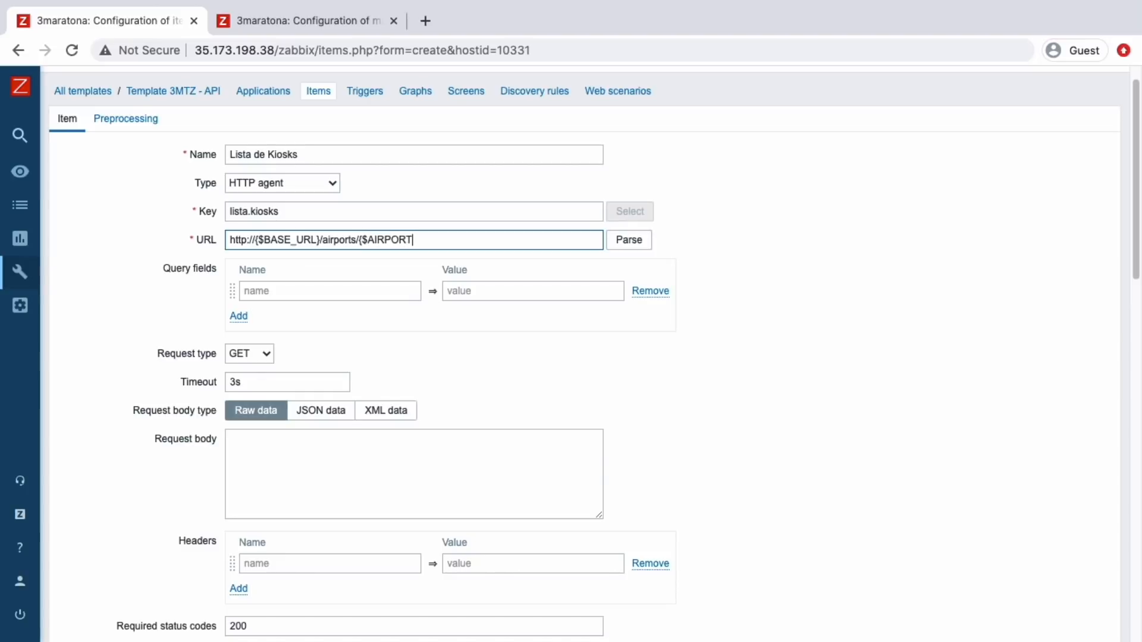
pyautogui.write('.ID}')
pyautogui.write('kiosks')
# Step: Compare the item's URL with the /airports/id/kiosks request in Postman and return to the Zabbix item form
pyautogui.tripleClick(275, 236)
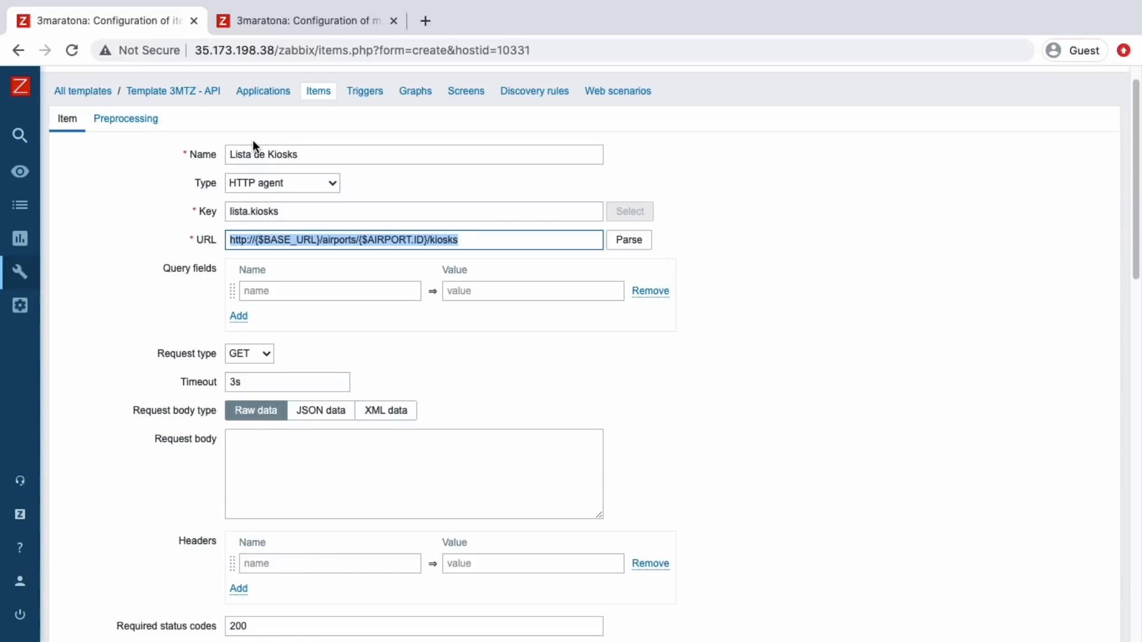
pyautogui.hotkey('ctrl', 'Right')
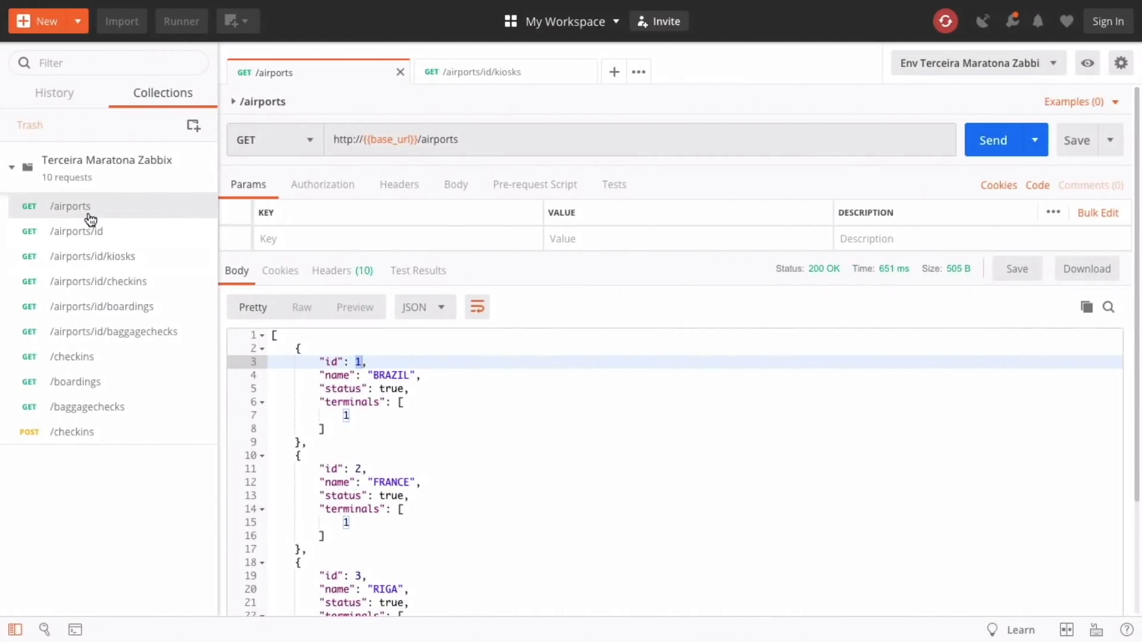
pyautogui.click(97, 262)
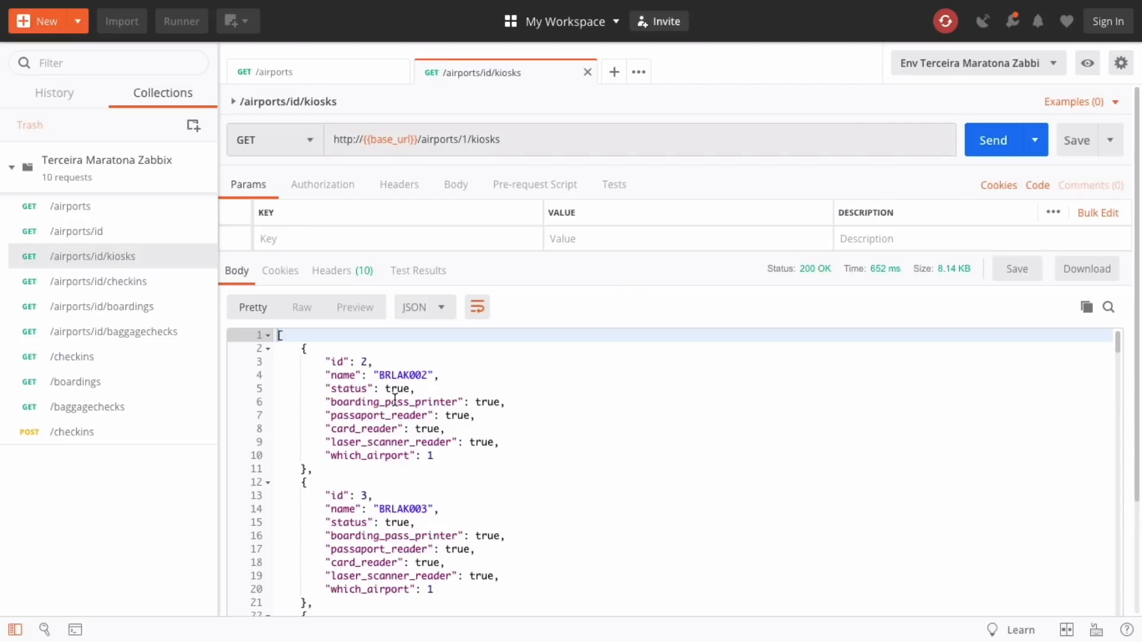
pyautogui.hotkey('ctrl', 'Left')
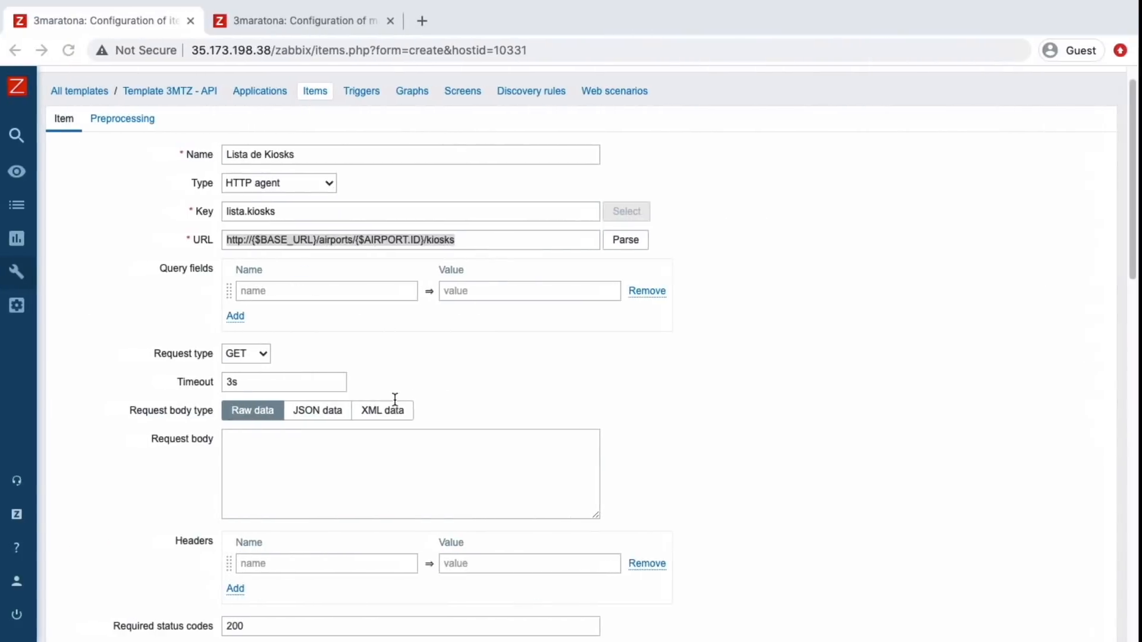
# Step: Review the HTTP request types, keep GET, and set the item's timeout to 5s
pyautogui.scroll(-5, 386, 364)
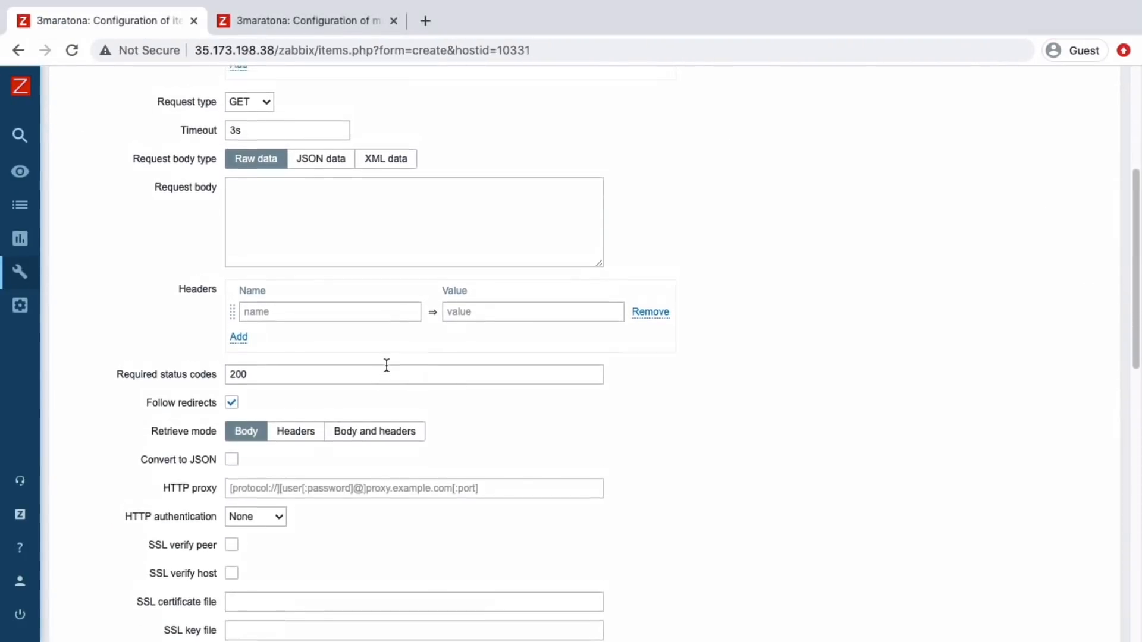
pyautogui.scroll(4, 385, 365)
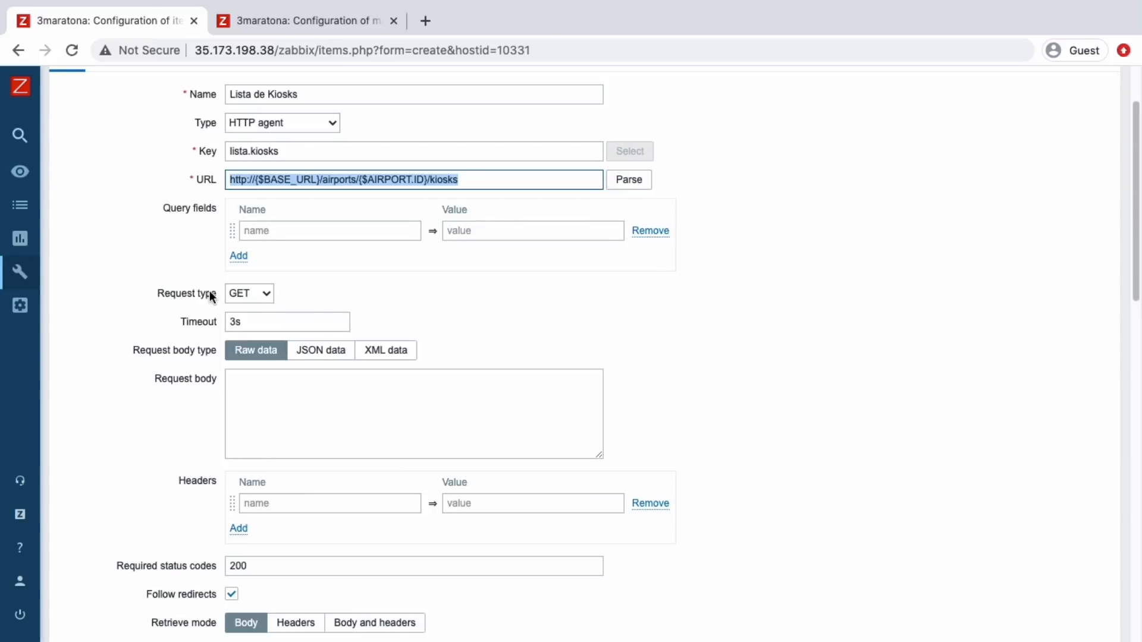
pyautogui.click(248, 293)
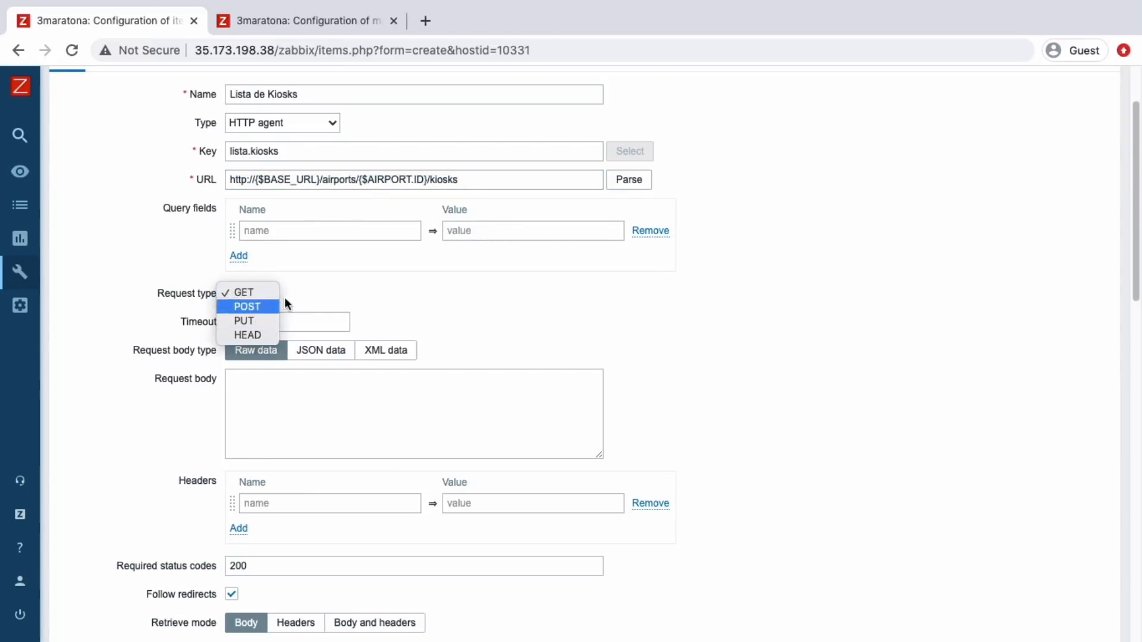
pyautogui.click(291, 291)
pyautogui.click(249, 320)
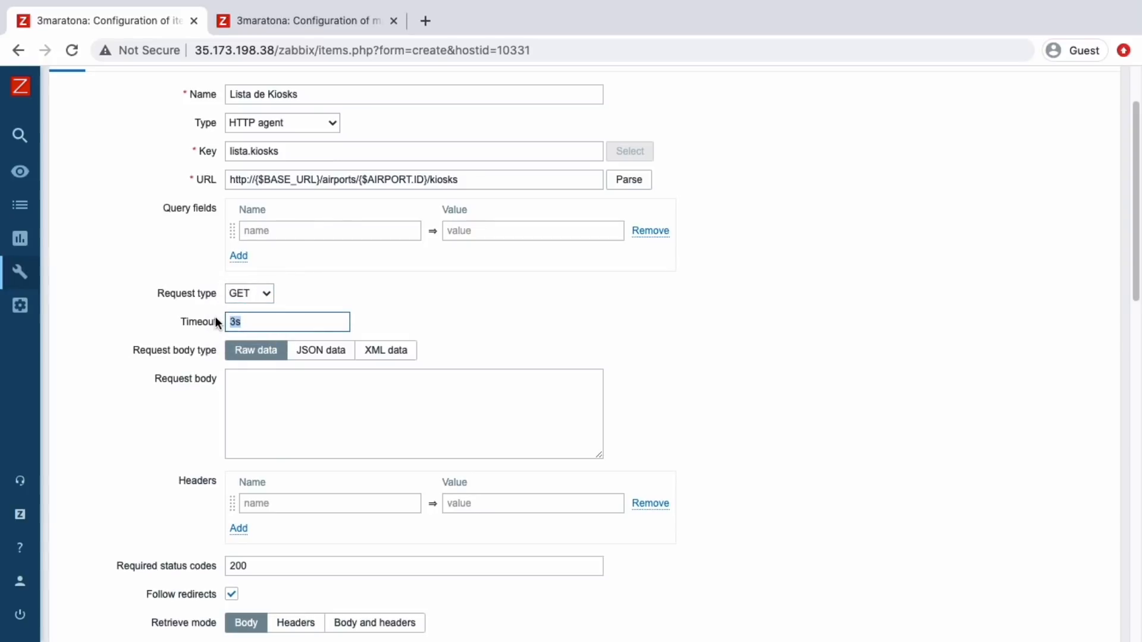
pyautogui.write('5s')
pyautogui.click(348, 283)
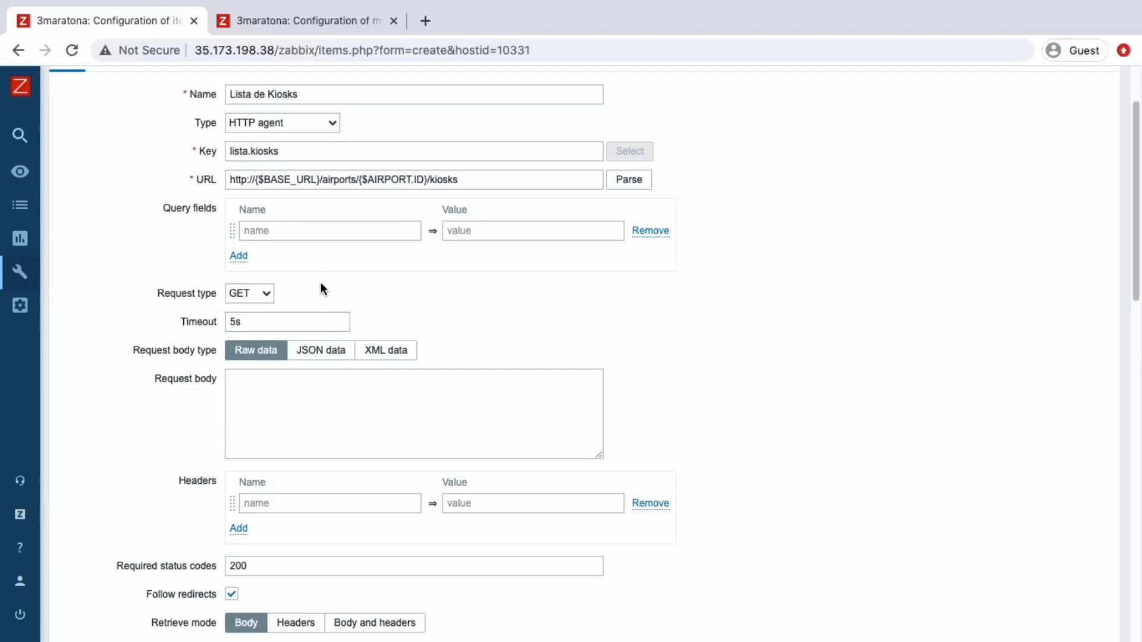
# Step: Leave the request body empty and the required status code at 200, and disable following redirects
pyautogui.click(290, 380)
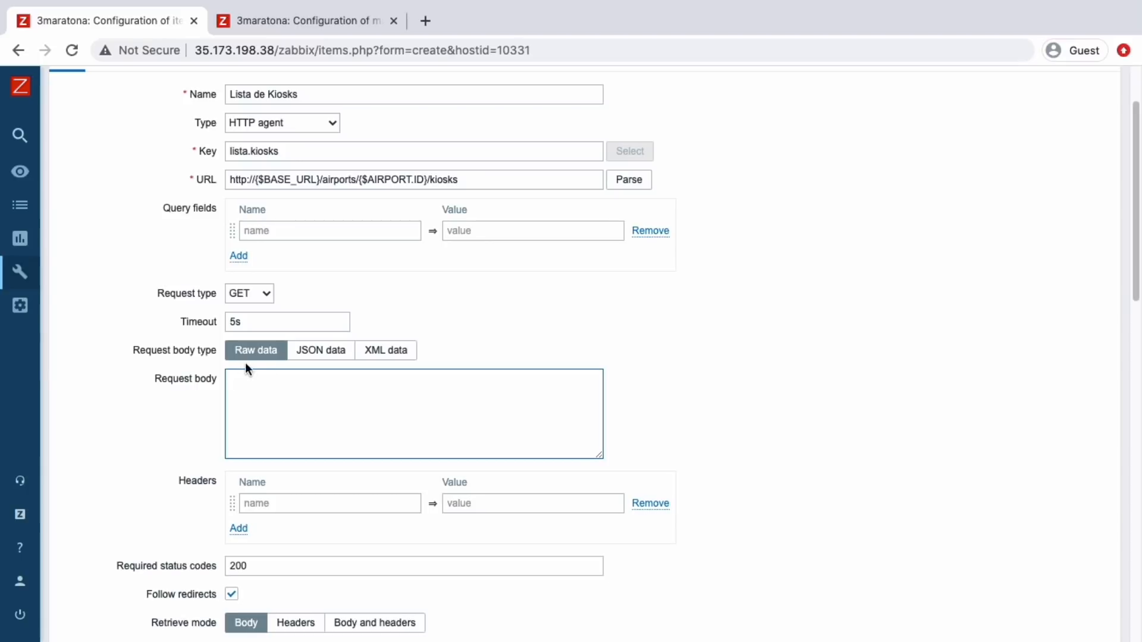
pyautogui.scroll(-3, 258, 356)
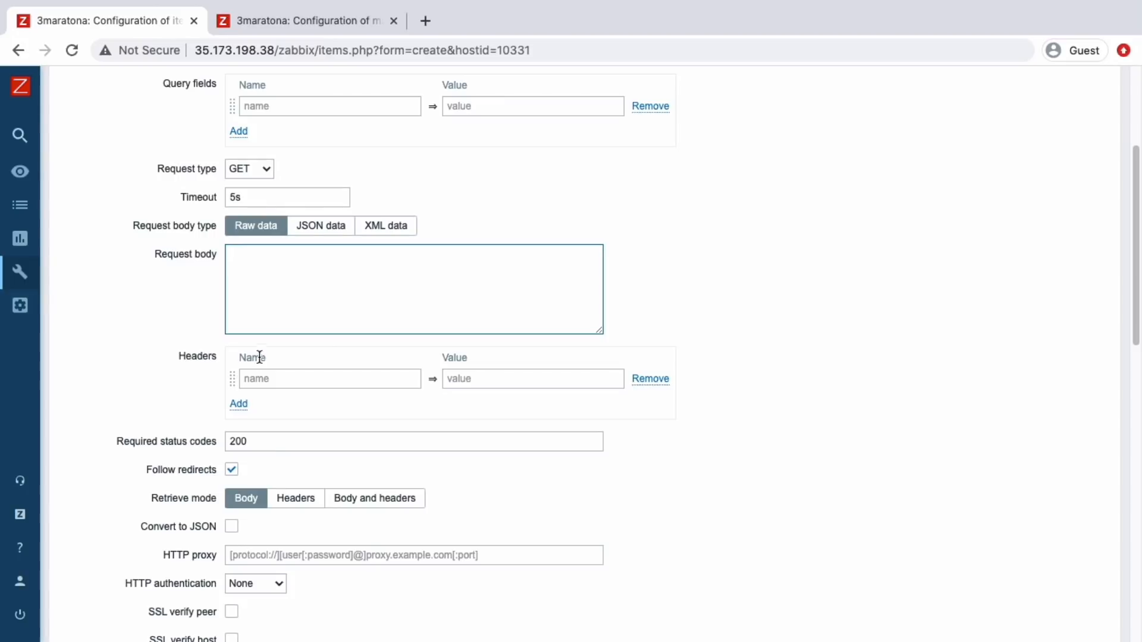
pyautogui.click(277, 443)
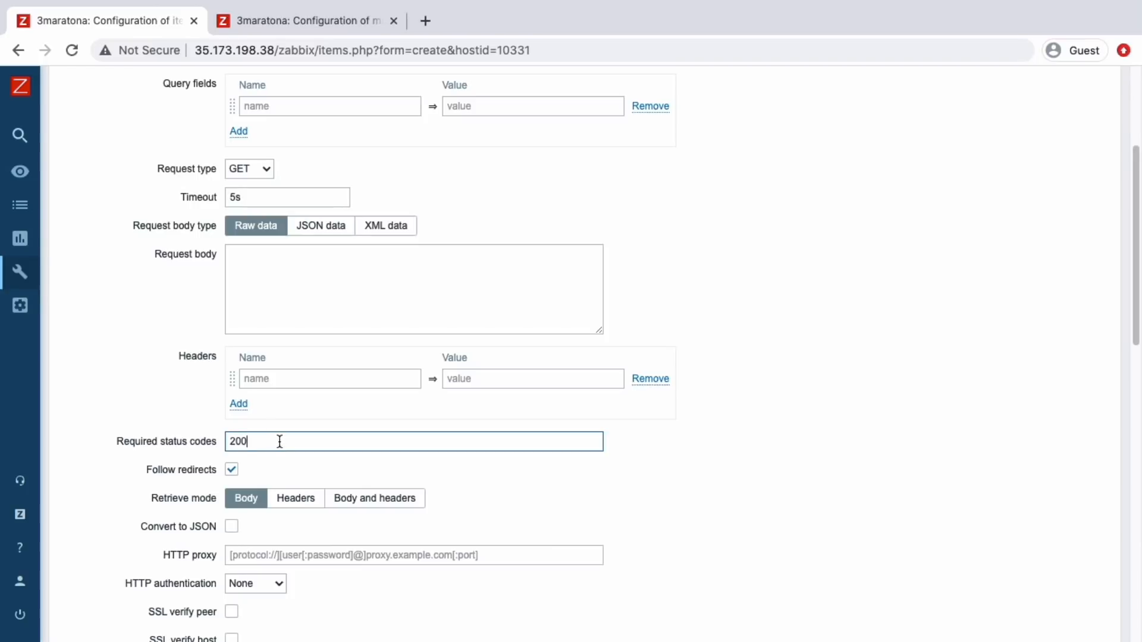
pyautogui.scroll(-1, 243, 469)
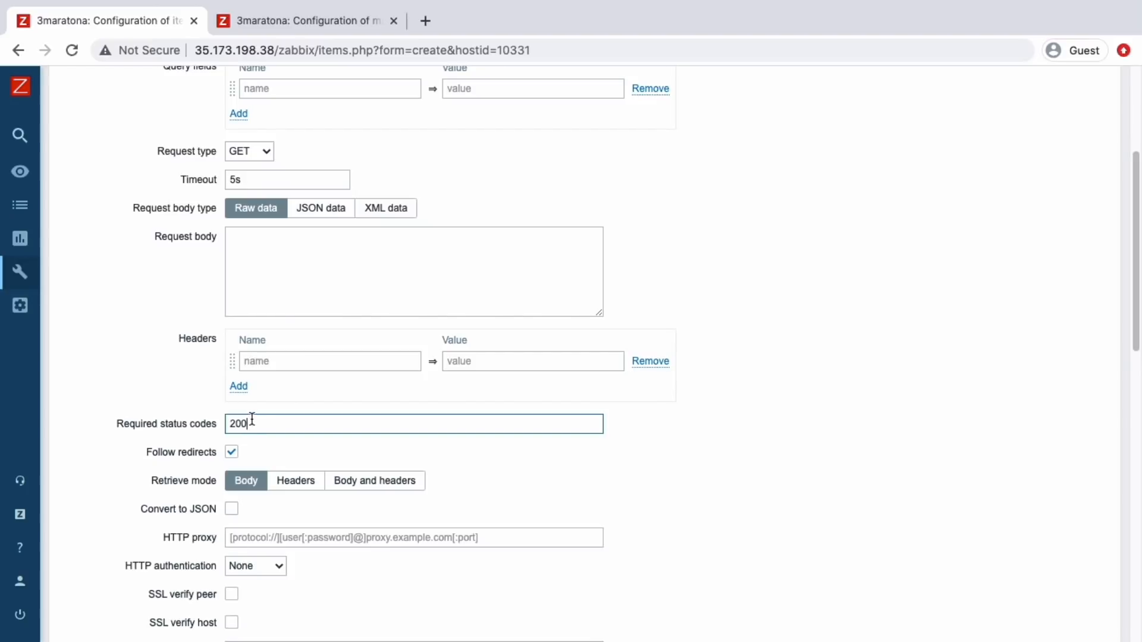
pyautogui.moveTo(257, 427); pyautogui.dragTo(220, 422)
pyautogui.click(230, 453)
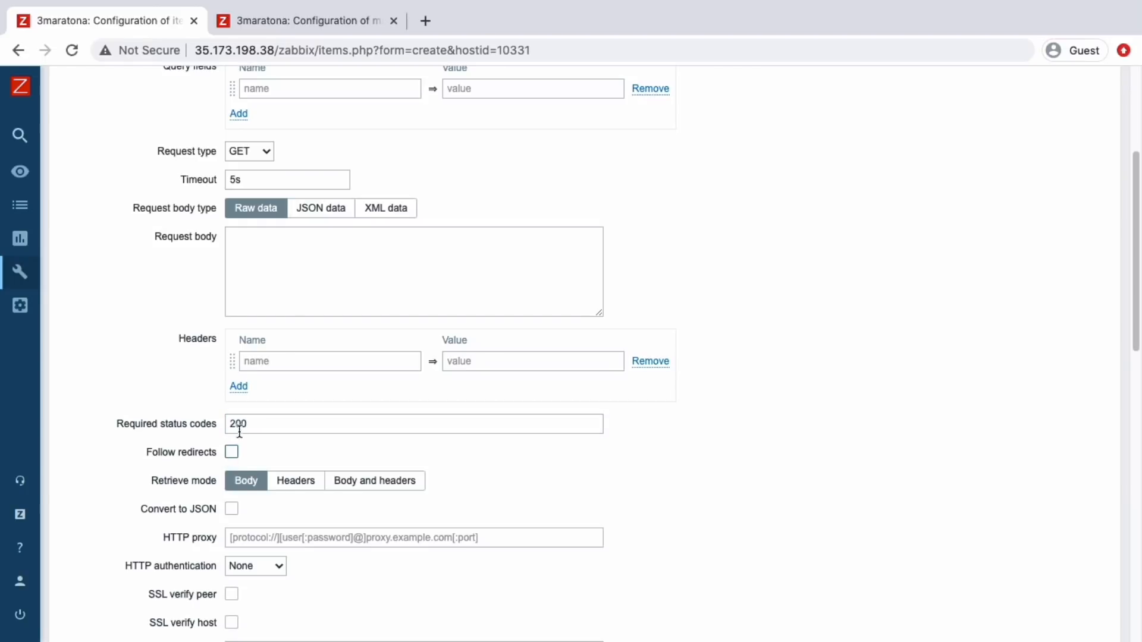
# Step: Enter Aeroporto as the item's new application, leaving the authentication, SSL and storage settings at their defaults
pyautogui.scroll(-5, 244, 428)
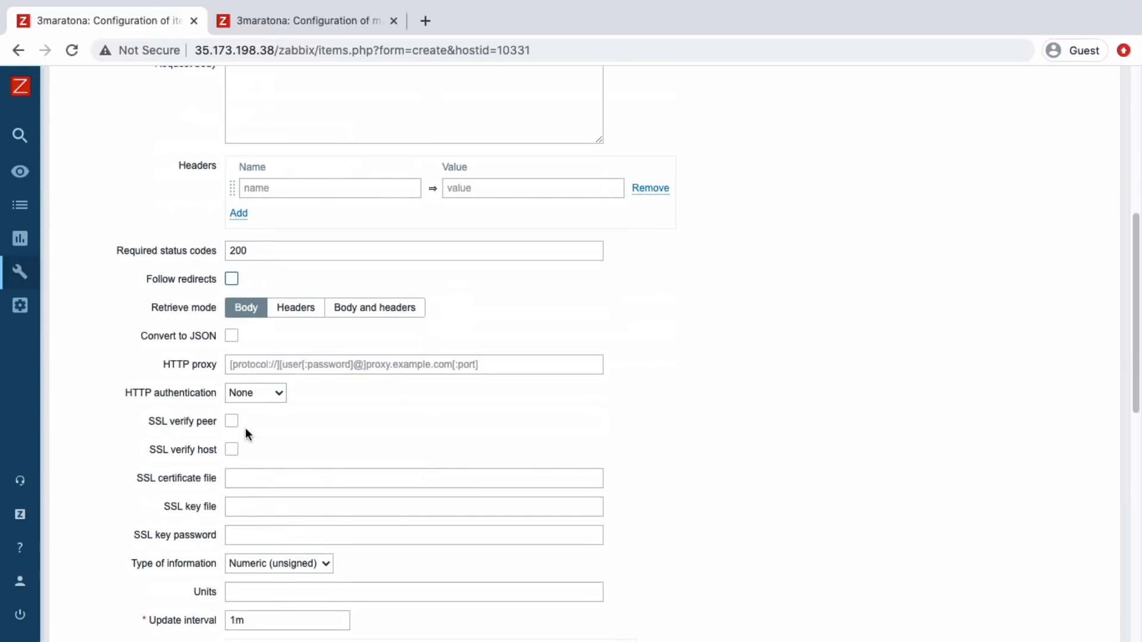
pyautogui.scroll(-1, 245, 429)
pyautogui.scroll(-10, 232, 356)
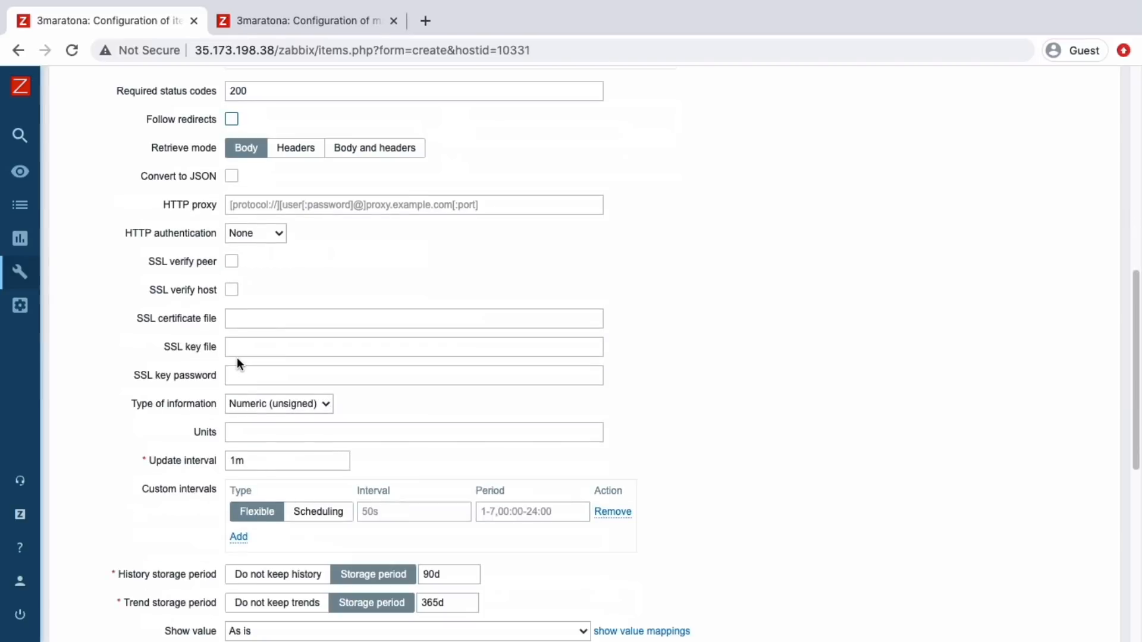
pyautogui.click(236, 420)
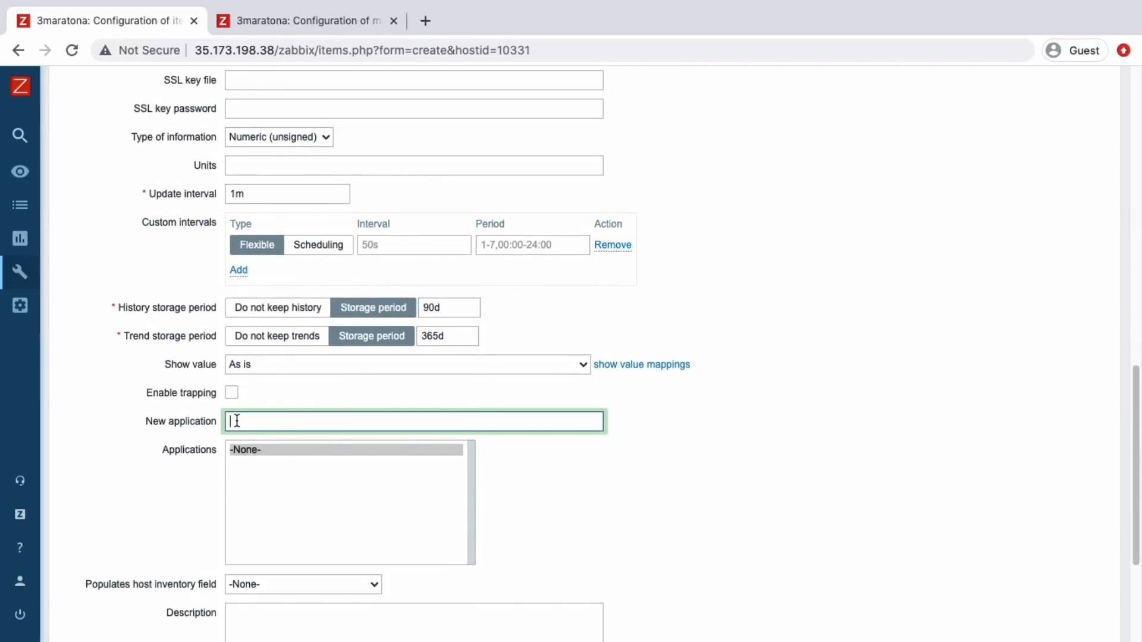
pyautogui.write('Aeroporto')
pyautogui.hotkey('ctrl', 'a')
pyautogui.write('Aeroporto')
pyautogui.scroll(-3, 252, 450)
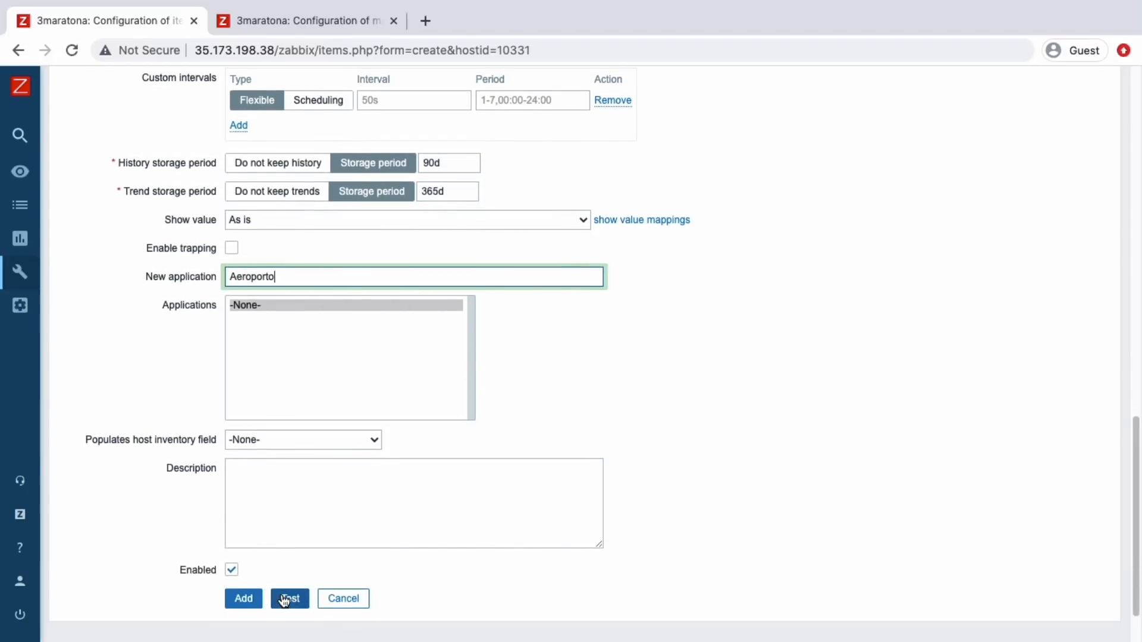
# Step: Test the item by getting its value with {$AIRPORT.ID} set to 1, and close the test dialog
pyautogui.click(285, 600)
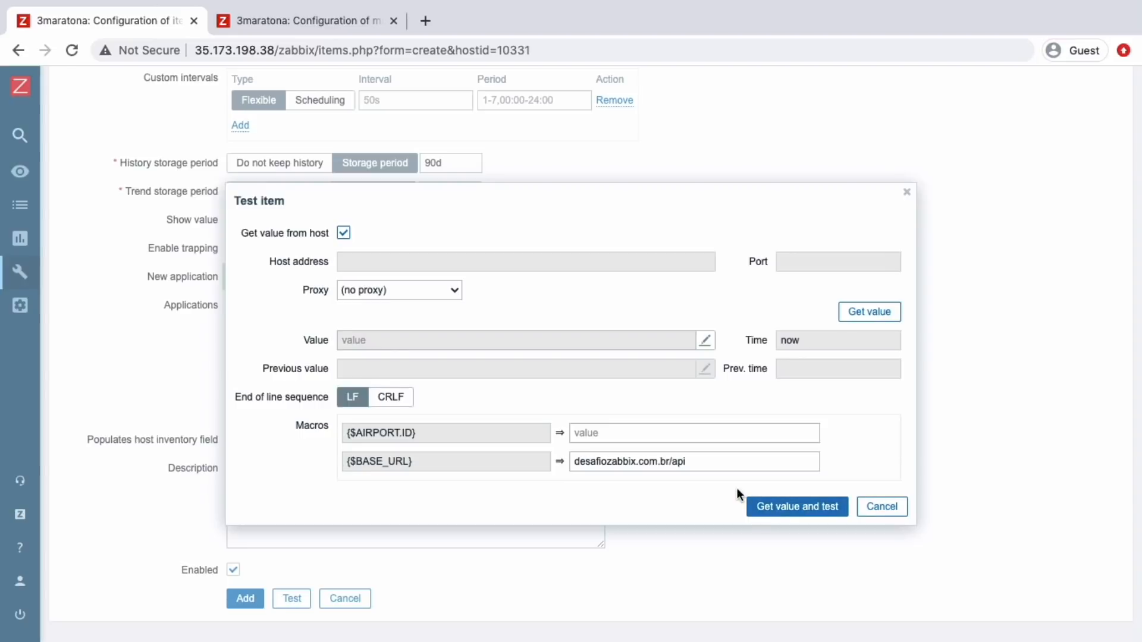
pyautogui.click(648, 433)
pyautogui.write('1')
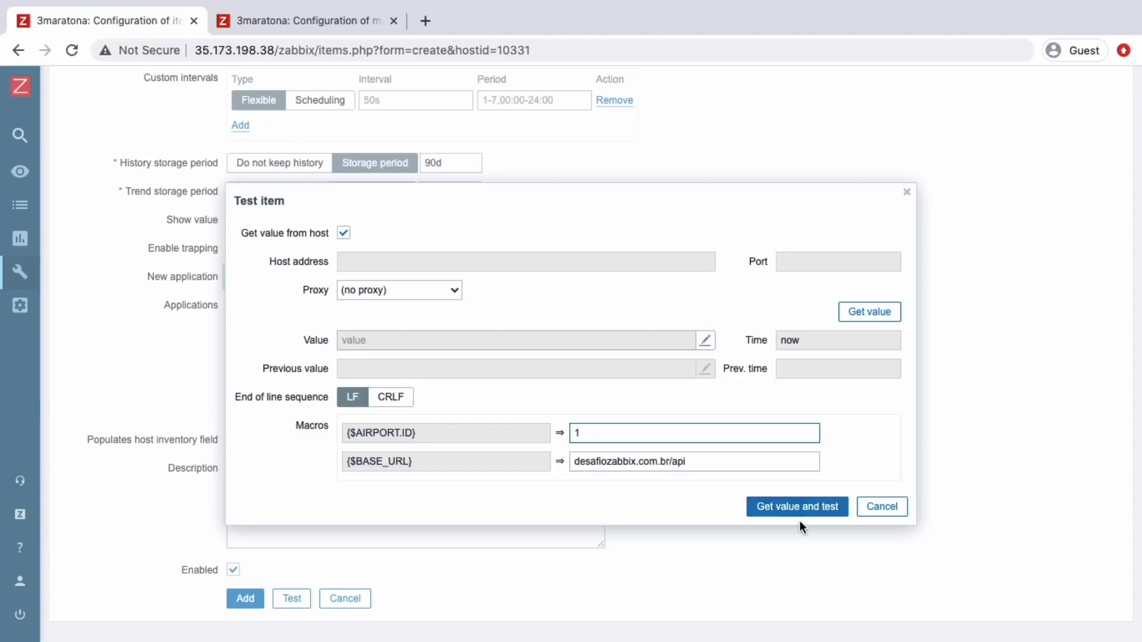
pyautogui.click(860, 320)
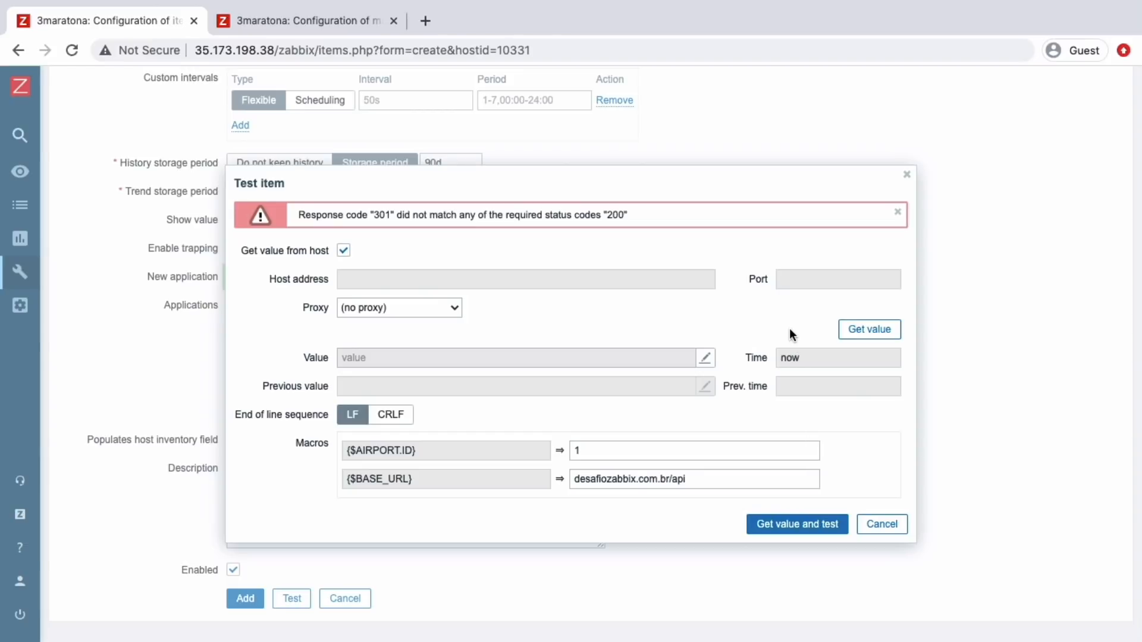
pyautogui.click(866, 522)
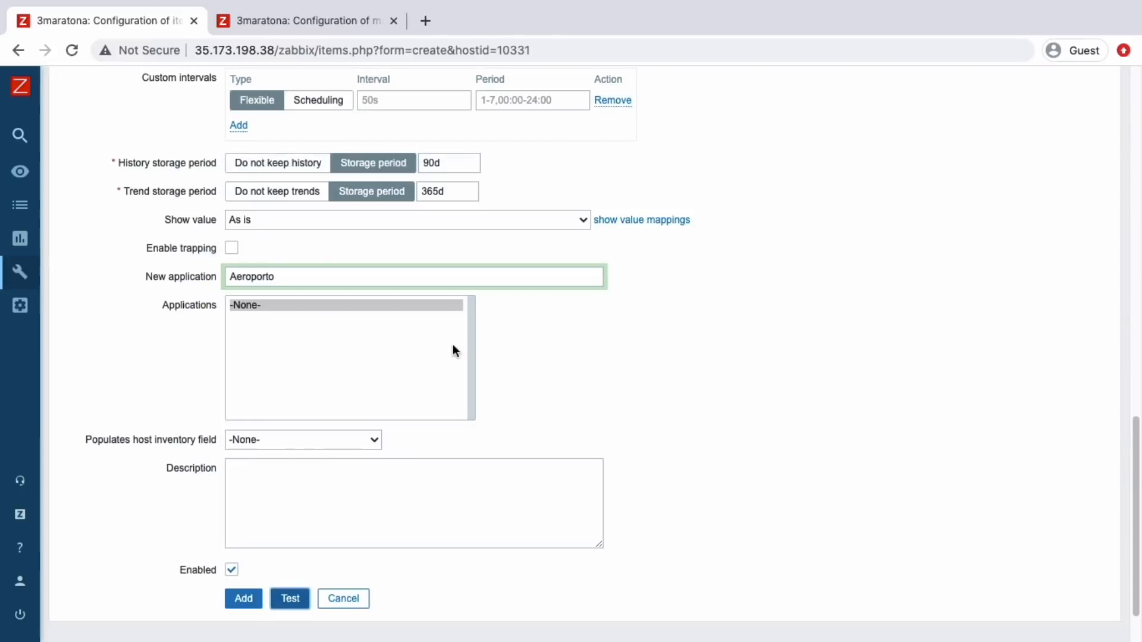
# Step: Enable following redirects for the item
pyautogui.scroll(2, 344, 331)
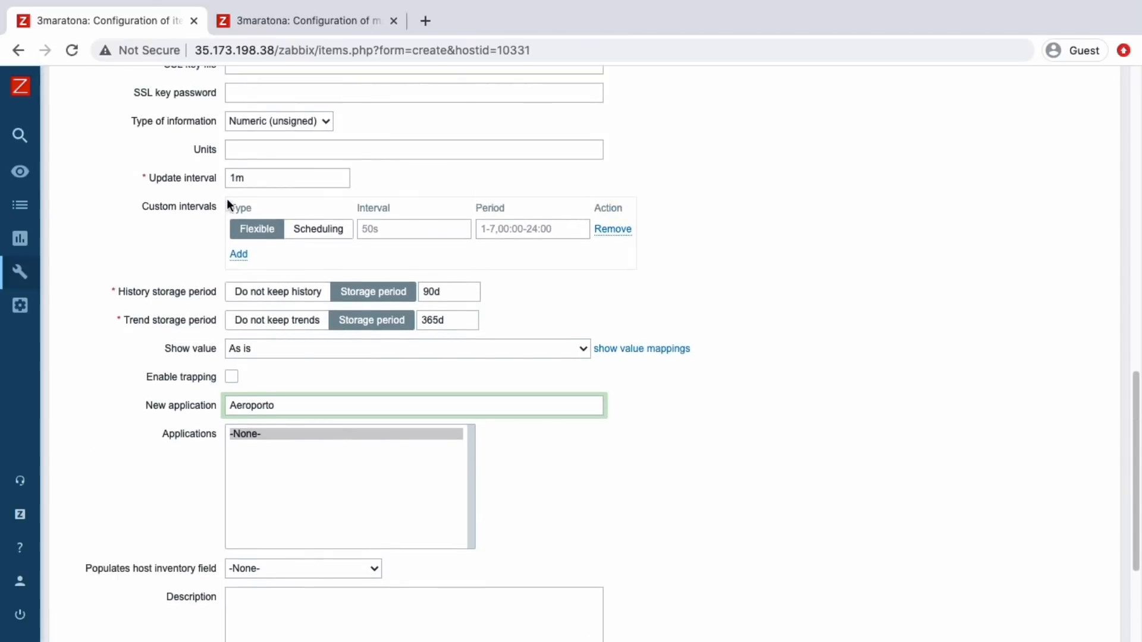
pyautogui.scroll(4, 227, 193)
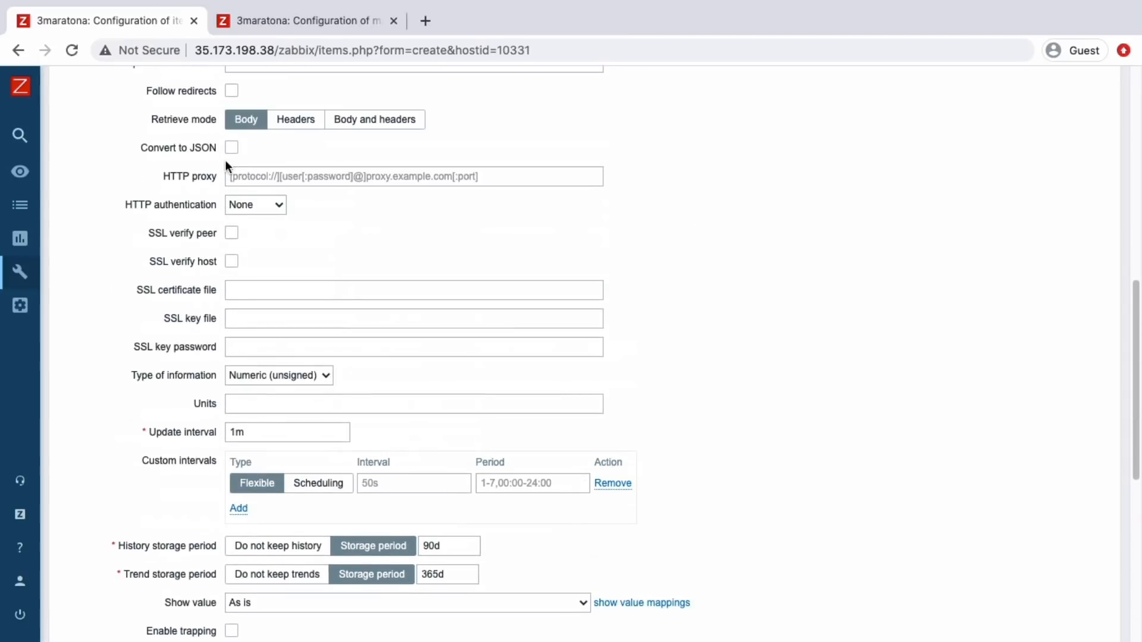
pyautogui.scroll(2, 225, 161)
pyautogui.click(229, 205)
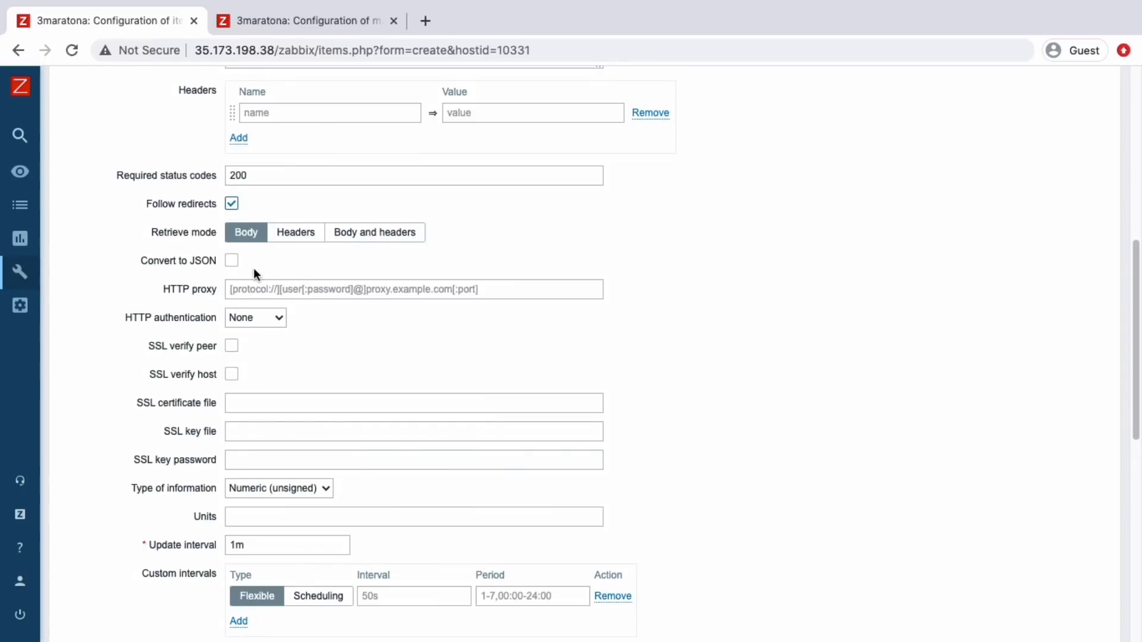
# Step: Get the item's test value again, view the full returned JSON, and add the item to the template
pyautogui.scroll(-10, 254, 268)
pyautogui.click(291, 534)
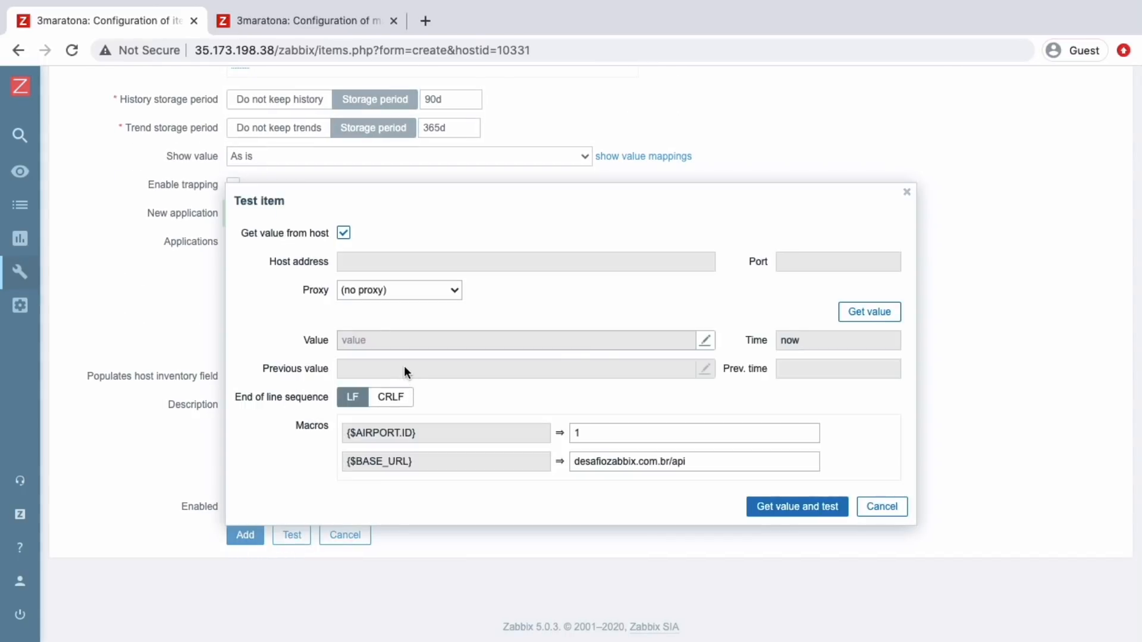
pyautogui.click(843, 315)
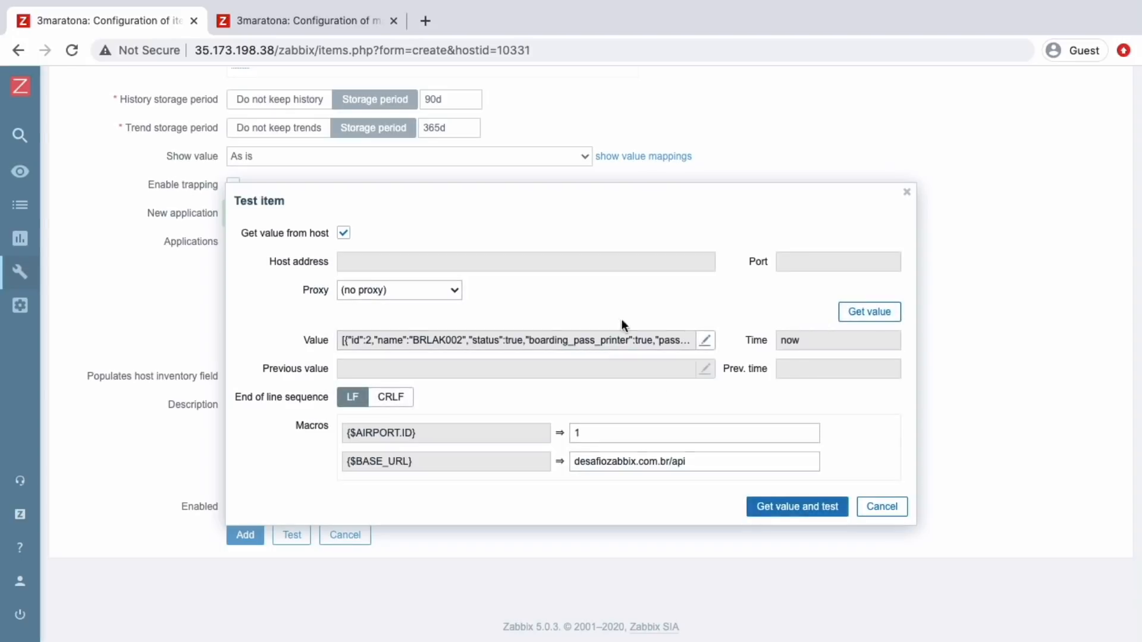
pyautogui.click(348, 339)
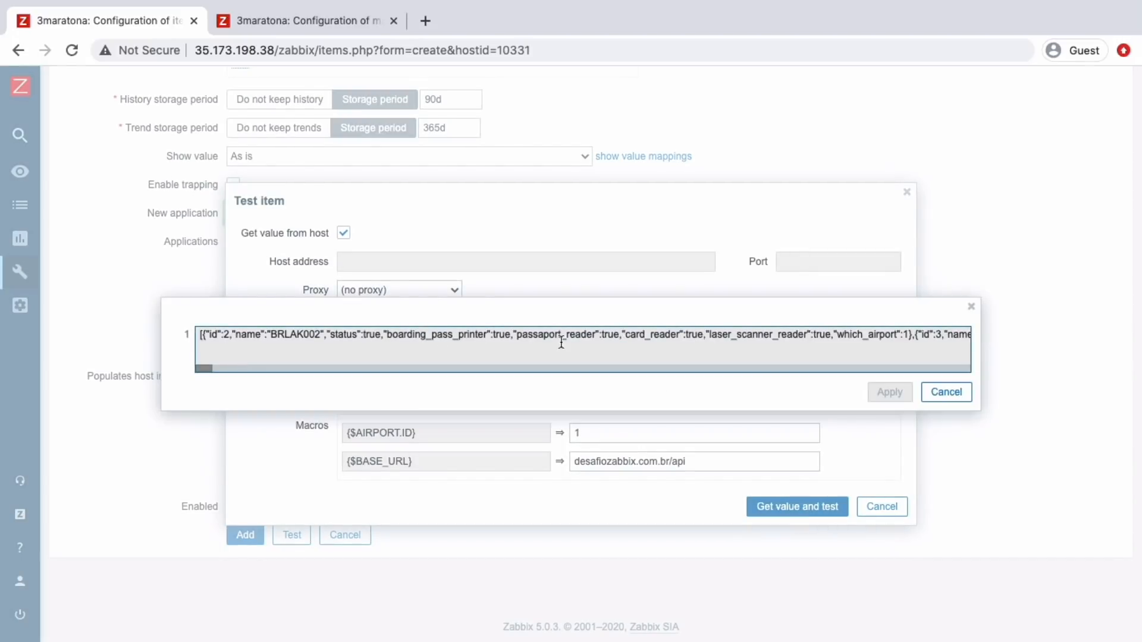
pyautogui.click(938, 392)
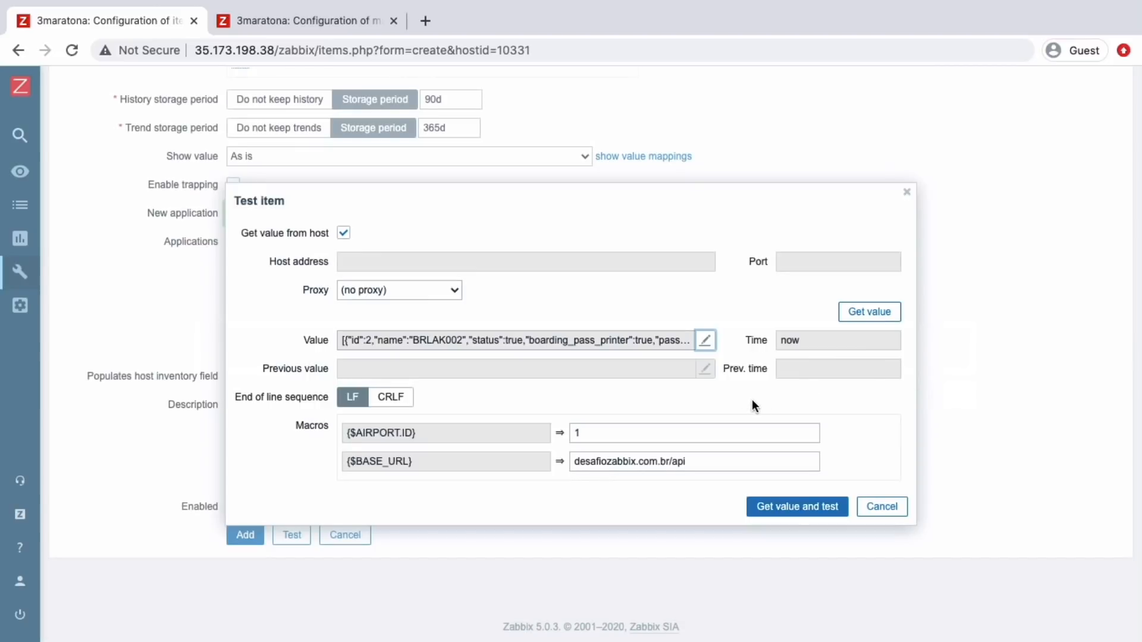
pyautogui.click(872, 512)
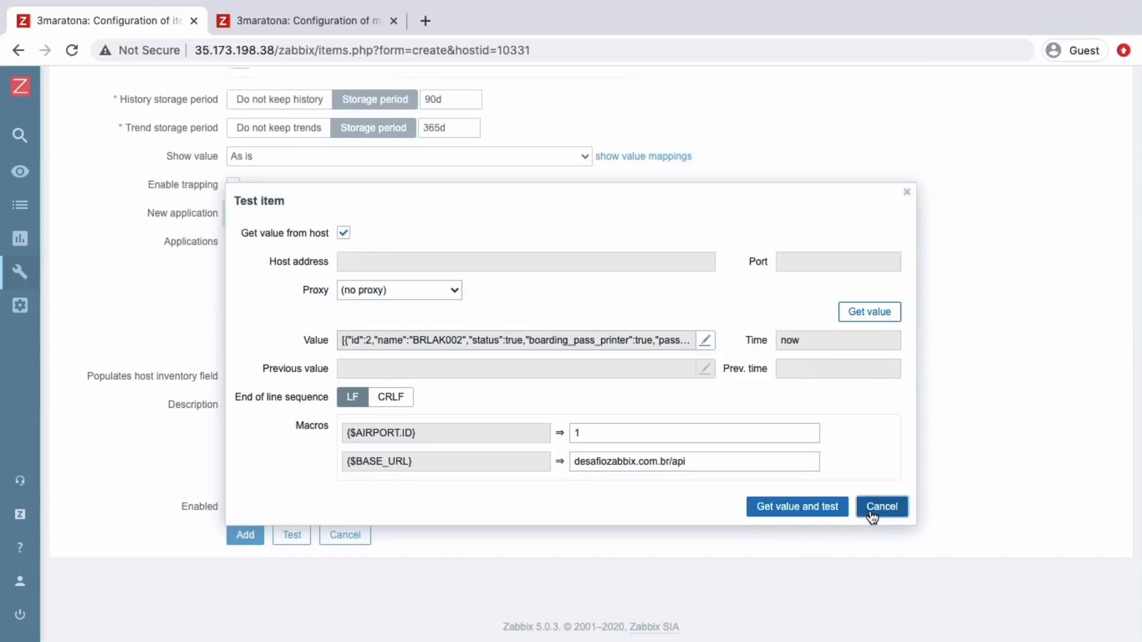
pyautogui.click(233, 535)
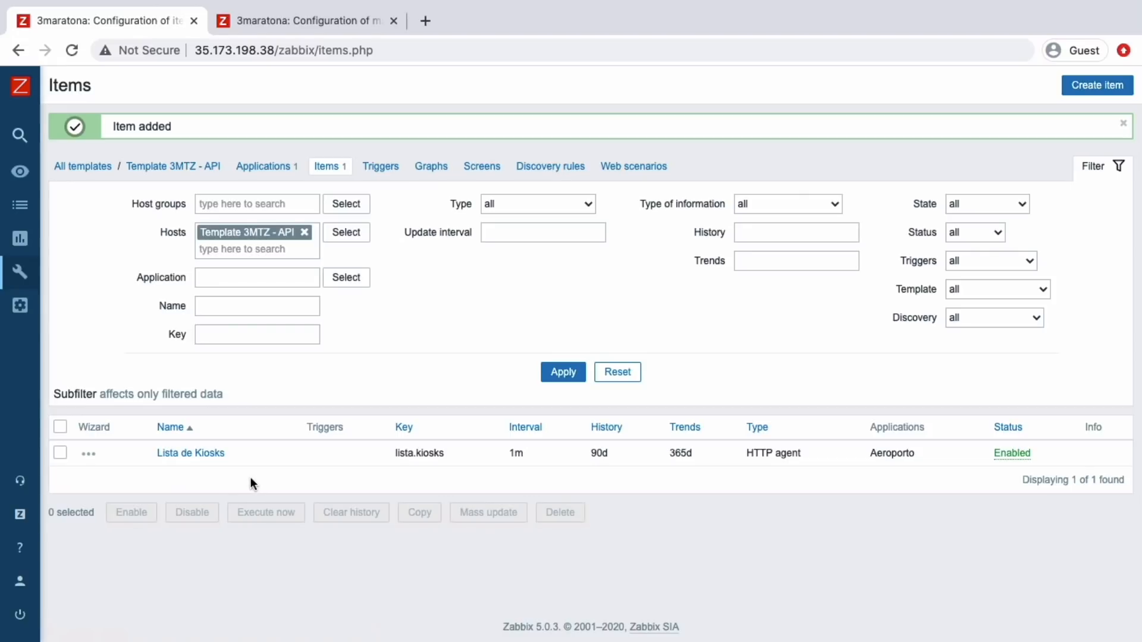
# Step: Set the update interval of the Lista de Kiosks item to 5m and save the item
pyautogui.click(211, 455)
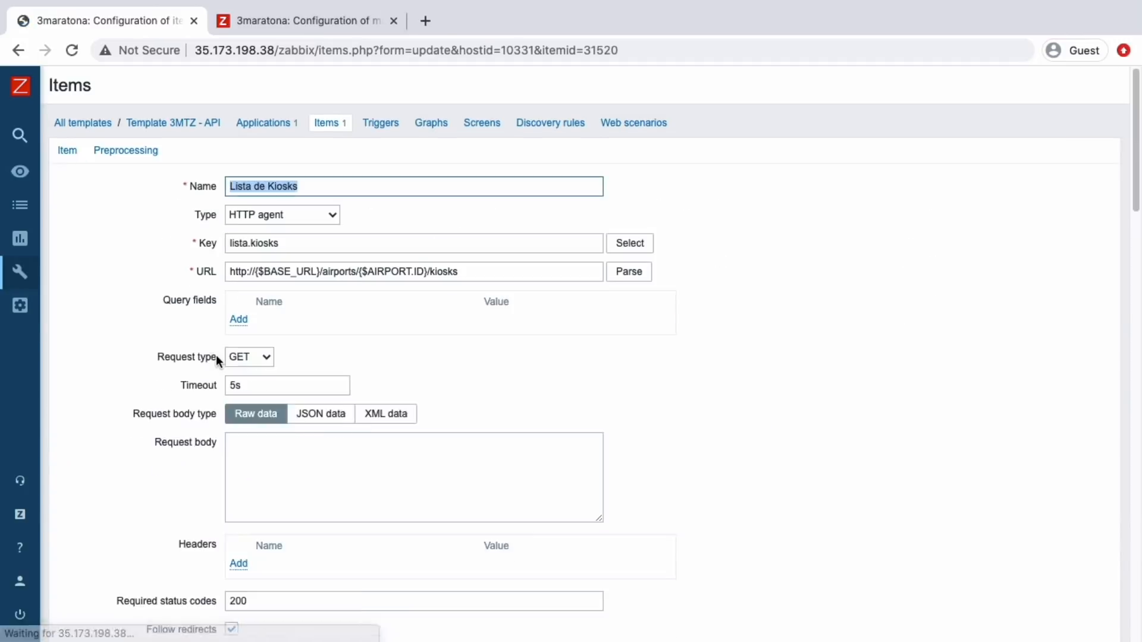
pyautogui.scroll(-10, 248, 414)
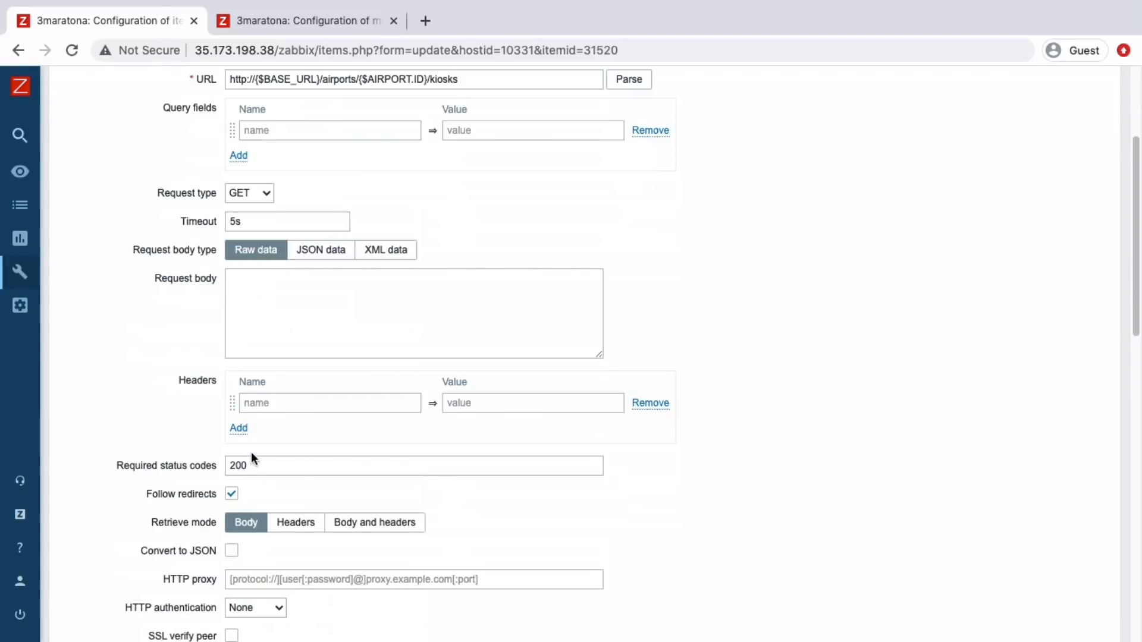
pyautogui.scroll(-3, 253, 463)
pyautogui.click(198, 525)
pyautogui.write('5m')
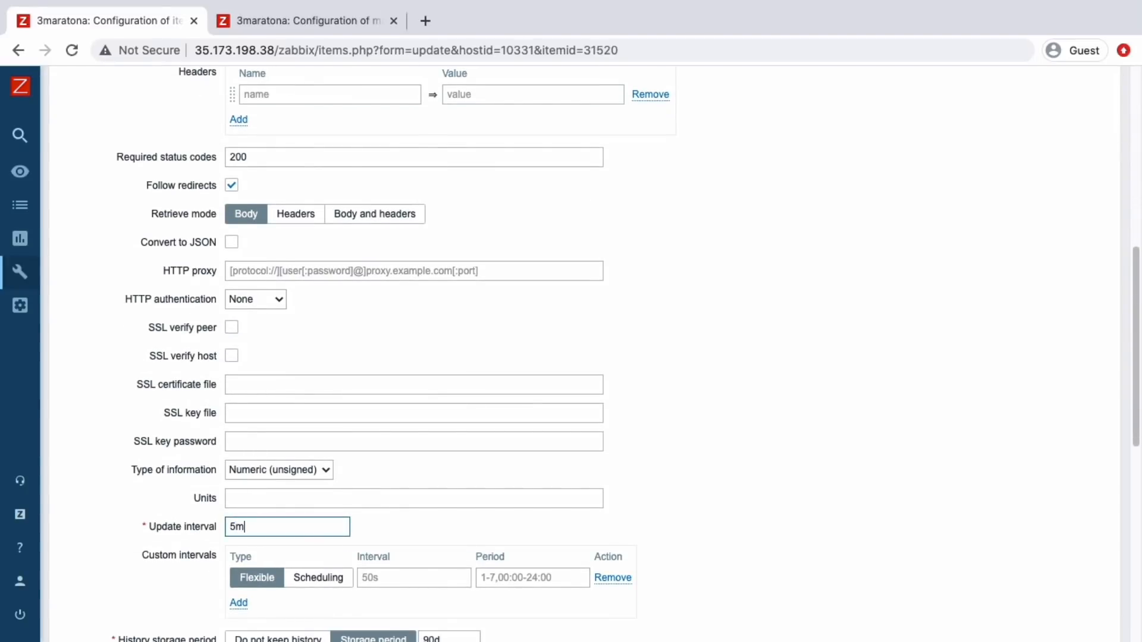
pyautogui.scroll(-9, 202, 511)
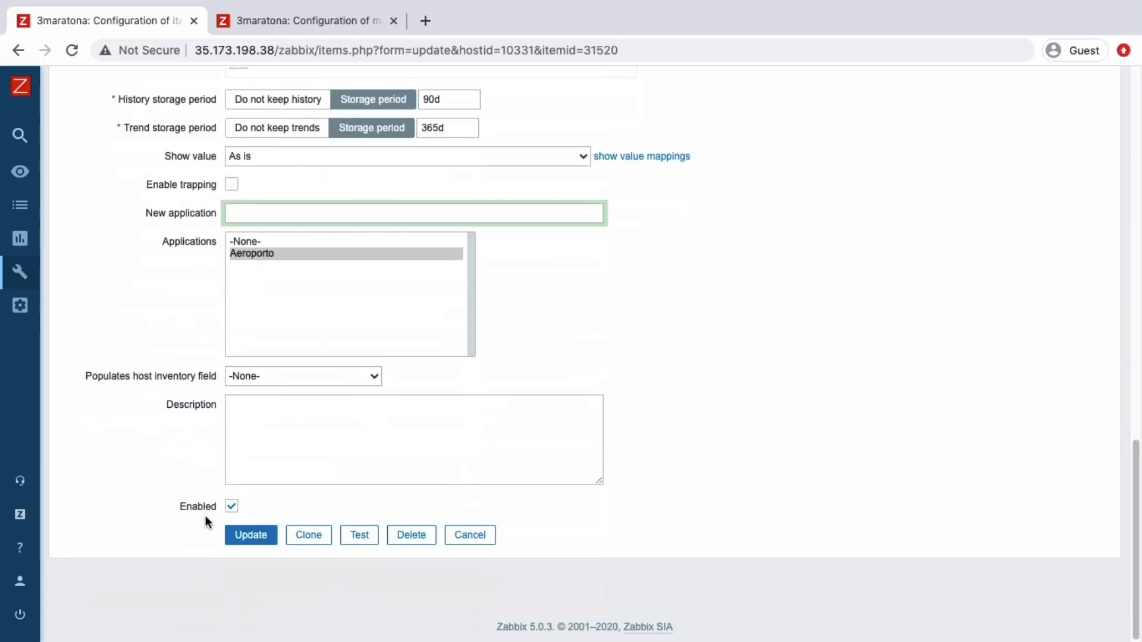
pyautogui.click(231, 538)
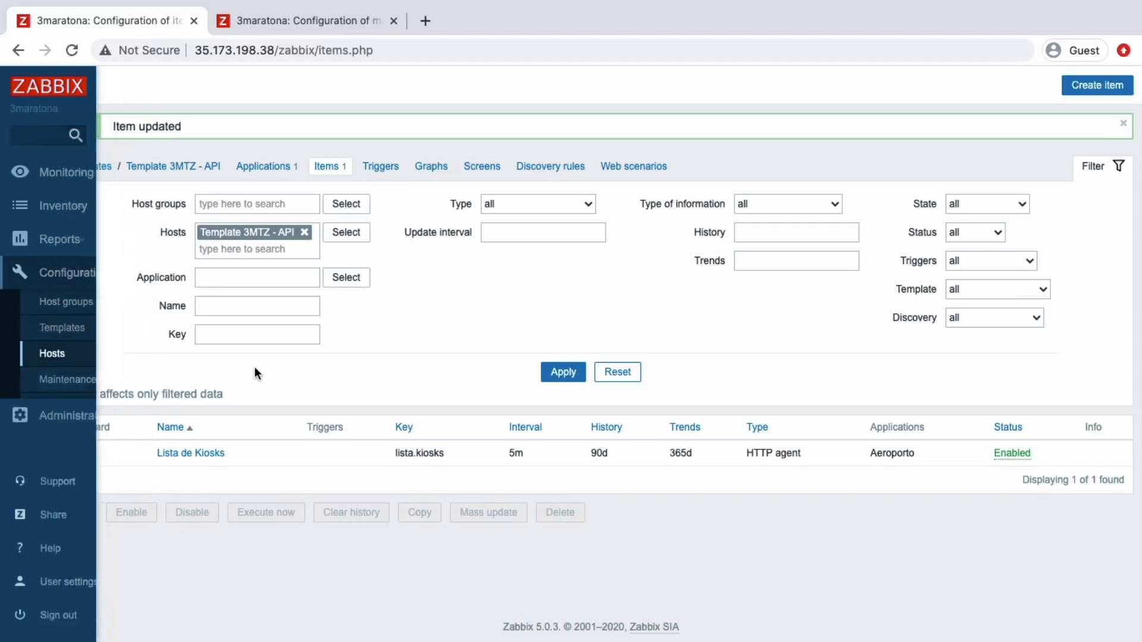
# Step: Open the hosts list, switch to the terminal, follow the Zabbix server log in /var/log/zabbix with tail -f, and examine its entries
pyautogui.moveTo(9, 314)
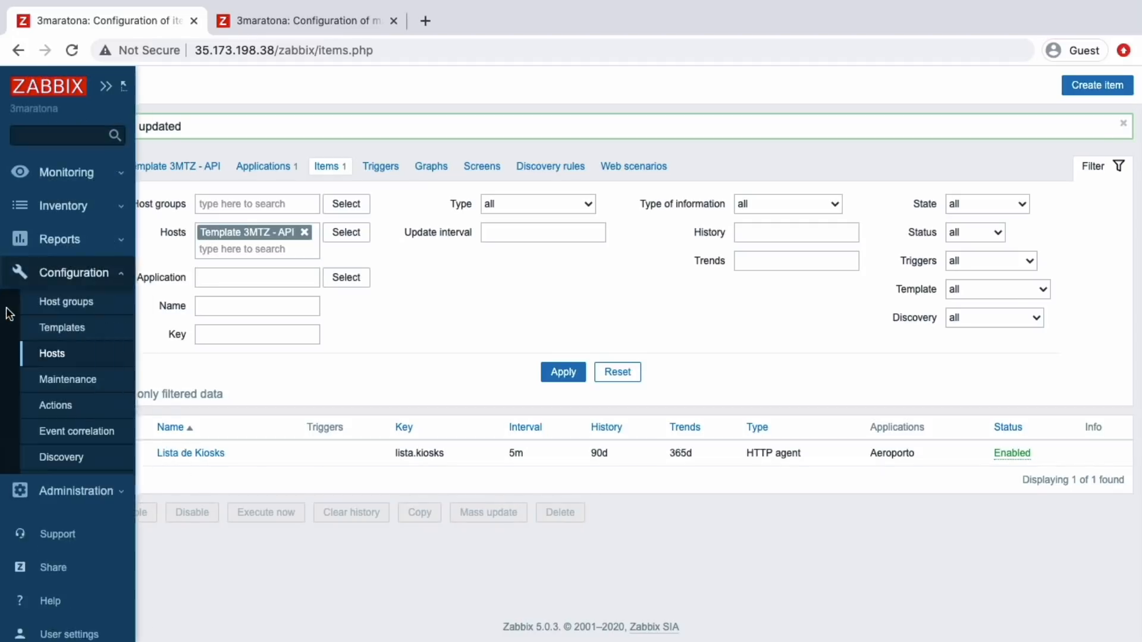
pyautogui.click(52, 354)
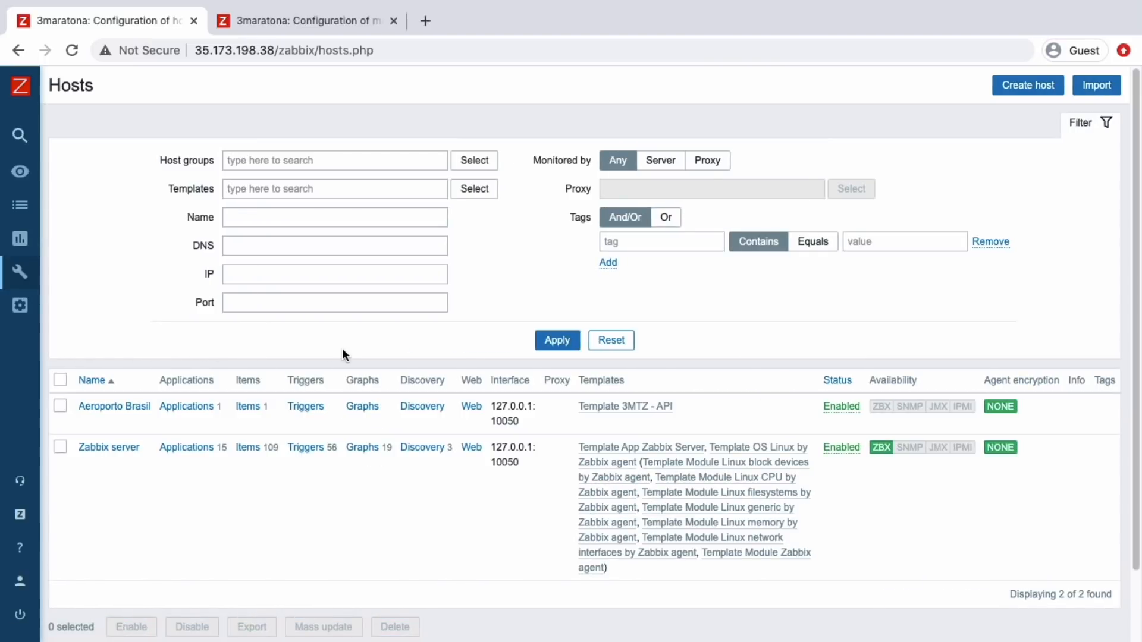
pyautogui.hotkey('ctrl', 'Right')
pyautogui.hotkey('ctrl', 'Right')
pyautogui.write('tail -f /var/log/zabbix/zabbix_se')
pyautogui.press('Tab')
pyautogui.press('Return')
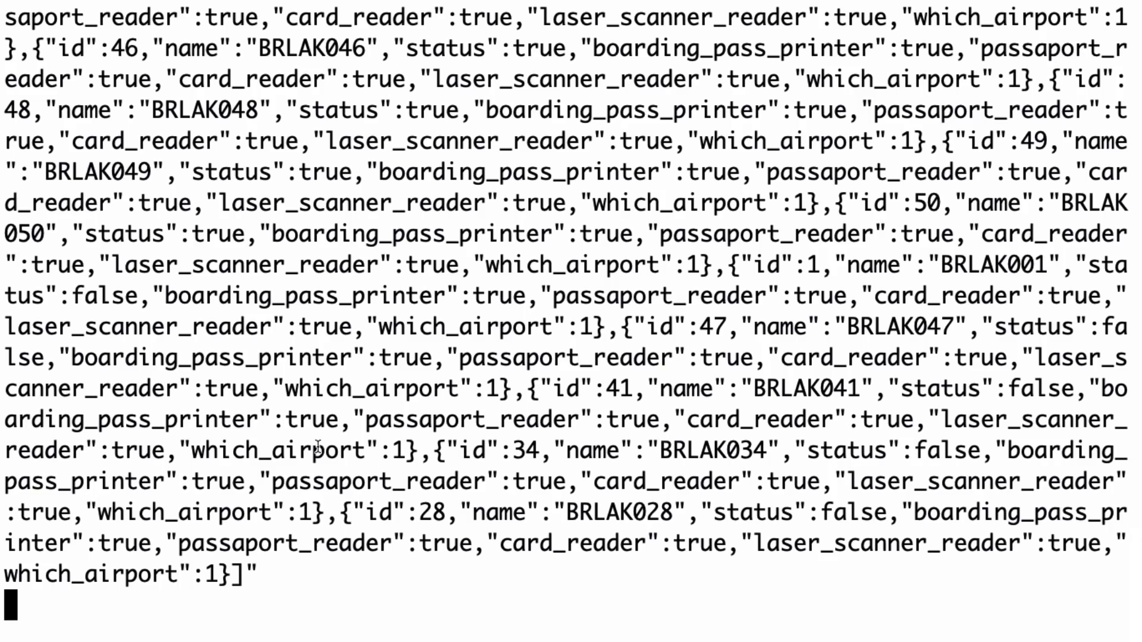
pyautogui.scroll(10, 318, 447)
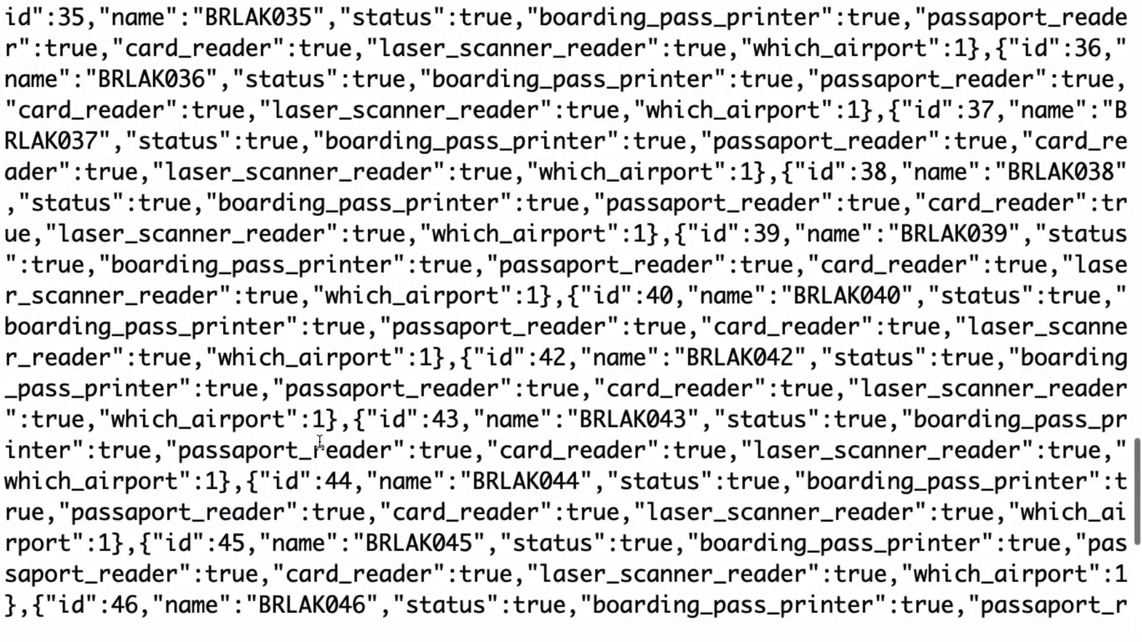
pyautogui.scroll(15, 319, 442)
pyautogui.scroll(-20, 319, 442)
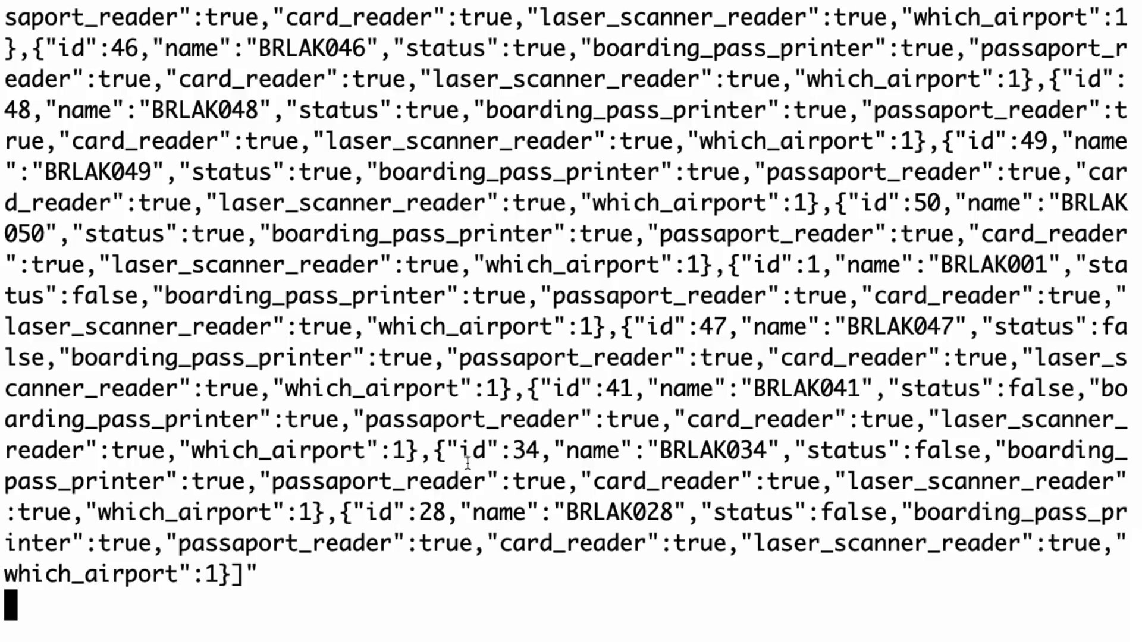
# Step: Switch back to Zabbix, open the latest data with item details shown, and view the information message for Lista de Kiosks
pyautogui.hotkey('ctrl', 'Left')
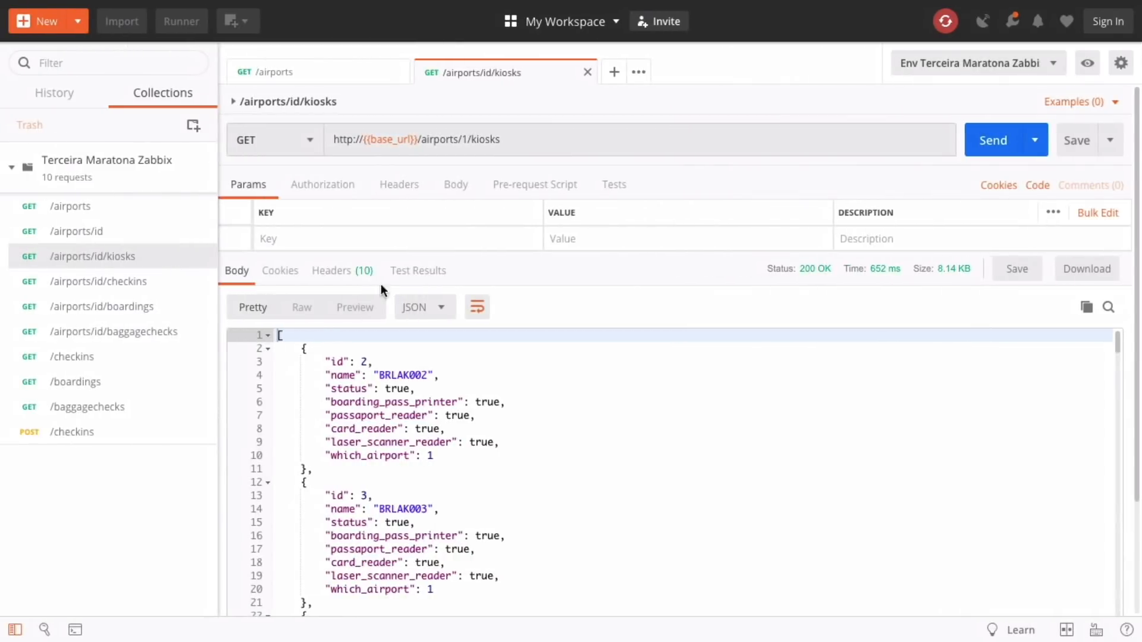
pyautogui.hotkey('ctrl', 'Left')
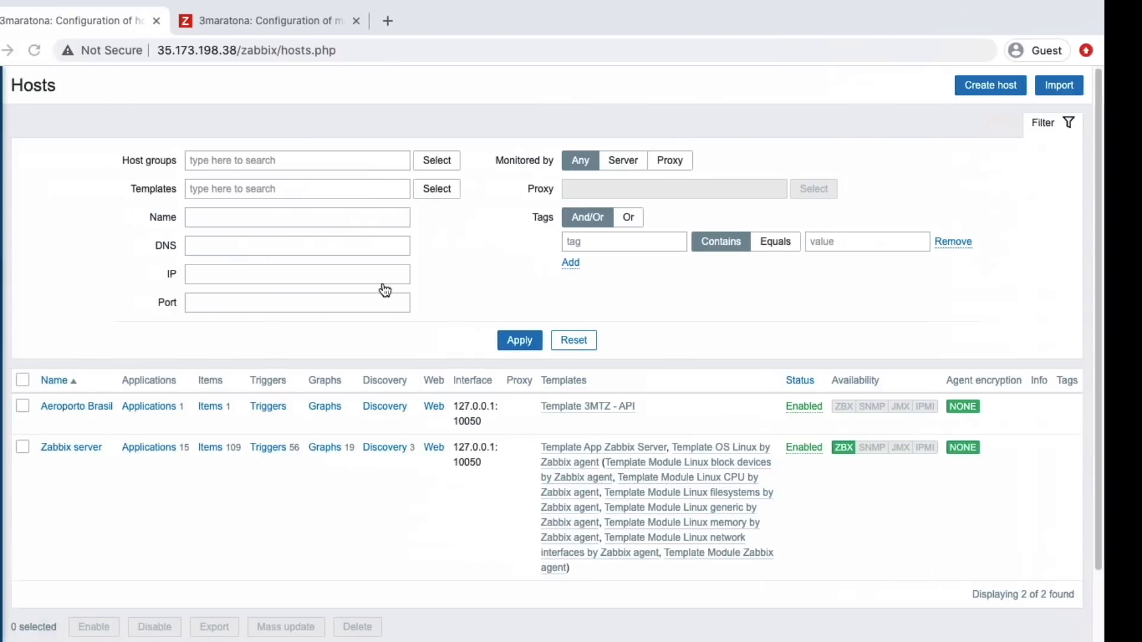
pyautogui.click(21, 173)
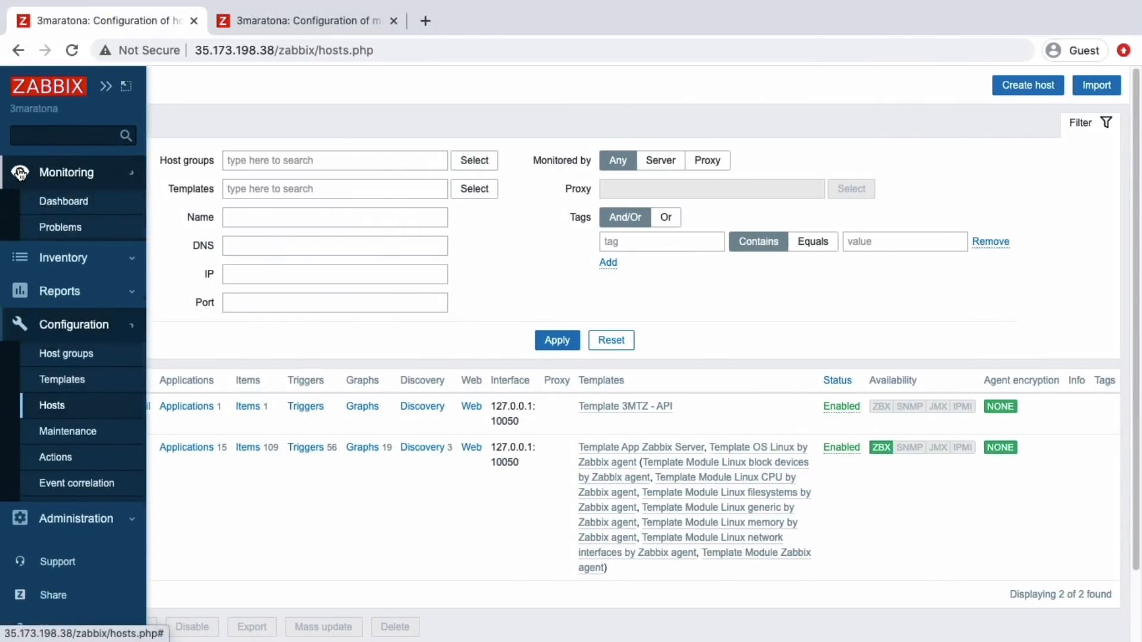
pyautogui.click(53, 304)
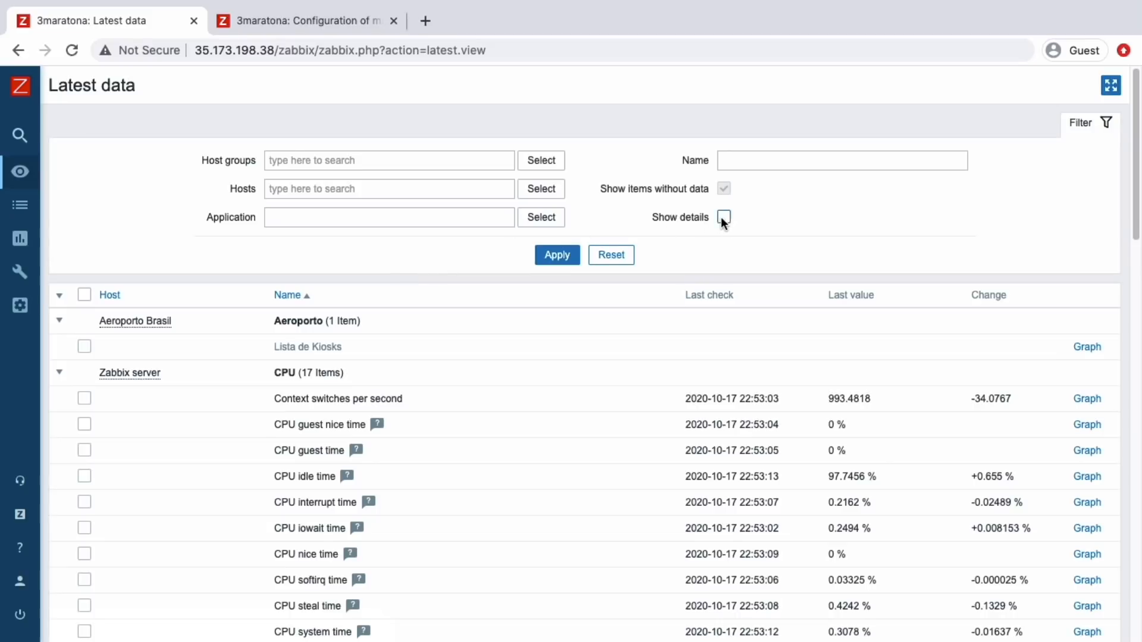
pyautogui.click(562, 255)
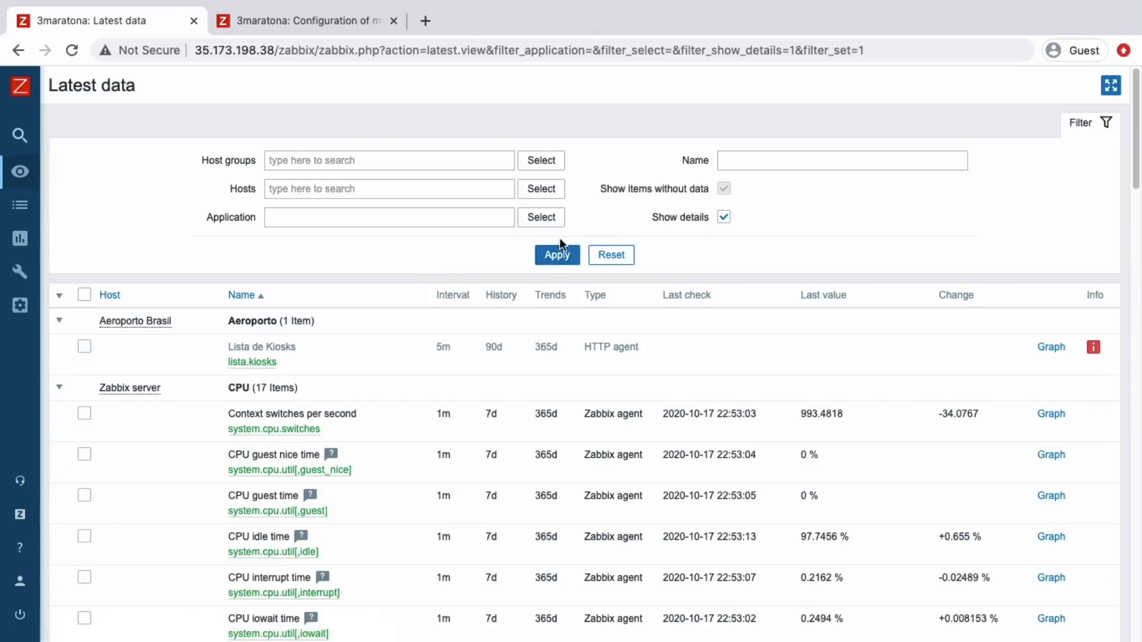
pyautogui.moveTo(1090, 352)
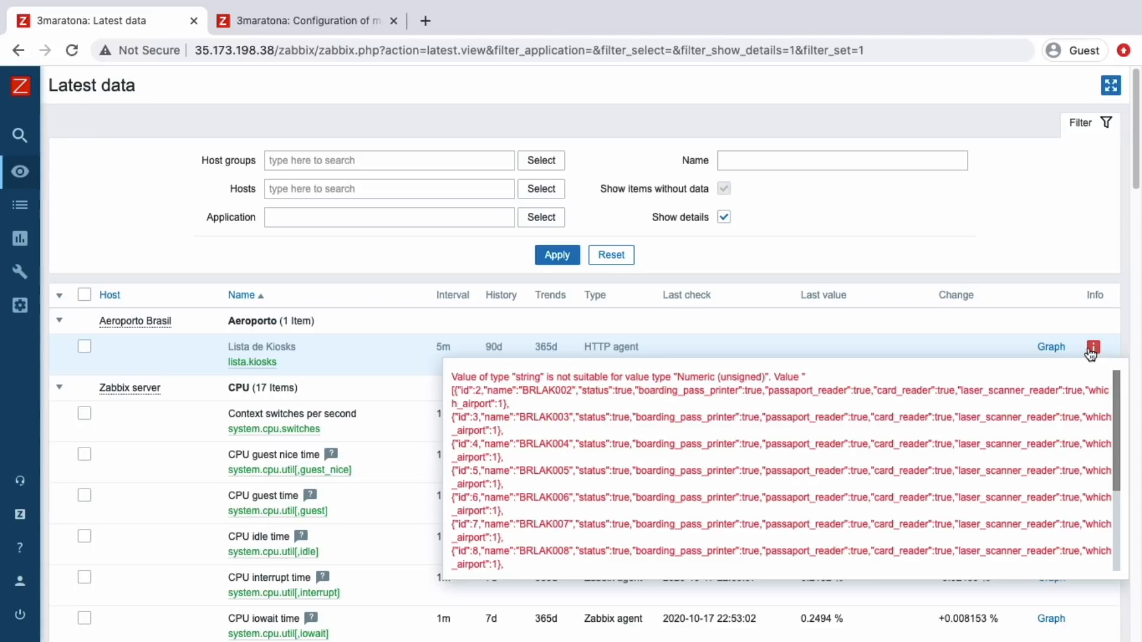
pyautogui.click(1092, 351)
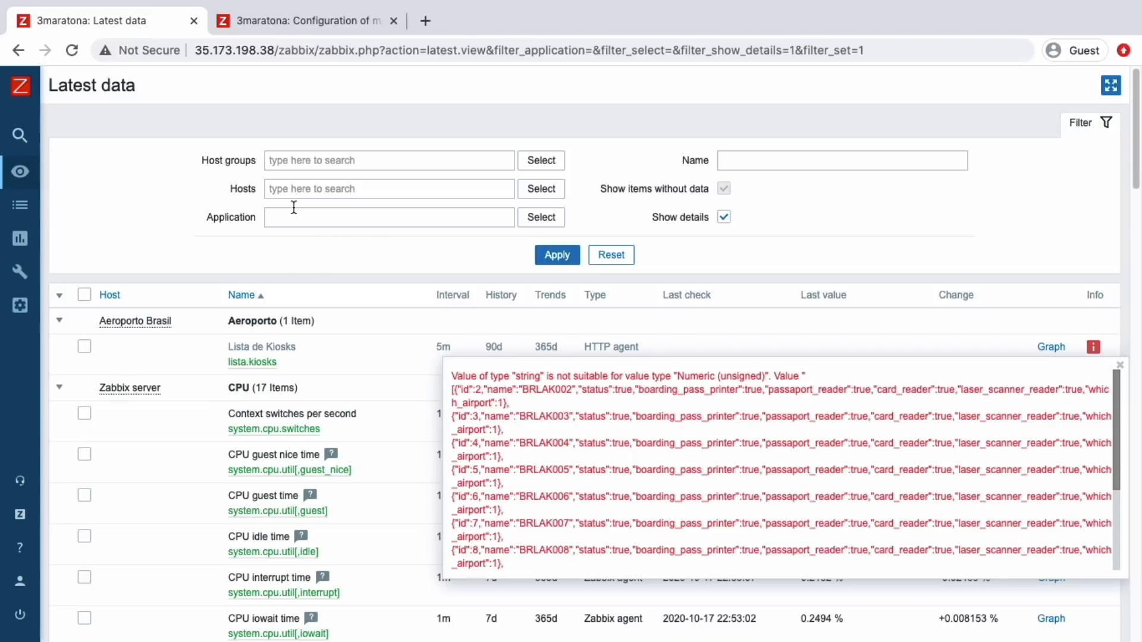
# Step: Close the macros tab and open the Lista de Kiosks item of Template 3MTZ - API for editing
pyautogui.click(276, 23)
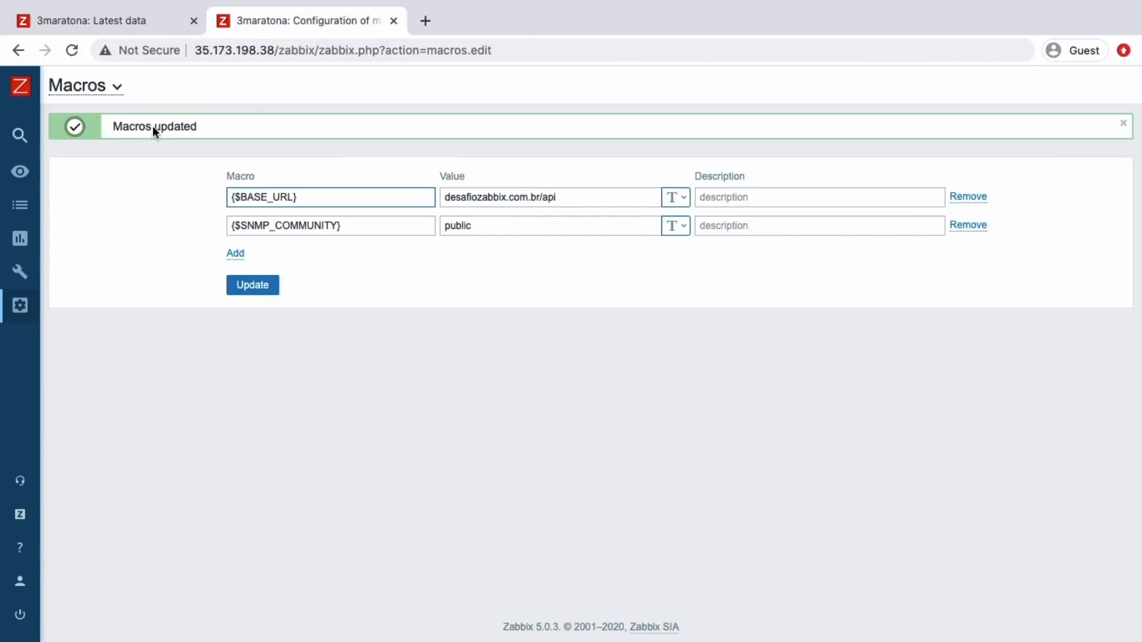
pyautogui.click(393, 21)
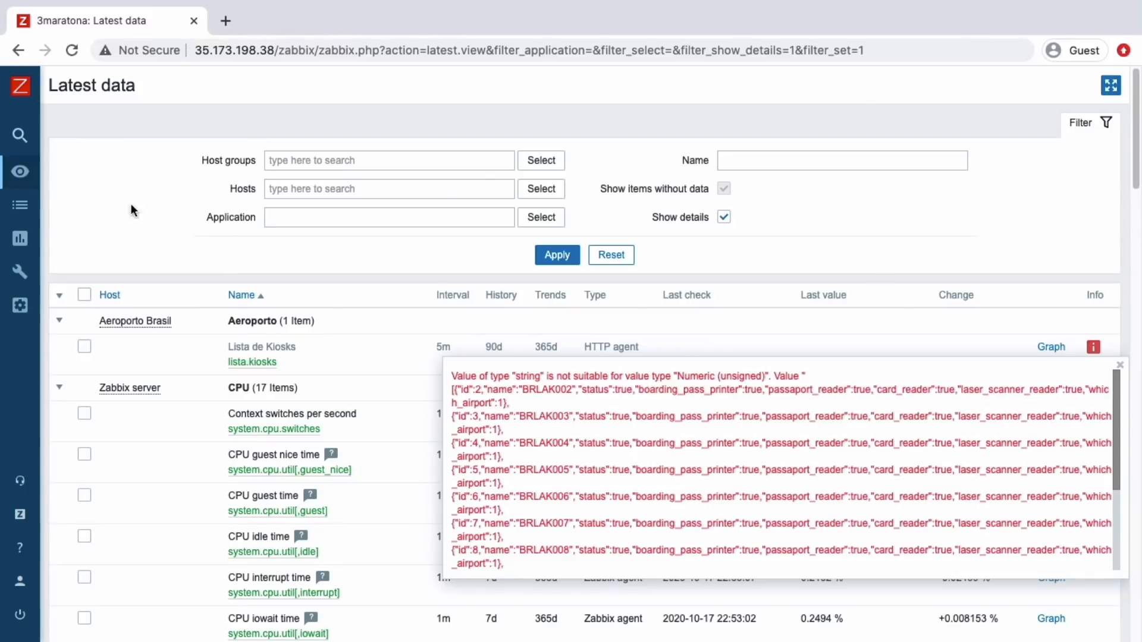
pyautogui.moveTo(15, 297)
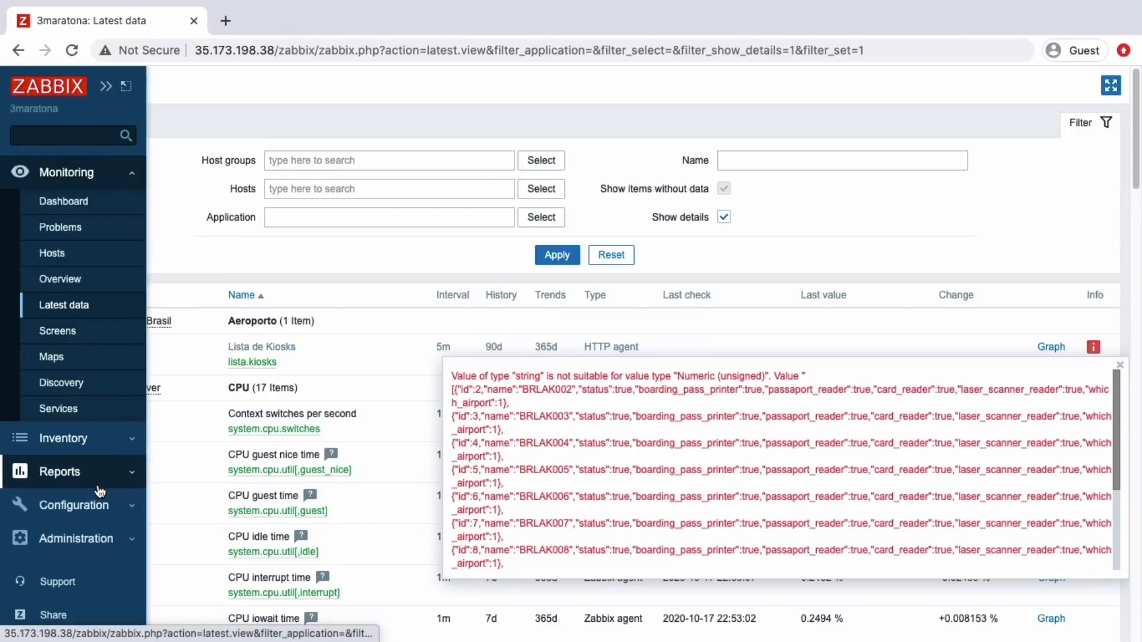
pyautogui.click(96, 504)
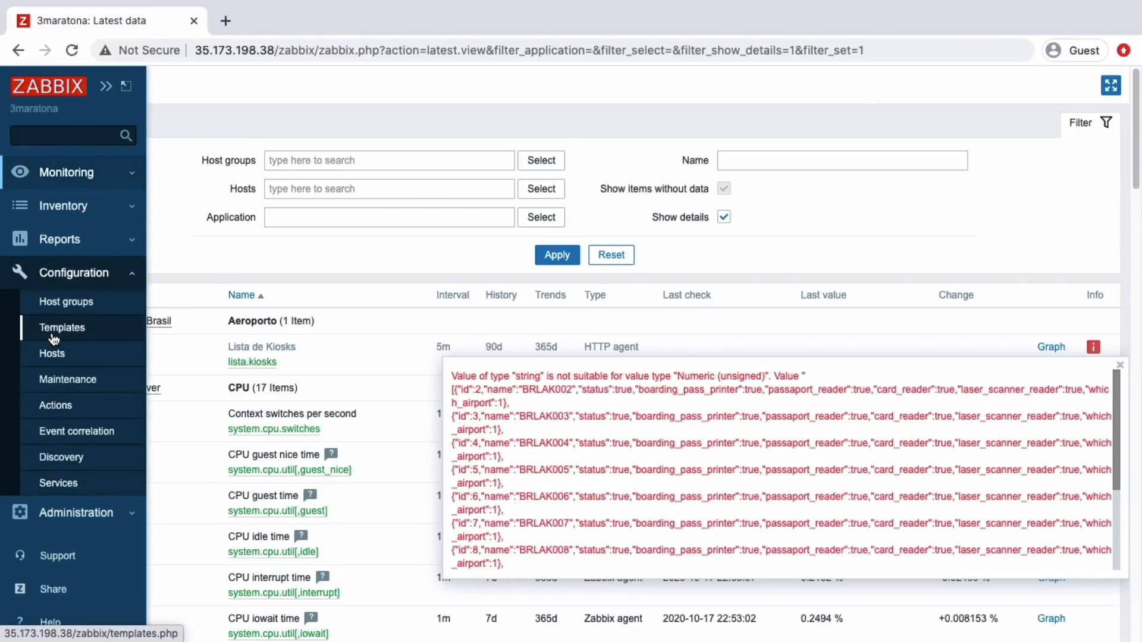
pyautogui.click(53, 333)
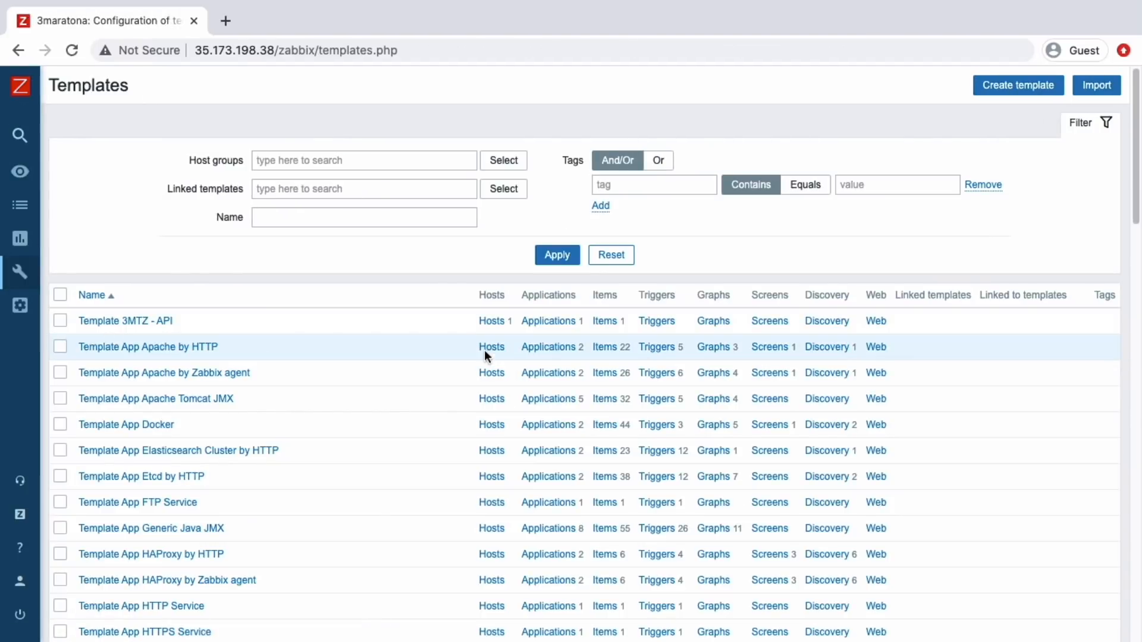
pyautogui.click(608, 323)
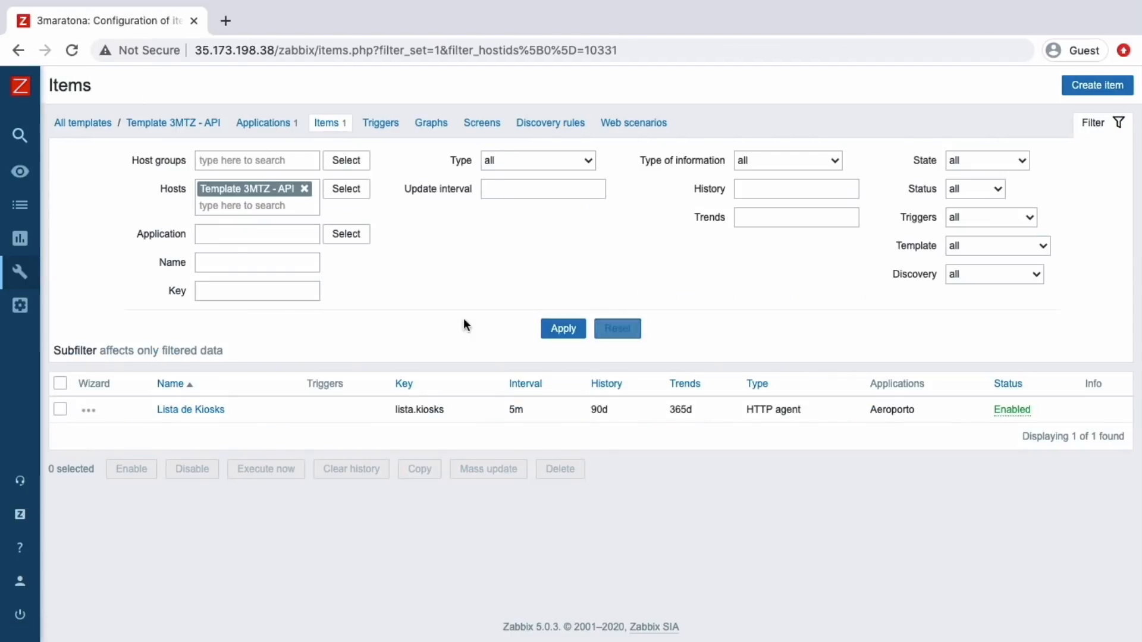
pyautogui.click(191, 409)
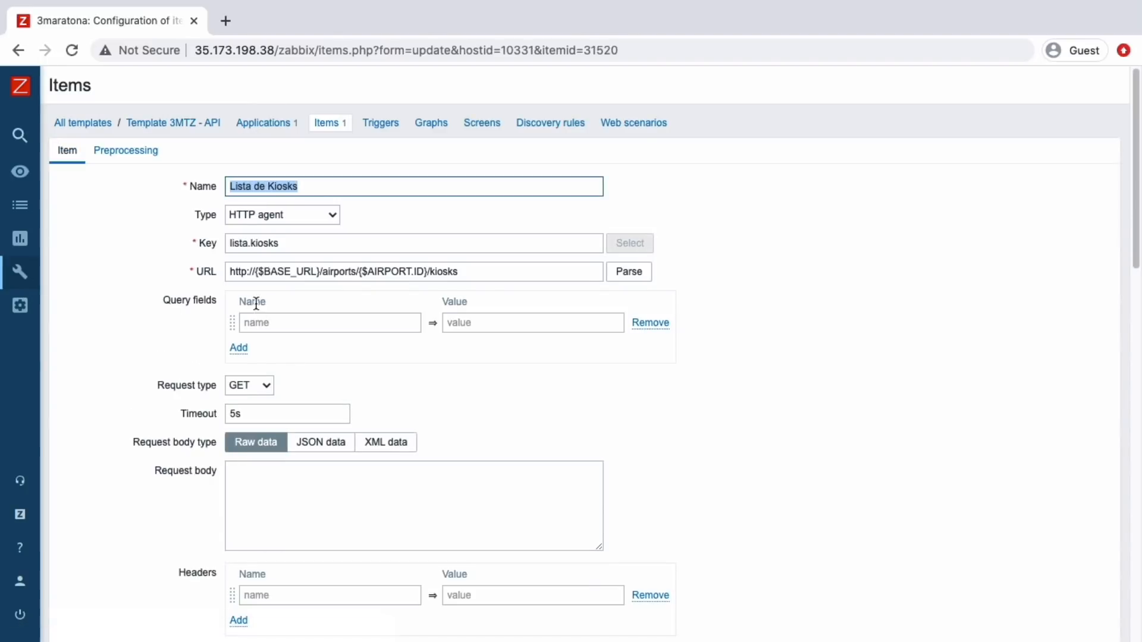
# Step: Set the type of information of the Lista de Kiosks item to Text and save the item
pyautogui.scroll(-9, 267, 349)
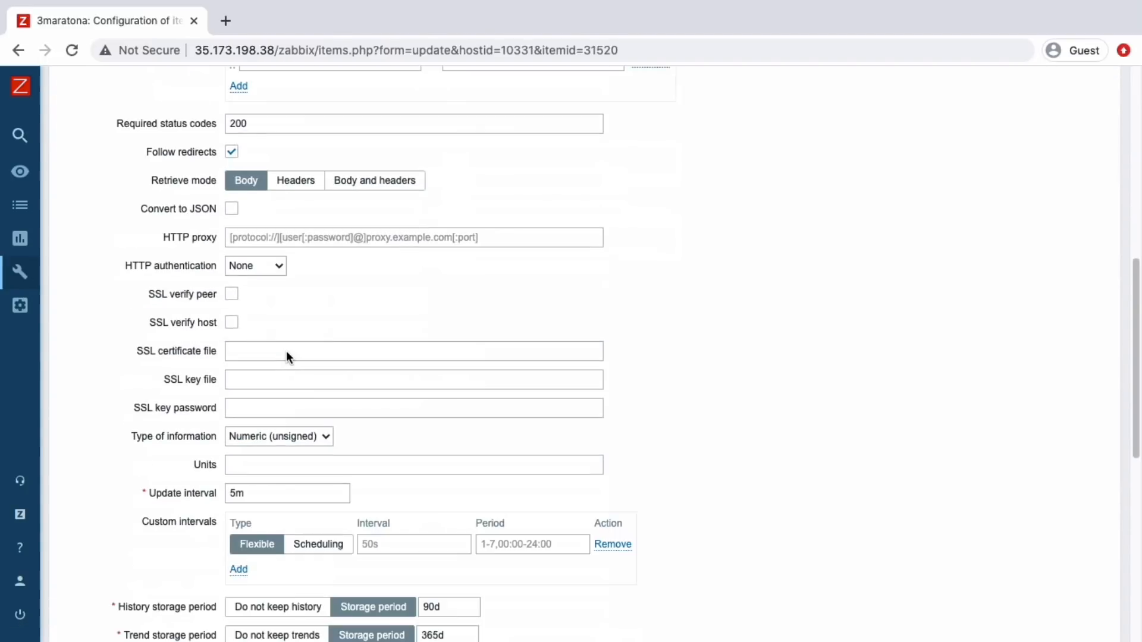
pyautogui.scroll(-2, 287, 356)
pyautogui.click(259, 312)
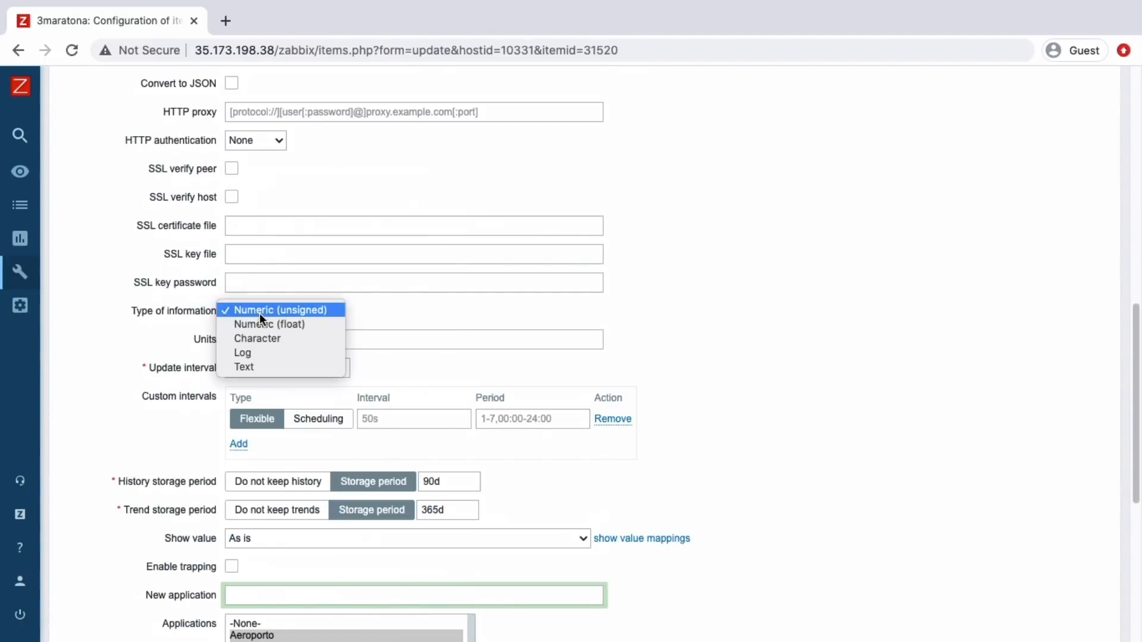
pyautogui.click(255, 365)
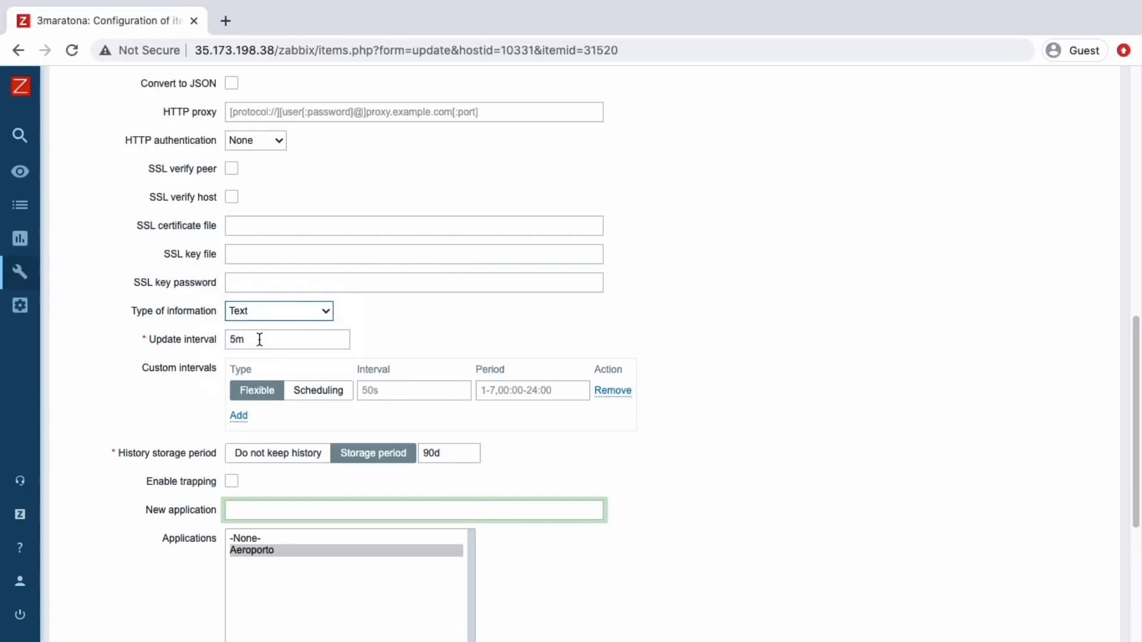
pyautogui.click(256, 315)
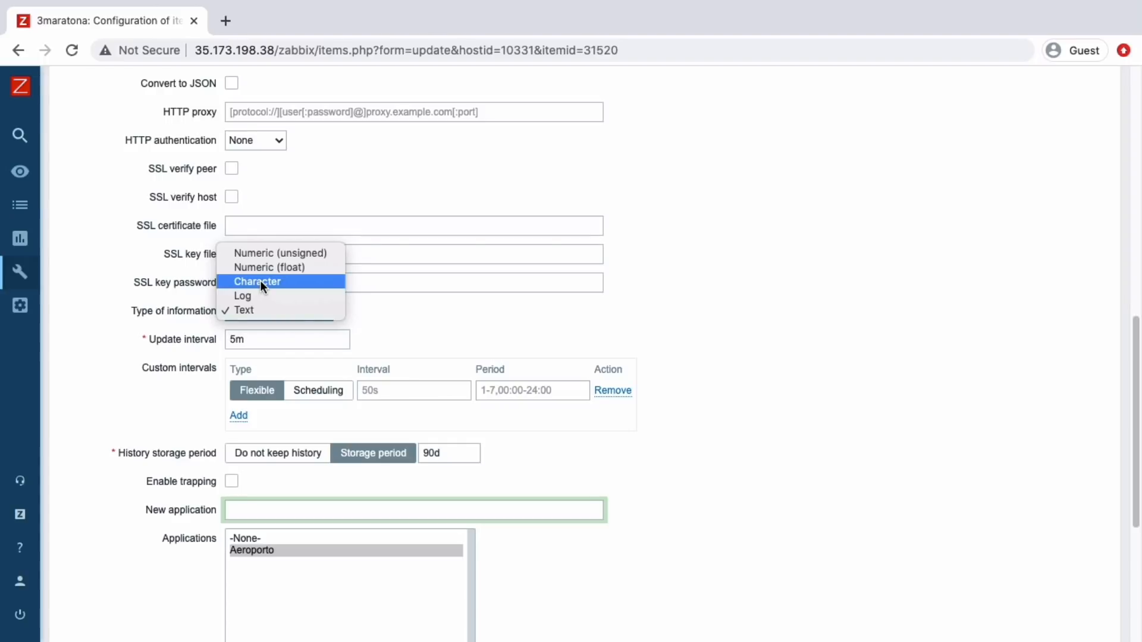
pyautogui.click(263, 309)
pyautogui.scroll(-5, 339, 333)
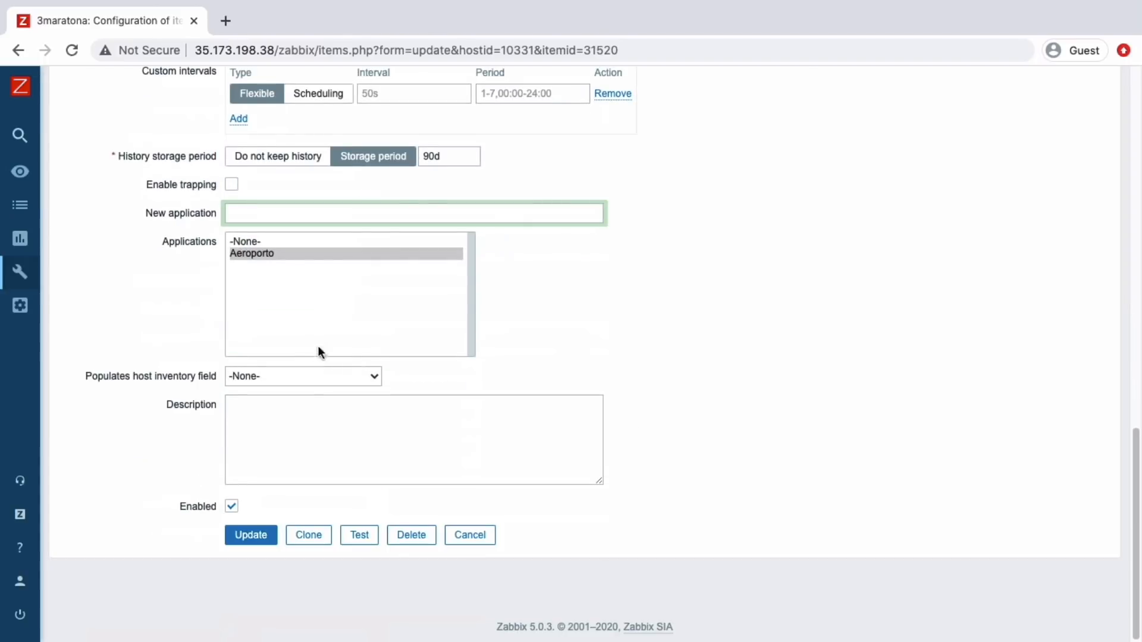
pyautogui.click(250, 537)
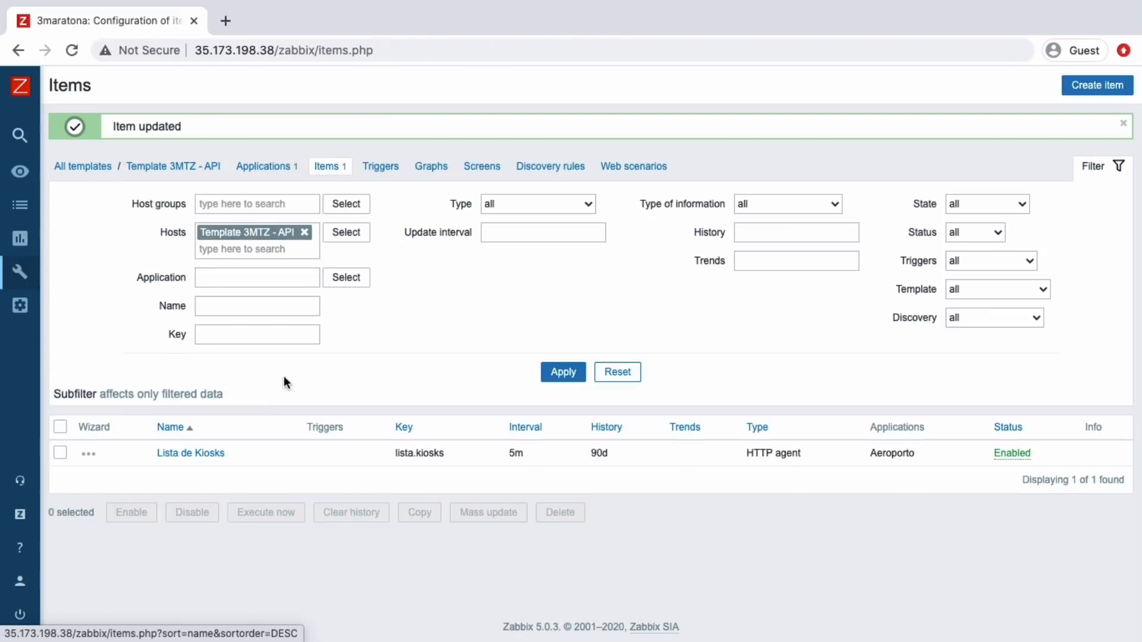
# Step: Open the items of host Aeroporto Brasil, execute Lista de Kiosks immediately, and refresh the item list
pyautogui.moveTo(25, 326)
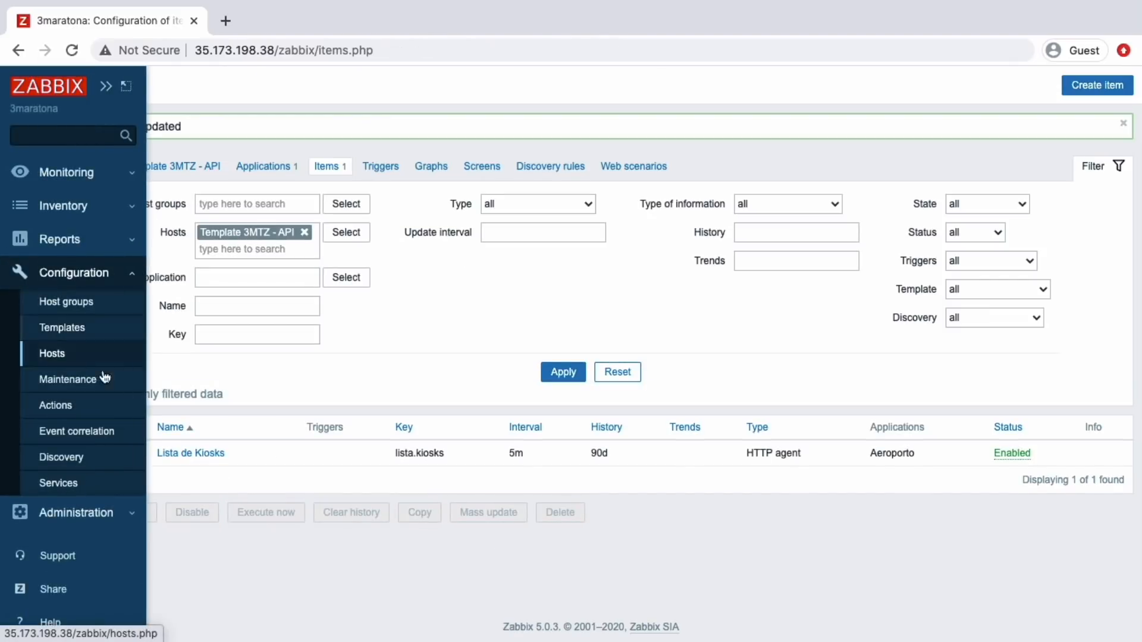
pyautogui.click(50, 354)
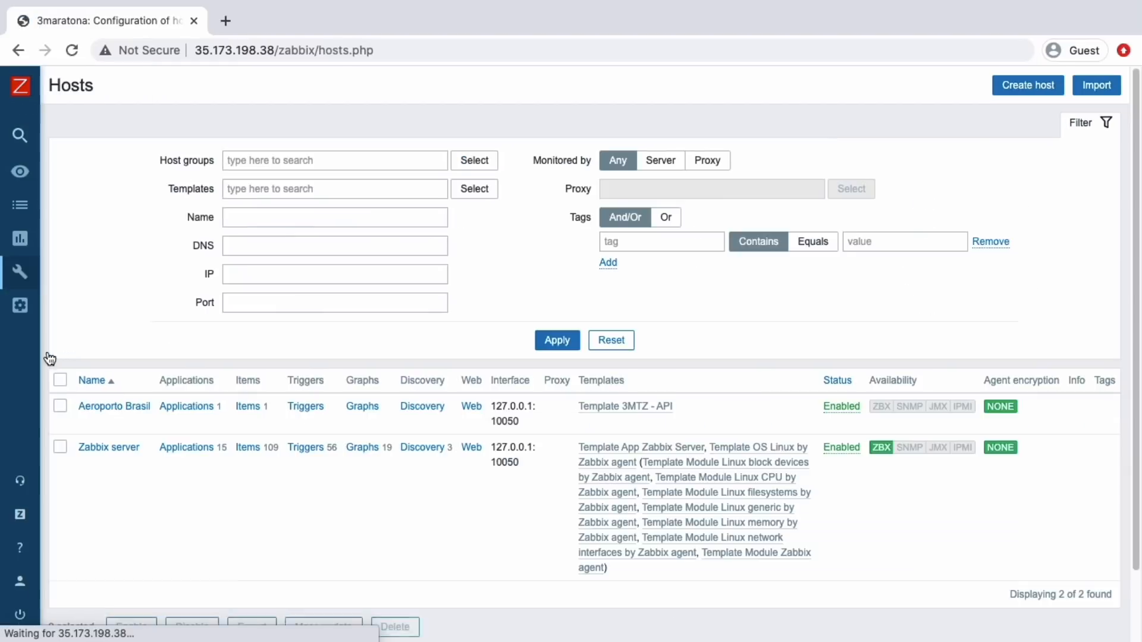
pyautogui.click(251, 409)
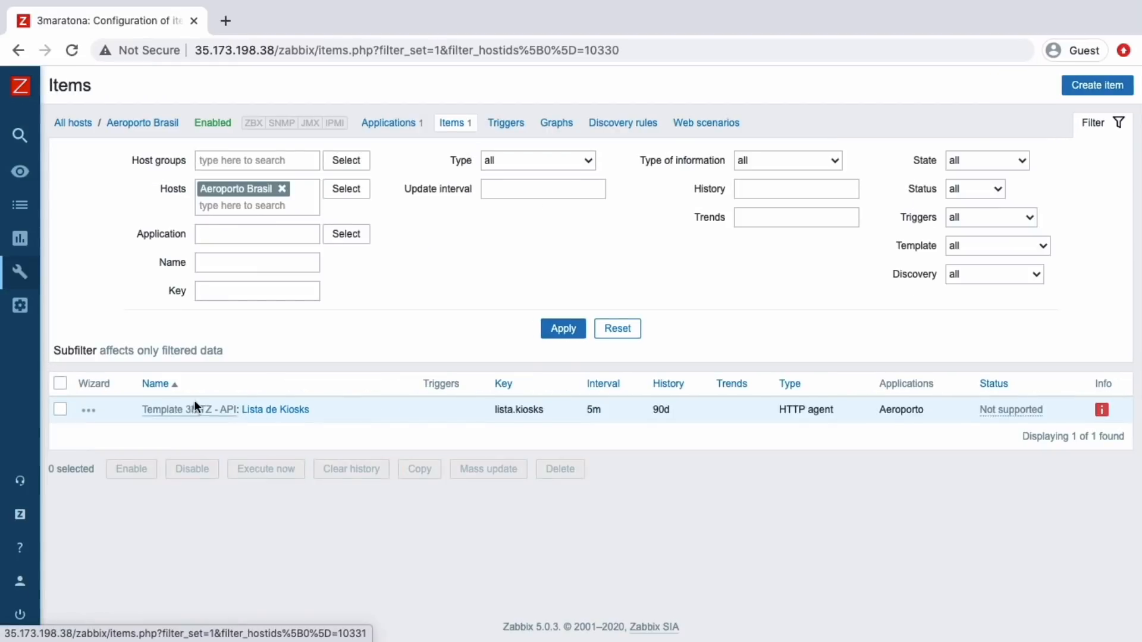
pyautogui.click(60, 409)
pyautogui.click(262, 469)
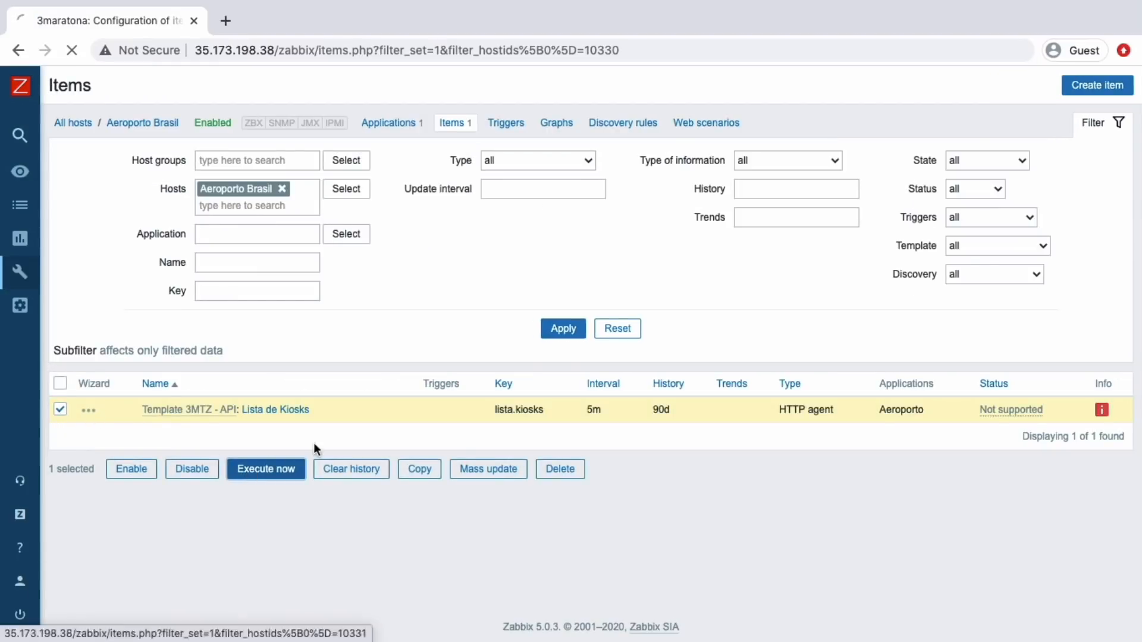
pyautogui.click(545, 379)
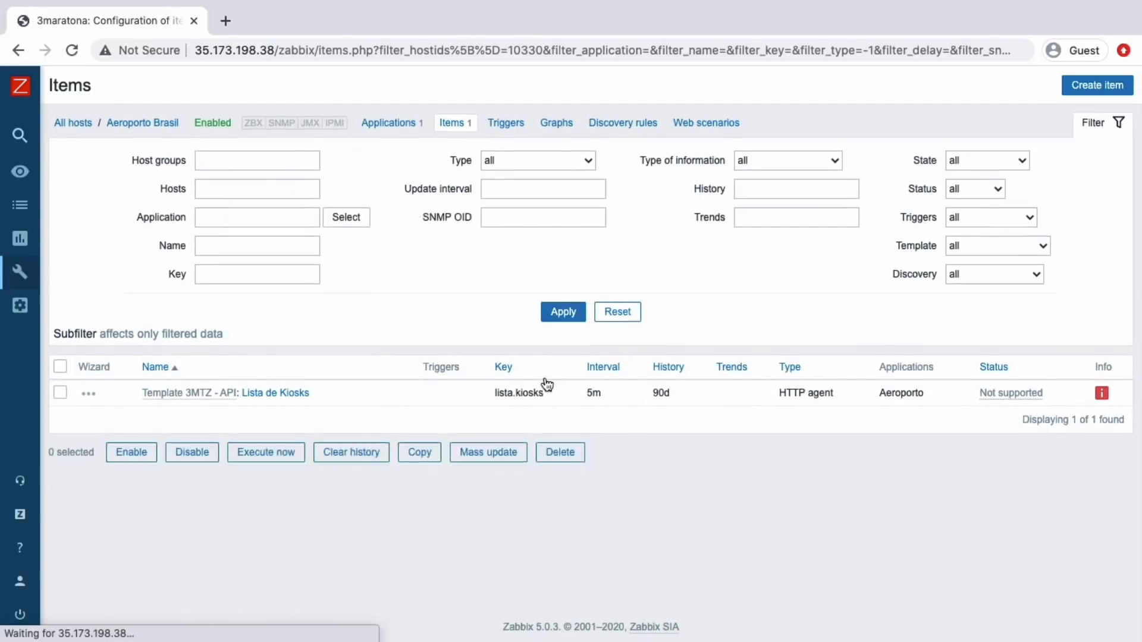
# Step: Switch to the terminal to check the Zabbix server log, return to Zabbix, and check the status of Lista de Kiosks
pyautogui.hotkey('ctrl', 'Right')
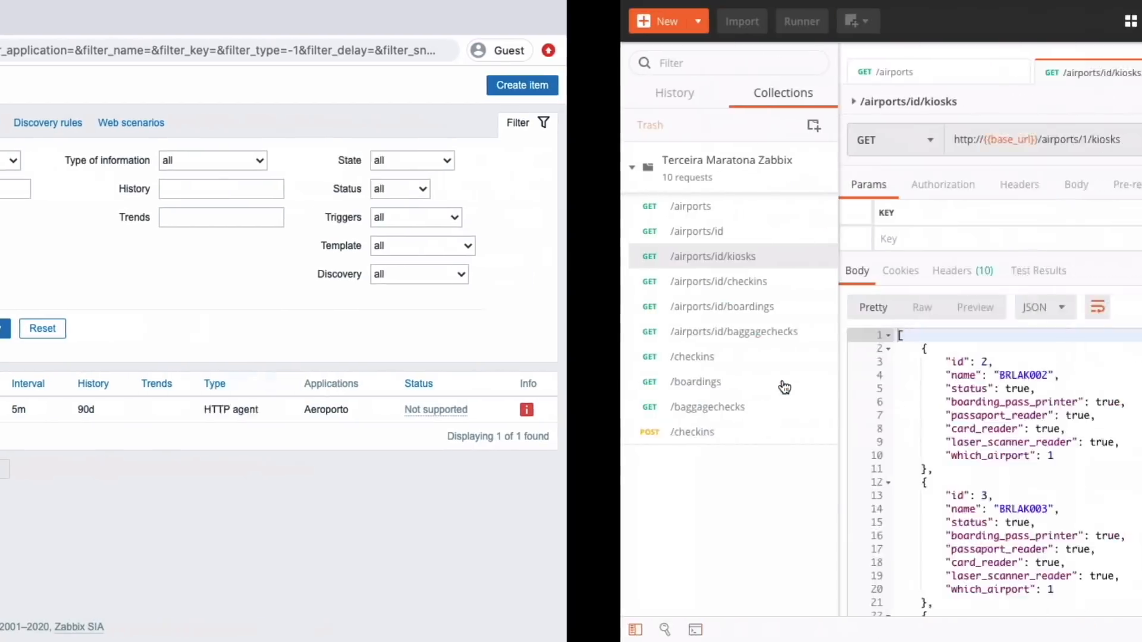
pyautogui.hotkey('ctrl', 'Right')
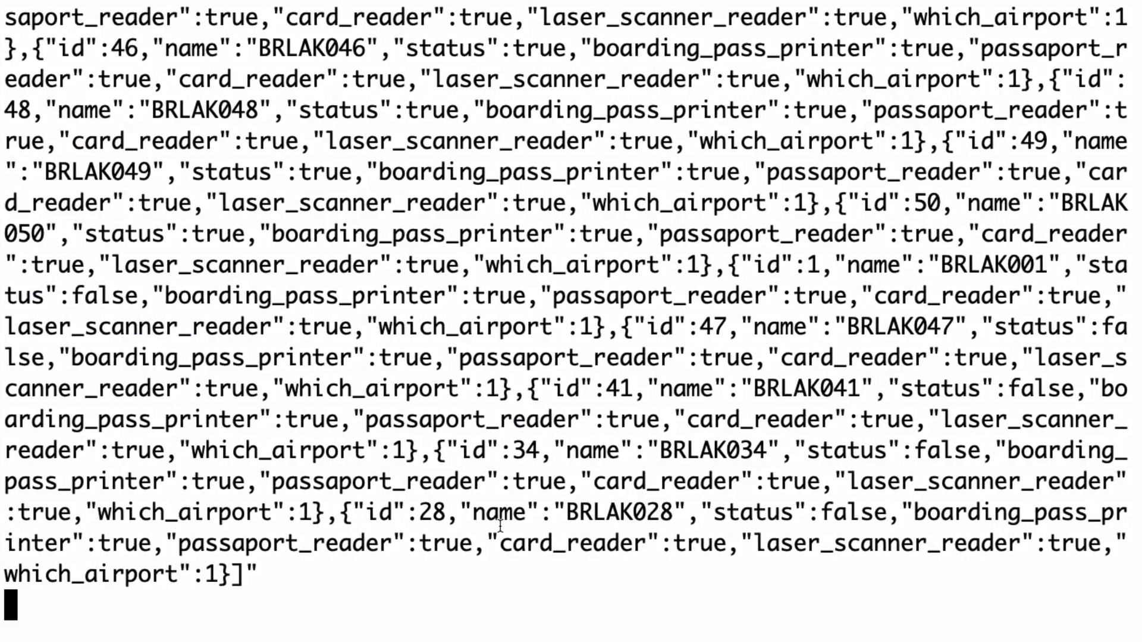
pyautogui.hotkey('ctrl', 'Left')
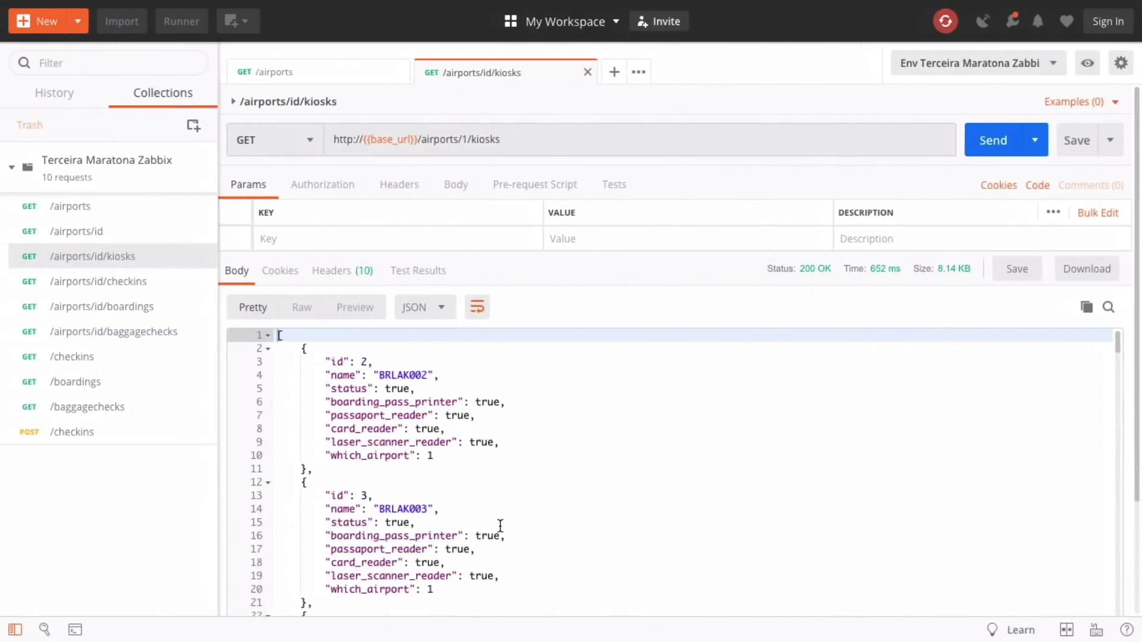
pyautogui.hotkey('ctrl', 'Left')
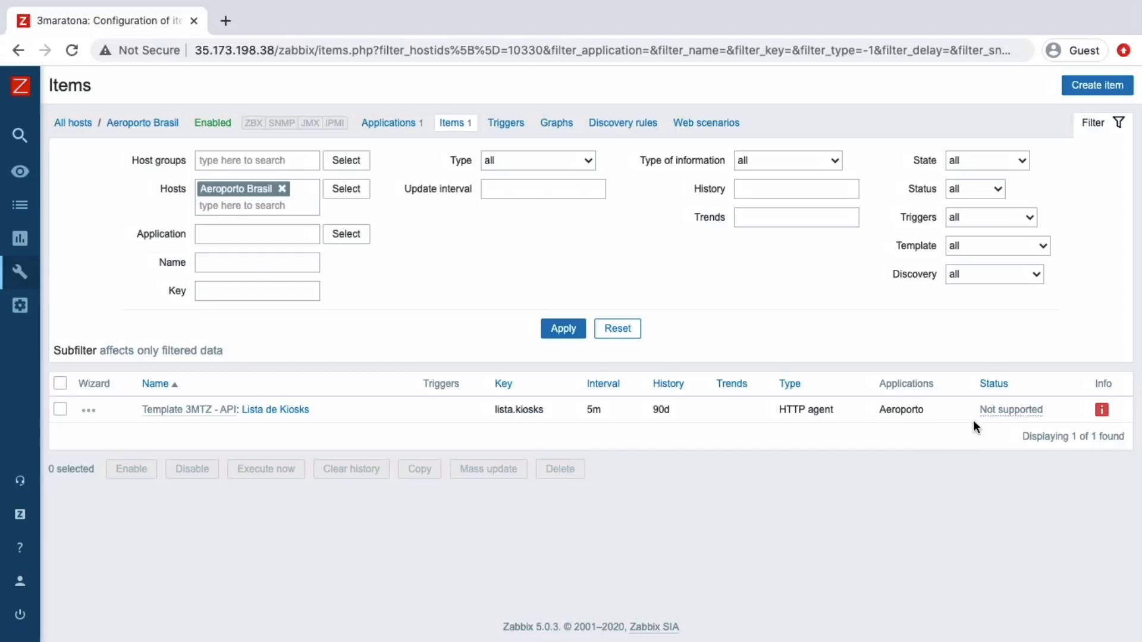
pyautogui.moveTo(1106, 421)
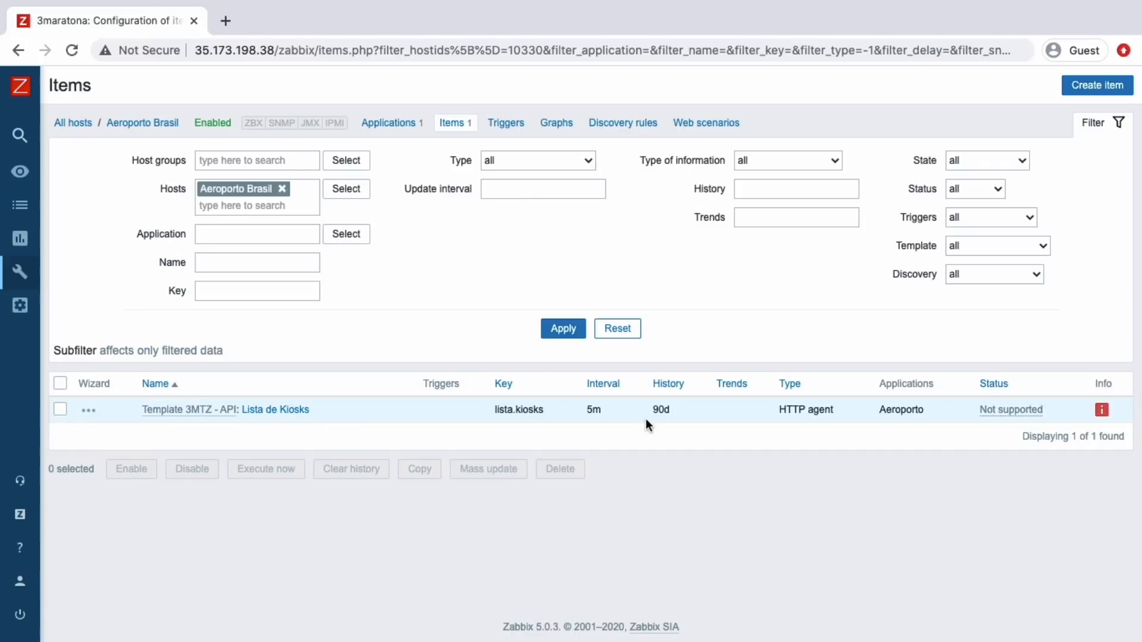
# Step: Open the general administration settings in a new browser tab and view the other configuration parameters, including the refresh of unsupported items
pyautogui.moveTo(39, 434)
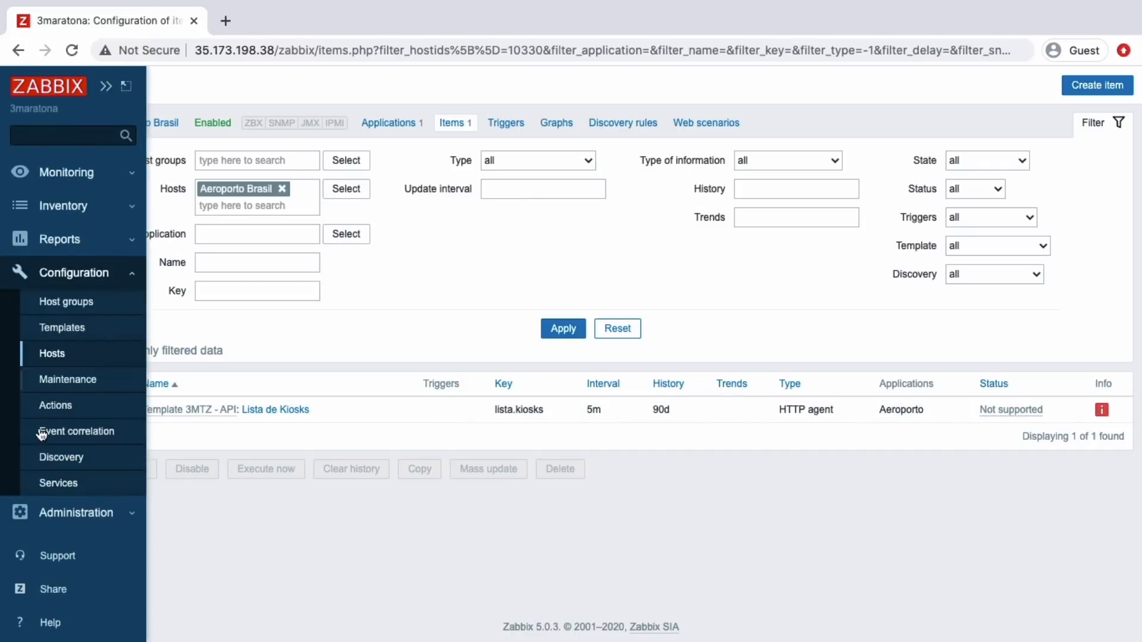
pyautogui.click(41, 509)
pyautogui.keyDown('super'); pyautogui.click(45, 333); pyautogui.keyUp('super')
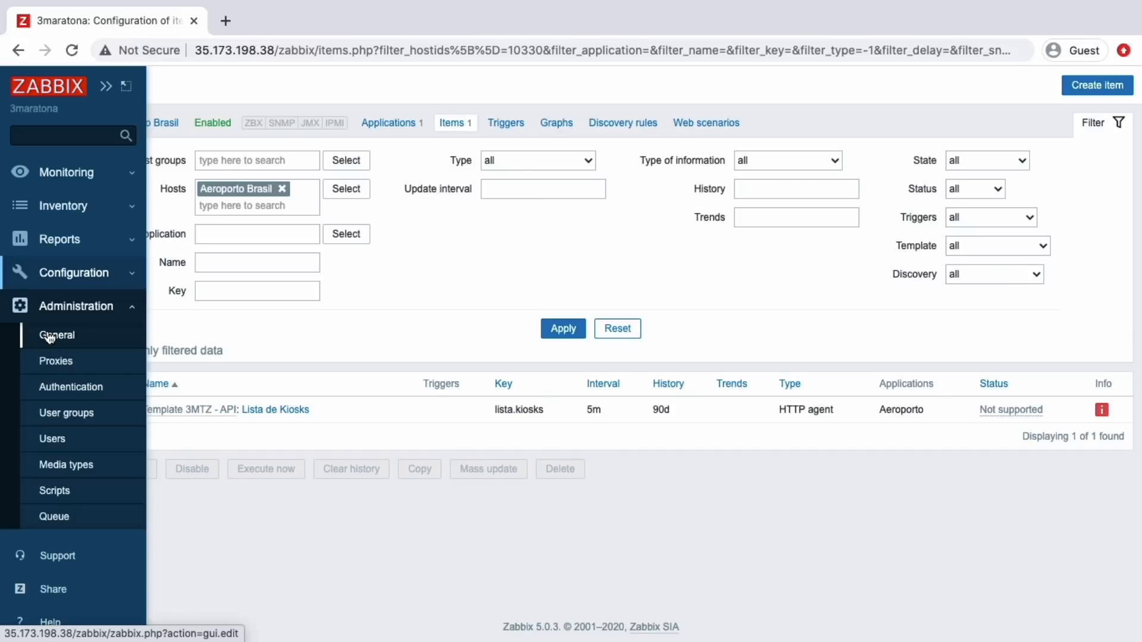
pyautogui.click(237, 24)
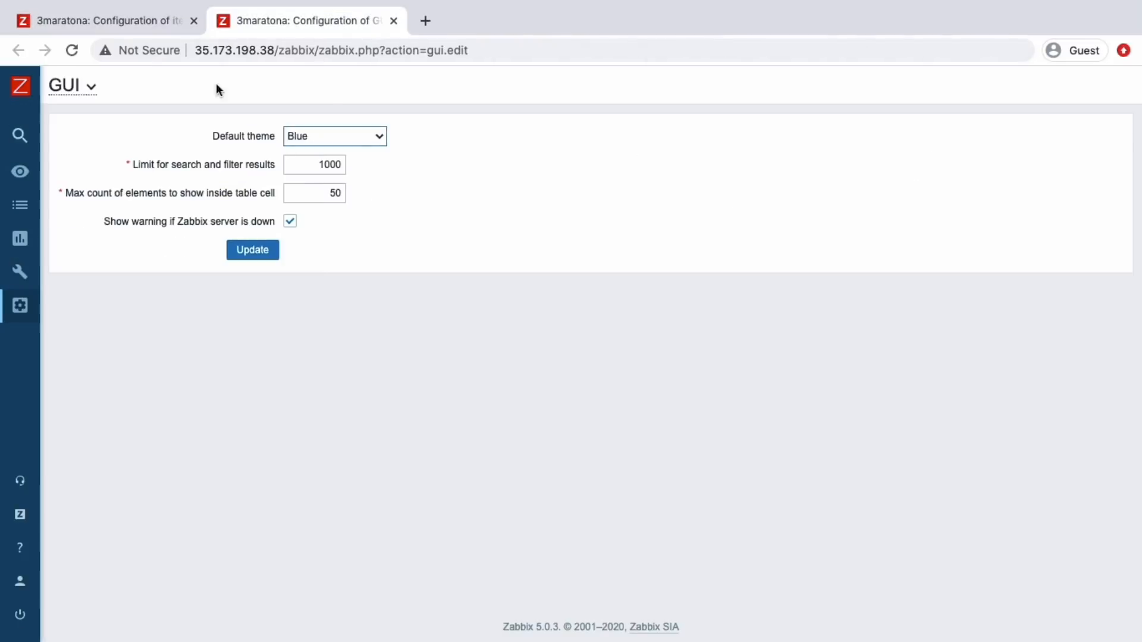
pyautogui.click(59, 93)
pyautogui.click(78, 360)
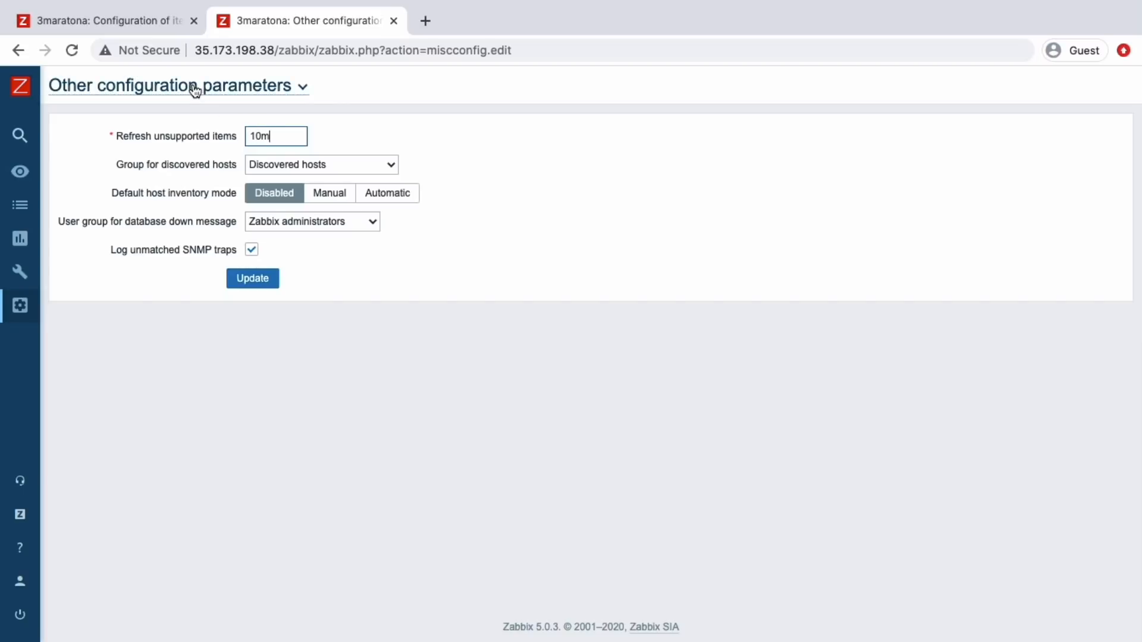
# Step: Return to the Aeroporto Brasil items, keep the side menu expanded, execute Lista de Kiosks immediately again, and refresh the list
pyautogui.click(137, 24)
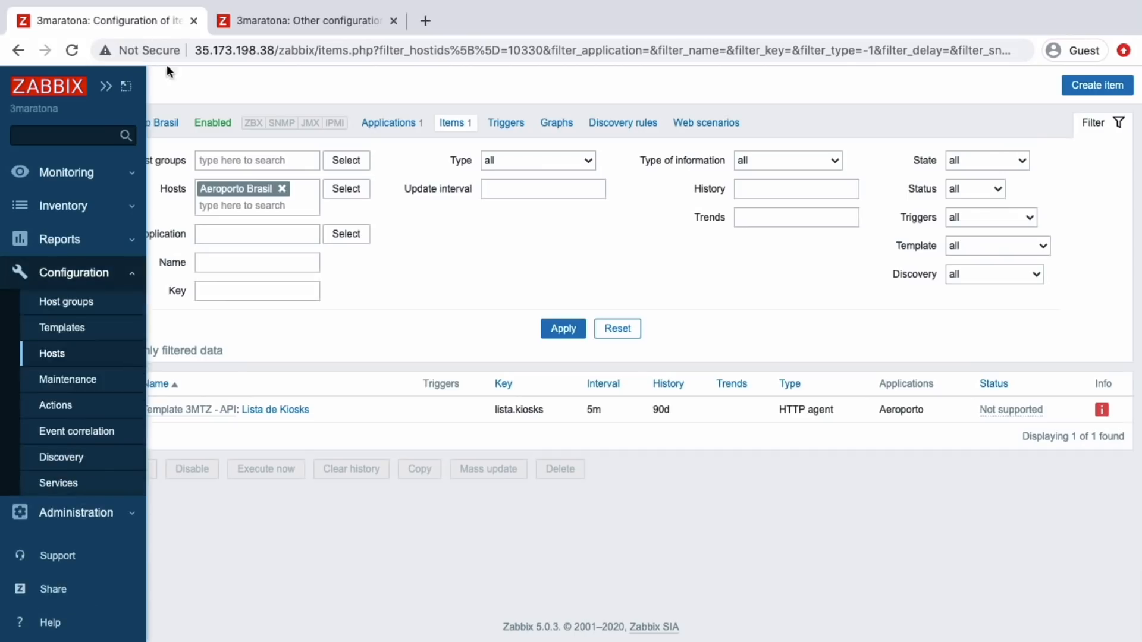
pyautogui.click(106, 86)
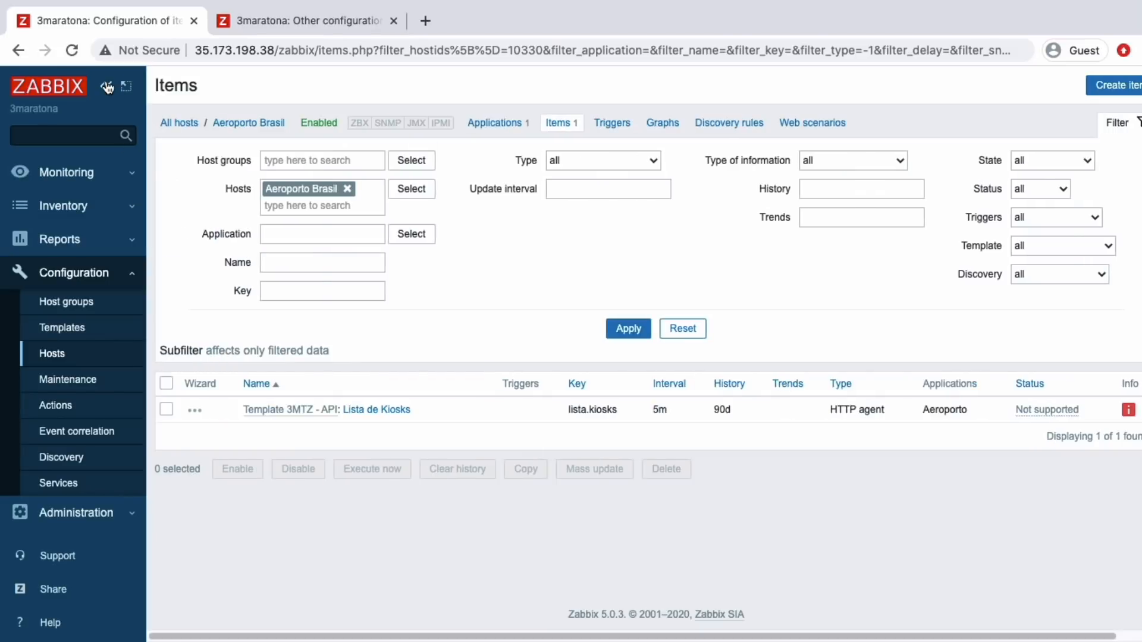
pyautogui.click(167, 409)
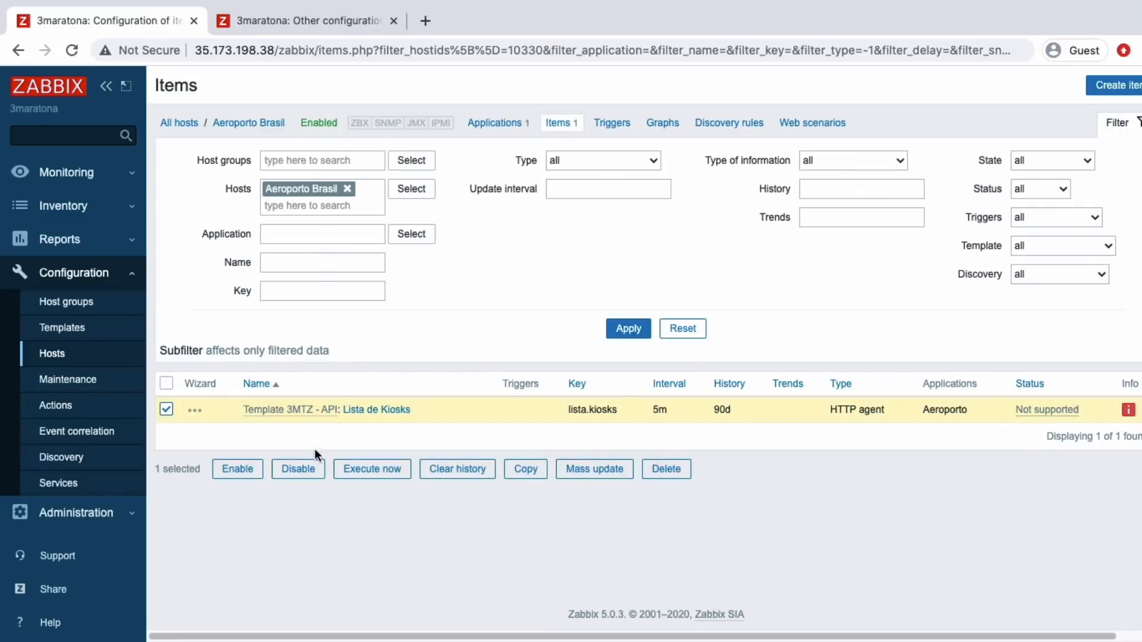
pyautogui.click(360, 473)
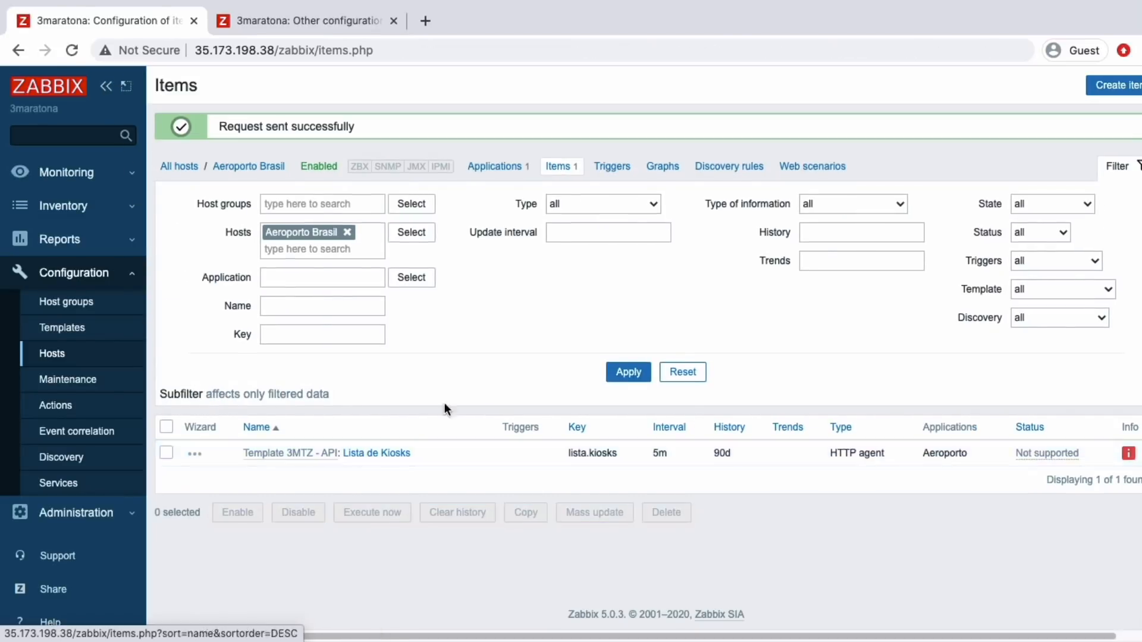
pyautogui.click(628, 375)
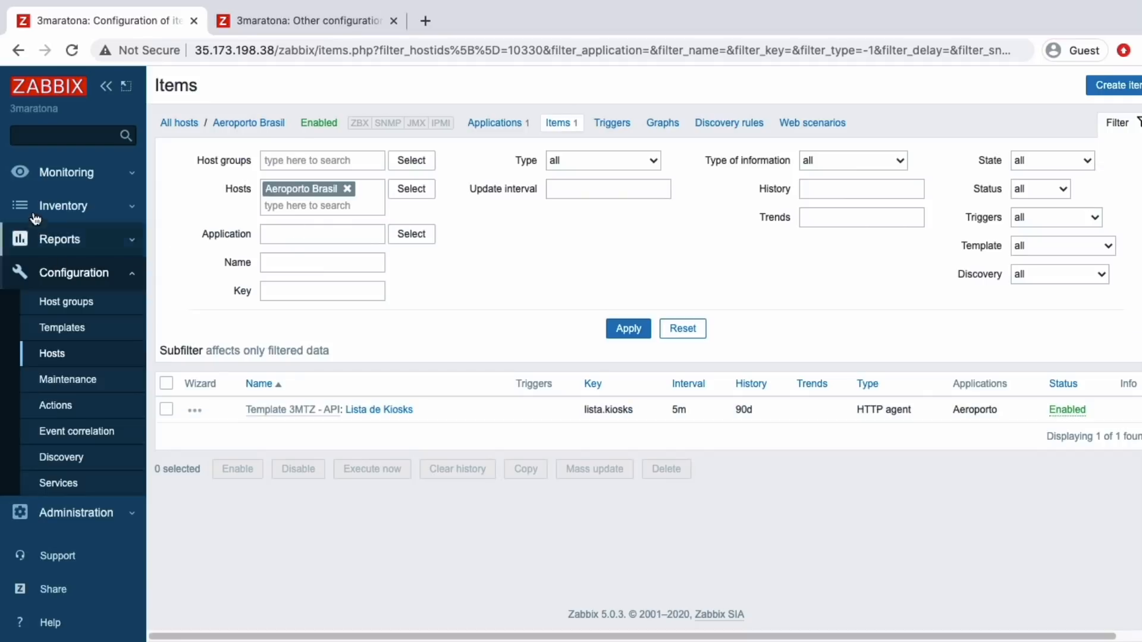
# Step: View the latest data for all hosts, and open the latest data of Aeroporto Brasil from the monitored hosts list
pyautogui.click(48, 174)
pyautogui.click(52, 305)
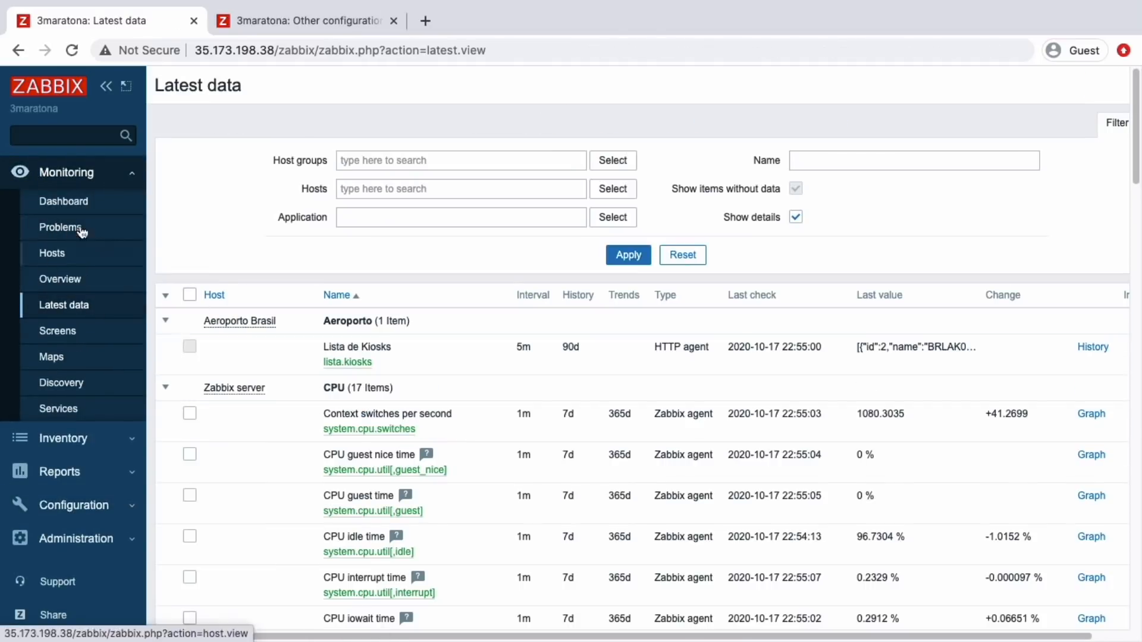
pyautogui.click(52, 253)
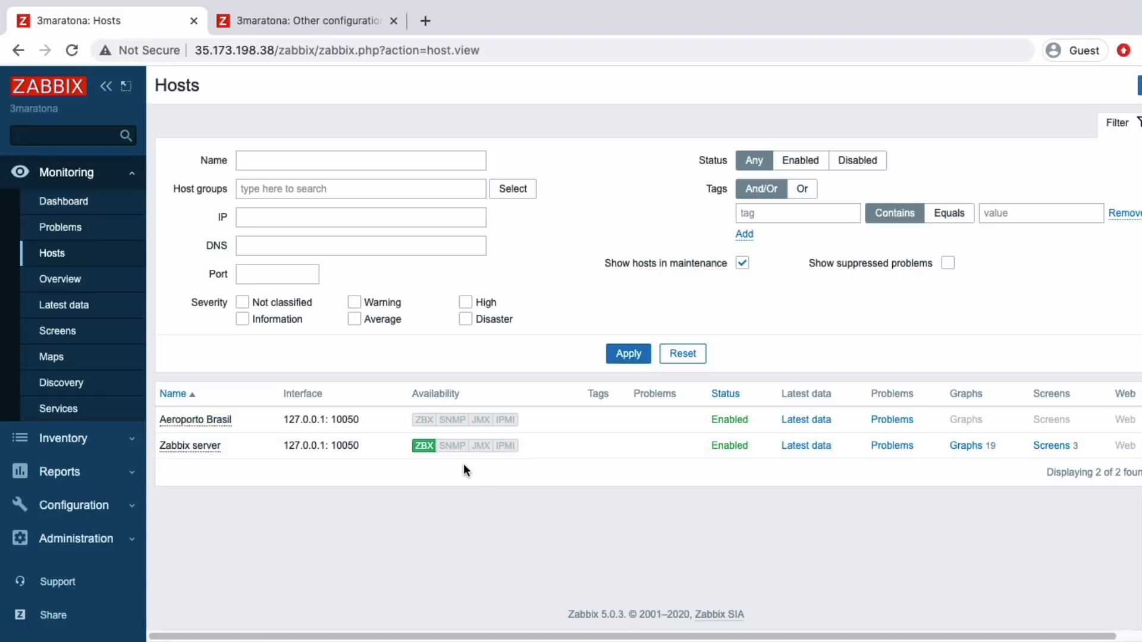
pyautogui.click(788, 421)
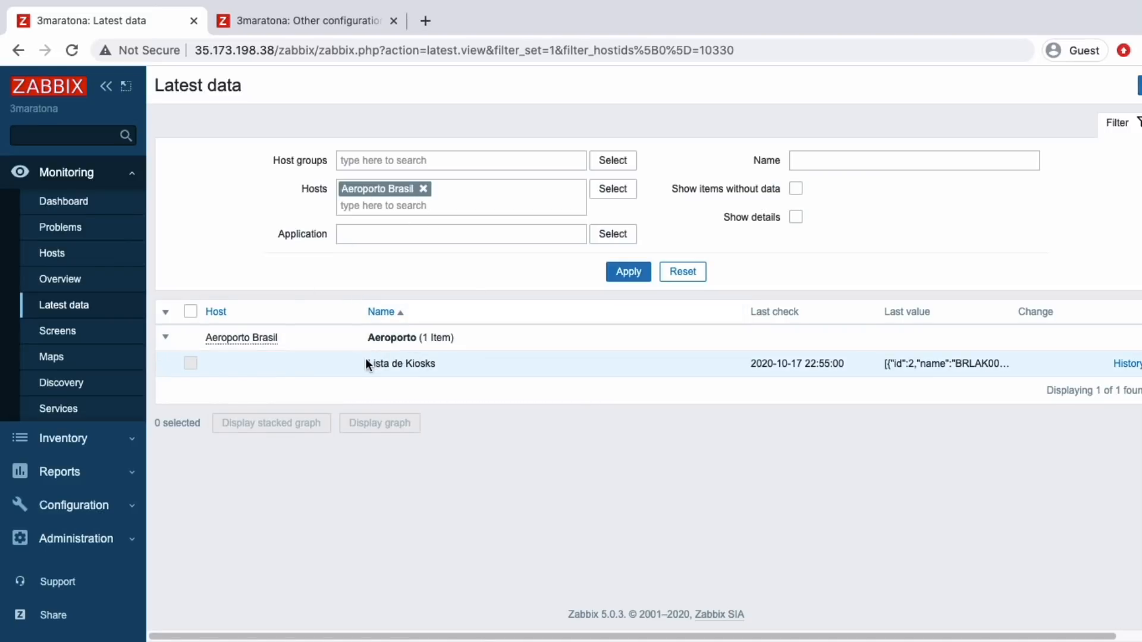
# Step: Open the history of Lista de Kiosks and examine the collected JSON value through its kiosk entries
pyautogui.click(1126, 364)
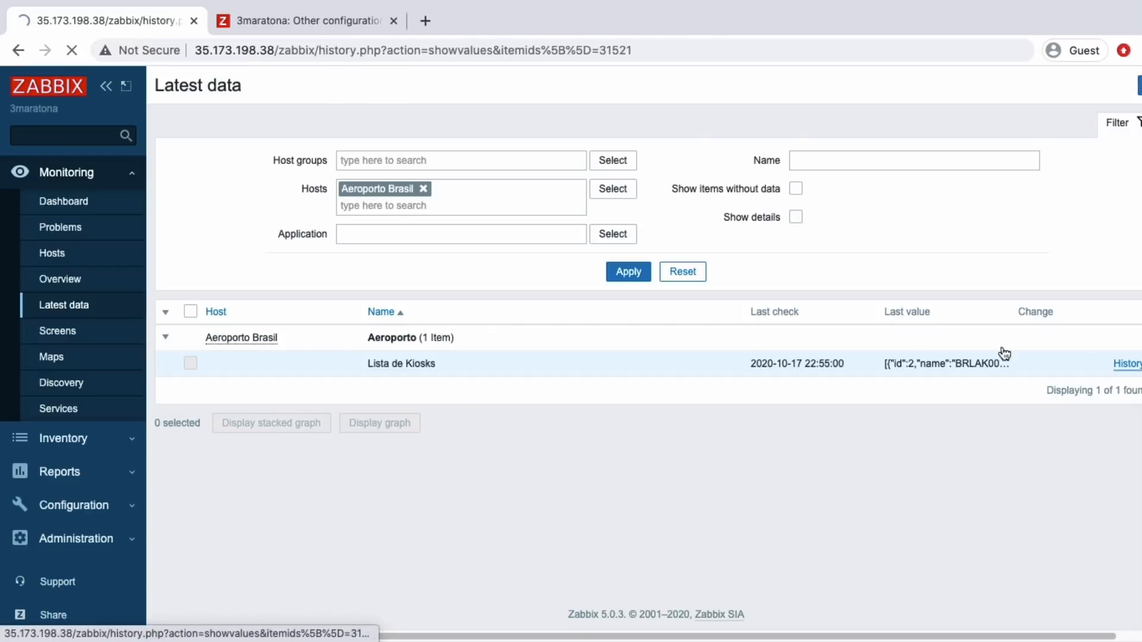
pyautogui.scroll(-3, 357, 333)
pyautogui.scroll(-10, 367, 388)
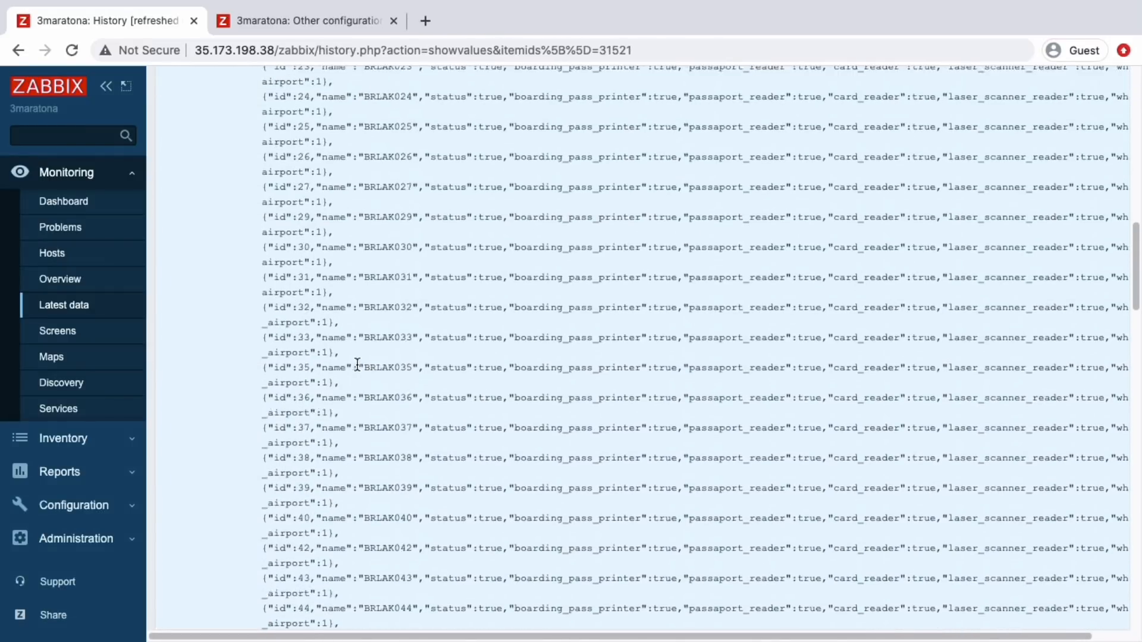
pyautogui.scroll(-5, 357, 364)
pyautogui.scroll(18, 357, 363)
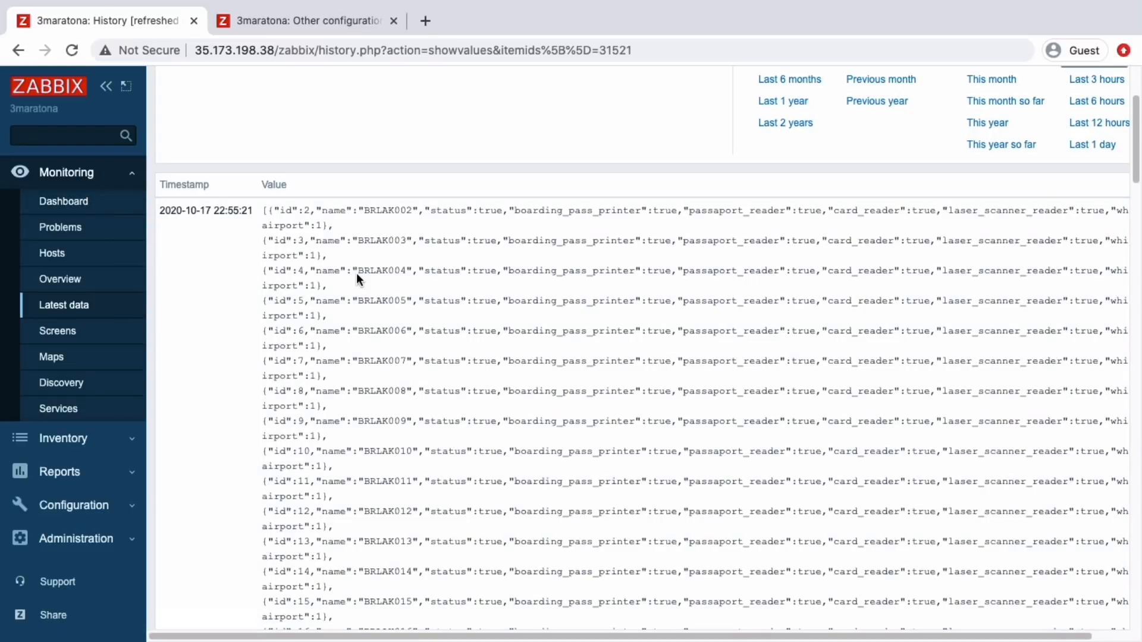
# Step: Switch to Postman and copy the entire JSON response body of the /airports/id/kiosks request
pyautogui.tripleClick(355, 273)
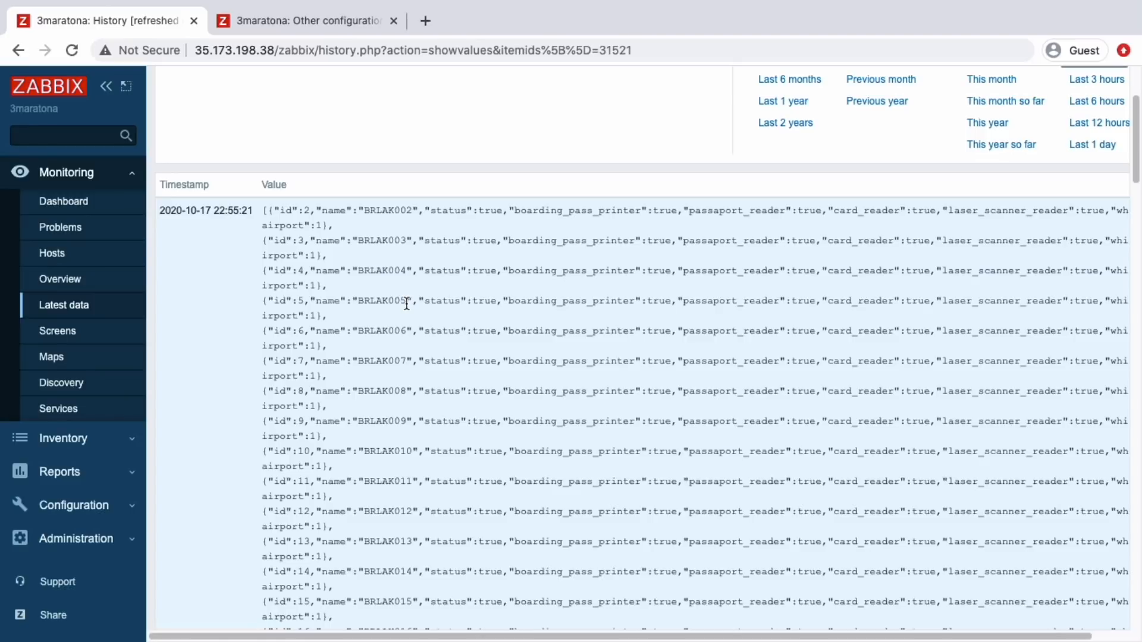
pyautogui.hotkey('ctrl', 'Right')
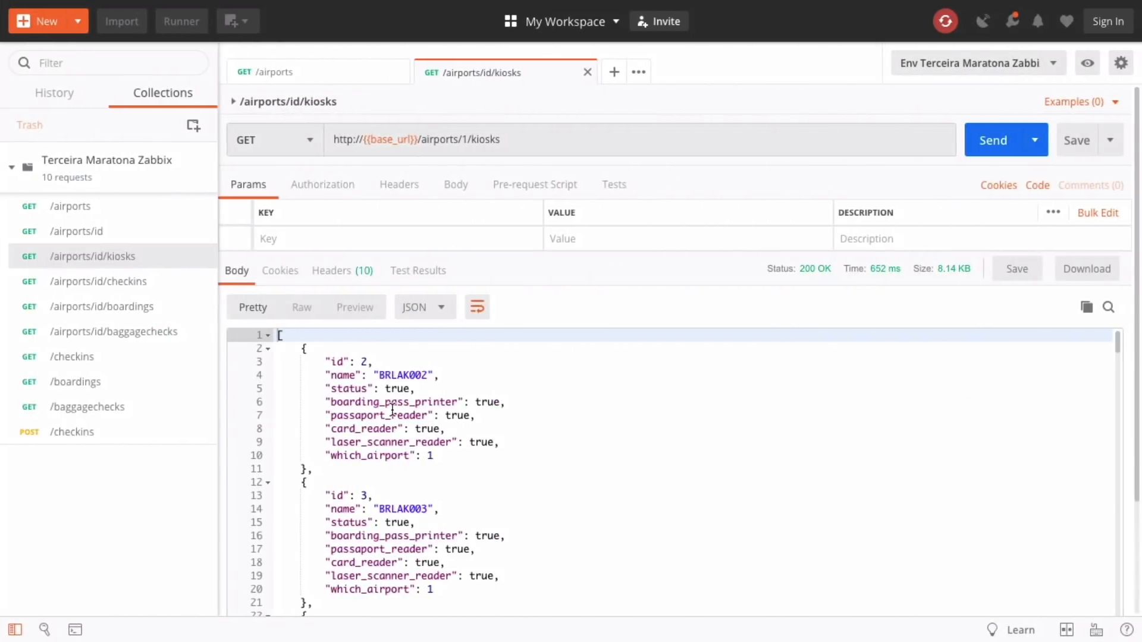
pyautogui.click(392, 414)
pyautogui.hotkey('ctrl', 'a')
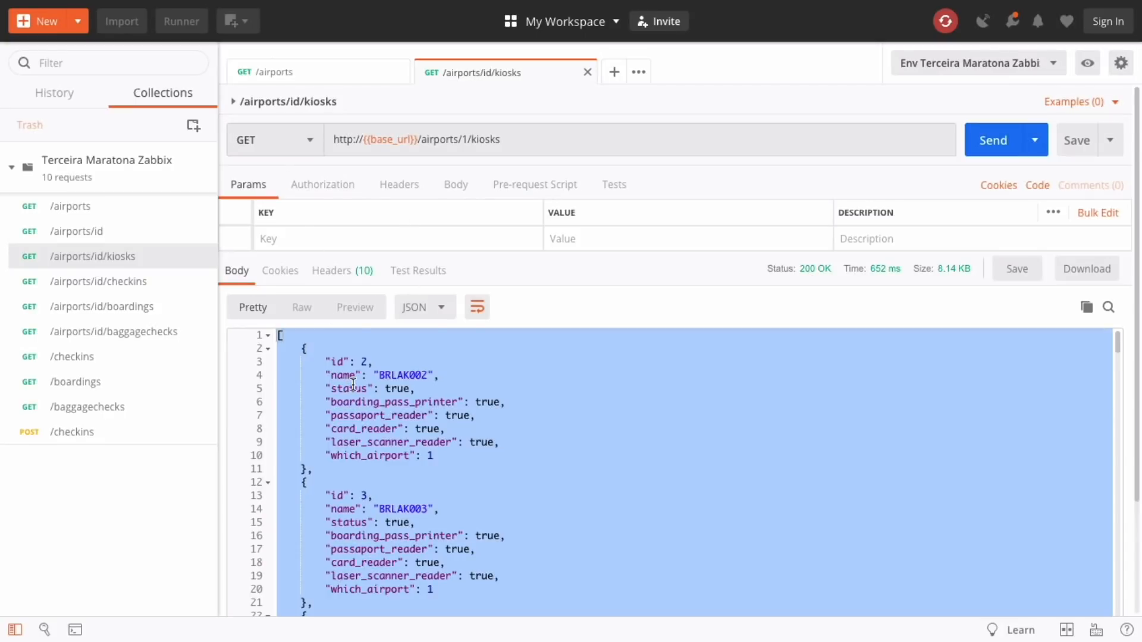
# Step: Switch back to the browser, search for "jsonpath" in a new tab and open the jsonpath online evaluator
pyautogui.hotkey('ctrl', 'Left')
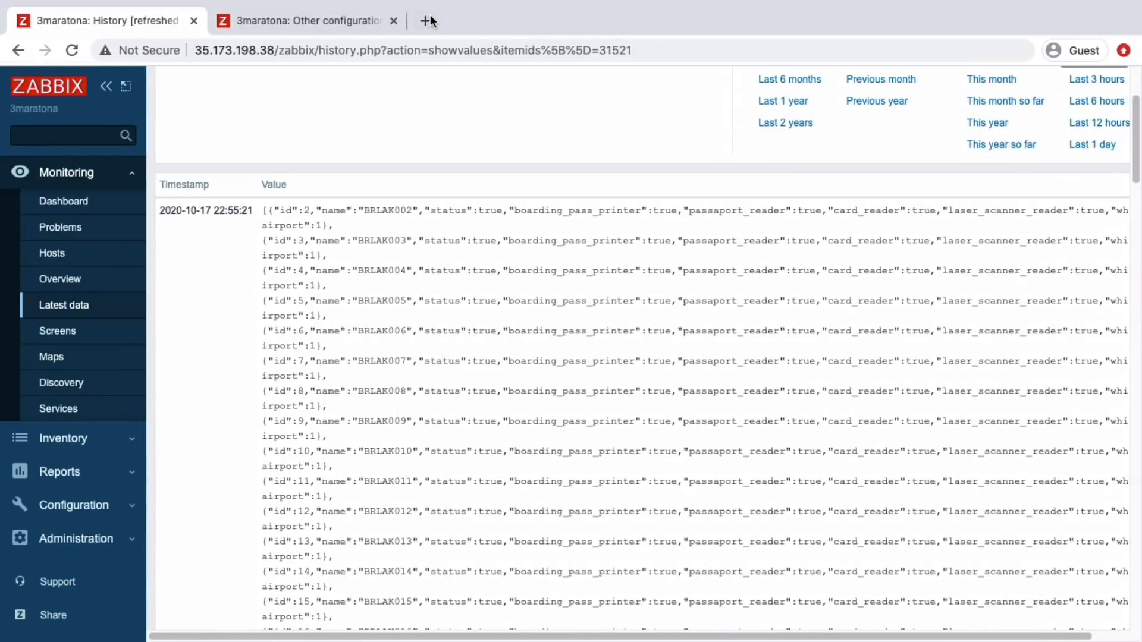
pyautogui.click(427, 21)
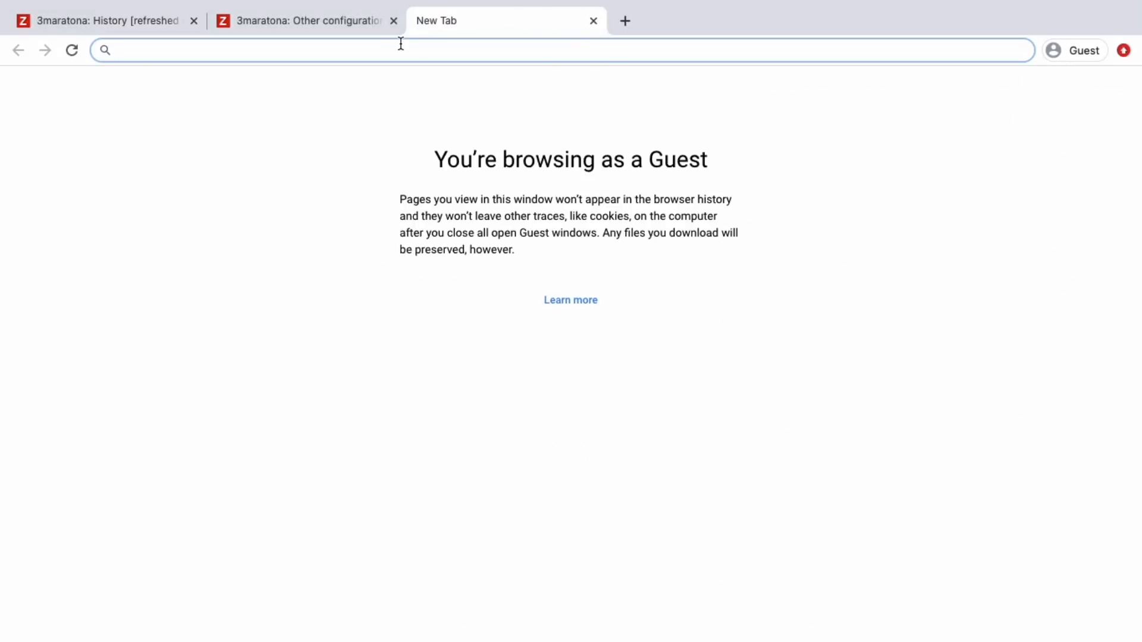
pyautogui.write('jsonpath')
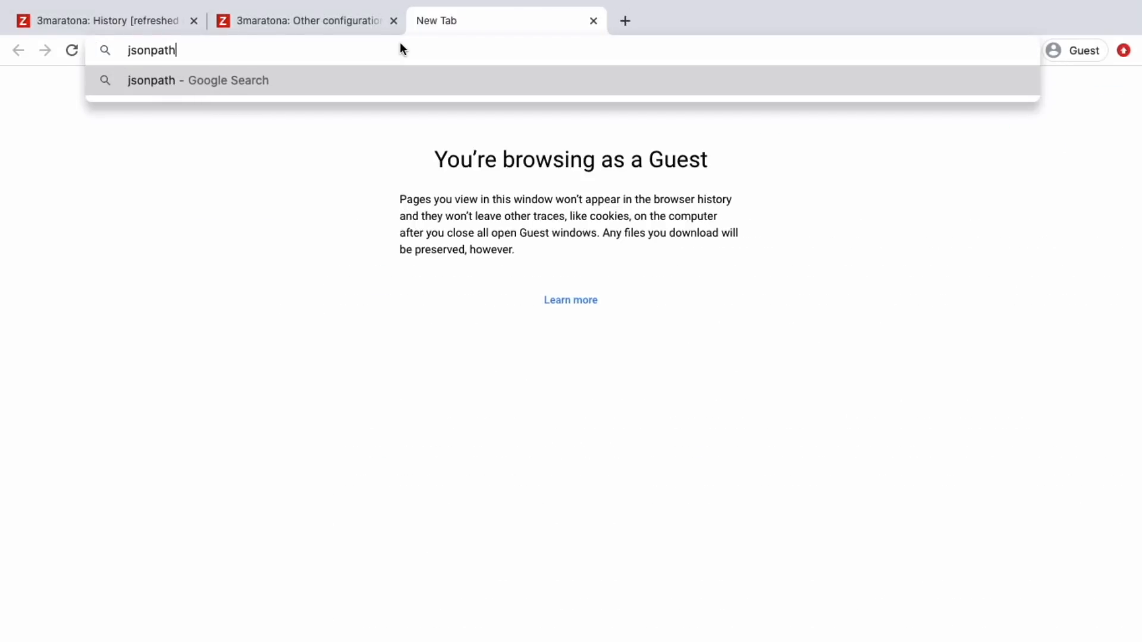
pyautogui.press('Return')
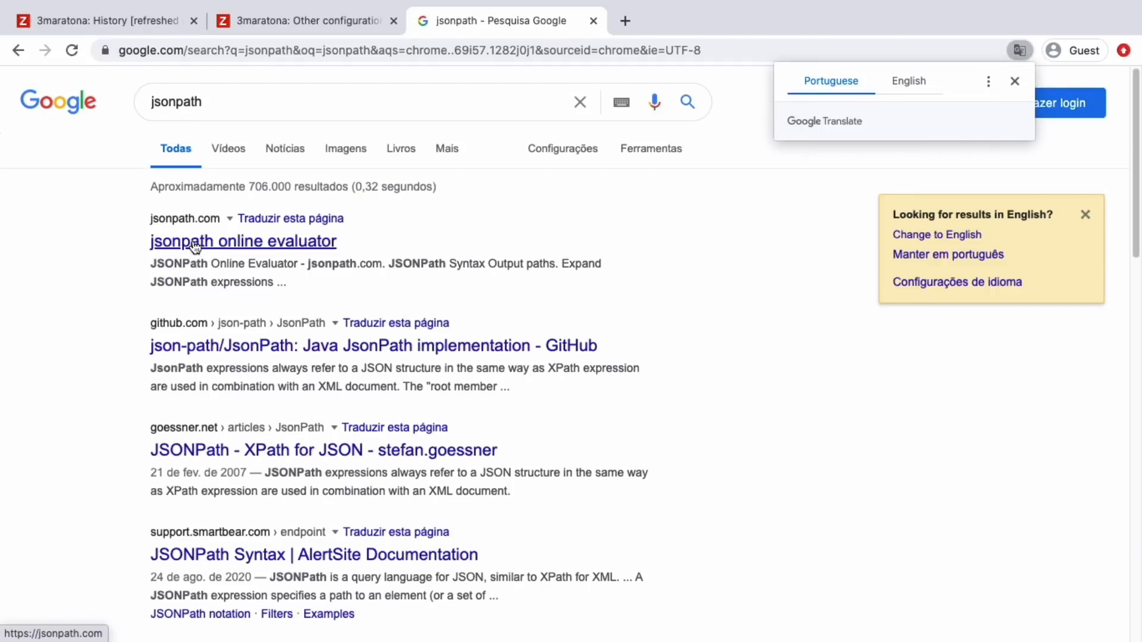
pyautogui.click(195, 244)
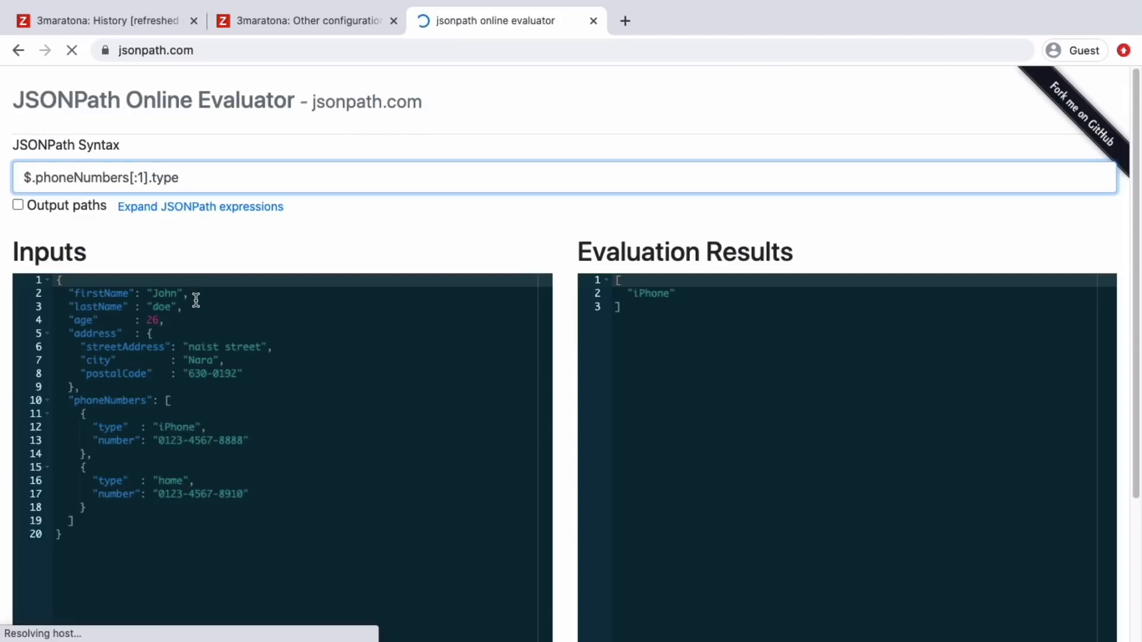
# Step: Replace the evaluator's sample input JSON with the copied kiosks response
pyautogui.click(196, 300)
pyautogui.press('super+a')
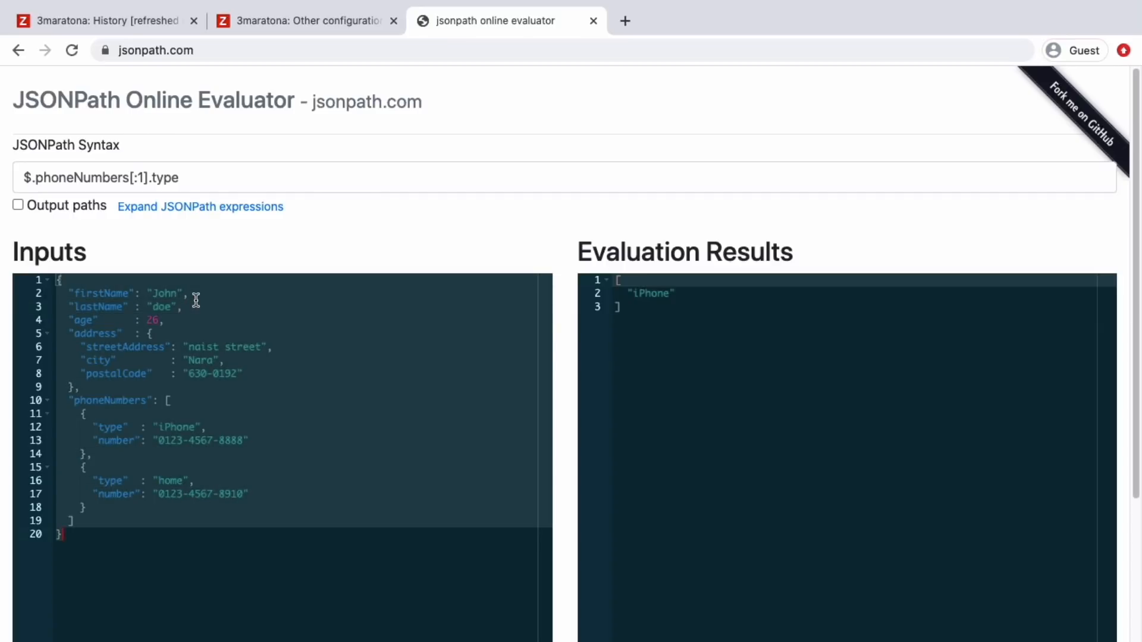
pyautogui.press('BackSpace')
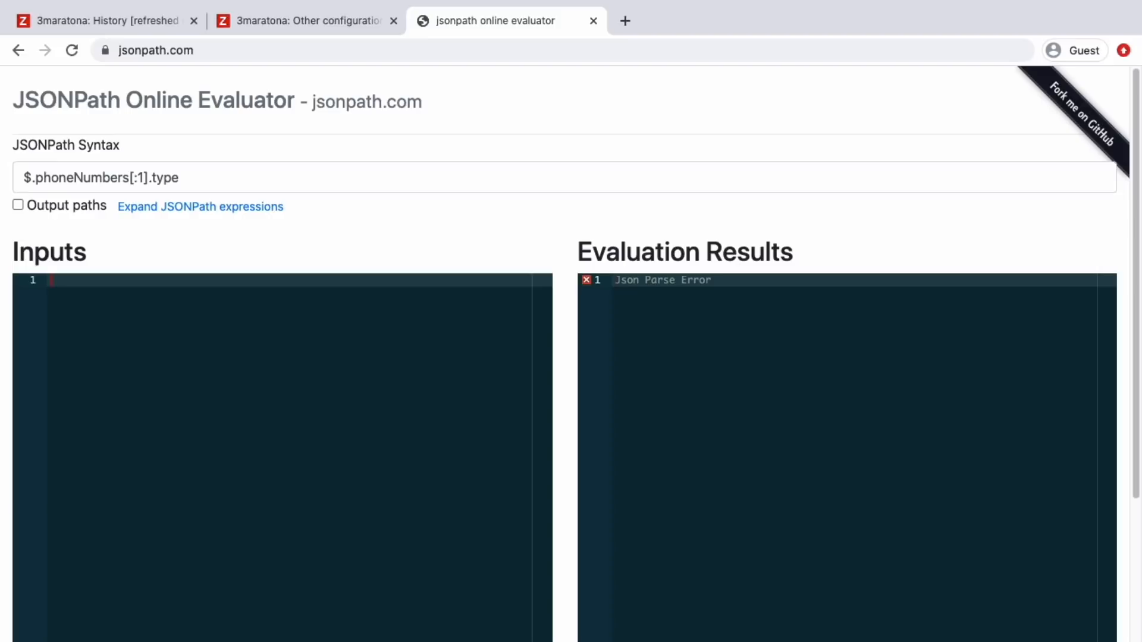
pyautogui.press('super+v')
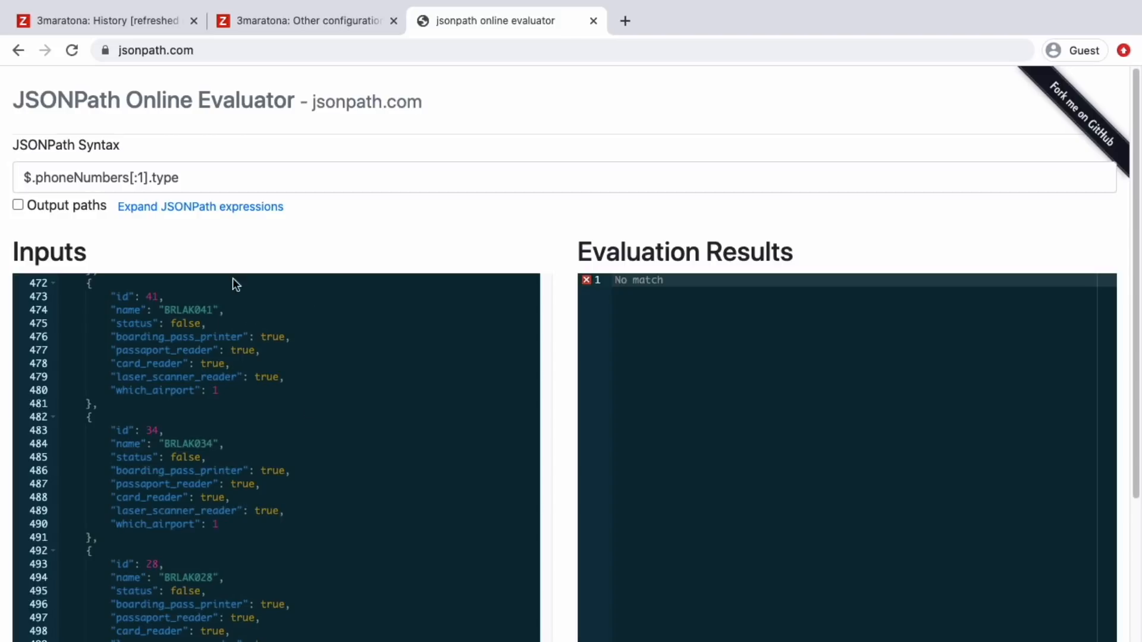
# Step: Switch to the Zabbix server terminal, stop the running log output and clear the screen
pyautogui.hotkey('ctrl', 'Right')
pyautogui.hotkey('ctrl', 'Right')
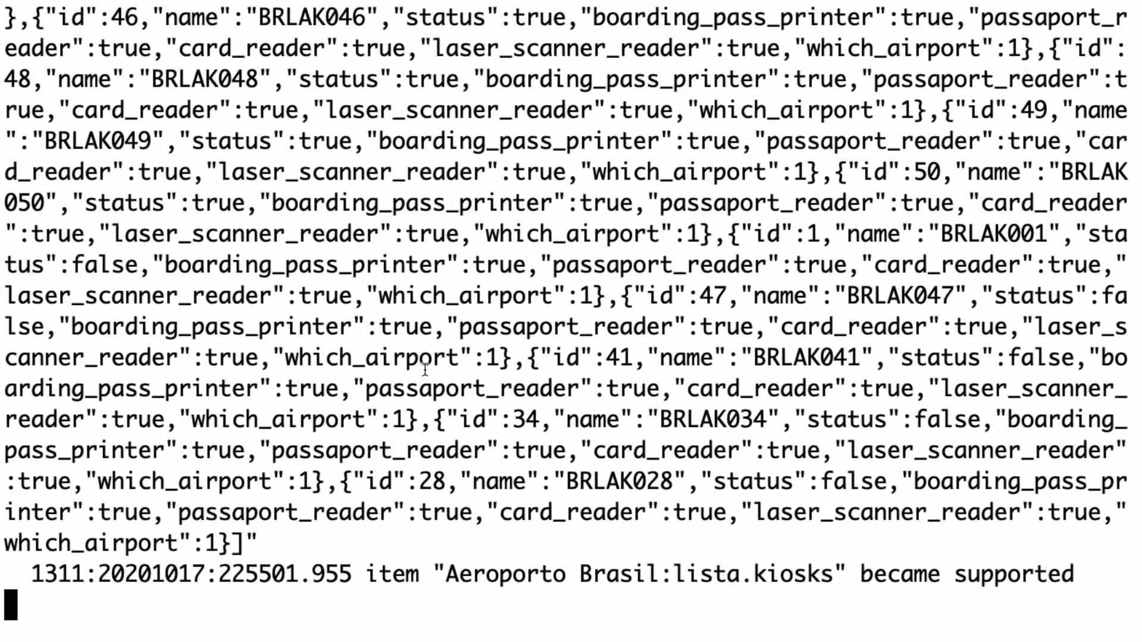
pyautogui.hotkey('ctrl', 'c')
pyautogui.hotkey('ctrl', 'c')
pyautogui.write('clear')
pyautogui.press('Return')
# Step: Test the item key with zabbix_agentd -t vfs.fs.discovery and highlight a {#FSTYPE} macro in the output
pyautogui.write('zabbix_agentd ')
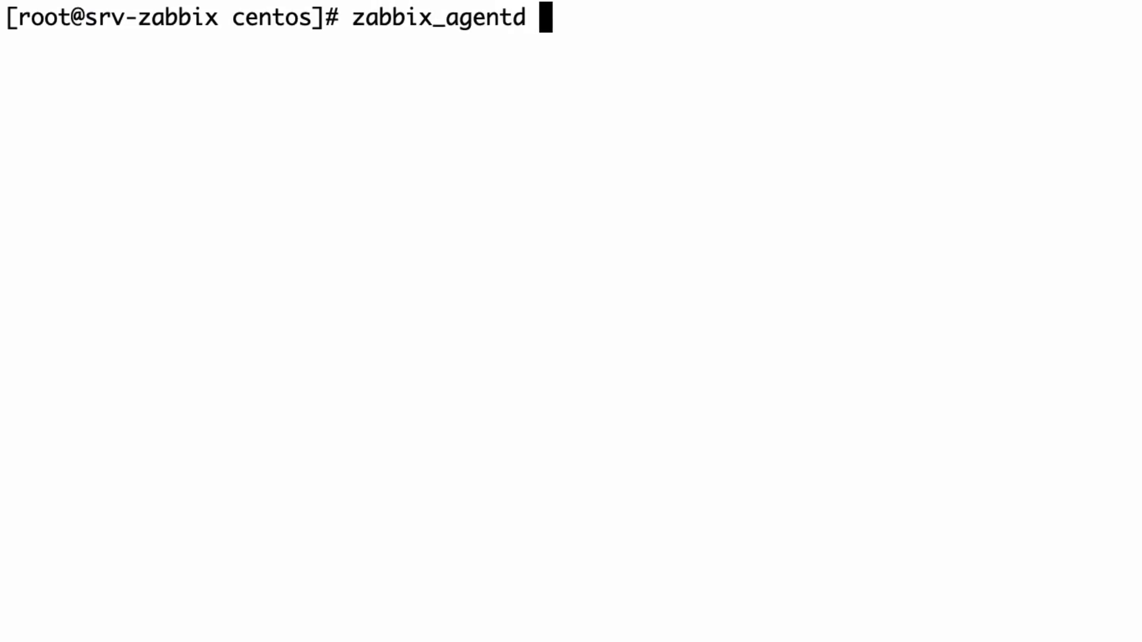
pyautogui.write('-t ')
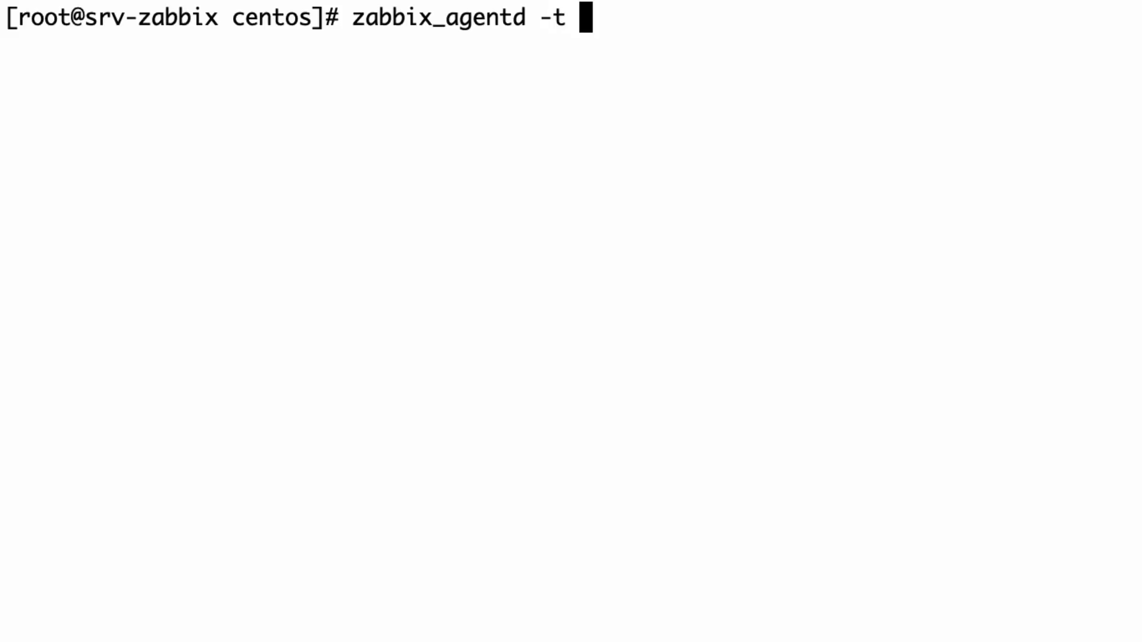
pyautogui.write('vfs')
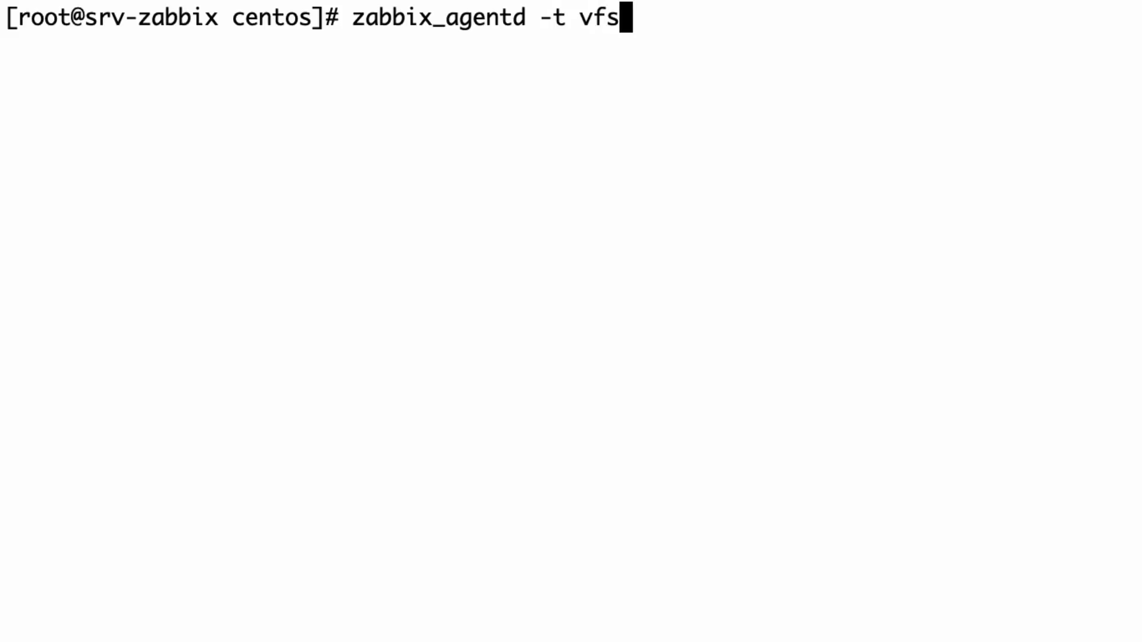
pyautogui.write('.fs.discovery')
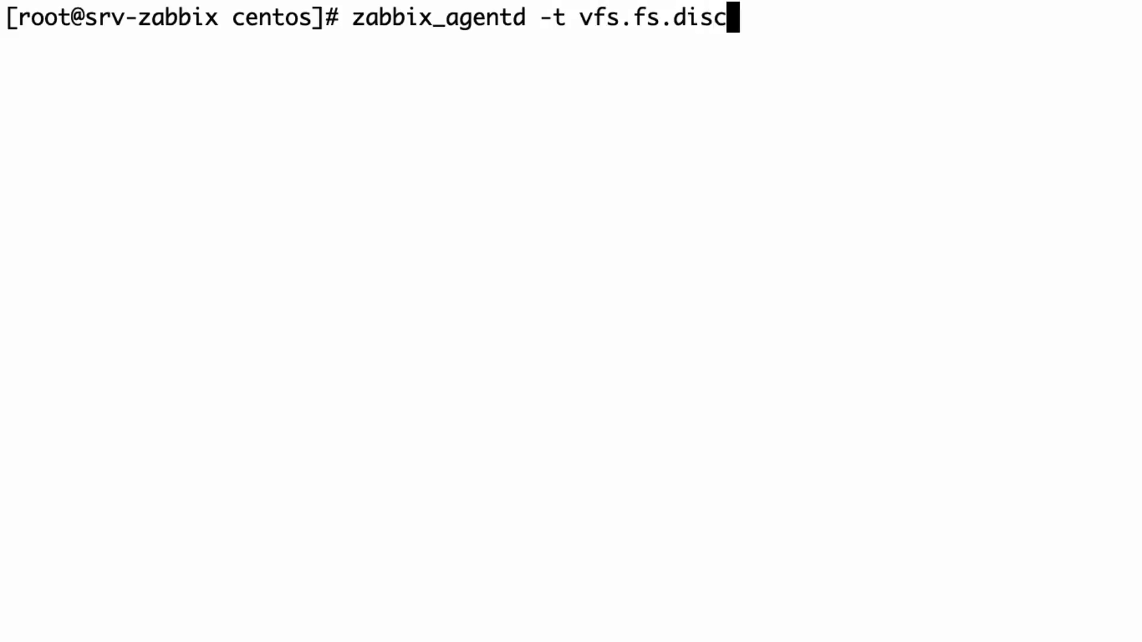
pyautogui.press('Return')
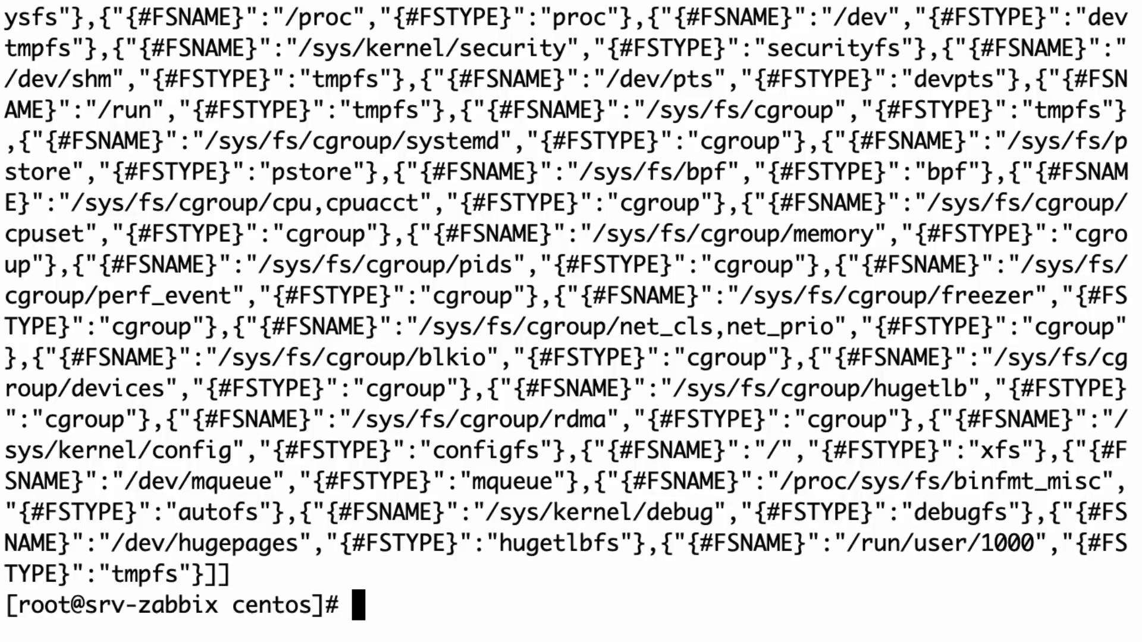
pyautogui.moveTo(312, 482); pyautogui.dragTo(438, 481)
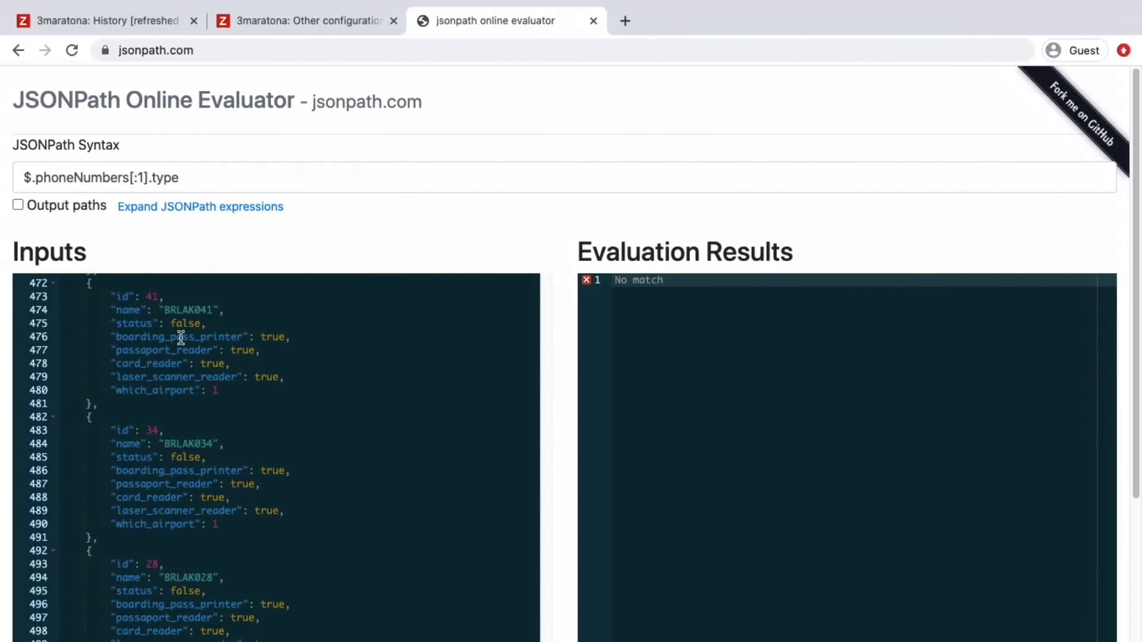
# Step: Return to the JSONPath evaluator in the browser and replace the sample expression with $
pyautogui.click(132, 178)
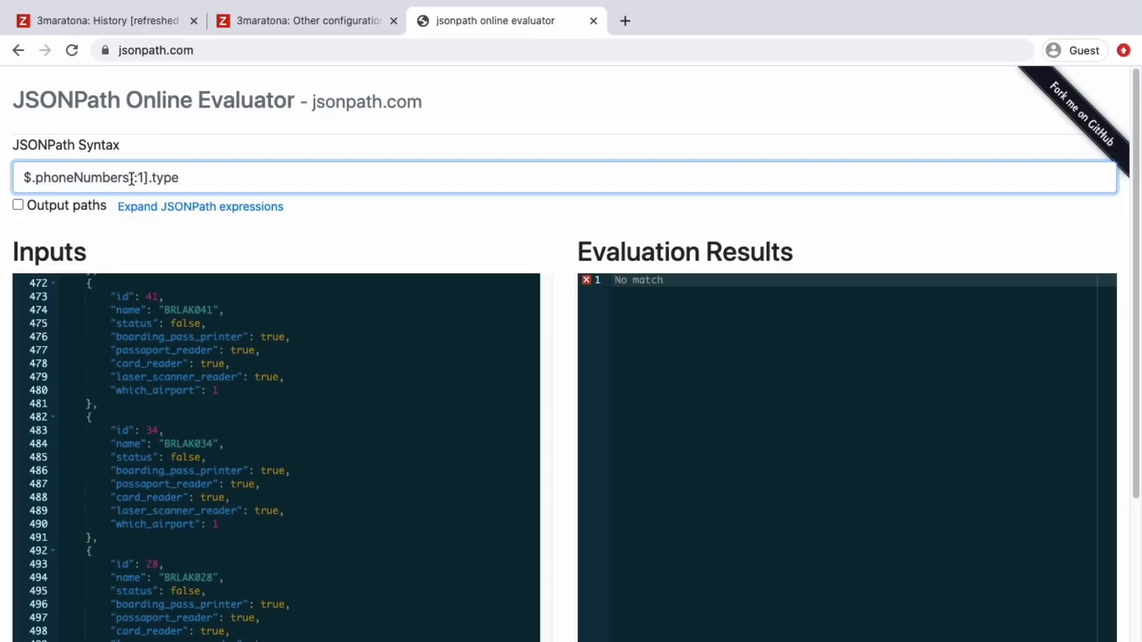
pyautogui.tripleClick(131, 179)
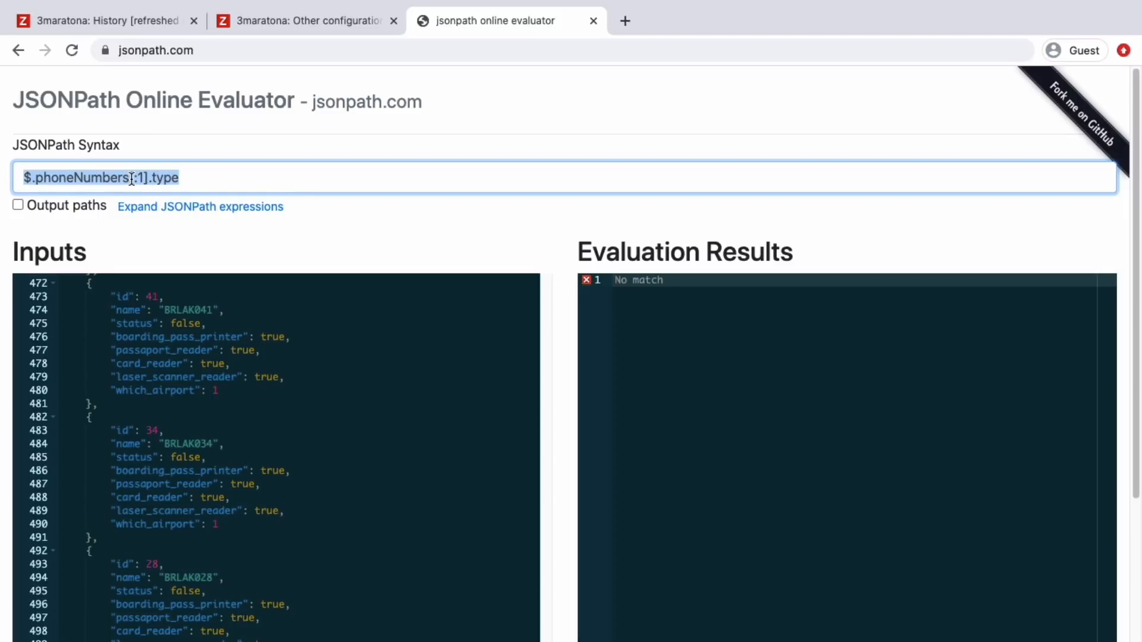
pyautogui.press('BackSpace')
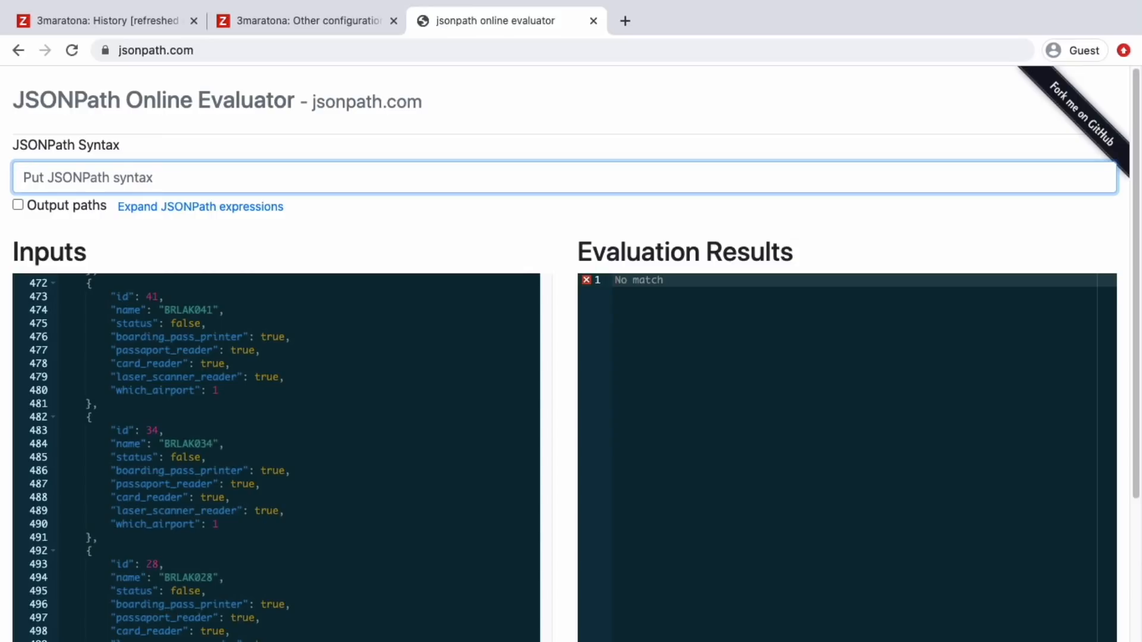
pyautogui.write('$')
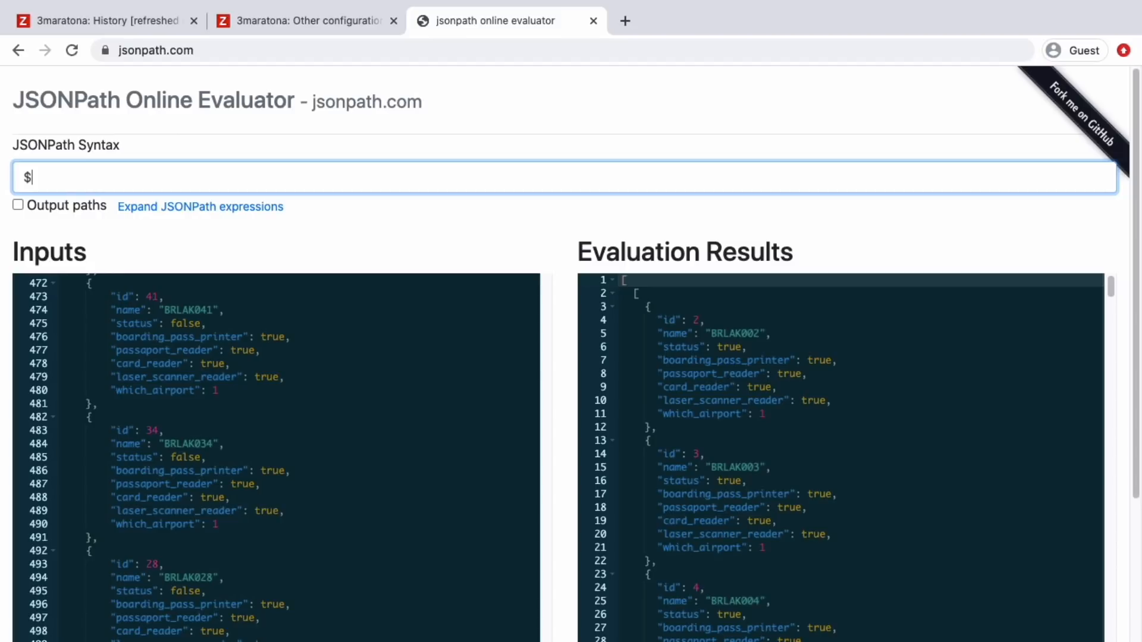
# Step: Try the JSONPath expression $.id on the kiosks data, and clear the expression
pyautogui.write('.id')
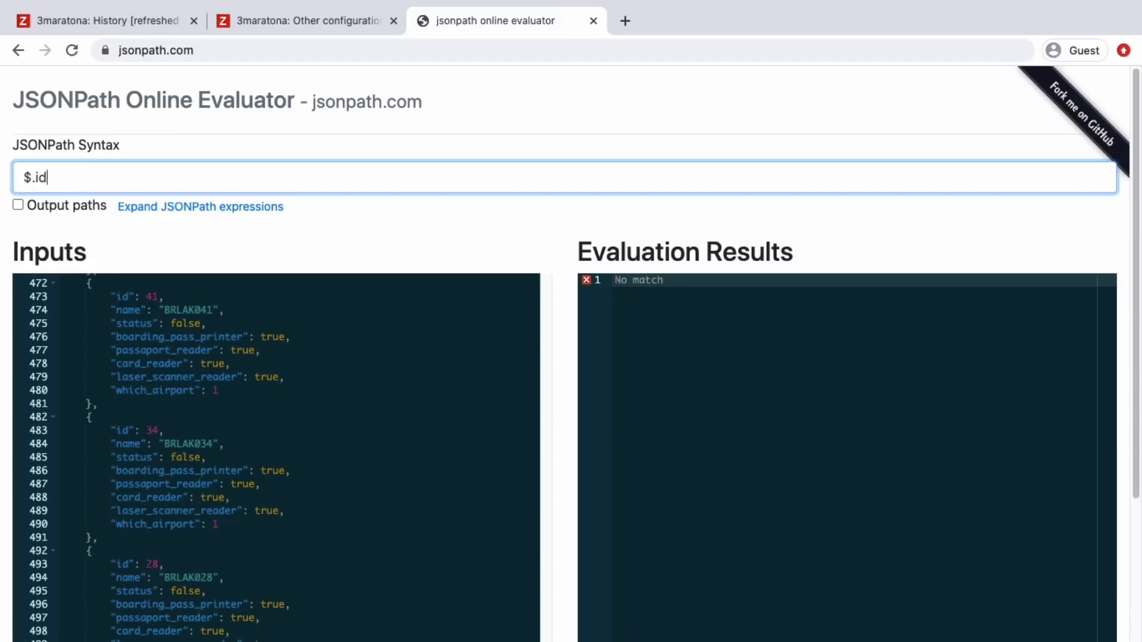
pyautogui.press('BackSpace')
pyautogui.press('BackSpace')
pyautogui.press('BackSpace')
pyautogui.press('BackSpace')
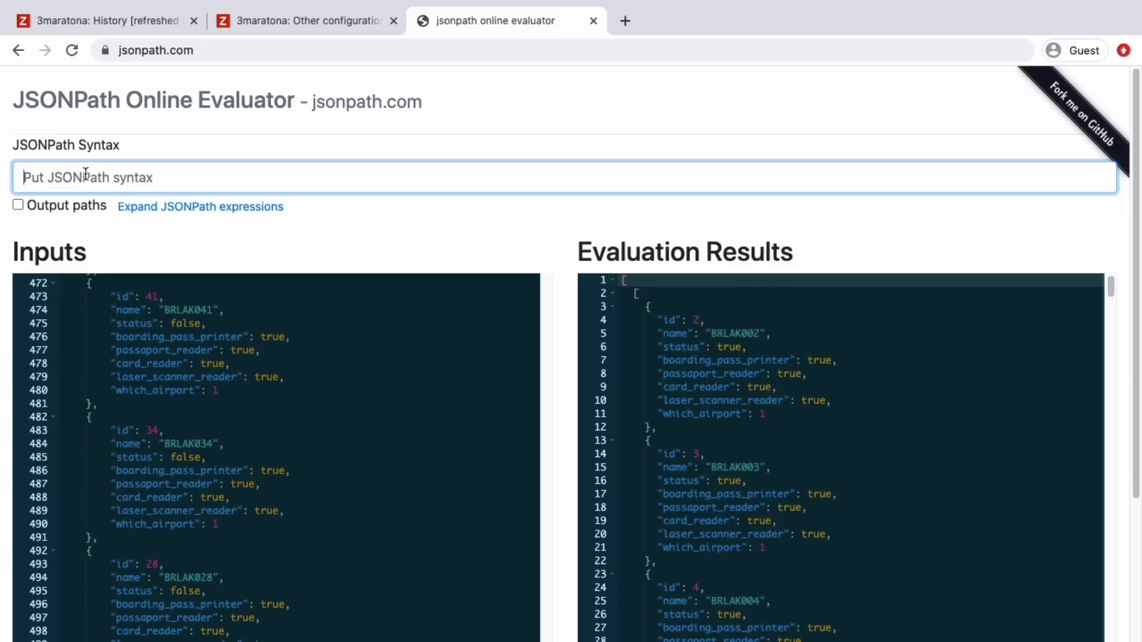
# Step: Evaluate the expression $.*.id to extract every kiosk's id, and look through the results
pyautogui.write('$.')
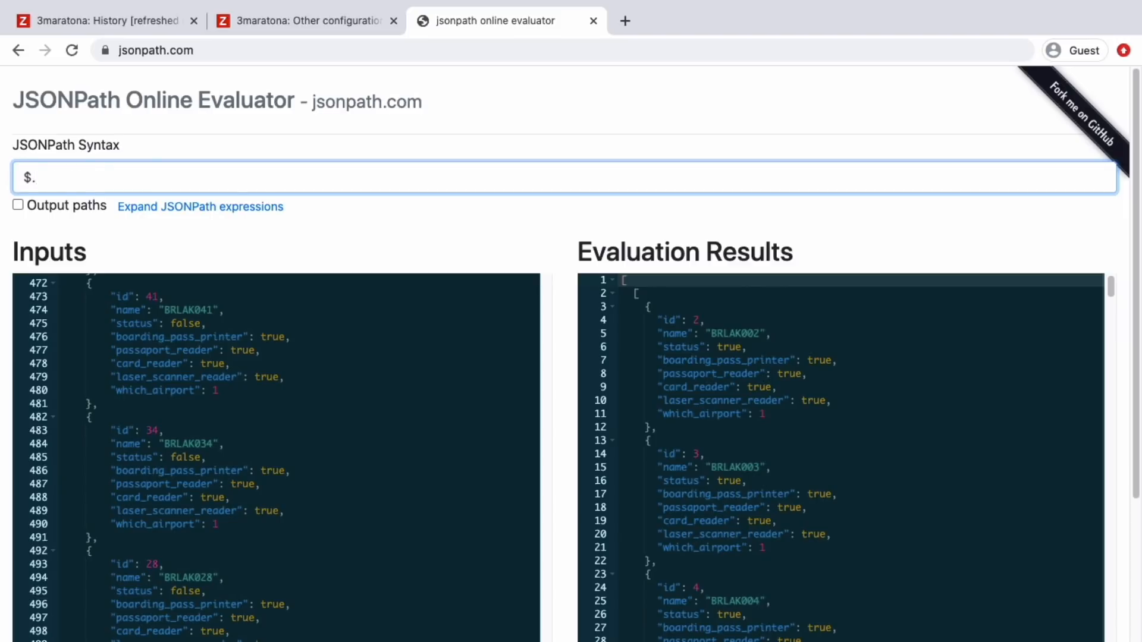
pyautogui.write('*.id')
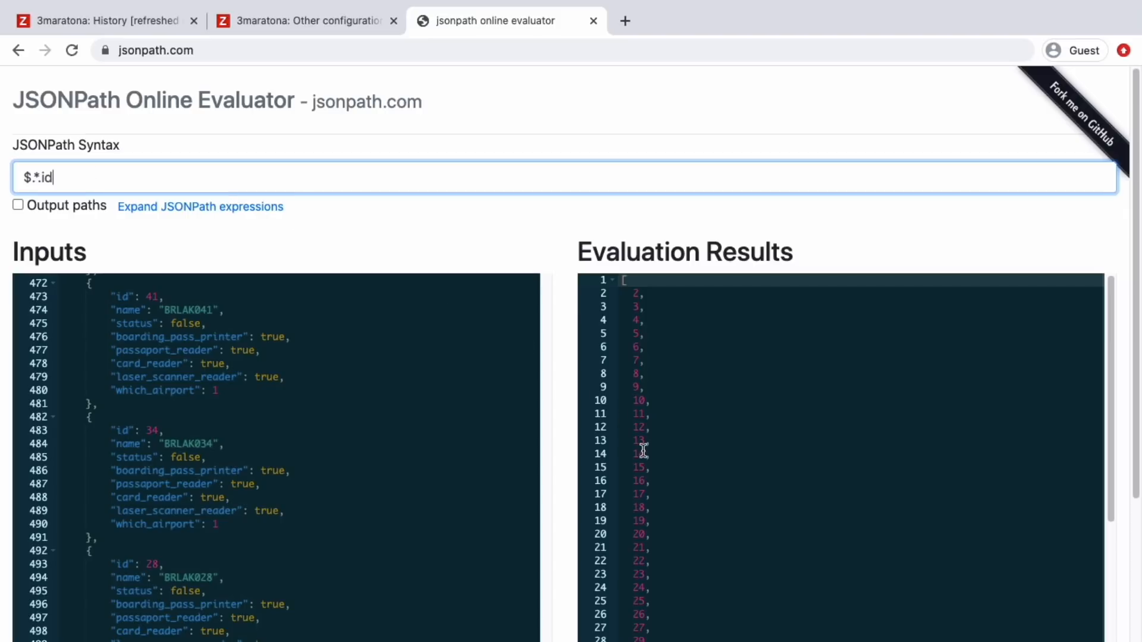
pyautogui.scroll(-5, 643, 450)
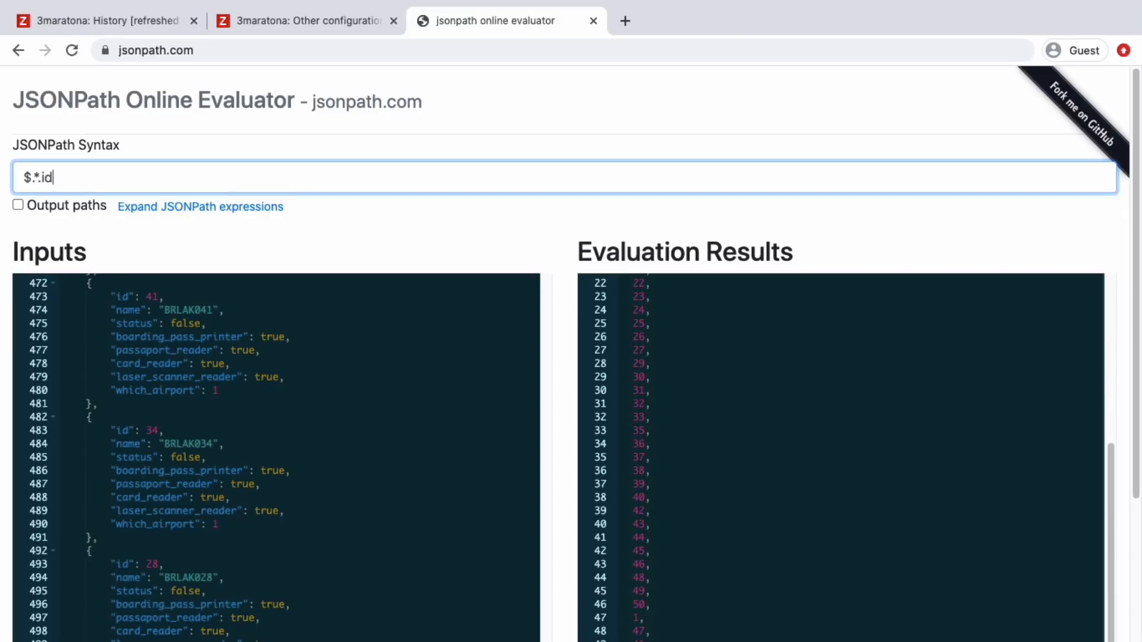
# Step: Change the JSONPath expression to $.*.name to extract every kiosk's name
pyautogui.press('super+Tab')
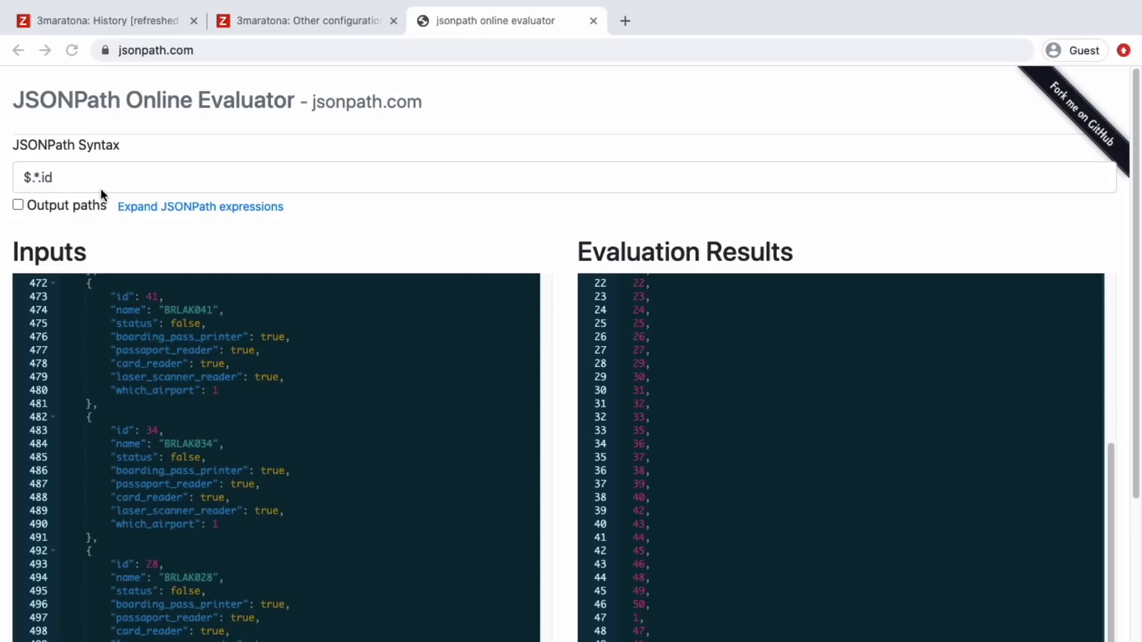
pyautogui.click(82, 181)
pyautogui.press('BackSpace')
pyautogui.press('BackSpace')
pyautogui.write('name')
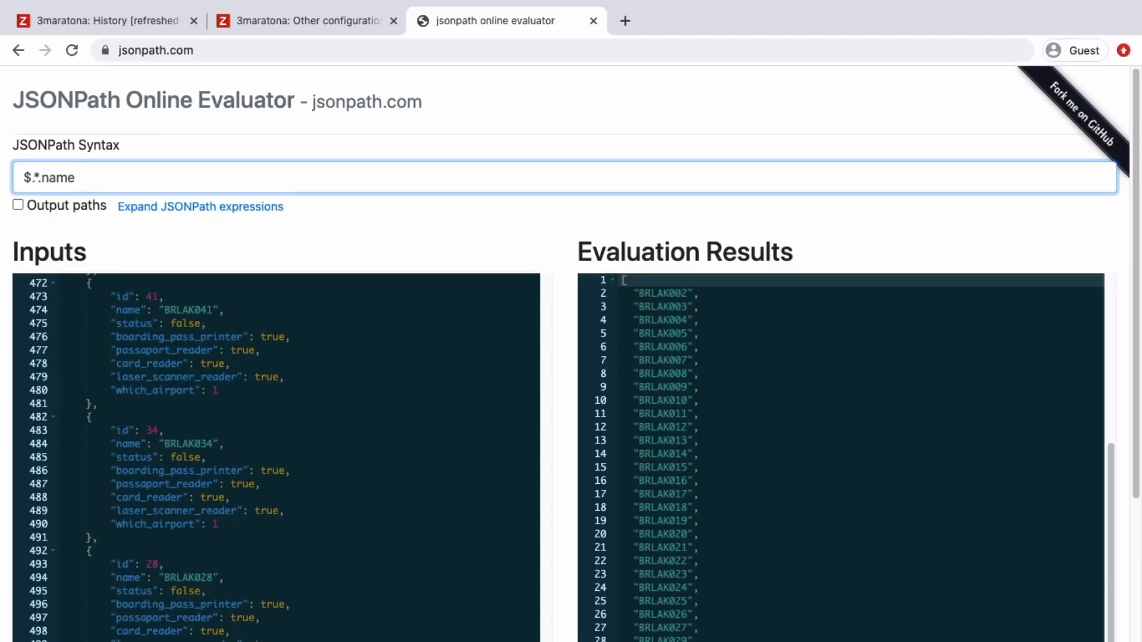
# Step: Compare the first extracted name with the kiosk record with id 41 and its name value in the input JSON
pyautogui.click(653, 298)
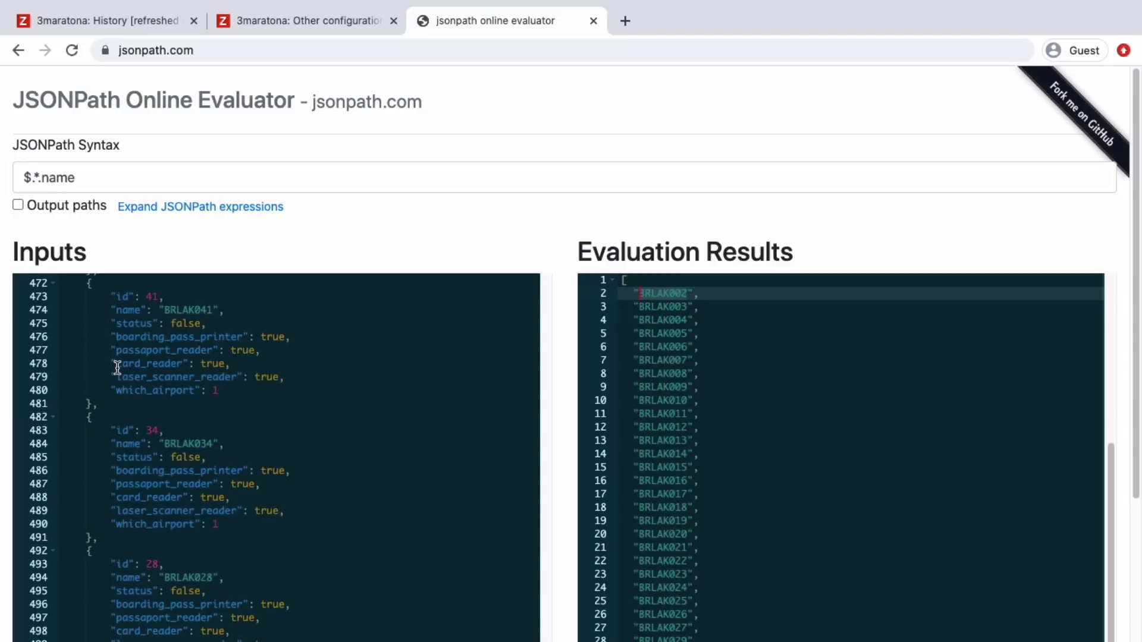
pyautogui.scroll(3, 117, 367)
pyautogui.moveTo(97, 370); pyautogui.dragTo(99, 484)
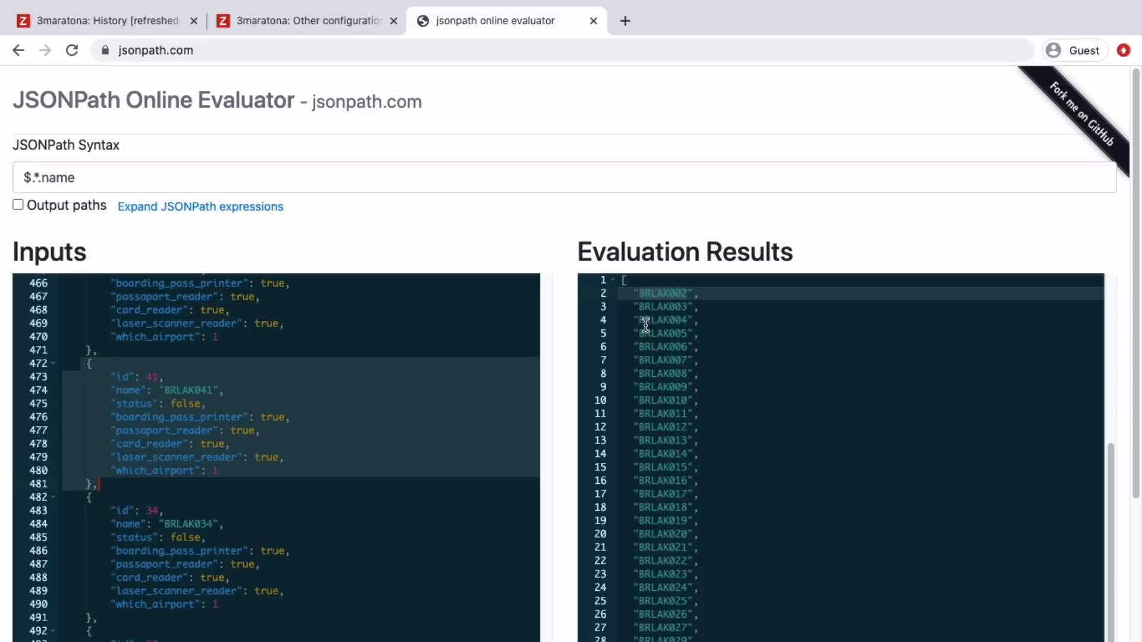
pyautogui.doubleClick(170, 390)
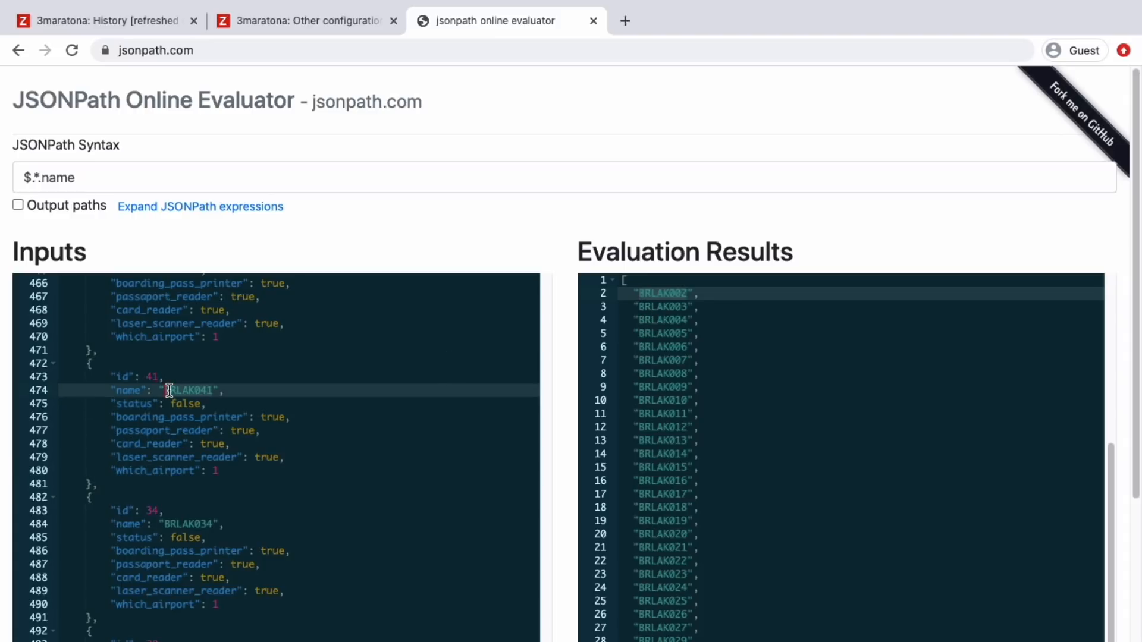
# Step: Return to Zabbix and open the list of templates in the configuration area
pyautogui.click(123, 16)
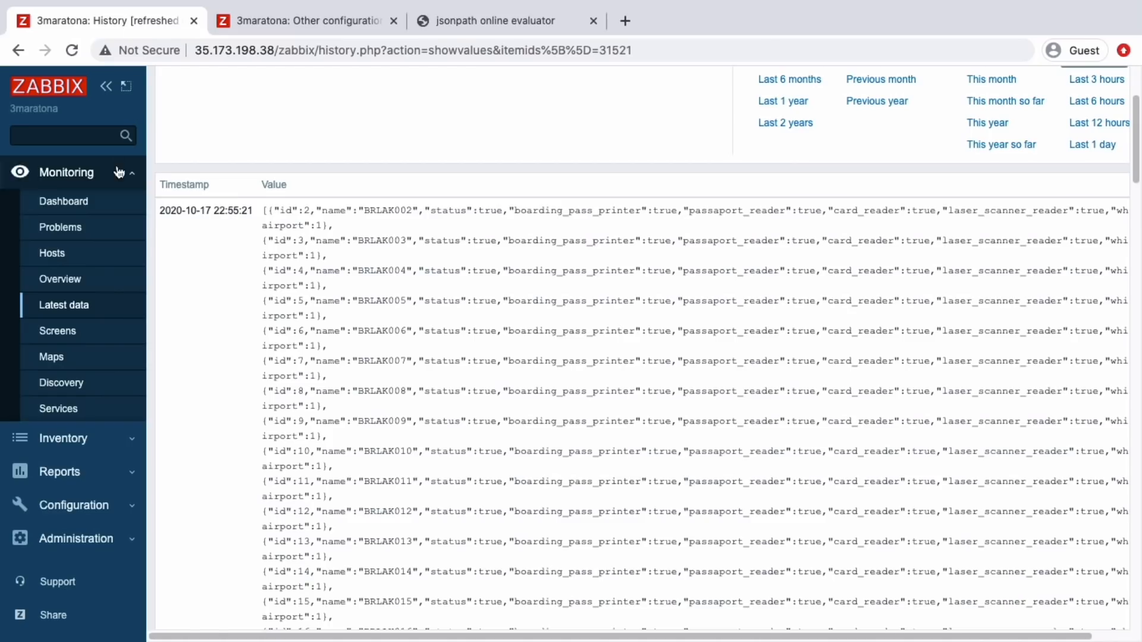
pyautogui.click(71, 505)
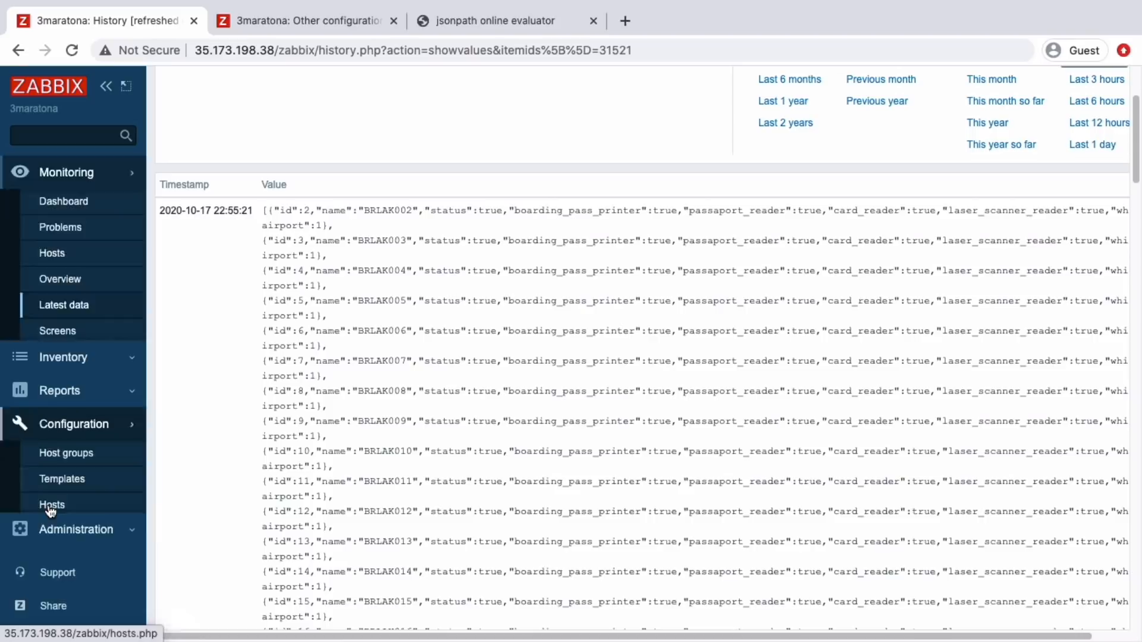
pyautogui.click(65, 328)
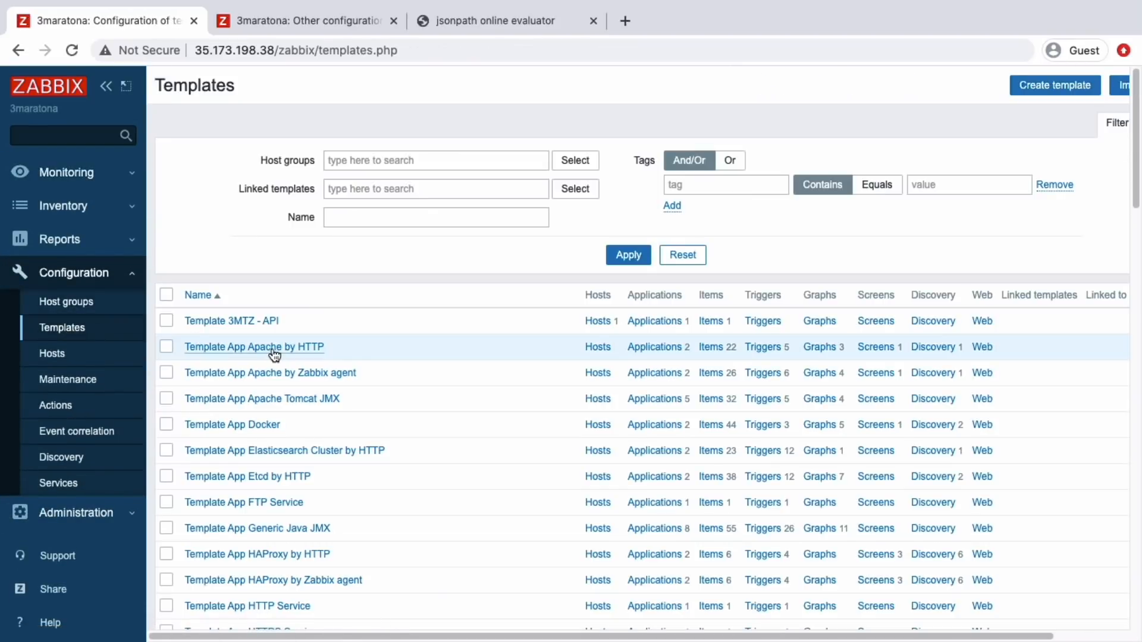
# Step: Open the items of Template 3MTZ - API and start a dependent discovery rule based on the Lista de Kiosks item
pyautogui.click(712, 324)
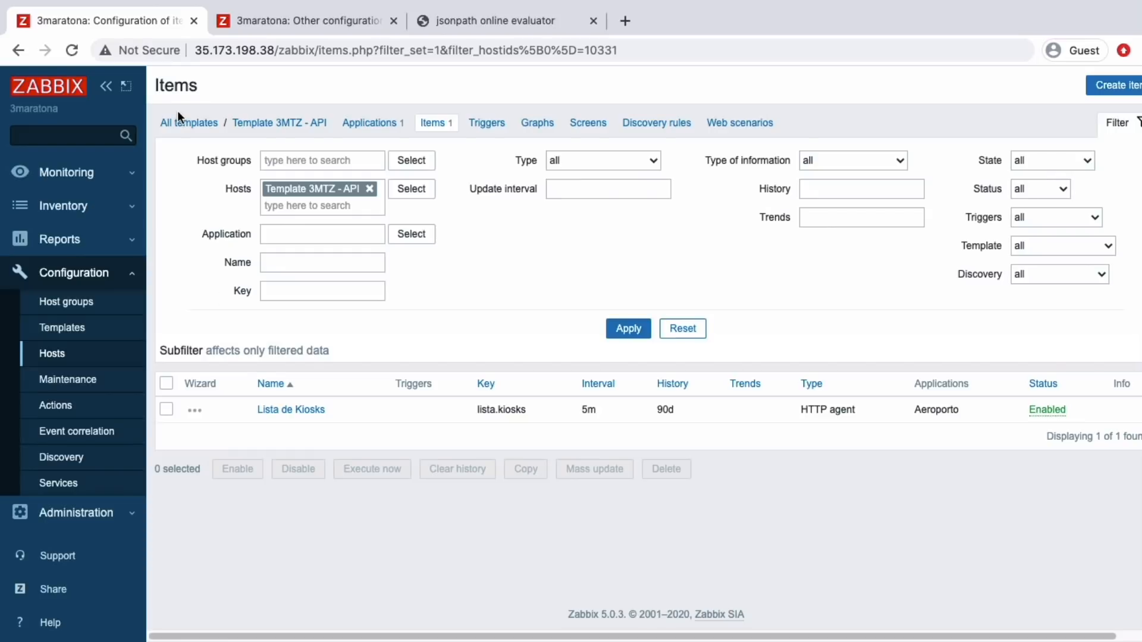
pyautogui.click(105, 86)
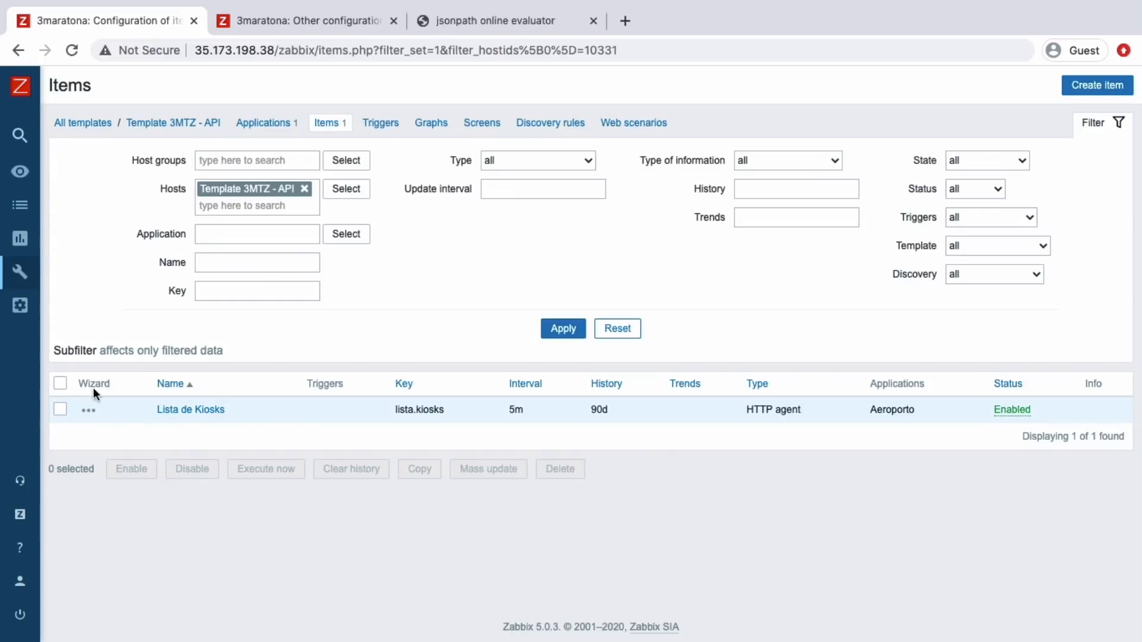
pyautogui.click(87, 410)
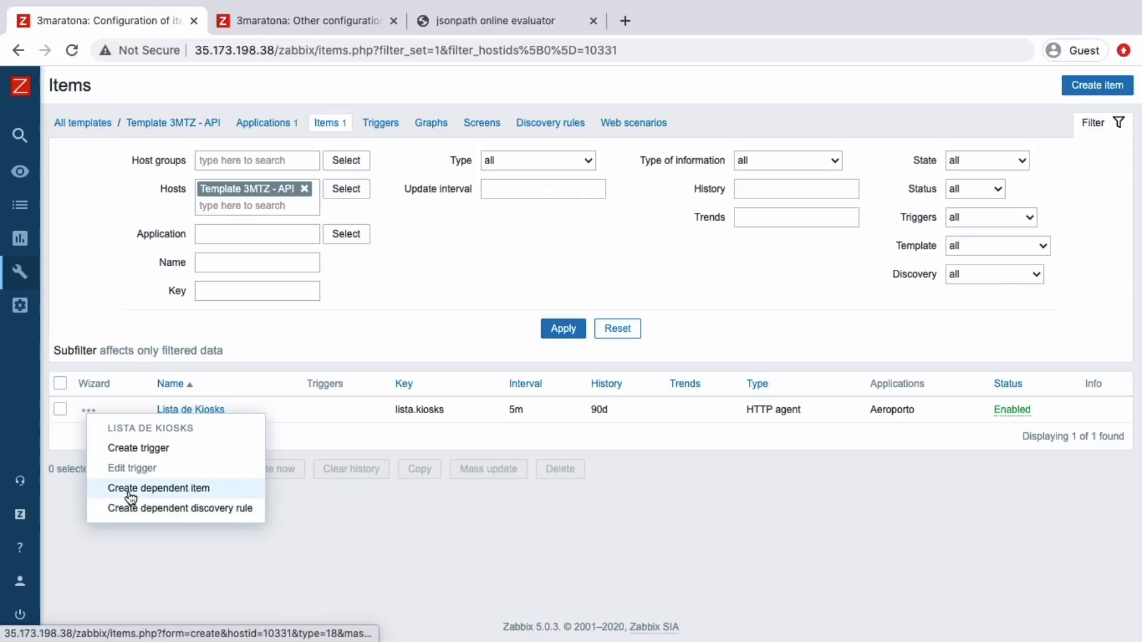
pyautogui.click(171, 510)
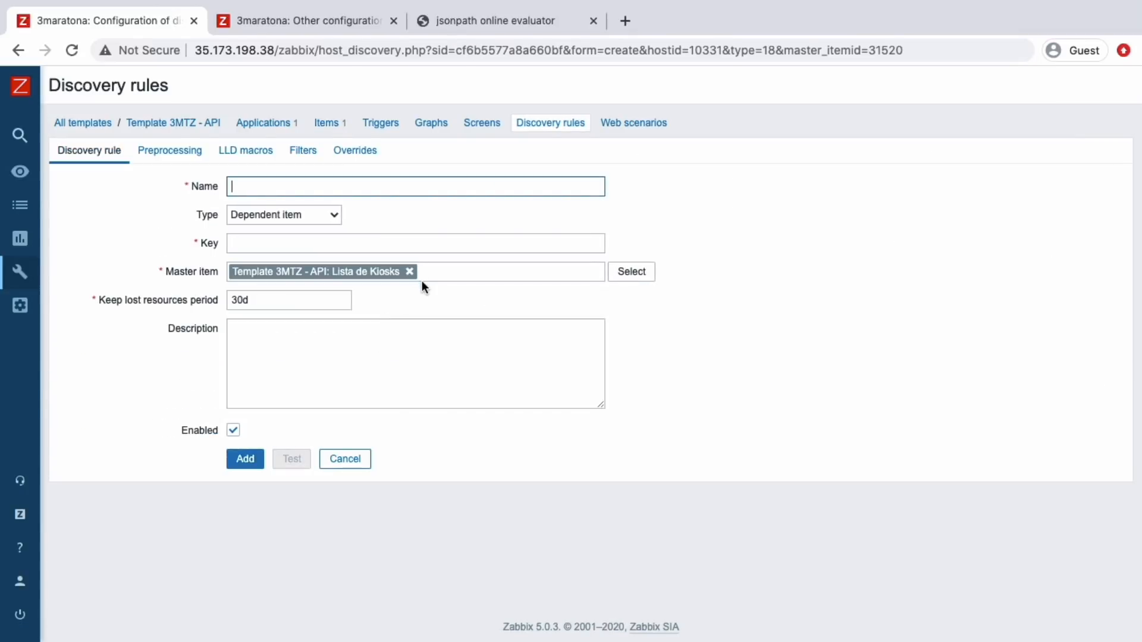
pyautogui.click(423, 302)
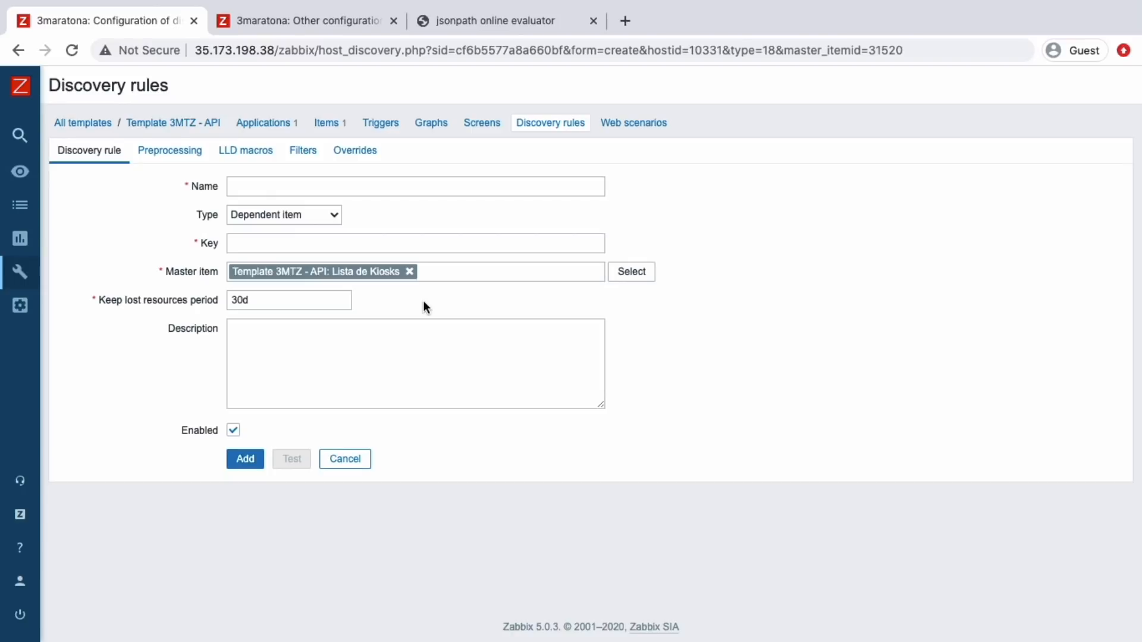
# Step: Name the discovery rule Discovery Kiosks and set its key to discovery.kiosks
pyautogui.click(242, 184)
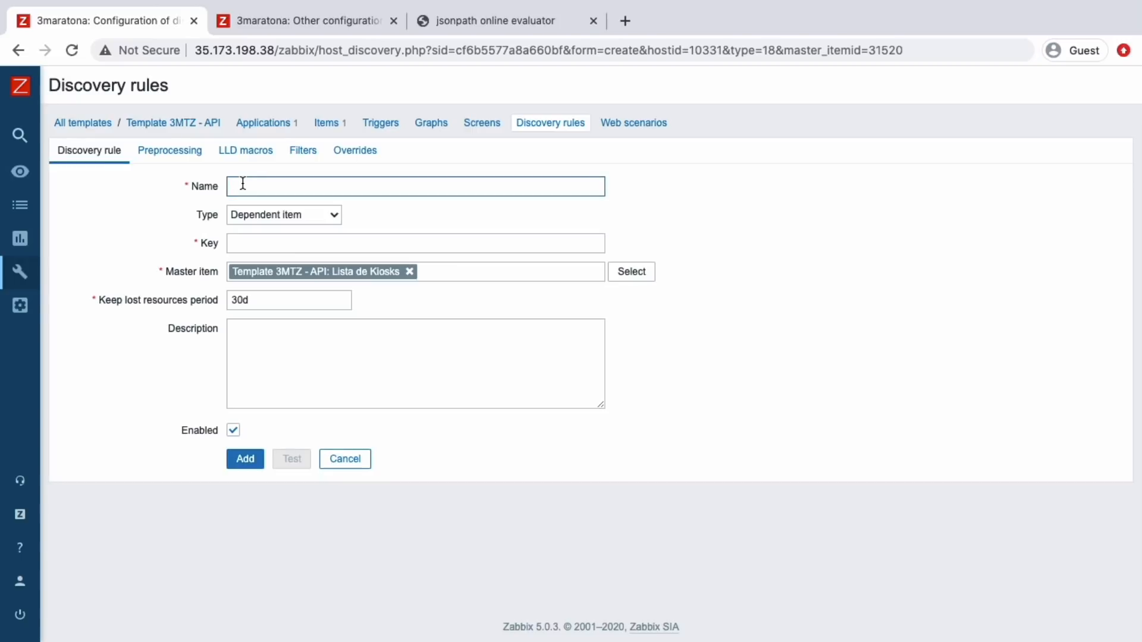
pyautogui.write('Discovery Kiosks')
pyautogui.click(268, 241)
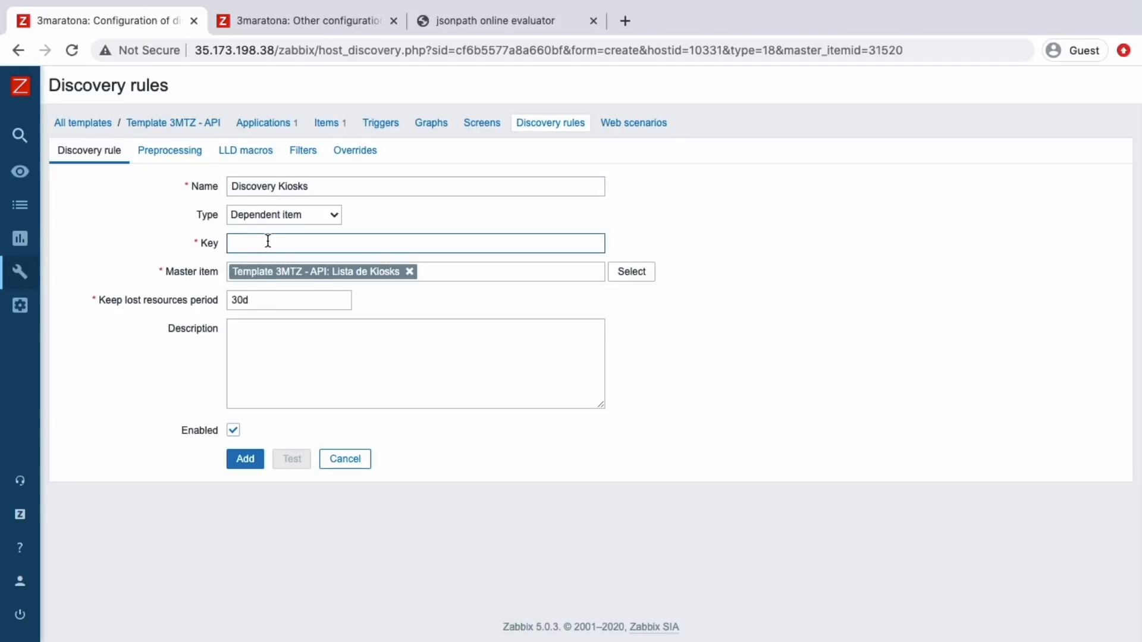
pyautogui.write('disco')
pyautogui.write('very.kiosks')
# Step: Set the discovery rule's keep lost resources period to 0d
pyautogui.moveTo(256, 299); pyautogui.dragTo(231, 298)
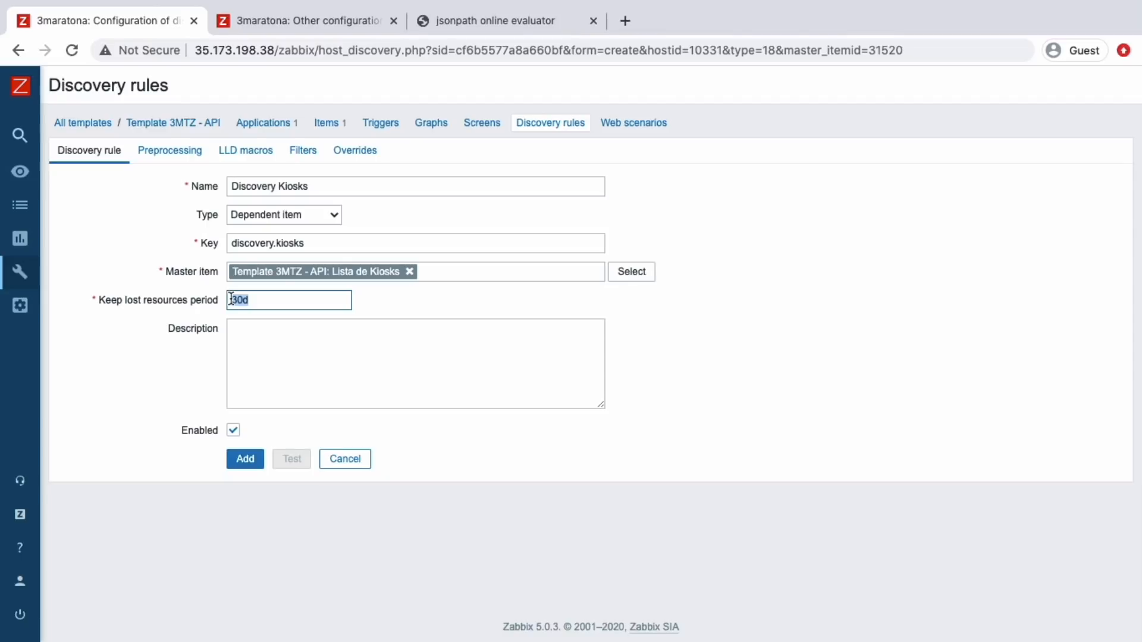
pyautogui.write('7d')
pyautogui.moveTo(278, 302); pyautogui.dragTo(199, 298)
pyautogui.write('0d')
pyautogui.click(248, 288)
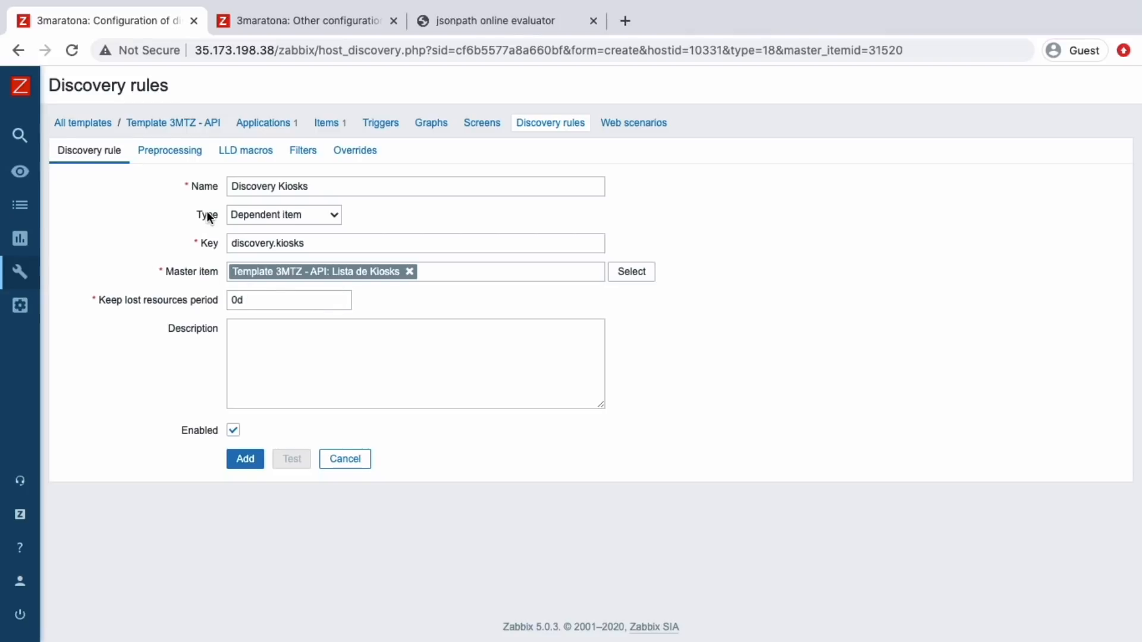
# Step: Define the LLD macro {#ID} with the JSONPath $.id for the discovery rule
pyautogui.click(165, 153)
pyautogui.click(257, 154)
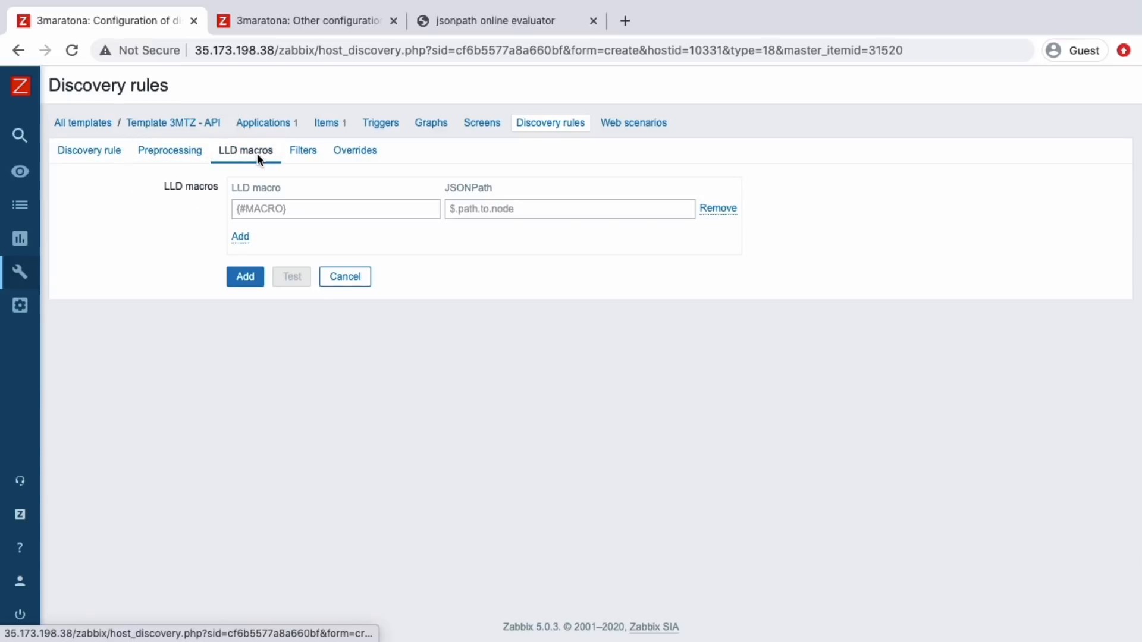
pyautogui.click(253, 206)
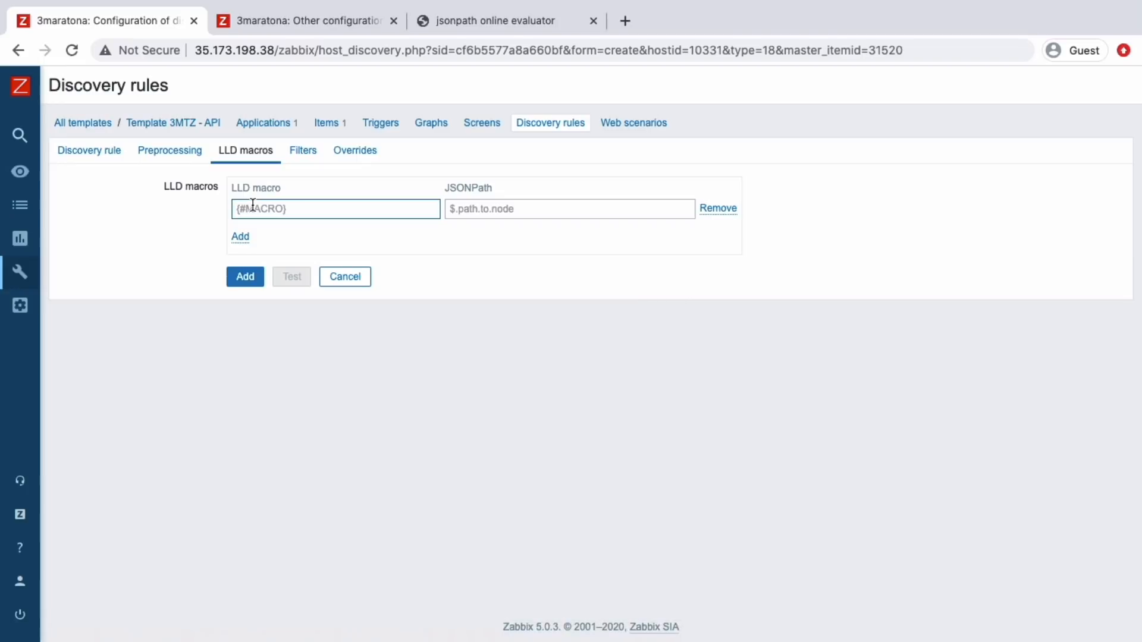
pyautogui.click(453, 20)
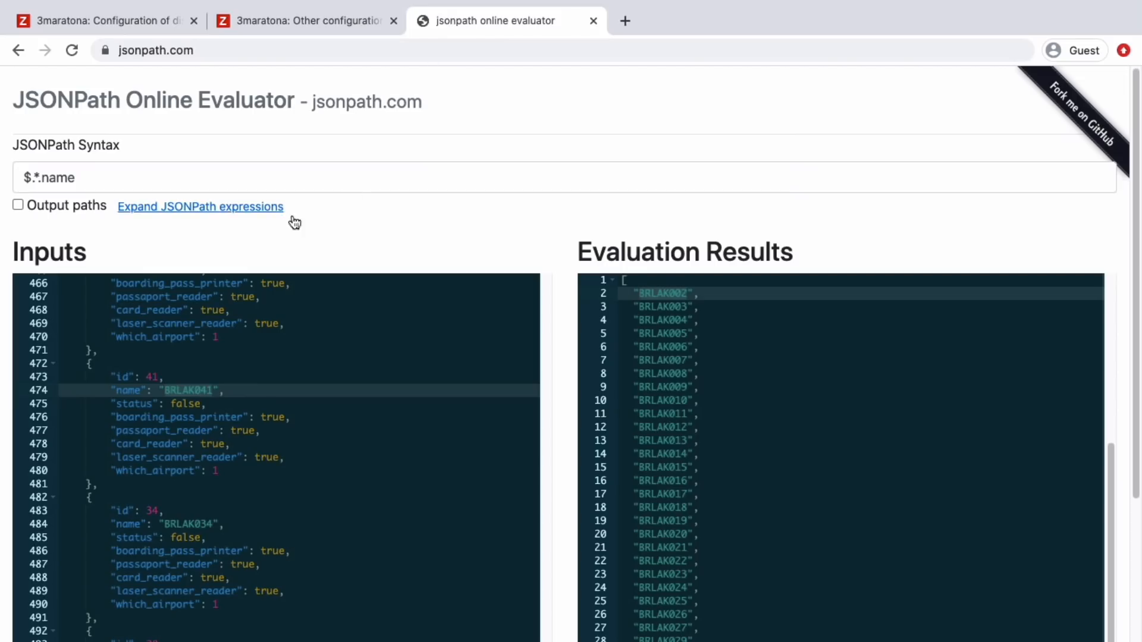
pyautogui.click(84, 27)
pyautogui.write('{$')
pyautogui.press('BackSpace')
pyautogui.write('#ID}')
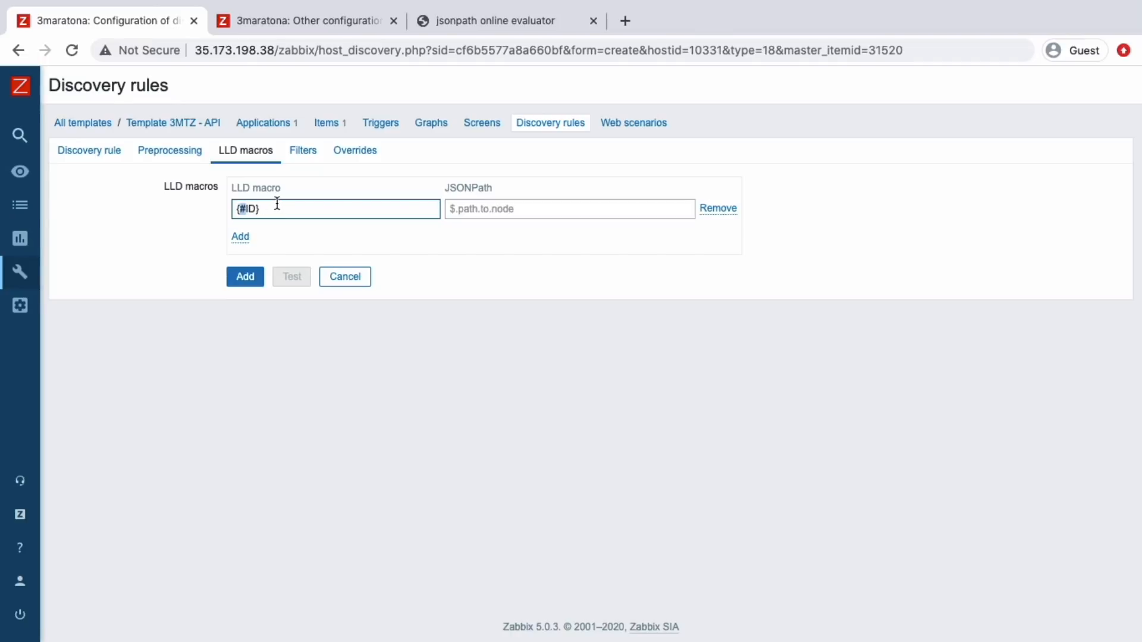
pyautogui.click(459, 210)
pyautogui.write('$.id')
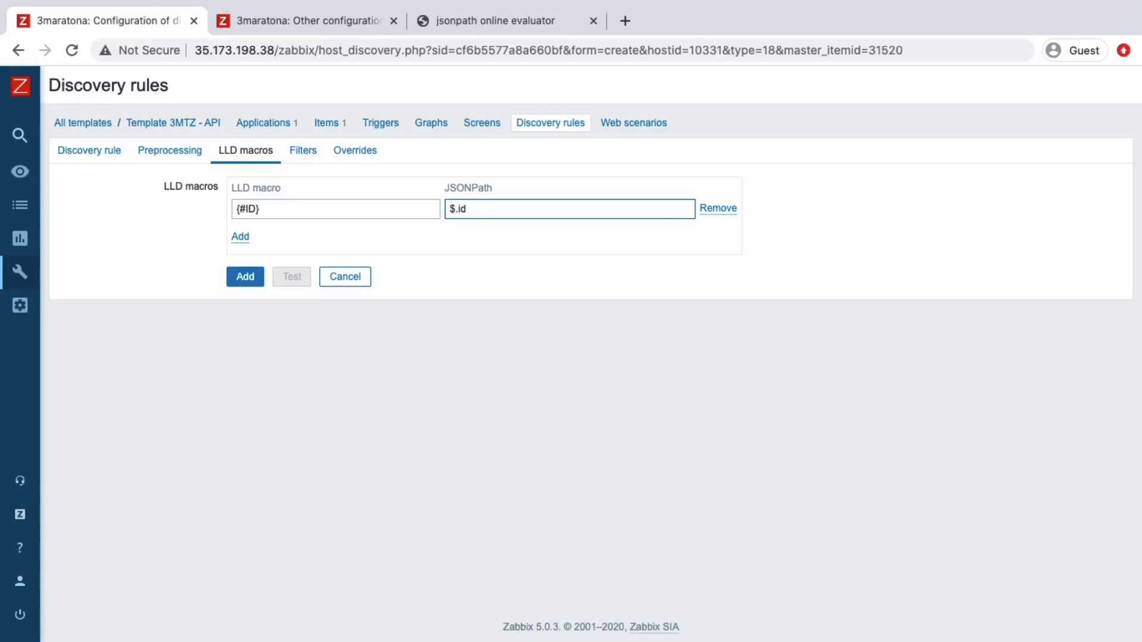
# Step: Add a second LLD macro {#NAME} with the JSONPath $.name
pyautogui.click(240, 236)
pyautogui.click(248, 239)
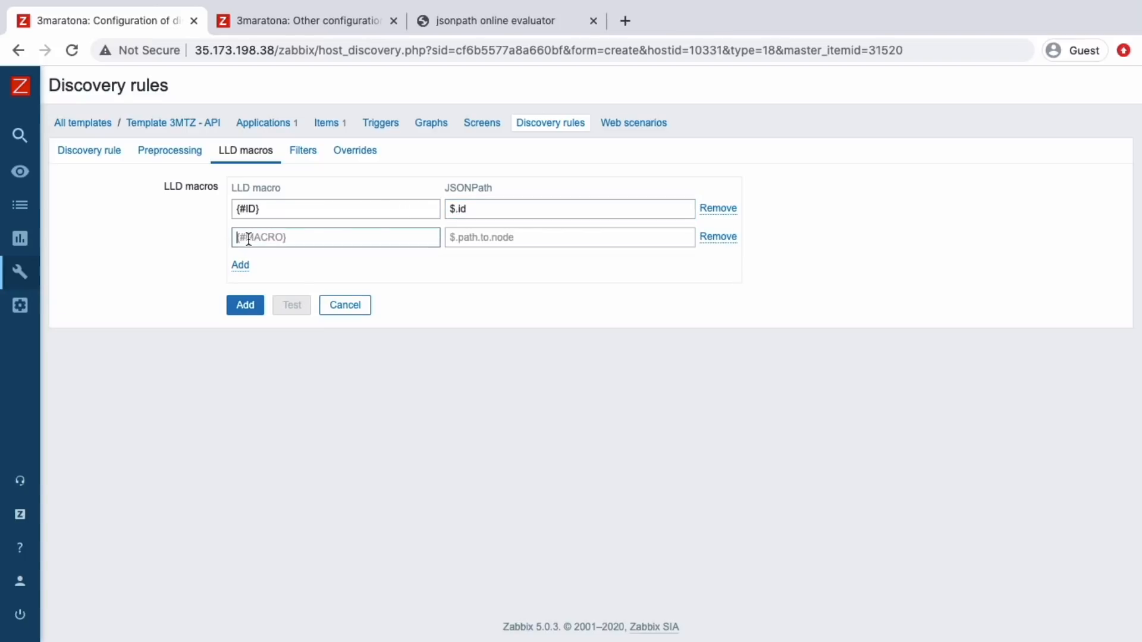
pyautogui.write('{#NAME}')
pyautogui.press('Tab')
pyautogui.write('$.name')
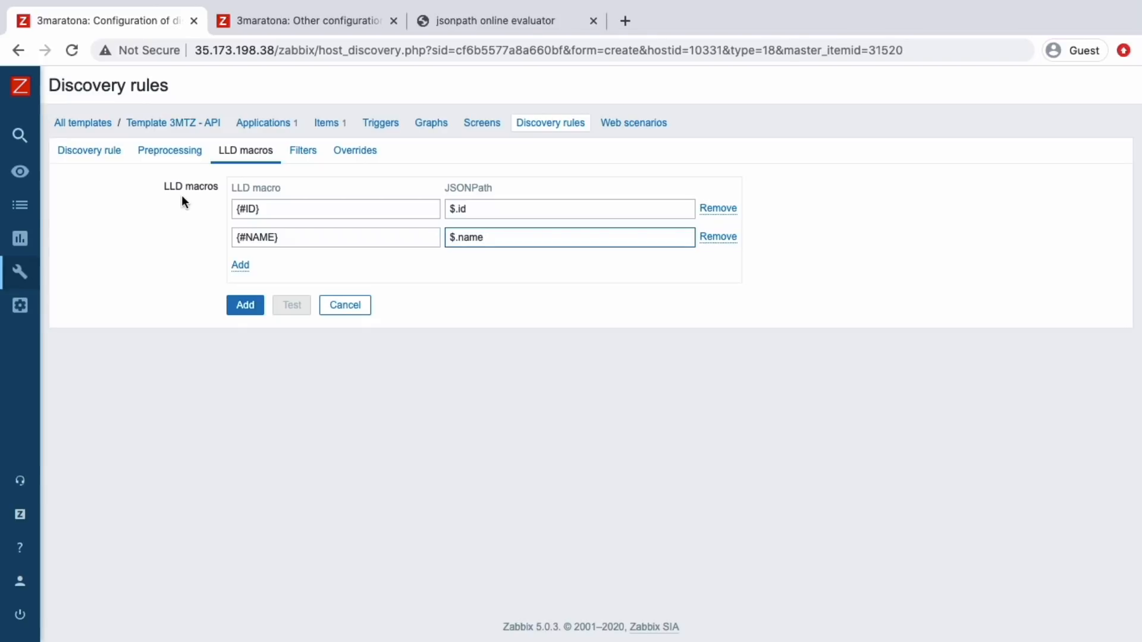
# Step: Check the rule's filters and overrides without changing them, and add the discovery rule to the template
pyautogui.click(303, 159)
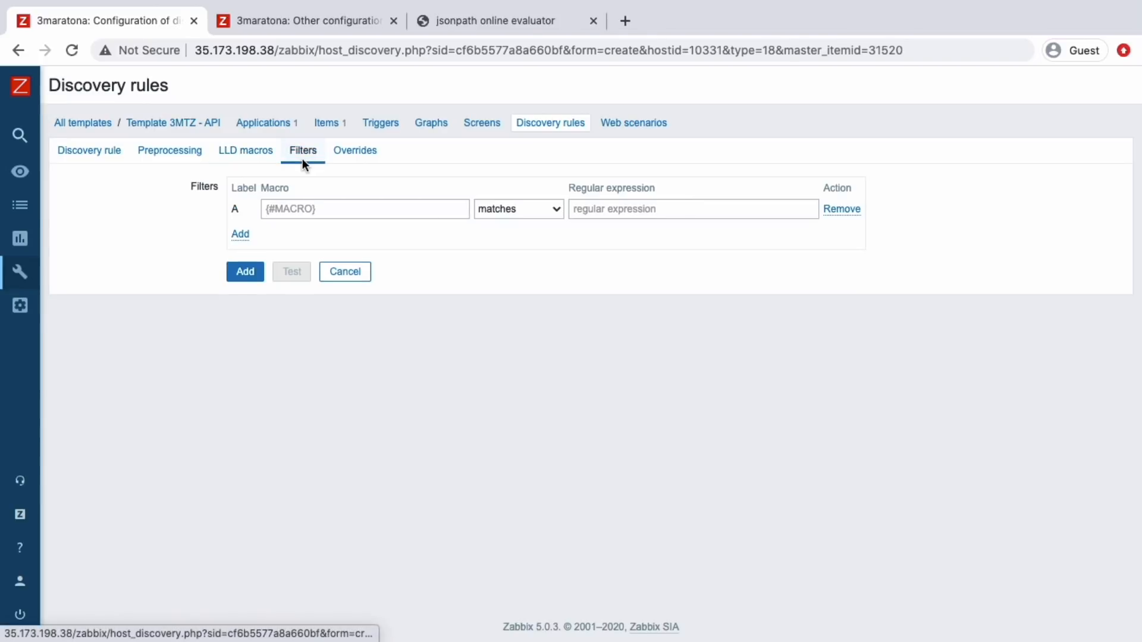
pyautogui.click(352, 156)
pyautogui.click(240, 152)
pyautogui.click(240, 305)
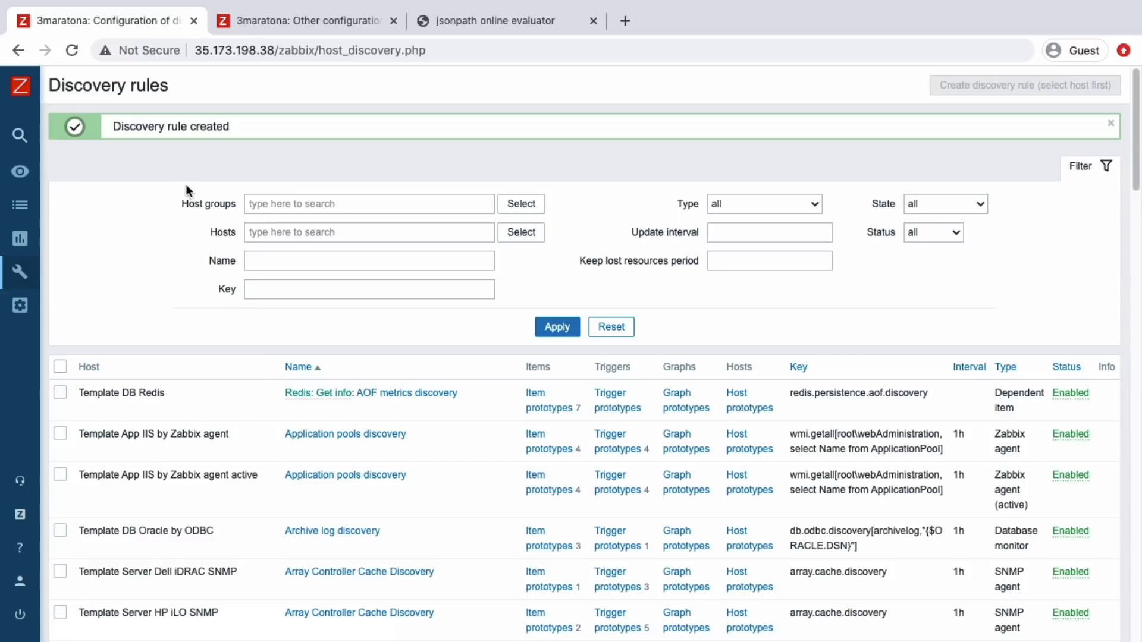
# Step: Return to the template list and open the discovery rules of Template 3MTZ - API
pyautogui.moveTo(59, 303)
pyautogui.click(68, 329)
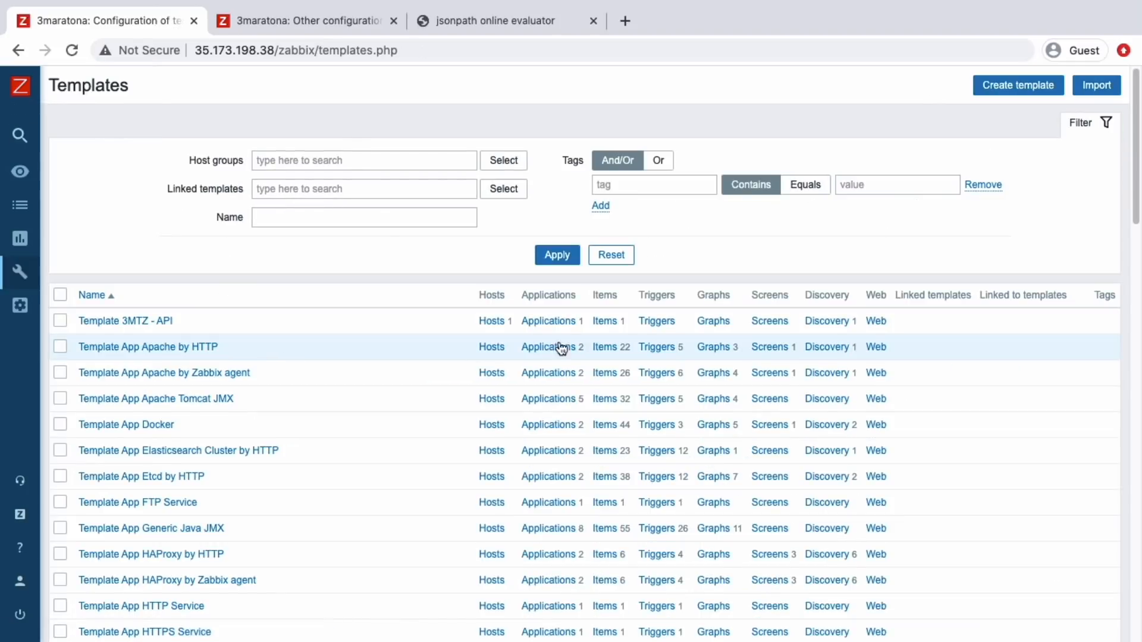
pyautogui.click(826, 321)
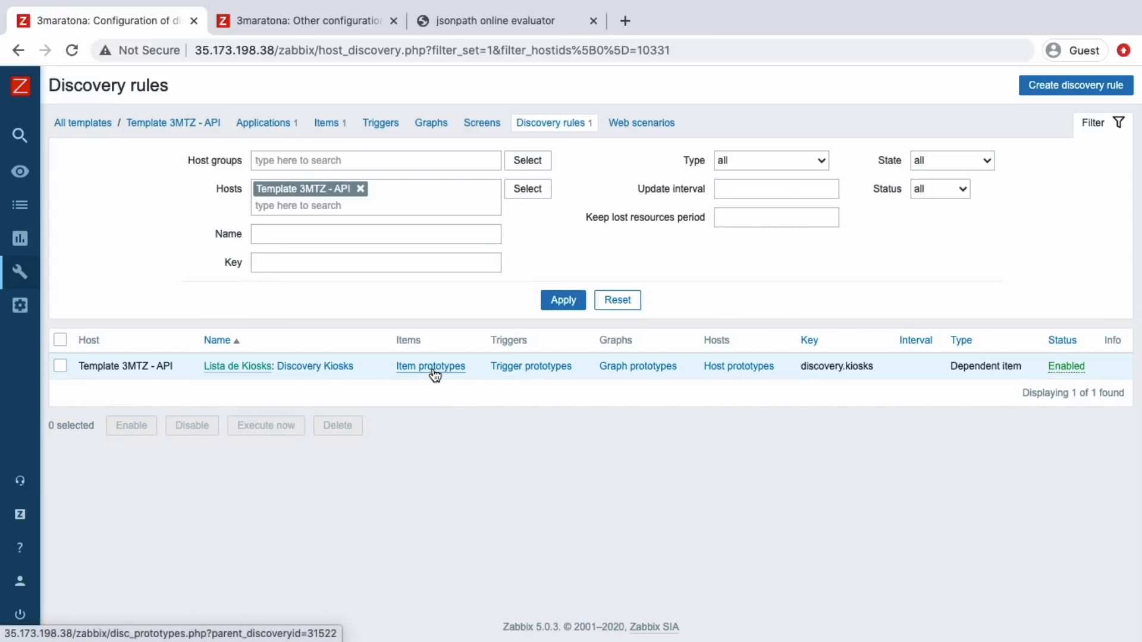
# Step: Switch to the JSONPath evaluator, look through the kiosk records, and pick the name BRLAK021 from the evaluation results
pyautogui.click(470, 19)
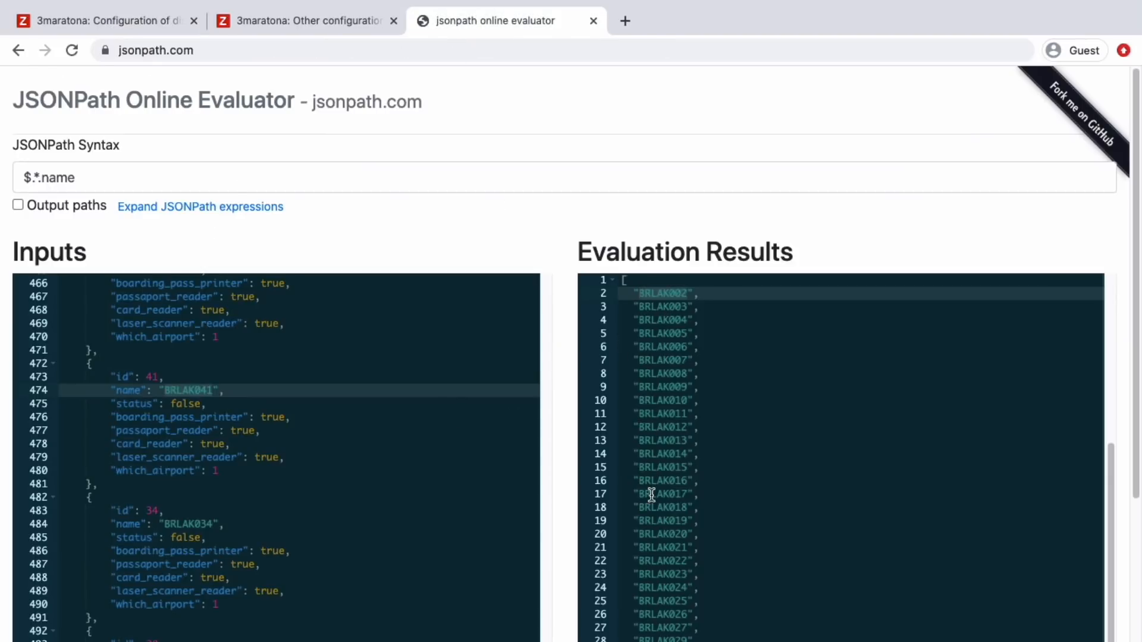
pyautogui.scroll(8, 244, 461)
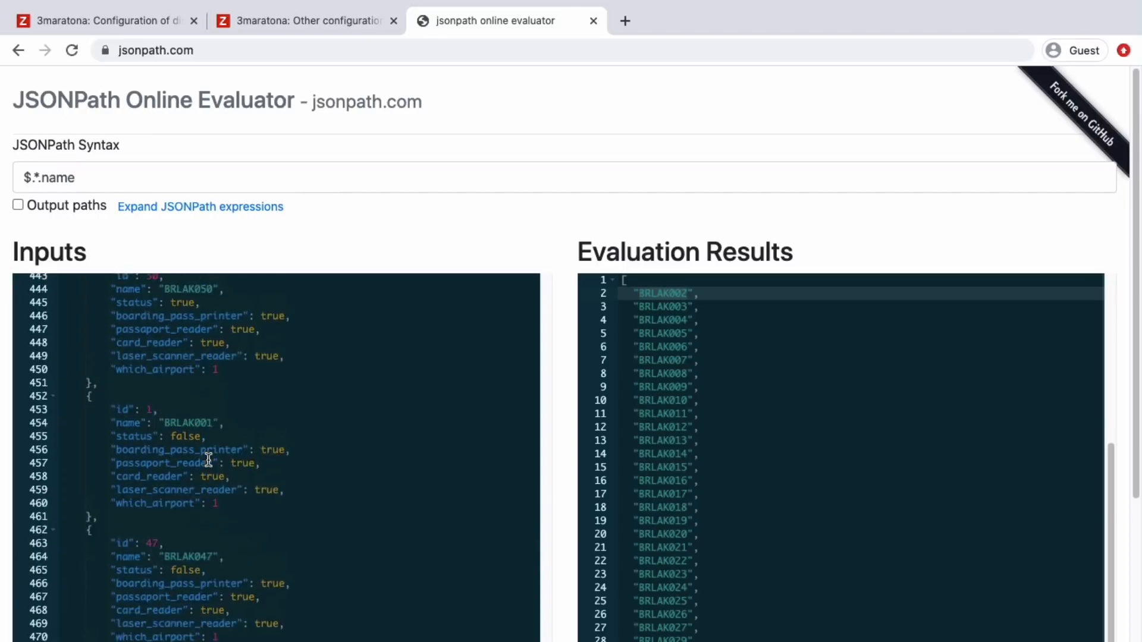
pyautogui.scroll(20, 208, 461)
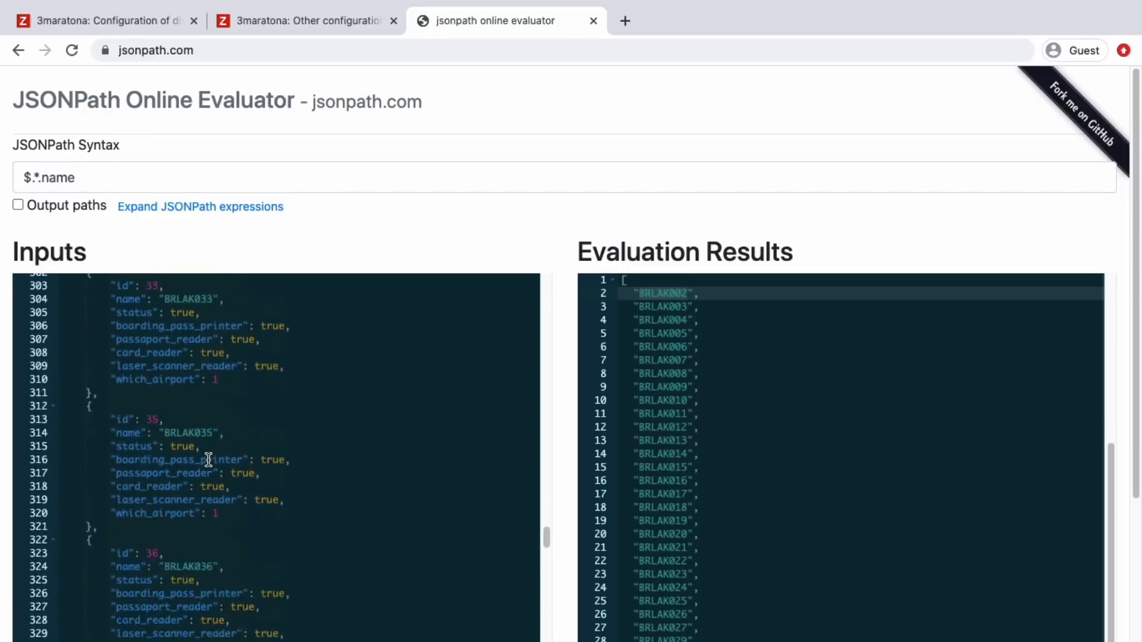
pyautogui.scroll(20, 193, 395)
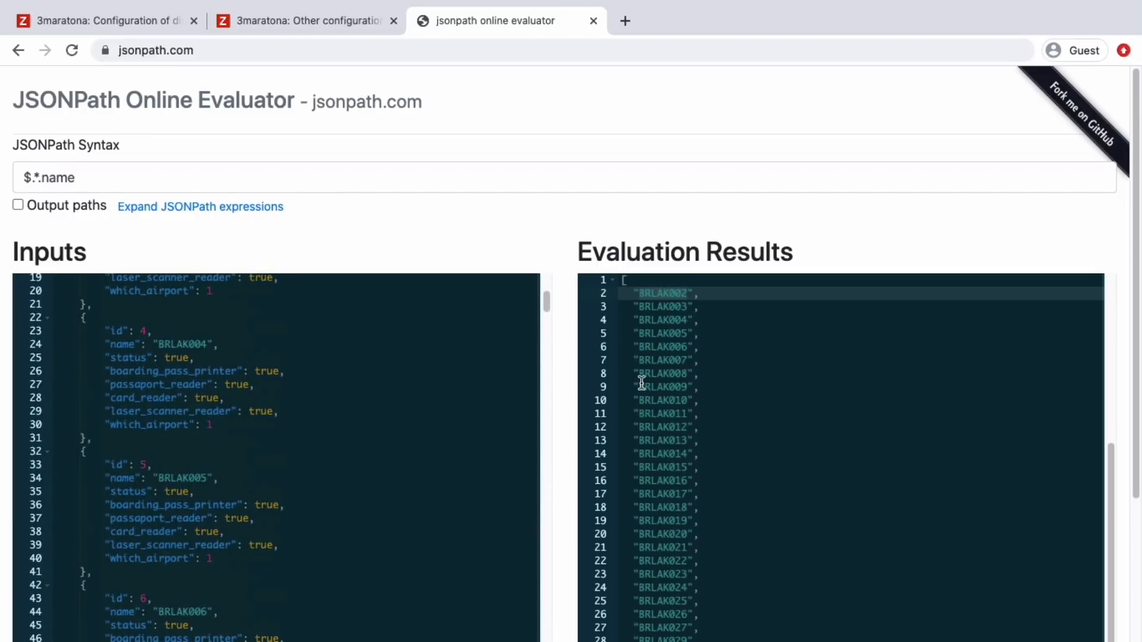
pyautogui.click(648, 545)
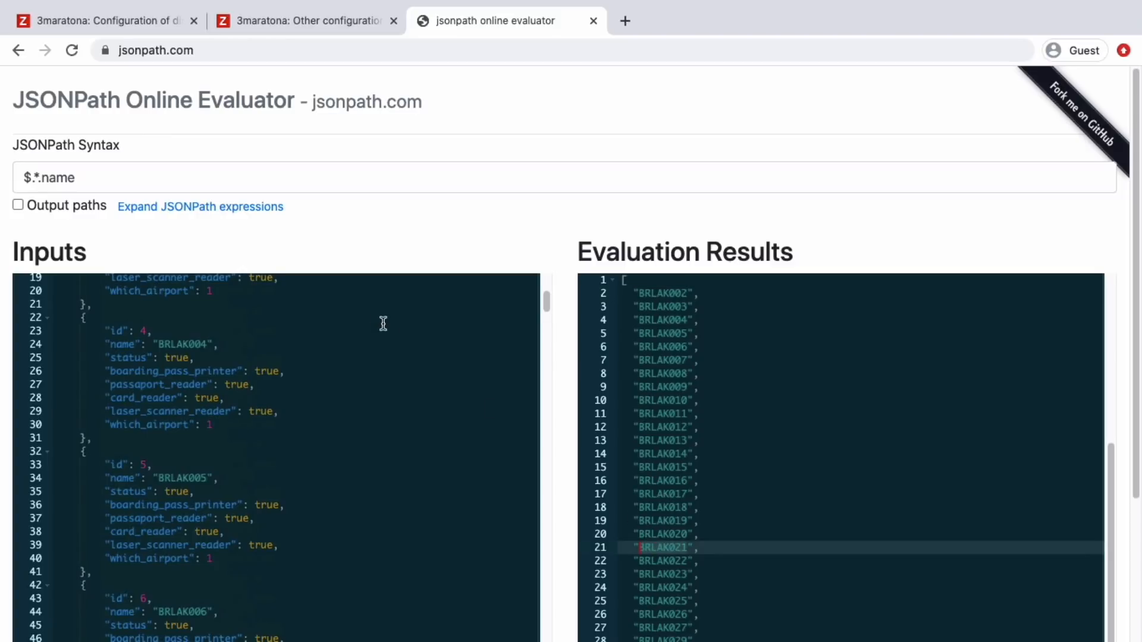
# Step: Replace the JSONPath expression with the filter $.[?(@.name)]
pyautogui.click(149, 178)
pyautogui.tripleClick(150, 179)
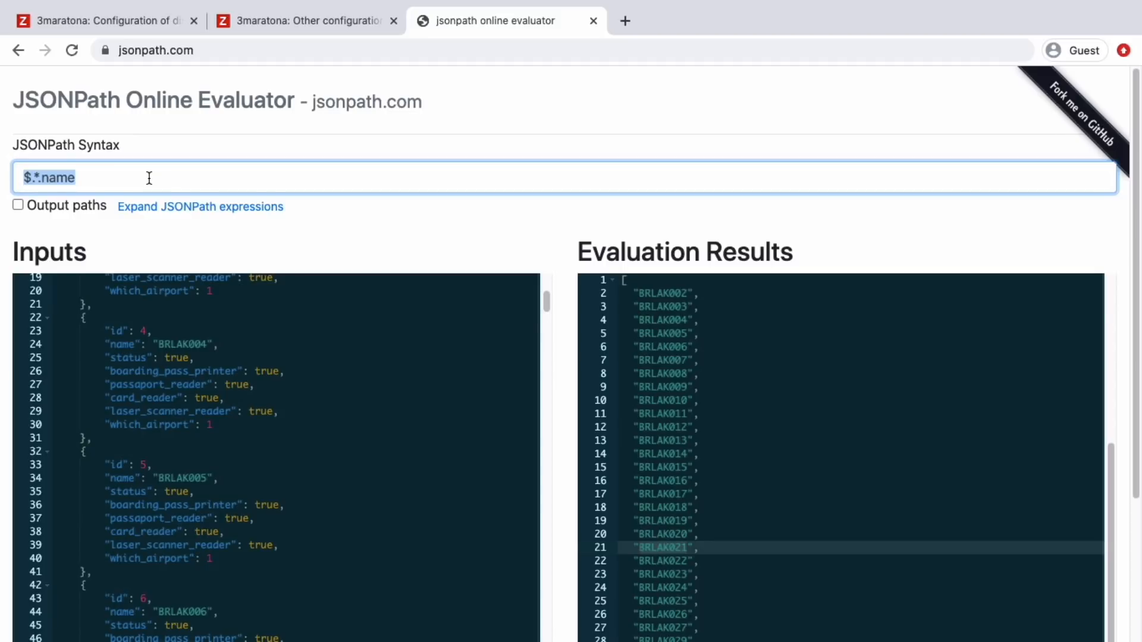
pyautogui.write('$.')
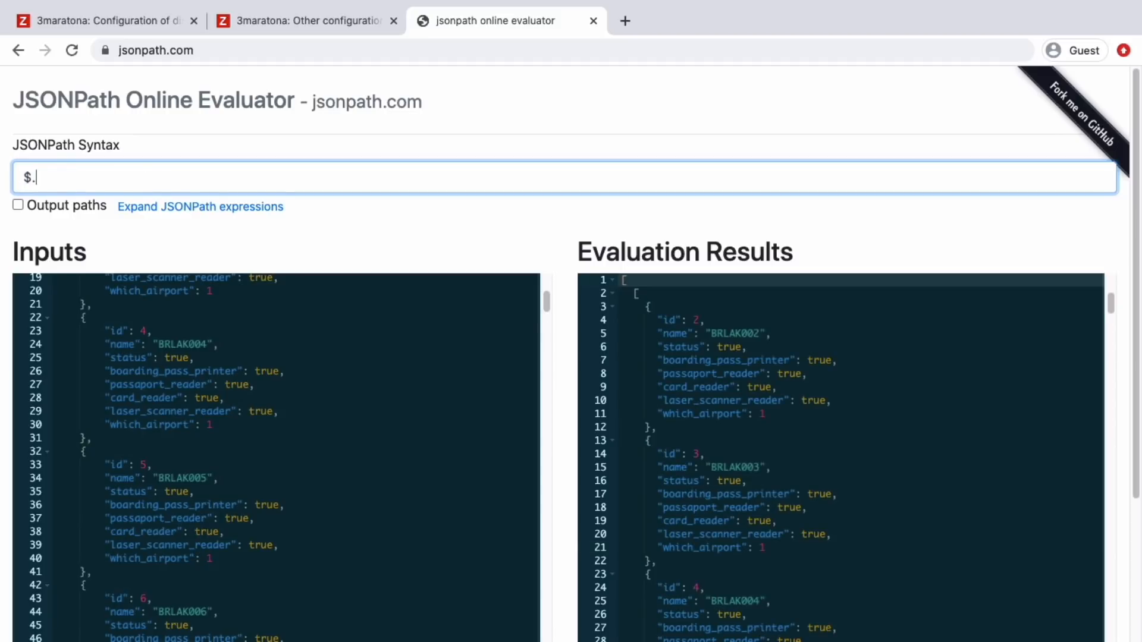
pyautogui.write('[]?')
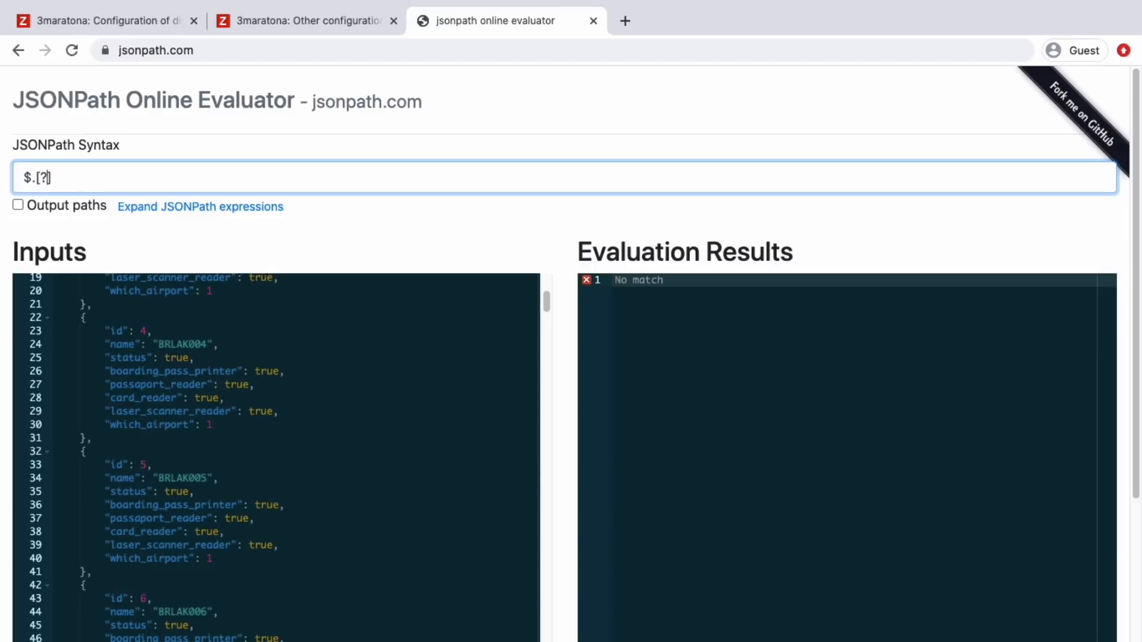
pyautogui.write('()')
pyautogui.press('Left')
pyautogui.write('@.name')
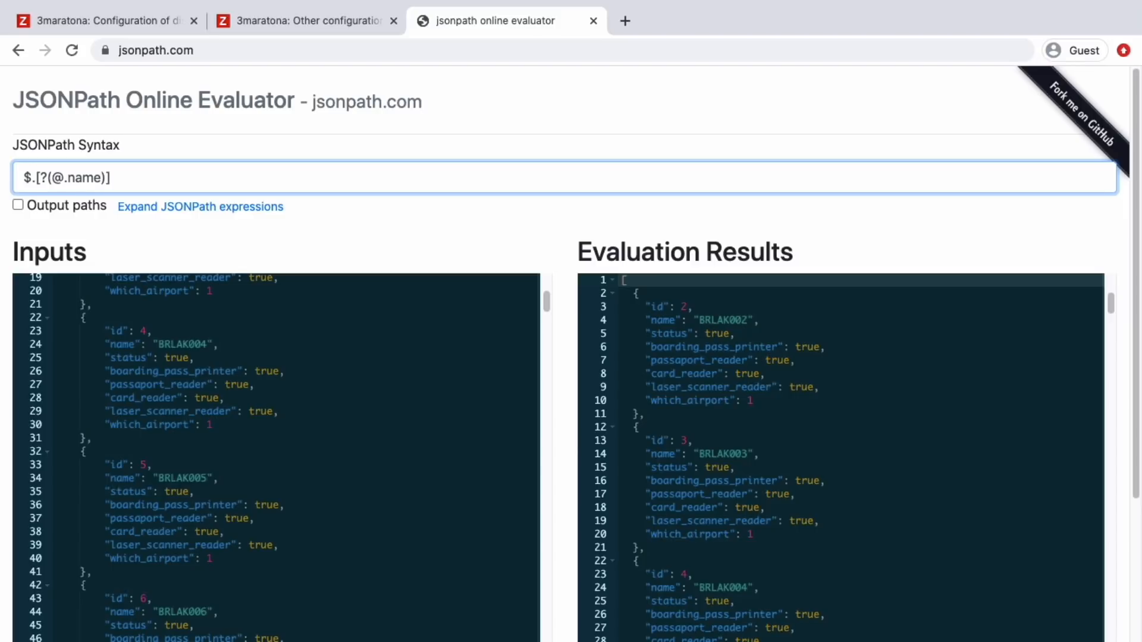
# Step: Extend the filter condition to @.name == 'BRLAK021' so that it matches a single kiosk
pyautogui.write(' ==')
pyautogui.write('BRLAK021')
pyautogui.press('super+z')
pyautogui.write("'")
pyautogui.write('BRLAK021')
pyautogui.write("'")
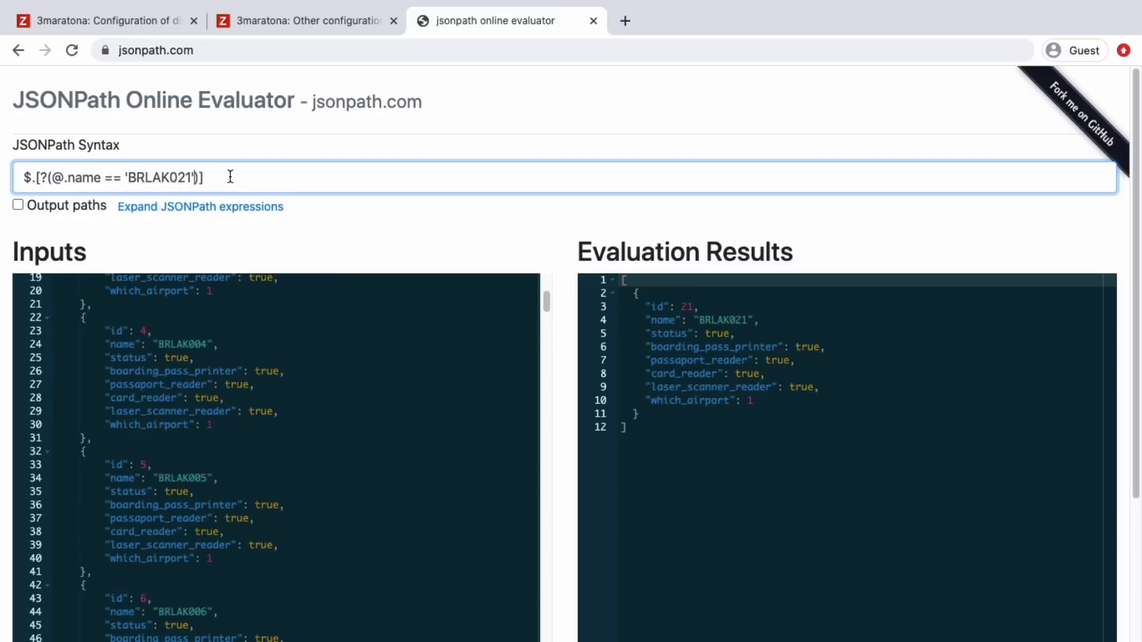
# Step: Append .status to the filter expression to extract only that kiosk's status, and select the whole expression
pyautogui.write('.sta')
pyautogui.write('tus')
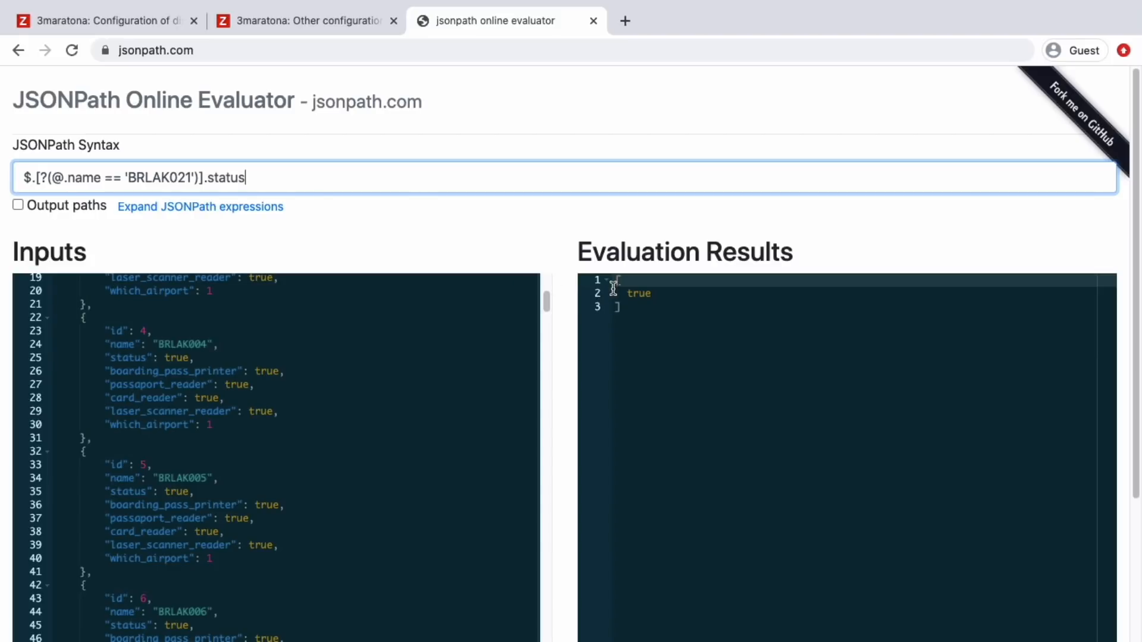
pyautogui.tripleClick(259, 177)
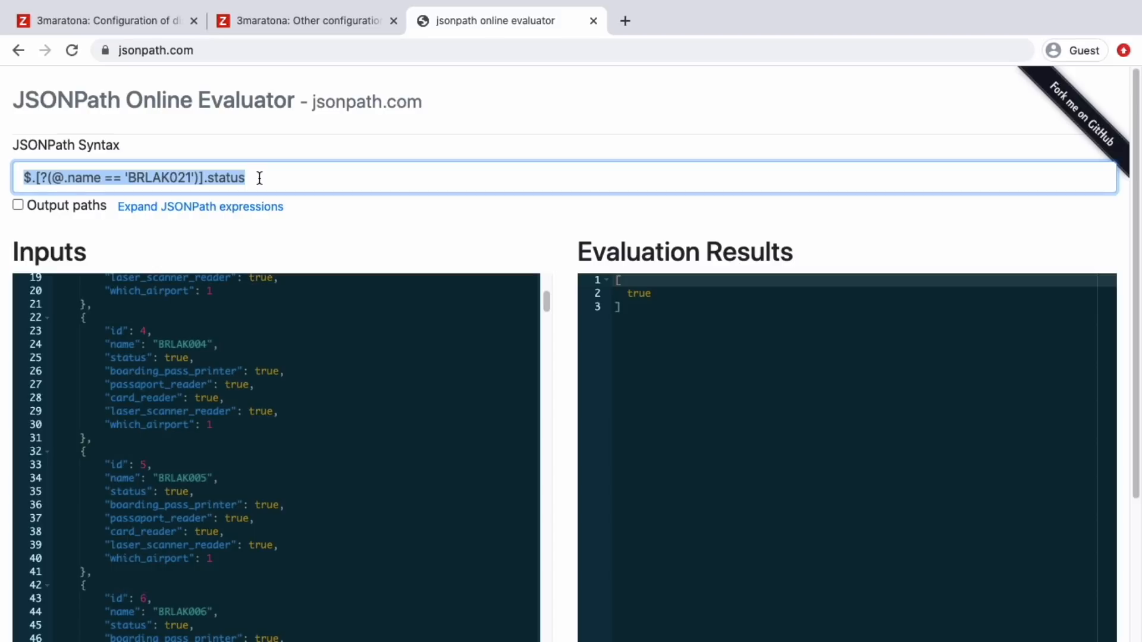
# Step: Switch back to Zabbix and start a new item prototype for the Discovery Kiosks rule
pyautogui.click(146, 19)
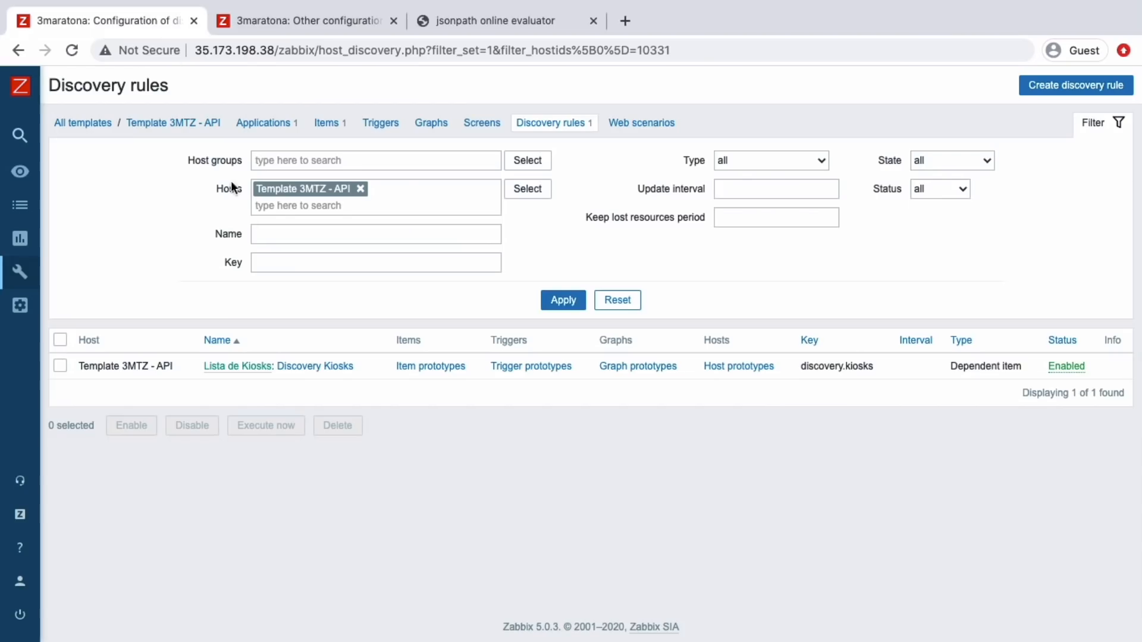
pyautogui.click(408, 371)
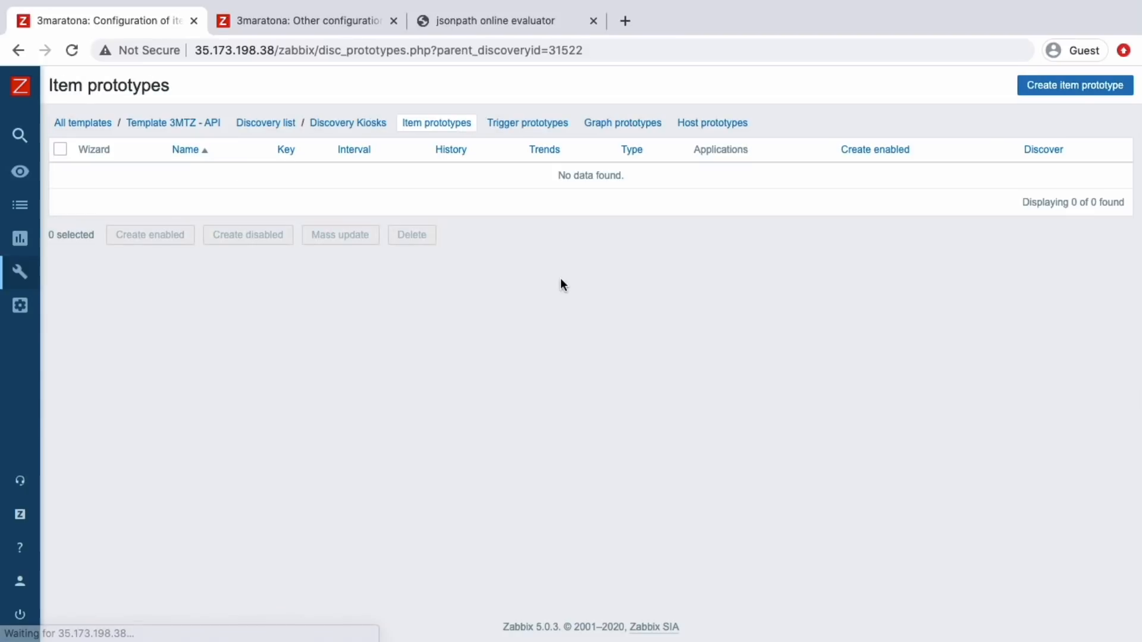
pyautogui.click(1041, 85)
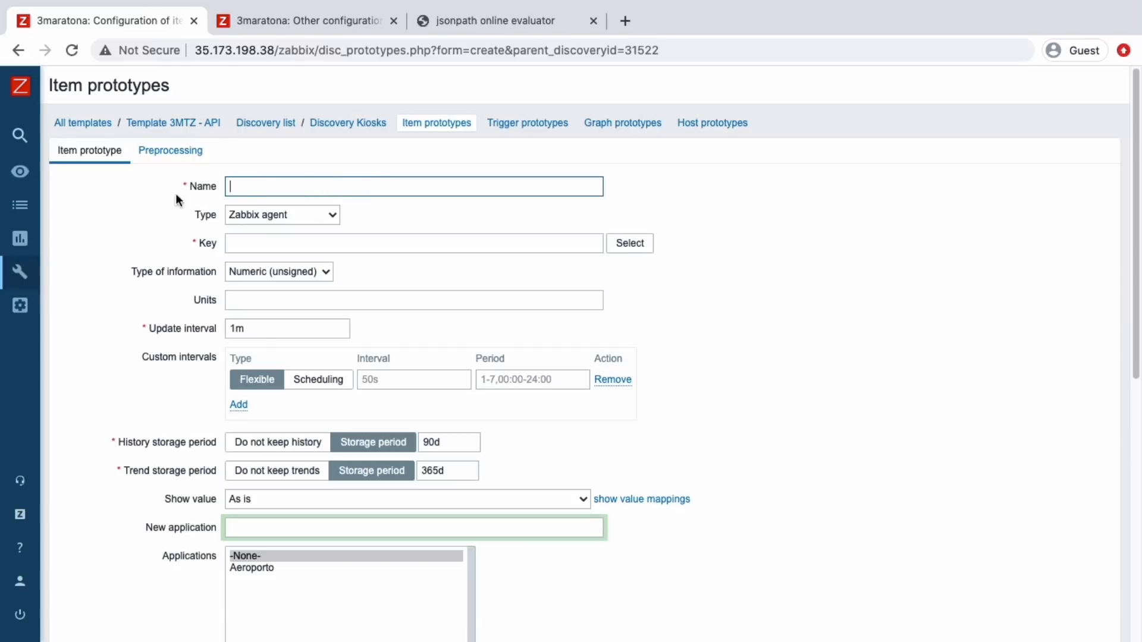
# Step: Name the item prototype "Status do kiosk {#NAME}" and set its type to Dependent item
pyautogui.write('Status do kiosk {#')
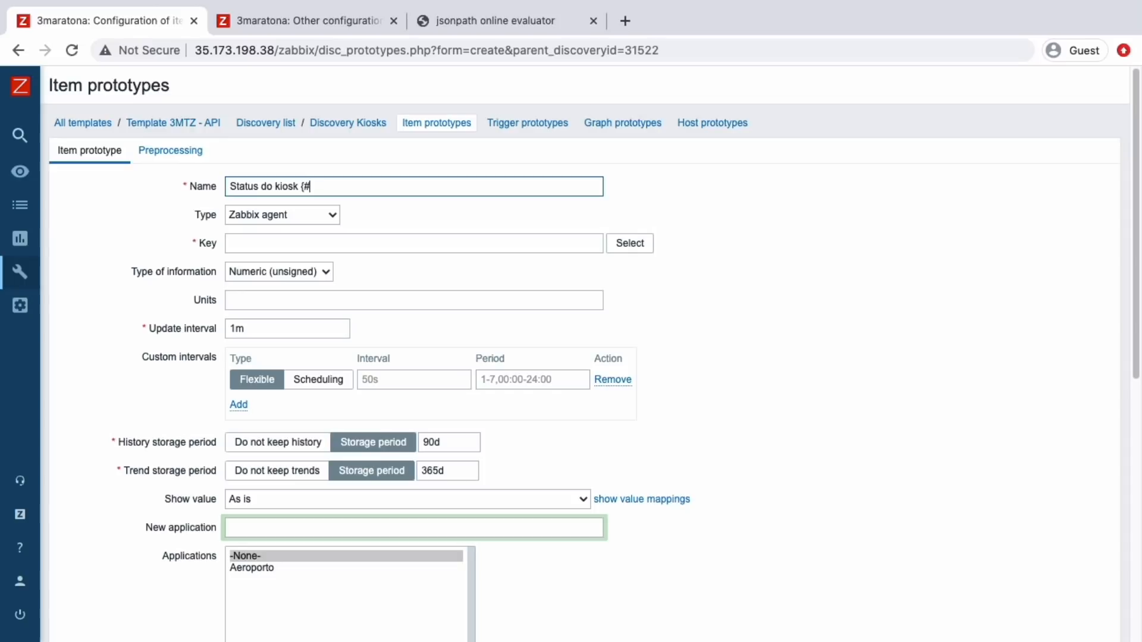
pyautogui.write('NAME}')
pyautogui.click(268, 214)
pyautogui.click(267, 356)
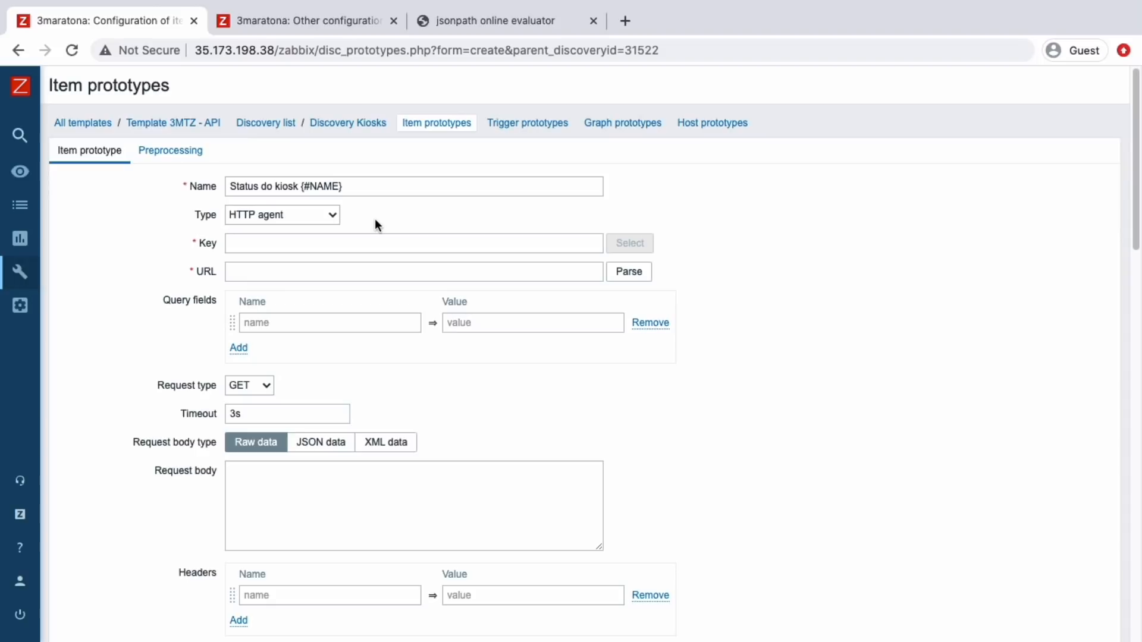
pyautogui.click(315, 215)
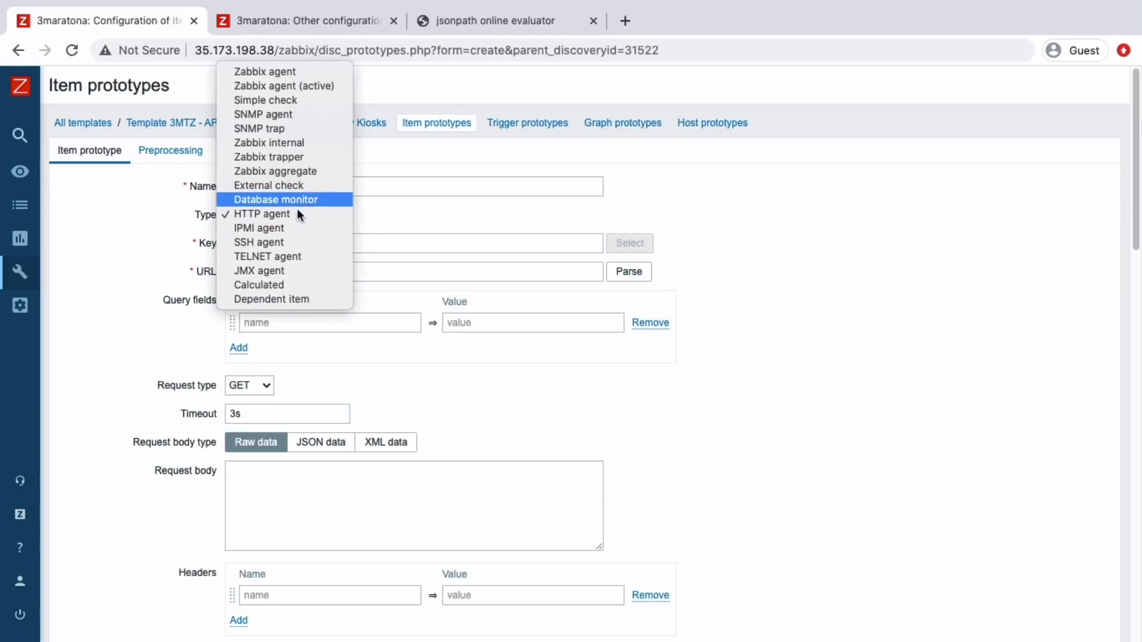
pyautogui.click(286, 301)
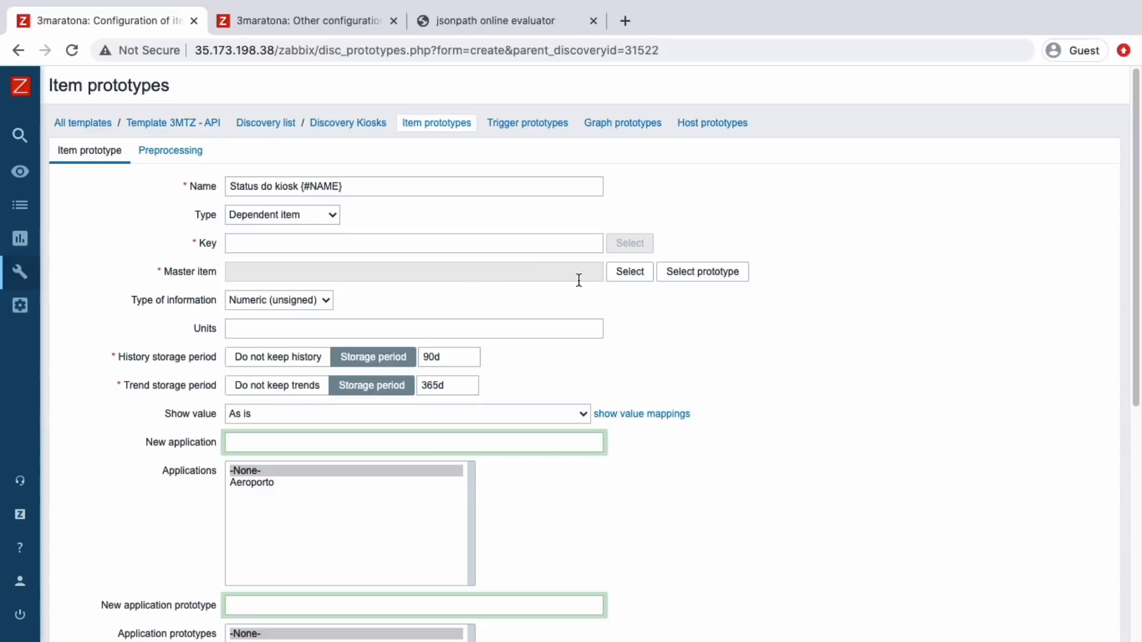
# Step: Select Lista de Kiosks as the master item and try to save the prototype with the key qualquernome[{#NAME}
pyautogui.click(622, 280)
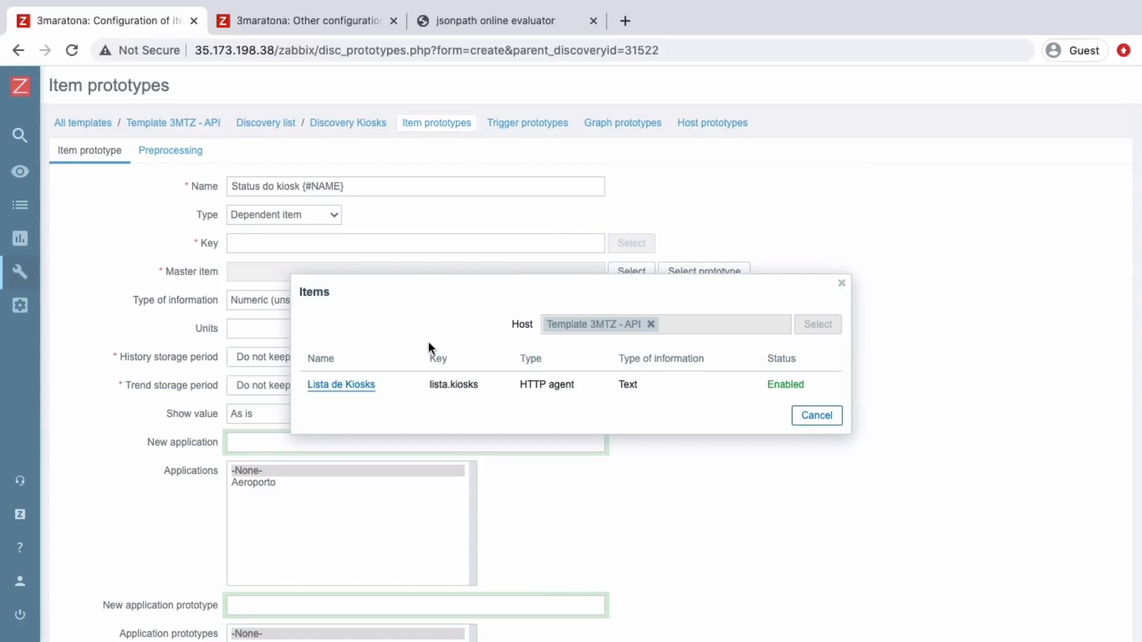
pyautogui.click(340, 383)
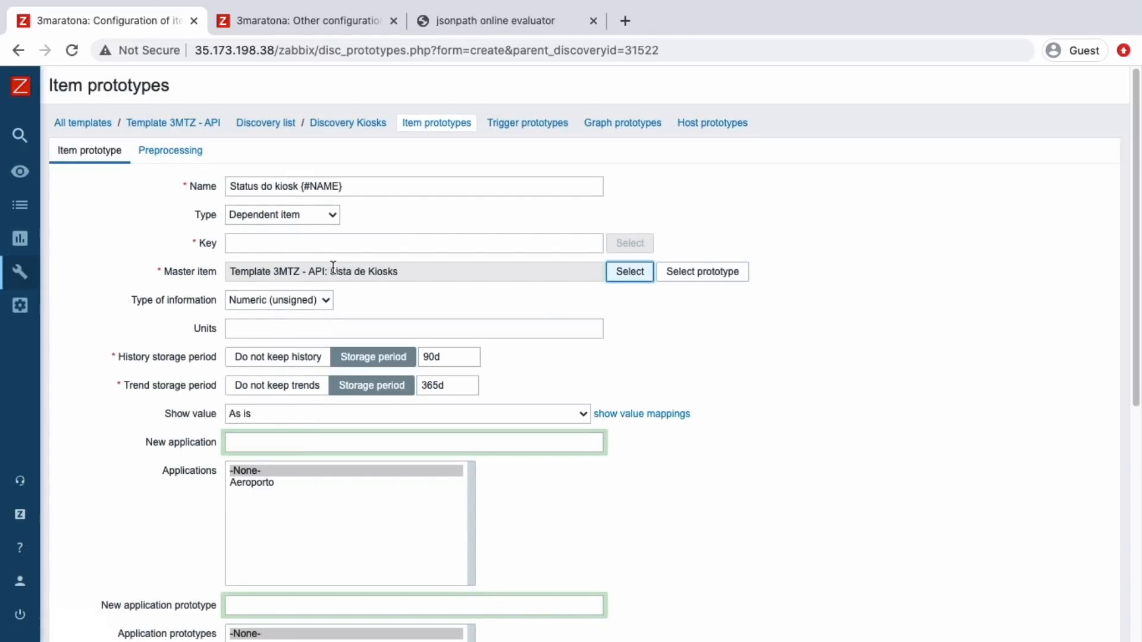
pyautogui.click(263, 246)
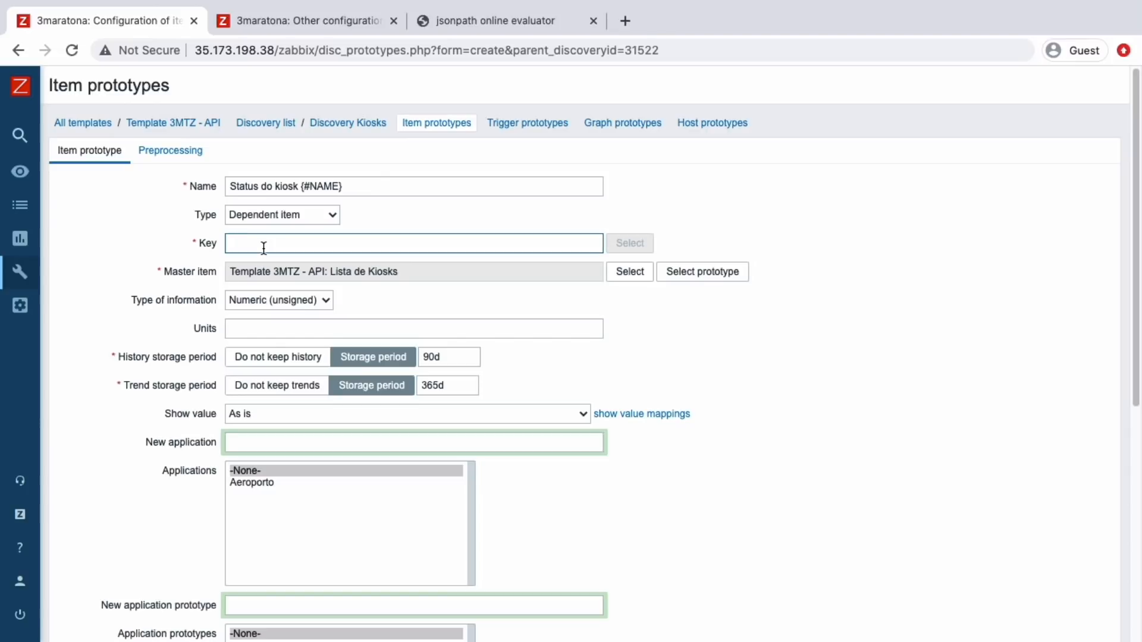
pyautogui.write('qualquernome.[{#NAME}')
pyautogui.press('Return')
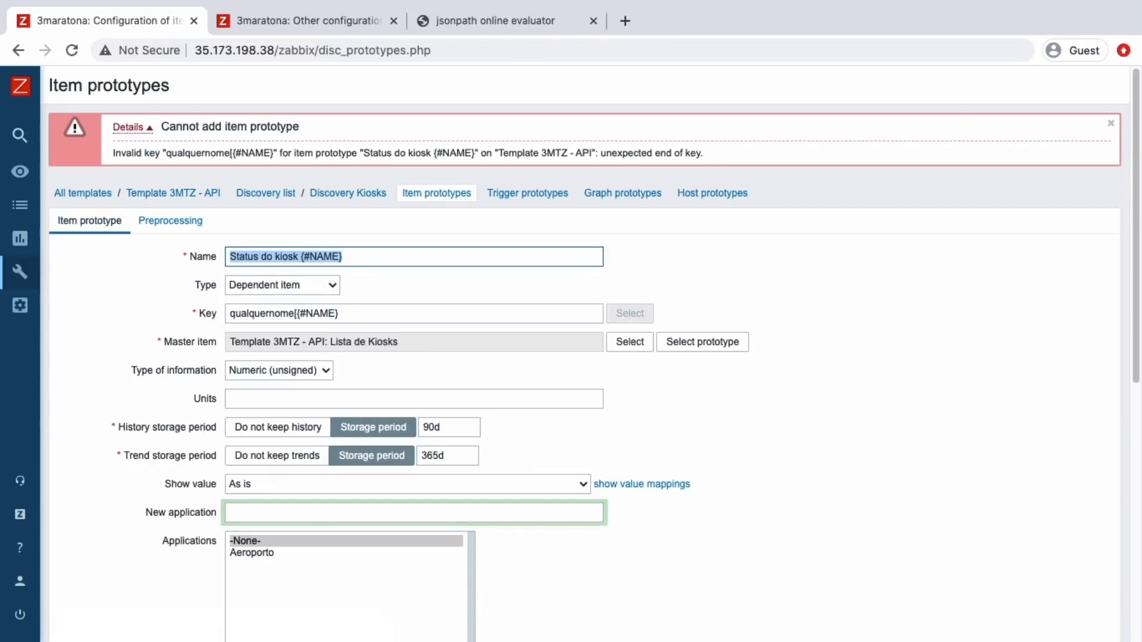
# Step: Correct the item prototype's key to status[{#NAME}], with its closing bracket
pyautogui.click(412, 306)
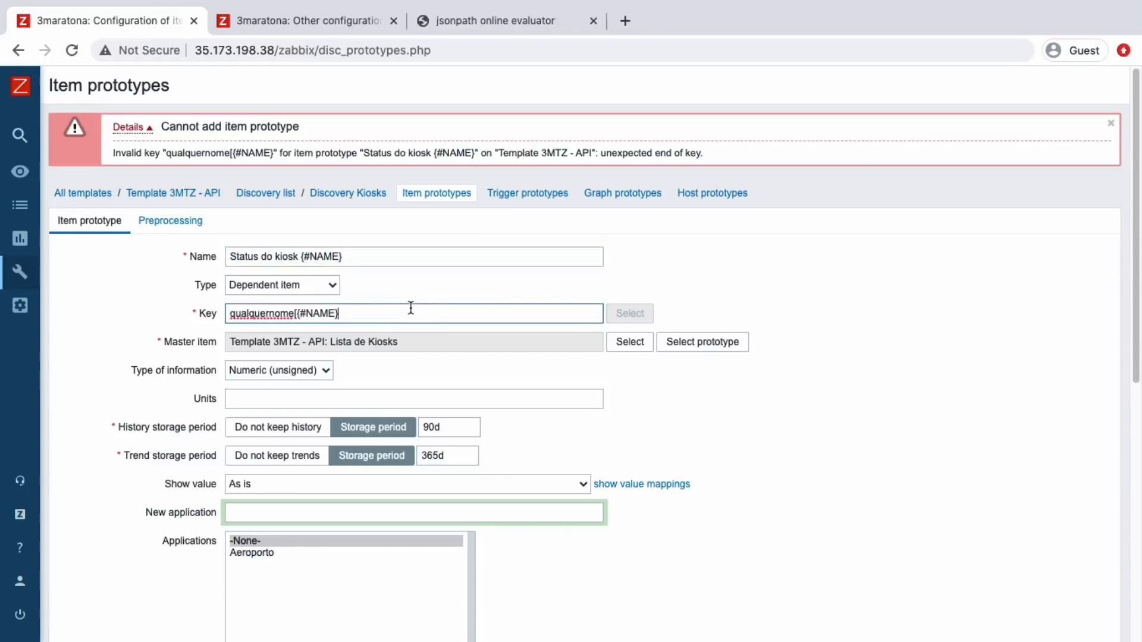
pyautogui.write(']')
pyautogui.hotkey('shift', 'Right')
pyautogui.hotkey('shift', 'Right')
pyautogui.hotkey('shift', 'Right')
pyautogui.hotkey('shift', 'Right')
pyautogui.hotkey('shift', 'Right')
pyautogui.hotkey('shift', 'Right')
pyautogui.hotkey('shift', 'Right')
pyautogui.hotkey('shift', 'Right')
pyautogui.hotkey('shift', 'Right')
pyautogui.hotkey('shift', 'Right')
pyautogui.hotkey('shift', 'Right')
pyautogui.hotkey('shift', 'Right')
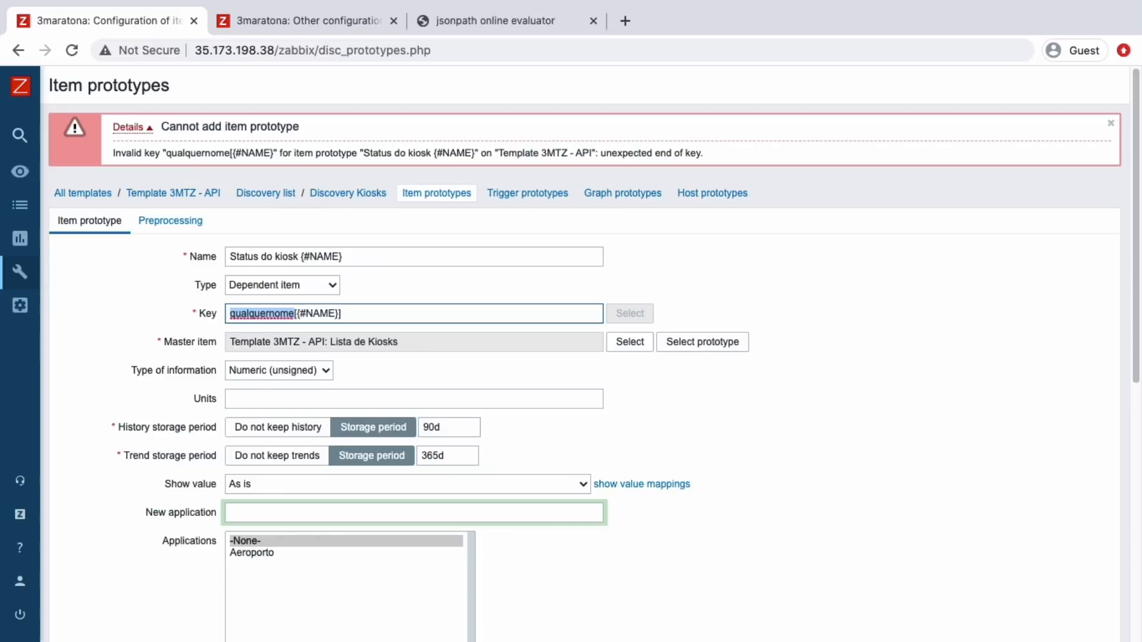
pyautogui.write('status')
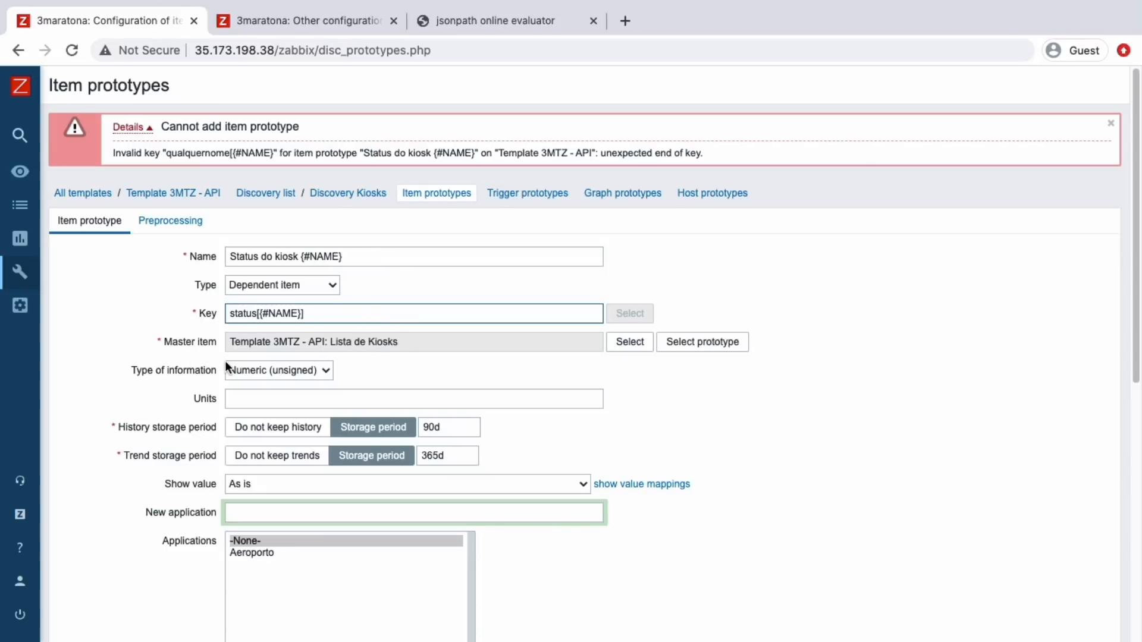
# Step: Set the type of information to Text and enter the new application prototype "Kiosk - {#NAME}"
pyautogui.click(260, 370)
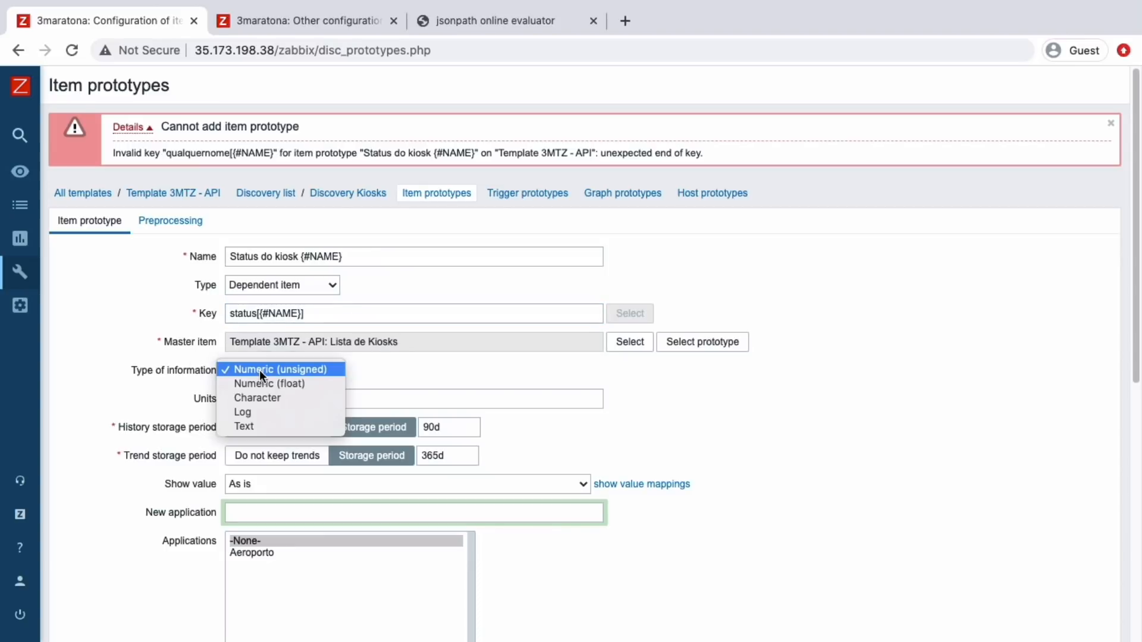
pyautogui.click(256, 426)
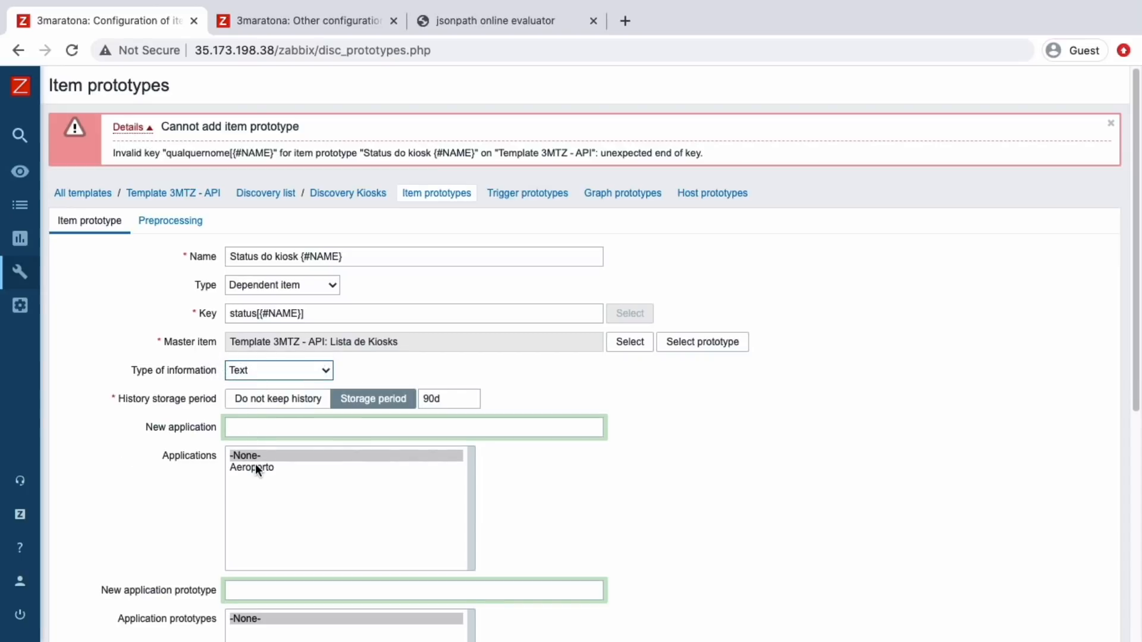
pyautogui.scroll(-1, 255, 484)
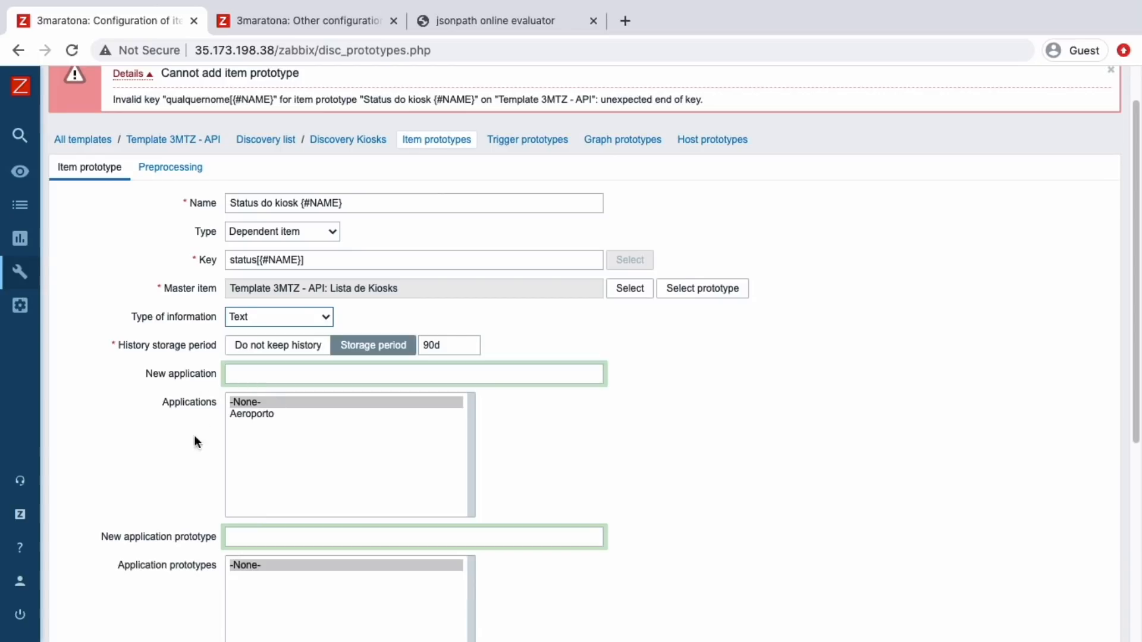
pyautogui.click(234, 542)
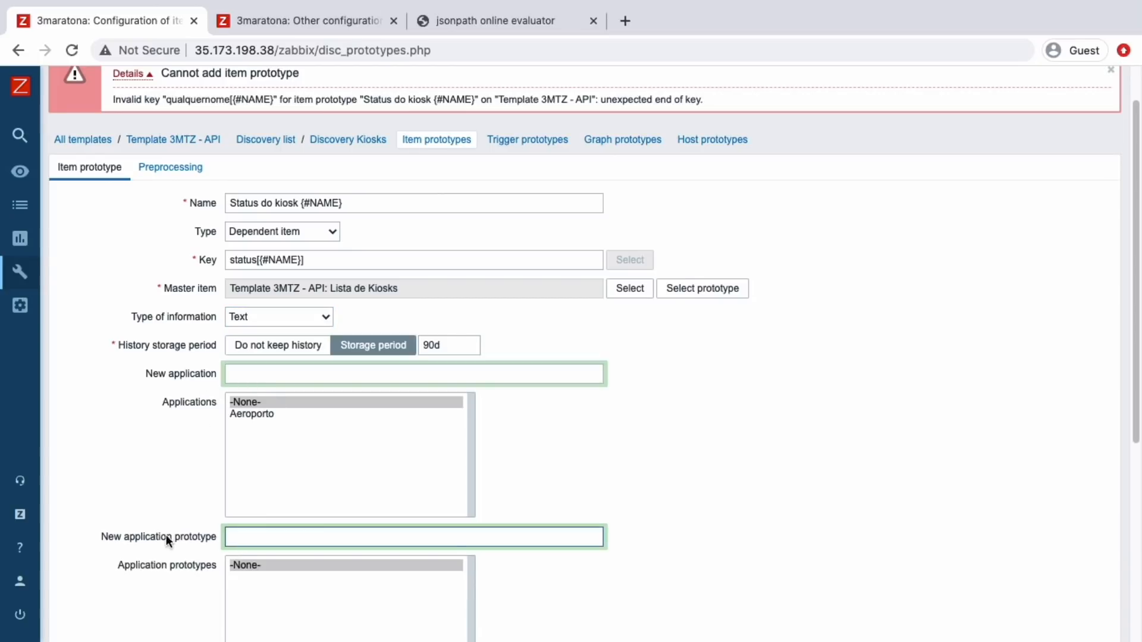
pyautogui.write('Kiosk - {#NAME}')
pyautogui.scroll(-2, 219, 501)
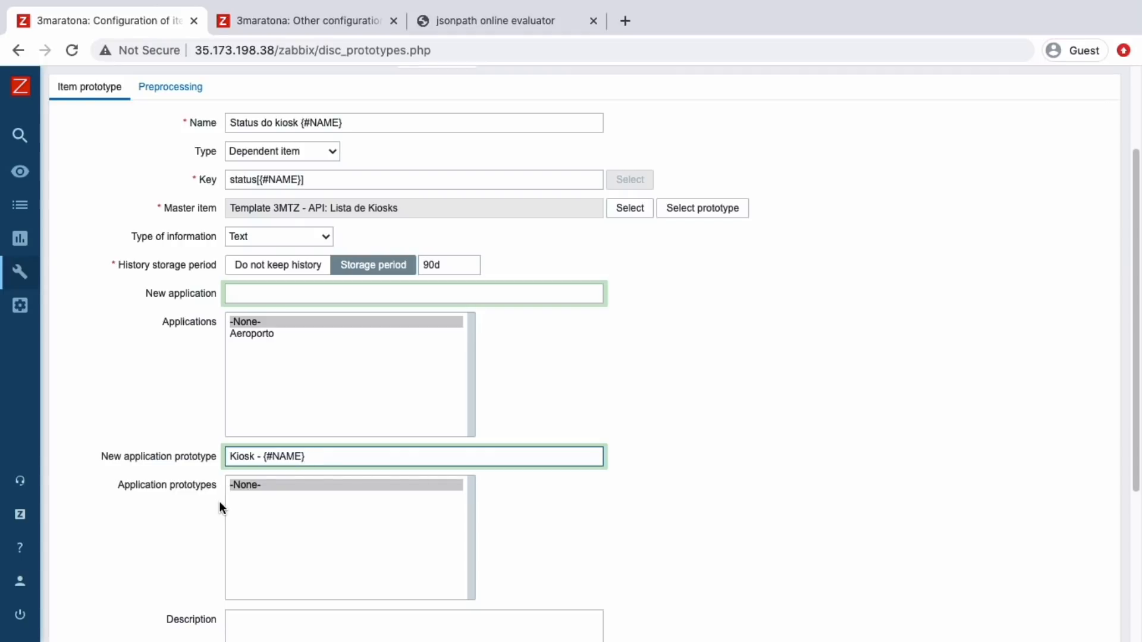
pyautogui.scroll(-3, 219, 501)
pyautogui.scroll(-2, 219, 500)
# Step: Add a JSONPath preprocessing step with the parameter $.[?(@.name == 'BRLAK021')].status, leaving Custom on fail off
pyautogui.scroll(6, 218, 501)
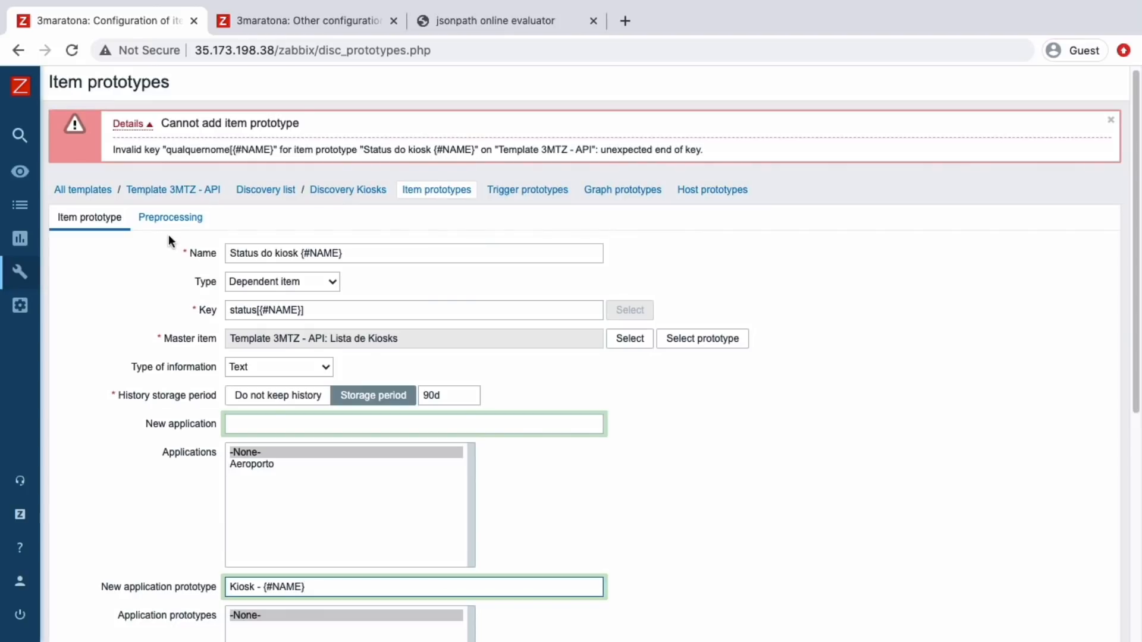
pyautogui.click(163, 225)
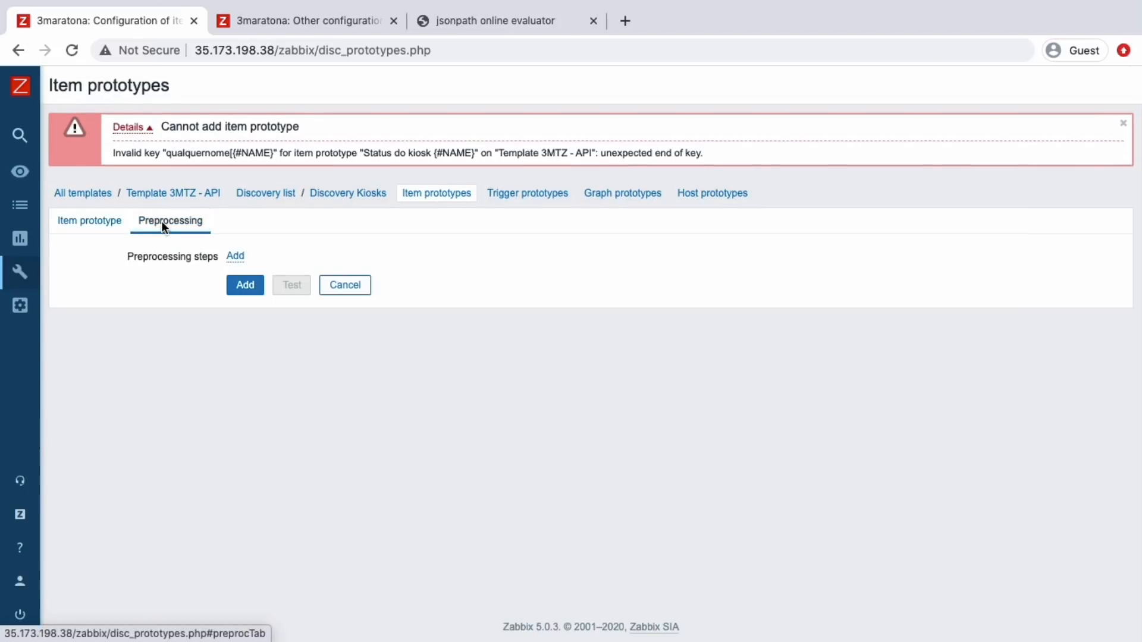
pyautogui.click(235, 257)
pyautogui.click(298, 283)
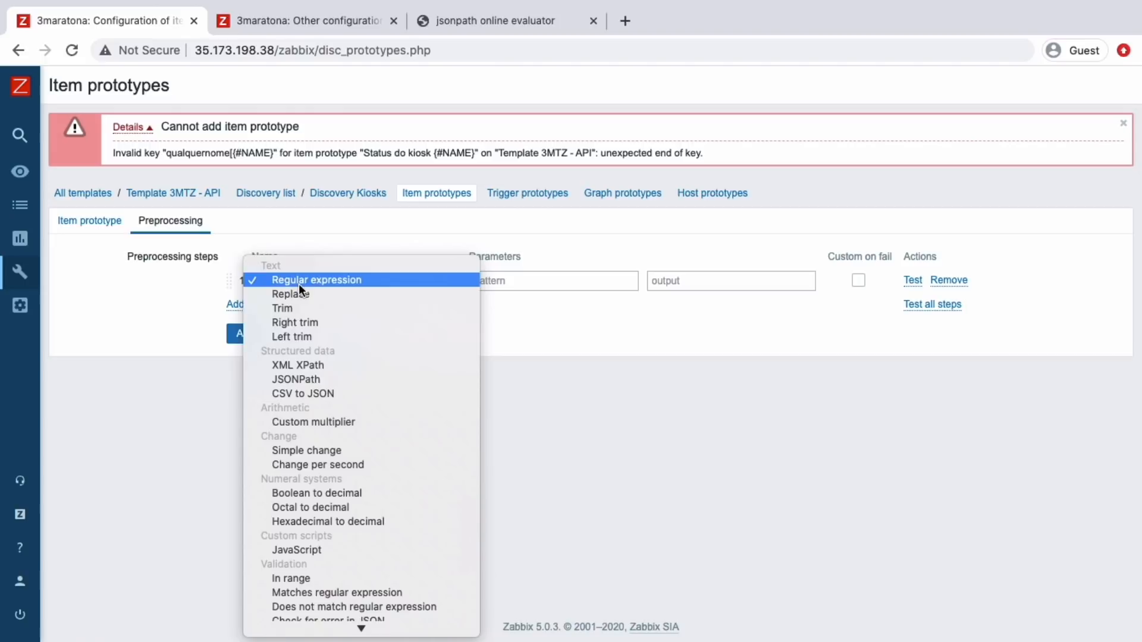
pyautogui.click(298, 379)
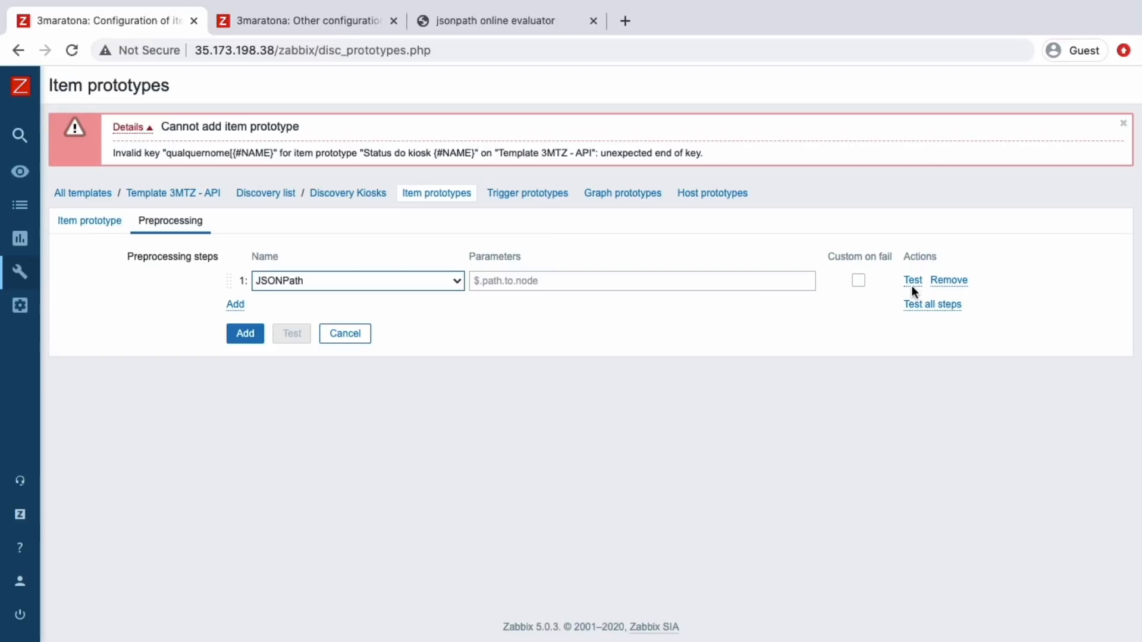
pyautogui.click(857, 281)
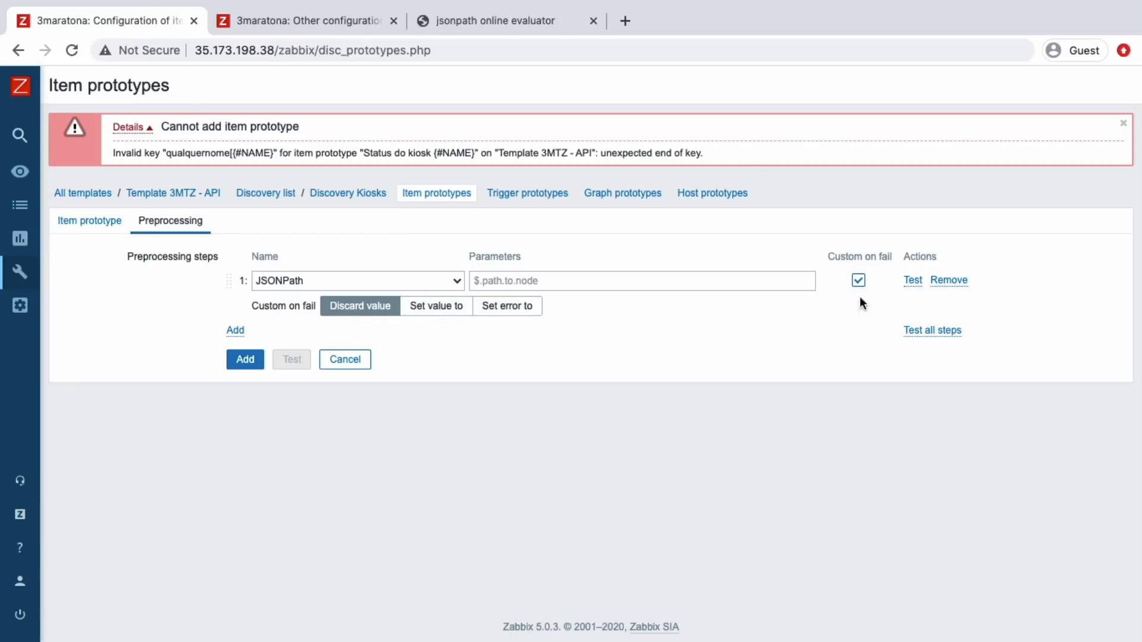
pyautogui.click(859, 279)
pyautogui.click(675, 280)
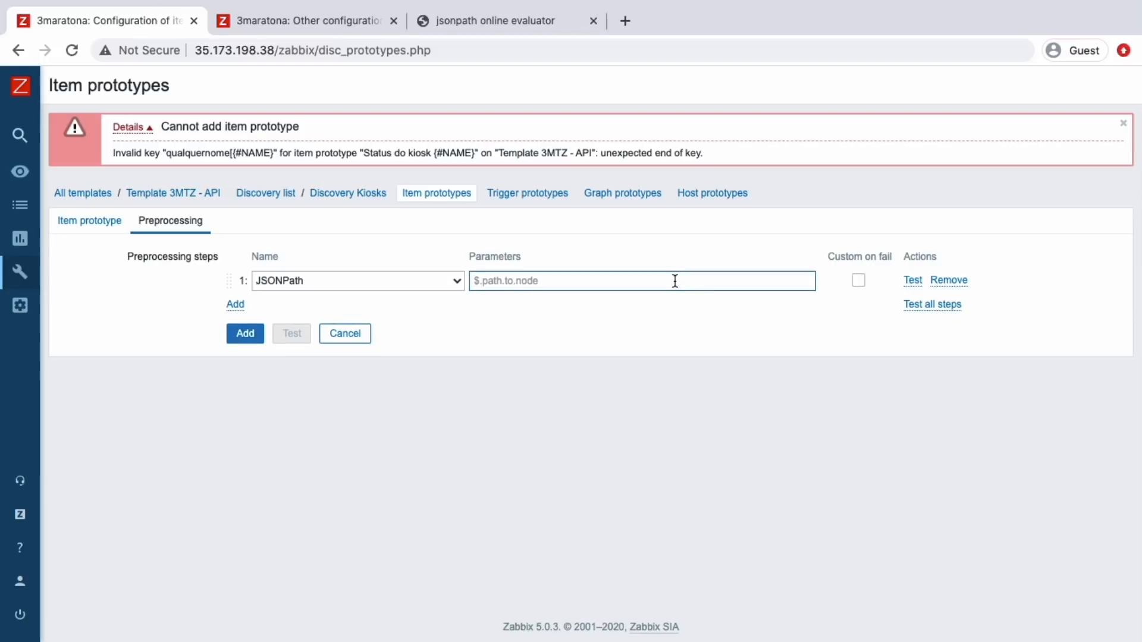
pyautogui.write("$.[?(@.name == 'BRLAK021')].status")
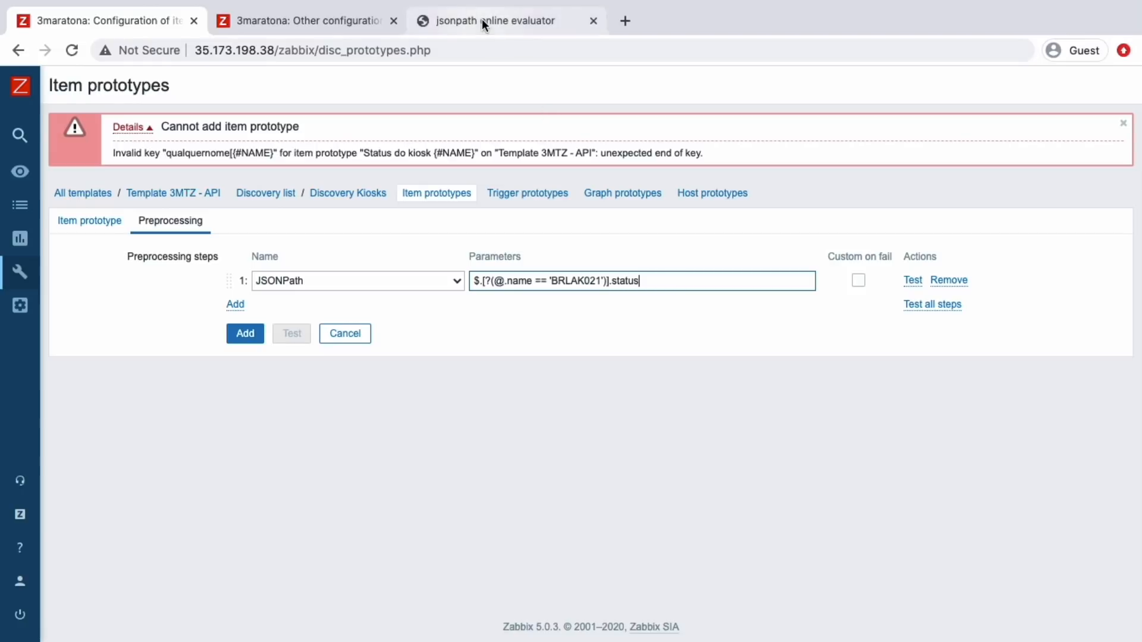
# Step: Test the JSONPath step with the /airports/id/kiosks JSON response from Postman as the input value, and close the test
pyautogui.click(912, 281)
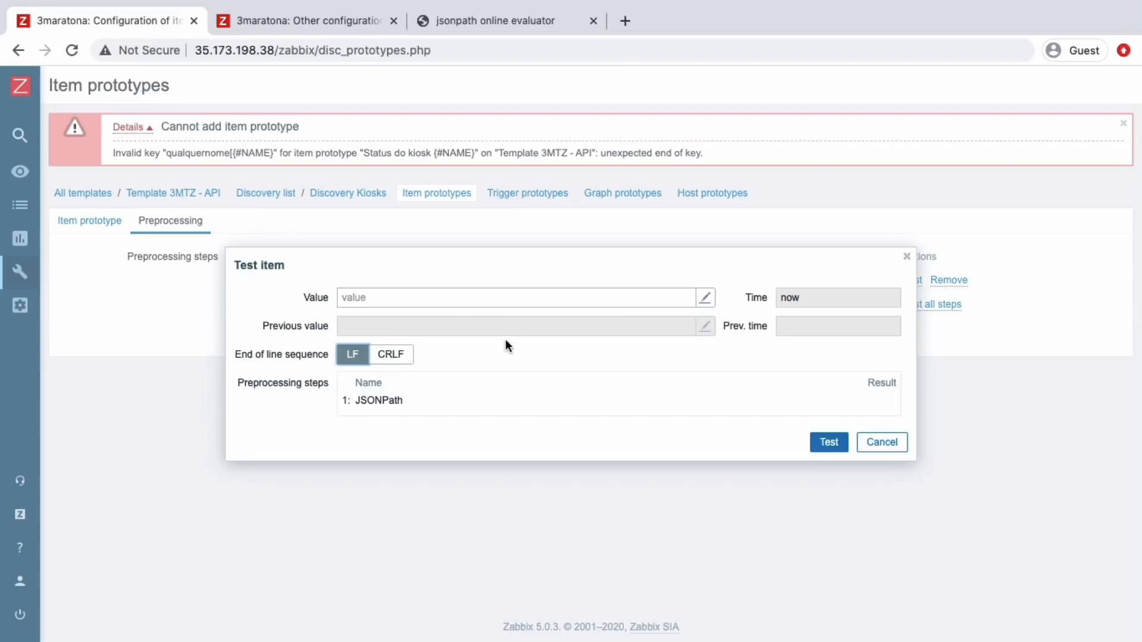
pyautogui.click(440, 296)
pyautogui.hotkey('ctrl', 'Right')
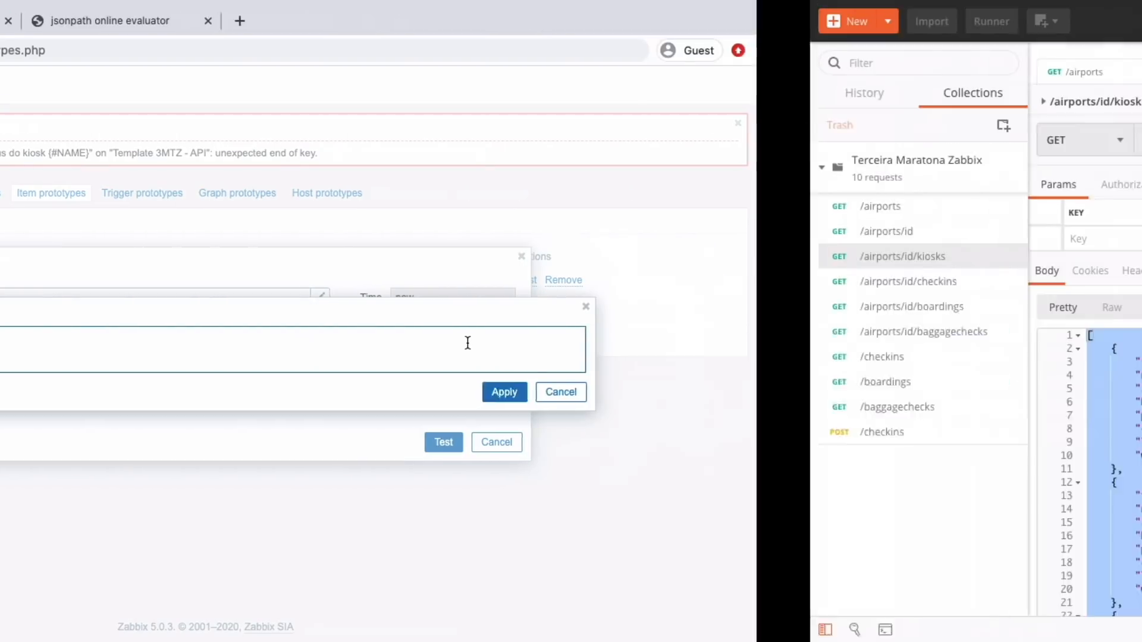
pyautogui.click(467, 343)
pyautogui.hotkey('ctrl', 'a')
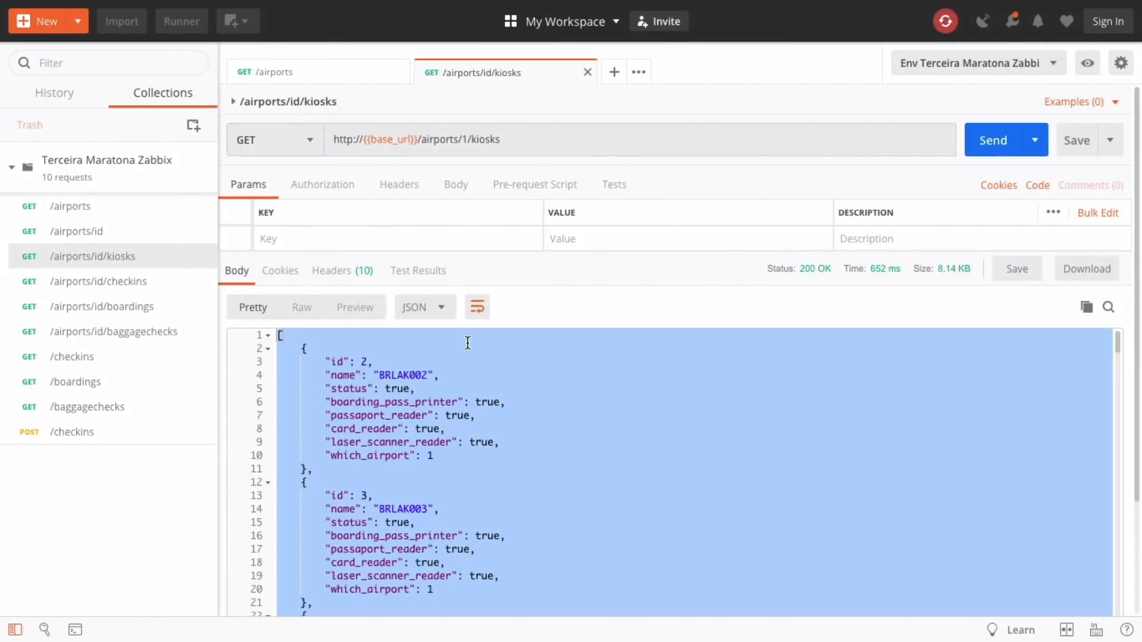
pyautogui.hotkey('ctrl', 'Left')
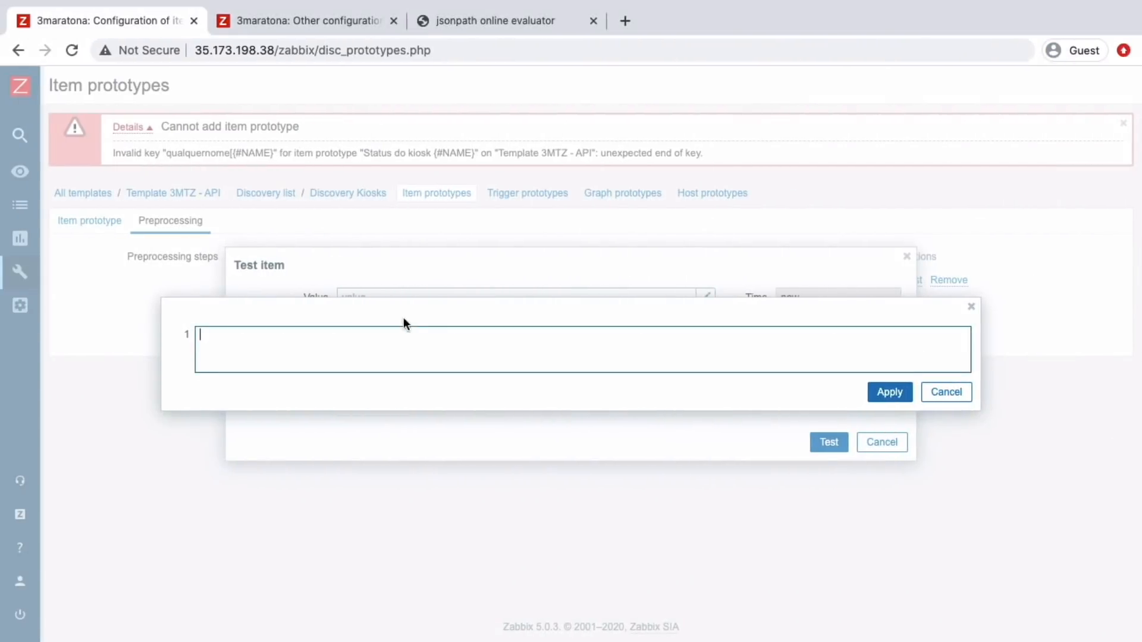
pyautogui.hotkey('ctrl', 'v')
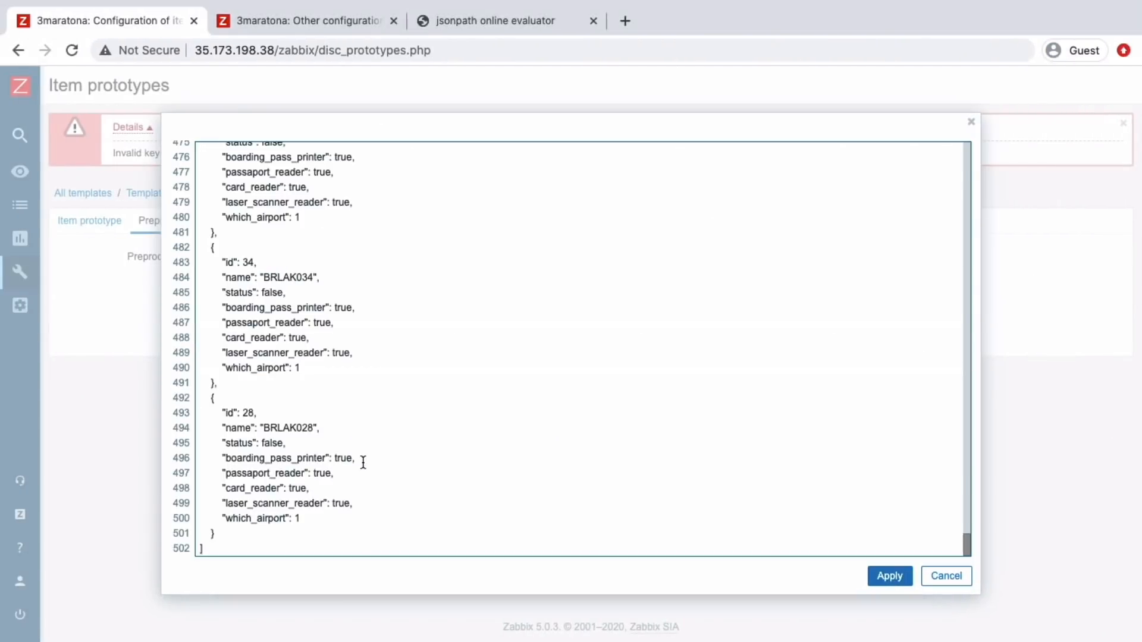
pyautogui.click(885, 577)
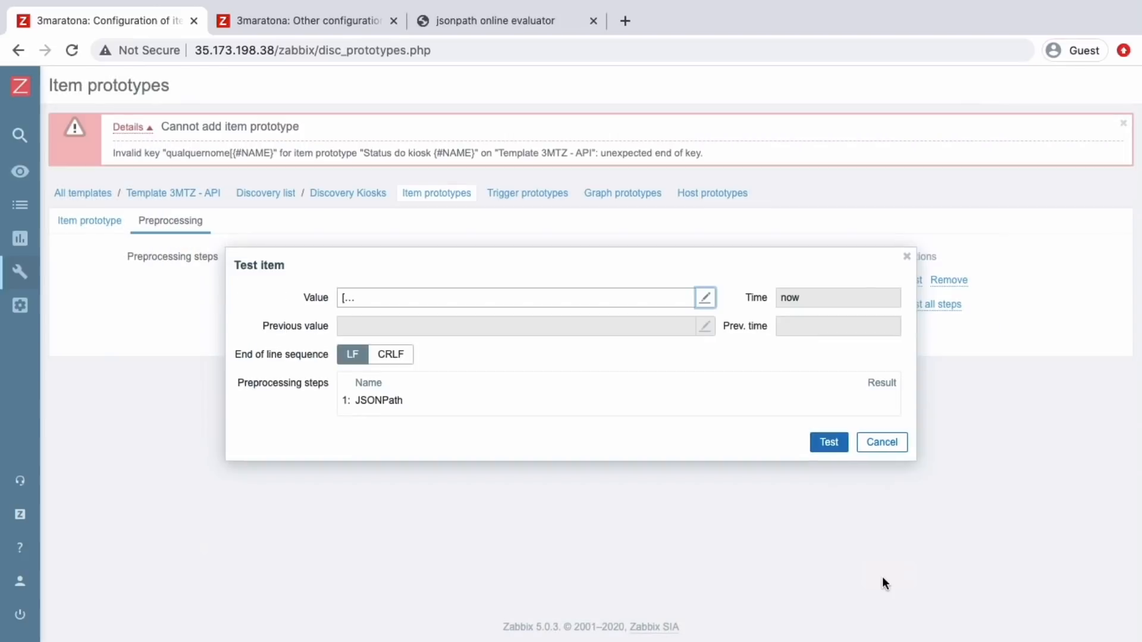
pyautogui.click(830, 442)
pyautogui.click(882, 442)
# Step: Append .first() to the JSONPath expression and test the step again with the same kiosk JSON
pyautogui.click(653, 286)
pyautogui.write('.first()')
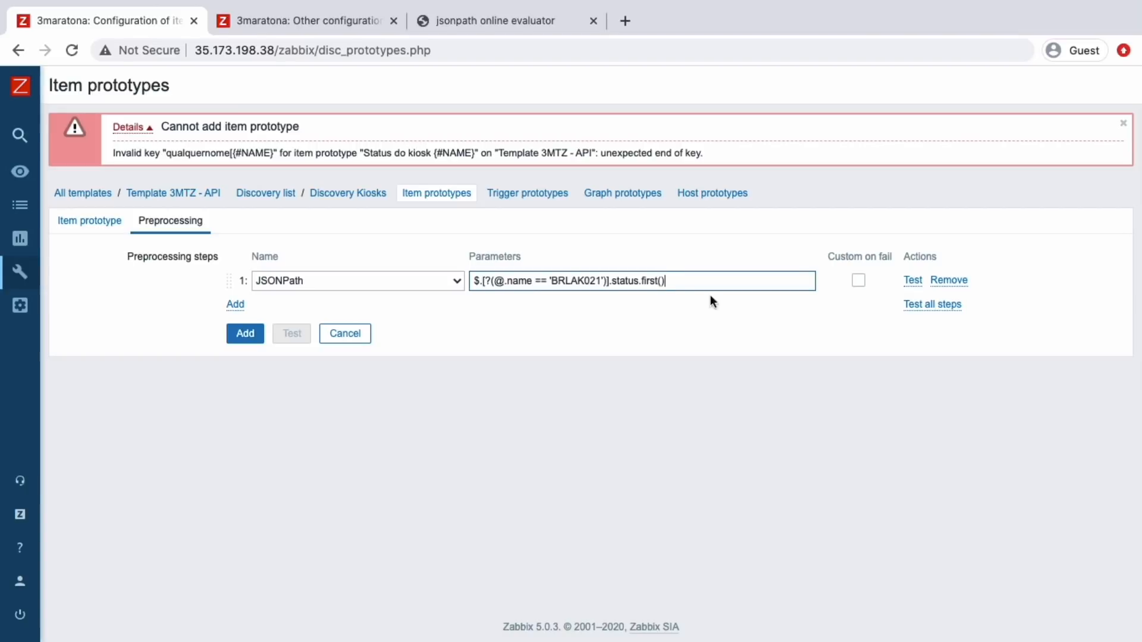
pyautogui.click(914, 281)
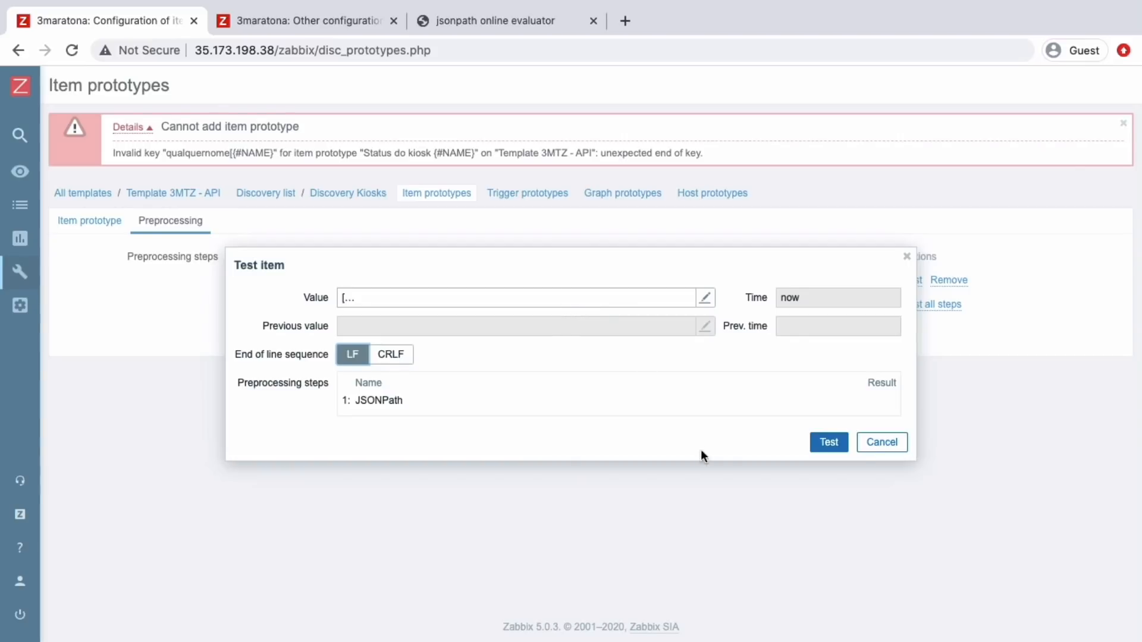
pyautogui.click(825, 442)
pyautogui.click(880, 447)
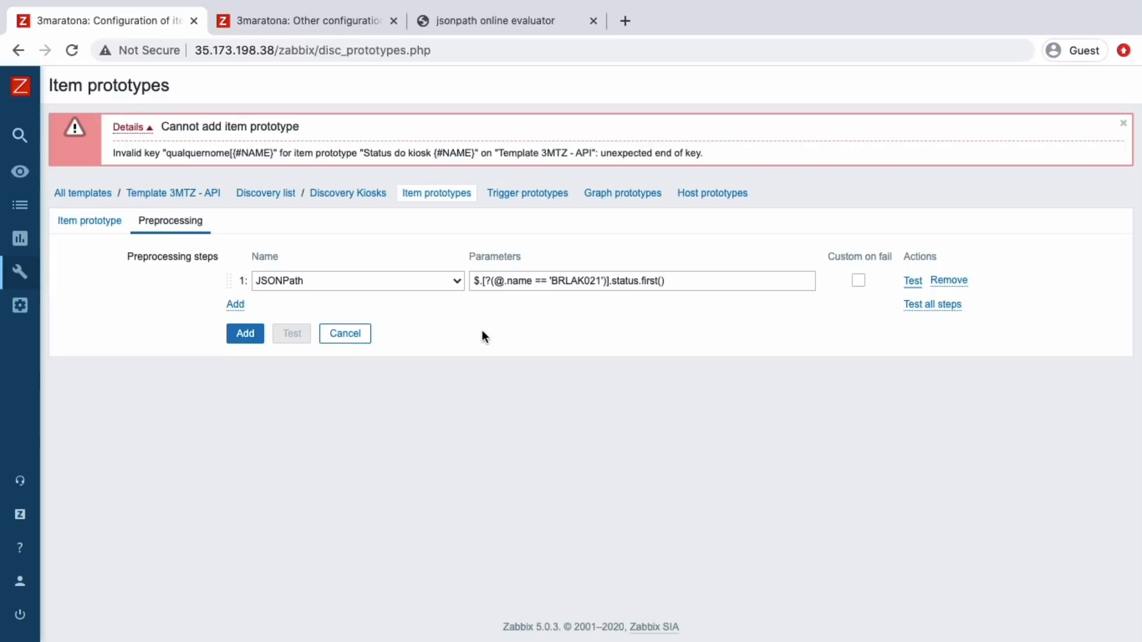
pyautogui.click(87, 222)
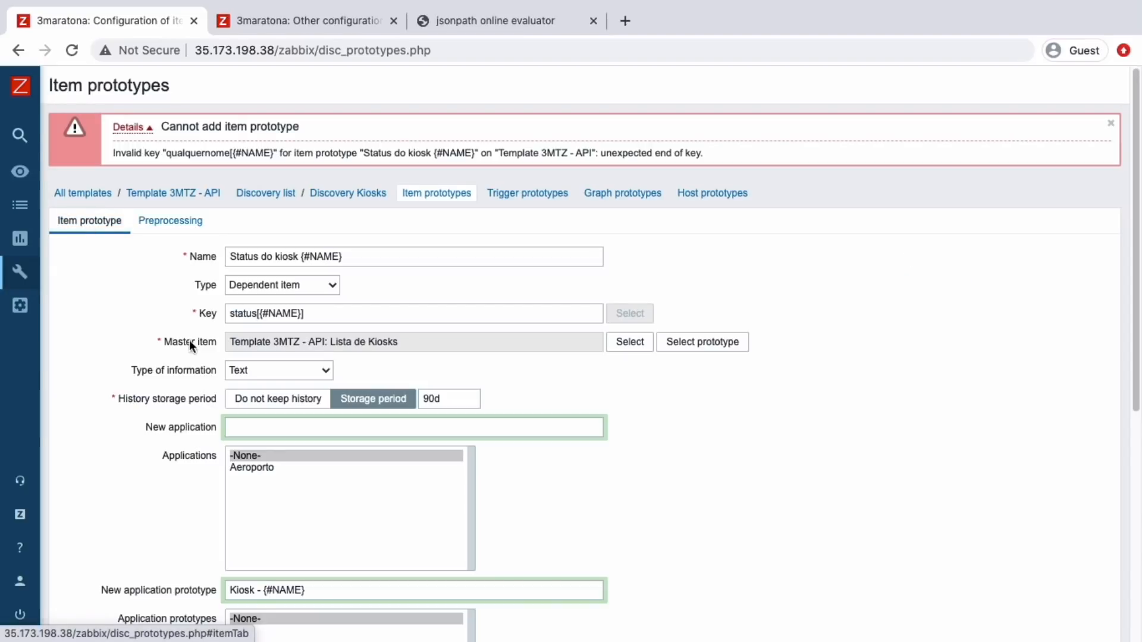
pyautogui.click(237, 368)
pyautogui.click(218, 286)
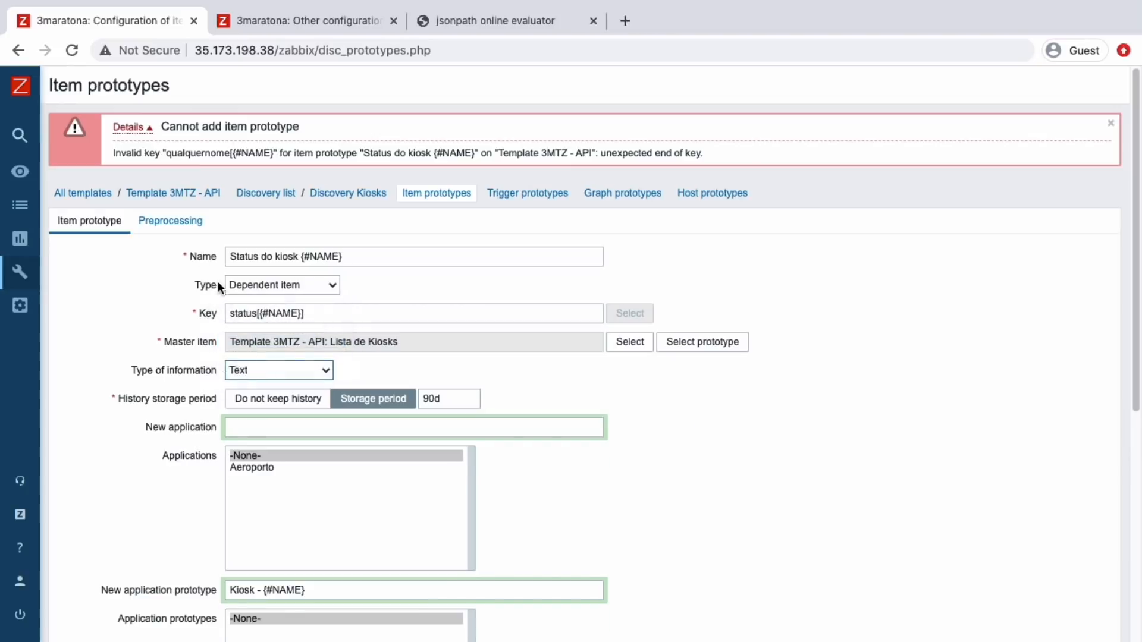
pyautogui.click(171, 221)
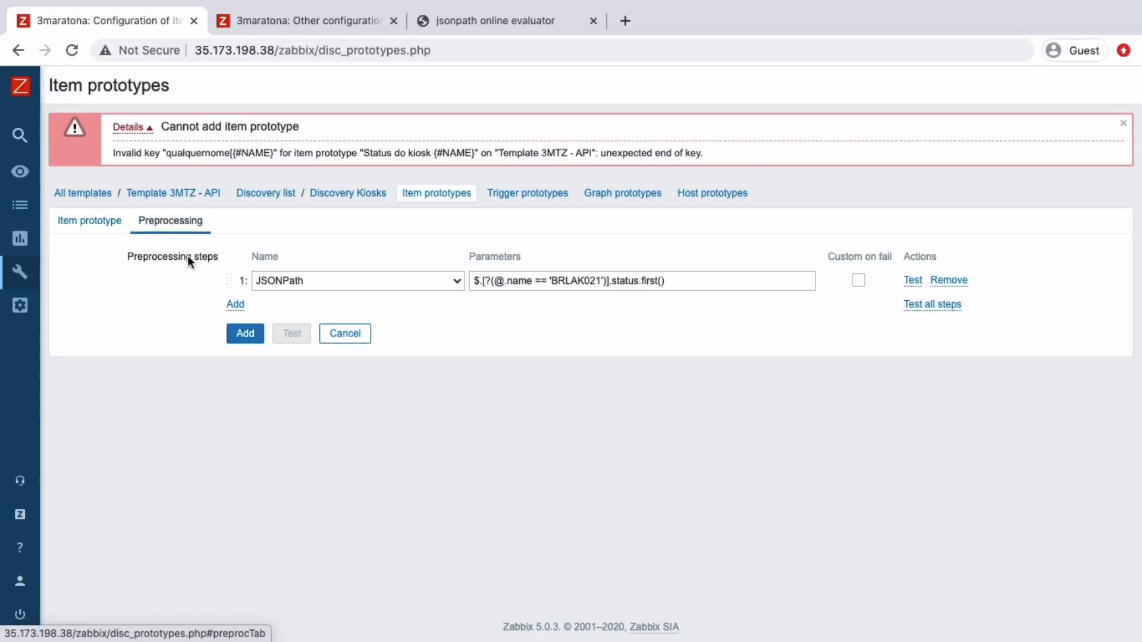
# Step: Add the "Status do kiosk {#NAME}" item prototype to Discovery Kiosks with the key status[{#NAME}]
pyautogui.click(71, 220)
pyautogui.scroll(-7, 157, 404)
pyautogui.click(237, 535)
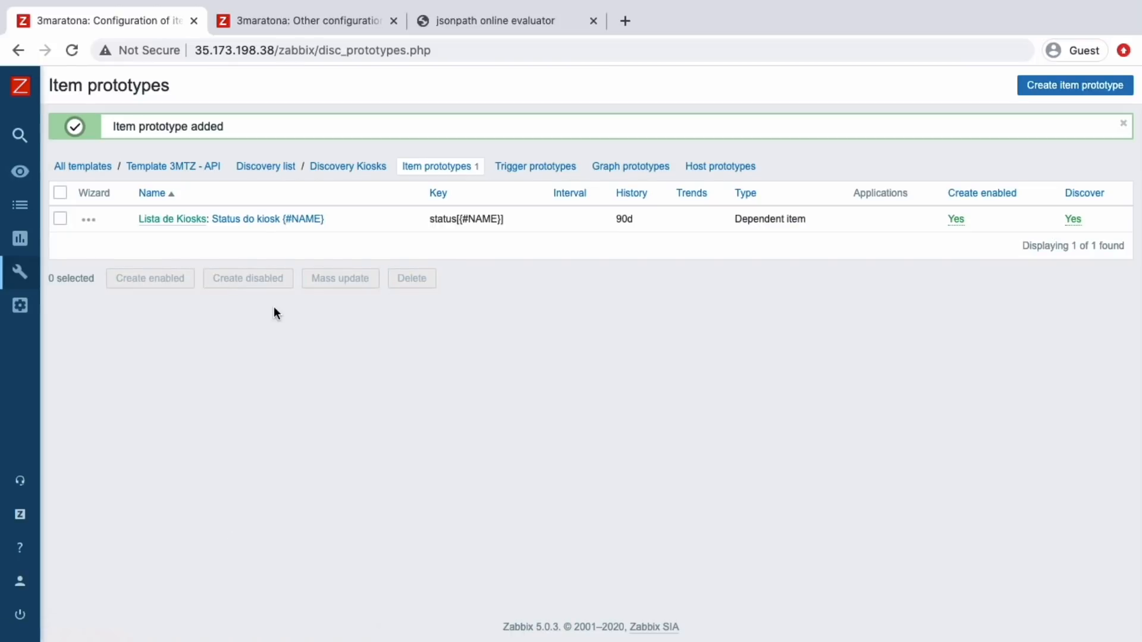
# Step: Execute the Lista de Kiosks item of the Aeroporto Brasil host immediately and reapply the item filter
pyautogui.moveTo(18, 254)
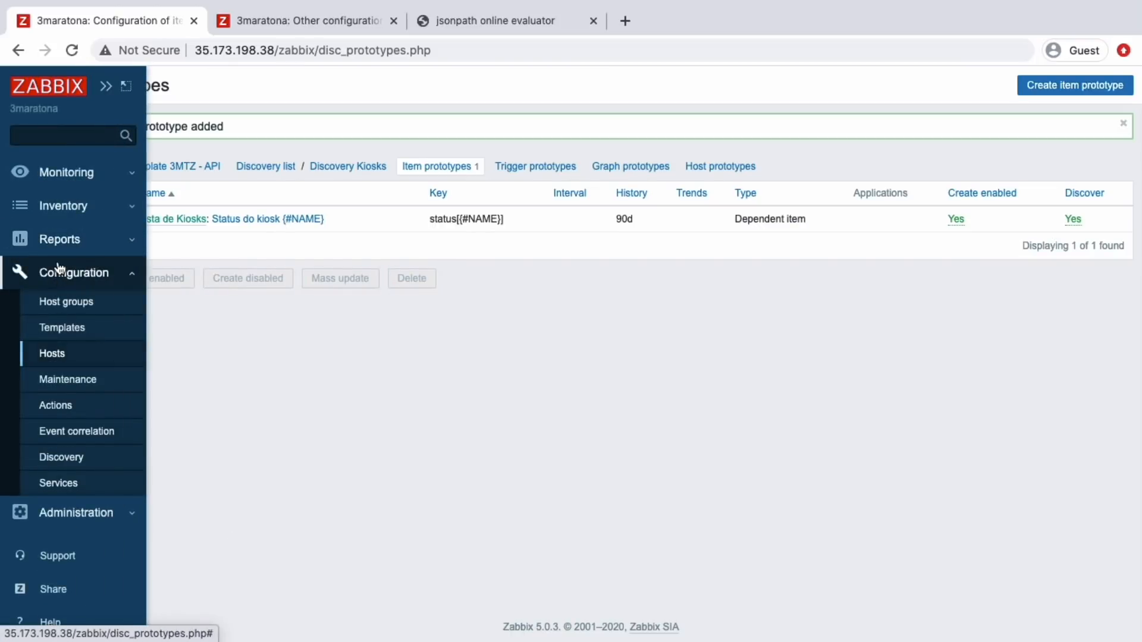
pyautogui.click(50, 353)
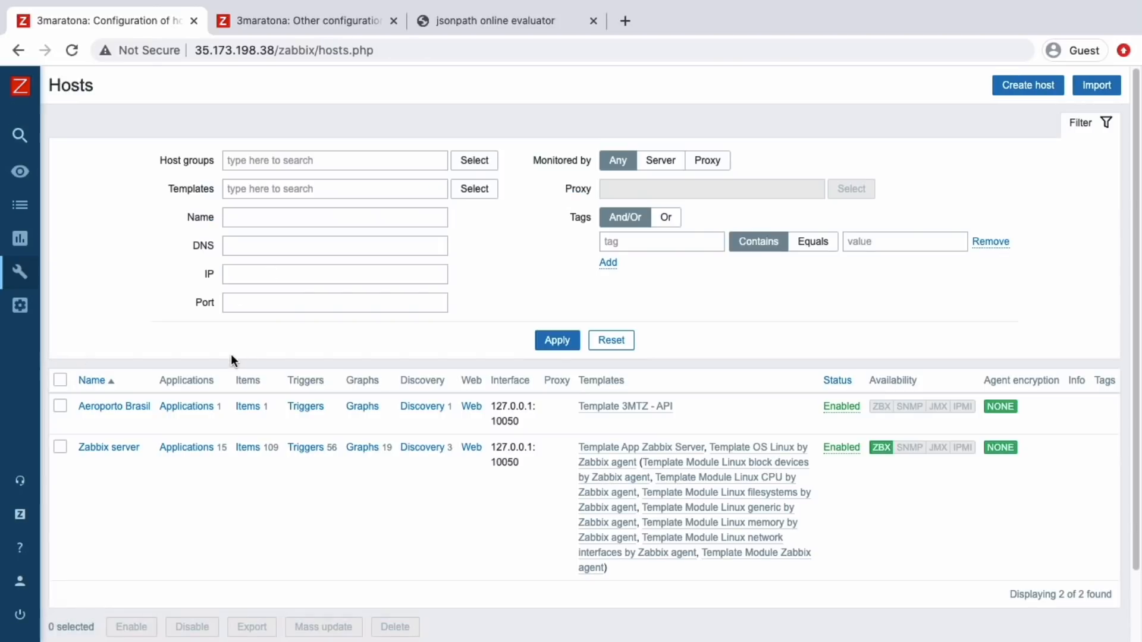
pyautogui.click(241, 408)
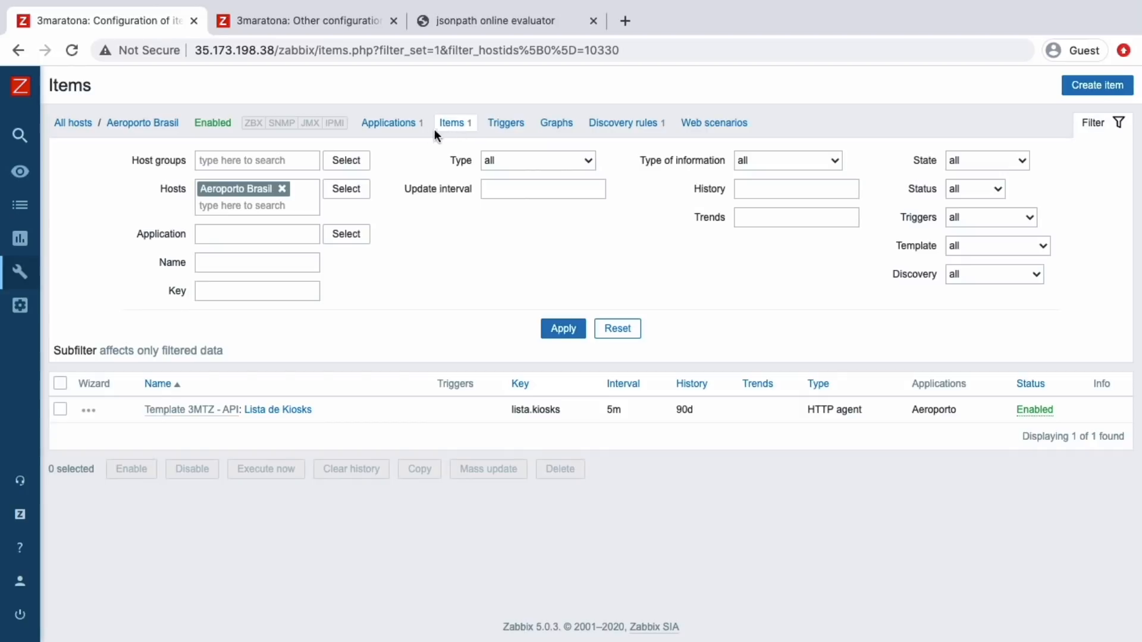
pyautogui.click(59, 410)
pyautogui.click(271, 470)
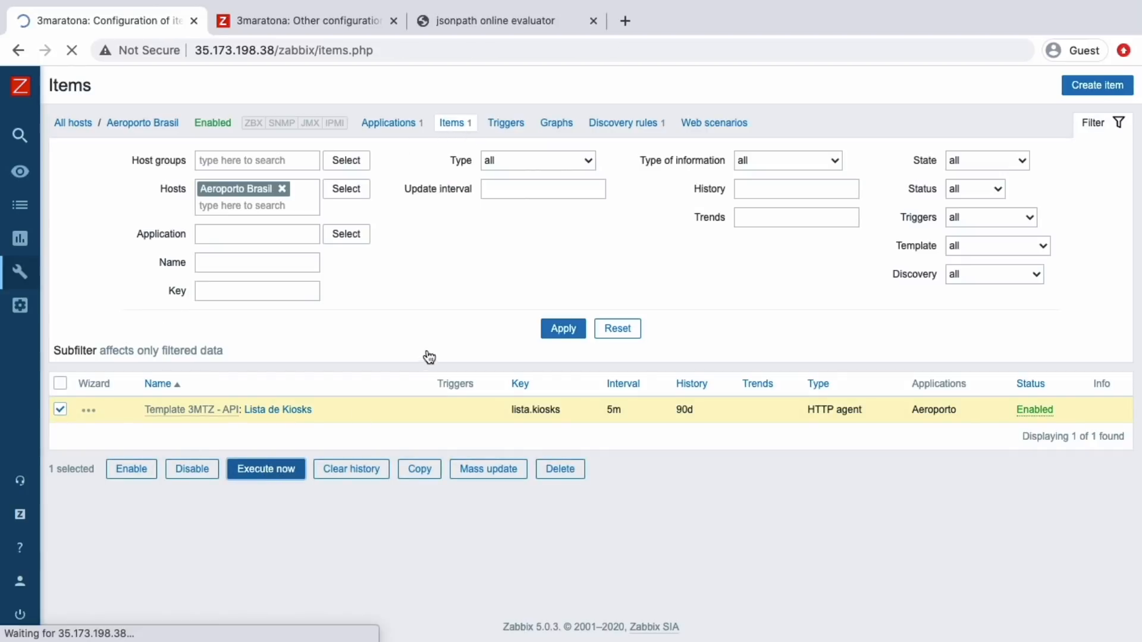
pyautogui.click(562, 372)
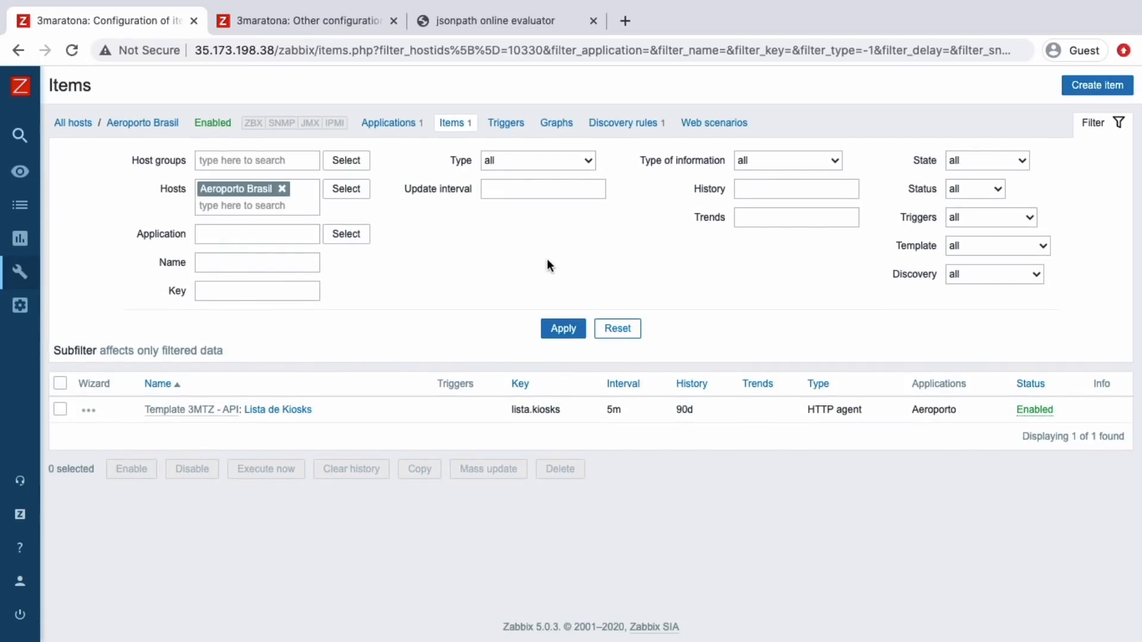
# Step: Switch to the server terminal and follow the Zabbix server log with tail -f /var/log/zabbix/zabbix_server.log
pyautogui.hotkey('ctrl', 'Right')
pyautogui.hotkey('ctrl', 'Right')
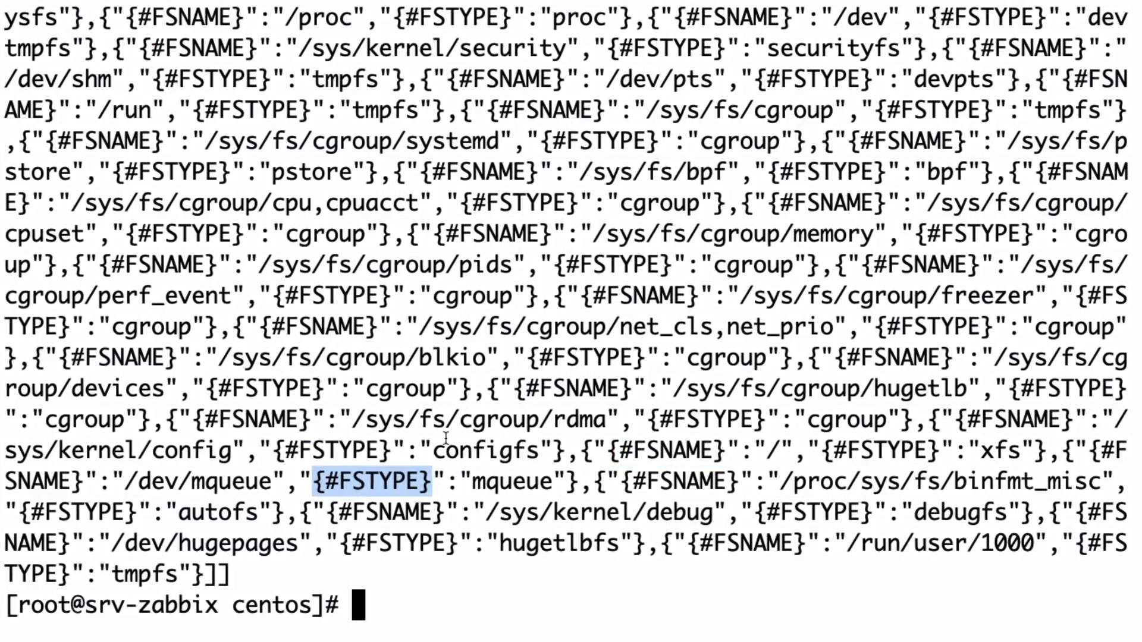
pyautogui.click(446, 438)
pyautogui.press('Up')
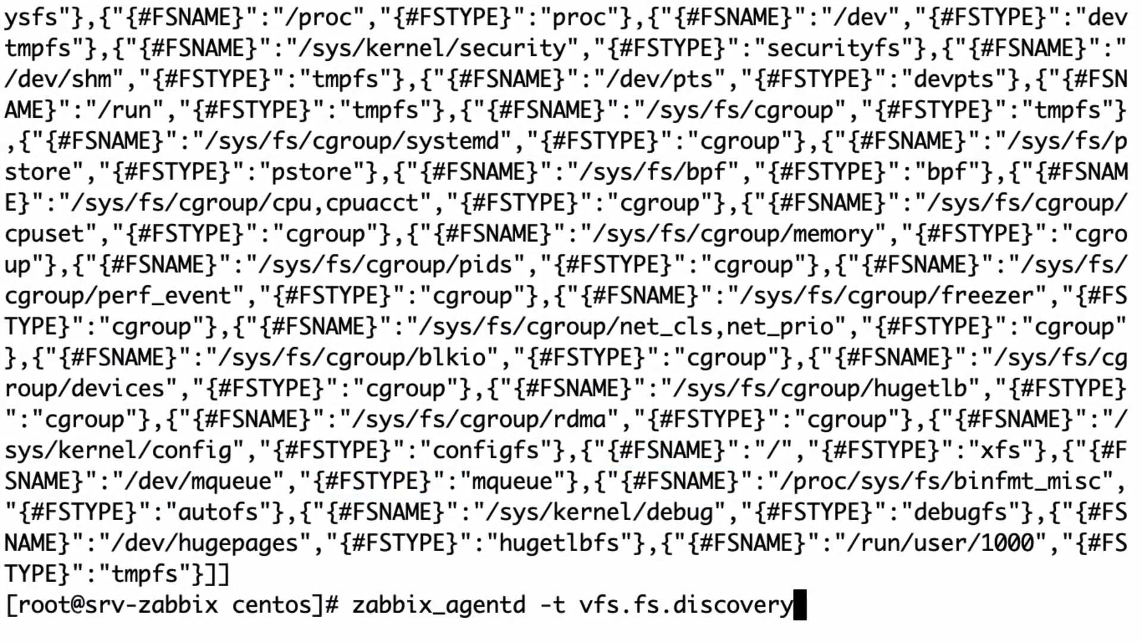
pyautogui.press('Down')
pyautogui.press('Up')
pyautogui.press('Up')
pyautogui.press('Up')
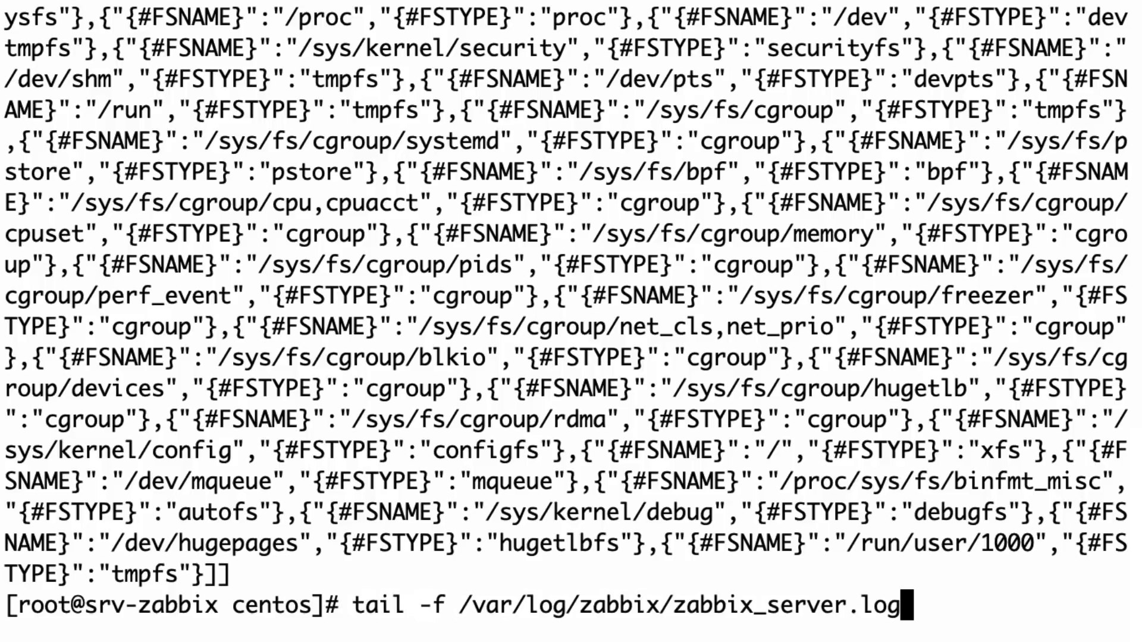
pyautogui.press('Return')
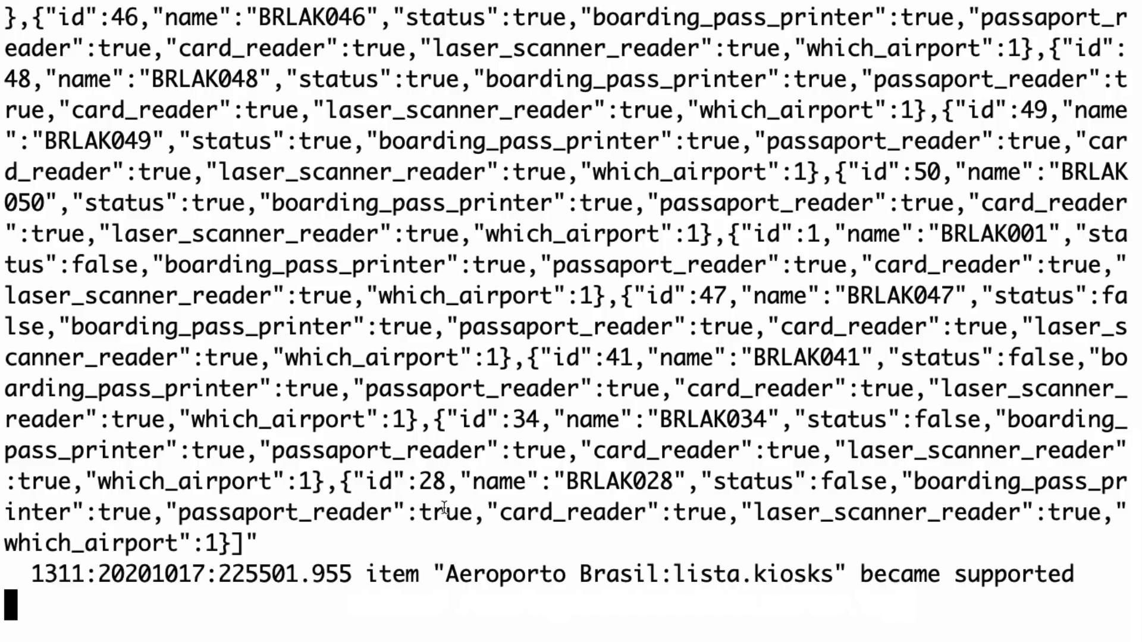
# Step: Return to the browser and refresh the Aeroporto Brasil item list to check for discovered kiosk items
pyautogui.hotkey('ctrl', 'Left')
pyautogui.hotkey('ctrl', 'Left')
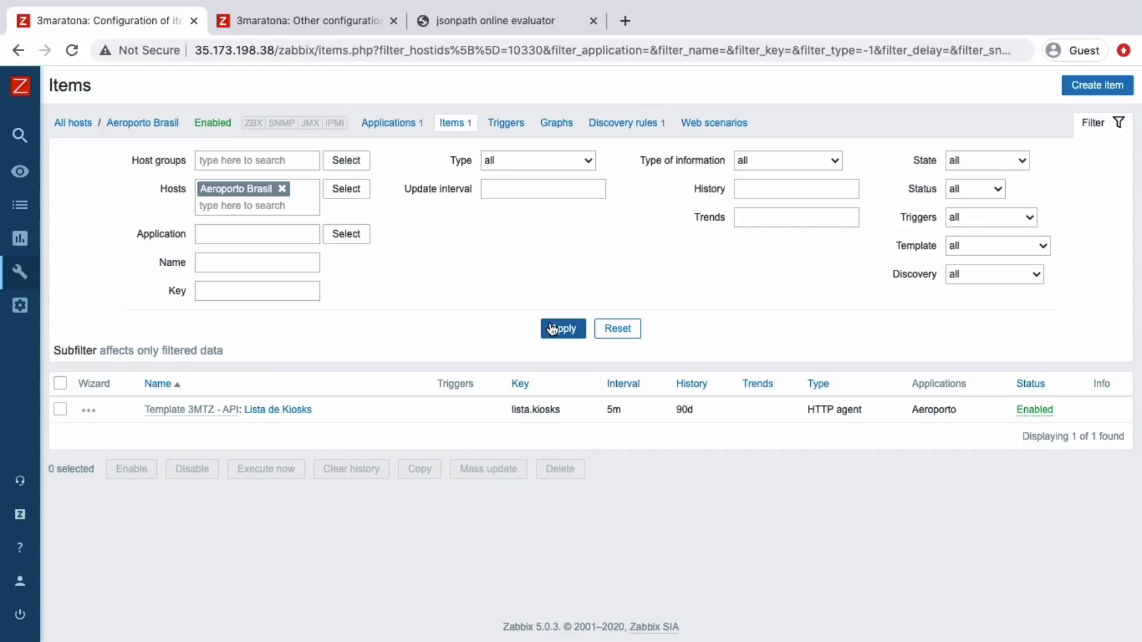
pyautogui.click(551, 329)
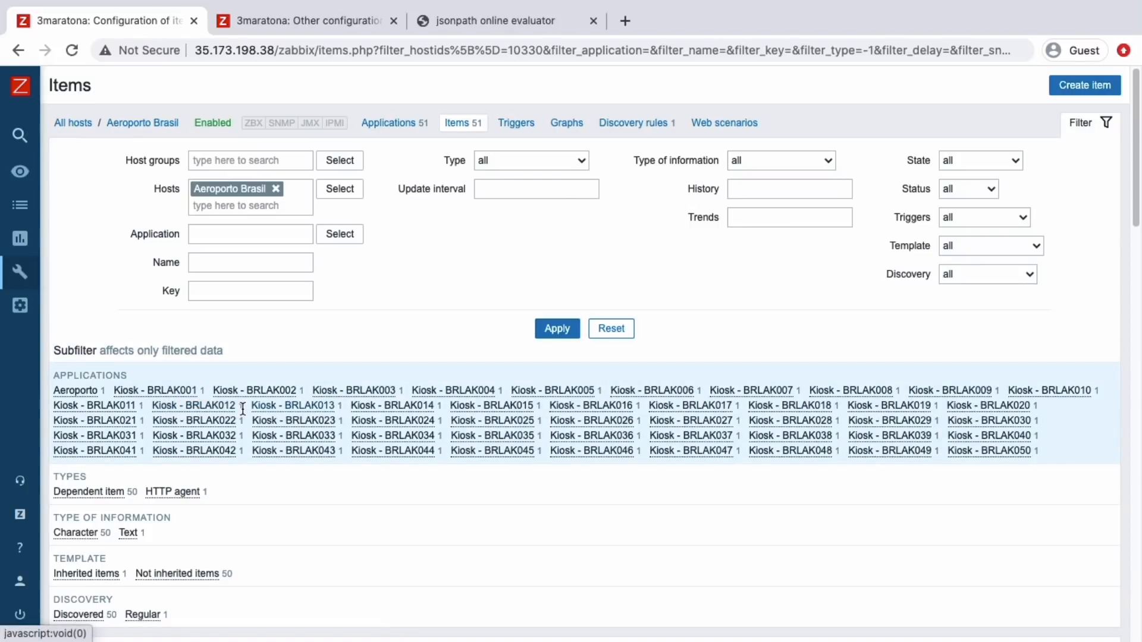
pyautogui.scroll(-3, 253, 468)
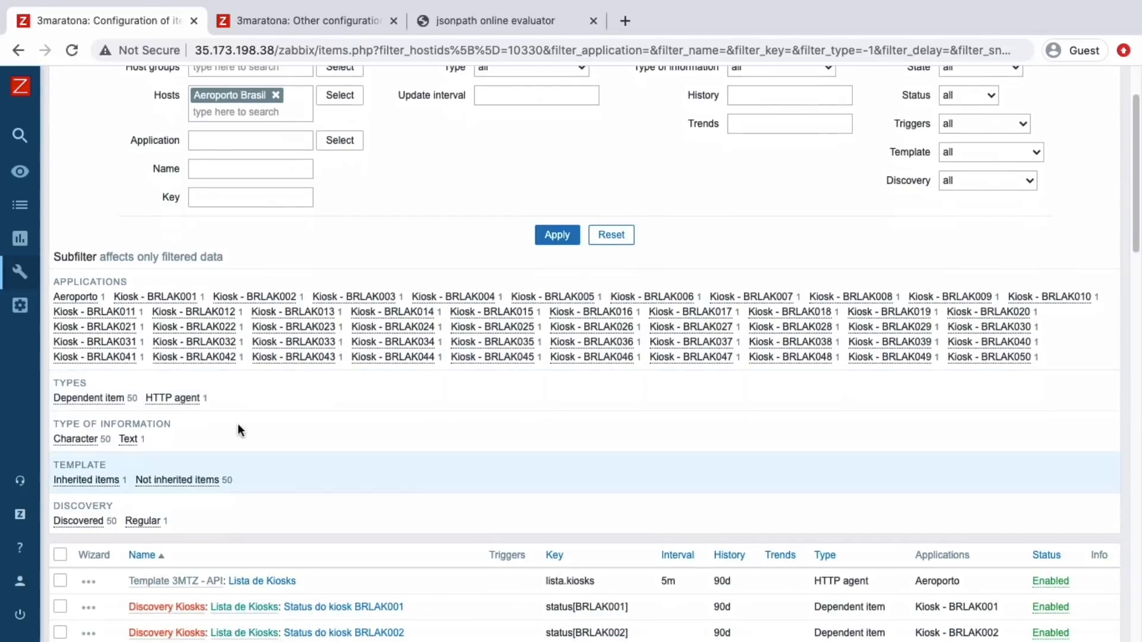
# Step: Show the latest data for the Aeroporto Brasil host, including items without data
pyautogui.click(239, 21)
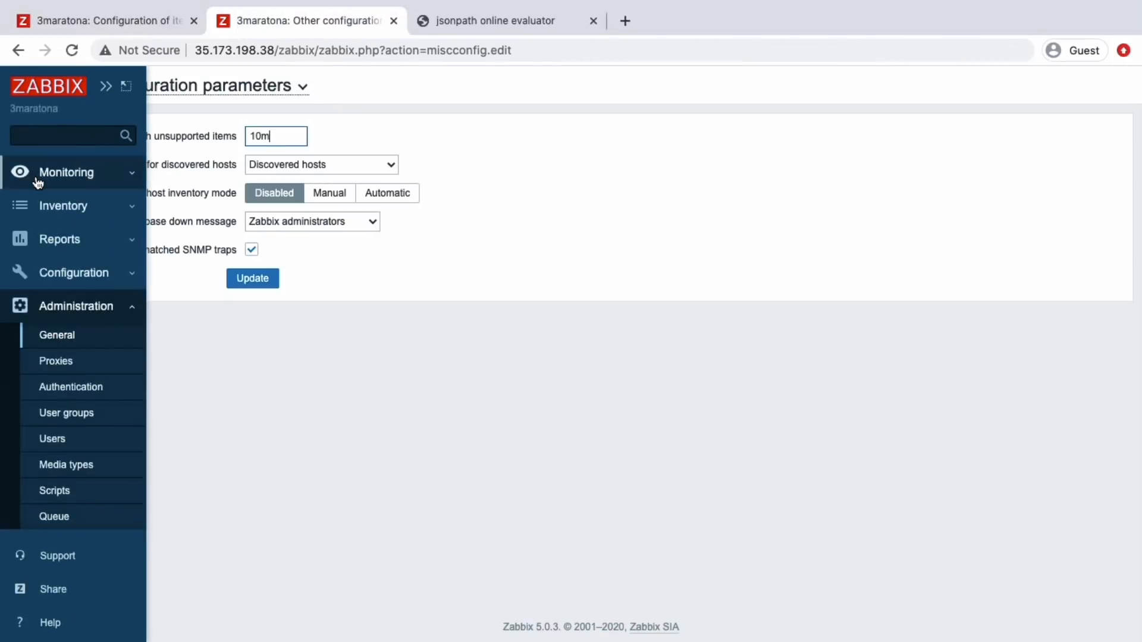
pyautogui.click(37, 178)
pyautogui.click(47, 303)
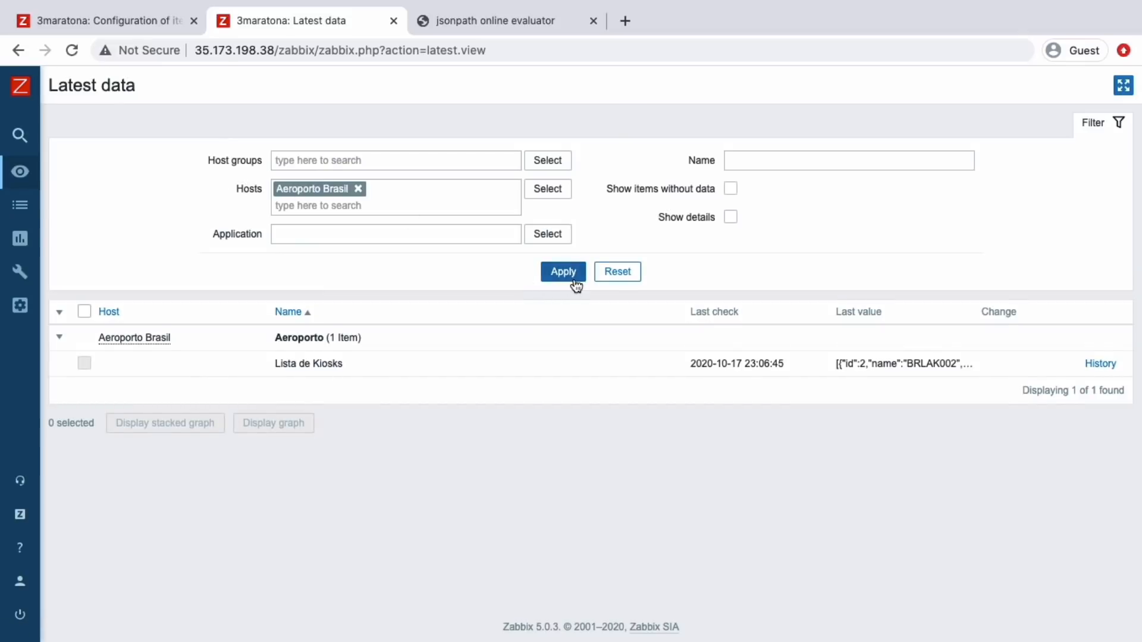
pyautogui.click(563, 272)
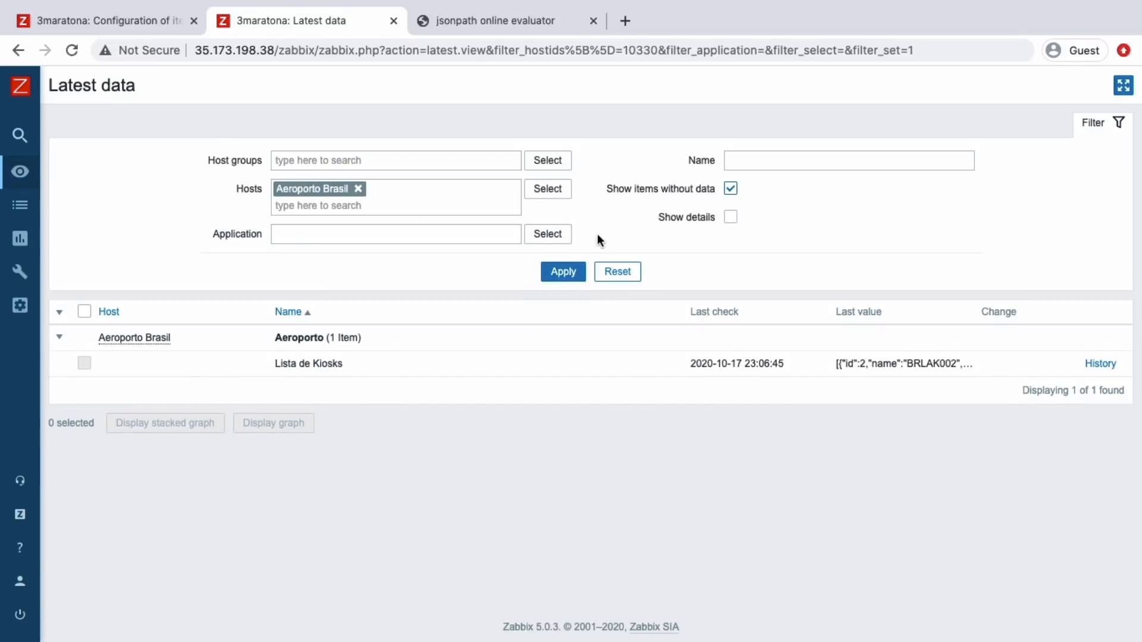
pyautogui.click(563, 273)
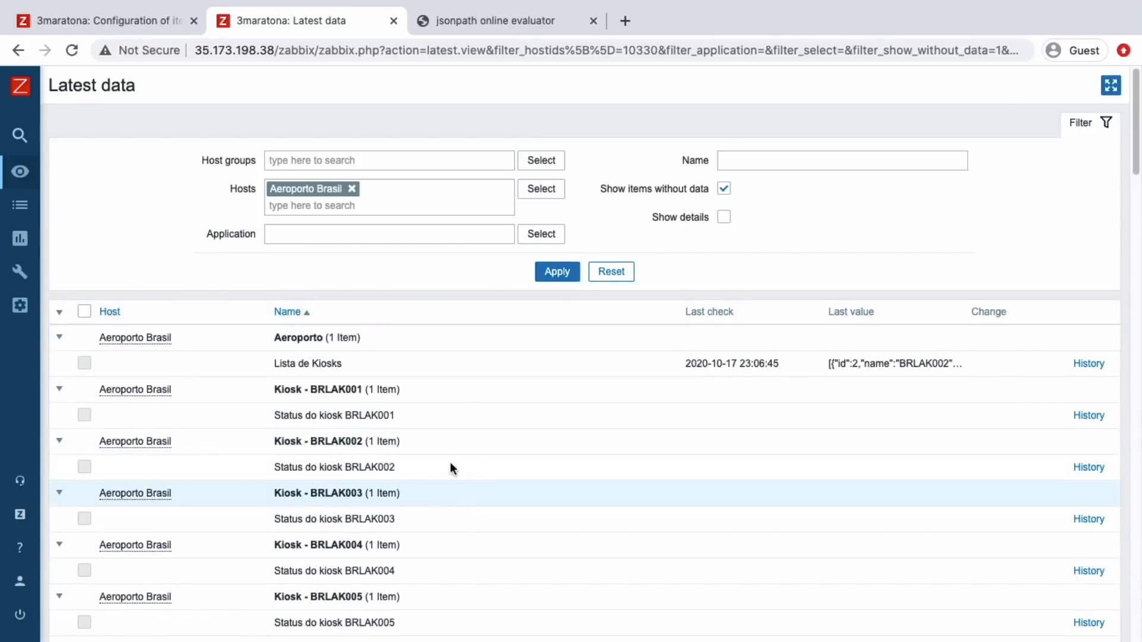
# Step: Execute the Lista de Kiosks item again, filtering the host's items by the Aeroporto application, and refresh the latest data
pyautogui.moveTo(154, 5)
pyautogui.click(117, 62)
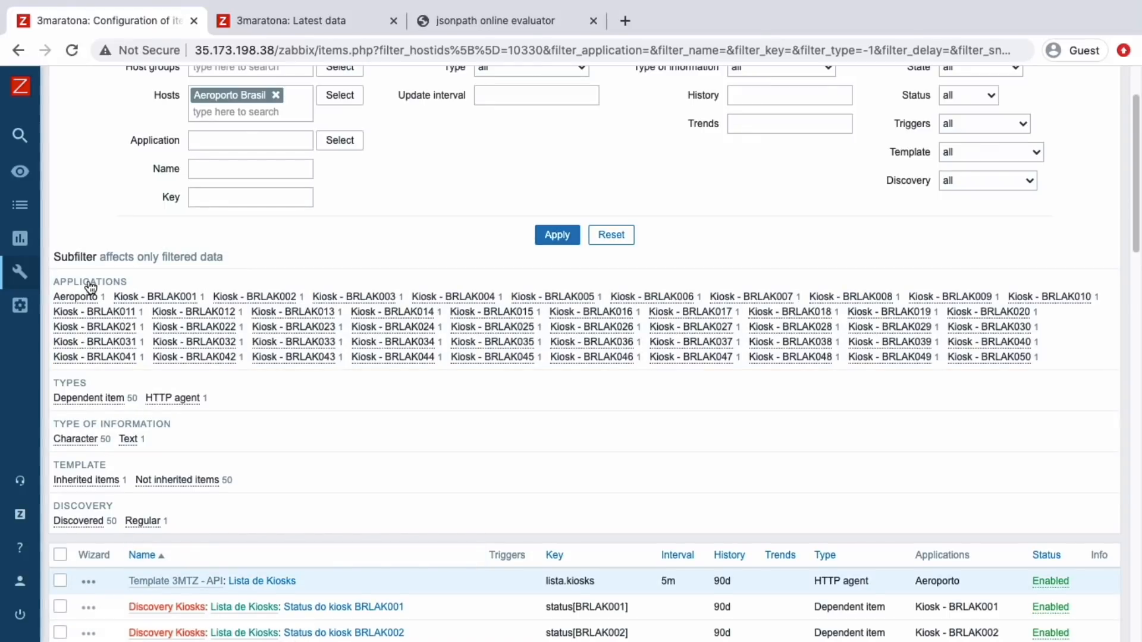
pyautogui.click(75, 297)
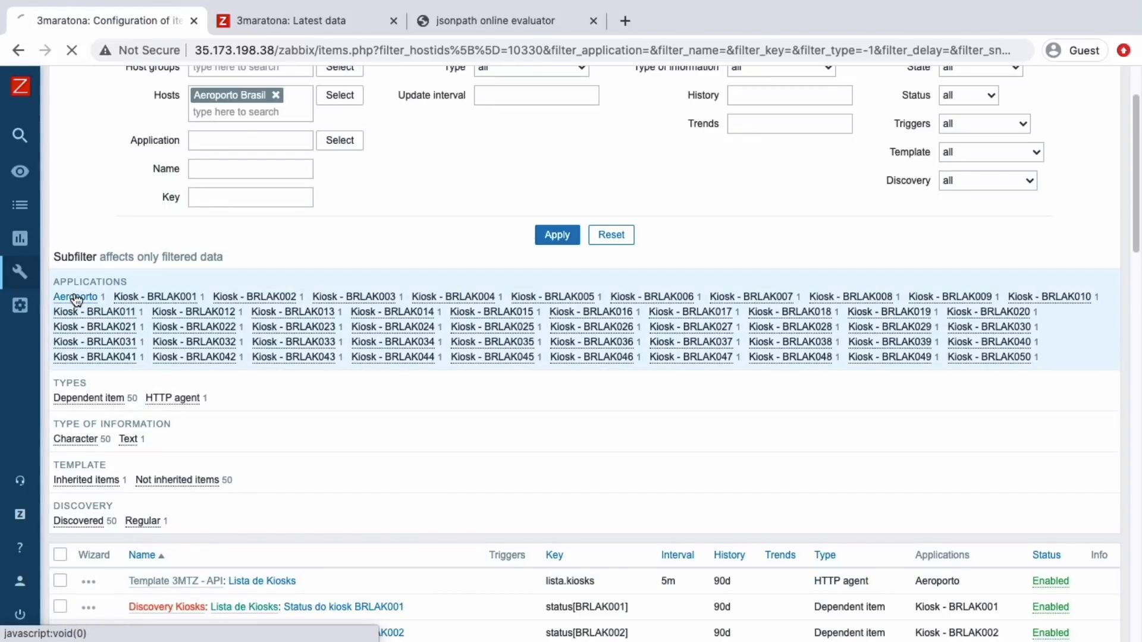
pyautogui.scroll(-3, 93, 590)
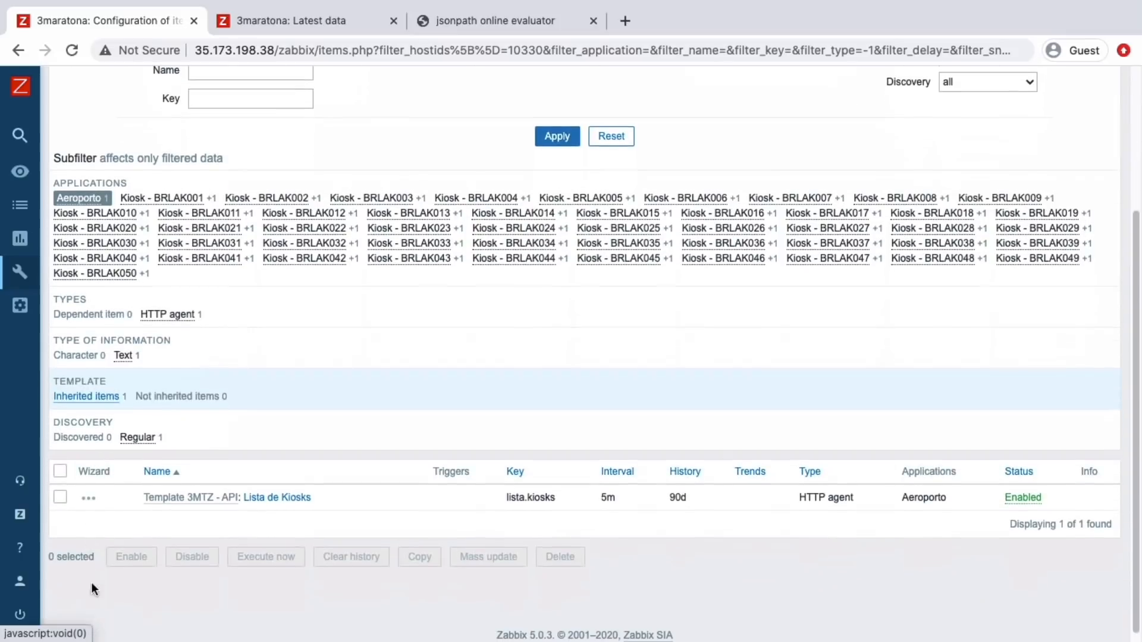
pyautogui.click(60, 496)
pyautogui.click(276, 565)
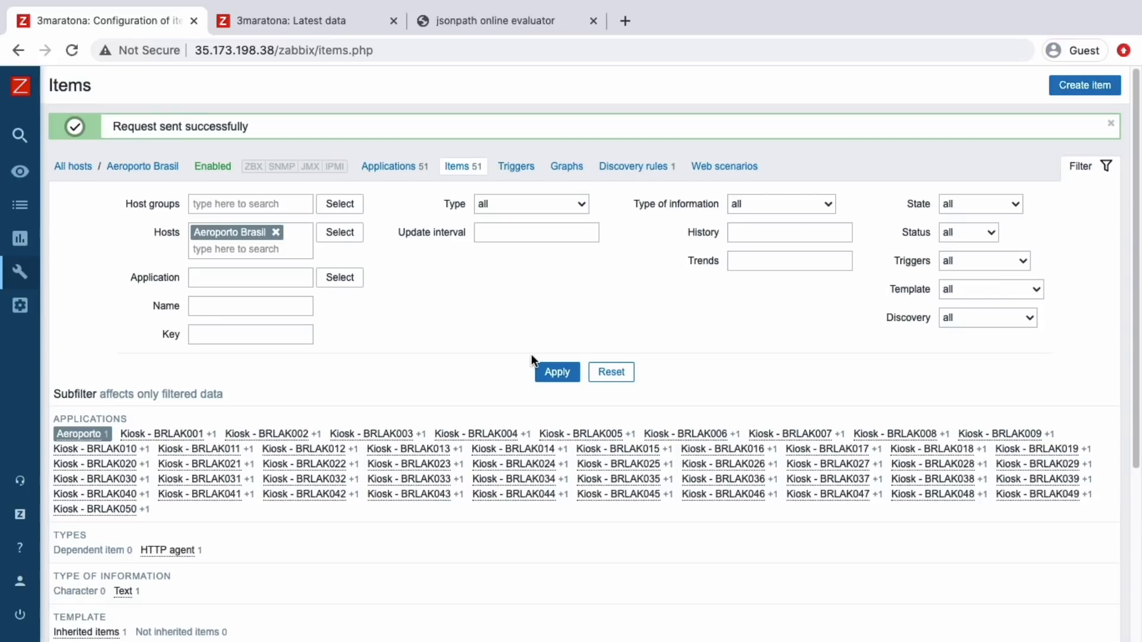
pyautogui.click(259, 24)
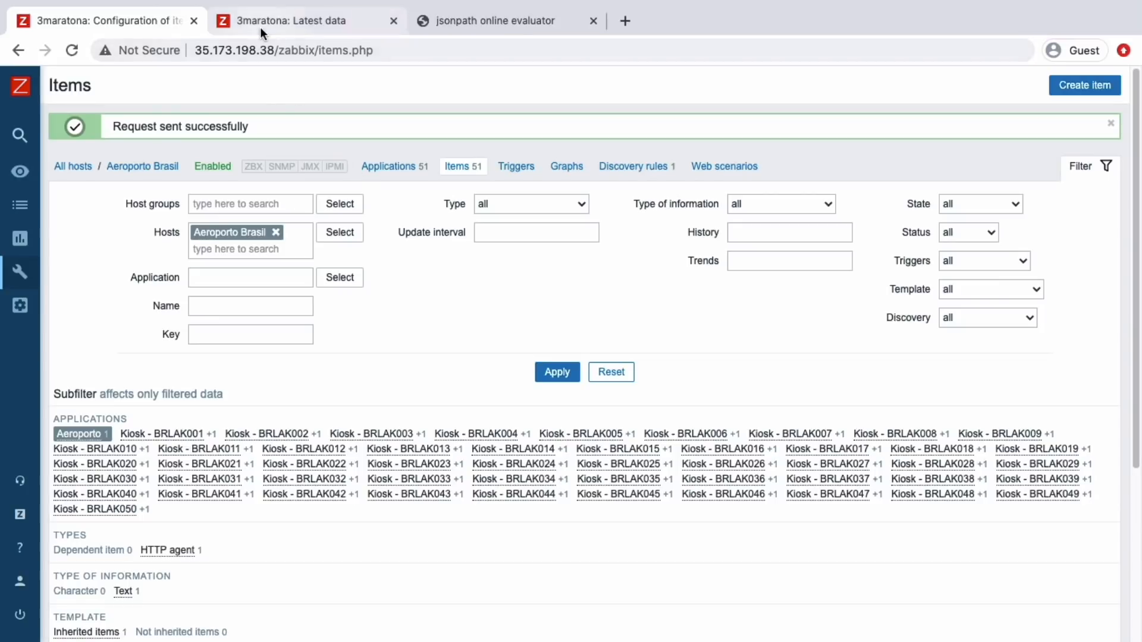
pyautogui.click(555, 271)
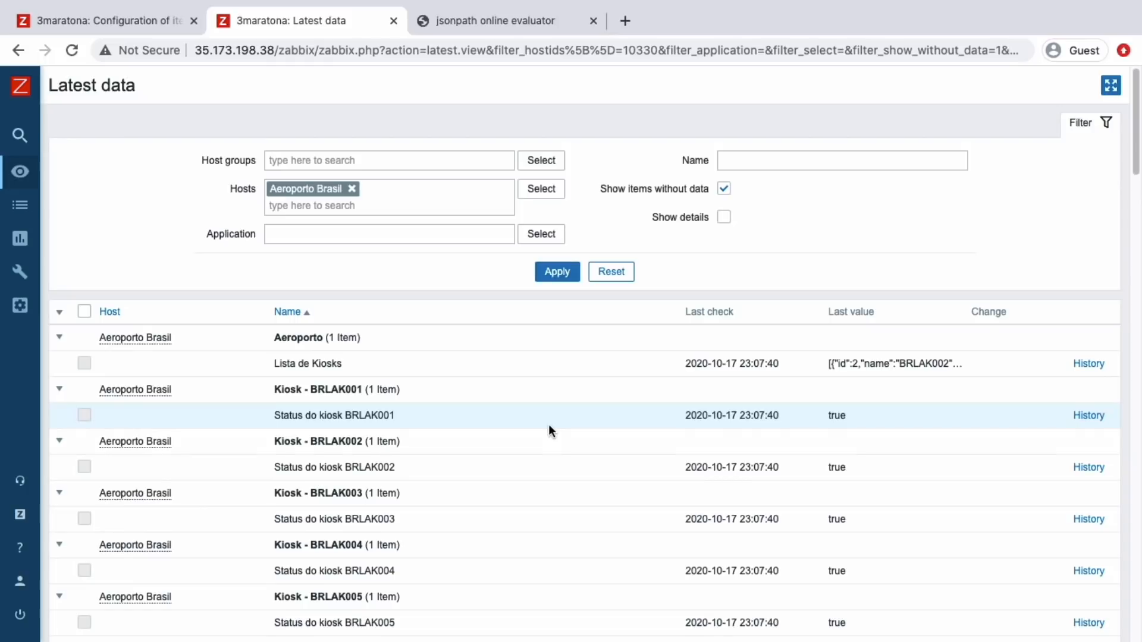
# Step: In the JSONPath Online Evaluator, replace status with boarding_pass_printer in the expression, giving $.[?(@.name == 'BRLAK021')].boarding_pass_printer
pyautogui.click(510, 26)
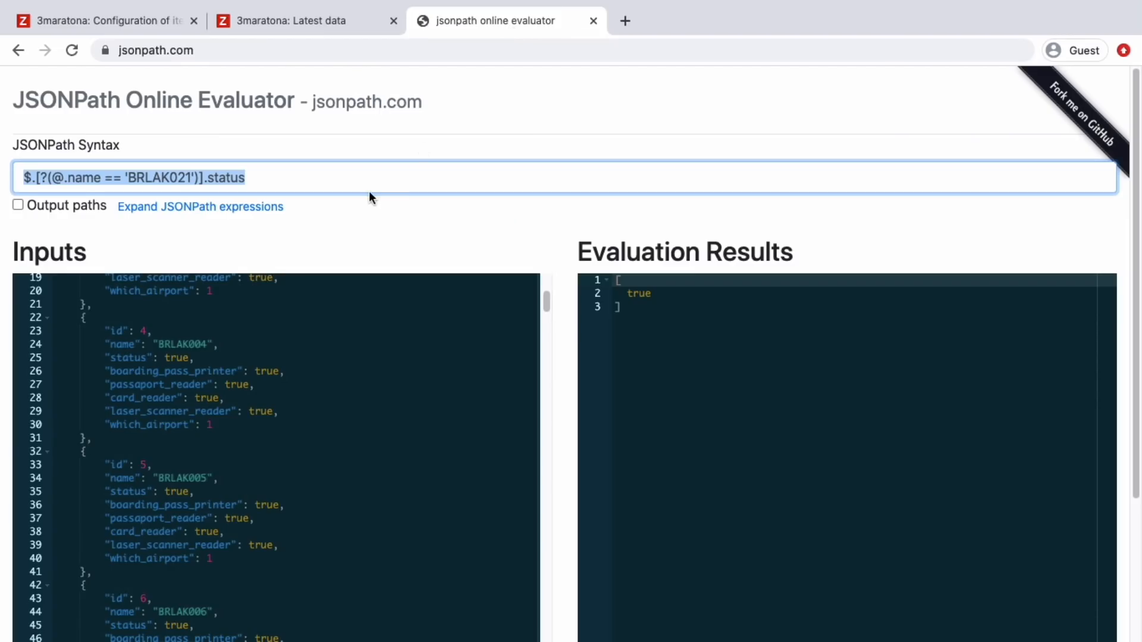
pyautogui.click(121, 379)
pyautogui.doubleClick(118, 370)
pyautogui.hotkey('ctrl', 'c')
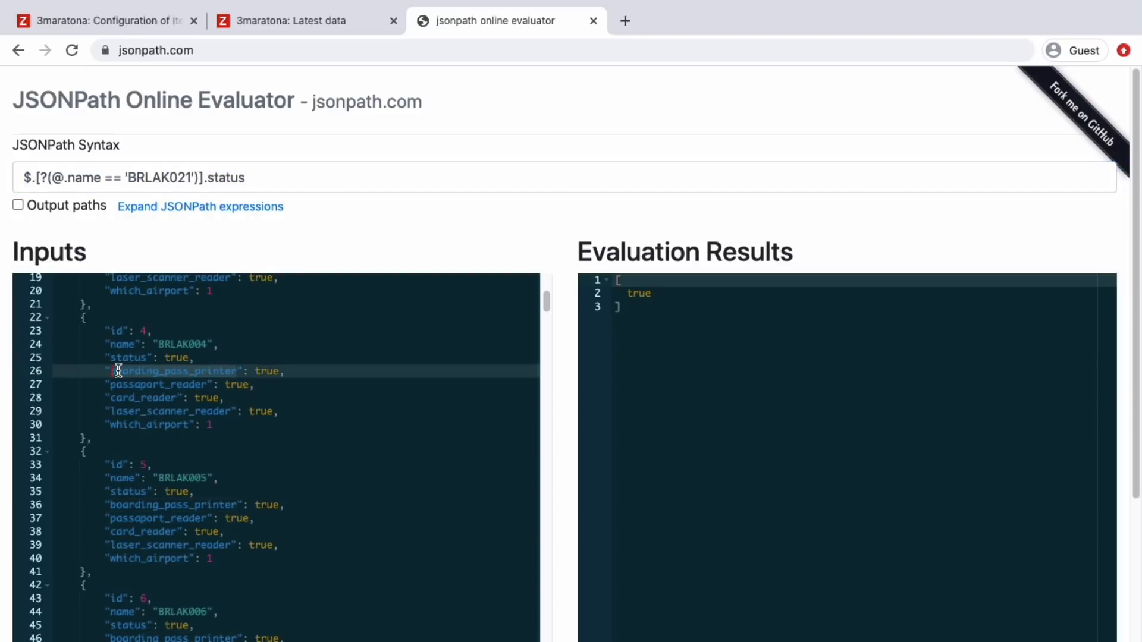
pyautogui.doubleClick(221, 177)
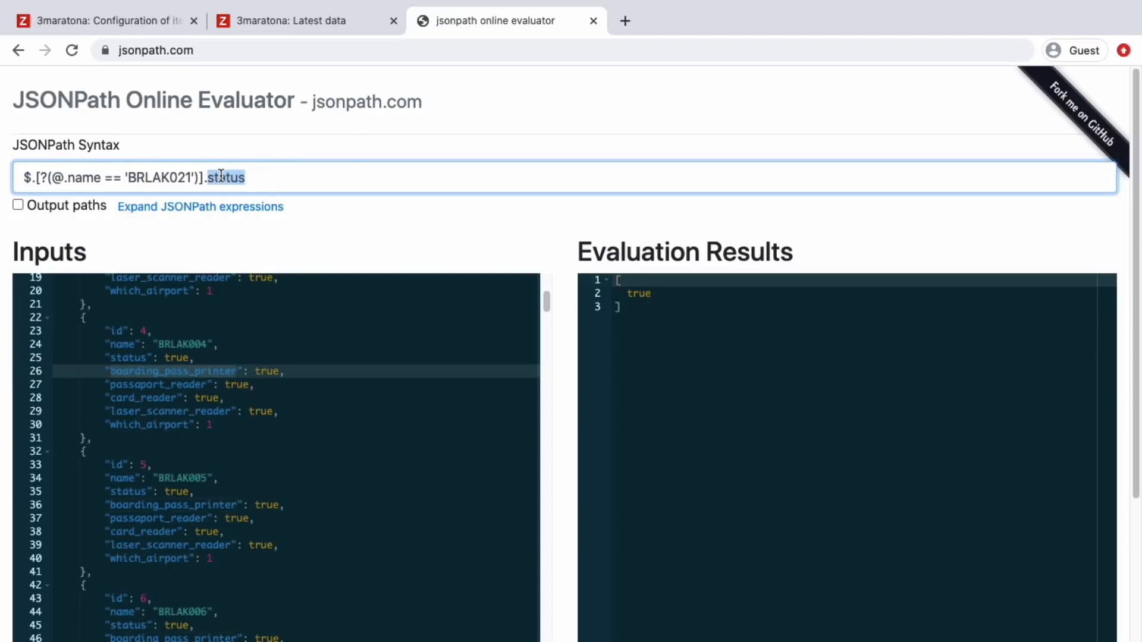
pyautogui.hotkey('ctrl', 'v')
pyautogui.click(508, 262)
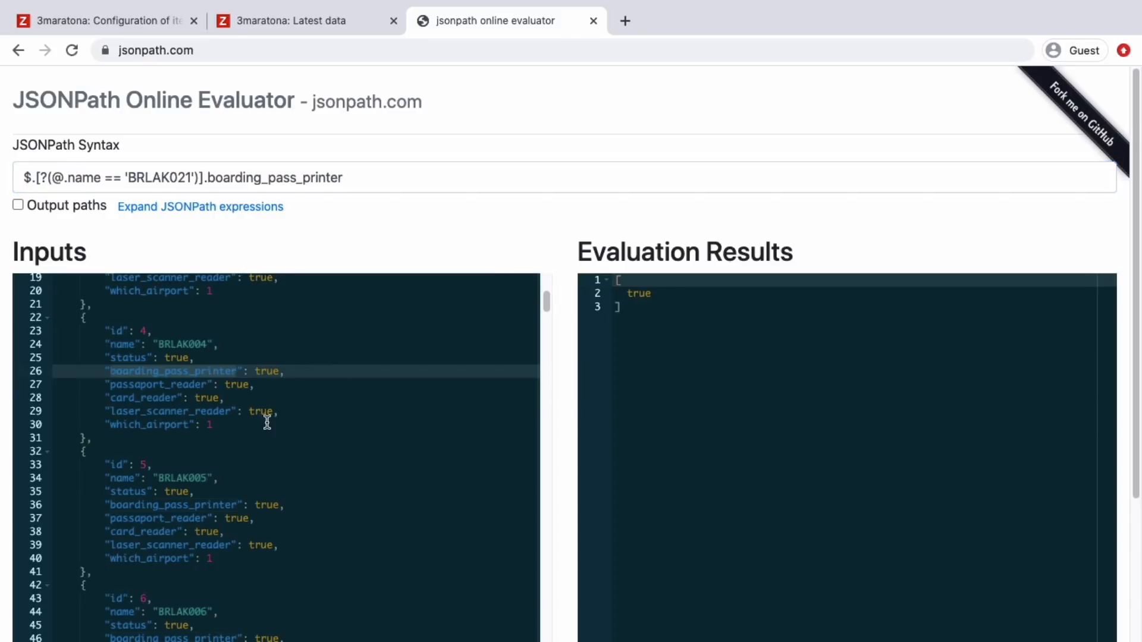
pyautogui.click(142, 17)
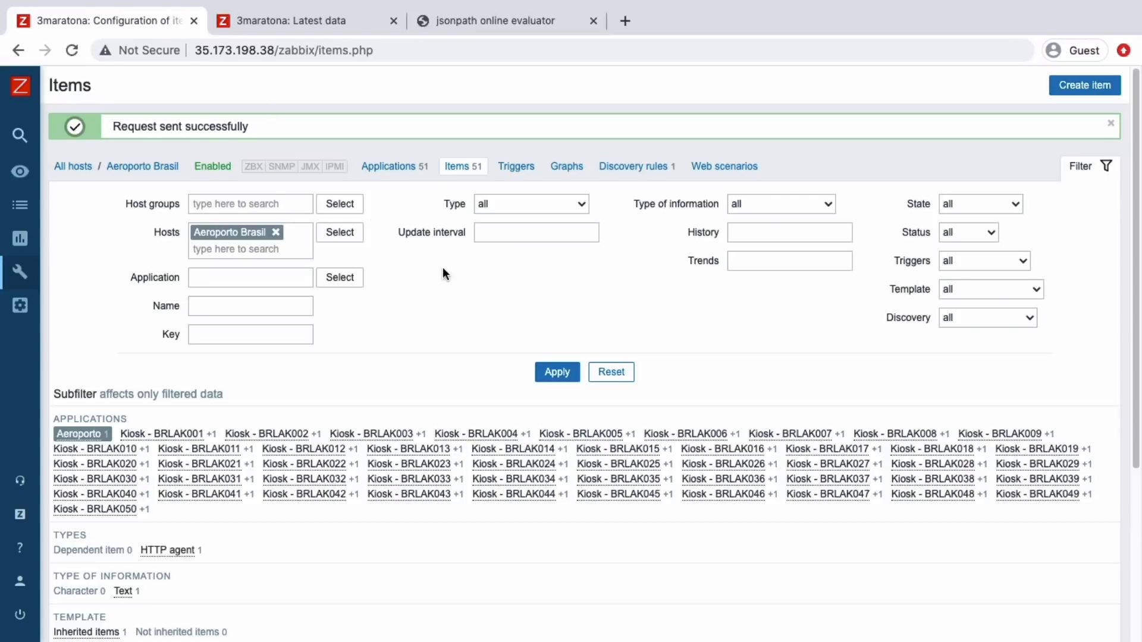
pyautogui.scroll(-2, 449, 393)
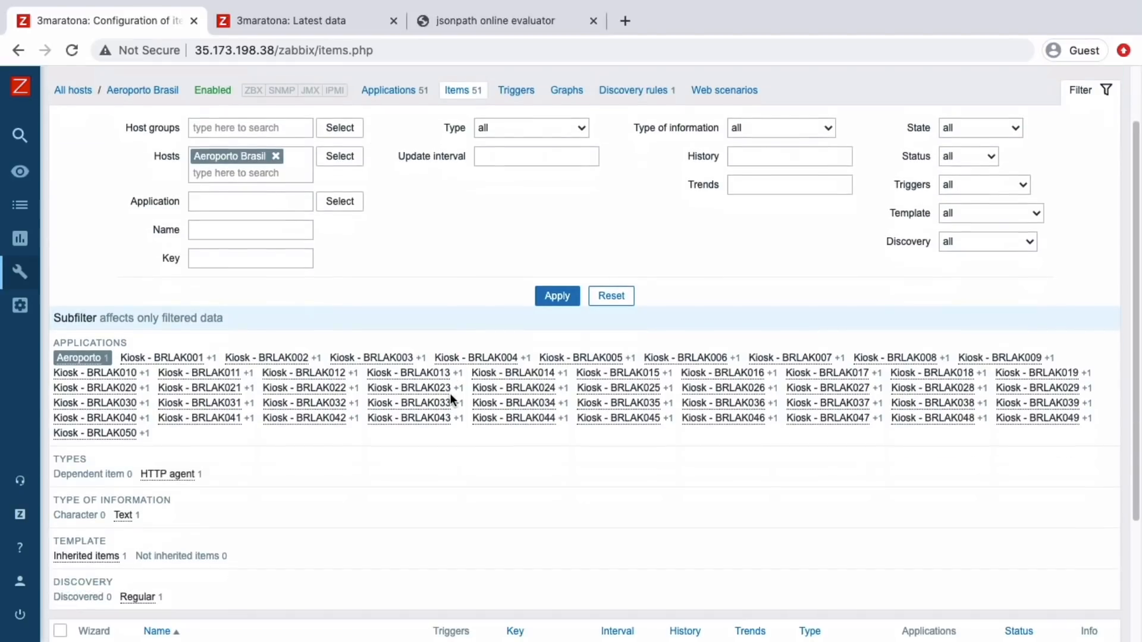
pyautogui.click(263, 22)
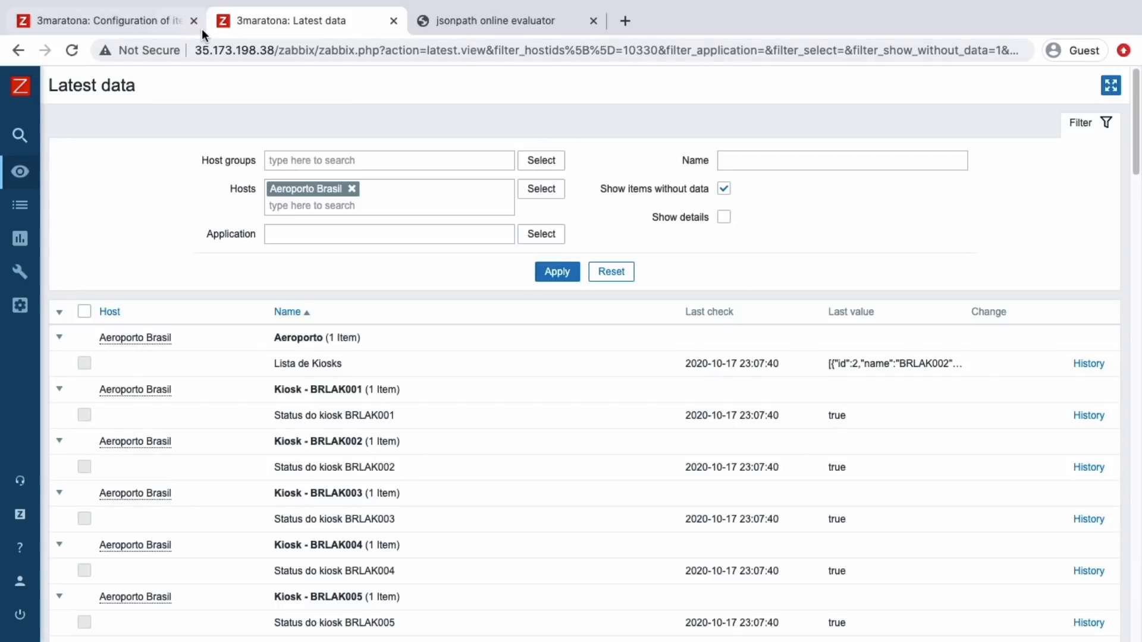
# Step: Open the "Status do kiosk {#NAME}" item prototype from the Discovery Kiosks rule of Template 3MTZ - API
pyautogui.click(159, 23)
pyautogui.scroll(2, 177, 344)
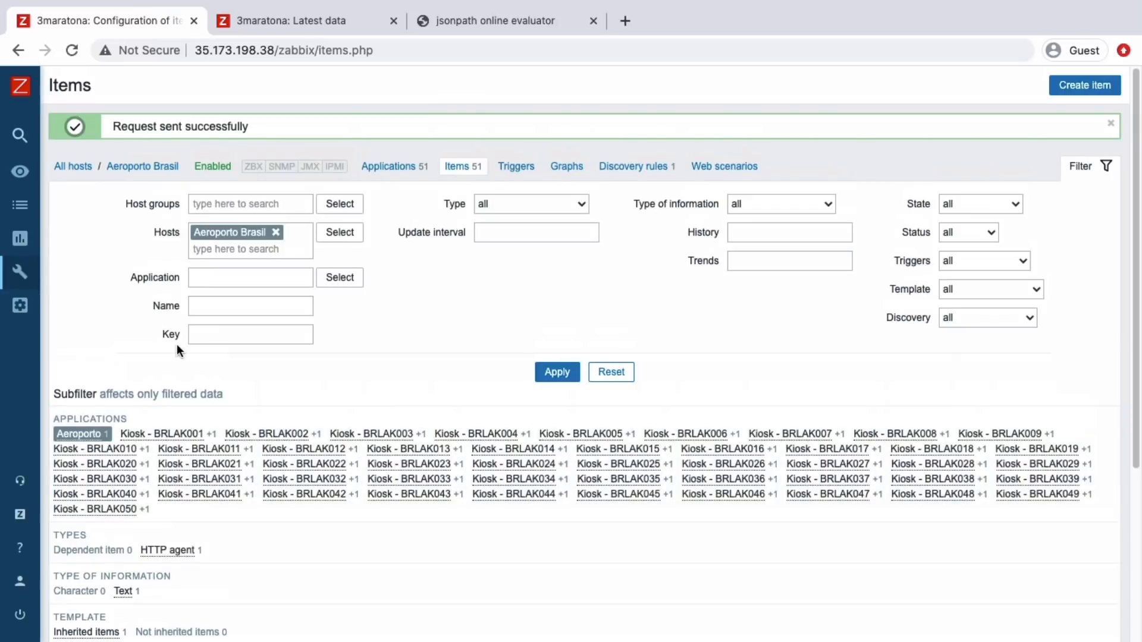
pyautogui.moveTo(34, 303)
pyautogui.click(52, 327)
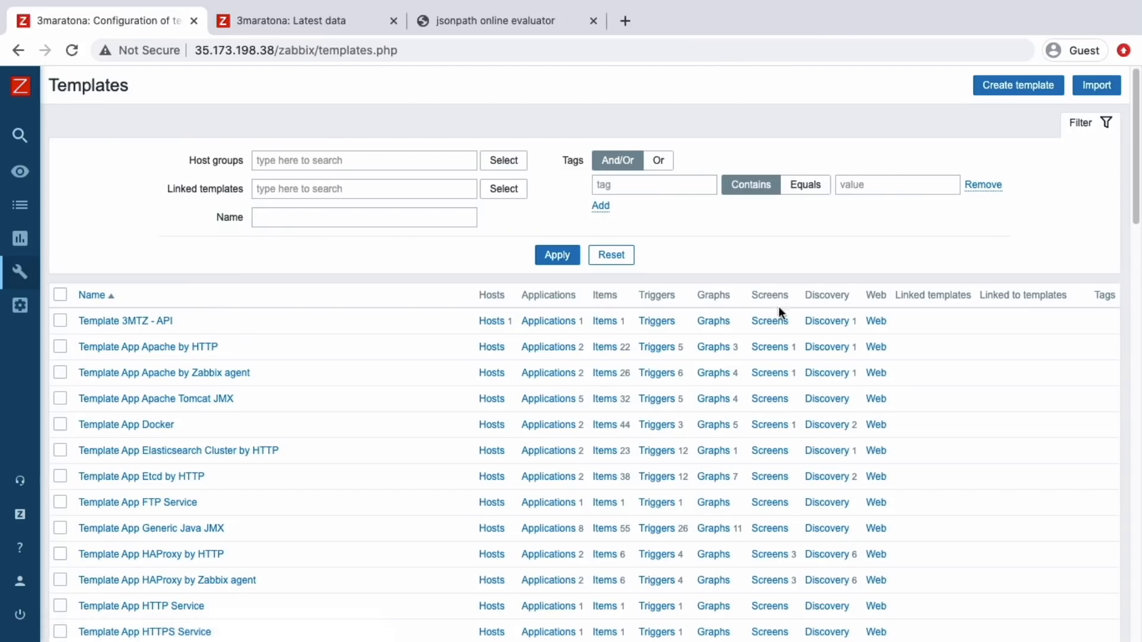
pyautogui.click(825, 321)
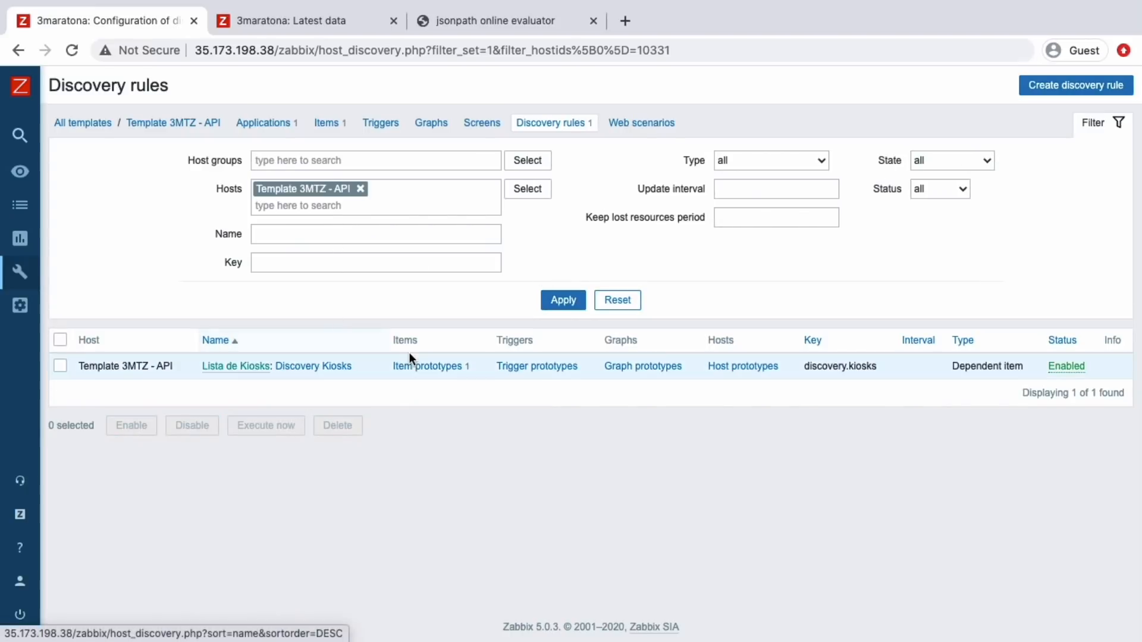
pyautogui.click(416, 368)
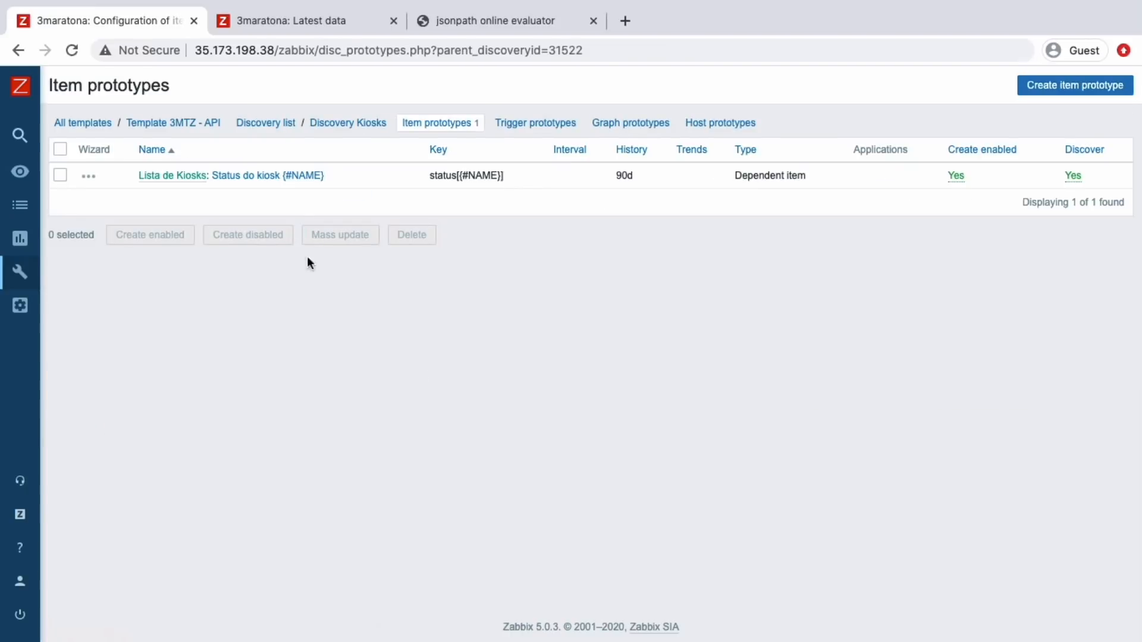
pyautogui.click(280, 176)
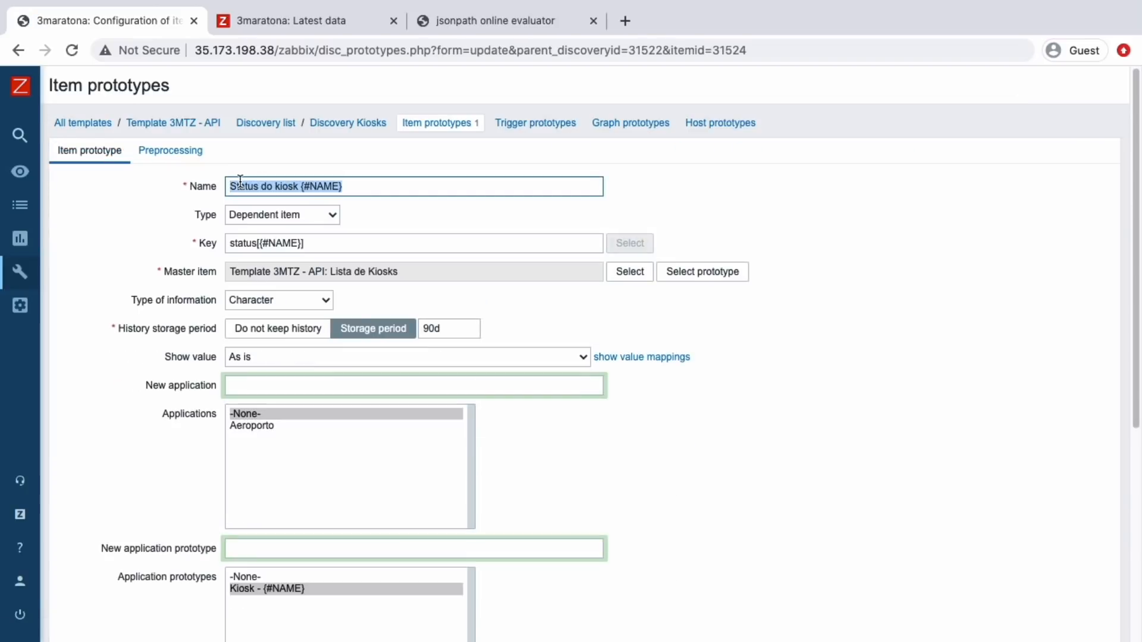
# Step: Add a Boolean to decimal preprocessing step after the JSONPath step of the "Status do kiosk {#NAME}" item prototype
pyautogui.click(165, 158)
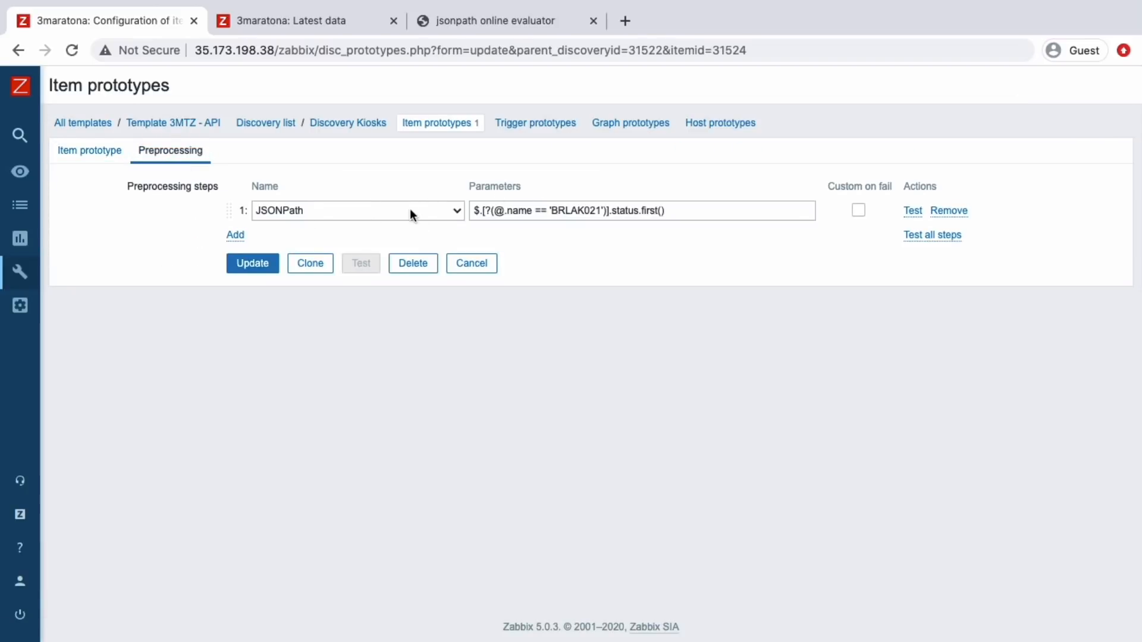
pyautogui.click(233, 238)
pyautogui.click(333, 240)
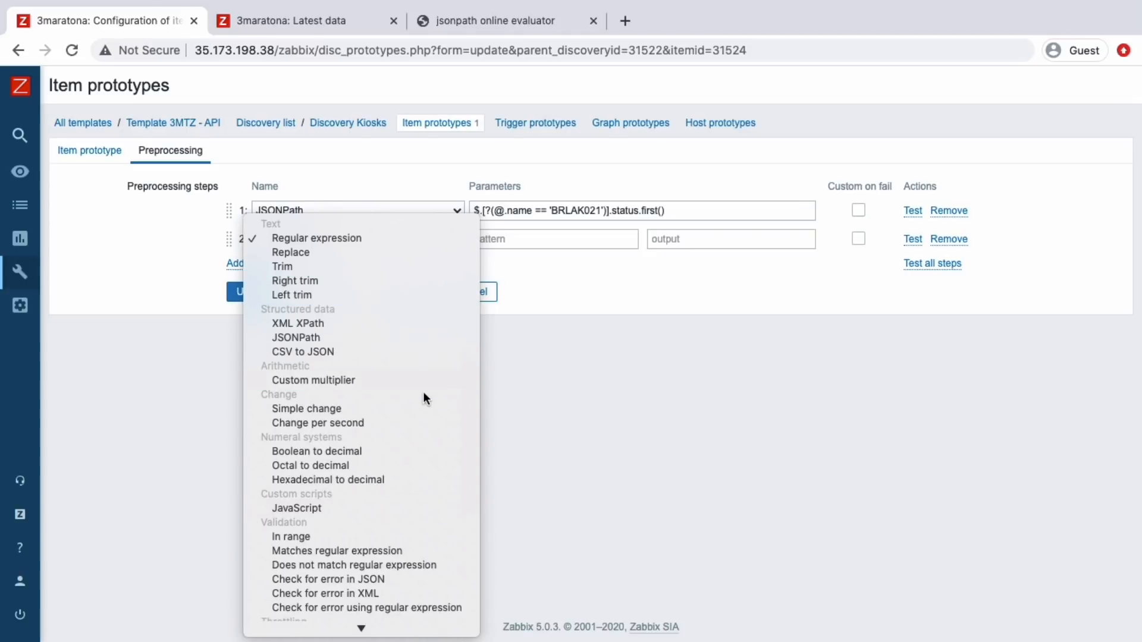
pyautogui.click(366, 451)
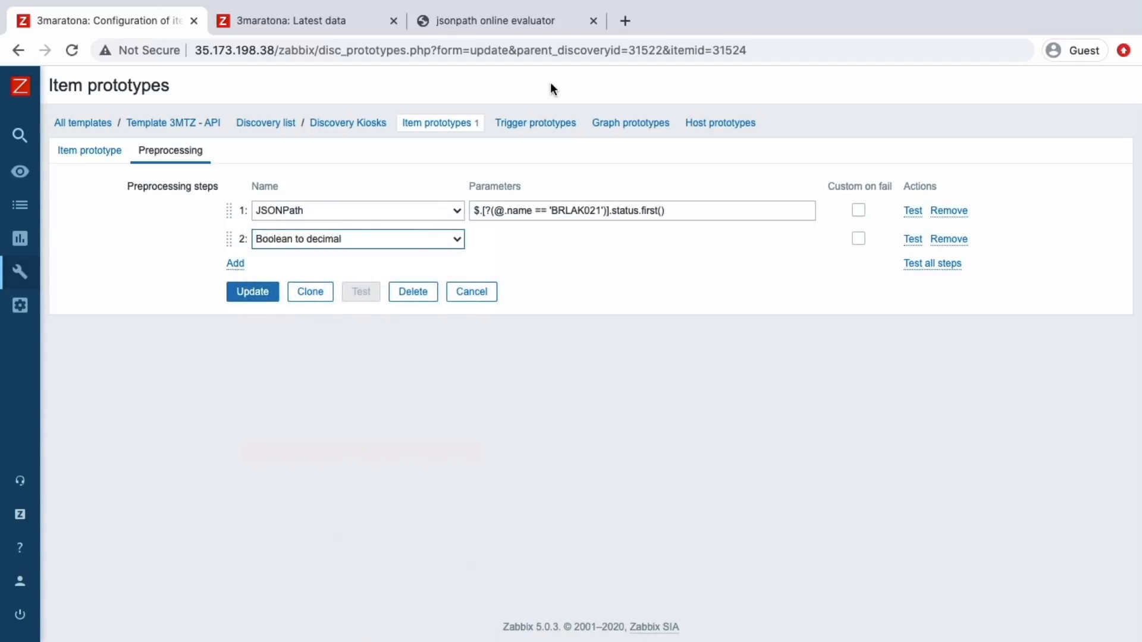
# Step: Search the web for "zabbix preprocessing 5.0" in a new browser tab and open the Preprocessing details documentation page
pyautogui.click(621, 20)
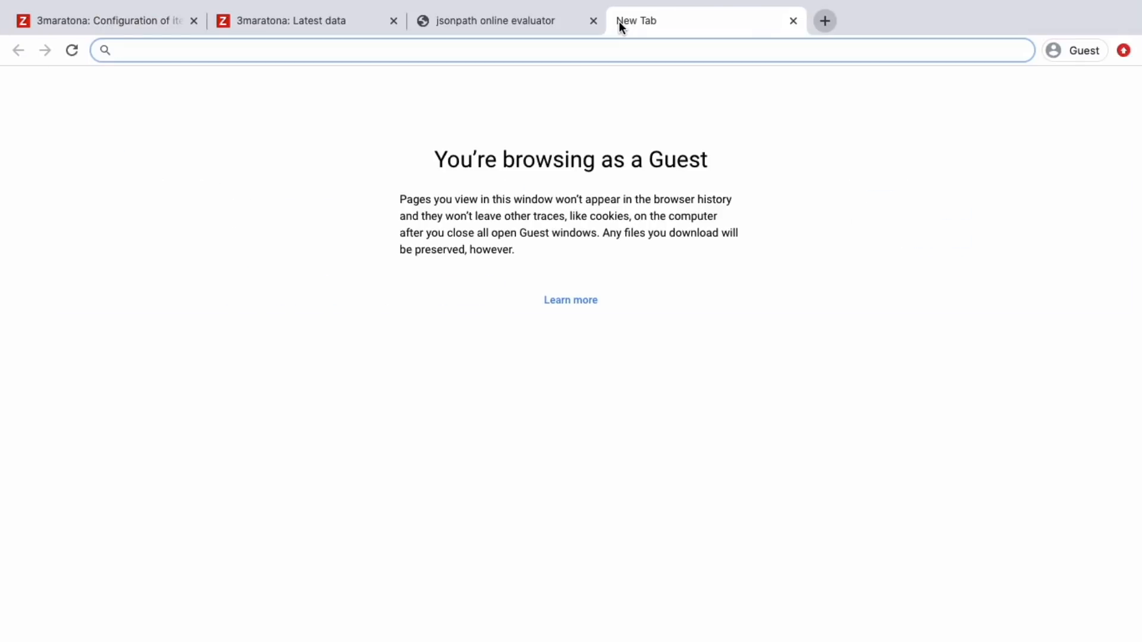
pyautogui.write('zabbix')
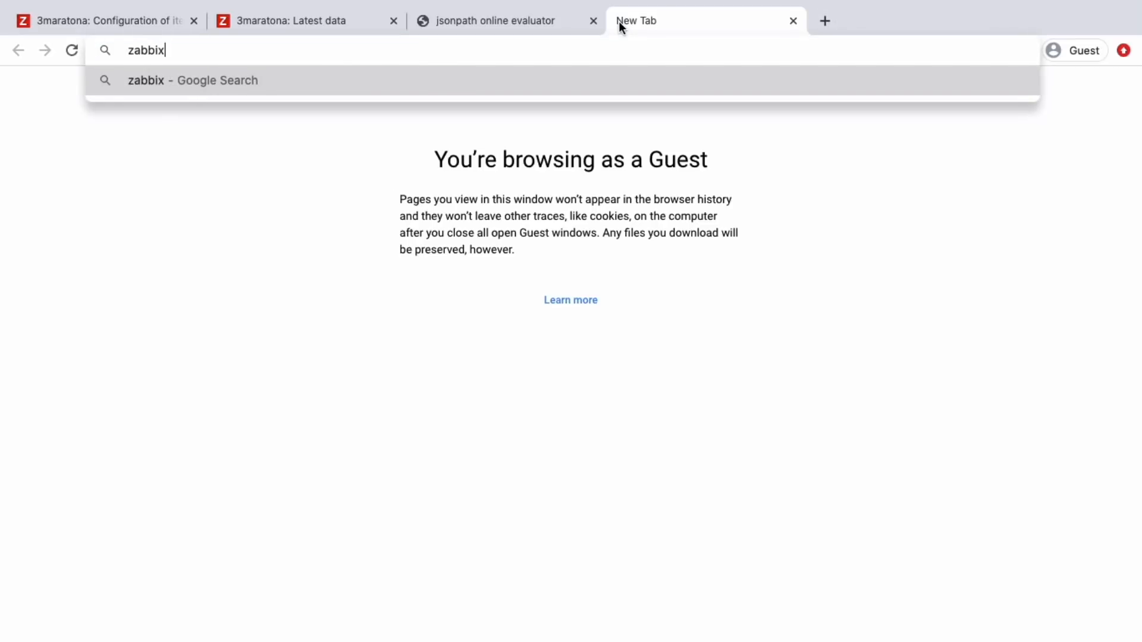
pyautogui.write(' preproc')
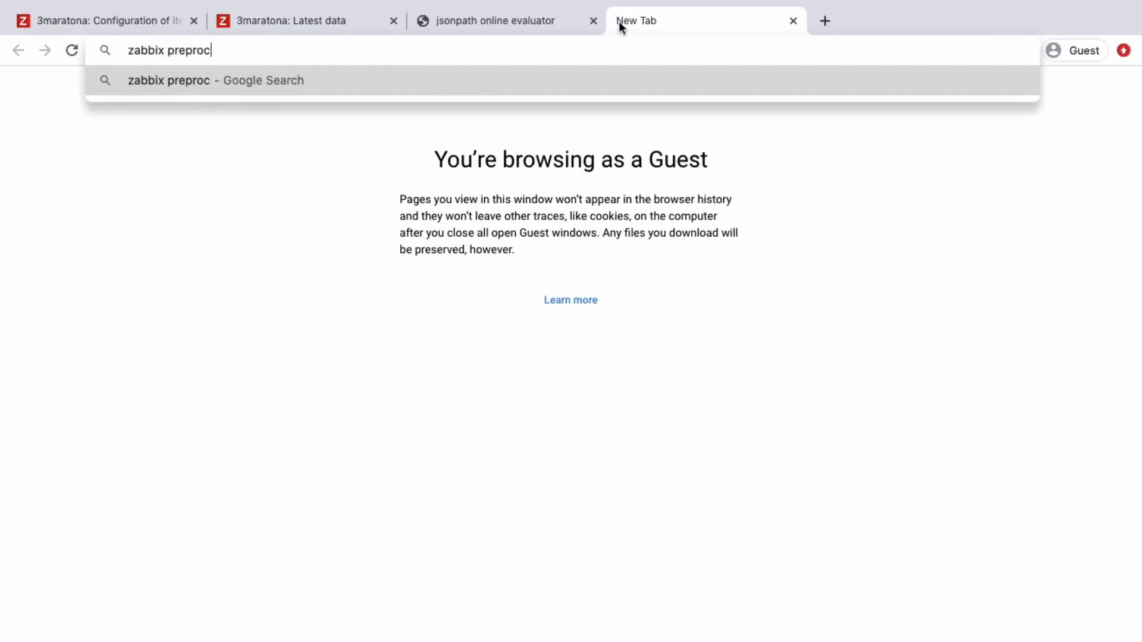
pyautogui.write('essing')
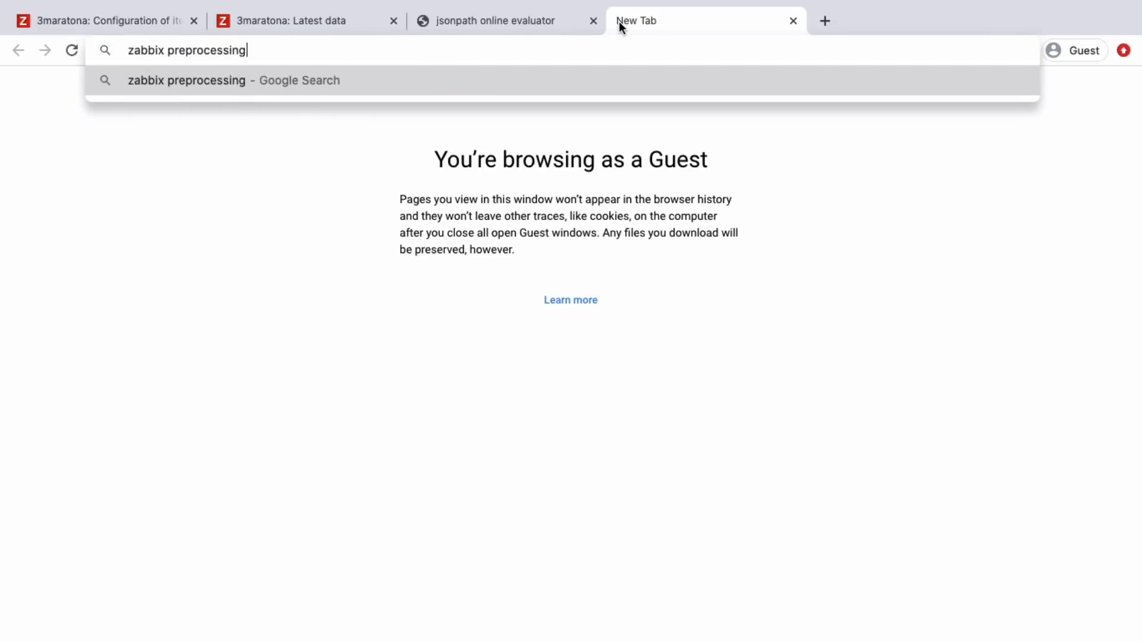
pyautogui.write(' 5.0')
pyautogui.press('Return')
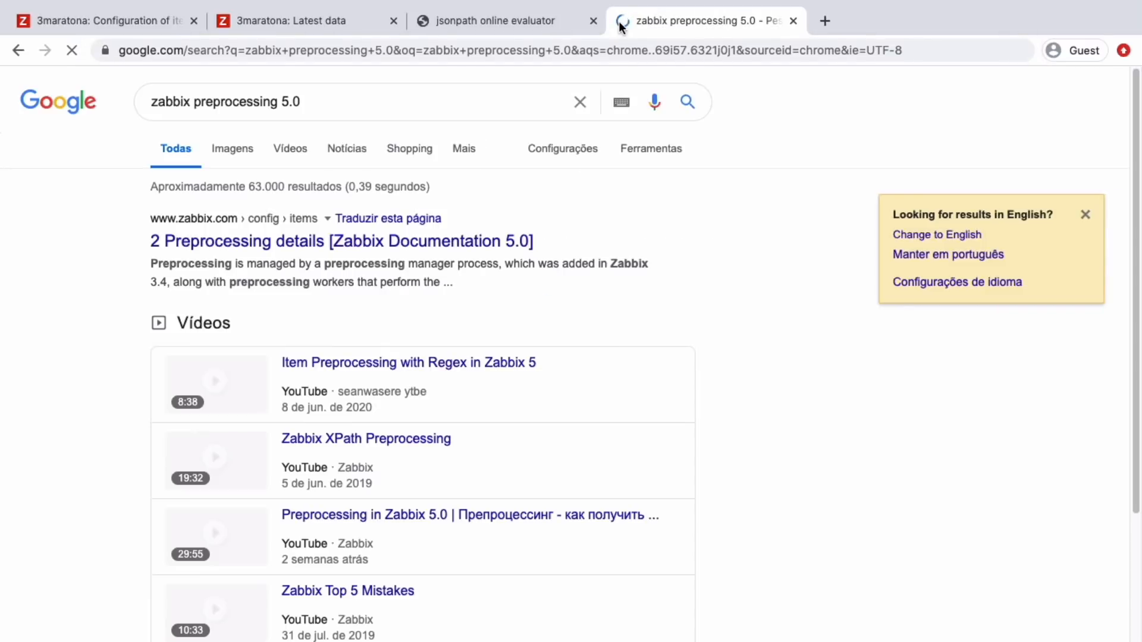
pyautogui.click(247, 244)
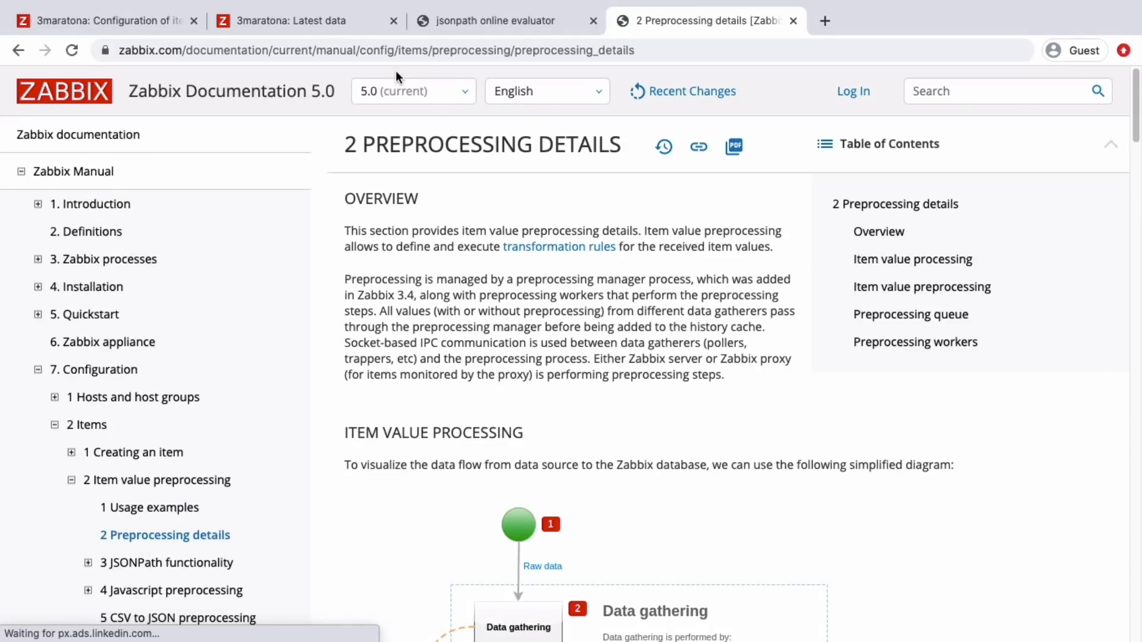
# Step: Shorten the documentation address to end at items/preprocessing and find the Boolean to decimal entry under Numeral systems
pyautogui.click(509, 51)
pyautogui.moveTo(509, 51); pyautogui.dragTo(671, 53)
pyautogui.press('BackSpace')
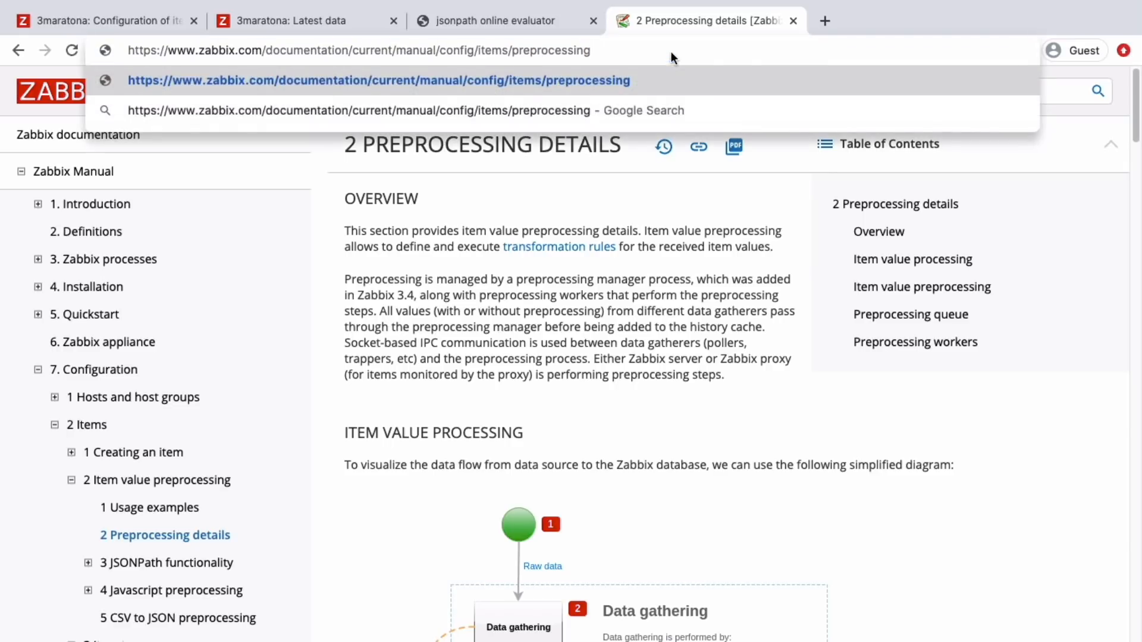
pyautogui.press('Return')
pyautogui.scroll(-20, 490, 387)
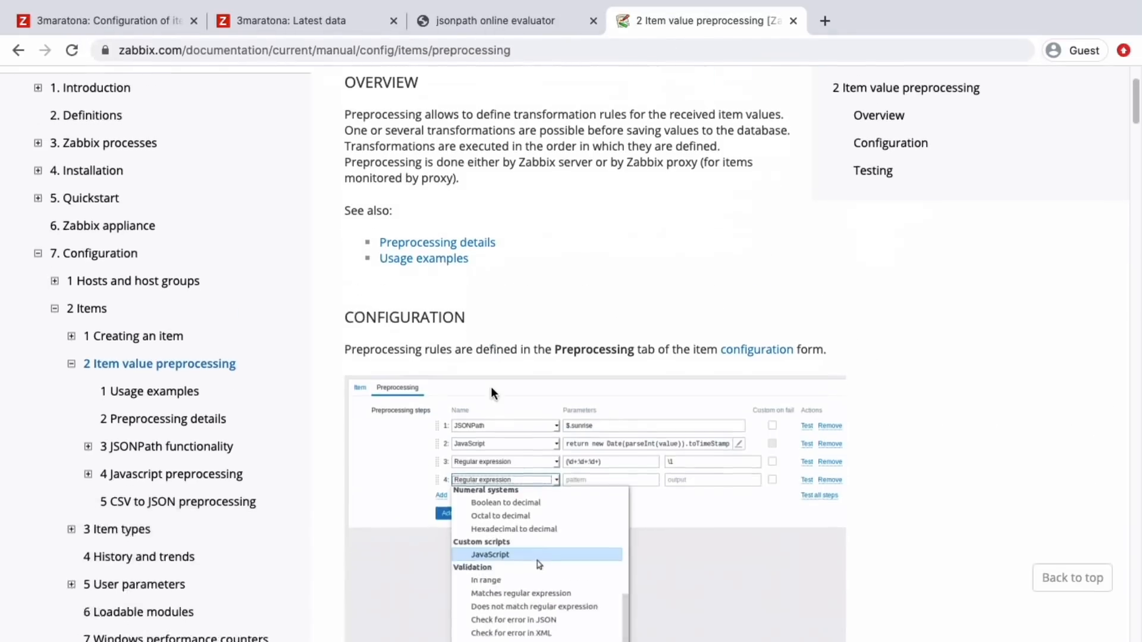
pyautogui.scroll(-20, 492, 388)
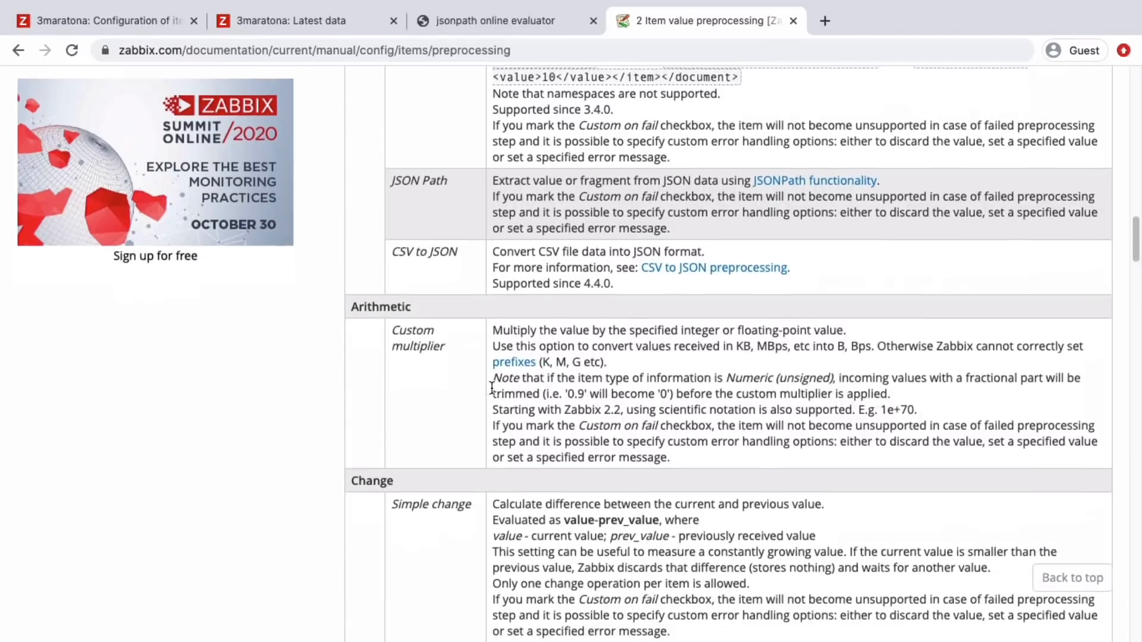
pyautogui.scroll(-15, 491, 388)
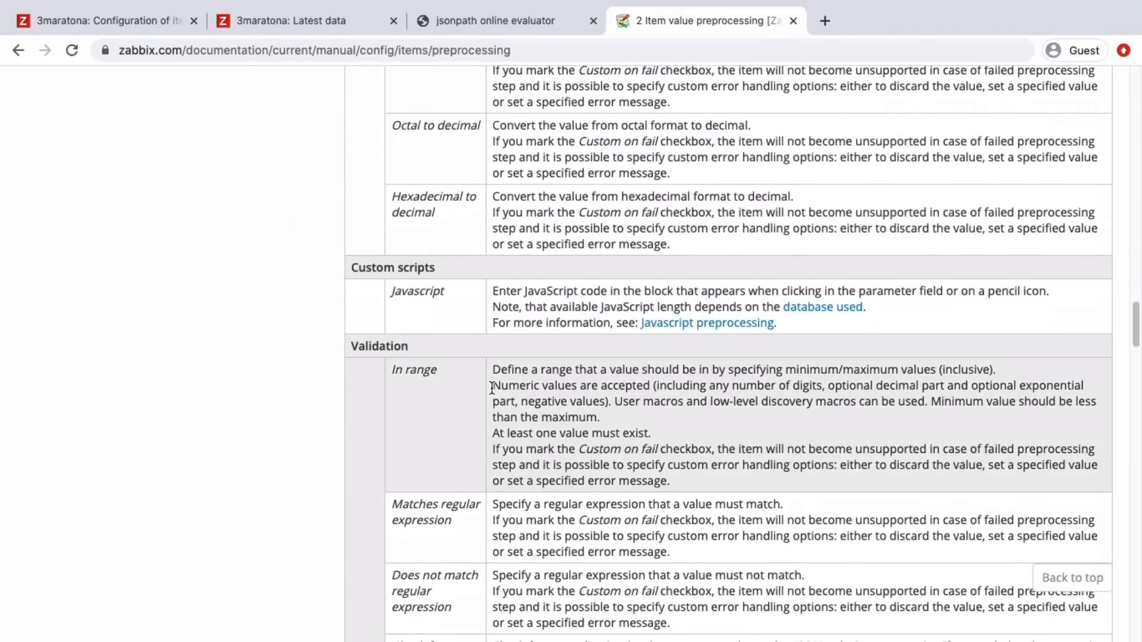
pyautogui.scroll(15, 490, 392)
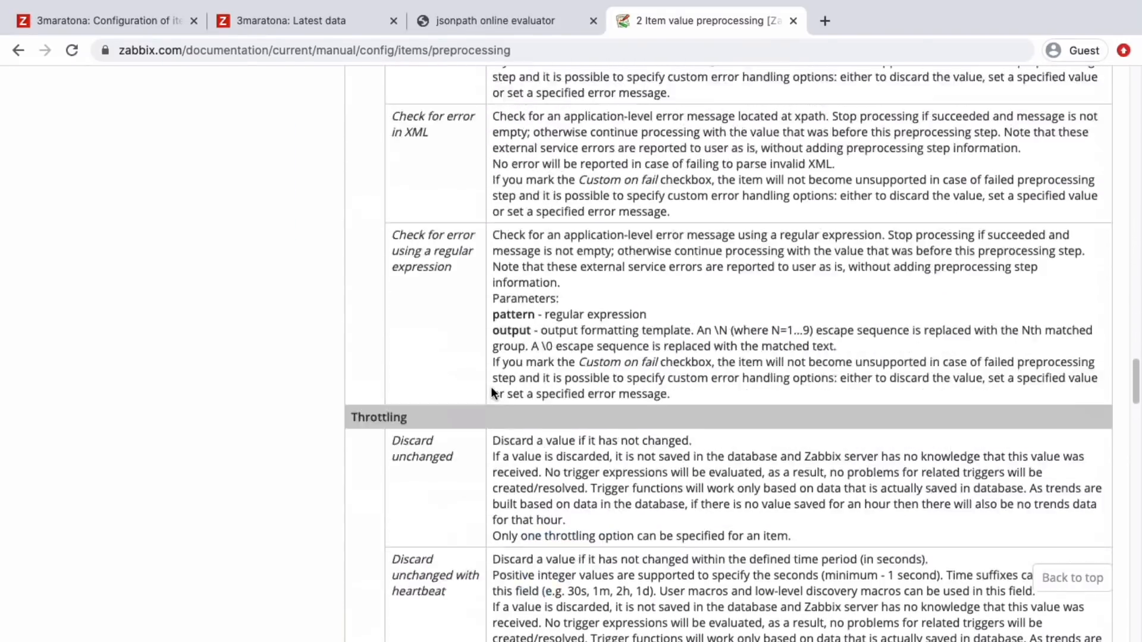
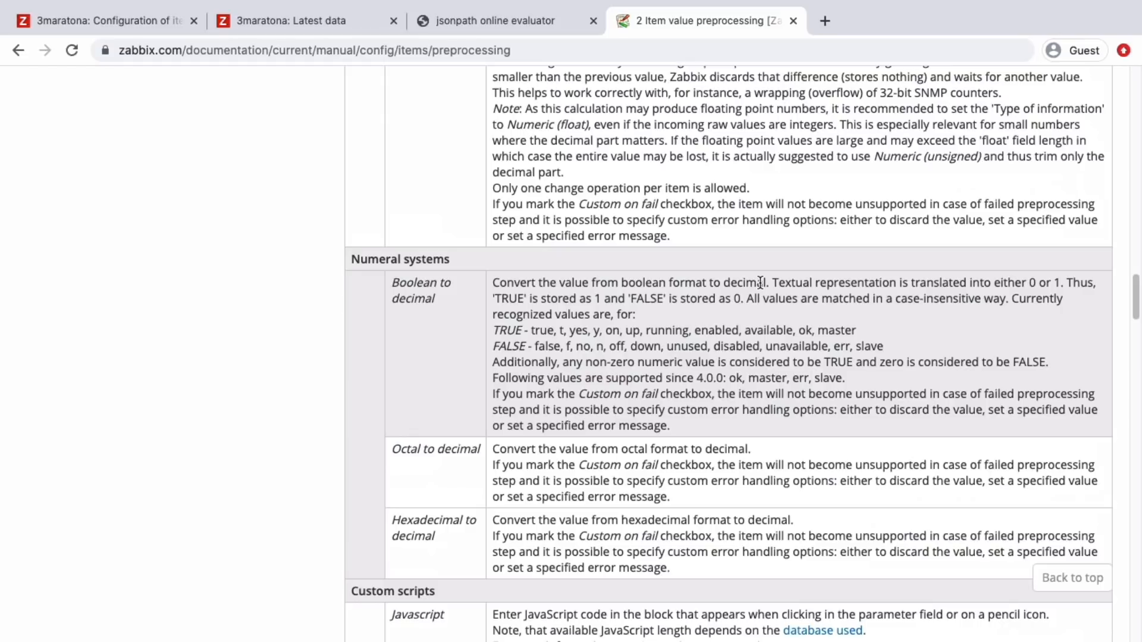
# Step: Highlight the recognized TRUE and FALSE values in the Boolean to decimal description
pyautogui.moveTo(492, 299); pyautogui.dragTo(502, 298)
pyautogui.moveTo(492, 331); pyautogui.dragTo(516, 332)
pyautogui.click(534, 330)
pyautogui.moveTo(494, 327)
pyautogui.mouseDown()
pyautogui.moveTo(865, 330)
pyautogui.moveTo(862, 346)
pyautogui.moveTo(887, 345)
pyautogui.moveTo(538, 346)
pyautogui.moveTo(493, 328)
pyautogui.mouseUp()
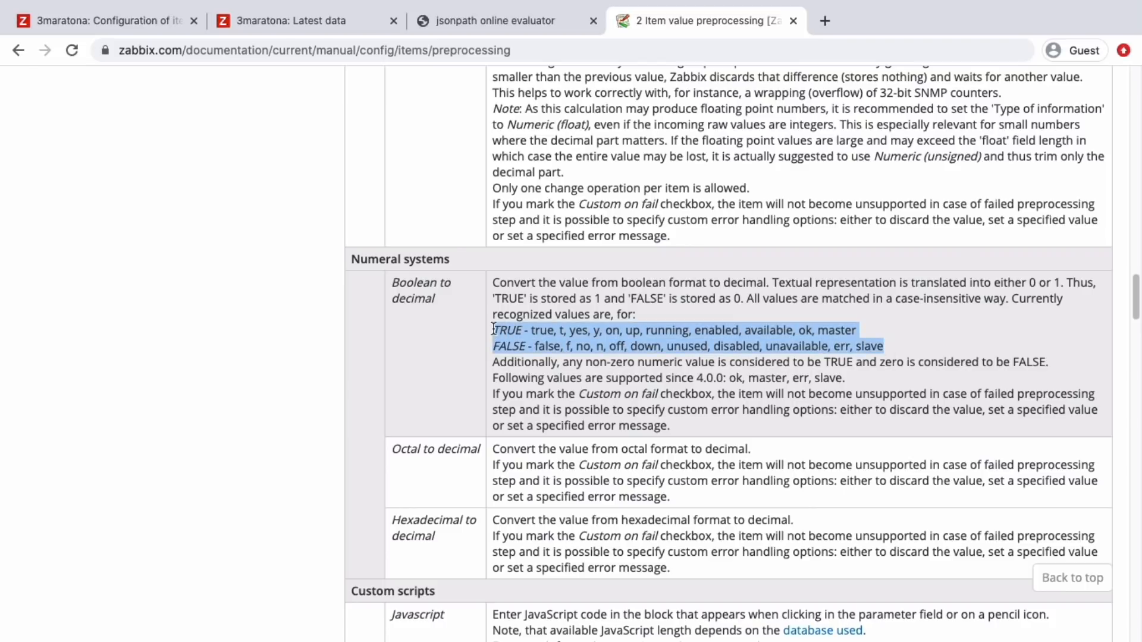
# Step: Back in Zabbix, test all preprocessing steps using the full /airports/id/kiosks JSON response from Postman as the value, and close the test
pyautogui.click(121, 22)
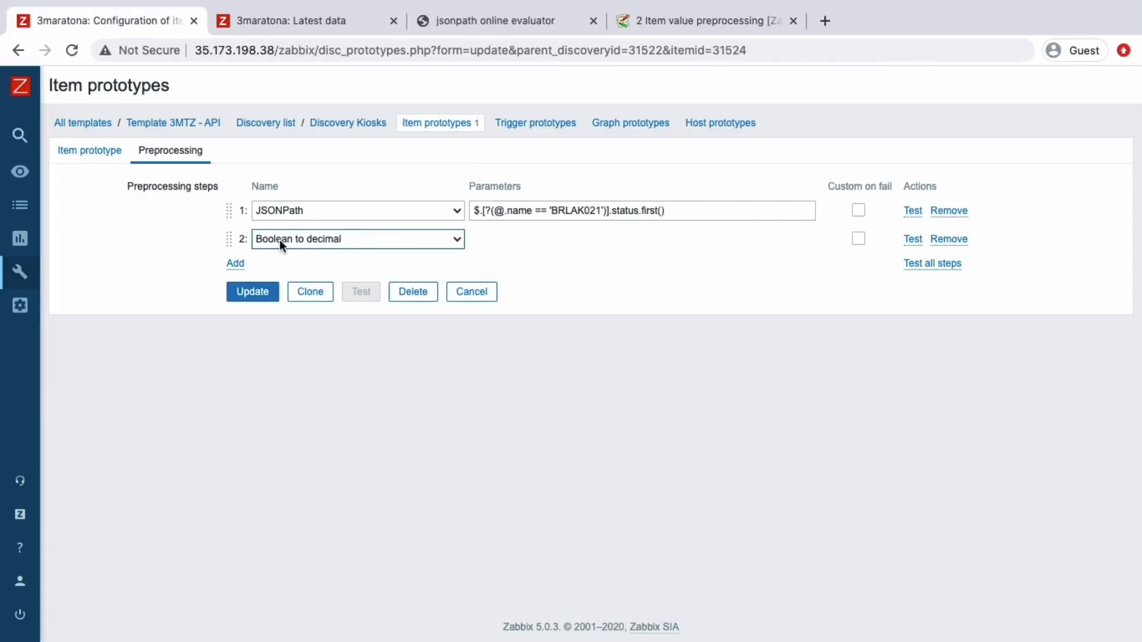
pyautogui.click(928, 262)
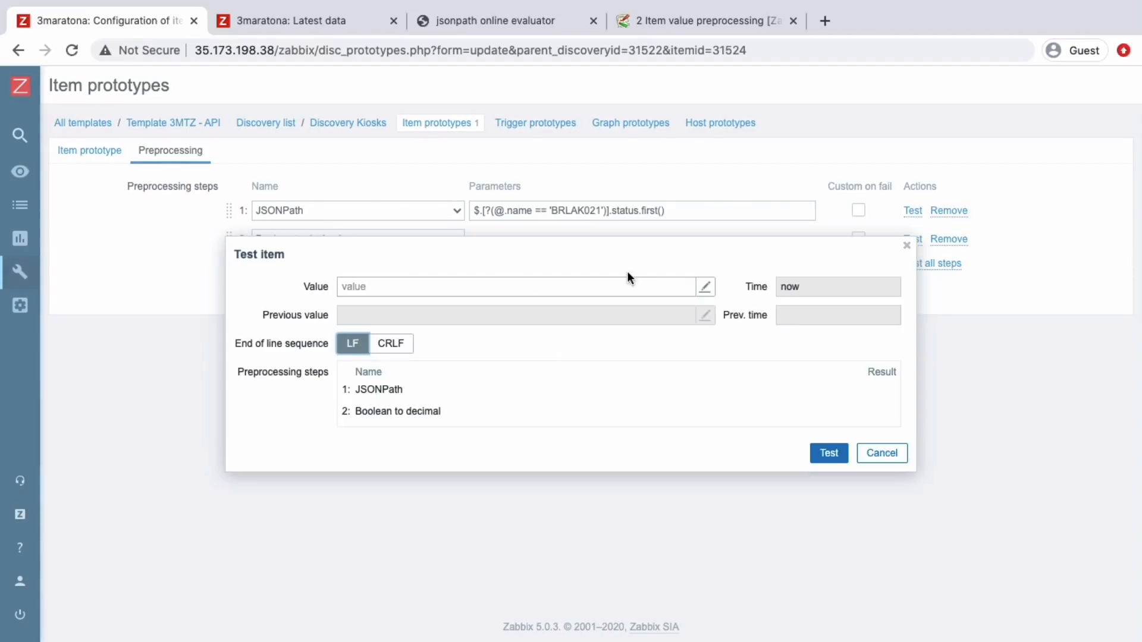
pyautogui.click(484, 290)
pyautogui.hotkey('alt', 'Tab')
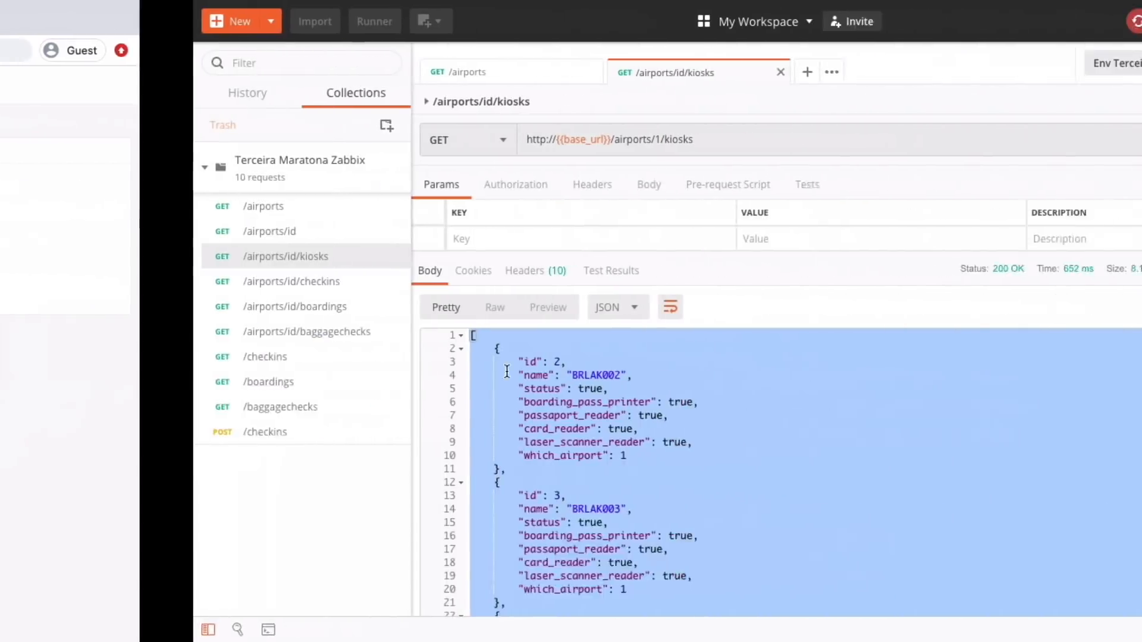
pyautogui.click(486, 411)
pyautogui.hotkey('ctrl', 'a')
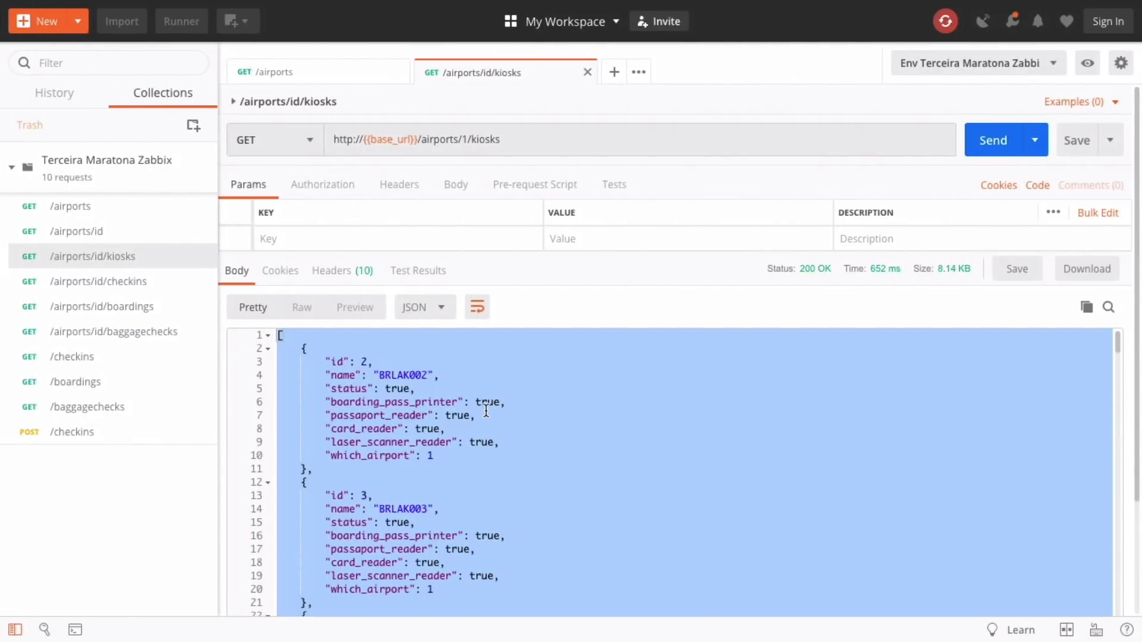
pyautogui.hotkey('alt', 'Tab')
pyautogui.hotkey('ctrl', 'v')
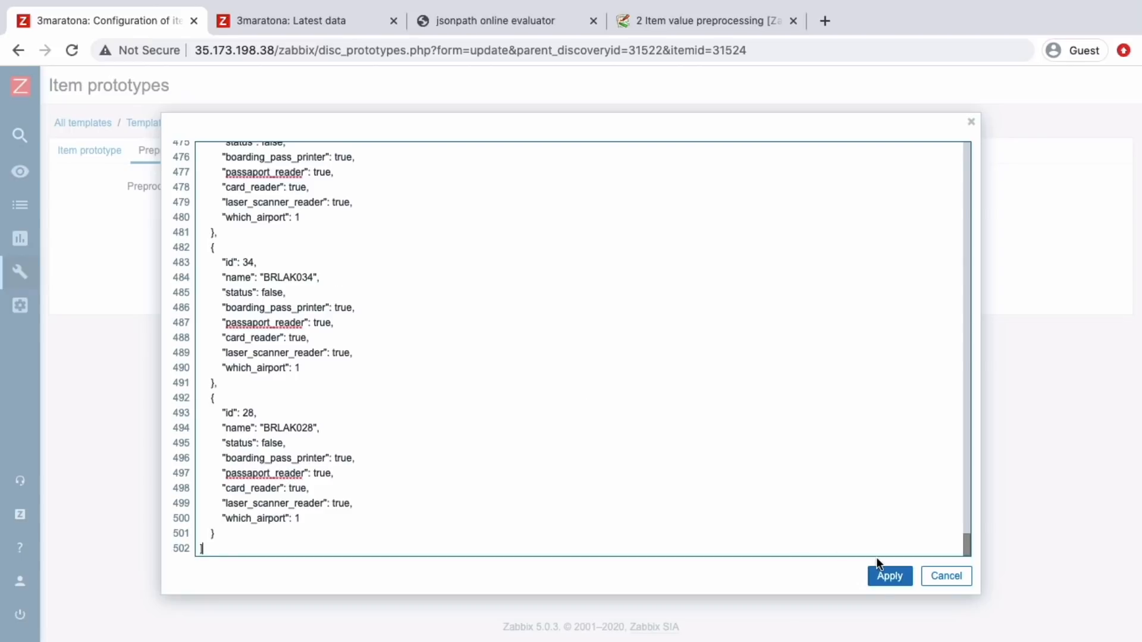
pyautogui.click(880, 578)
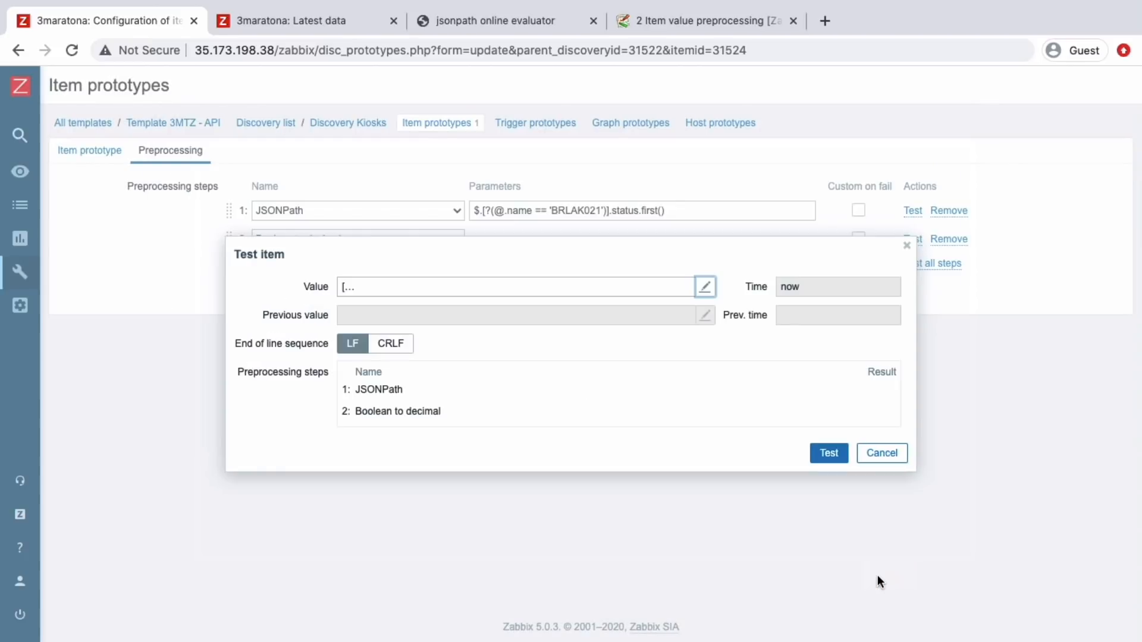
pyautogui.click(828, 452)
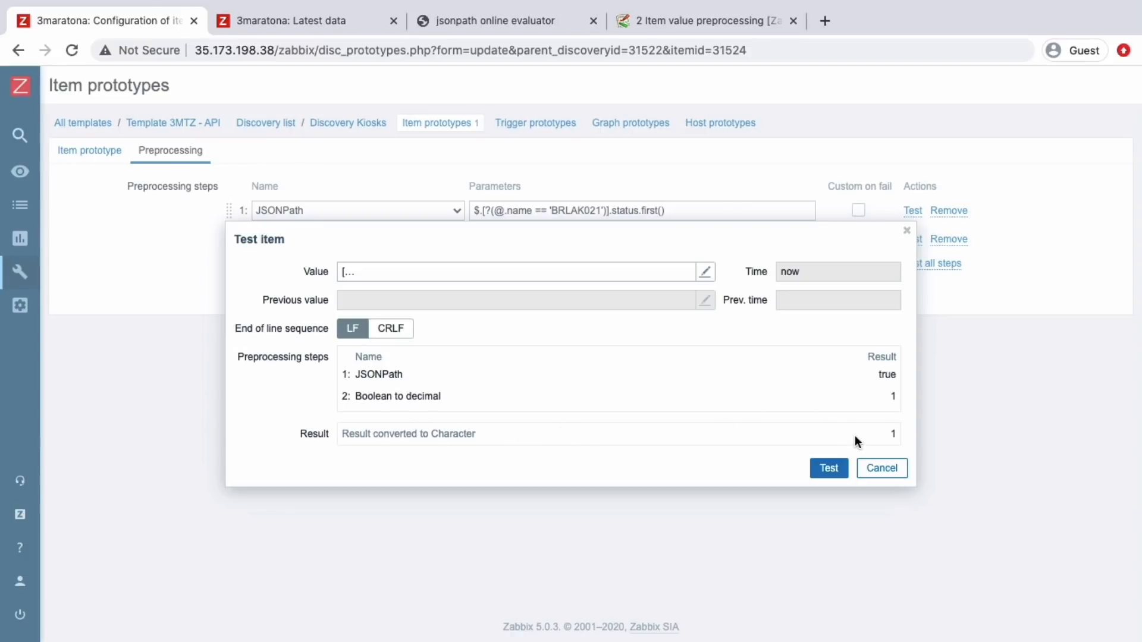
pyautogui.click(885, 468)
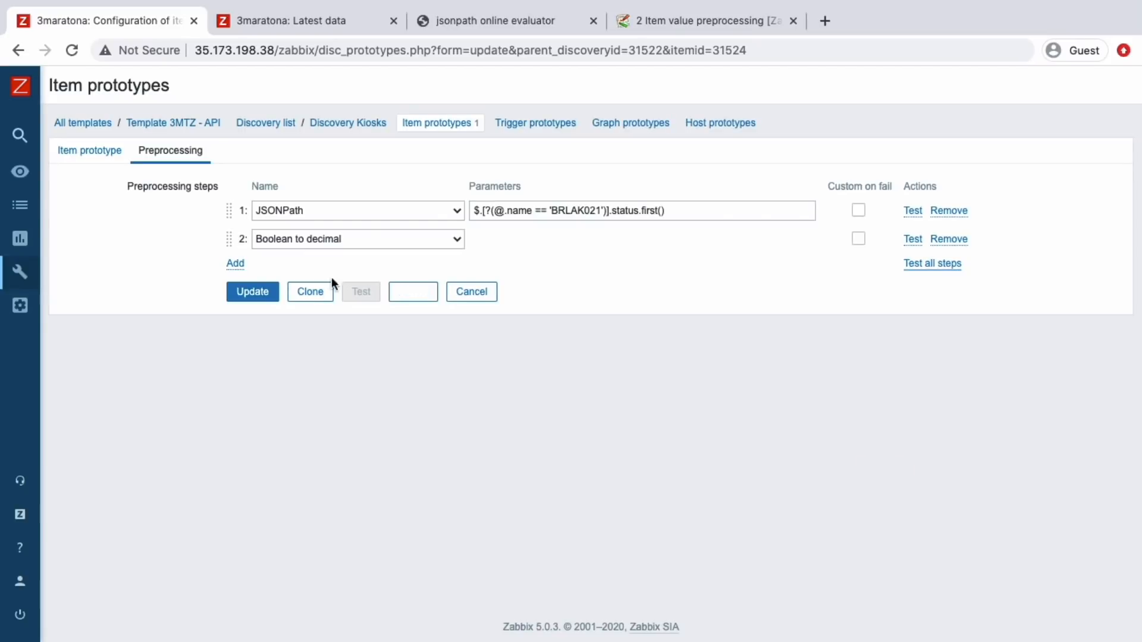
# Step: Set the item prototype's type of information to Numeric (unsigned) and save the updated prototype
pyautogui.click(84, 151)
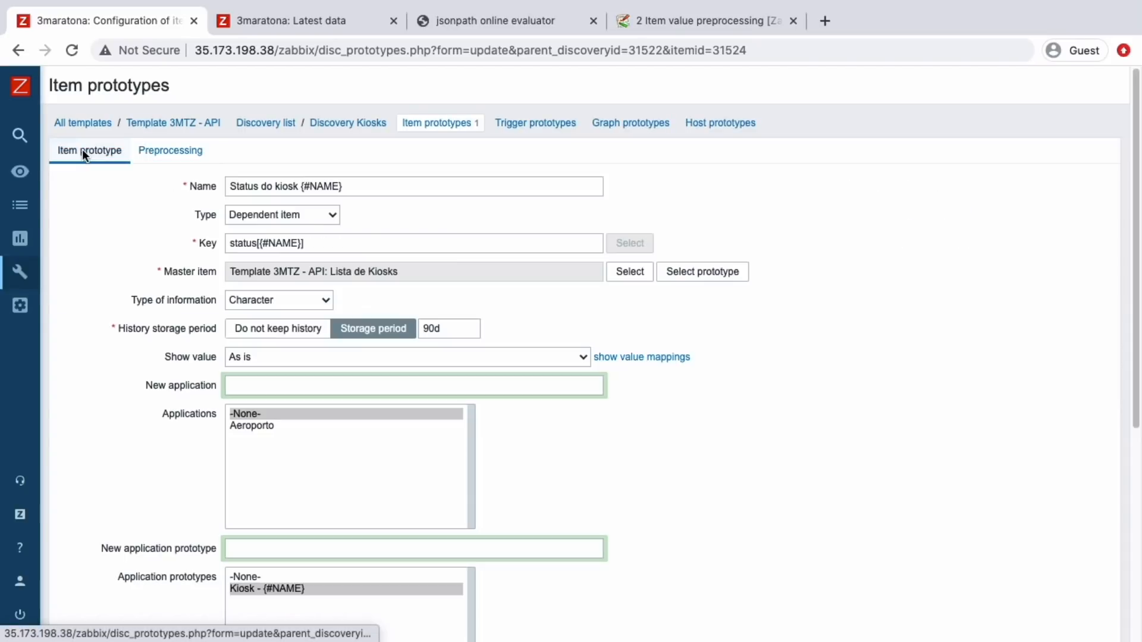
pyautogui.click(256, 302)
pyautogui.click(260, 273)
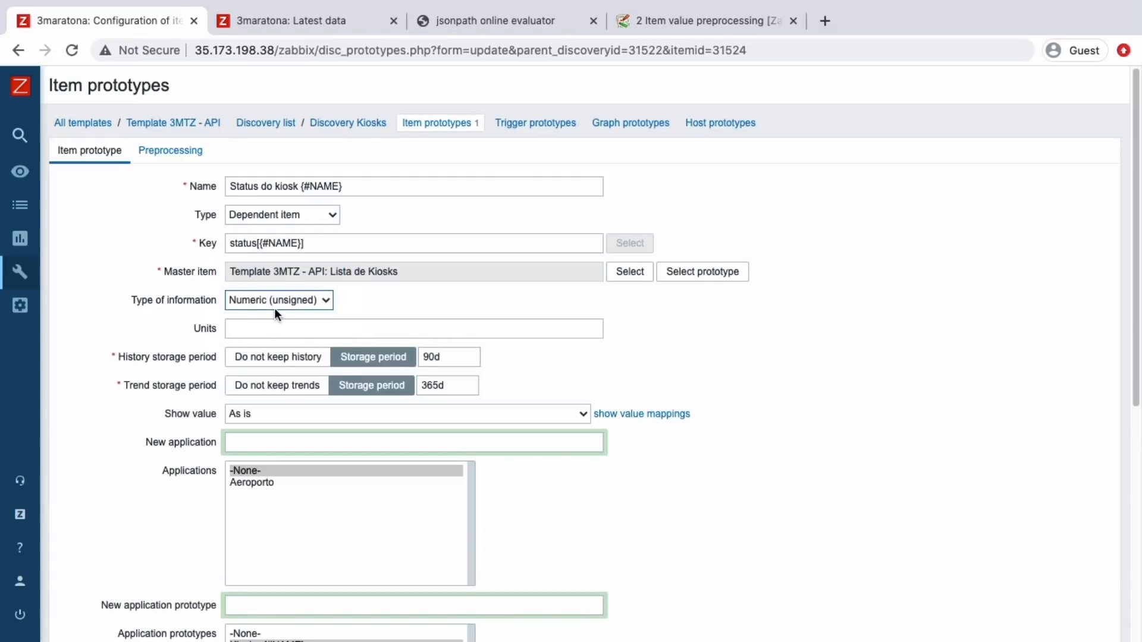
pyautogui.scroll(-7, 274, 310)
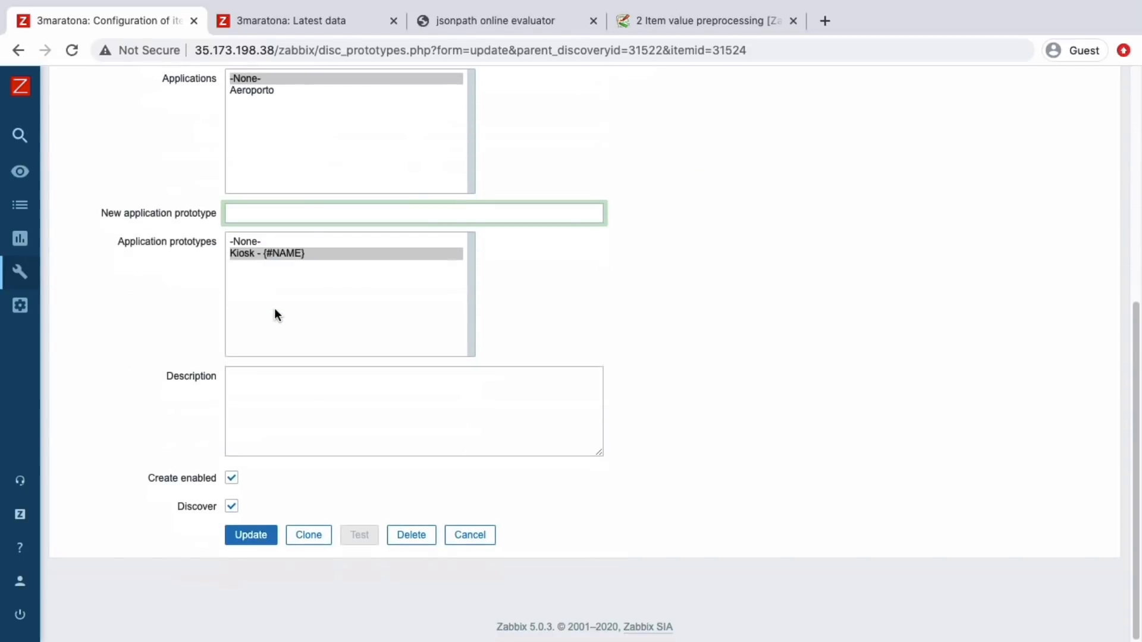
pyautogui.click(244, 535)
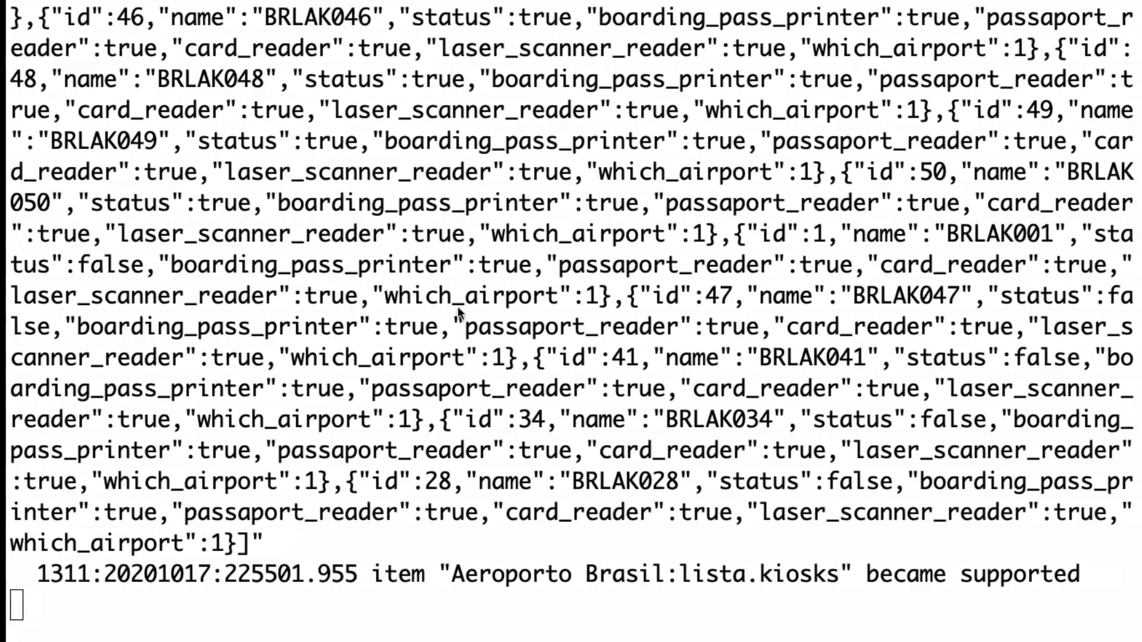
# Step: In the server terminal, stop the running log output and reload the configuration cache with zabbix_server -R config_cache_reload
pyautogui.hotkey('ctrl', 'c')
pyautogui.hotkey('ctrl', 'c')
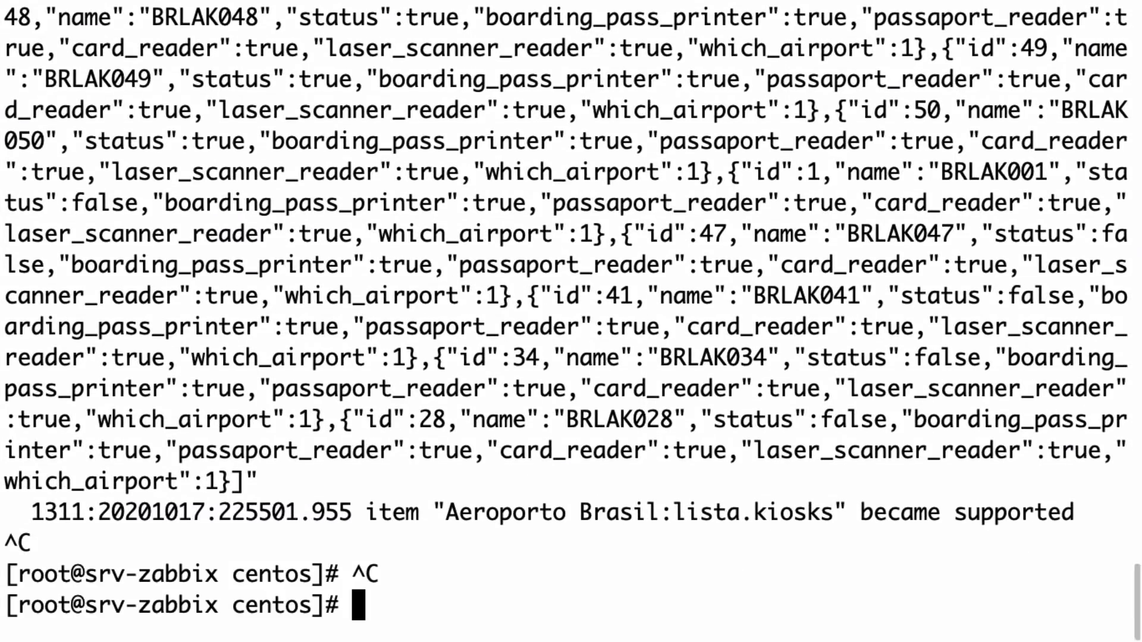
pyautogui.write('zabbix_server -')
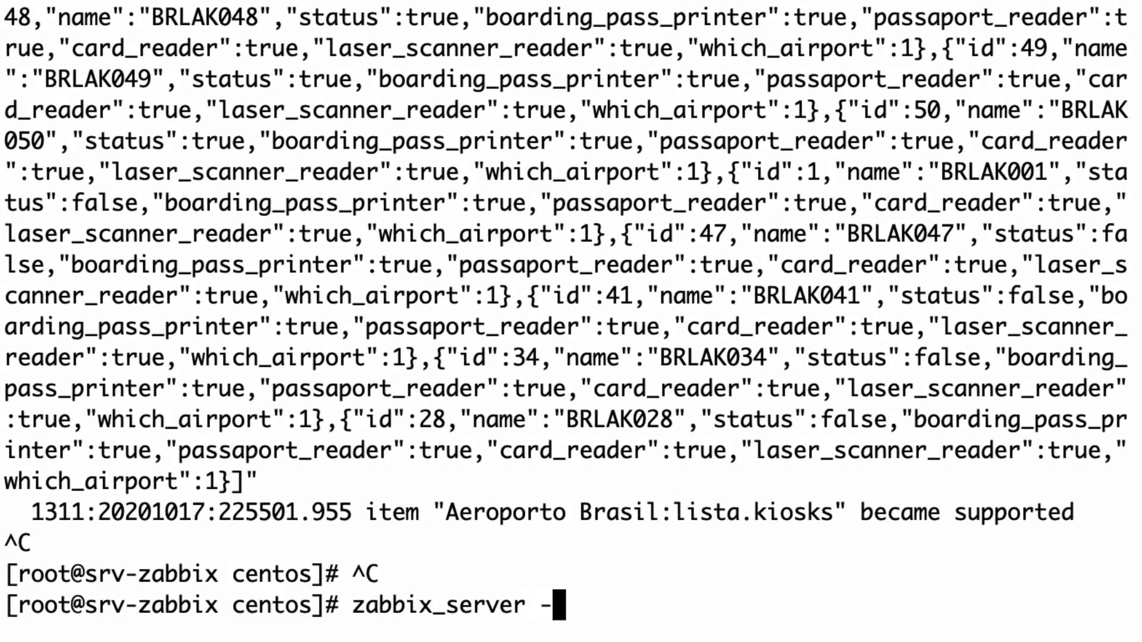
pyautogui.write('R config_cache')
pyautogui.press('BackSpace')
pyautogui.press('BackSpace')
pyautogui.press('BackSpace')
pyautogui.press('BackSpace')
pyautogui.press('BackSpace')
pyautogui.press('BackSpace')
pyautogui.write('_ca')
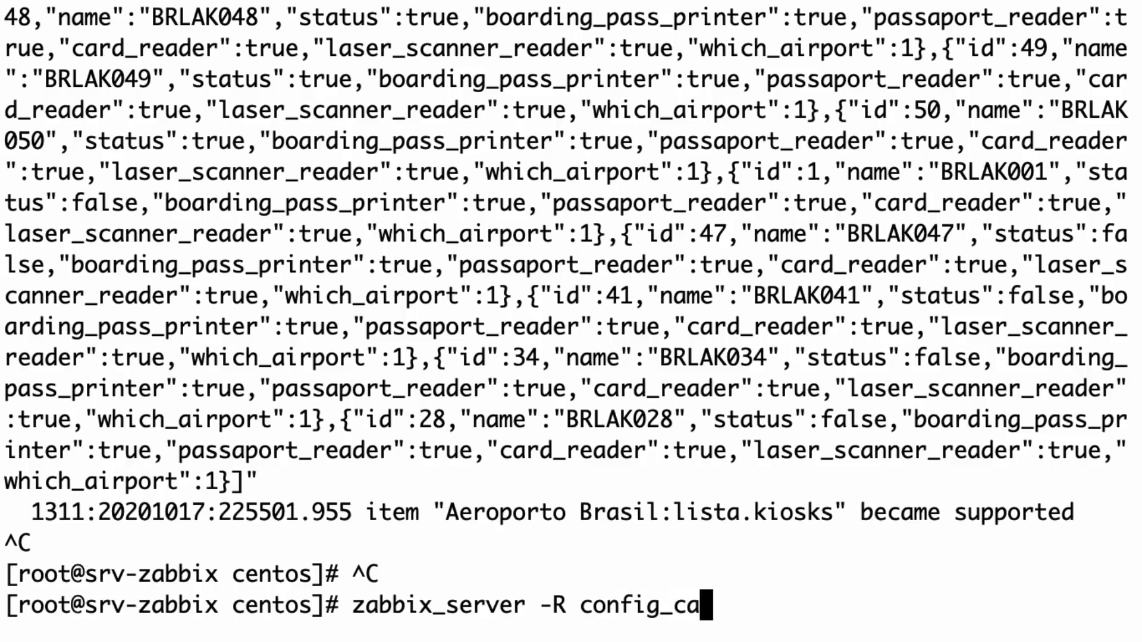
pyautogui.write('che_reload')
pyautogui.press('Return')
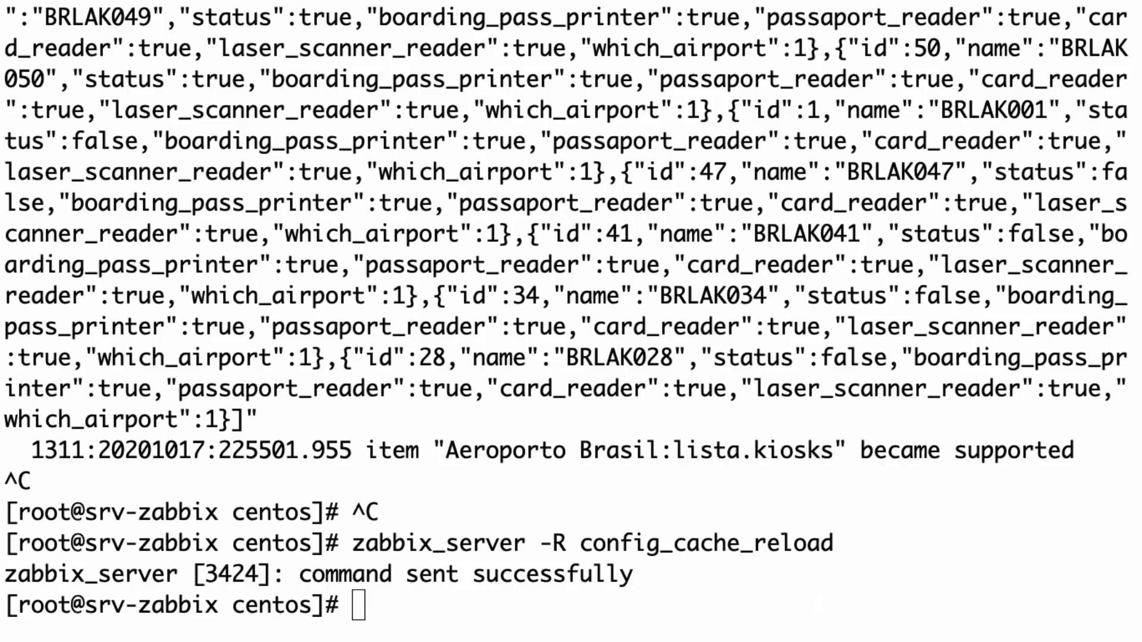
# Step: Return to Zabbix in the browser and open the list of configured hosts
pyautogui.click(385, 279)
pyautogui.hotkey('ctrl', 'Left')
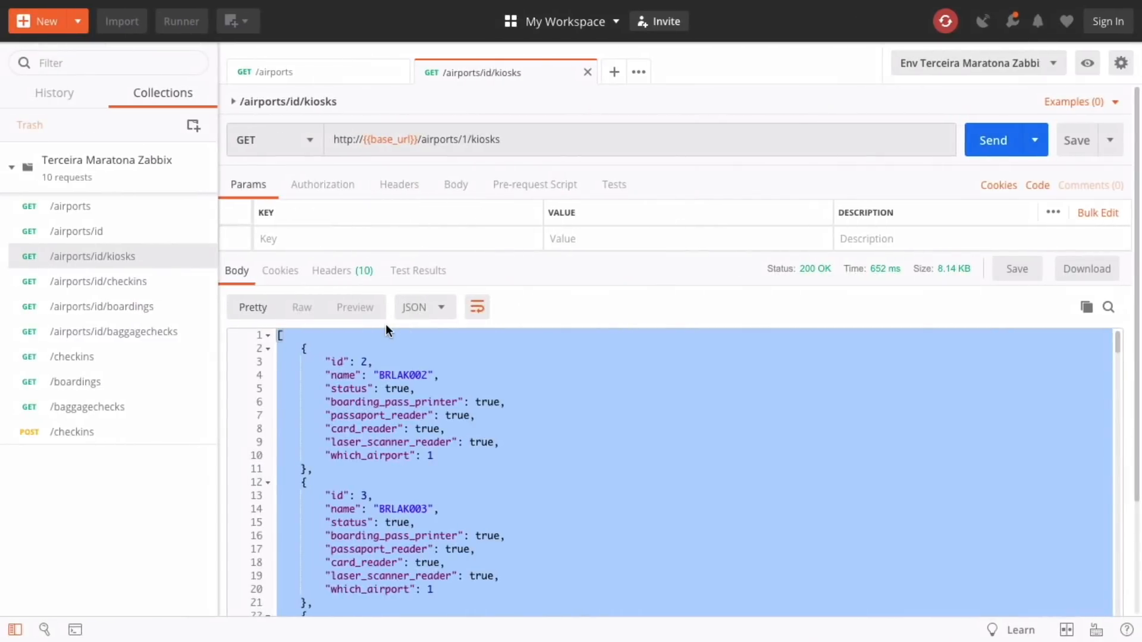
pyautogui.hotkey('ctrl', 'Left')
pyautogui.moveTo(18, 309)
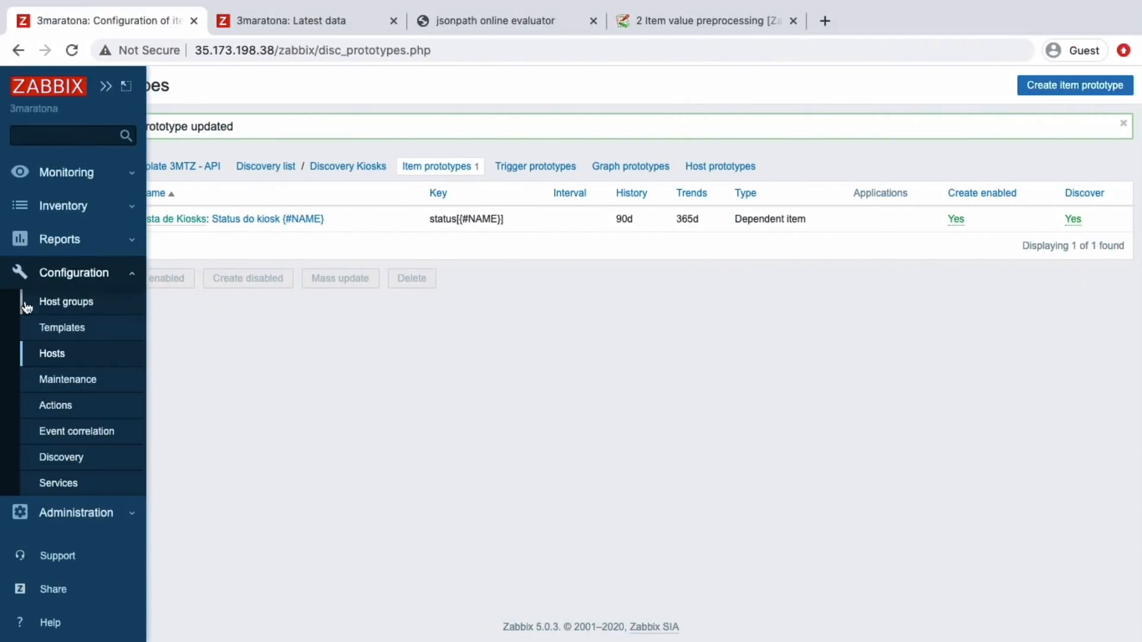
pyautogui.click(54, 355)
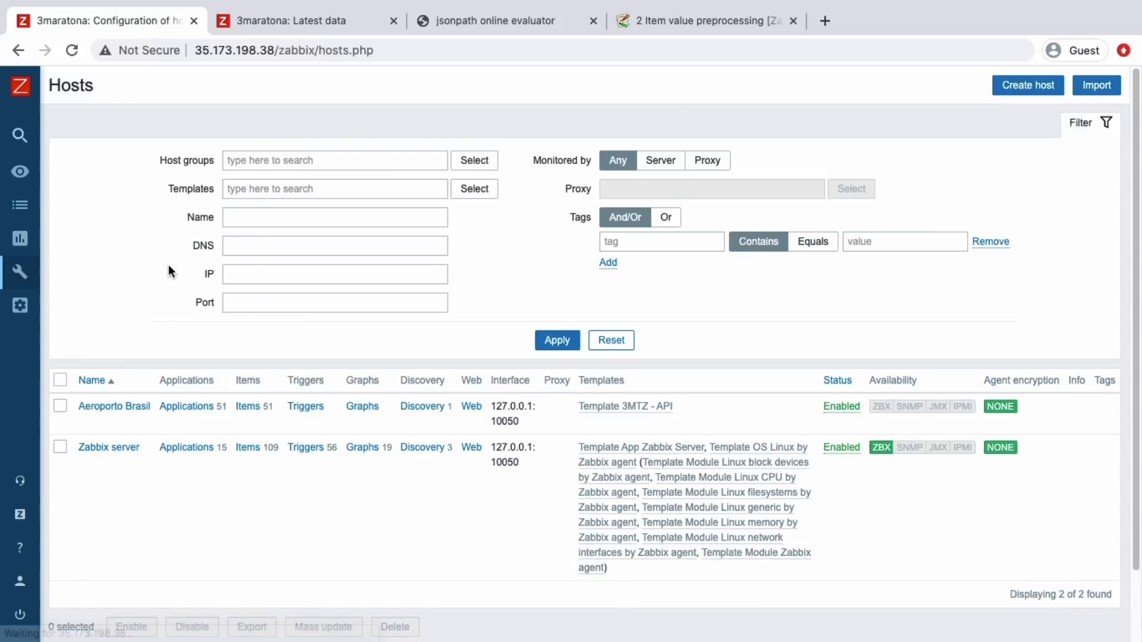
# Step: Filter Aeroporto Brasil's items by the Aeroporto application, execute the Lista de Kiosks item immediately, and refresh the host's latest data
pyautogui.click(249, 407)
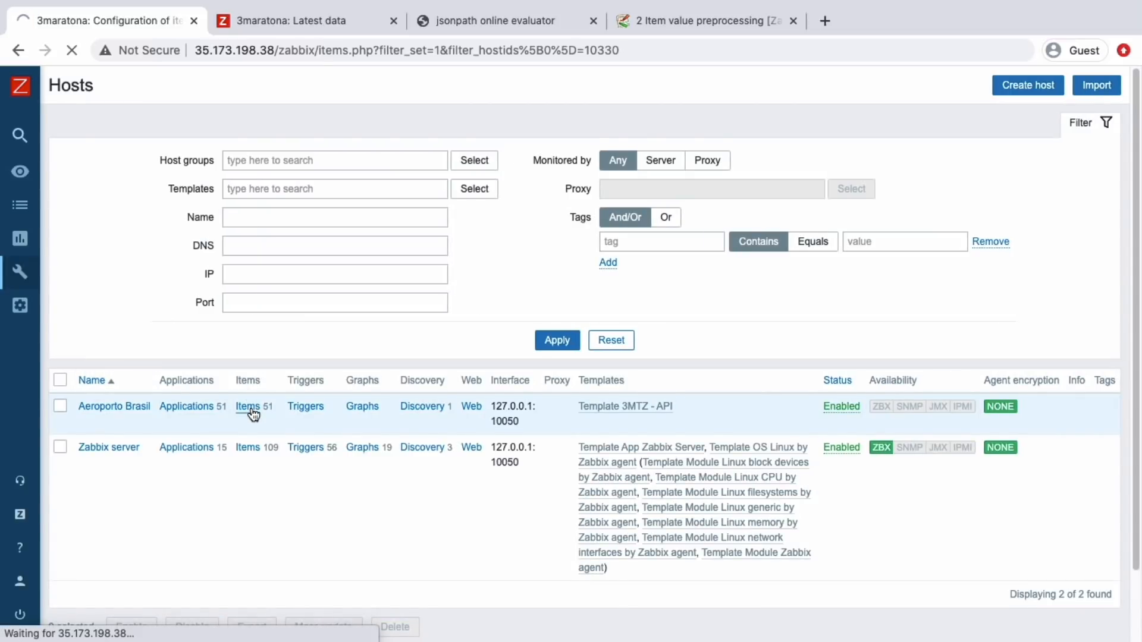
pyautogui.click(63, 394)
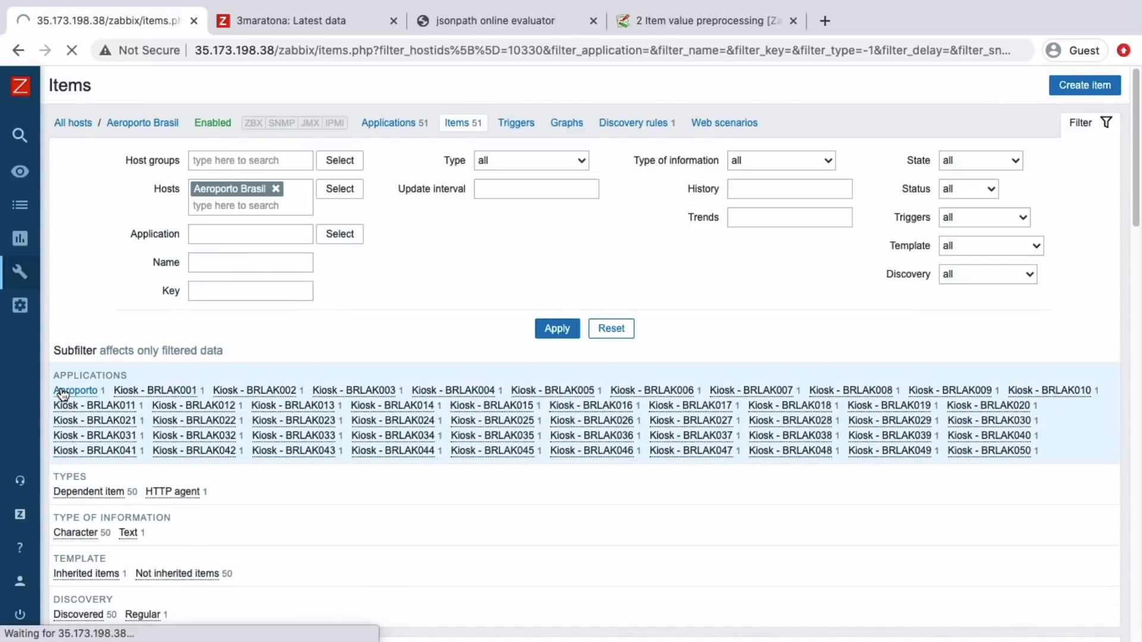
pyautogui.scroll(-3, 178, 417)
pyautogui.click(60, 489)
pyautogui.click(249, 552)
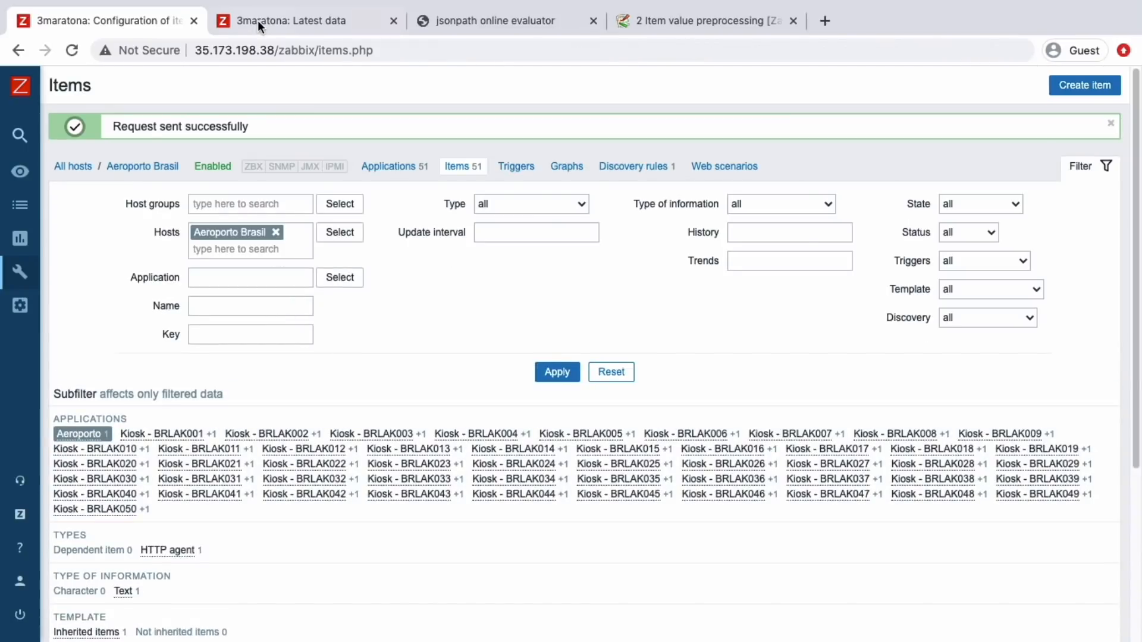
pyautogui.click(258, 20)
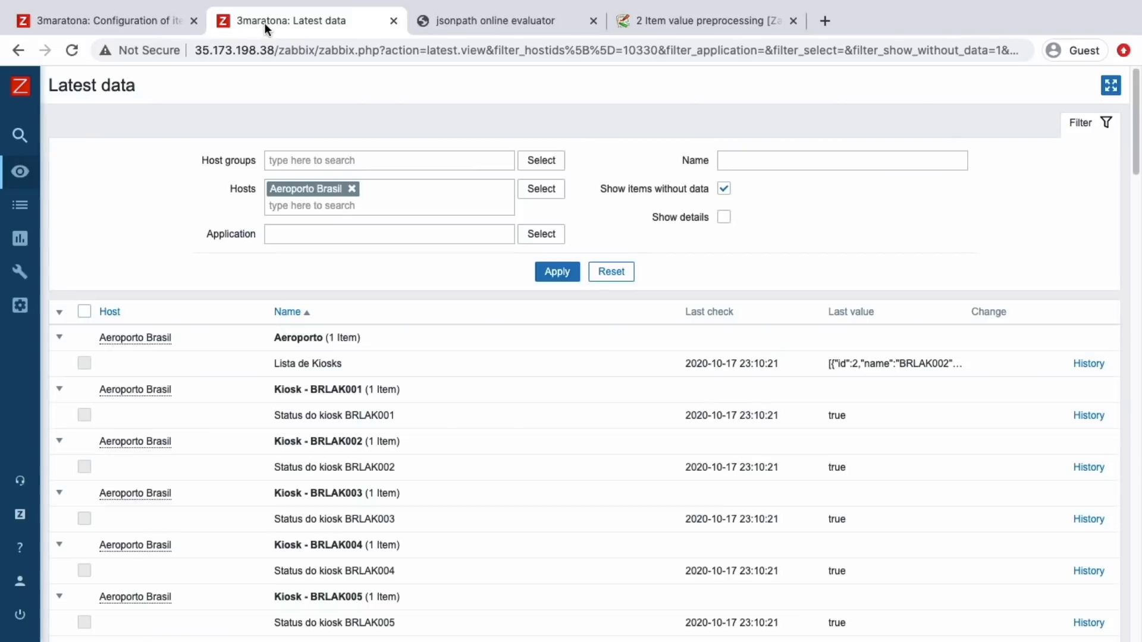
pyautogui.click(558, 273)
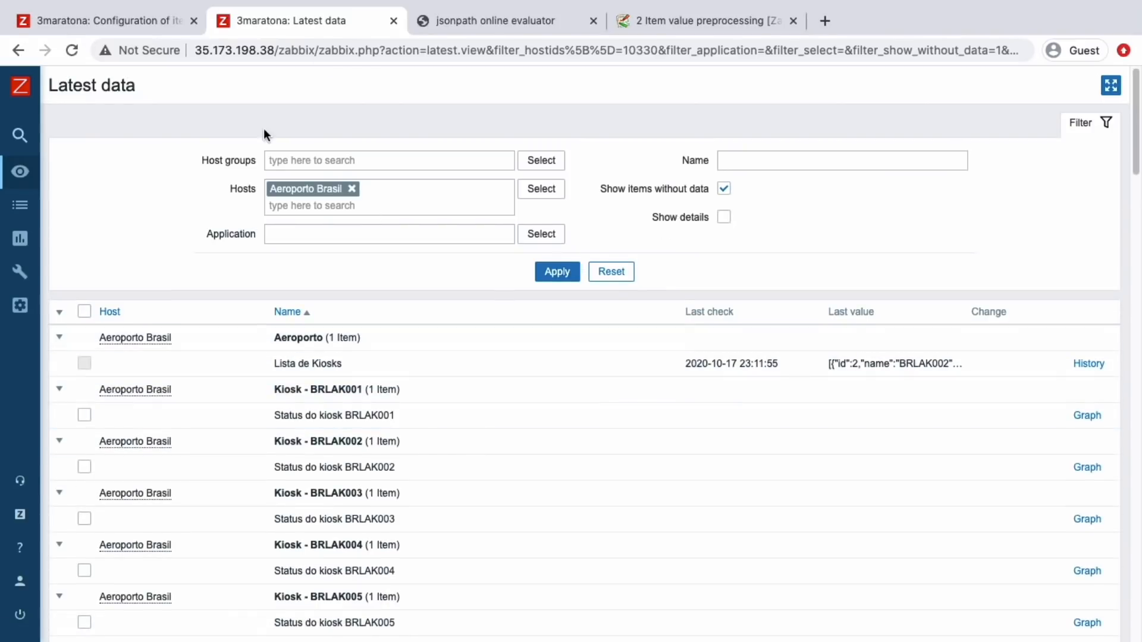
# Step: Force another immediate check of Lista de Kiosks and refresh the latest data for Aeroporto Brasil
pyautogui.click(129, 22)
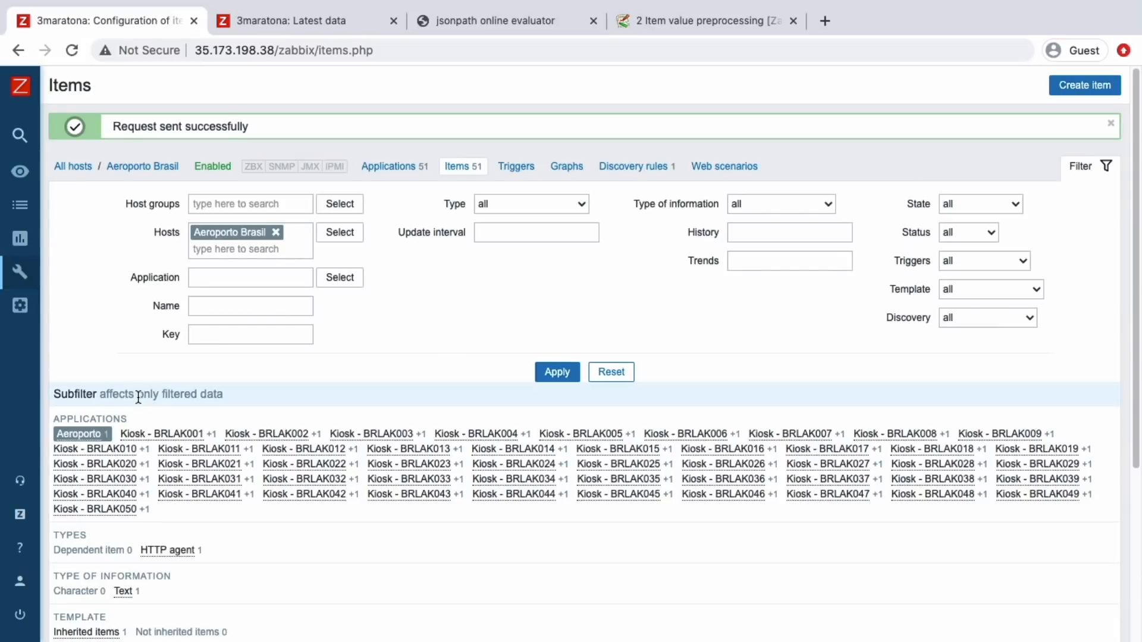
pyautogui.scroll(-4, 123, 589)
pyautogui.click(60, 489)
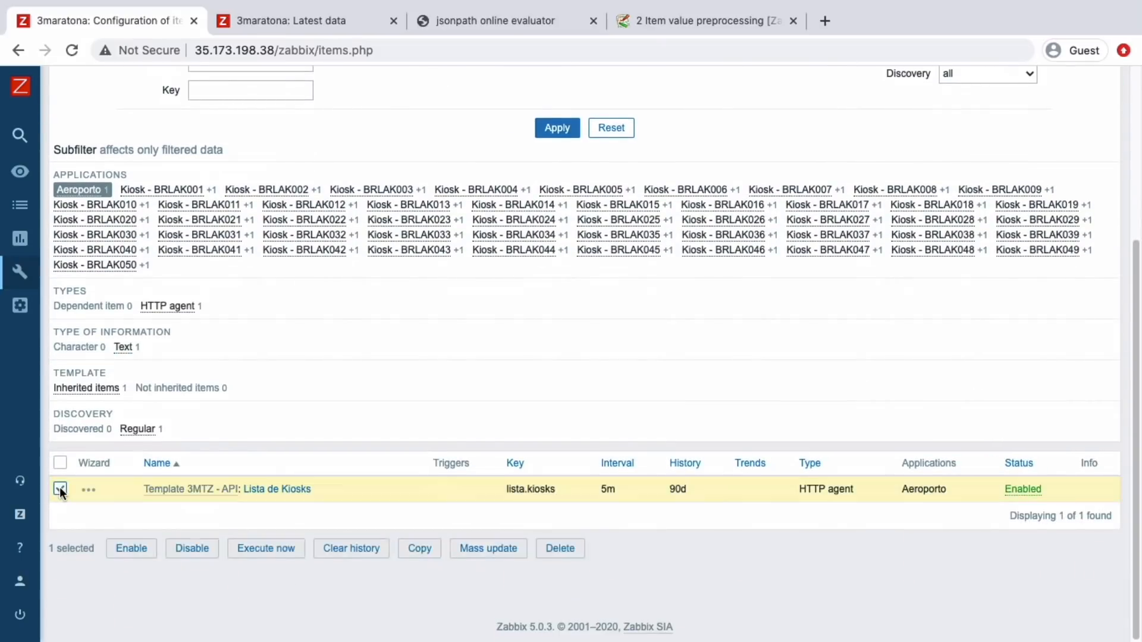
pyautogui.click(250, 554)
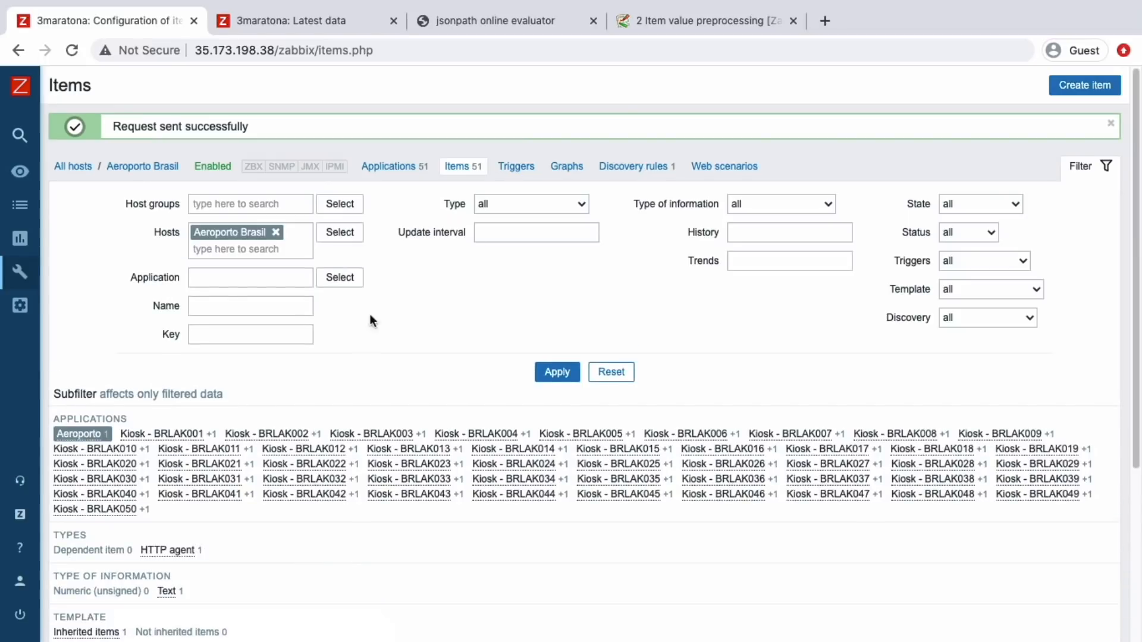
pyautogui.click(330, 22)
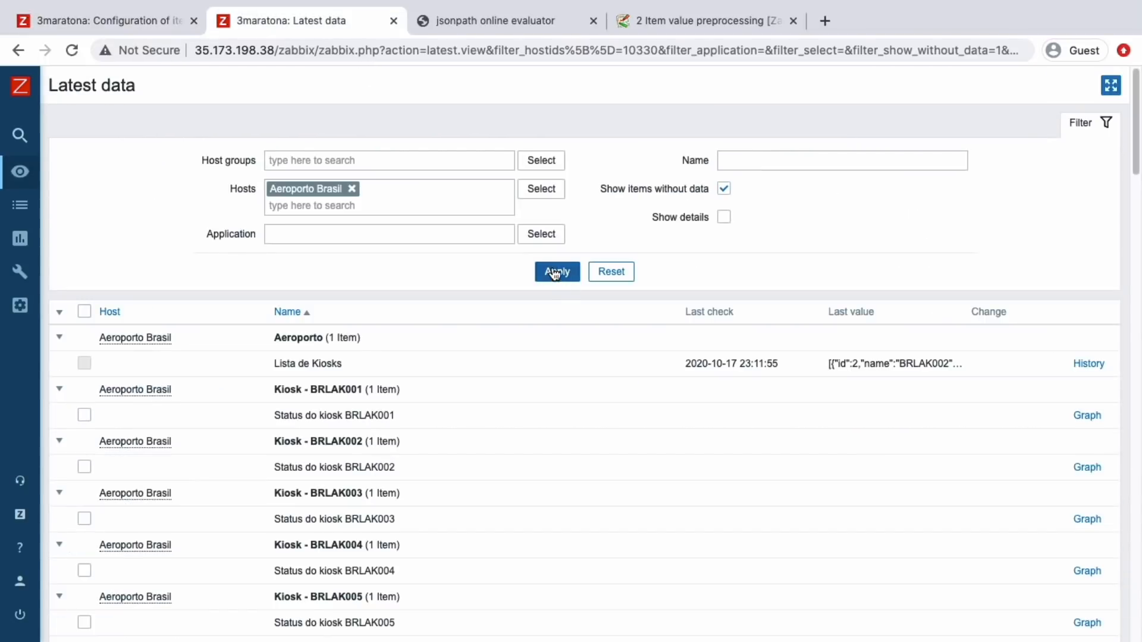
pyautogui.click(555, 273)
# Step: Refresh the latest data and examine the last check time and last value of Lista de Kiosks and all kiosk status items
pyautogui.click(167, 21)
pyautogui.scroll(-4, 288, 388)
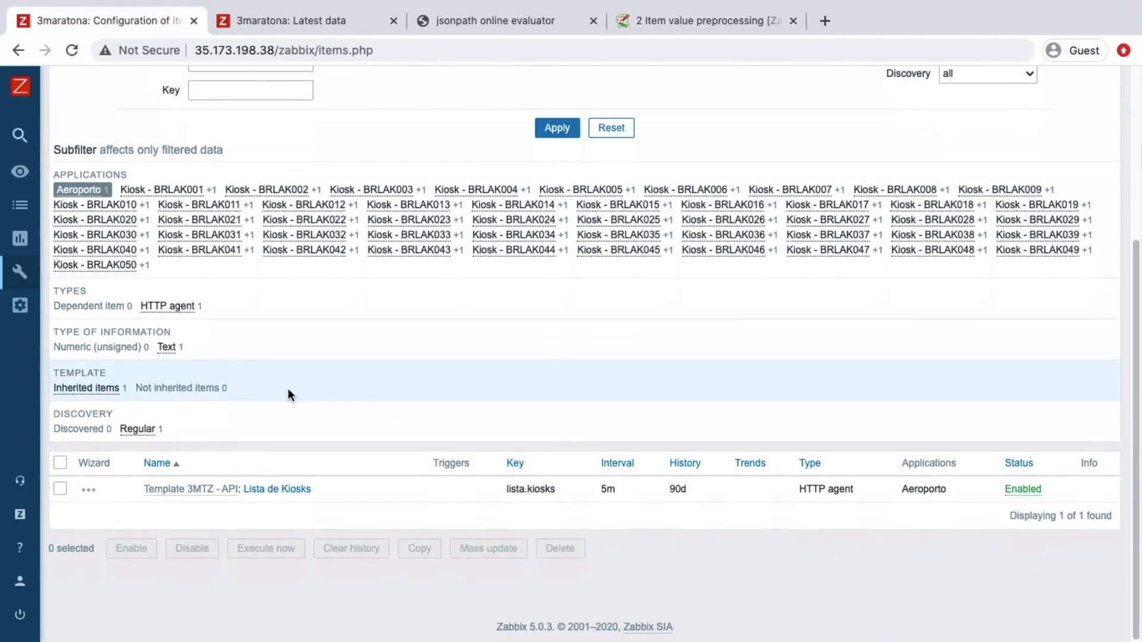
pyautogui.scroll(4, 287, 388)
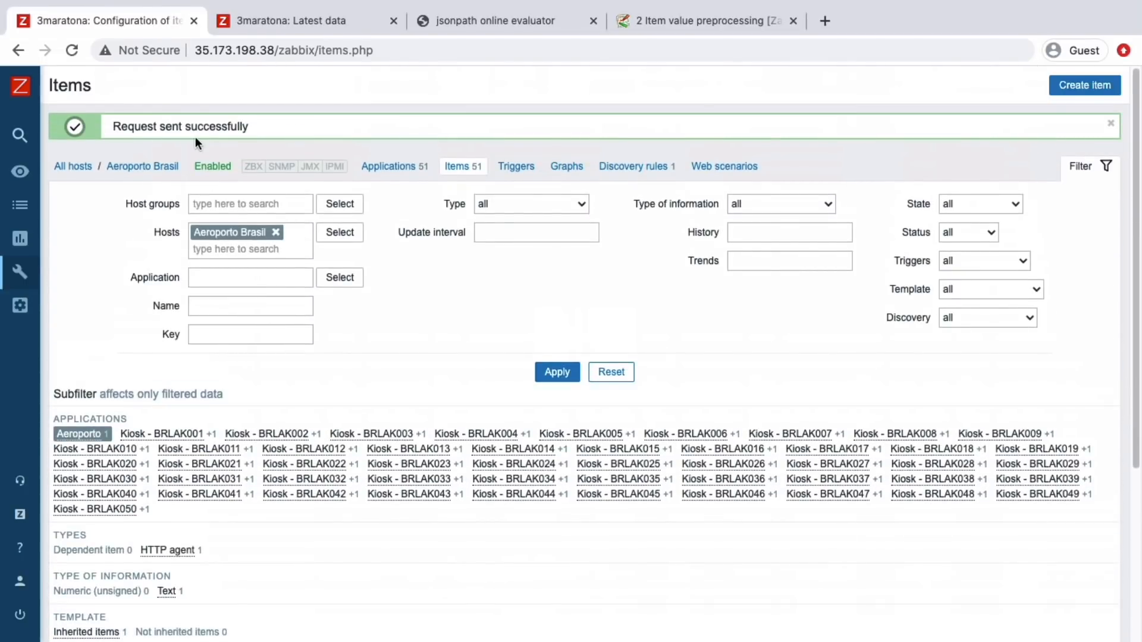
pyautogui.click(283, 20)
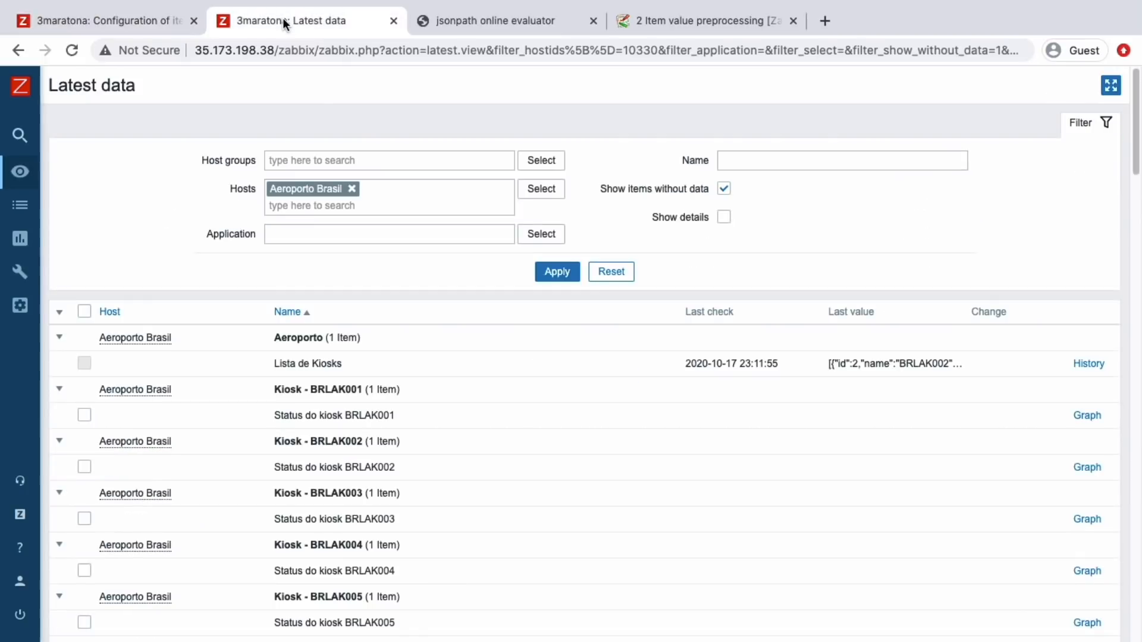
pyautogui.click(538, 272)
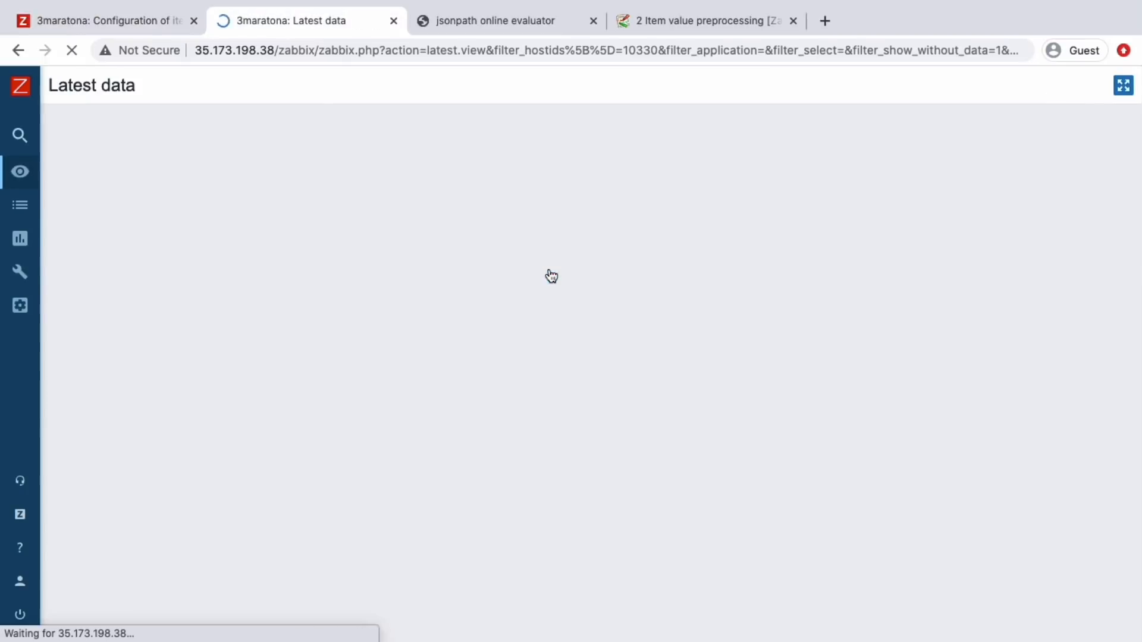
pyautogui.scroll(-5, 415, 283)
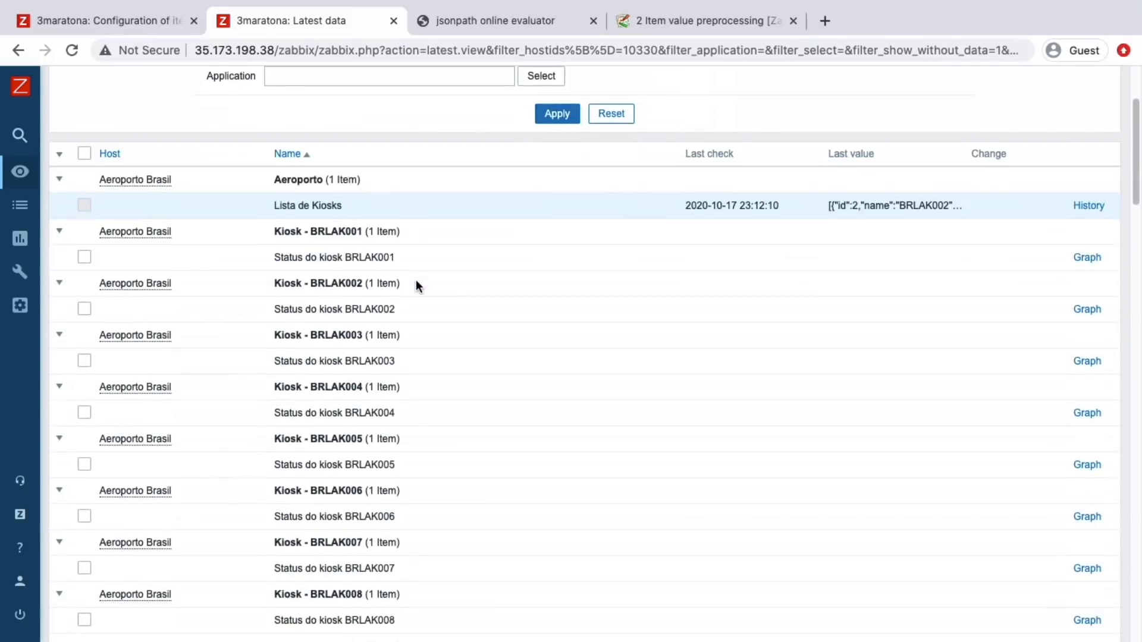
pyautogui.scroll(-20, 416, 280)
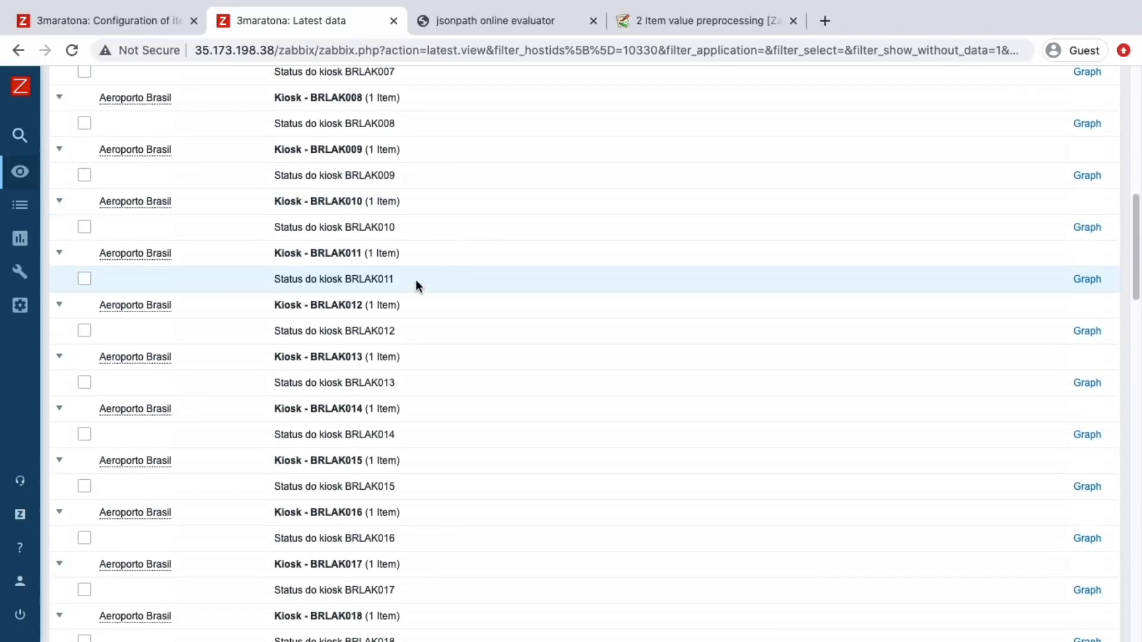
pyautogui.scroll(-15, 415, 280)
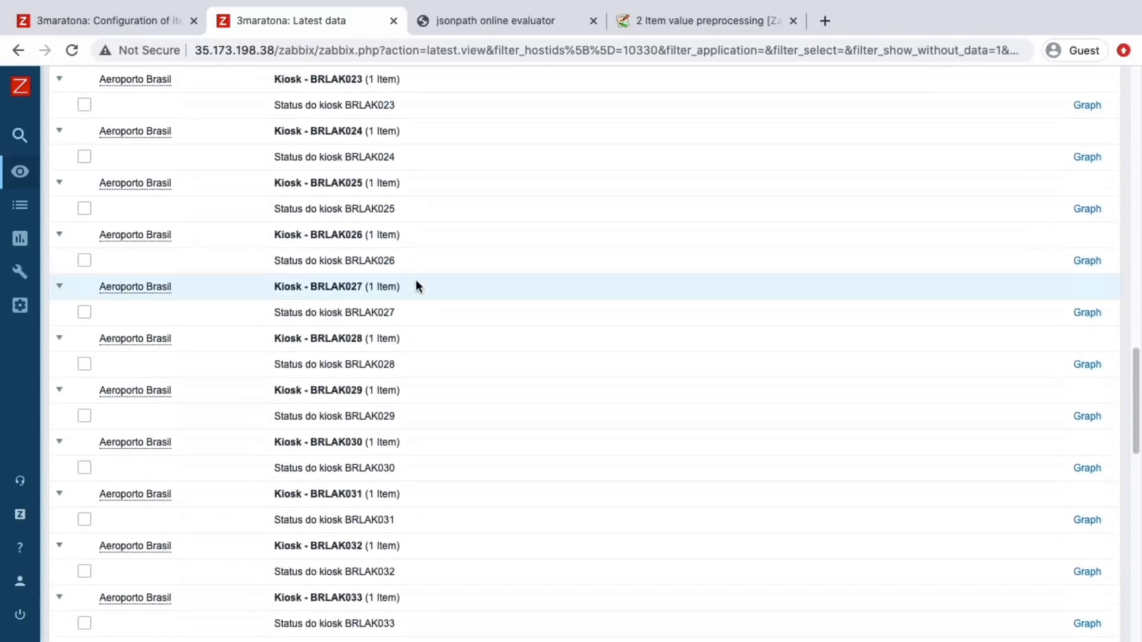
pyautogui.scroll(20, 415, 283)
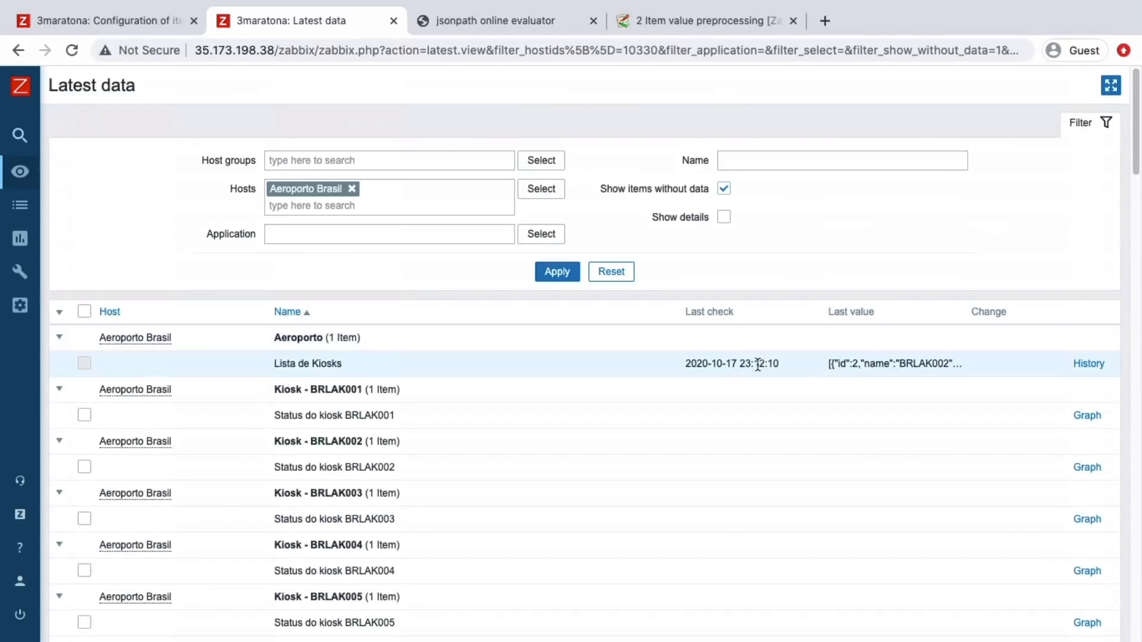
pyautogui.moveTo(782, 363); pyautogui.dragTo(682, 365)
pyautogui.moveTo(831, 364); pyautogui.dragTo(902, 364)
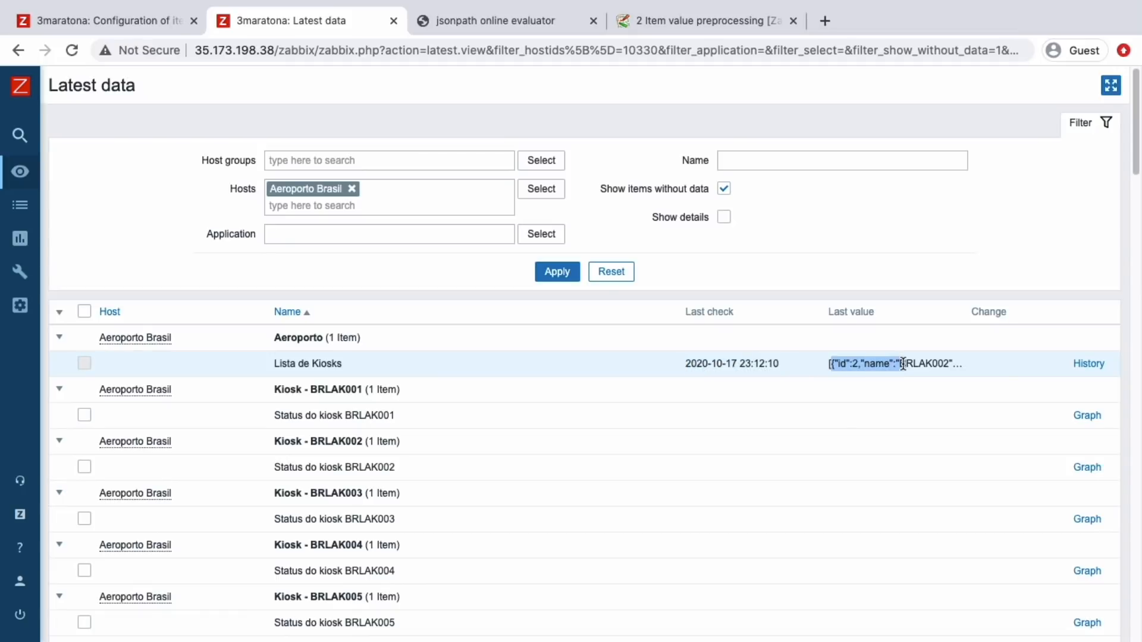
pyautogui.moveTo(903, 364); pyautogui.dragTo(905, 363)
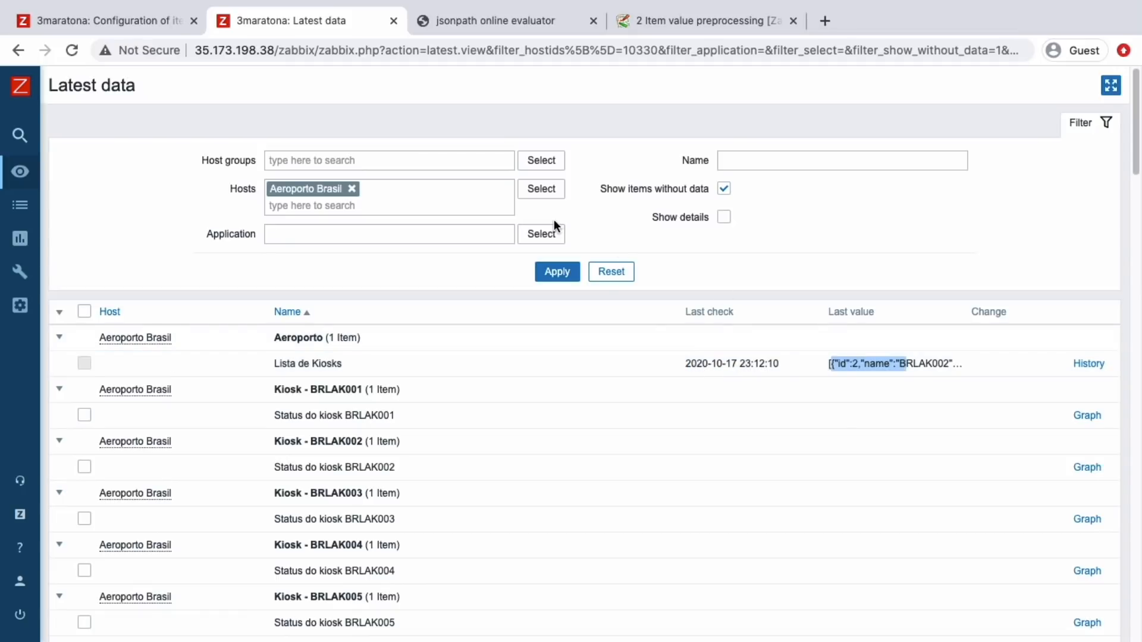
pyautogui.click(535, 268)
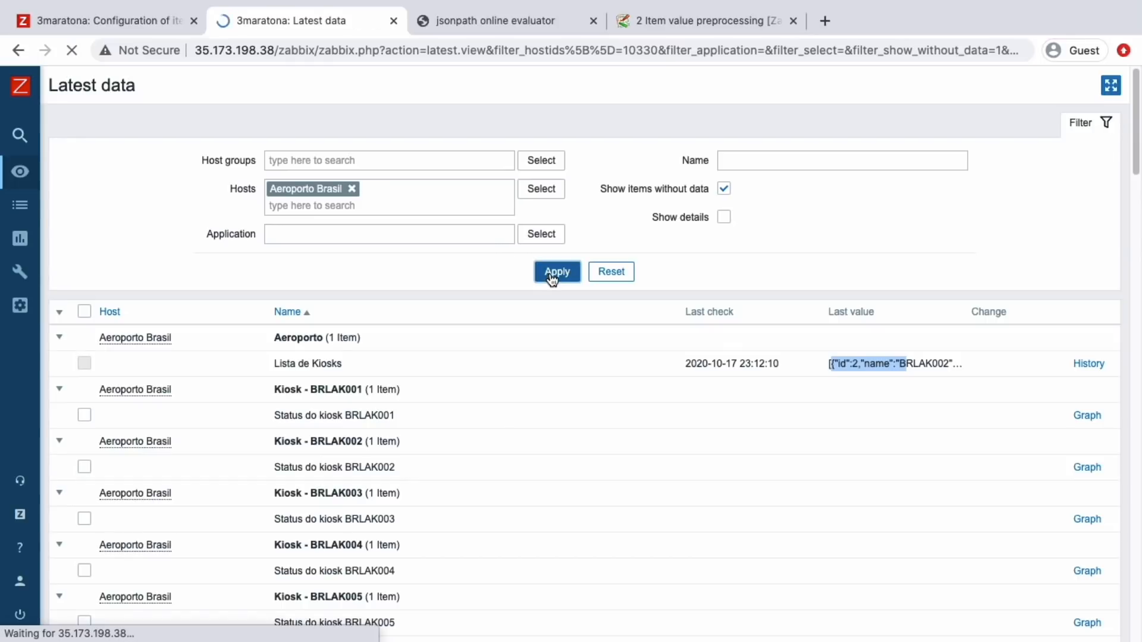
# Step: Execute Lista de Kiosks immediately again from the Aeroporto Brasil items list and reload the latest data
pyautogui.click(137, 20)
pyautogui.scroll(-5, 158, 476)
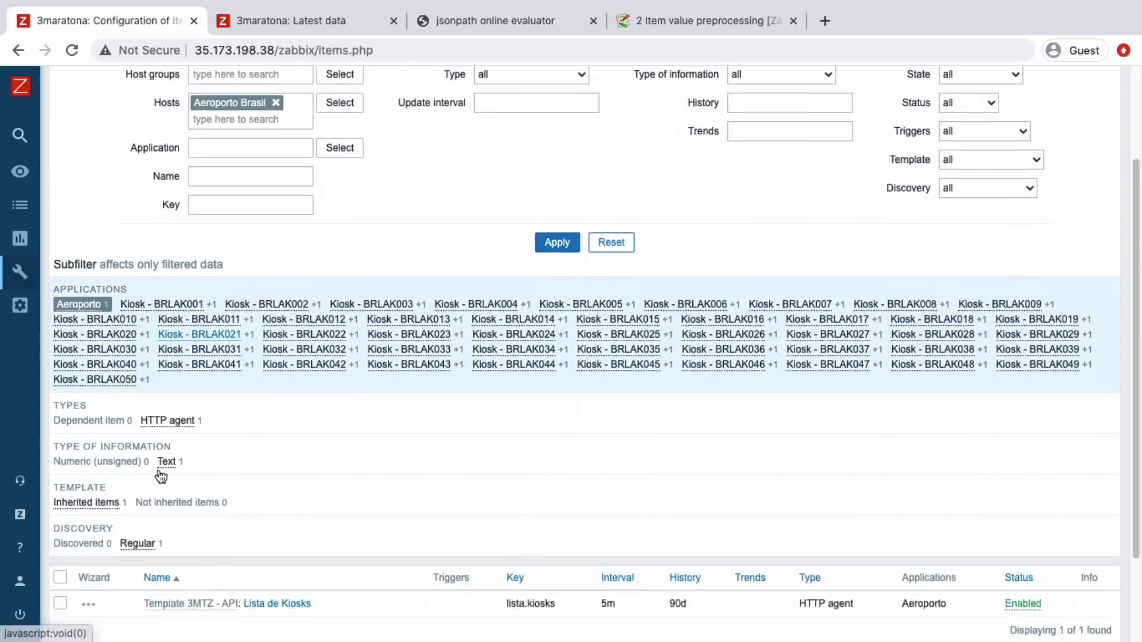
pyautogui.click(57, 489)
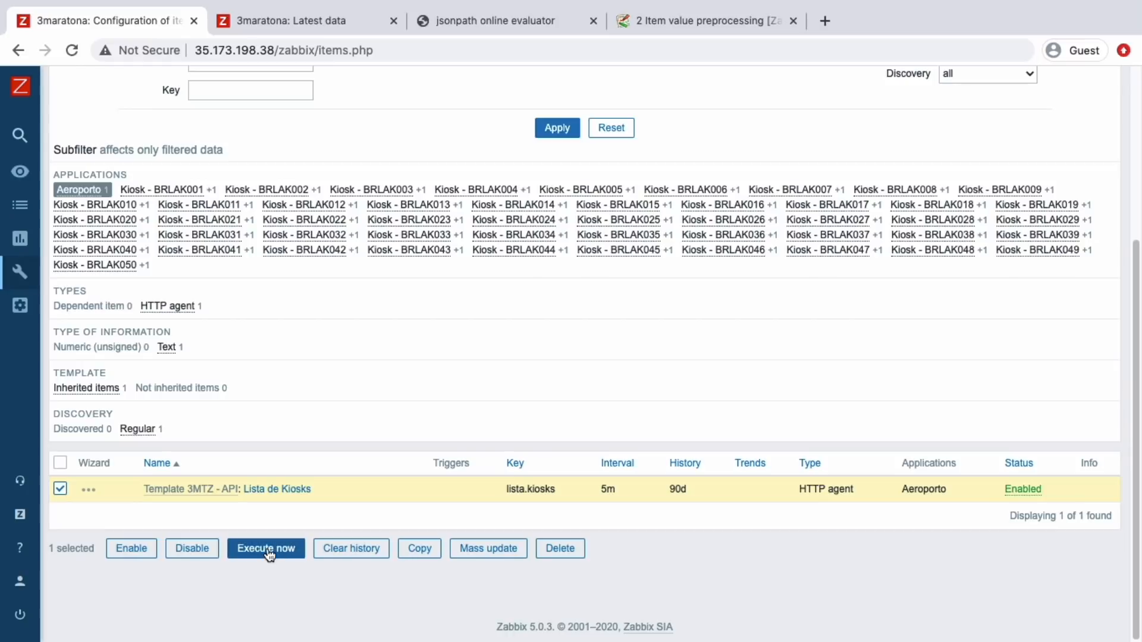
pyautogui.click(266, 547)
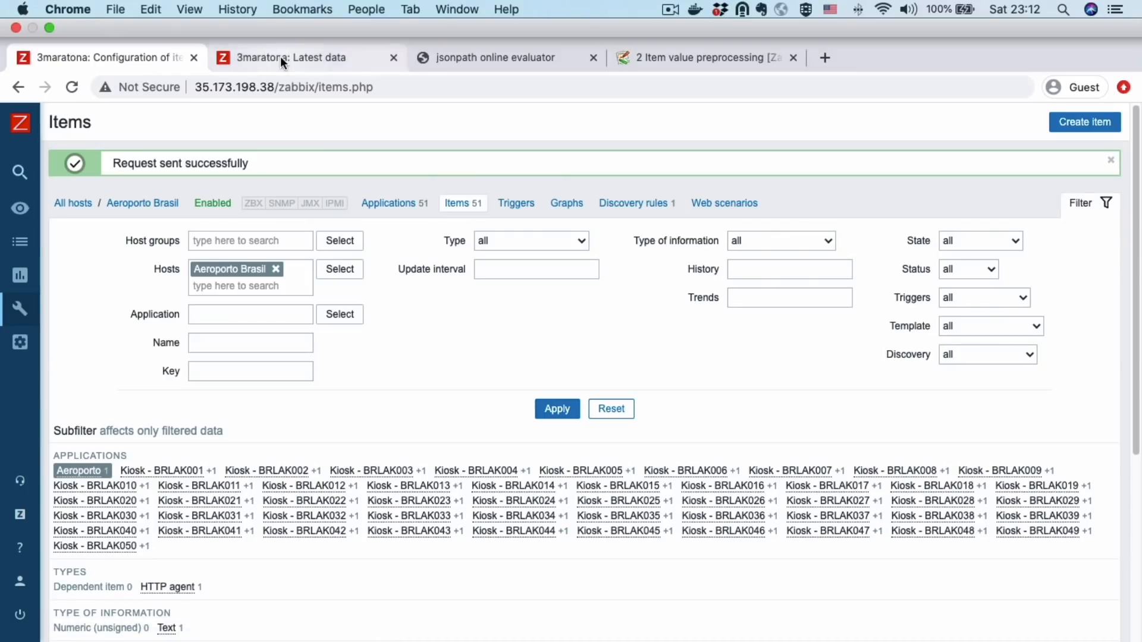
pyautogui.click(280, 56)
pyautogui.click(556, 272)
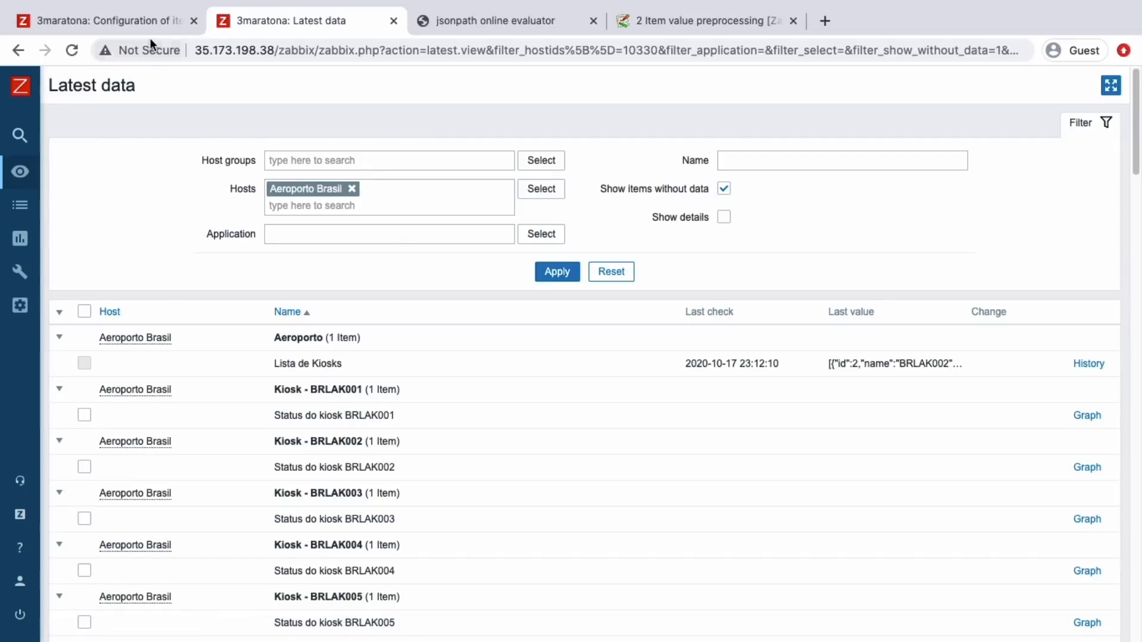
# Step: Switch to the server terminal and rerun zabbix_server -R config_cache_reload to reload the configuration cache
pyautogui.click(142, 25)
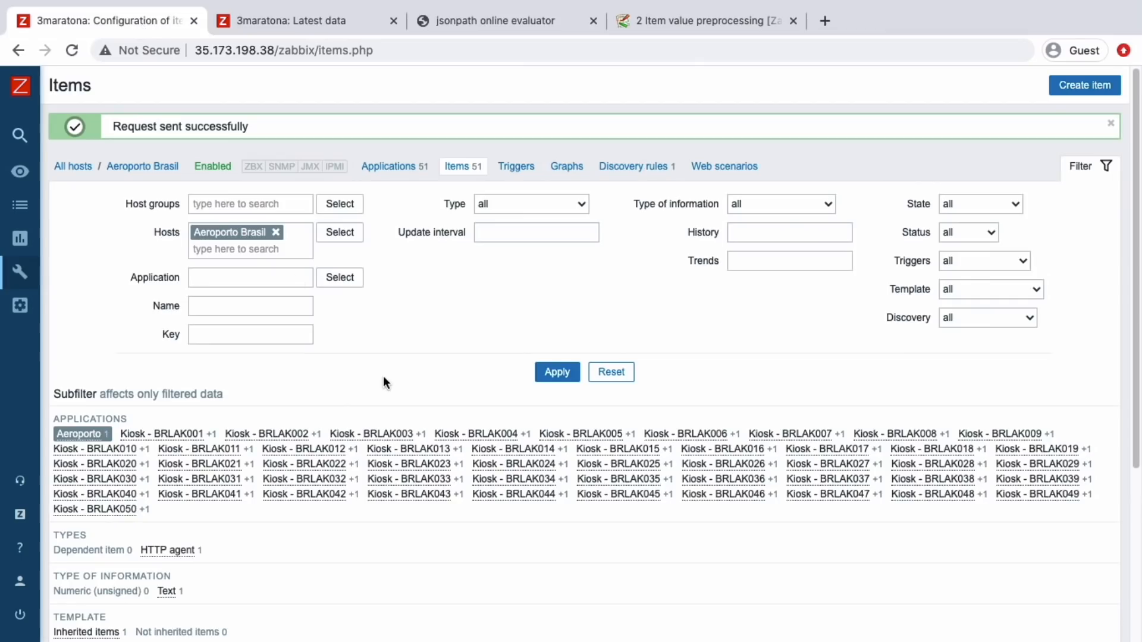
pyautogui.hotkey('ctrl', 'Right')
pyautogui.click(499, 458)
pyautogui.hotkey('ctrl', 'Right')
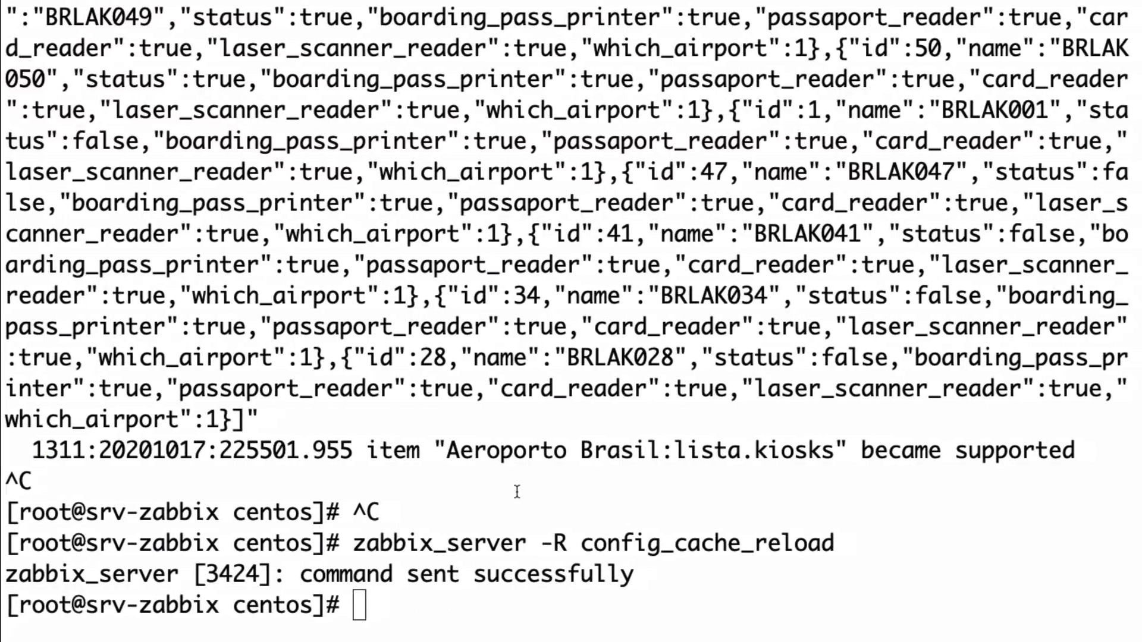
pyautogui.hotkey('ctrl', 'c')
pyautogui.press('Up')
pyautogui.press('Return')
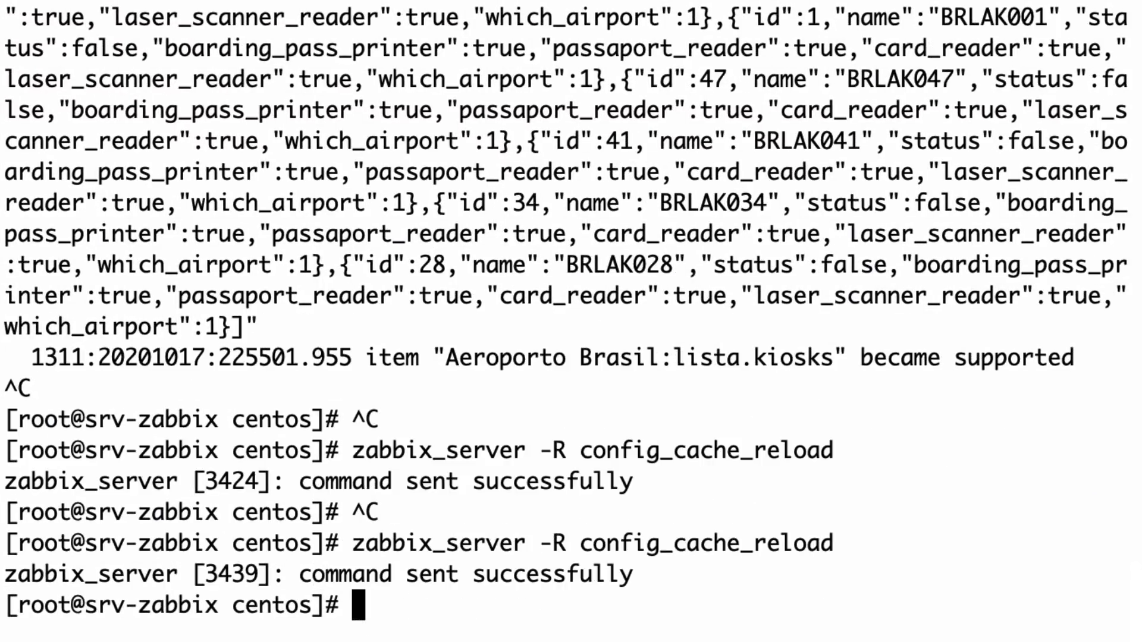
# Step: Return to Zabbix in the browser, check the Queue overview for delayed items in a separate tab, and go back to the latest data
pyautogui.hotkey('ctrl', 'Left')
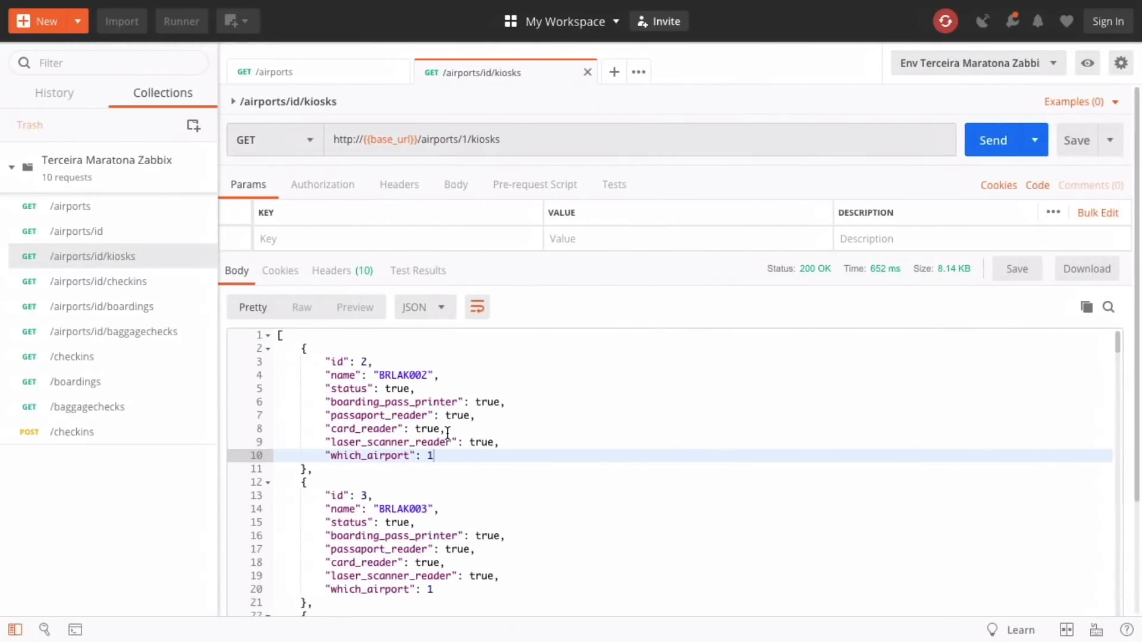
pyautogui.hotkey('ctrl', 'Left')
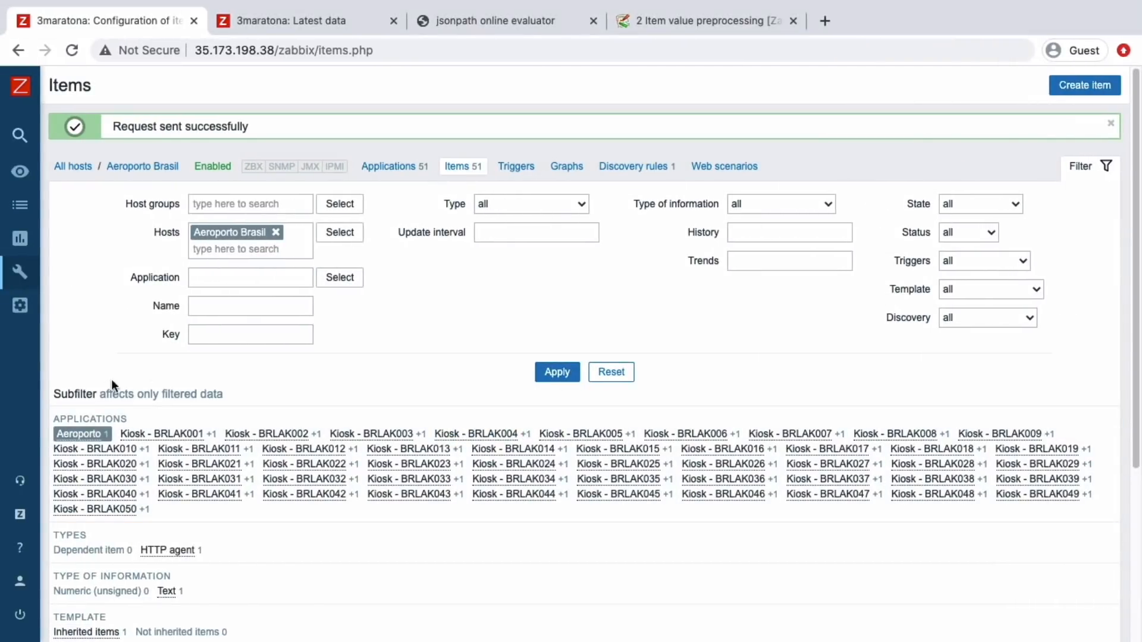
pyautogui.moveTo(34, 420)
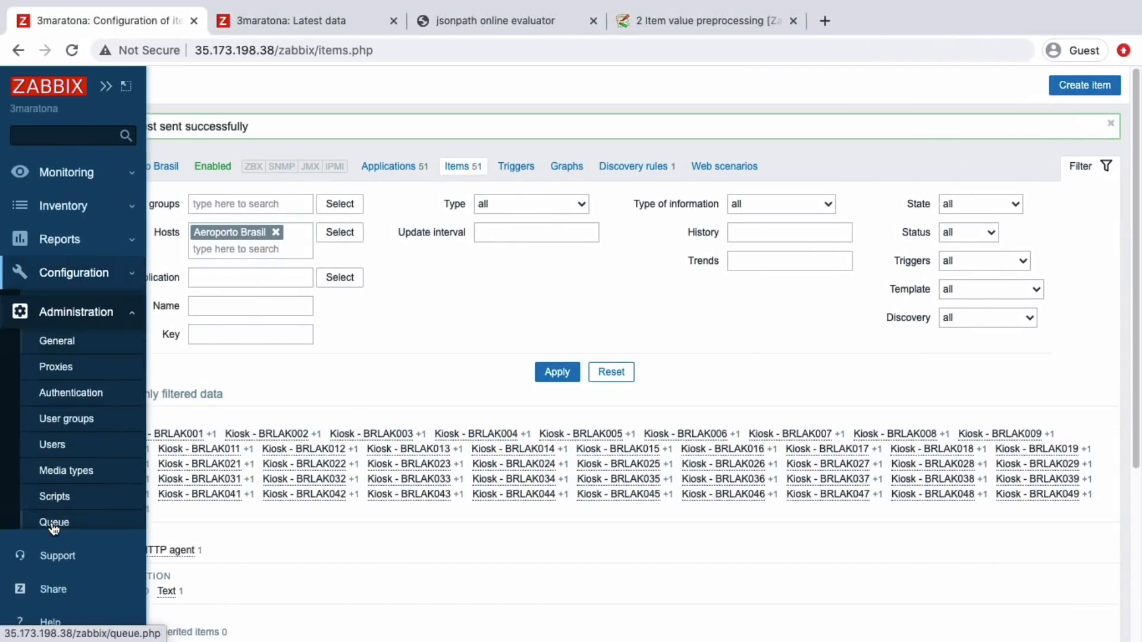
pyautogui.moveTo(37, 512)
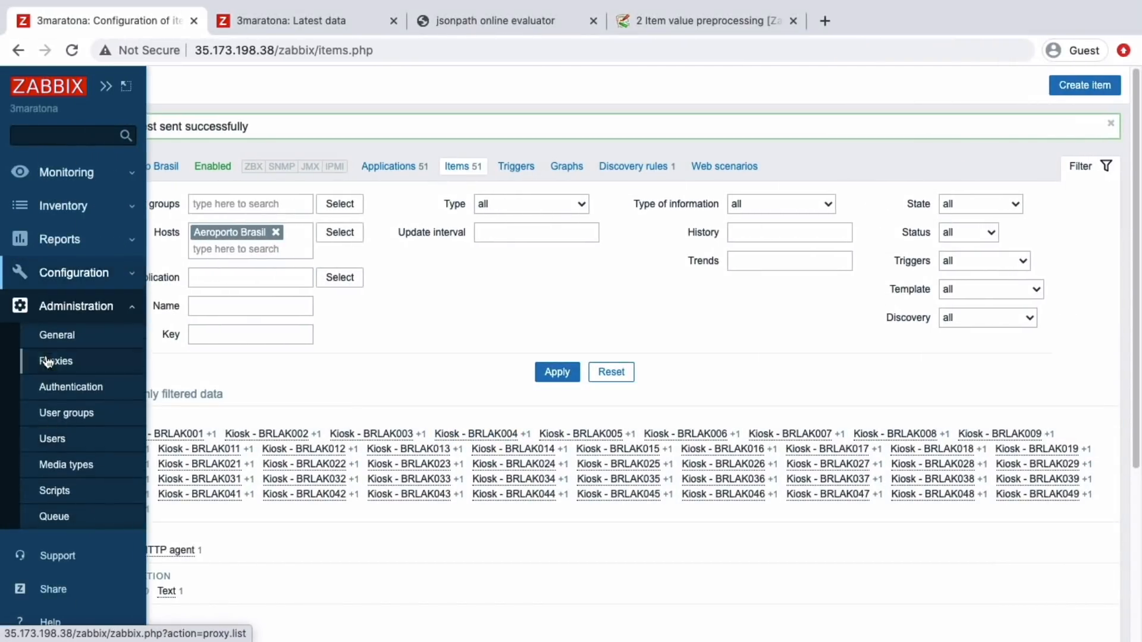
pyautogui.keyDown('ctrl'); pyautogui.click(42, 516); pyautogui.keyUp('ctrl')
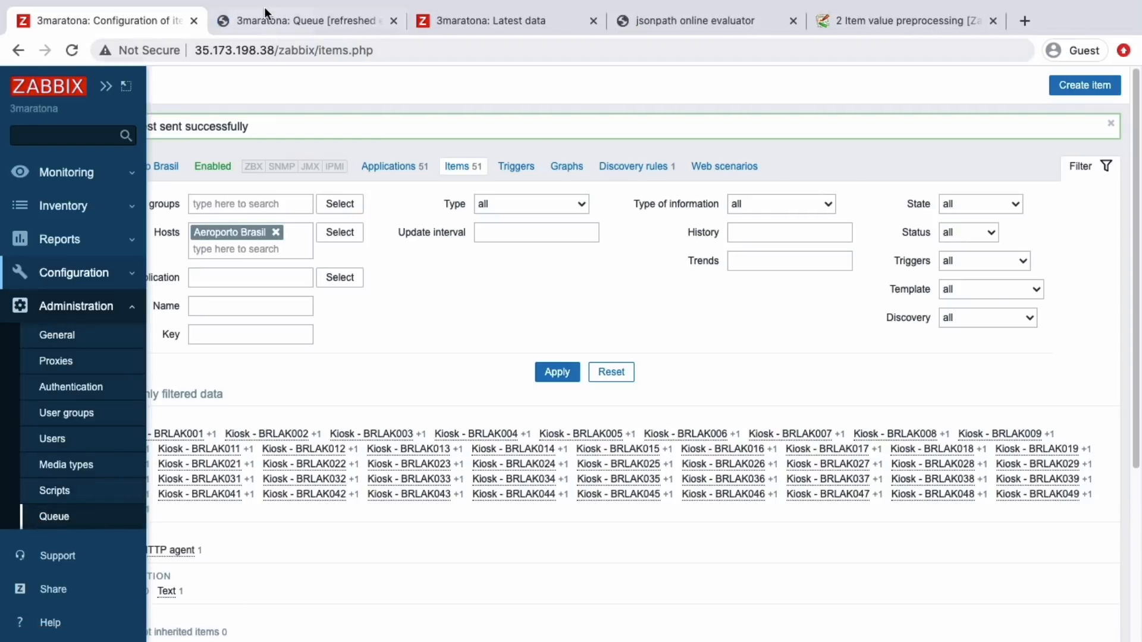
pyautogui.click(264, 7)
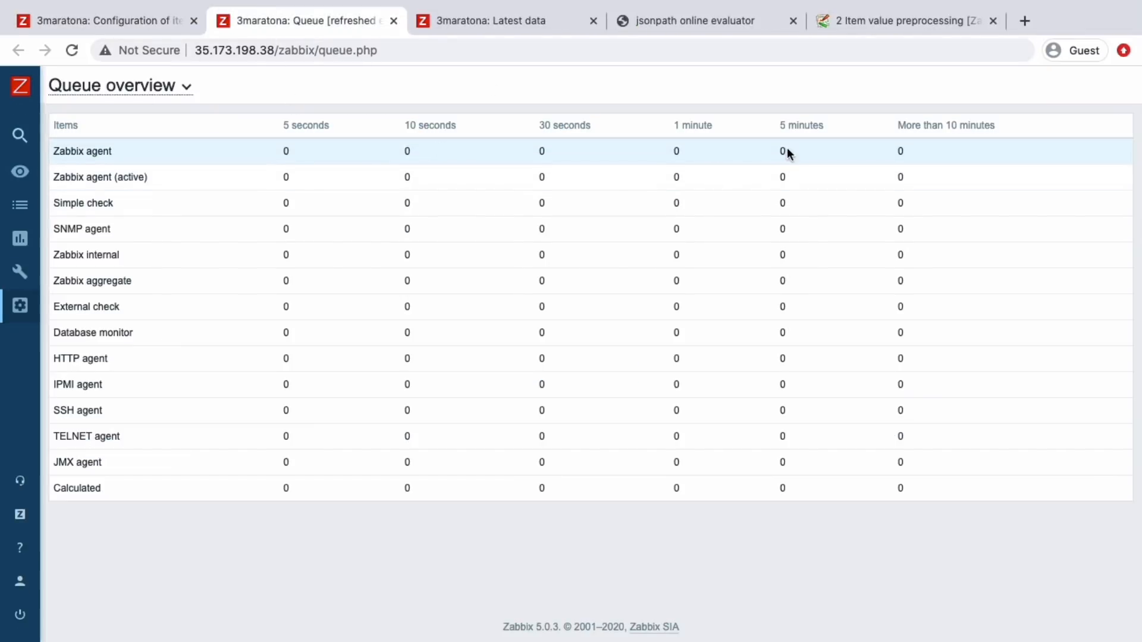
pyautogui.click(130, 22)
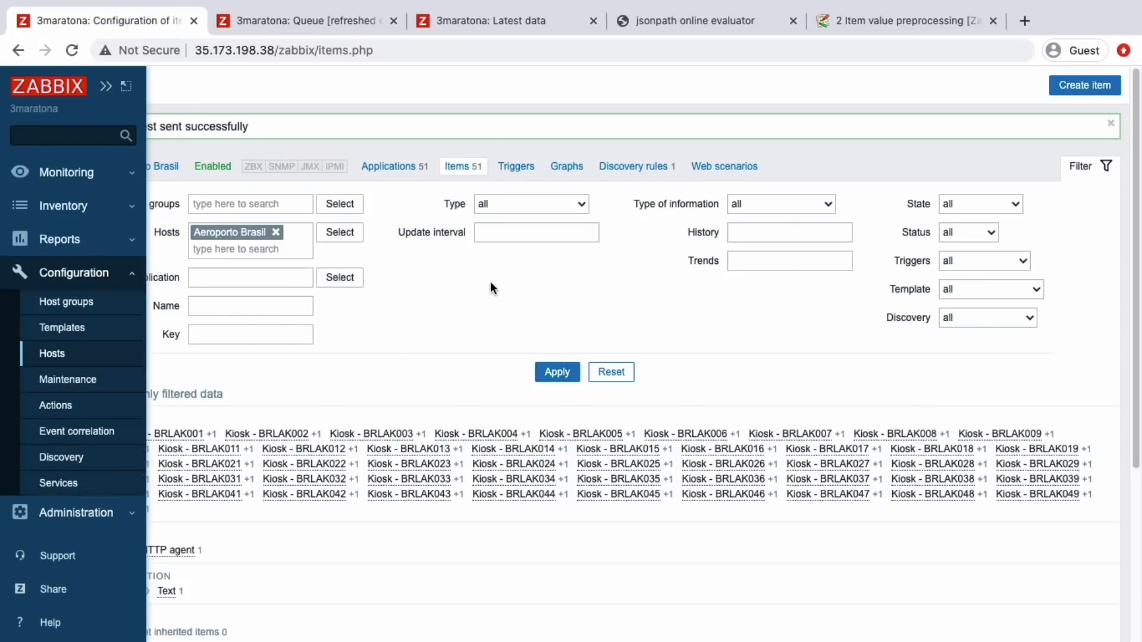
pyautogui.click(490, 36)
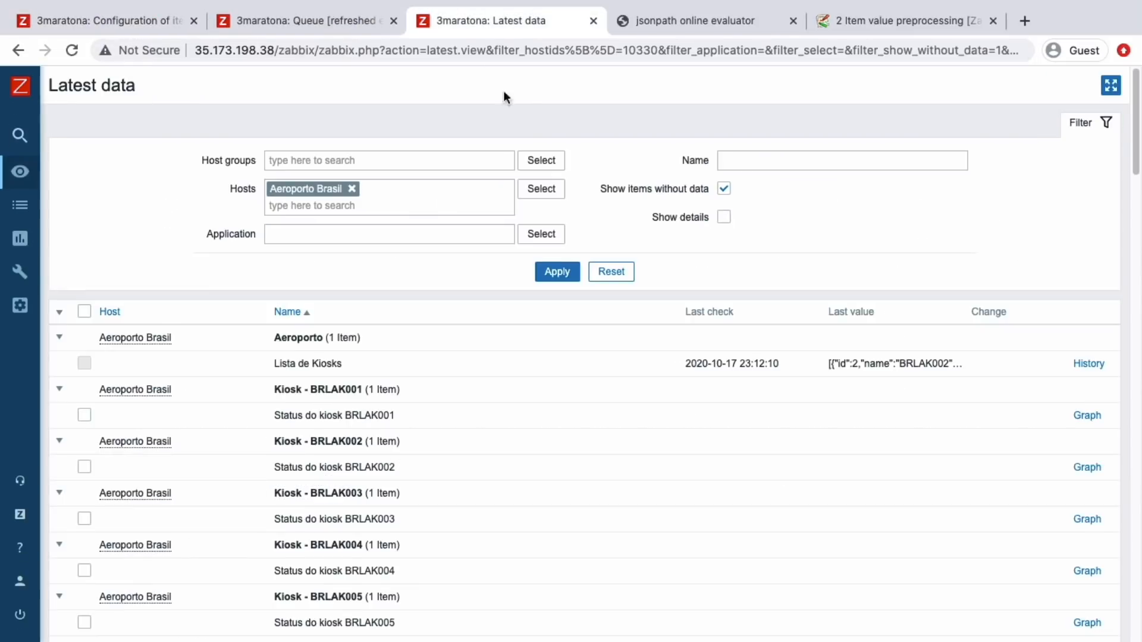
# Step: Reload the Aeroporto Brasil latest data, clear Show items without data, and examine the kiosk status items' last checks and values
pyautogui.click(548, 275)
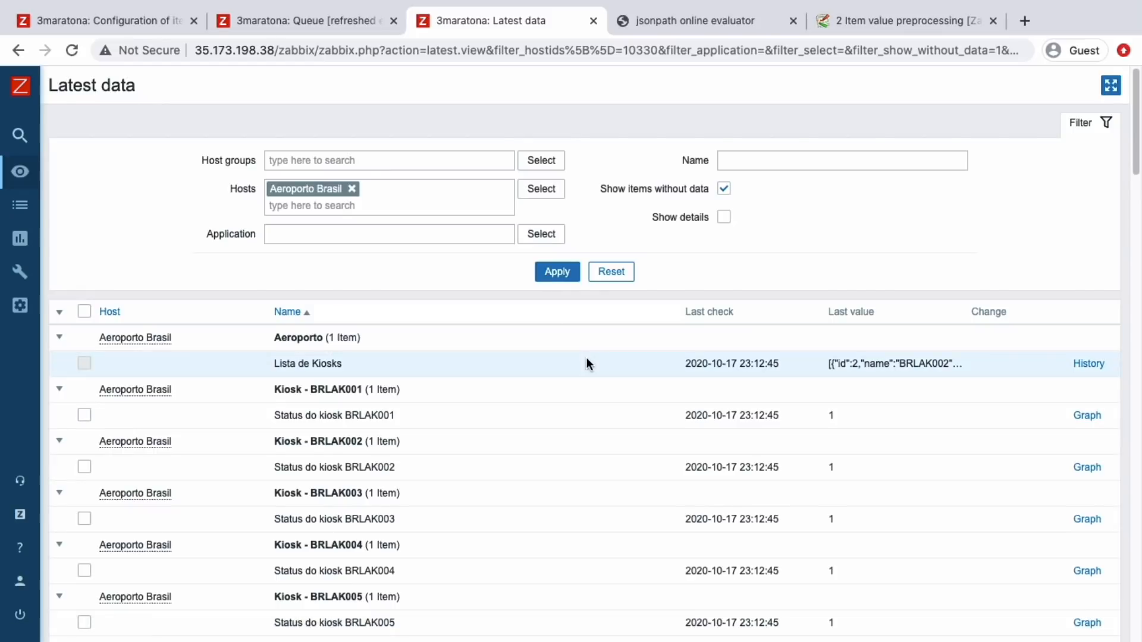
pyautogui.click(722, 189)
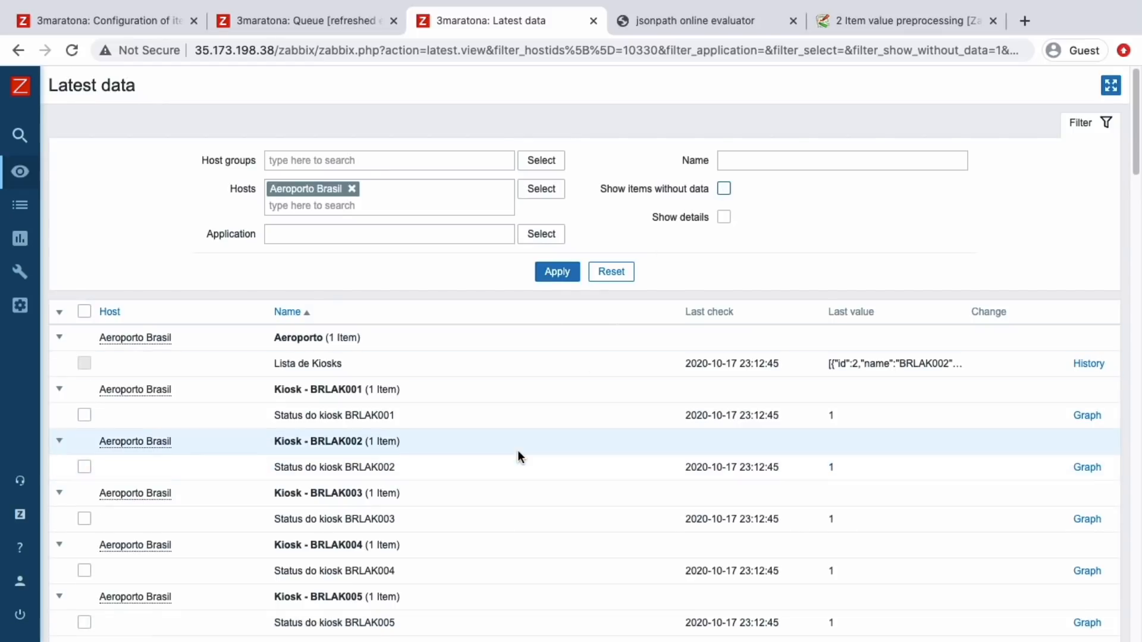
pyautogui.scroll(-2, 518, 452)
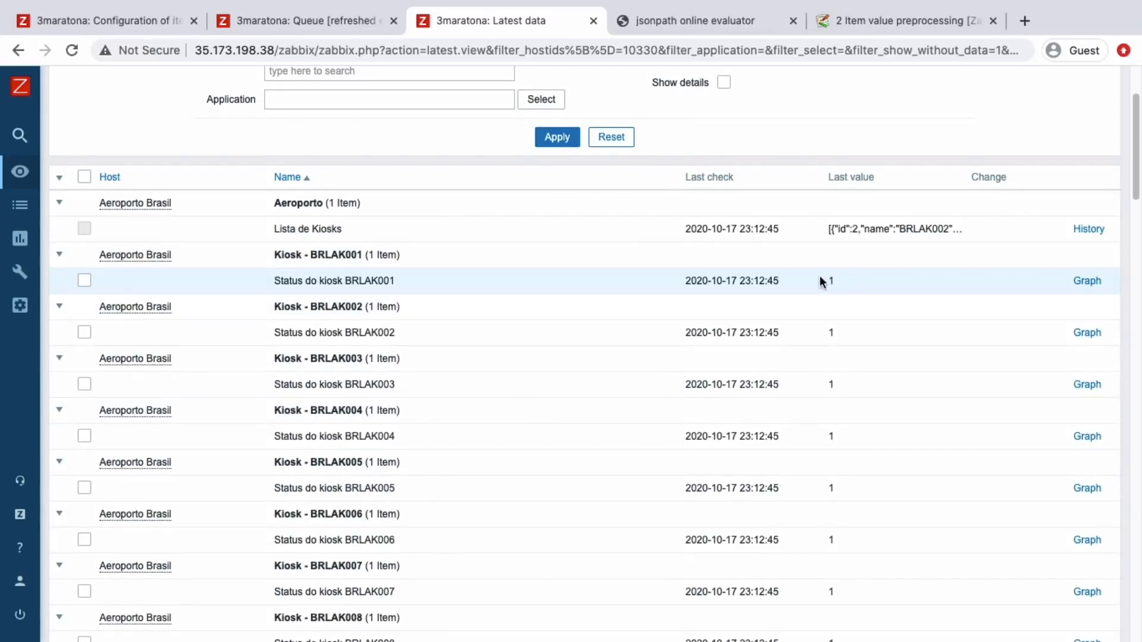
pyautogui.scroll(-7, 818, 451)
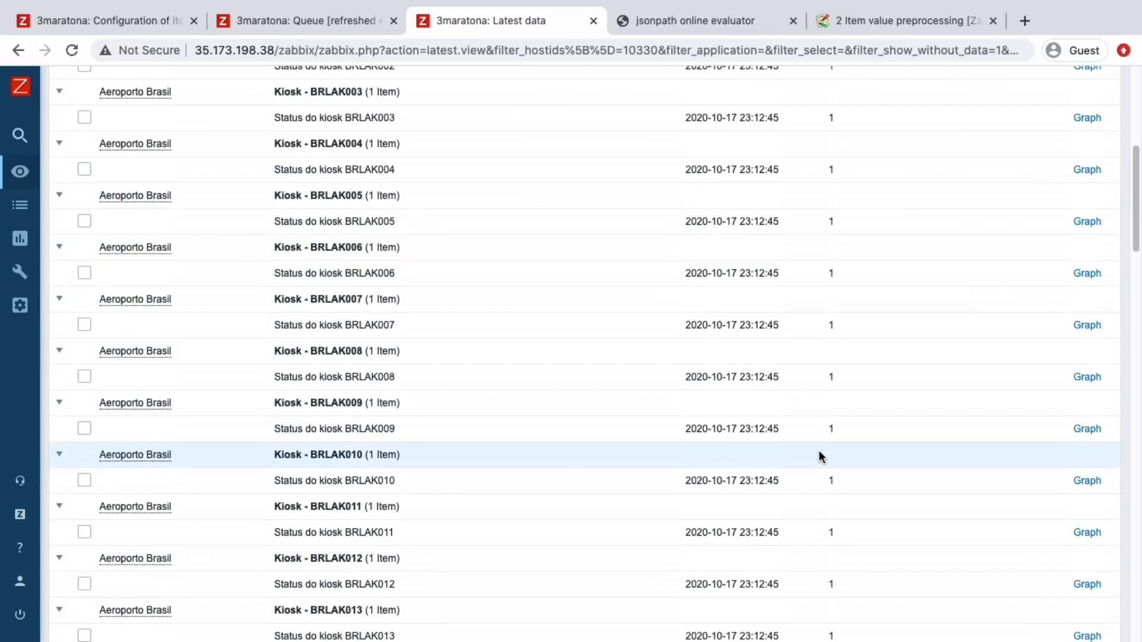
pyautogui.scroll(10, 641, 326)
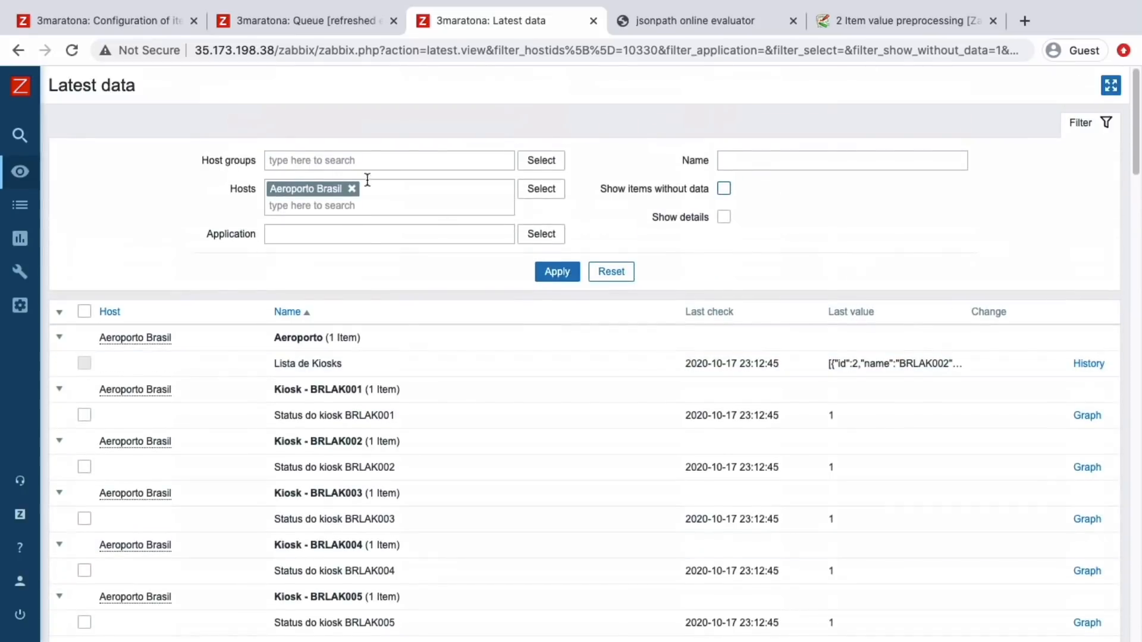
# Step: Start a new value map named Kiosk - Status JSON in the general administration settings, mapping value 1 to available
pyautogui.moveTo(6, 312)
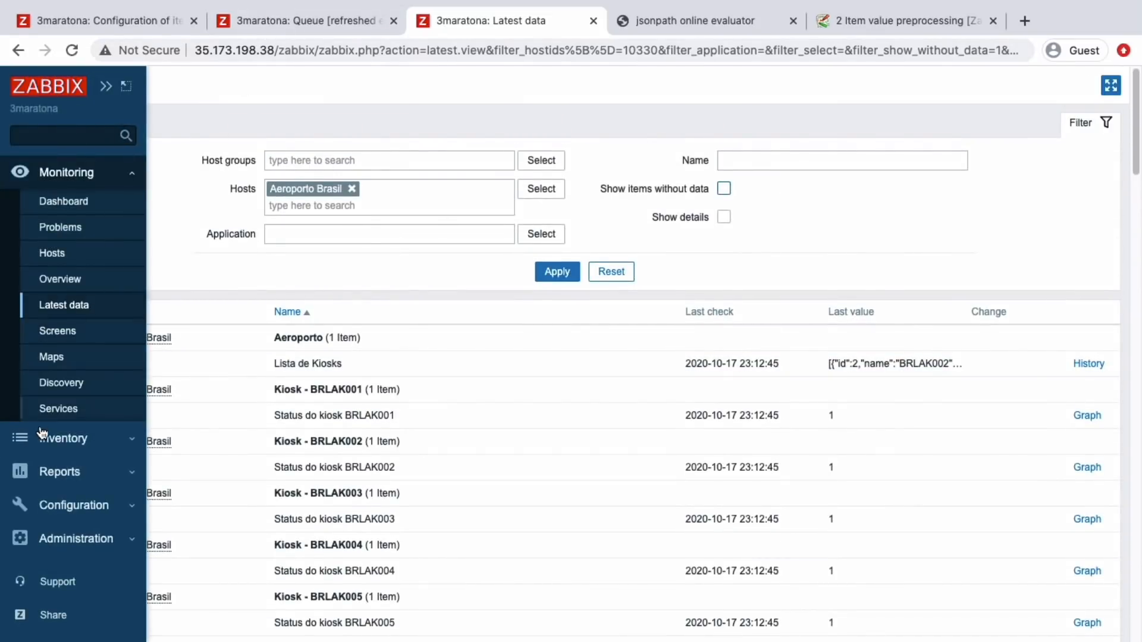
pyautogui.click(35, 506)
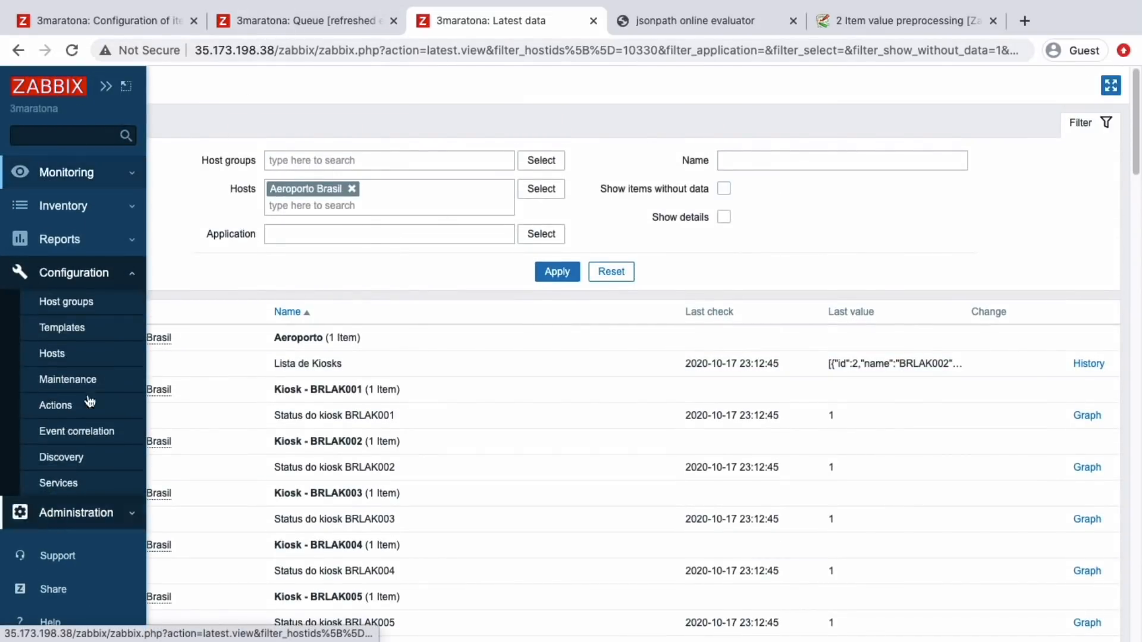
pyautogui.click(72, 512)
pyautogui.click(57, 337)
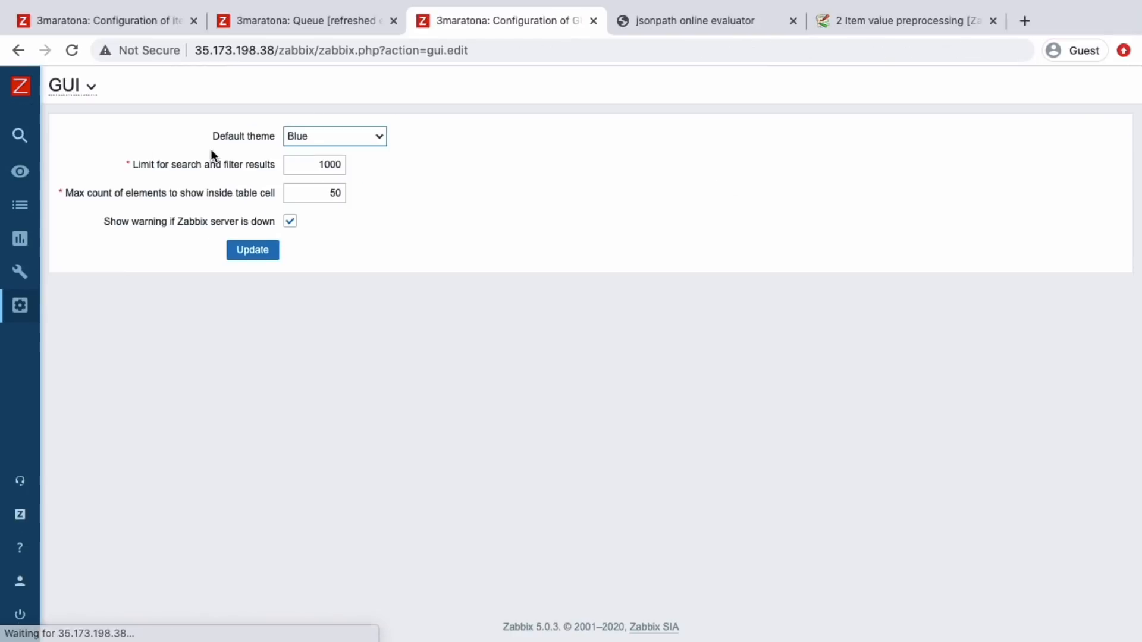
pyautogui.click(76, 89)
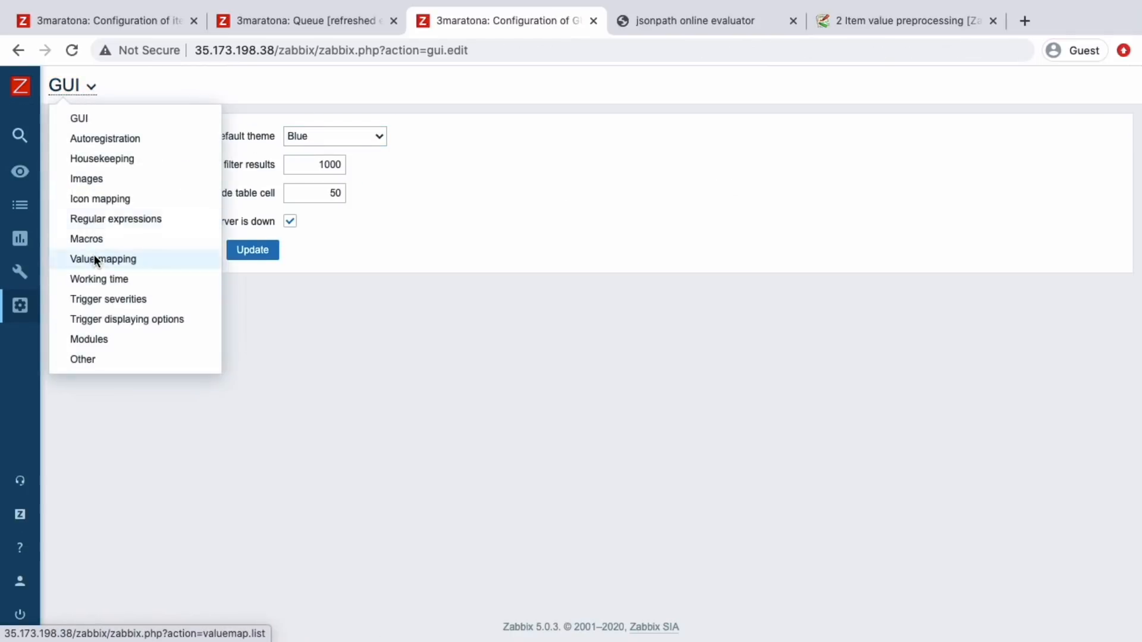
pyautogui.click(94, 257)
pyautogui.click(987, 85)
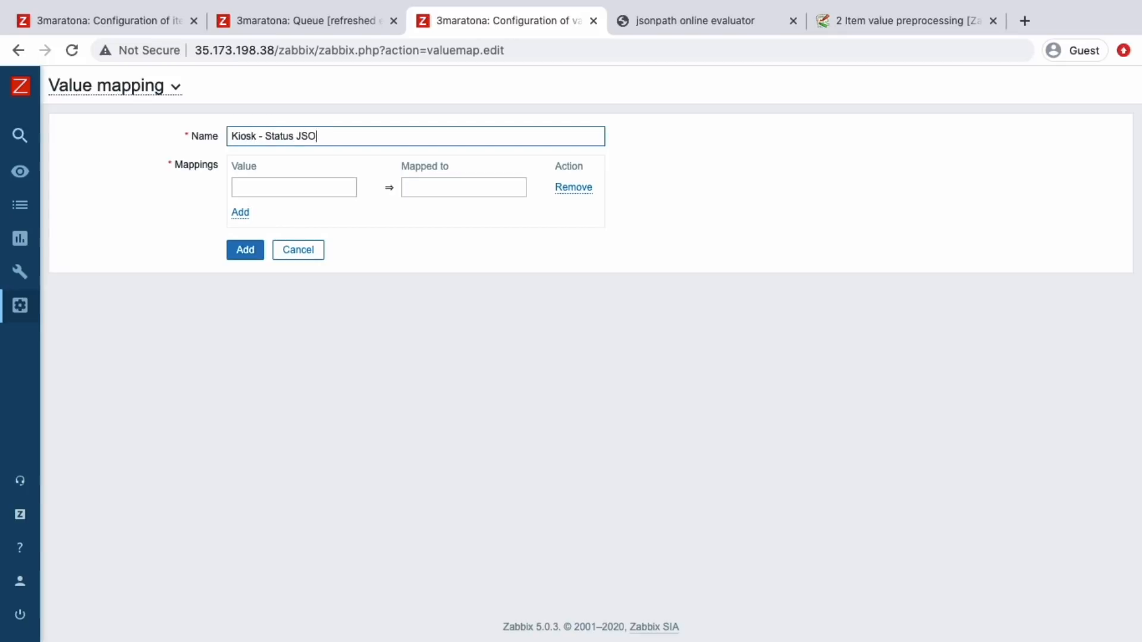
pyautogui.press('Tab')
pyautogui.press('Tab')
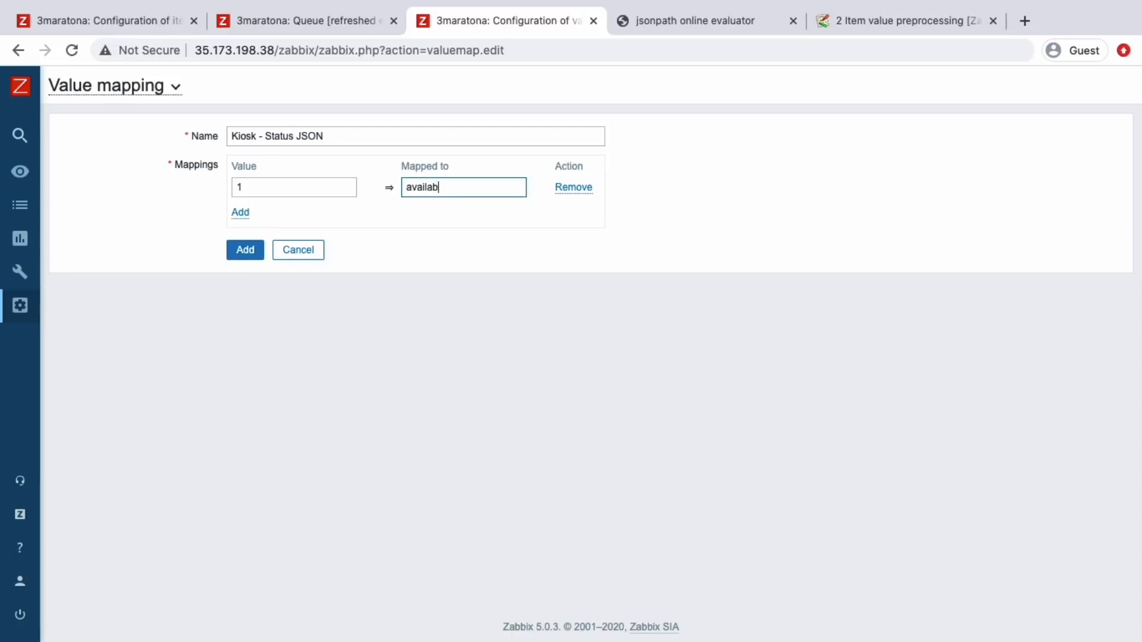
# Step: Add a second mapping of value 0 to unavailable and save the value map
pyautogui.click(241, 213)
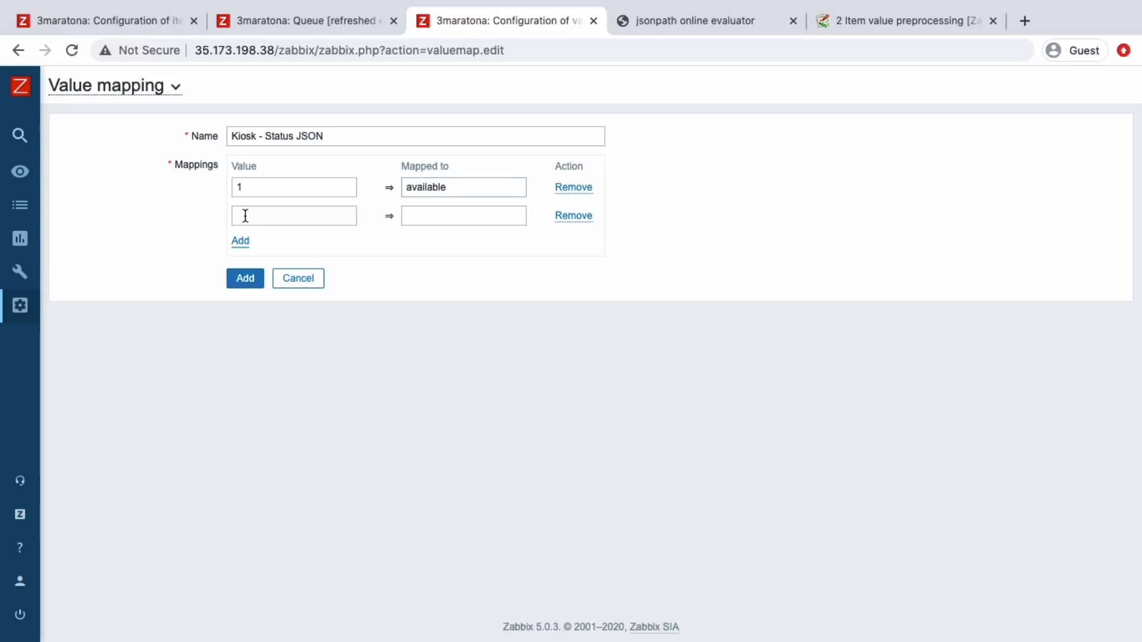
pyautogui.click(437, 215)
pyautogui.write('unavaible')
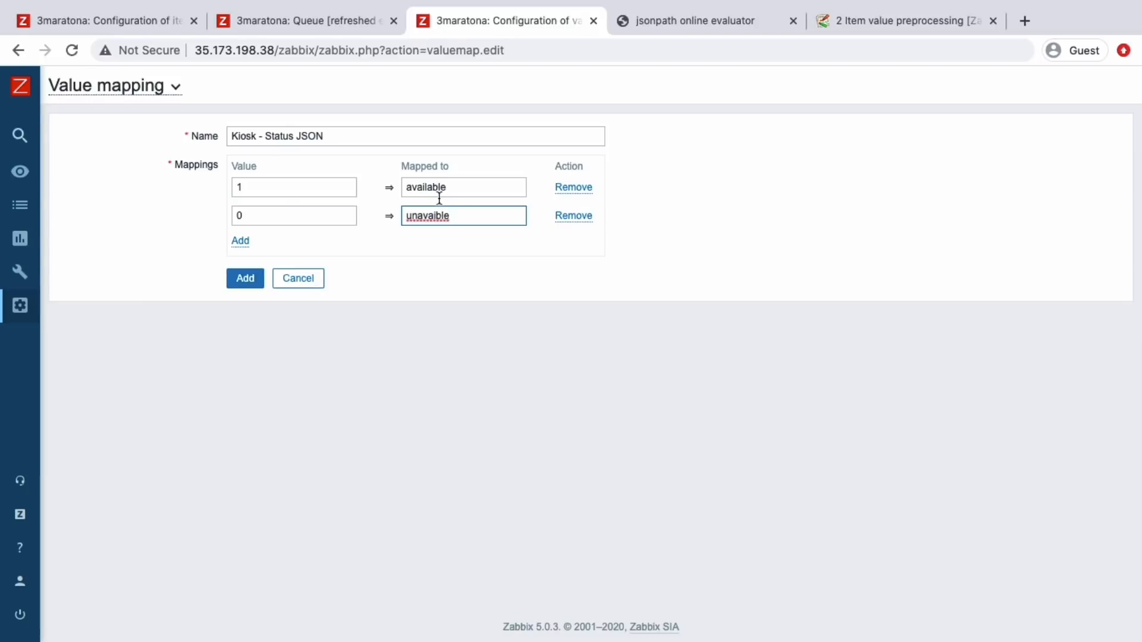
pyautogui.rightClick(425, 218)
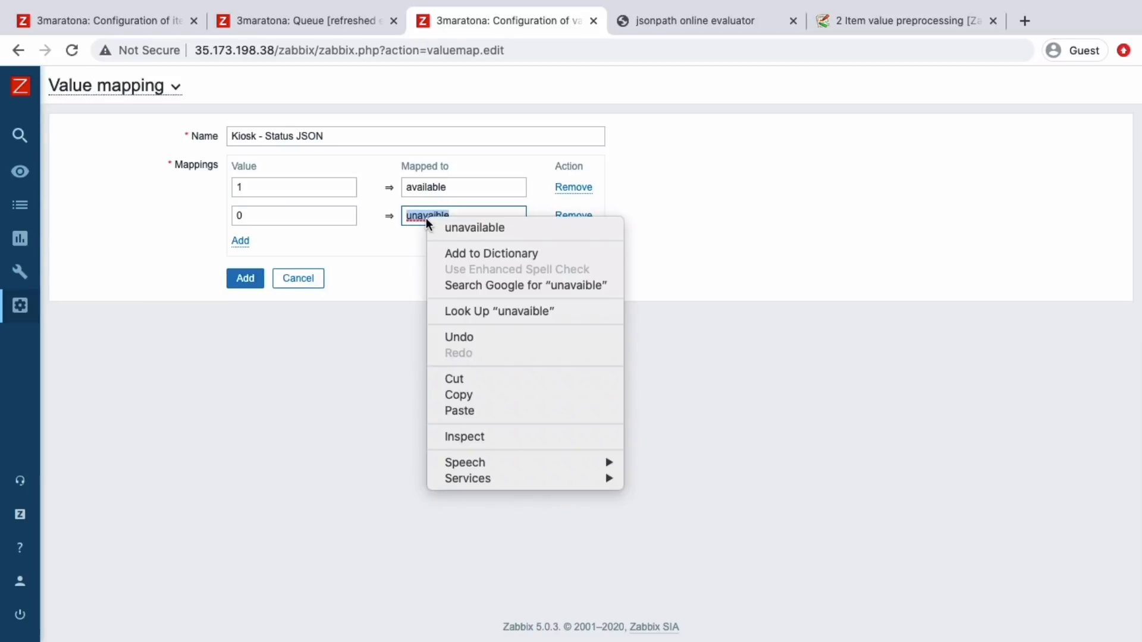
pyautogui.click(431, 227)
pyautogui.click(423, 234)
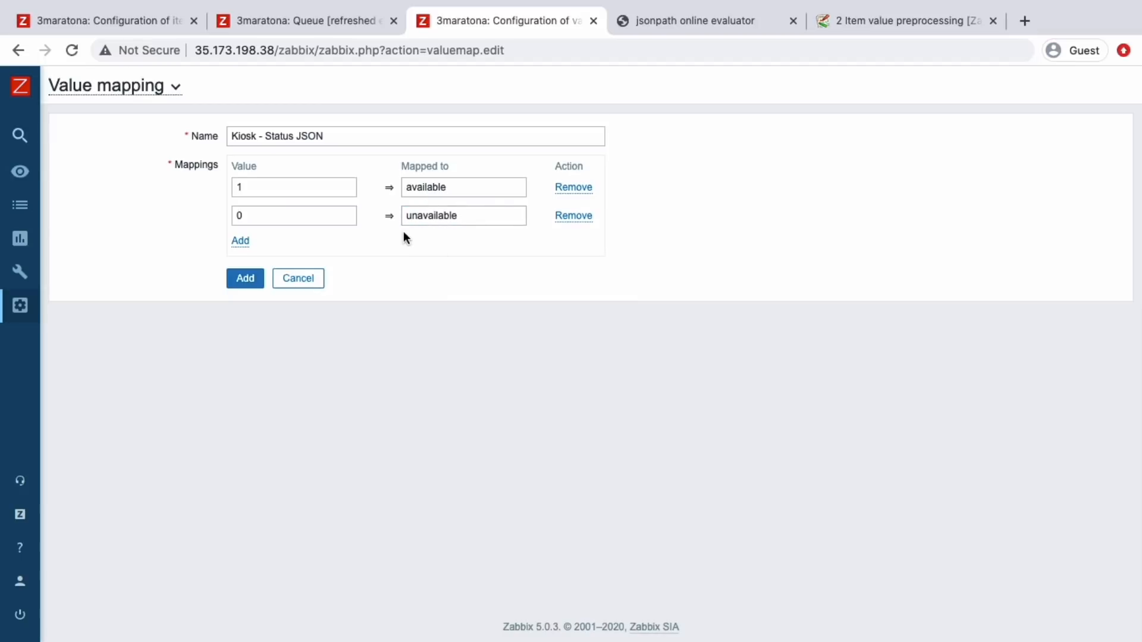
pyautogui.click(254, 281)
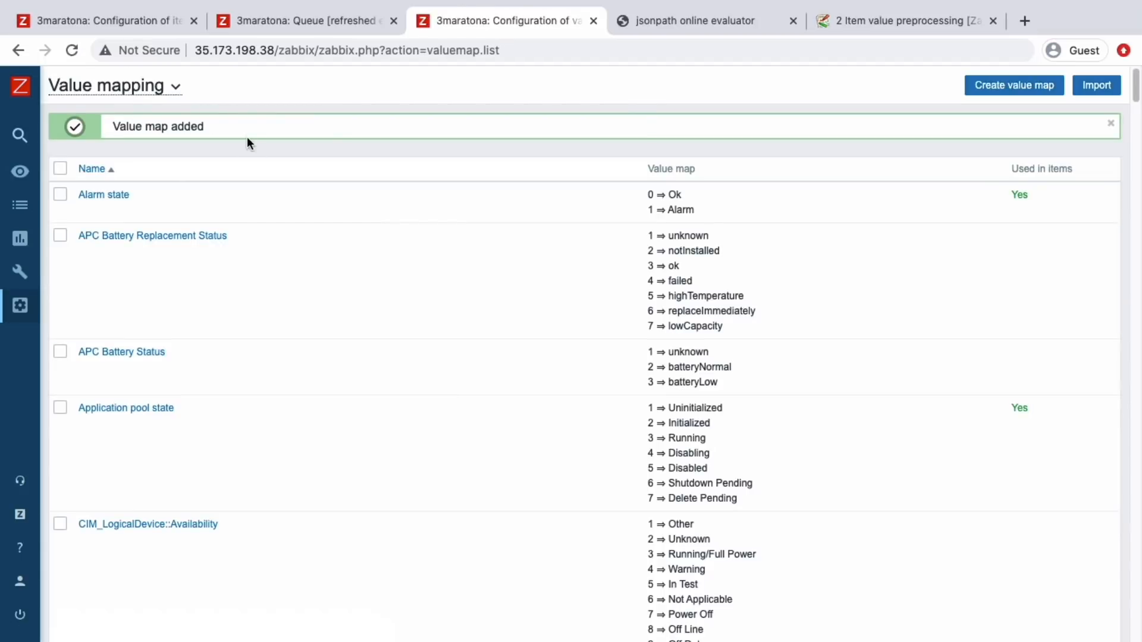
# Step: Open the item prototype Status do kiosk {#NAME} from the Discovery Kiosks rule of Template 3MTZ - API
pyautogui.click(143, 23)
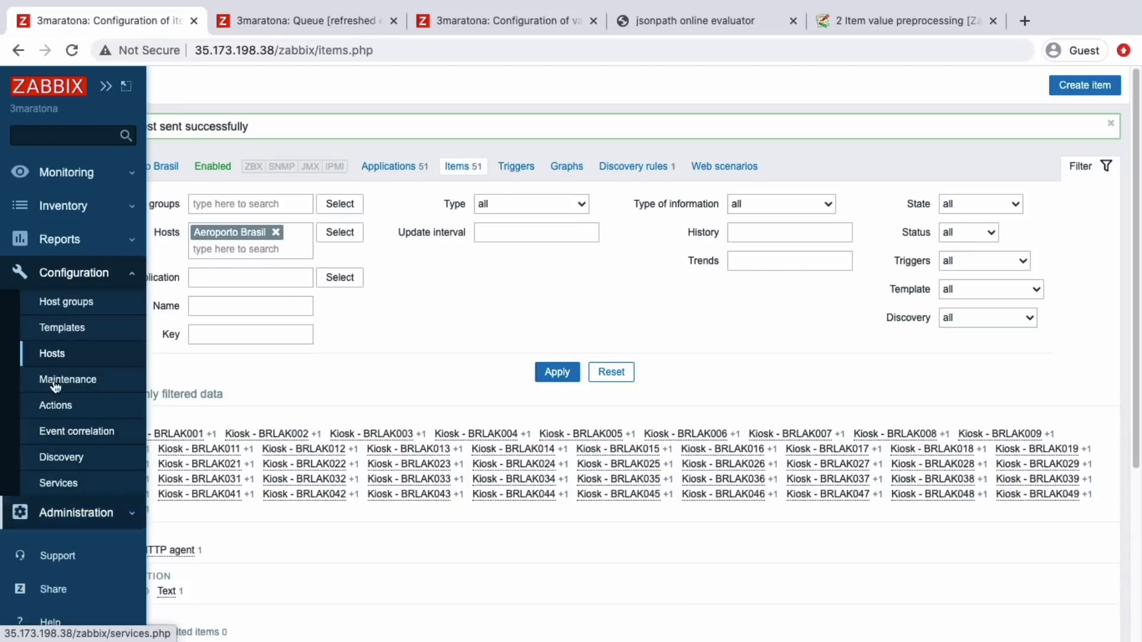
pyautogui.click(49, 324)
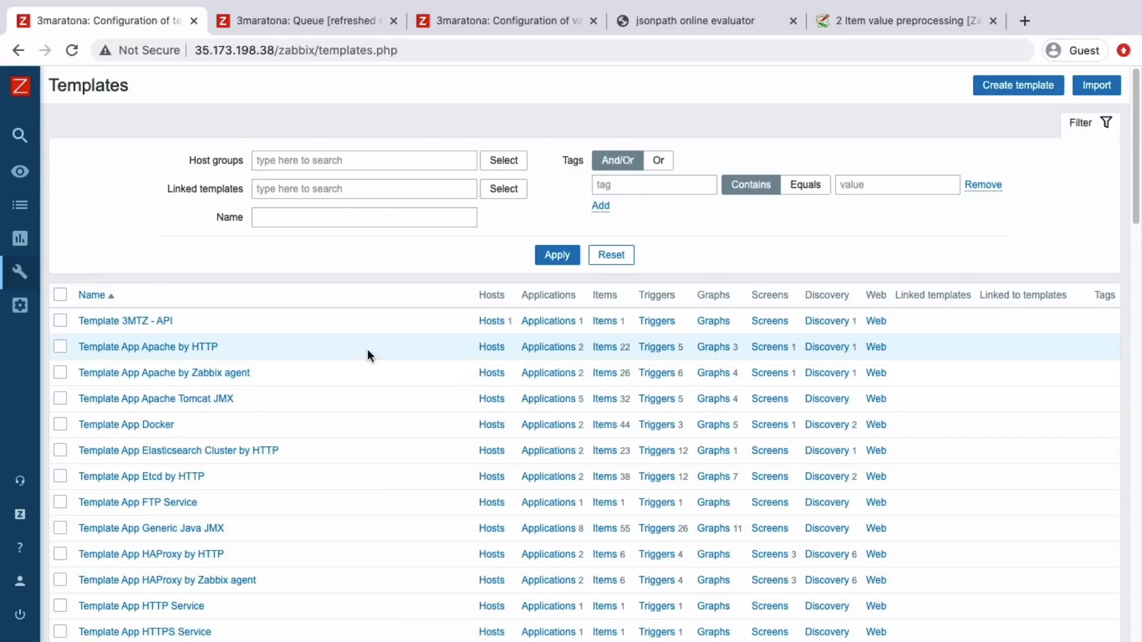
pyautogui.click(824, 321)
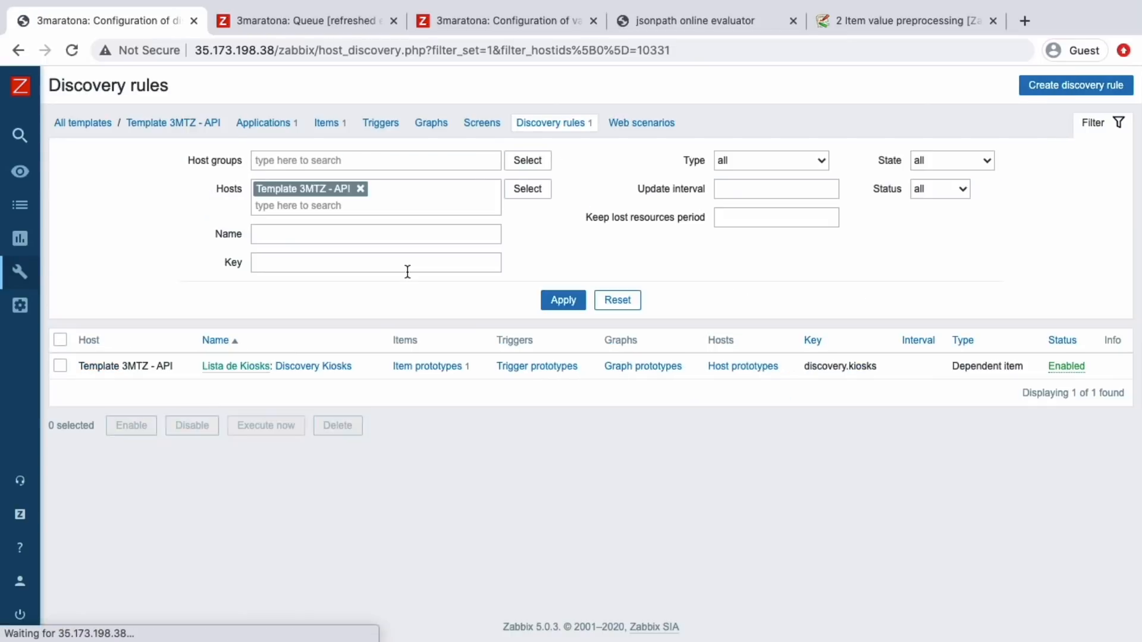
pyautogui.click(419, 374)
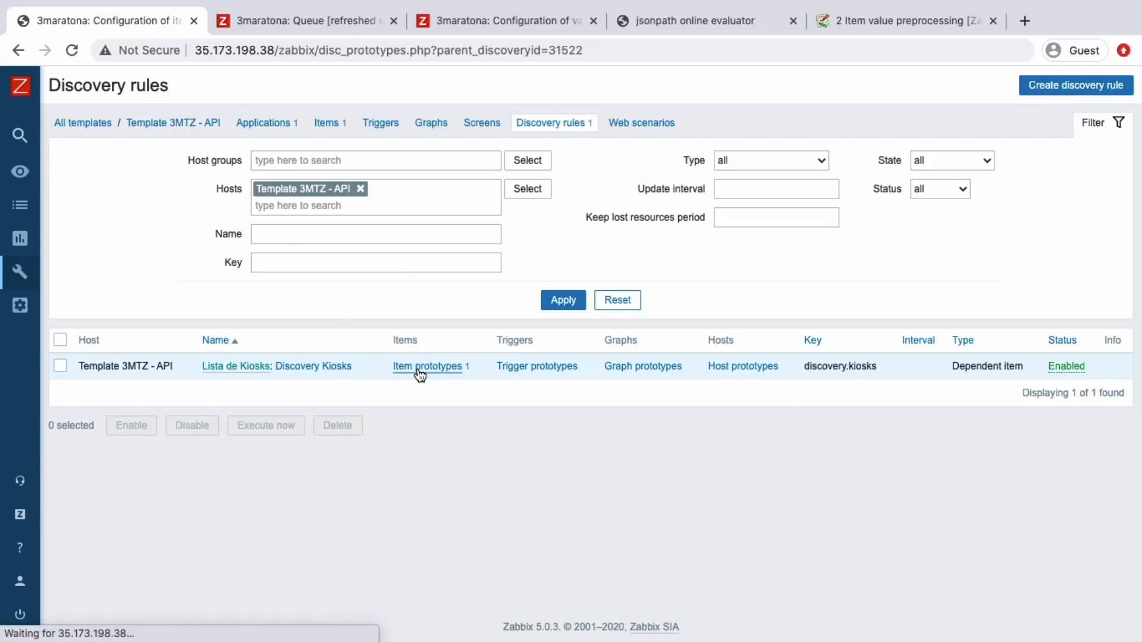
pyautogui.click(257, 178)
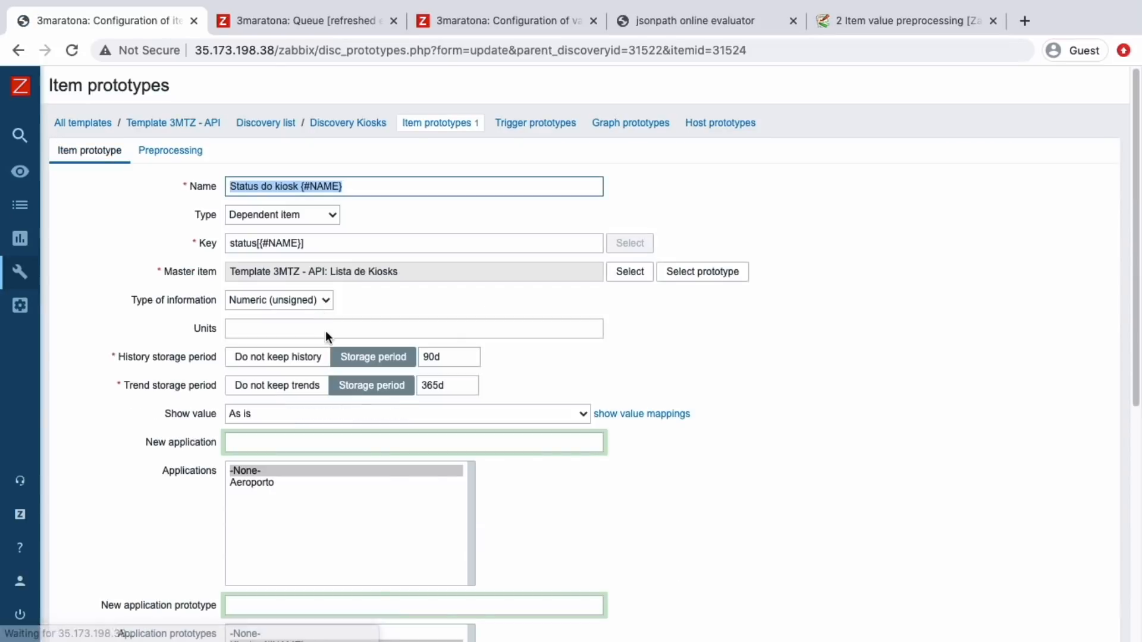
# Step: Set the item prototype's Show value to the Kiosk - Status JSON value map and update the prototype
pyautogui.scroll(-3, 345, 400)
pyautogui.scroll(2, 345, 400)
pyautogui.scroll(1, 345, 405)
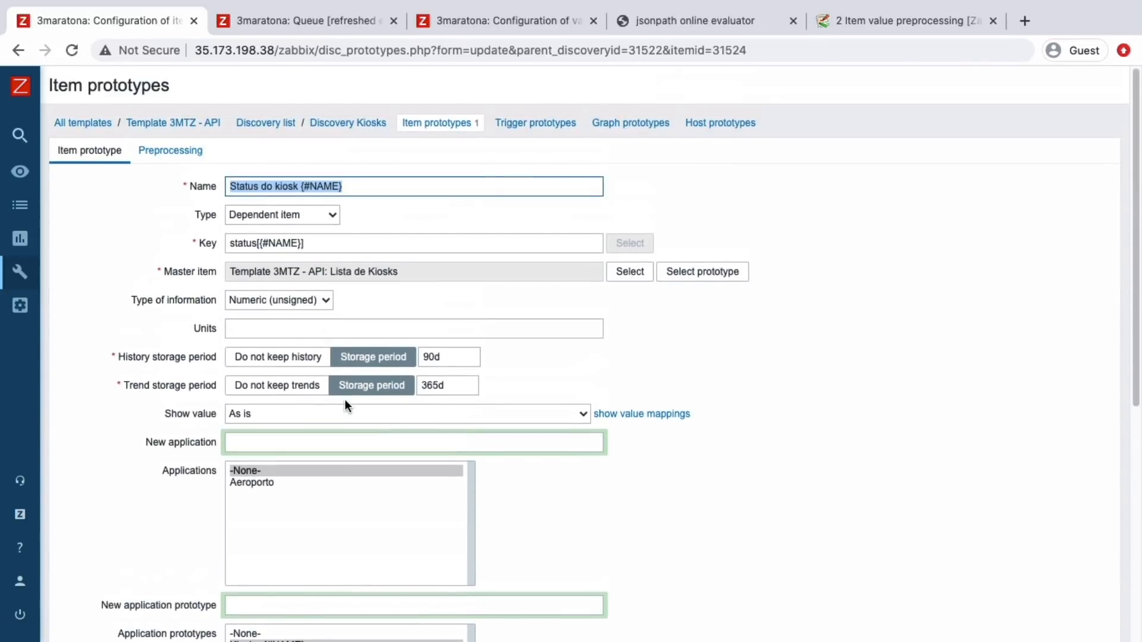
pyautogui.scroll(-6, 344, 423)
pyautogui.scroll(2, 346, 423)
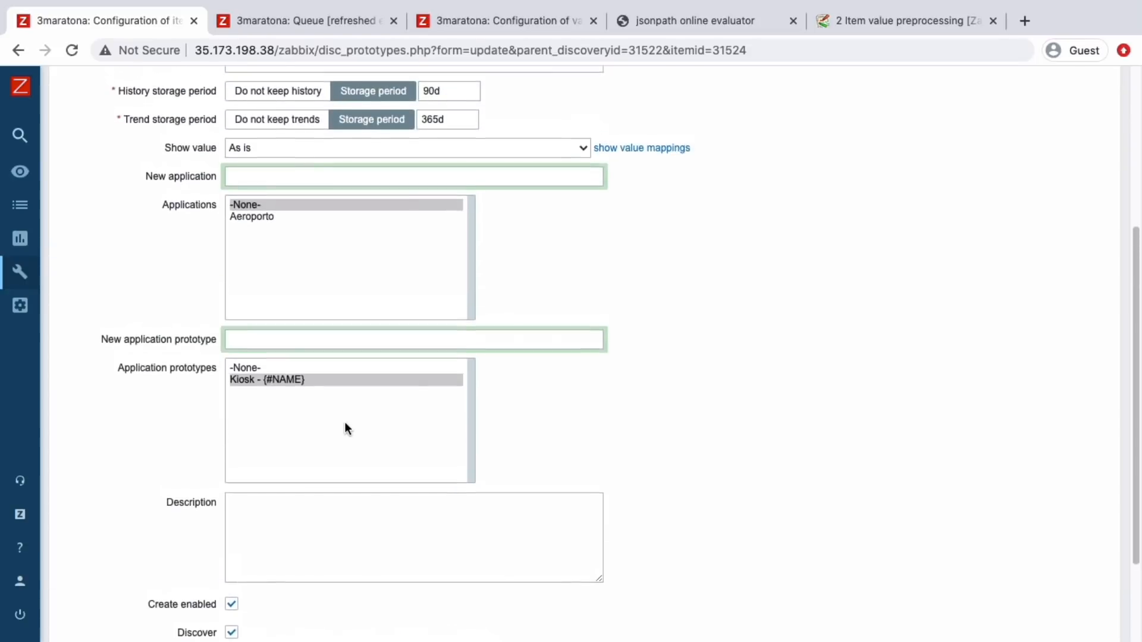
pyautogui.click(288, 169)
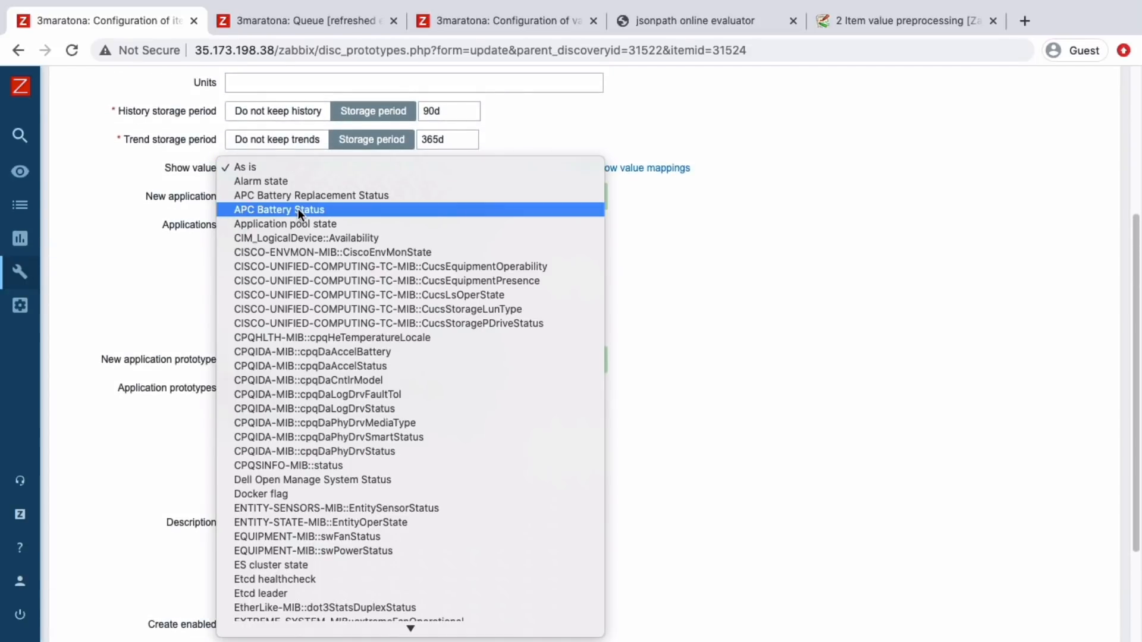
pyautogui.press('k')
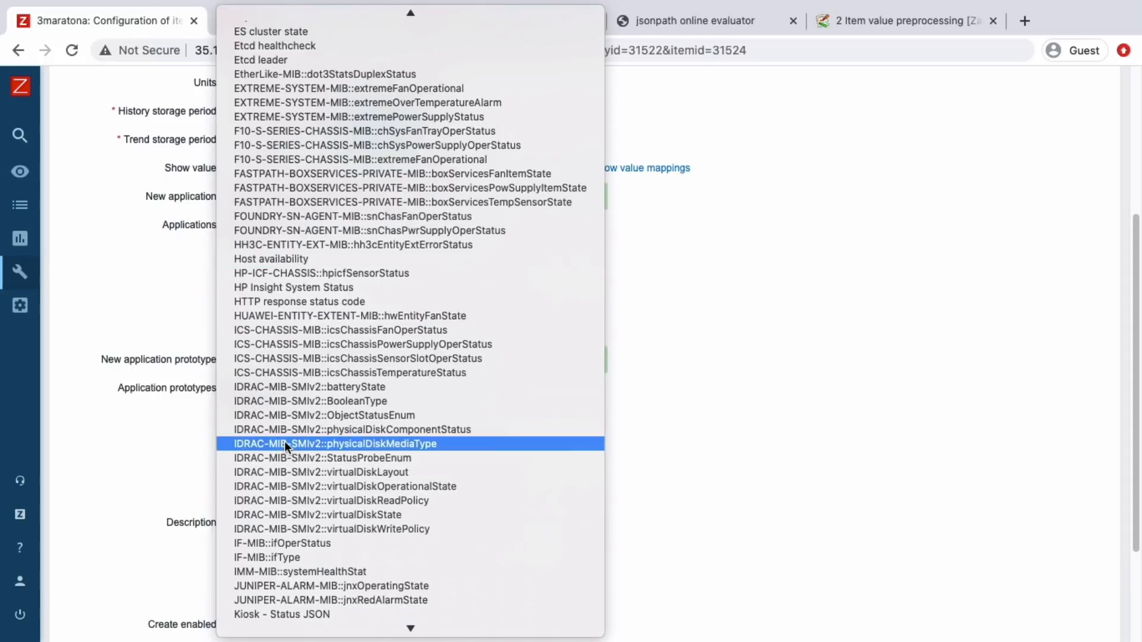
pyautogui.click(263, 612)
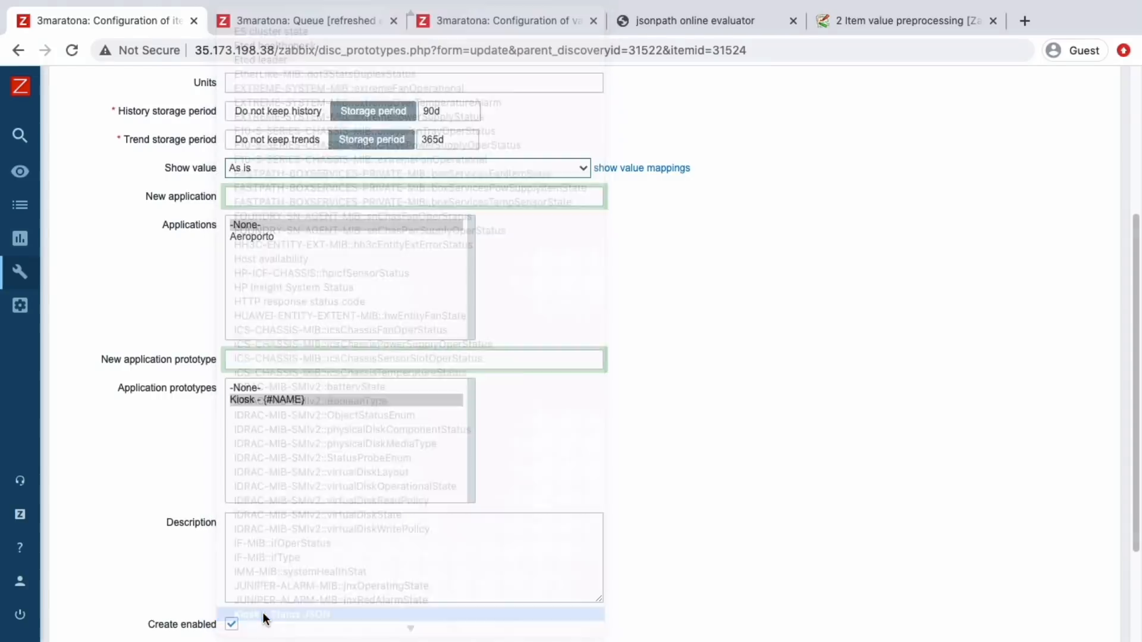
pyautogui.scroll(-5, 230, 481)
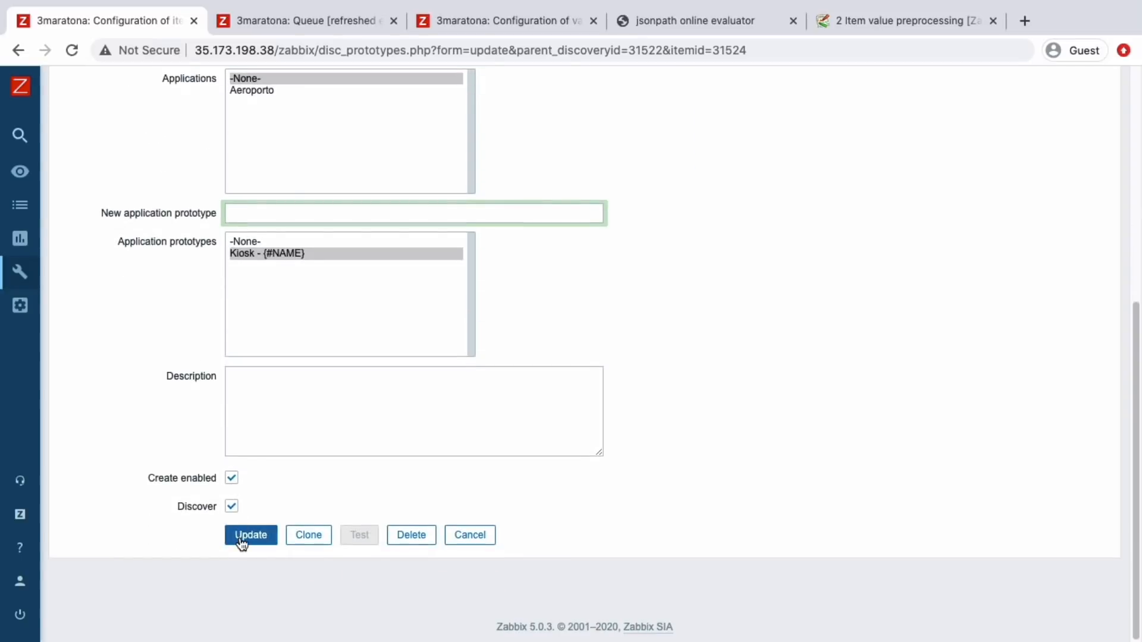
pyautogui.click(241, 538)
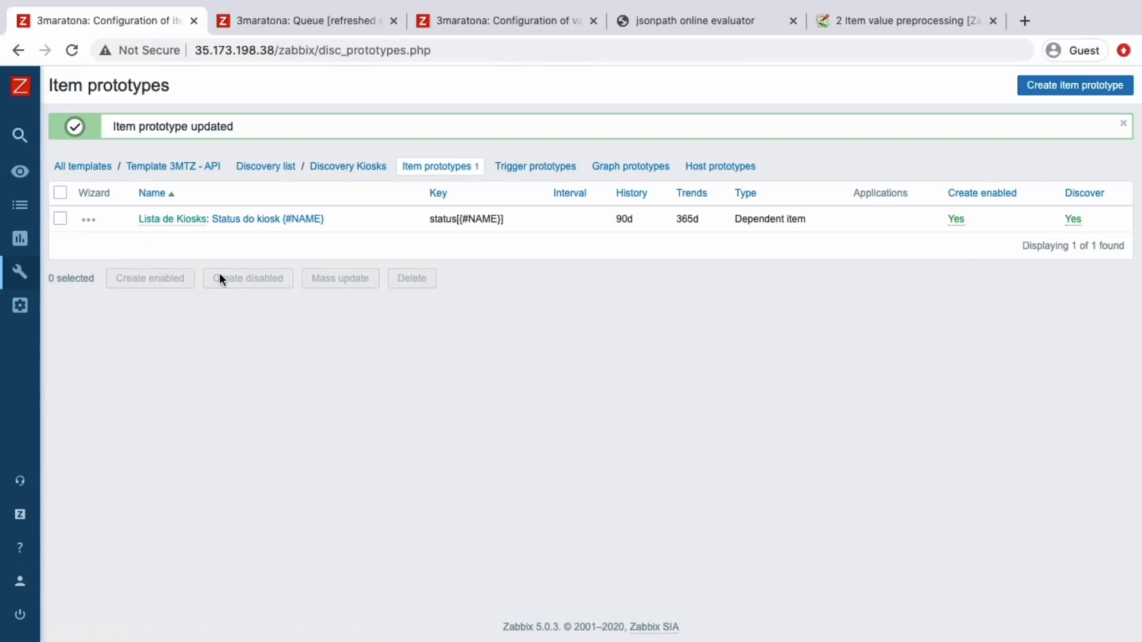
# Step: Switch to the server terminal, rerun zabbix_server -R config_cache_reload, and return to Zabbix in the browser
pyautogui.hotkey('ctrl', 'Right')
pyautogui.hotkey('ctrl', 'Right')
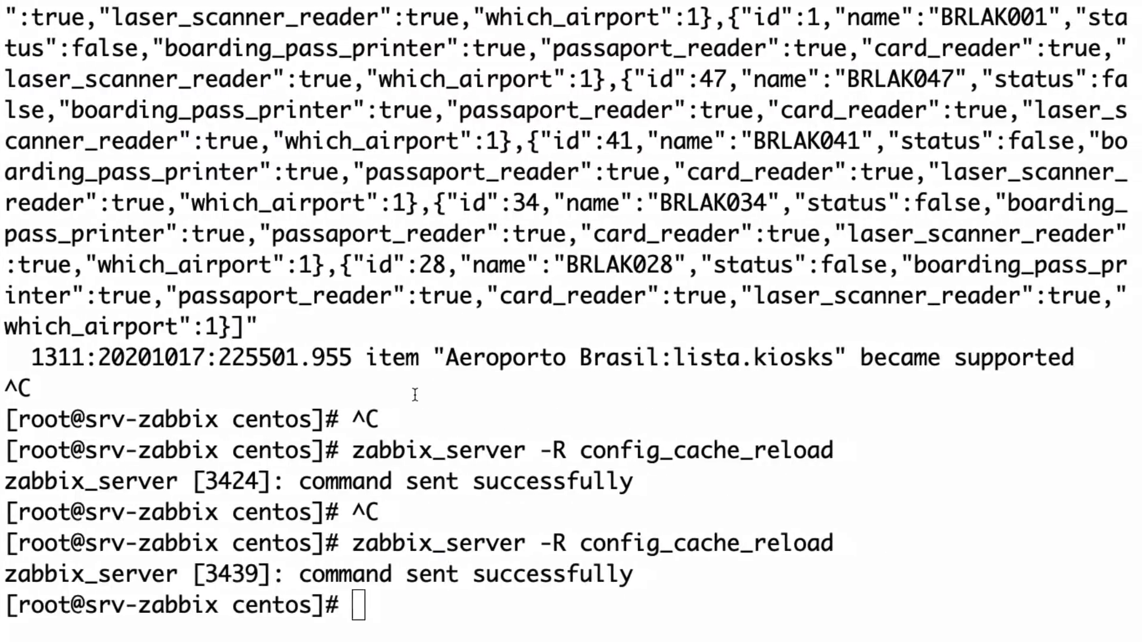
pyautogui.press('Up')
pyautogui.press('Return')
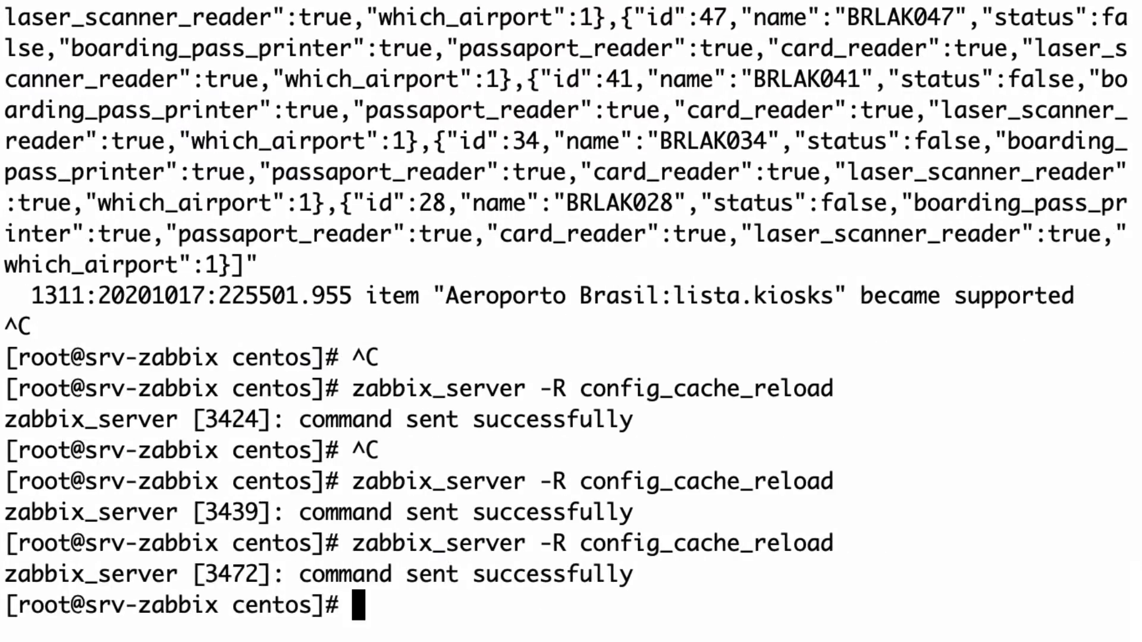
pyautogui.hotkey('ctrl', 'Left')
pyautogui.hotkey('ctrl', 'Left')
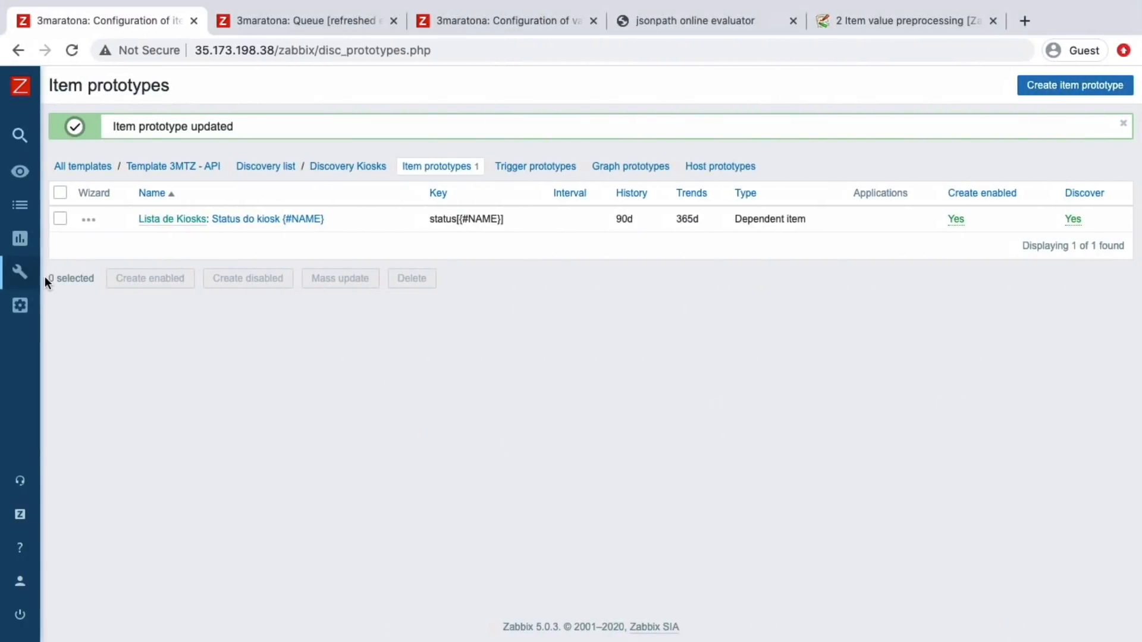
# Step: Filter the Aeroporto Brasil host's items to the Aeroporto application and execute the Lista de Kiosks item immediately
pyautogui.moveTo(41, 333)
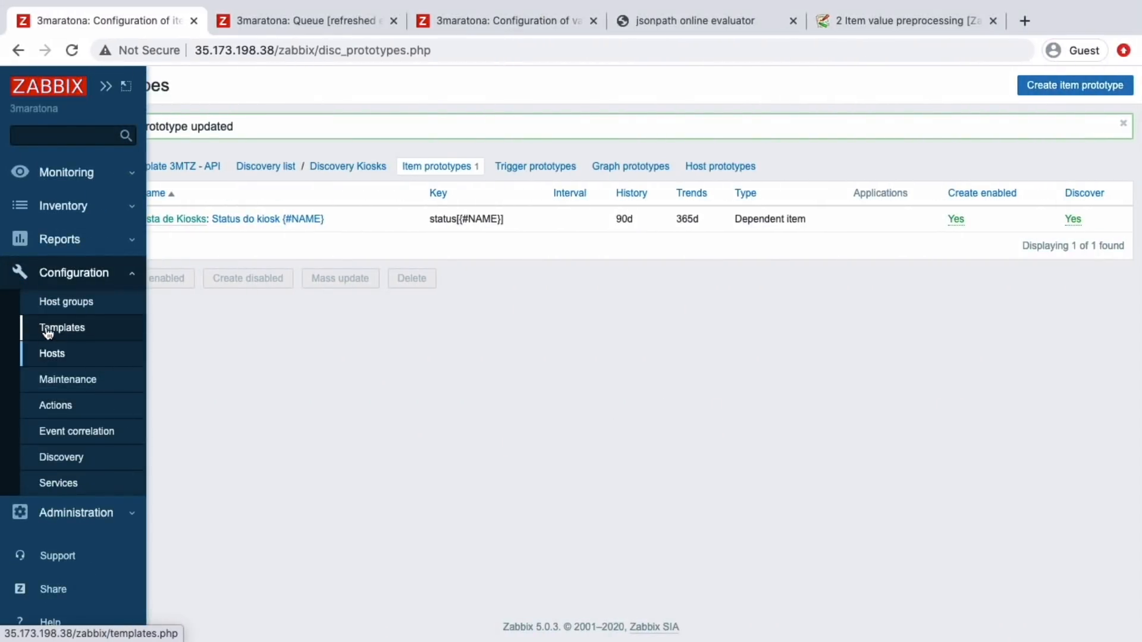
pyautogui.click(55, 355)
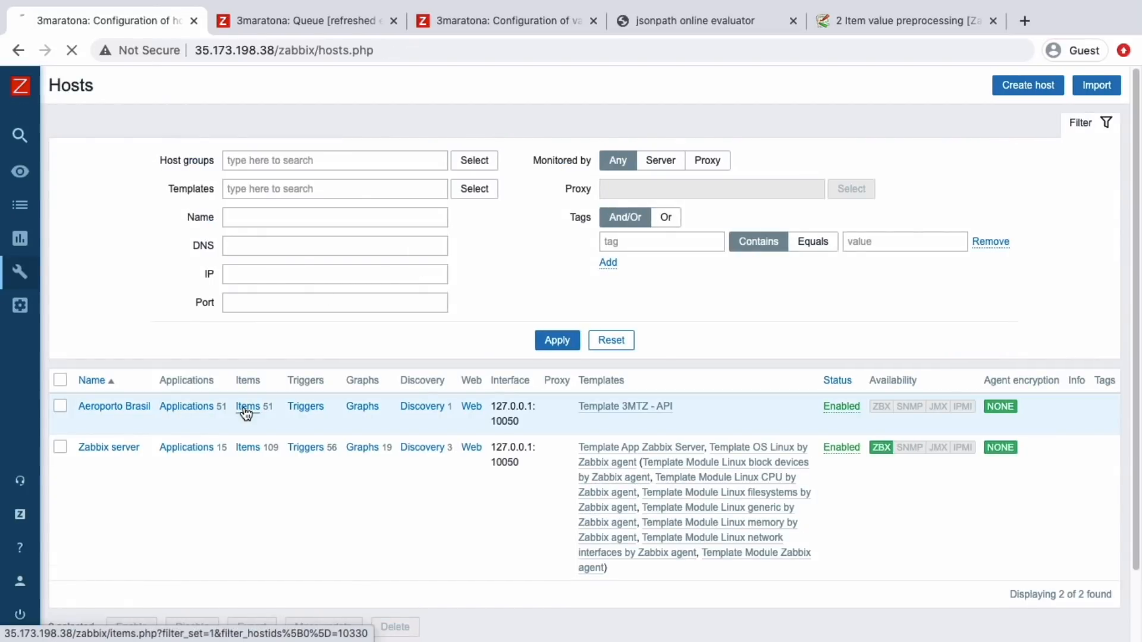
pyautogui.click(247, 409)
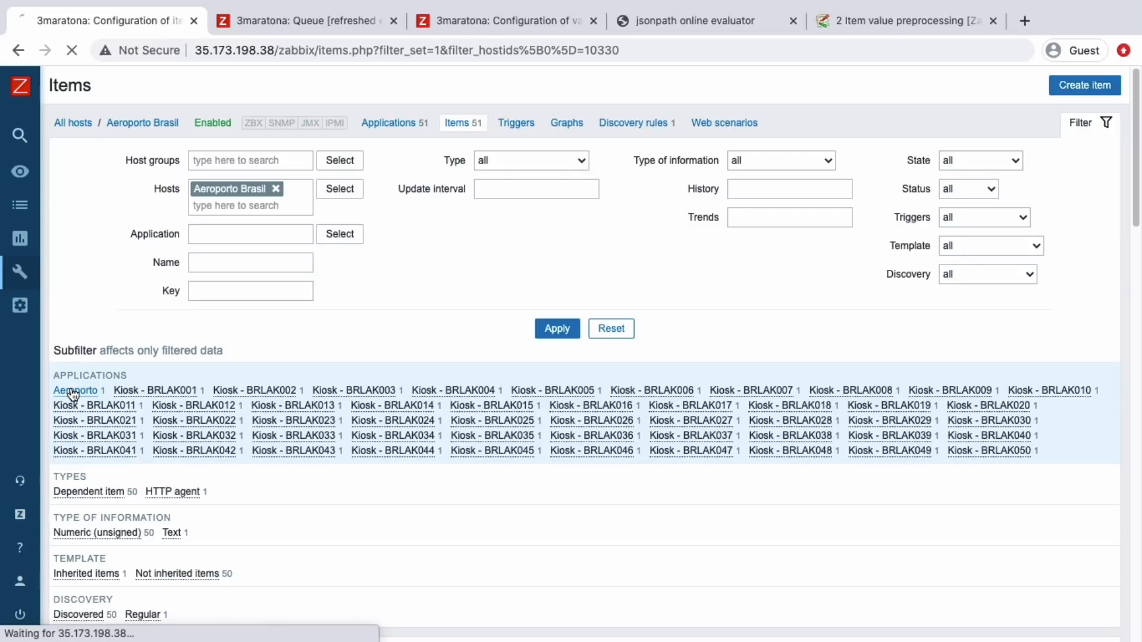
pyautogui.click(72, 392)
pyautogui.scroll(-3, 71, 512)
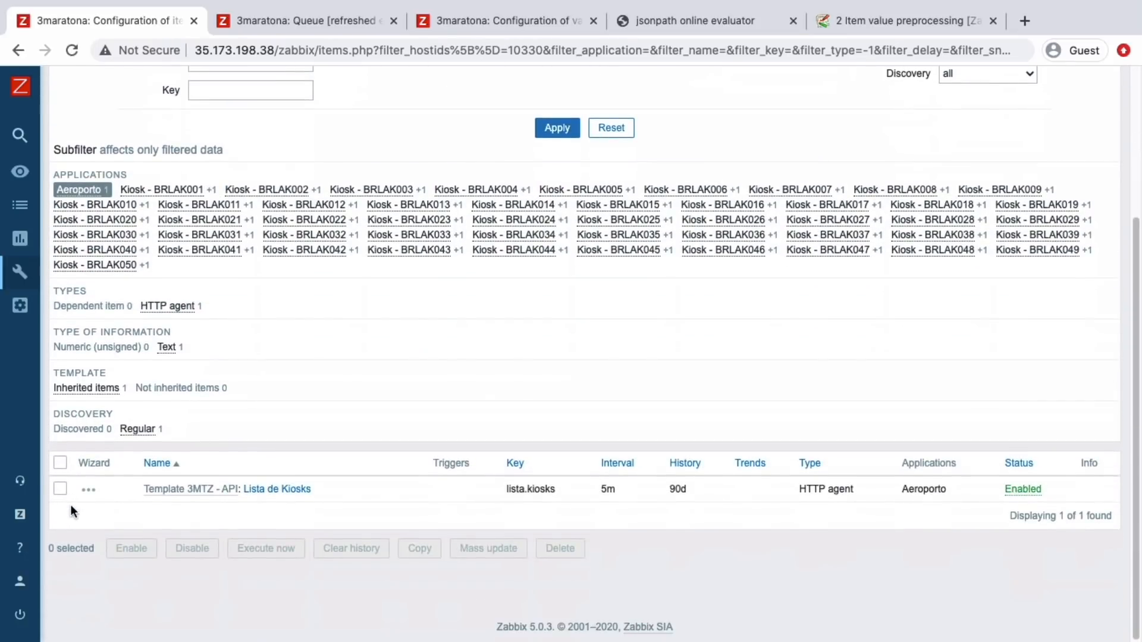
pyautogui.click(60, 488)
pyautogui.click(270, 549)
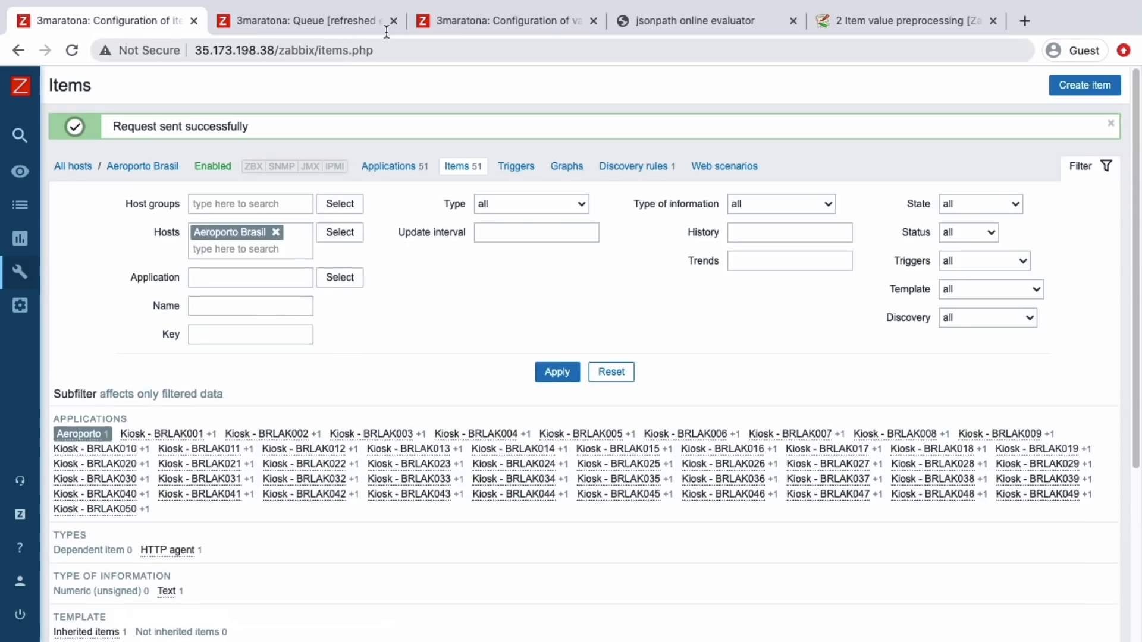
# Step: Close the value mapping page and replace the queue overview with the Latest data view
pyautogui.click(444, 18)
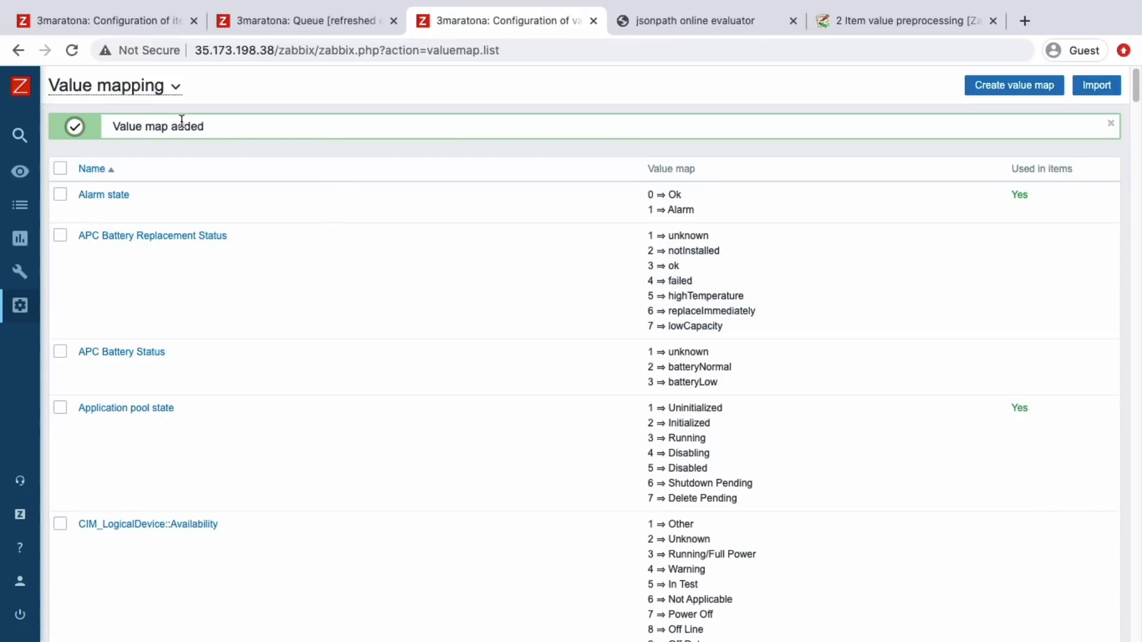
pyautogui.click(587, 19)
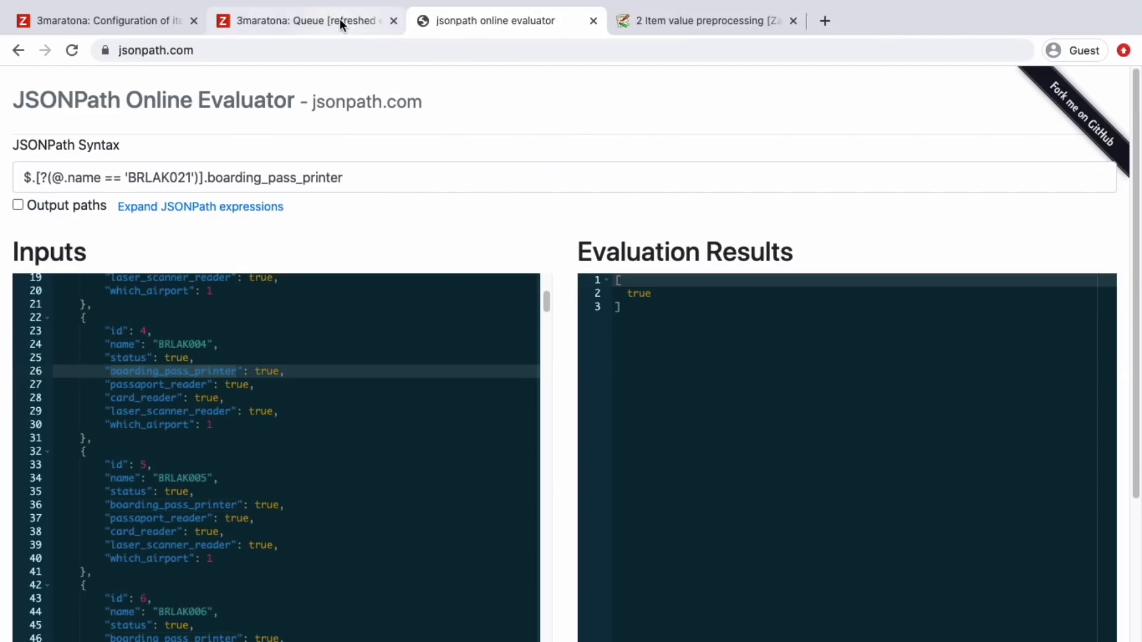
pyautogui.click(340, 19)
pyautogui.moveTo(71, 135)
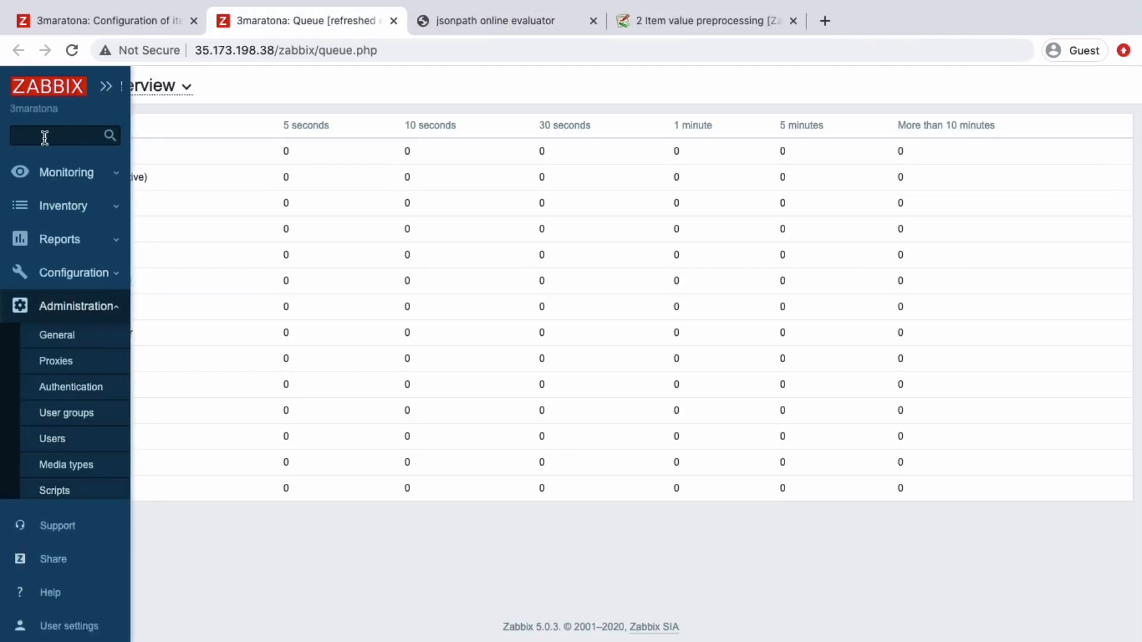
pyautogui.click(65, 172)
pyautogui.click(64, 305)
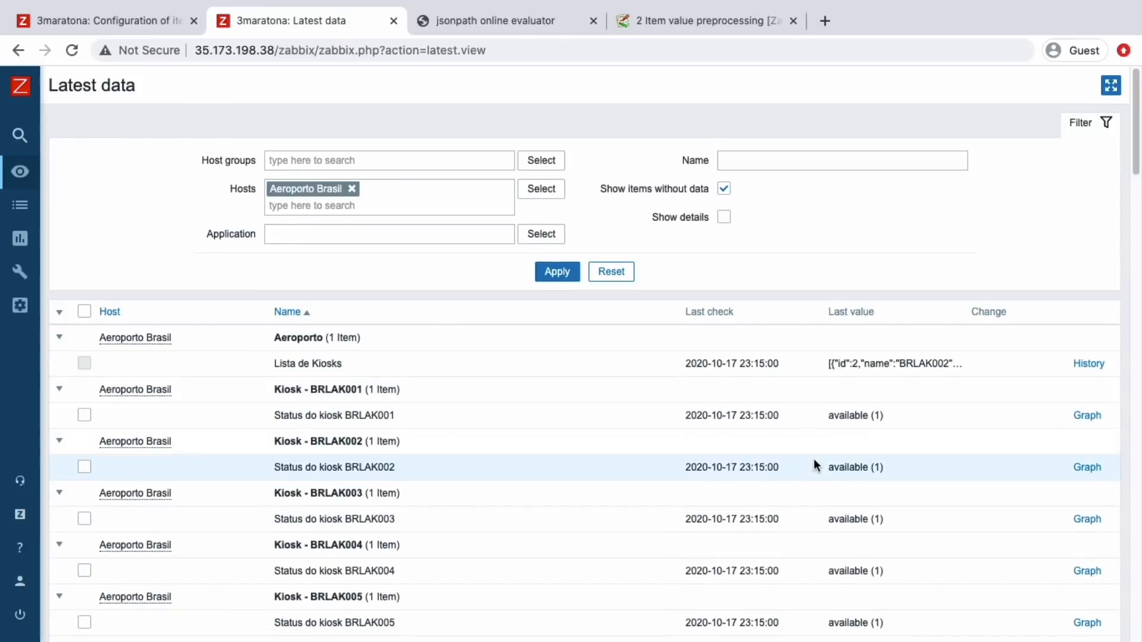
# Step: Review the last values of the kiosk status items on both pages of Latest data, ending on page 1
pyautogui.scroll(-3, 814, 467)
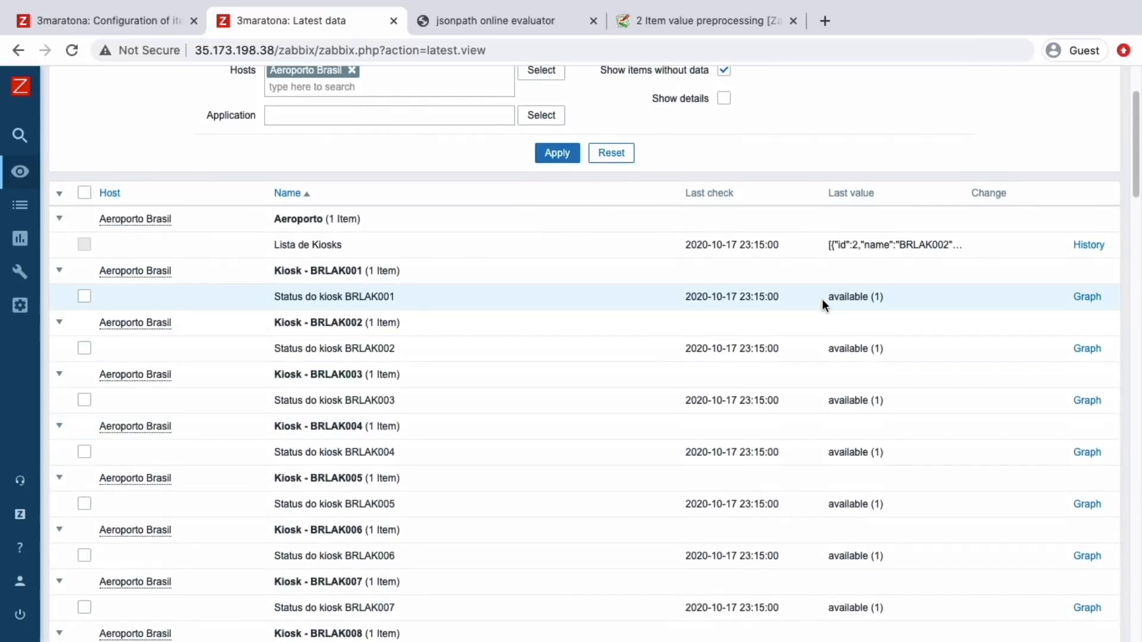
pyautogui.scroll(-5, 847, 358)
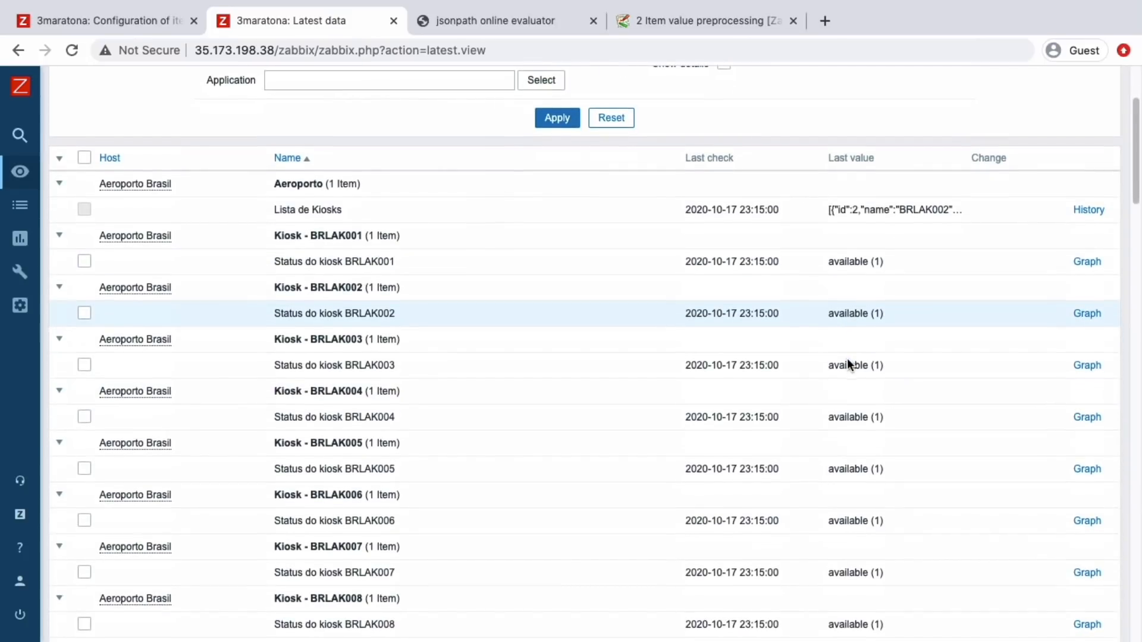
pyautogui.scroll(-20, 847, 359)
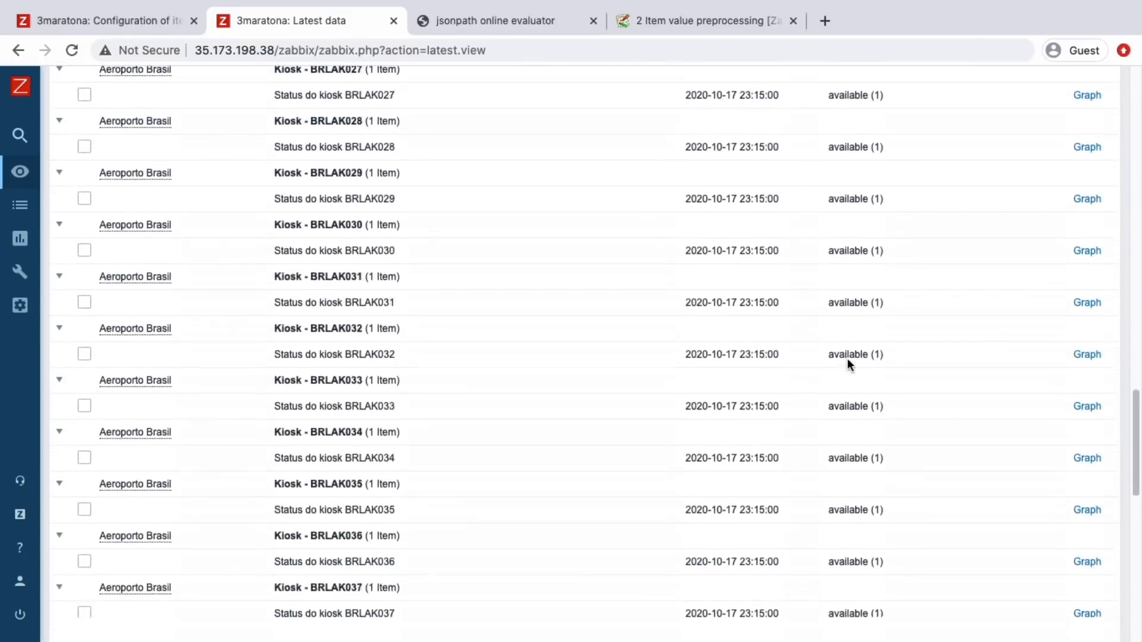
pyautogui.scroll(-5, 847, 359)
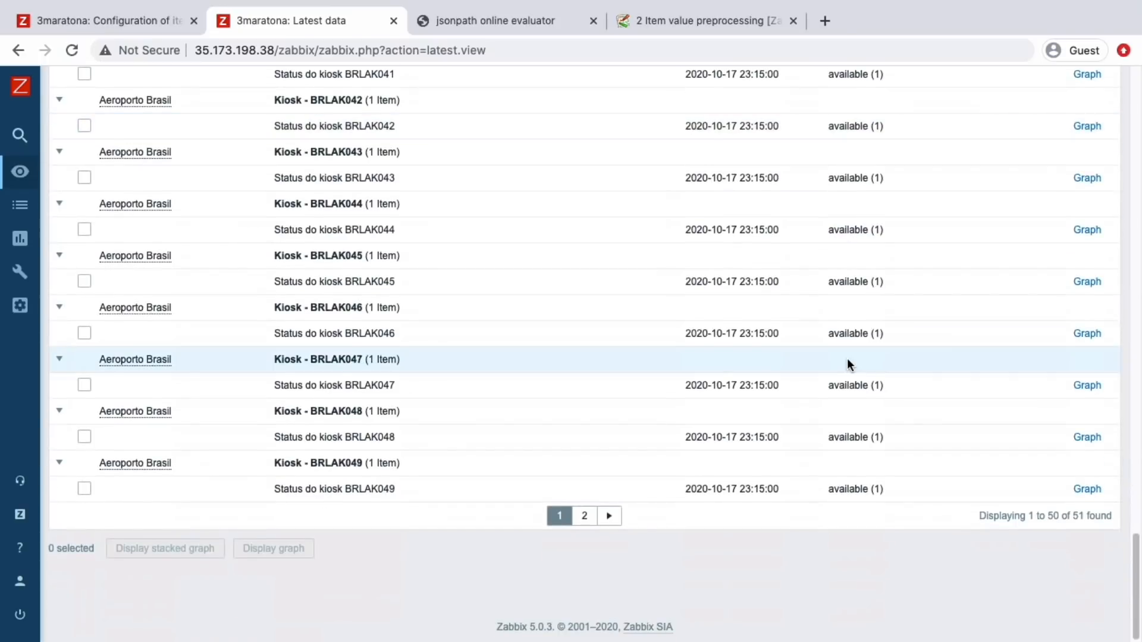
pyautogui.click(585, 518)
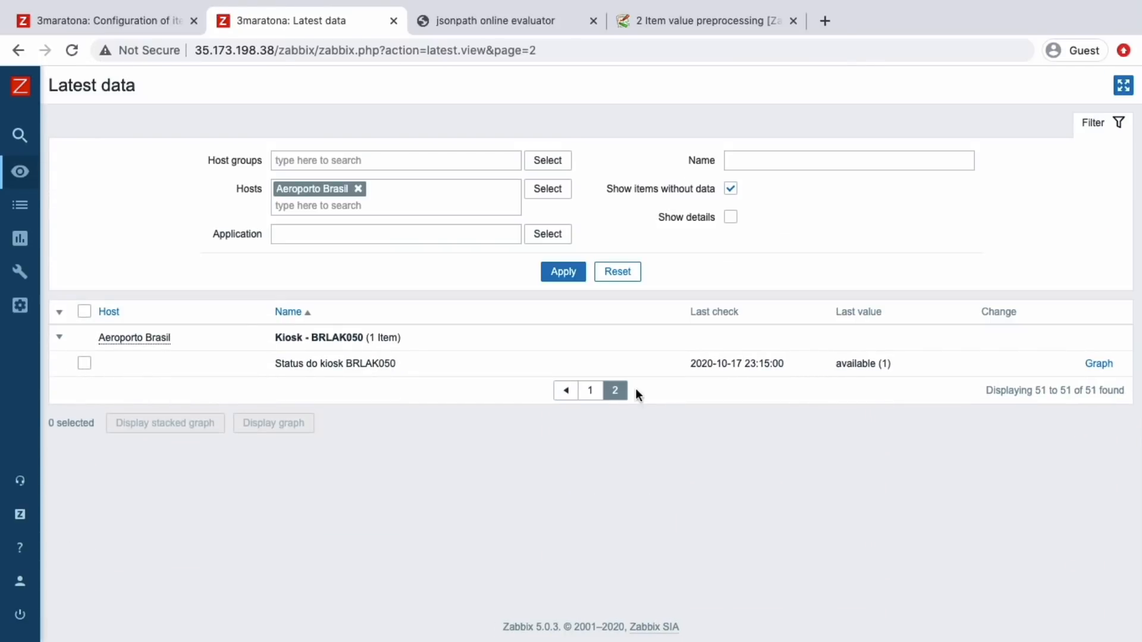
pyautogui.click(590, 390)
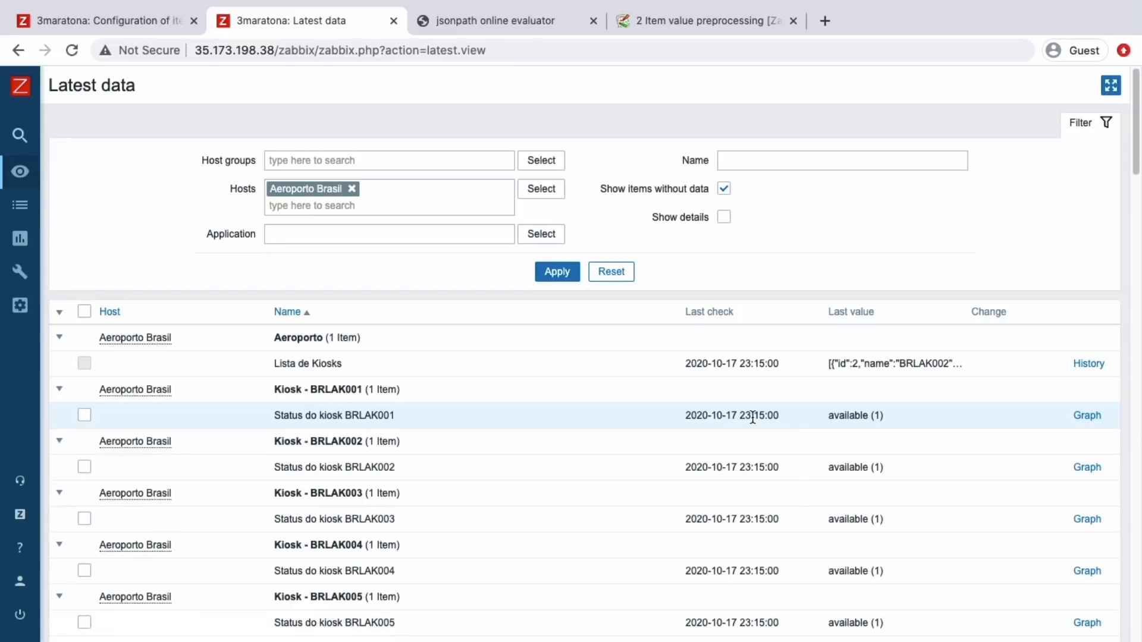
# Step: Search the Latest data page for "una" and examine the kiosk status values through the whole list
pyautogui.hotkey('ctrl', 'f')
pyautogui.write('una')
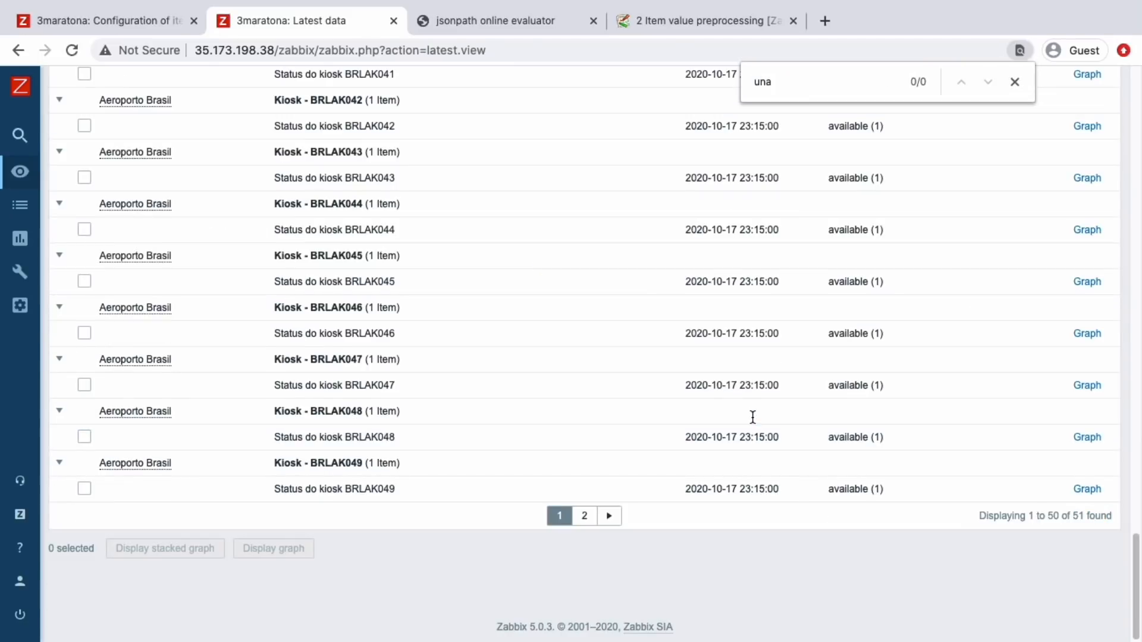
pyautogui.scroll(20, 664, 319)
pyautogui.scroll(10, 664, 316)
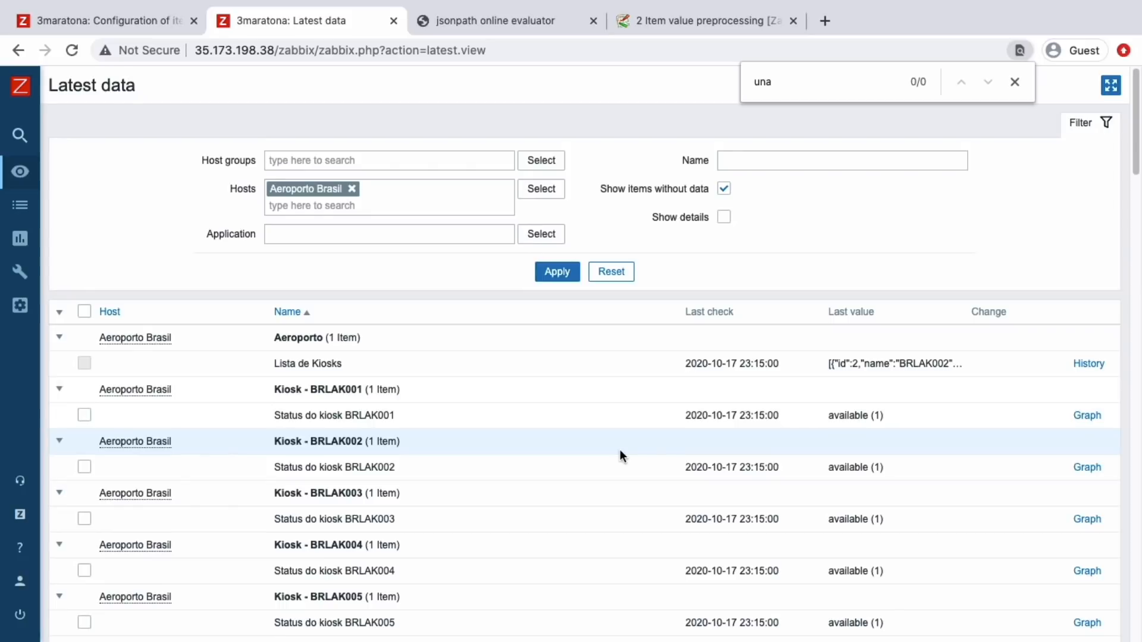
pyautogui.scroll(-5, 619, 452)
pyautogui.scroll(-7, 620, 452)
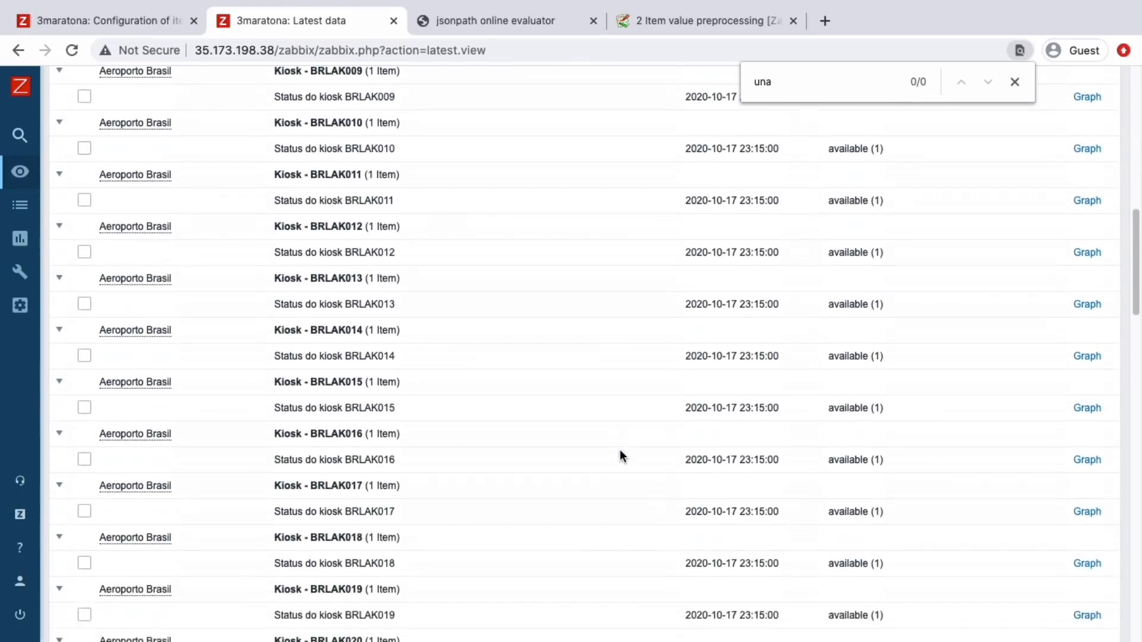
pyautogui.scroll(-18, 620, 451)
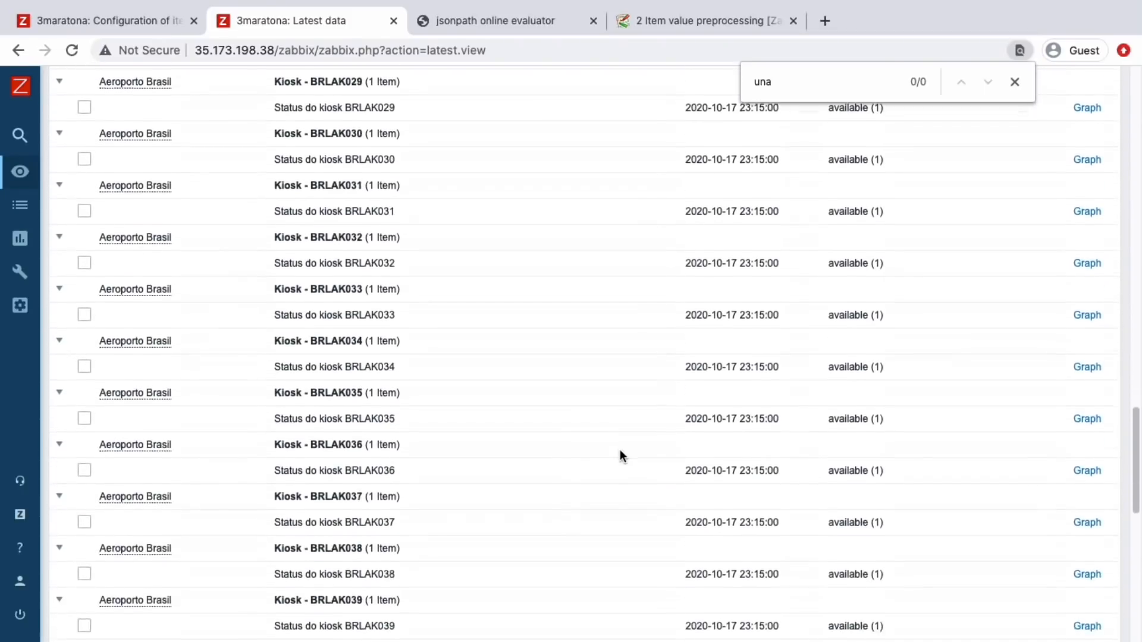
pyautogui.scroll(-12, 620, 456)
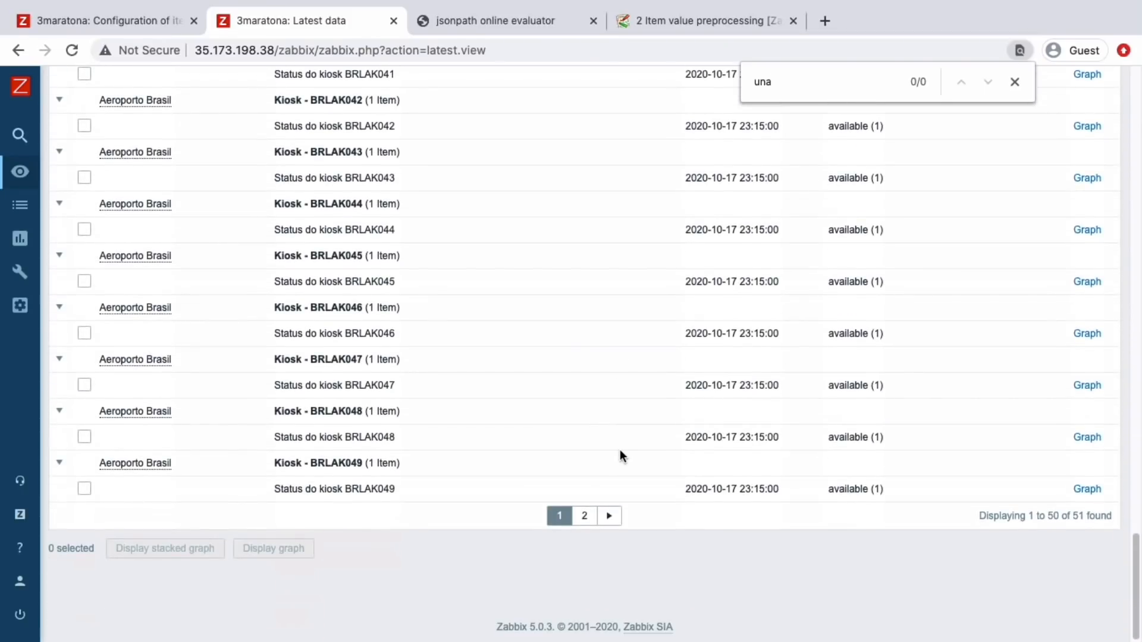
pyautogui.scroll(20, 619, 457)
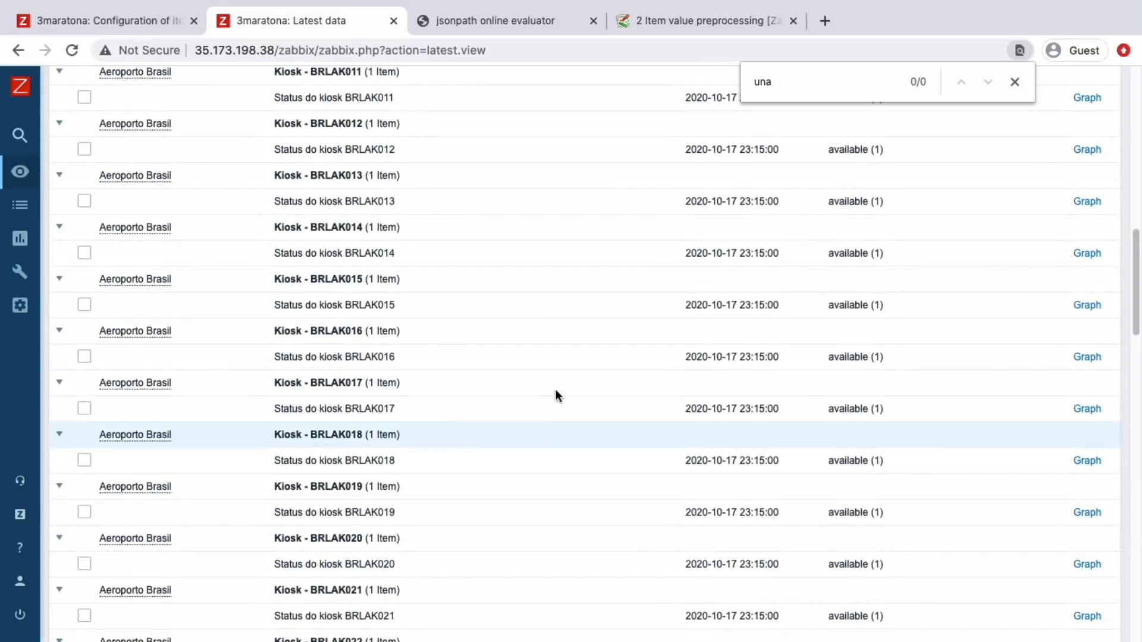
pyautogui.scroll(10, 555, 389)
# Step: Open the item prototype Status do kiosk {#NAME} from the Discovery Kiosks rule of Template 3MTZ - API in the configuration browser tab
pyautogui.click(91, 20)
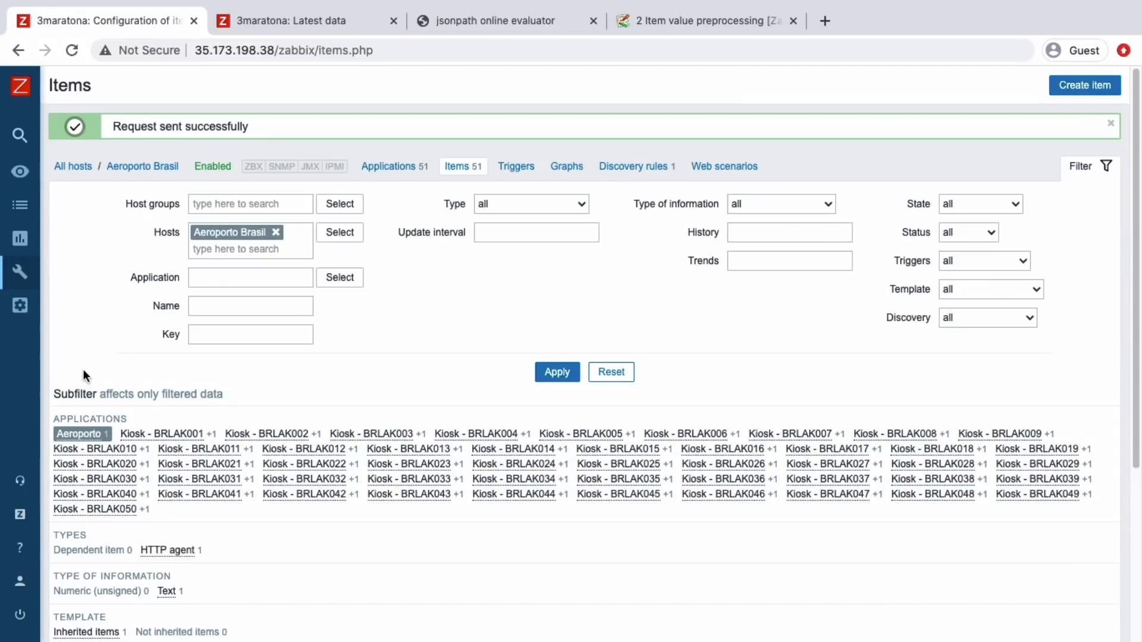
pyautogui.moveTo(22, 257)
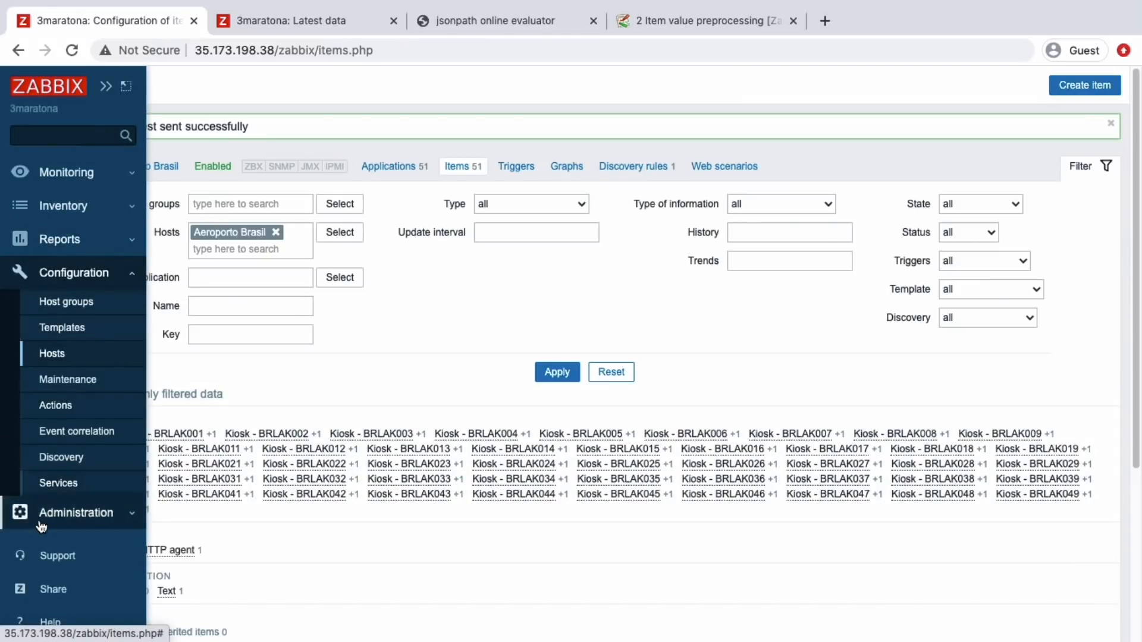
pyautogui.click(41, 512)
pyautogui.click(72, 272)
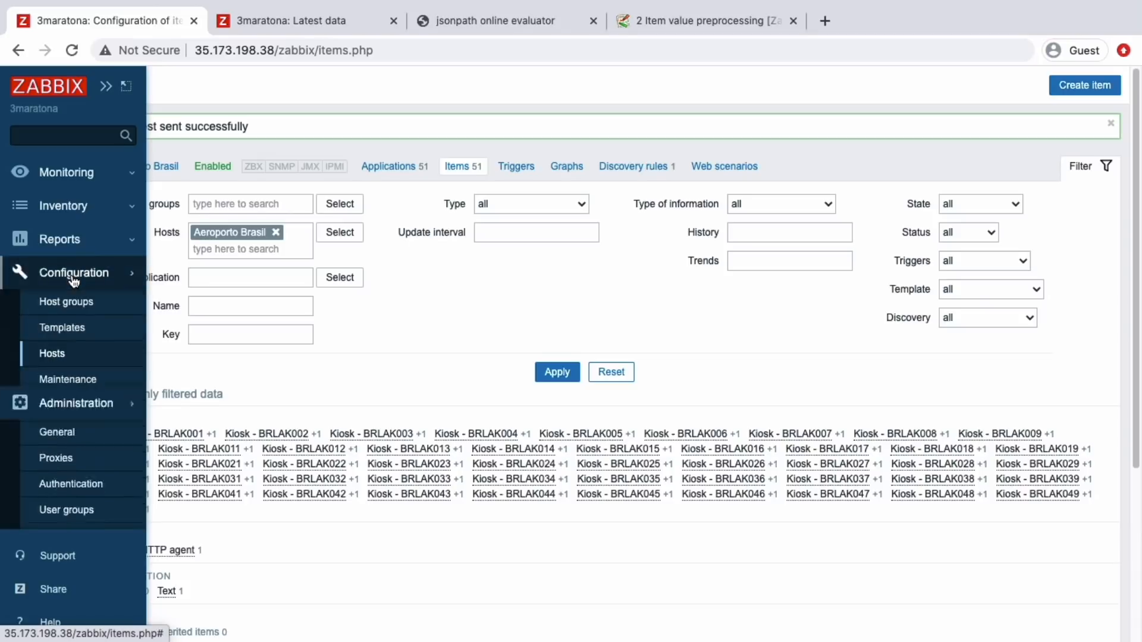
pyautogui.click(69, 336)
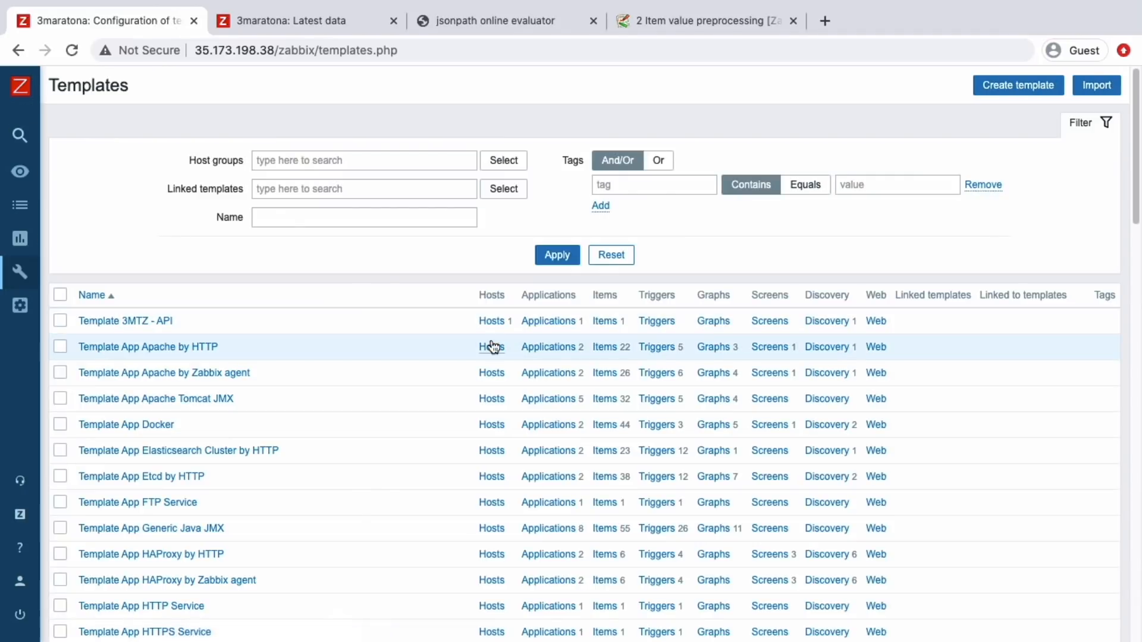
pyautogui.click(824, 321)
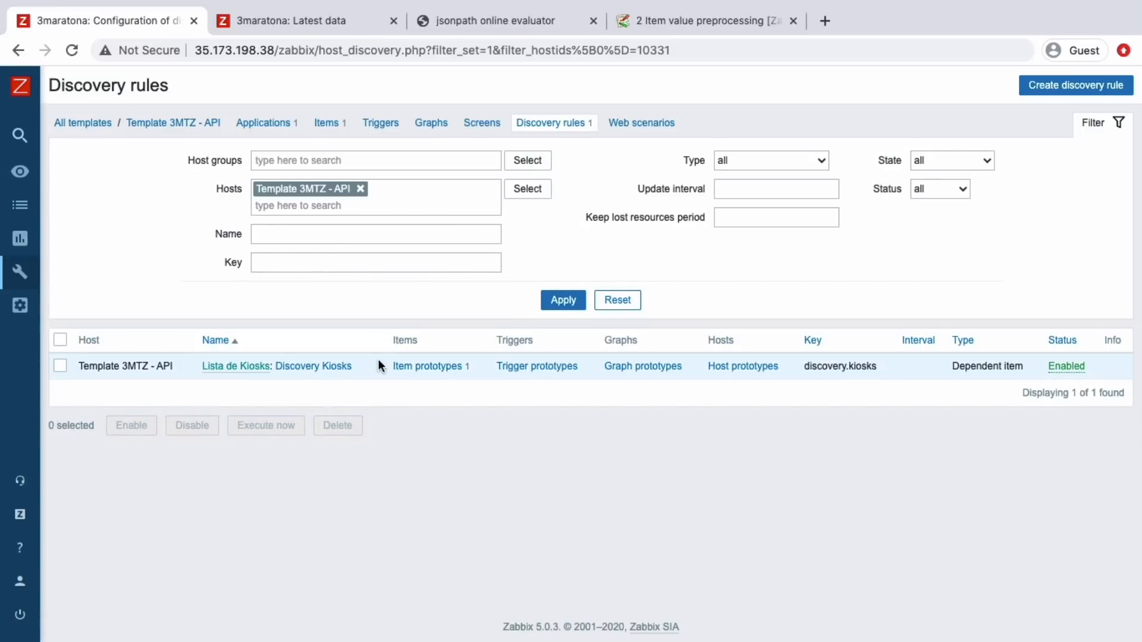
pyautogui.click(427, 366)
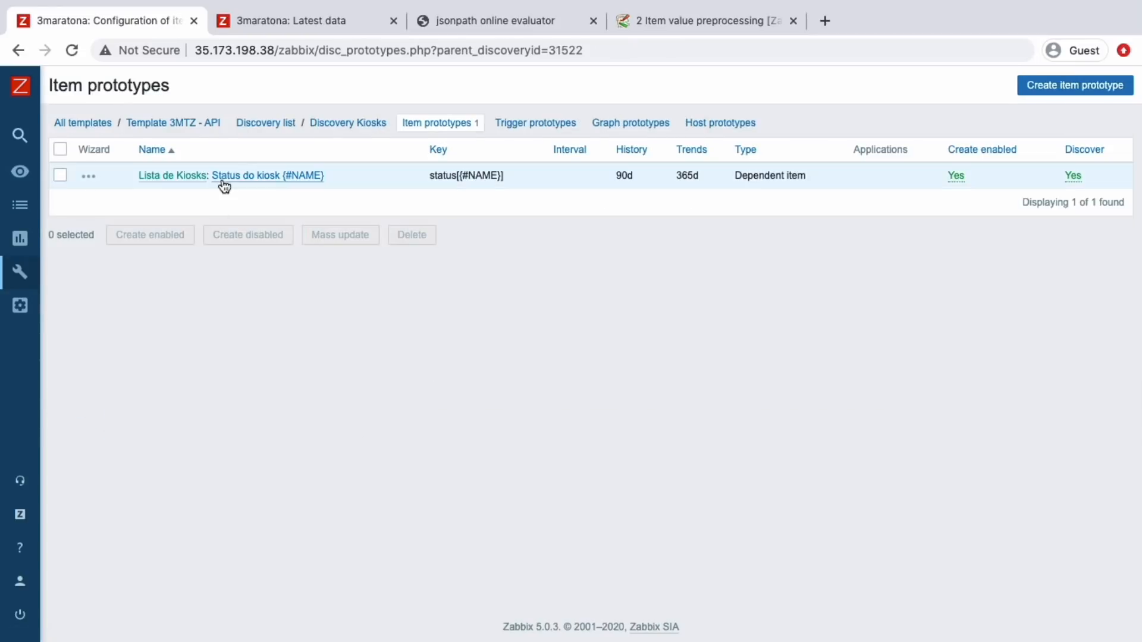
pyautogui.click(224, 177)
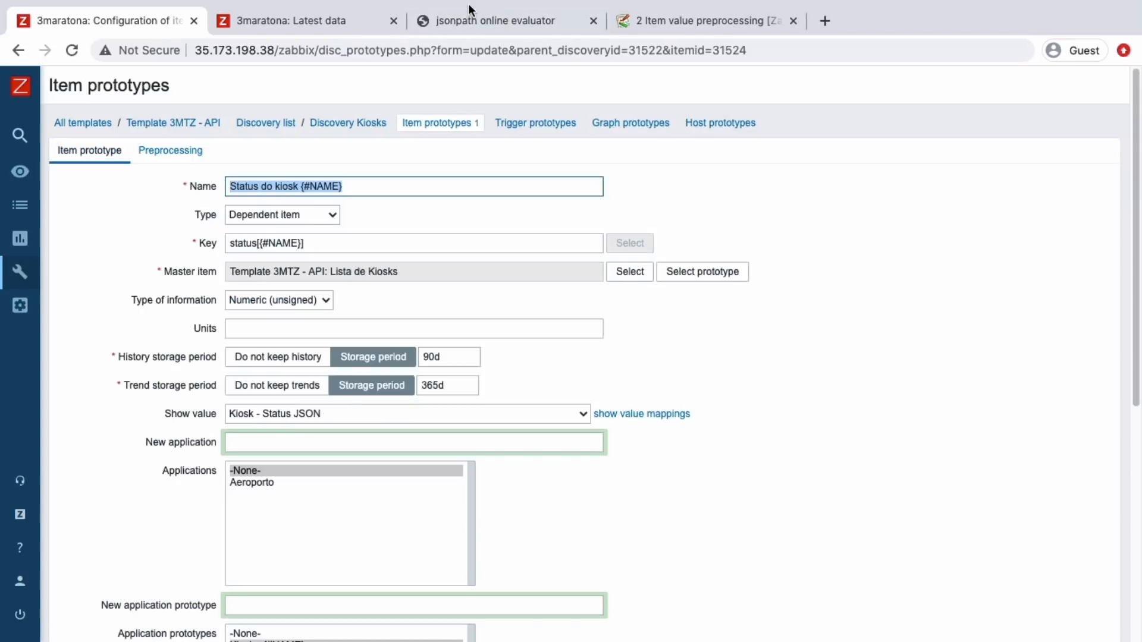
# Step: Check the kiosk fields in the JSONPath evaluator, then change the prototype's name to Impressora Cartao de Embarque do kiosk {#NAME}
pyautogui.click(471, 23)
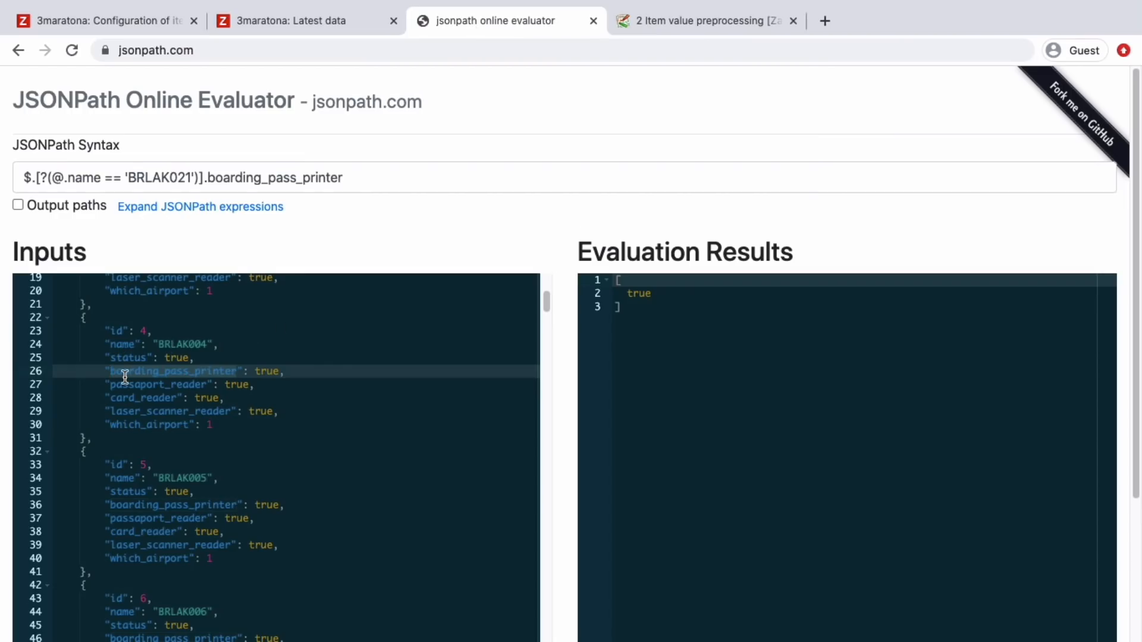
pyautogui.click(124, 23)
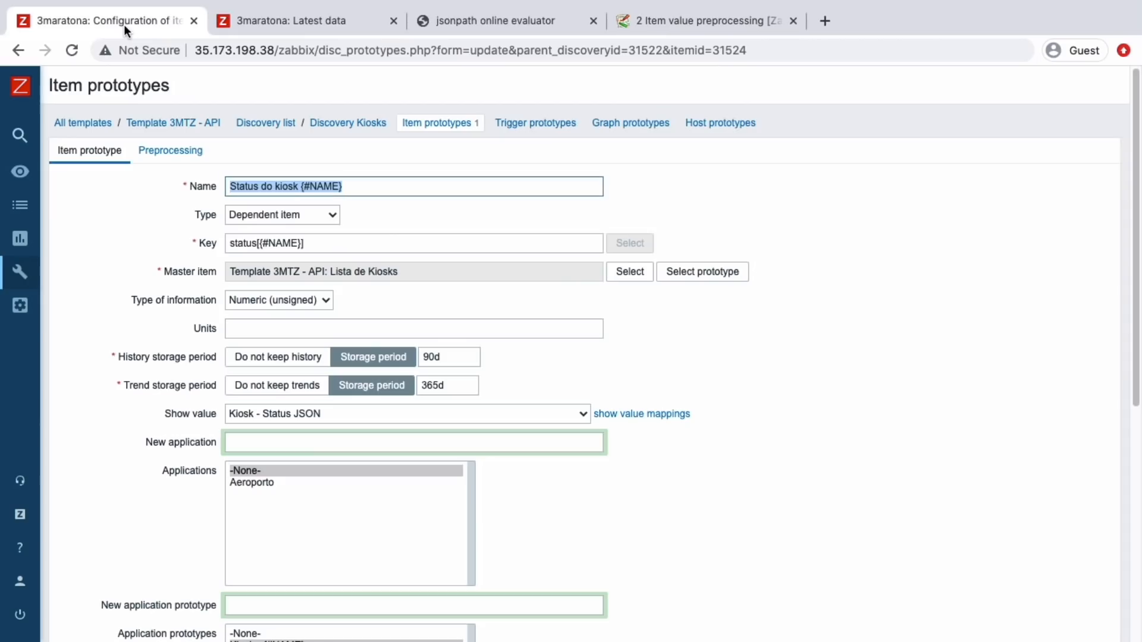
pyautogui.click(260, 188)
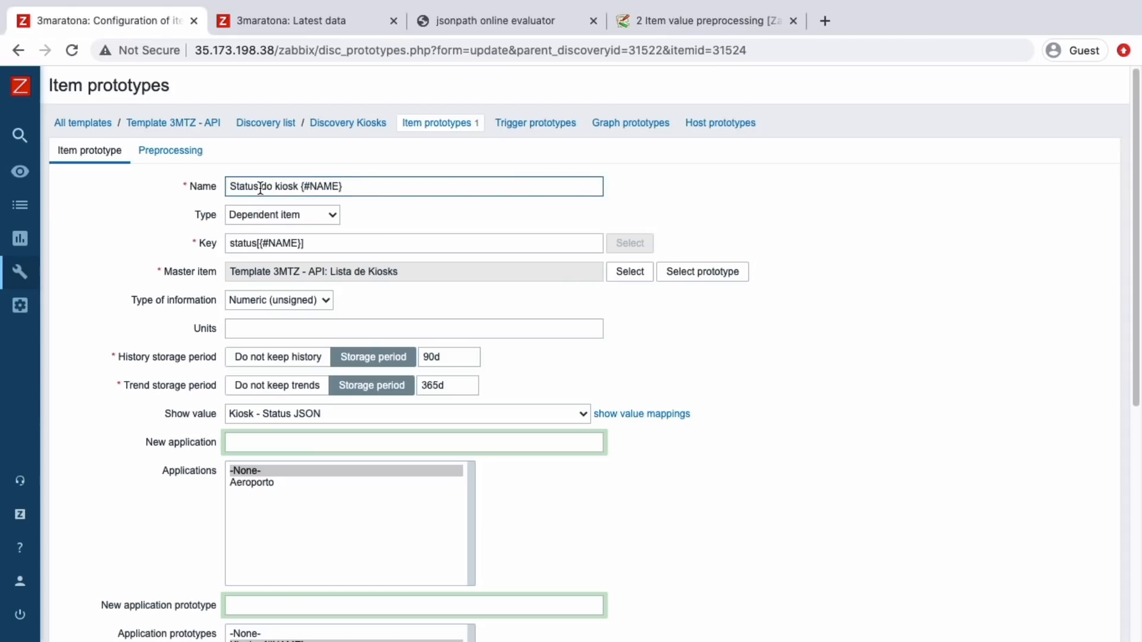
pyautogui.write('Improces')
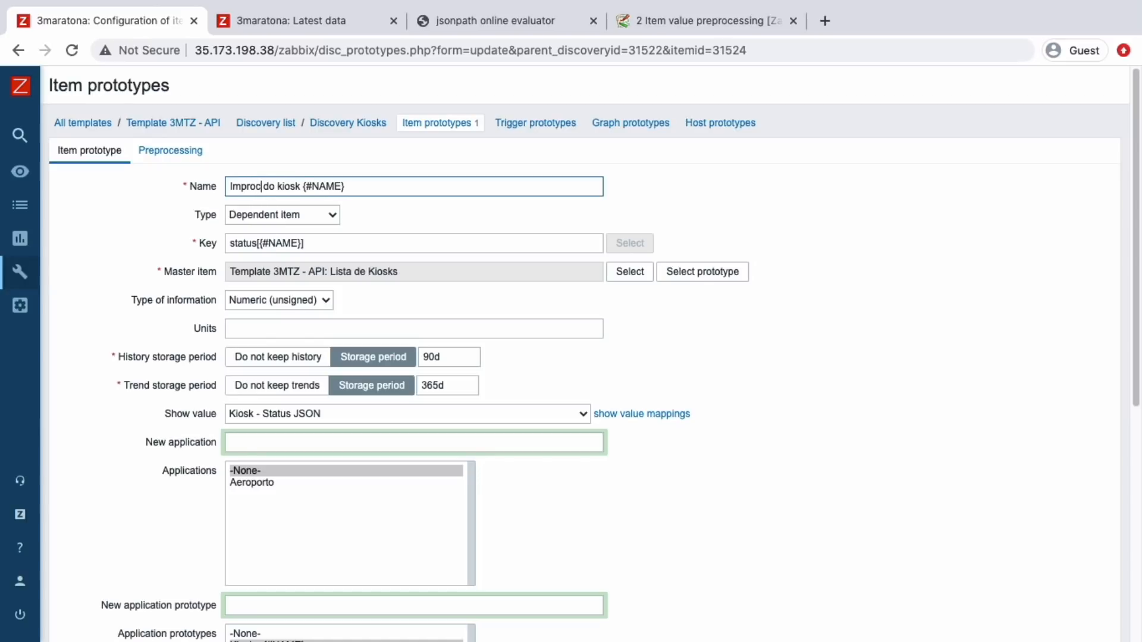
pyautogui.press('BackSpace')
pyautogui.press('BackSpace')
pyautogui.press('BackSpace')
pyautogui.press('BackSpace')
pyautogui.write('essora ')
pyautogui.write("de cart'ao")
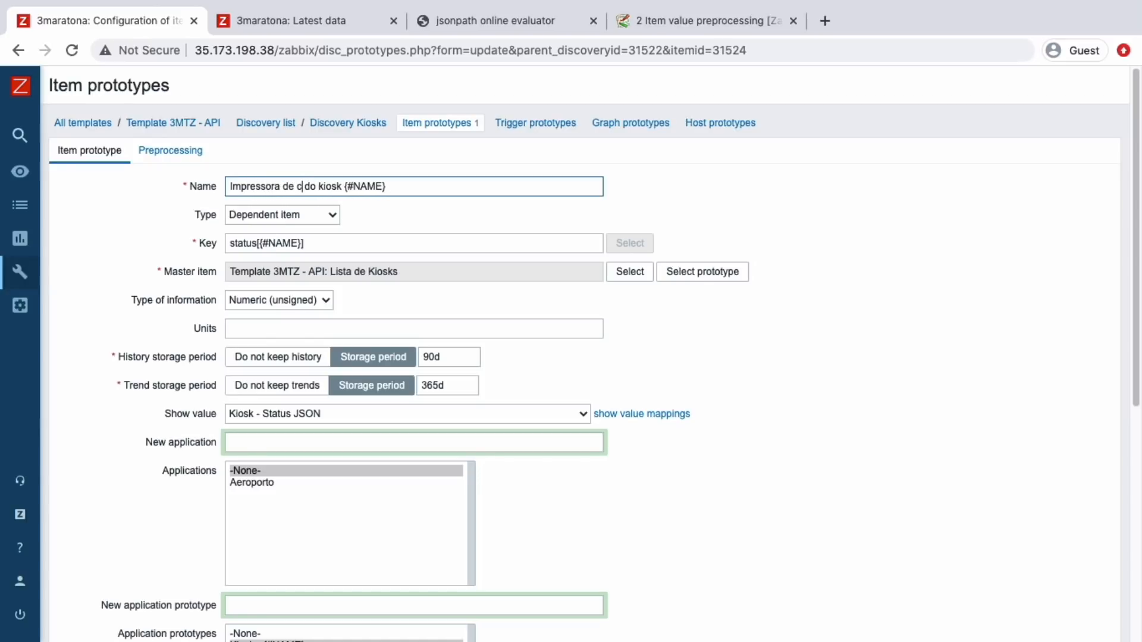
pyautogui.press('BackSpace')
pyautogui.press('BackSpace')
pyautogui.write('cartao de e')
pyautogui.press('BackSpace')
pyautogui.press('BackSpace')
pyautogui.press('BackSpace')
pyautogui.press('BackSpace')
pyautogui.press('BackSpace')
pyautogui.press('BackSpace')
pyautogui.press('BackSpace')
pyautogui.press('BackSpace')
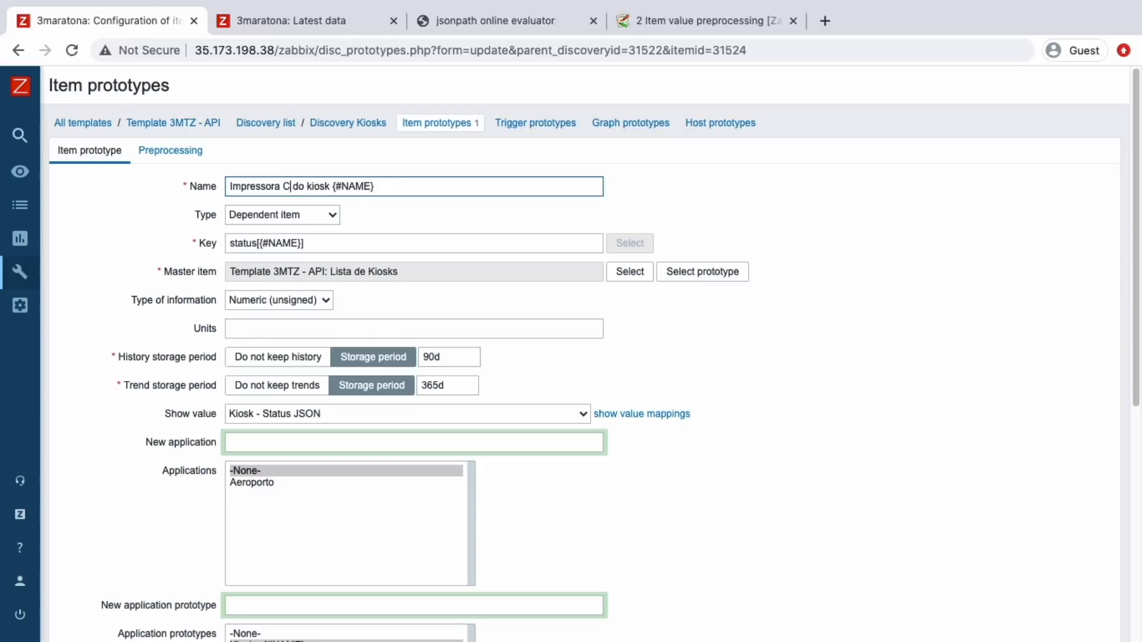
pyautogui.write('rque')
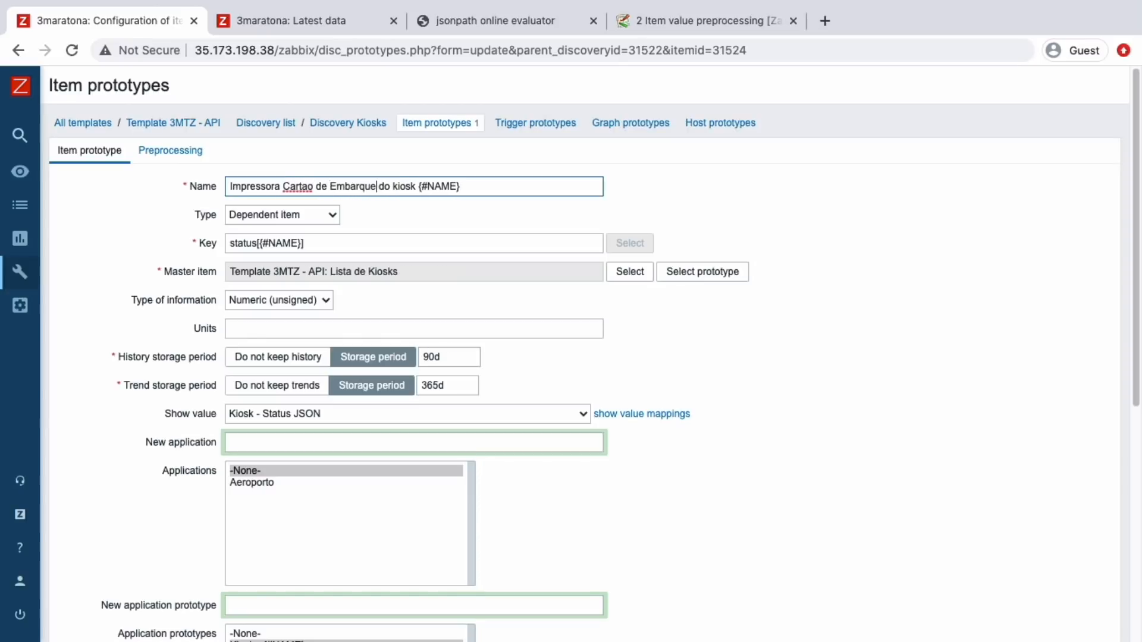
# Step: Set the prototype's key to boarding_pass_printer[{#NAME}] and its JSONPath preprocessing parameter to $.[?(@.name == {#NAME})].boarding_pass_printer.first()
pyautogui.click(239, 240)
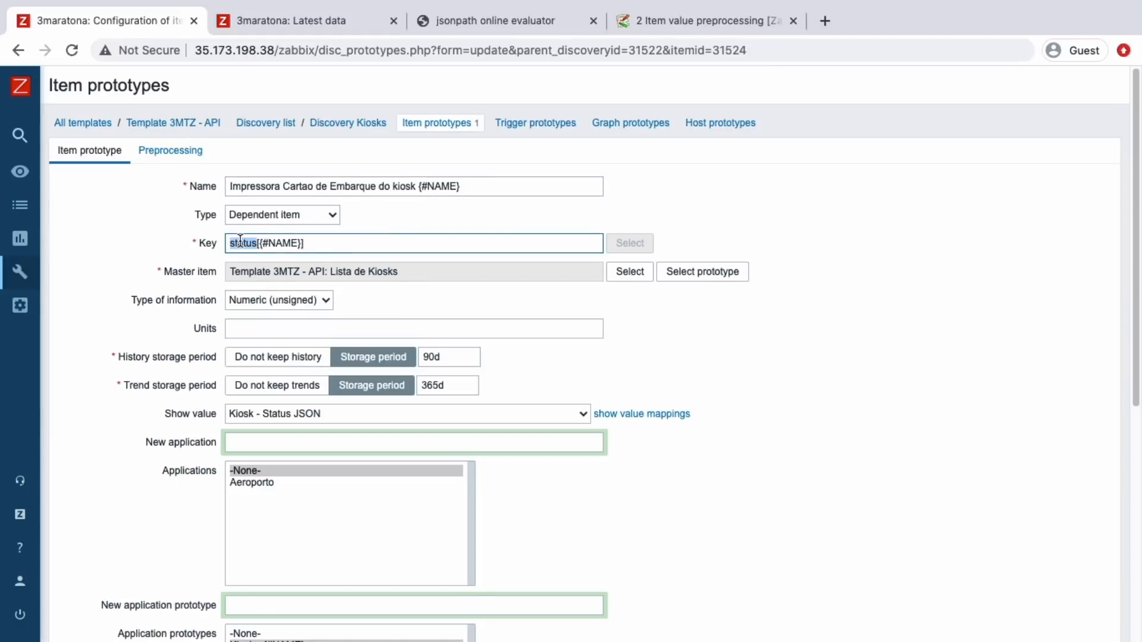
pyautogui.write('boarding_pass_printer')
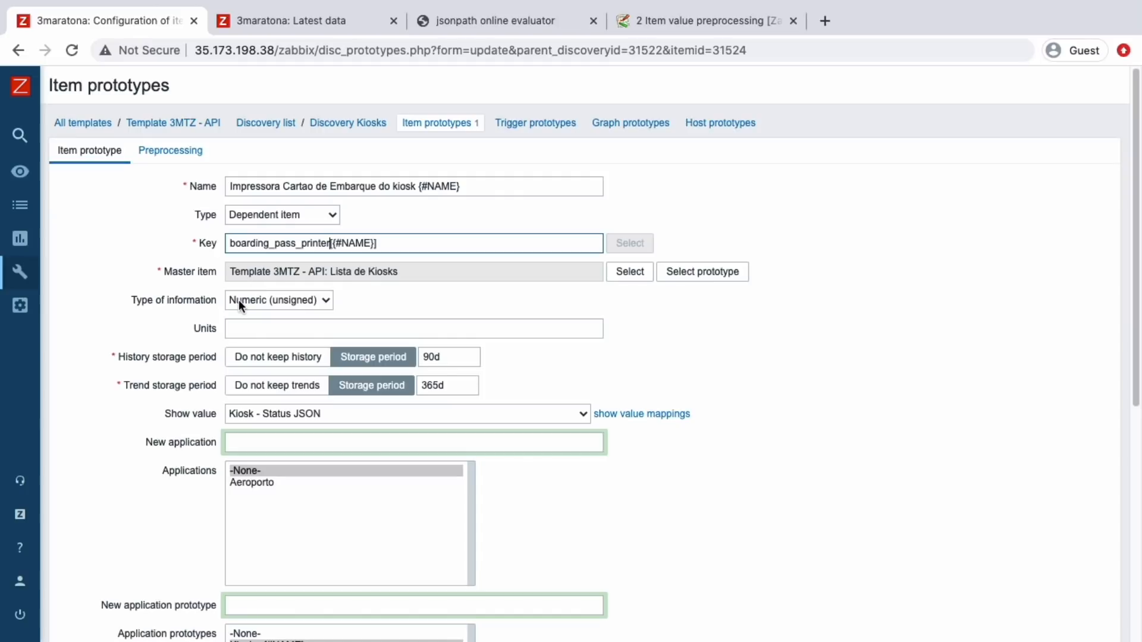
pyautogui.click(146, 150)
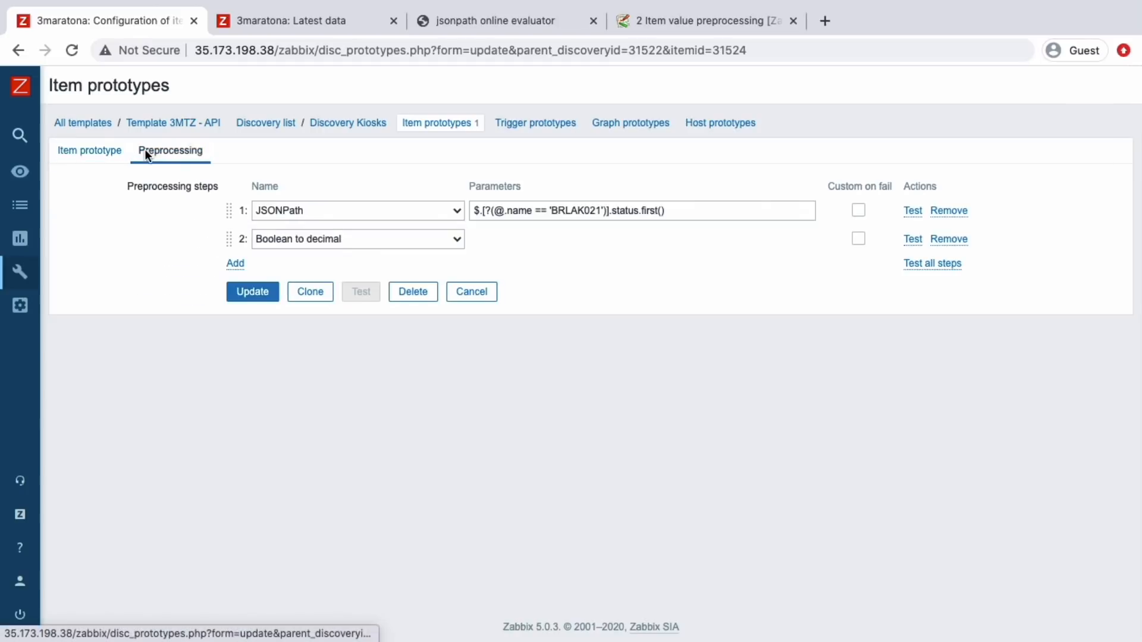
pyautogui.doubleClick(620, 211)
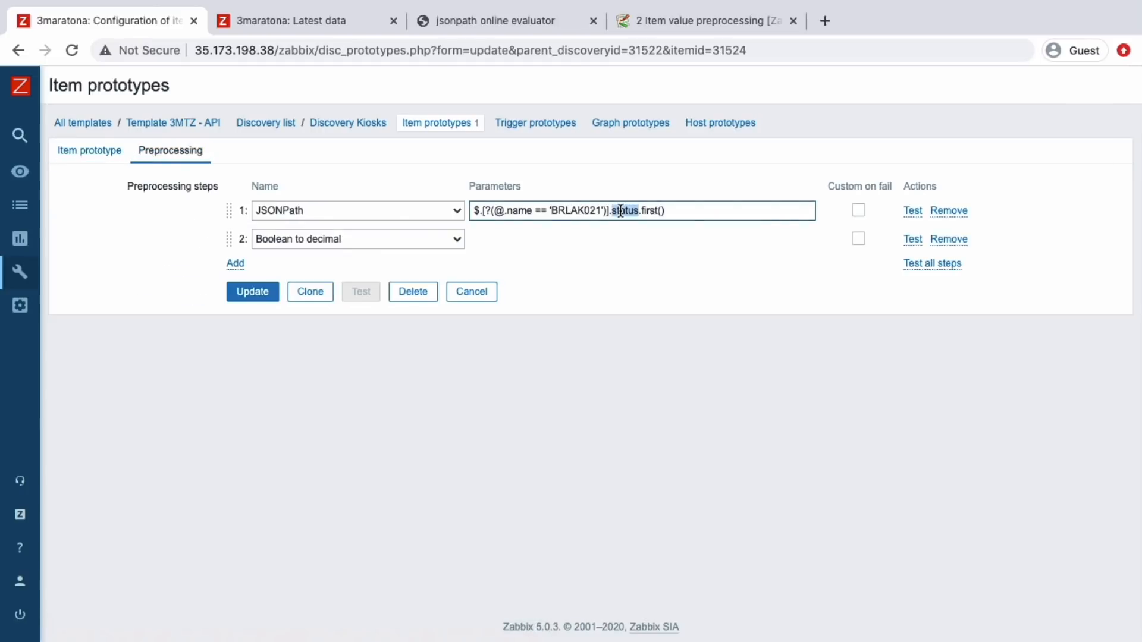
pyautogui.write('boarding_pass_printer')
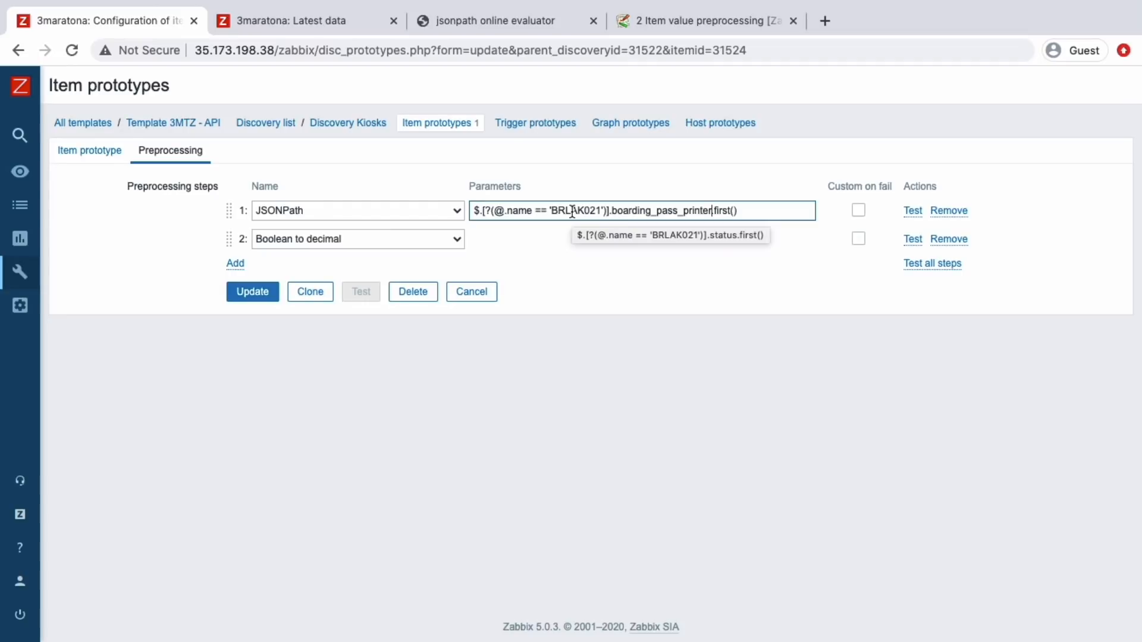
pyautogui.moveTo(601, 211); pyautogui.dragTo(558, 209)
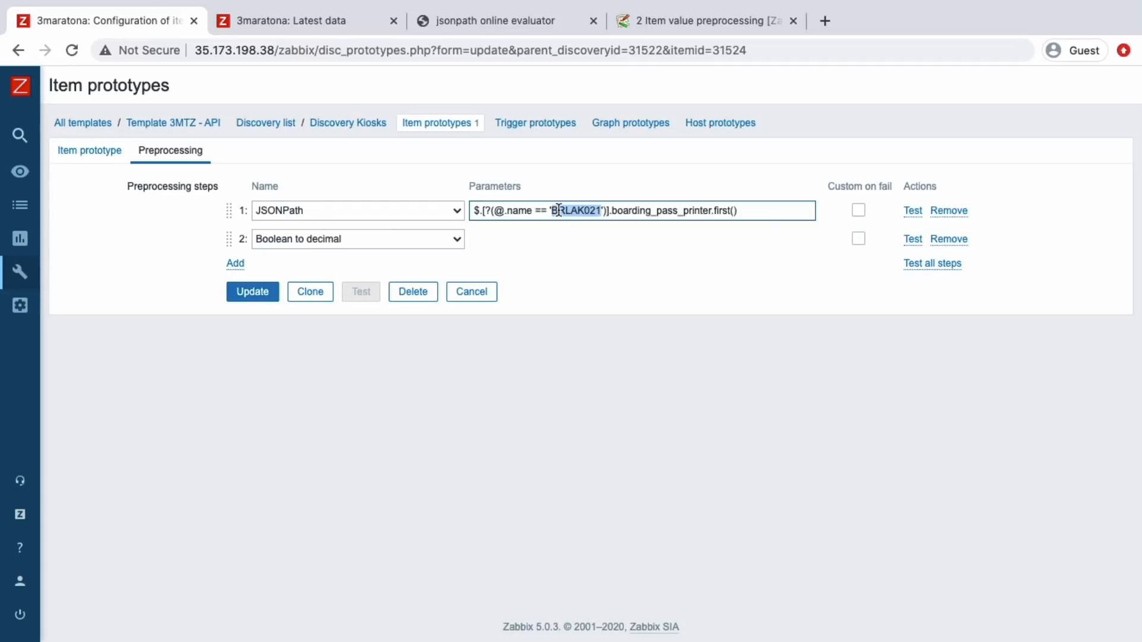
pyautogui.press('BackSpace')
pyautogui.press('BackSpace')
pyautogui.write('{#NAME}')
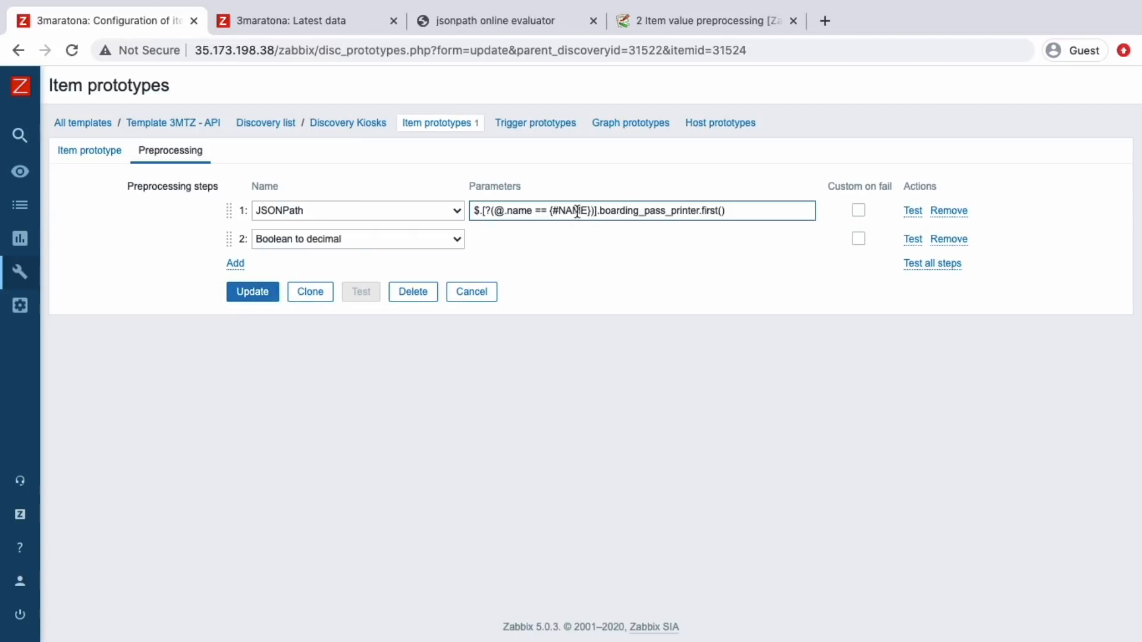
# Step: Check the remaining prototype settings, then clone it and add the copy as a new item prototype
pyautogui.click(101, 155)
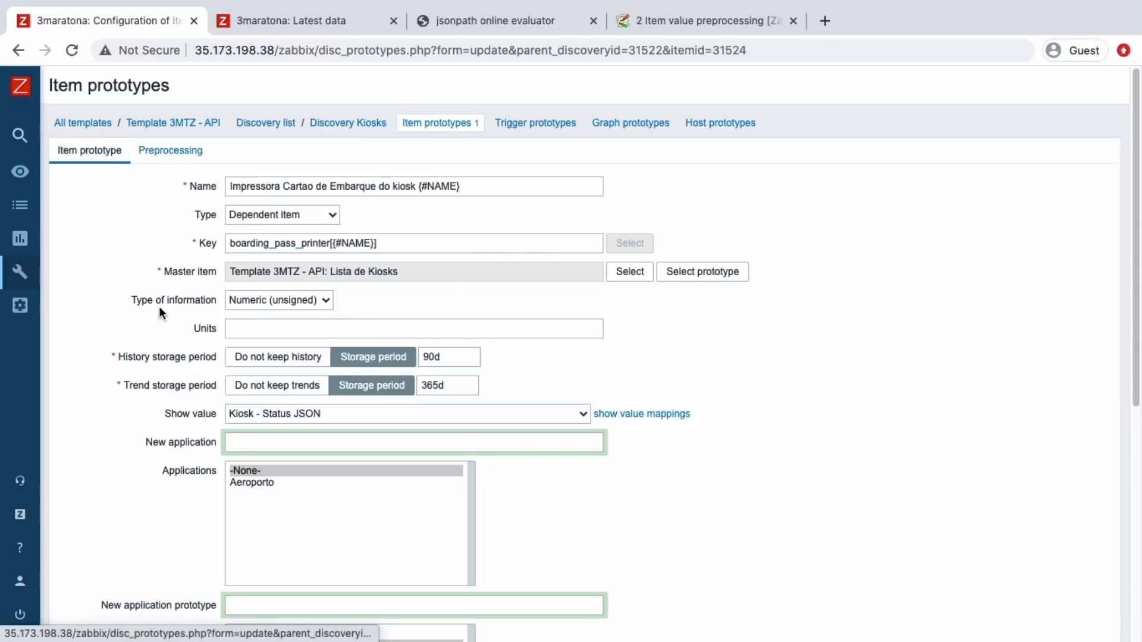
pyautogui.scroll(-6, 178, 399)
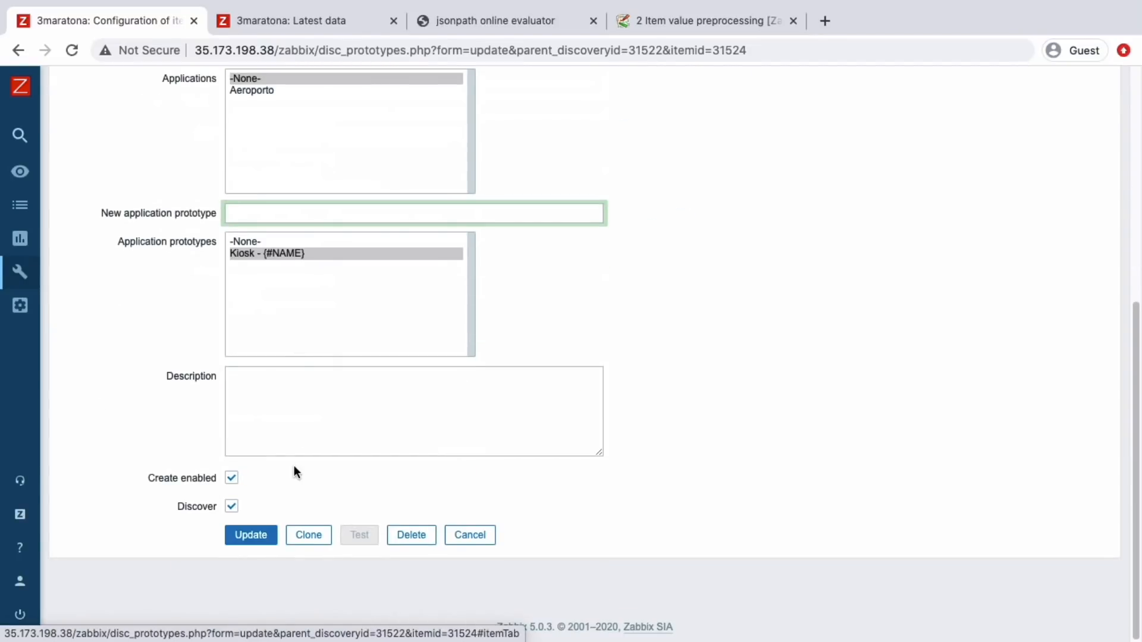
pyautogui.scroll(4, 294, 470)
pyautogui.scroll(-4, 294, 469)
pyautogui.scroll(6, 307, 366)
pyautogui.scroll(-6, 306, 366)
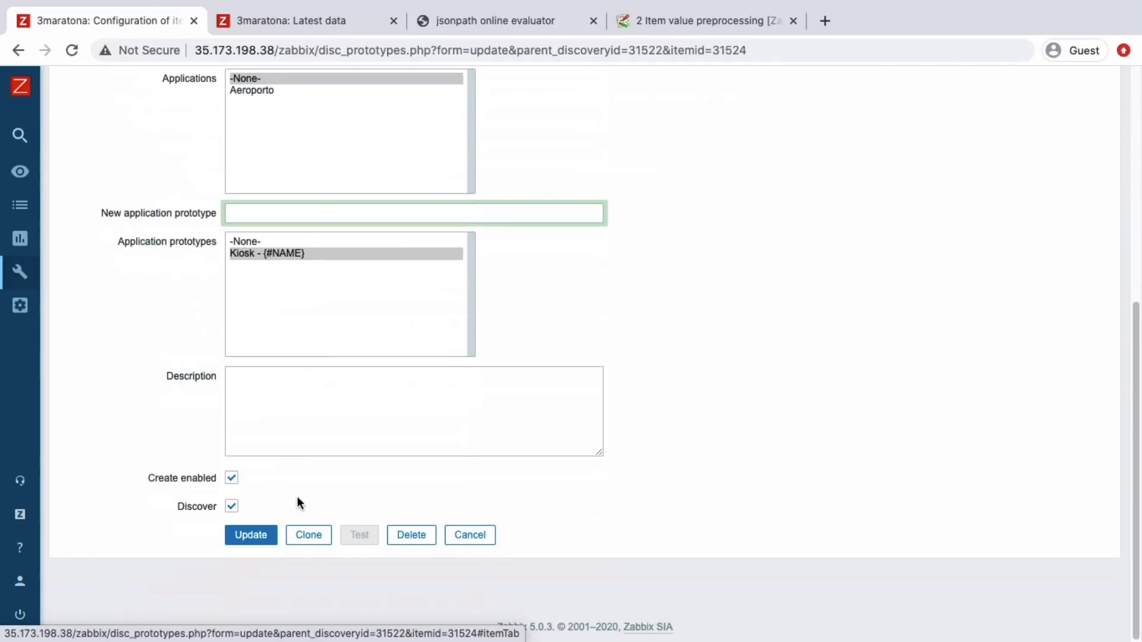
pyautogui.click(305, 535)
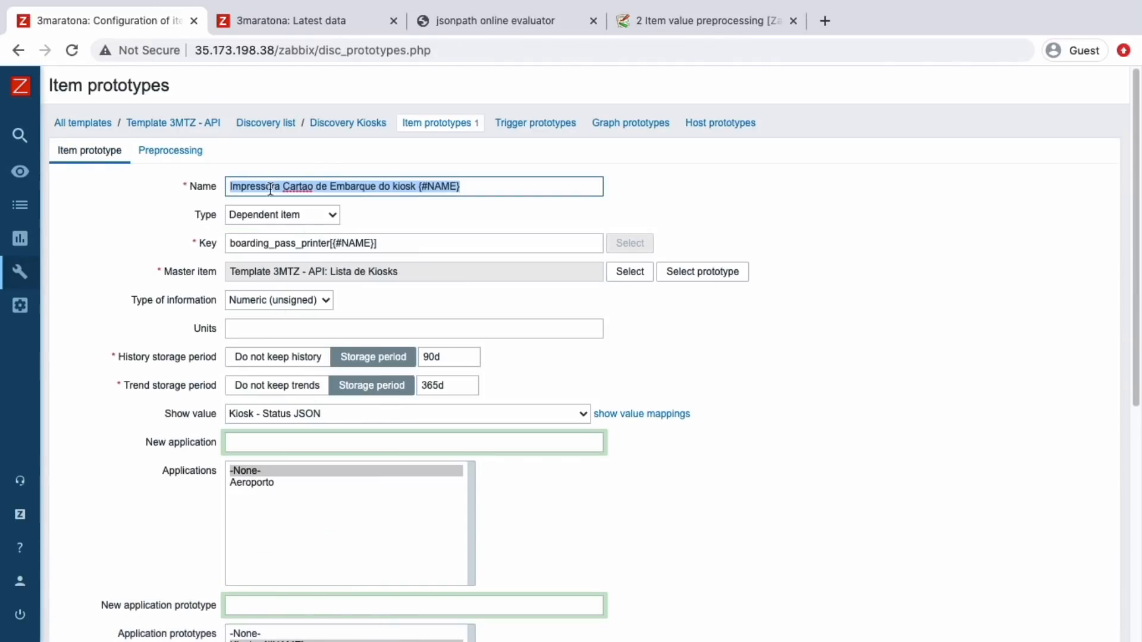
pyautogui.scroll(-6, 235, 452)
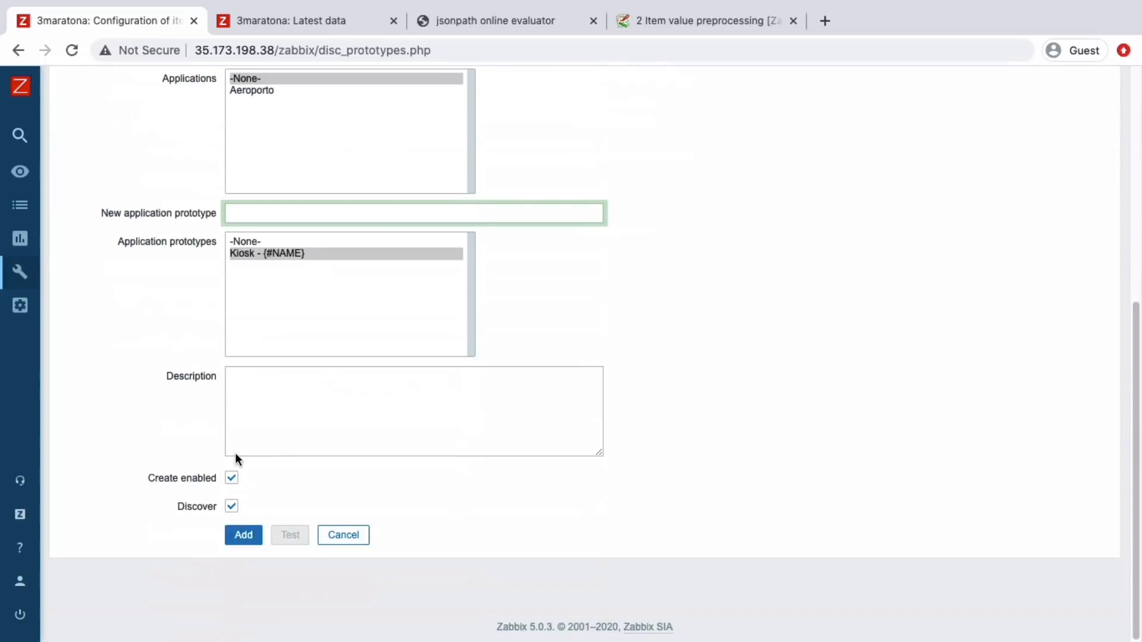
pyautogui.click(241, 536)
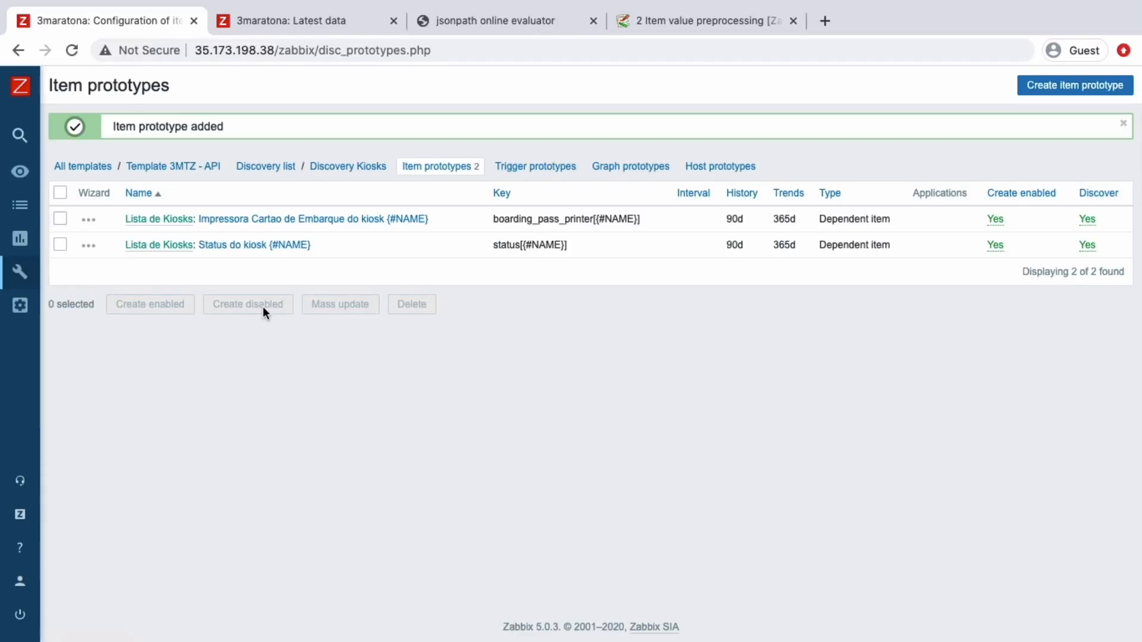
# Step: Change the JSONPath preprocessing of Status do kiosk {#NAME} to $.[?(@.name == {#NAME})].status.first() and save the prototype
pyautogui.click(259, 245)
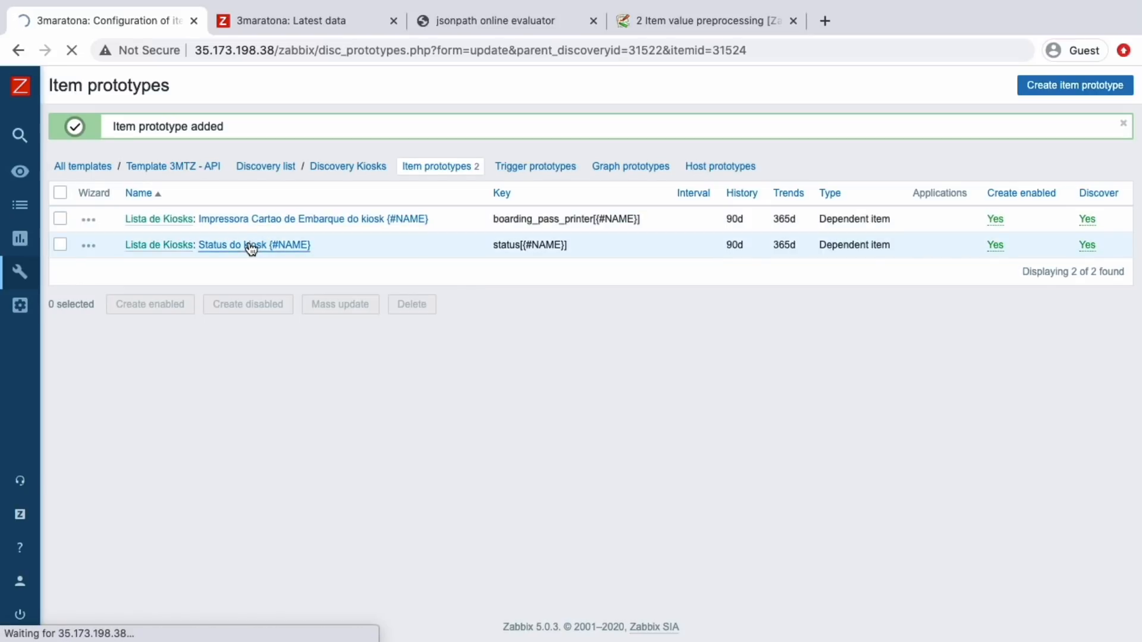
pyautogui.click(173, 153)
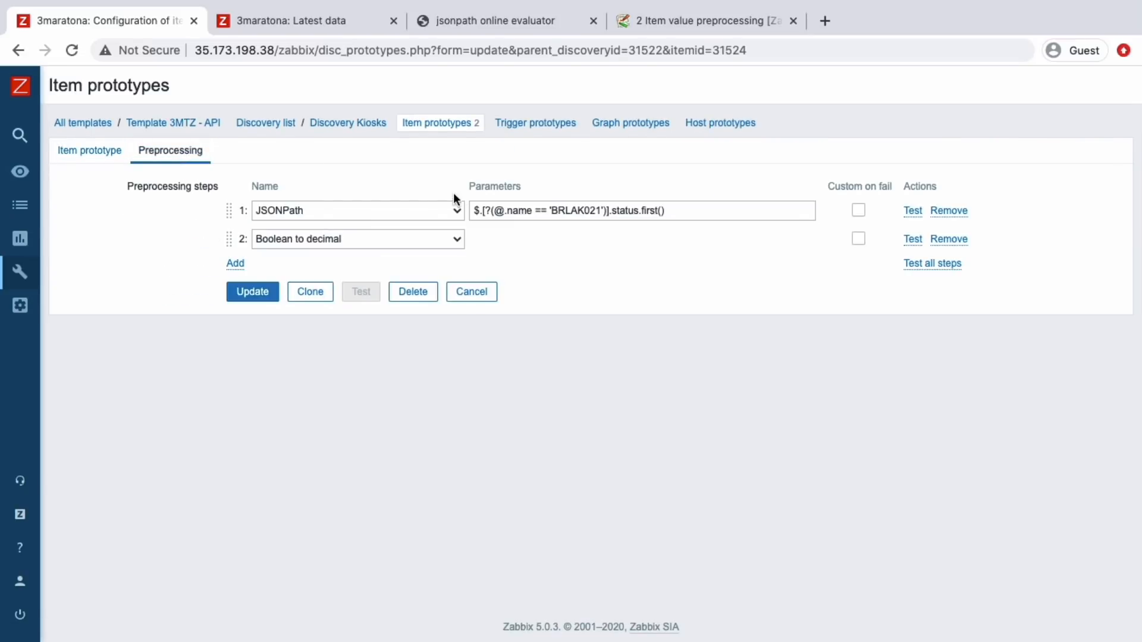
pyautogui.doubleClick(551, 208)
pyautogui.press('BackSpace')
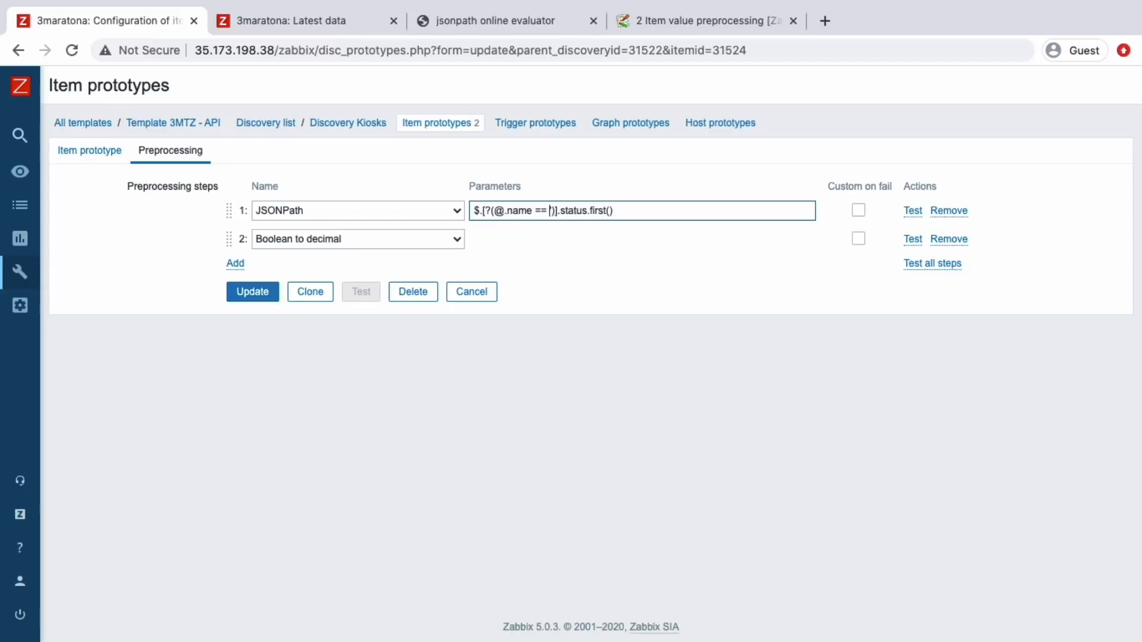
pyautogui.write('{#NAME}')
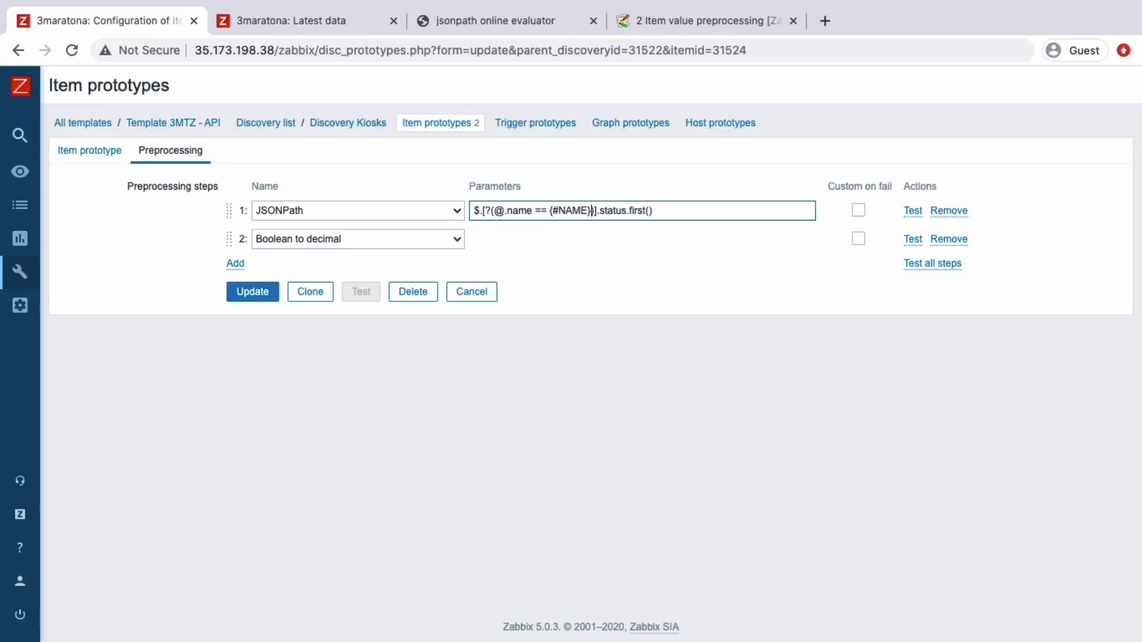
pyautogui.click(248, 288)
# Step: Switch to the terminal, rerun zabbix_server -R config_cache_reload, and return to the browser
pyautogui.hotkey('ctrl', 'Right')
pyautogui.hotkey('ctrl', 'Right')
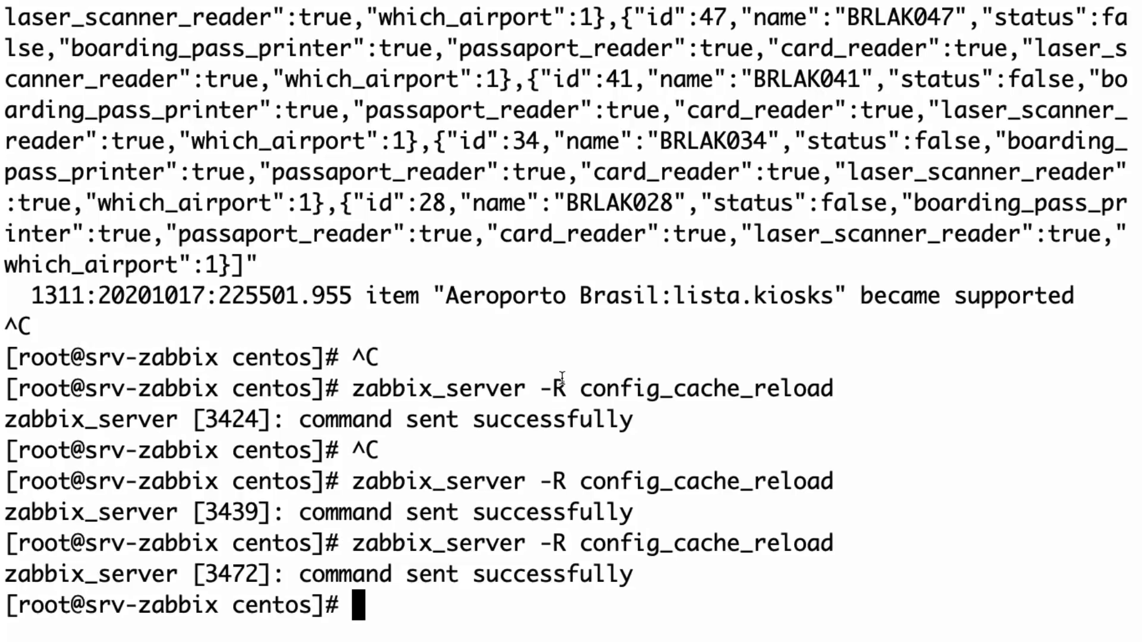
pyautogui.press('Up')
pyautogui.press('Return')
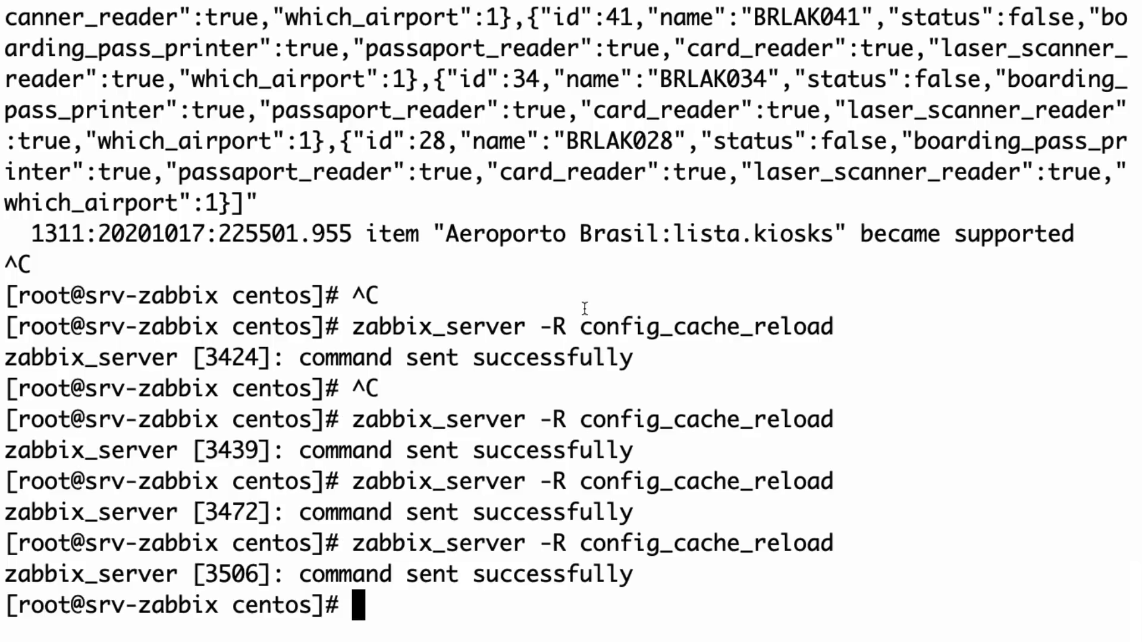
pyautogui.hotkey('ctrl', 'Left')
pyautogui.hotkey('ctrl', 'Left')
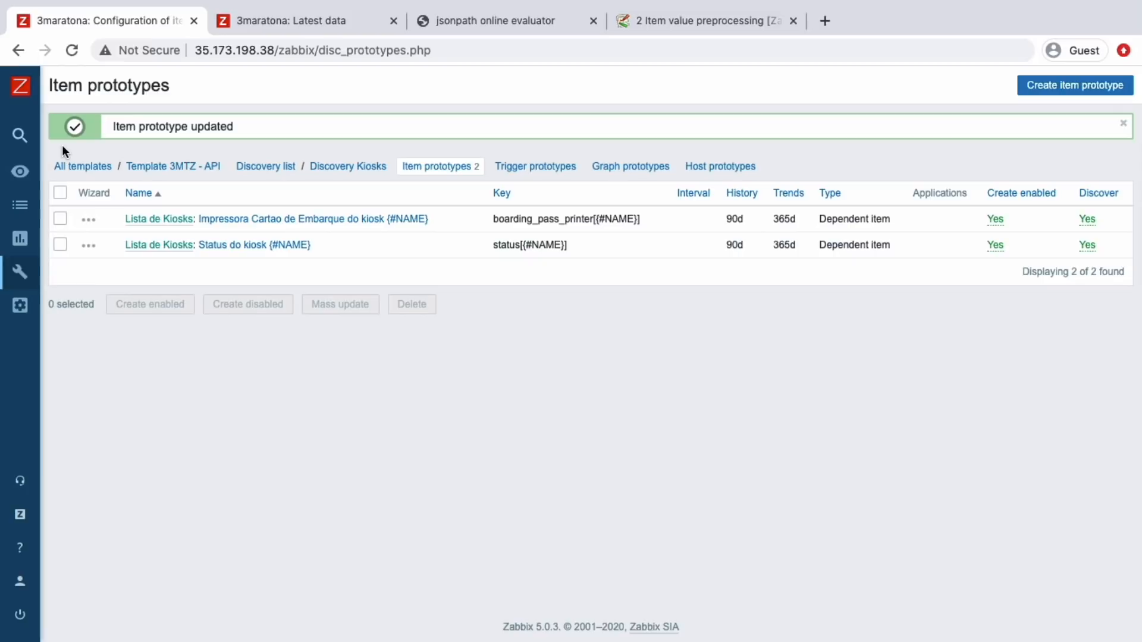
# Step: Refresh the Latest data list for host Aeroporto Brasil and check the kiosk items
pyautogui.moveTo(20, 272)
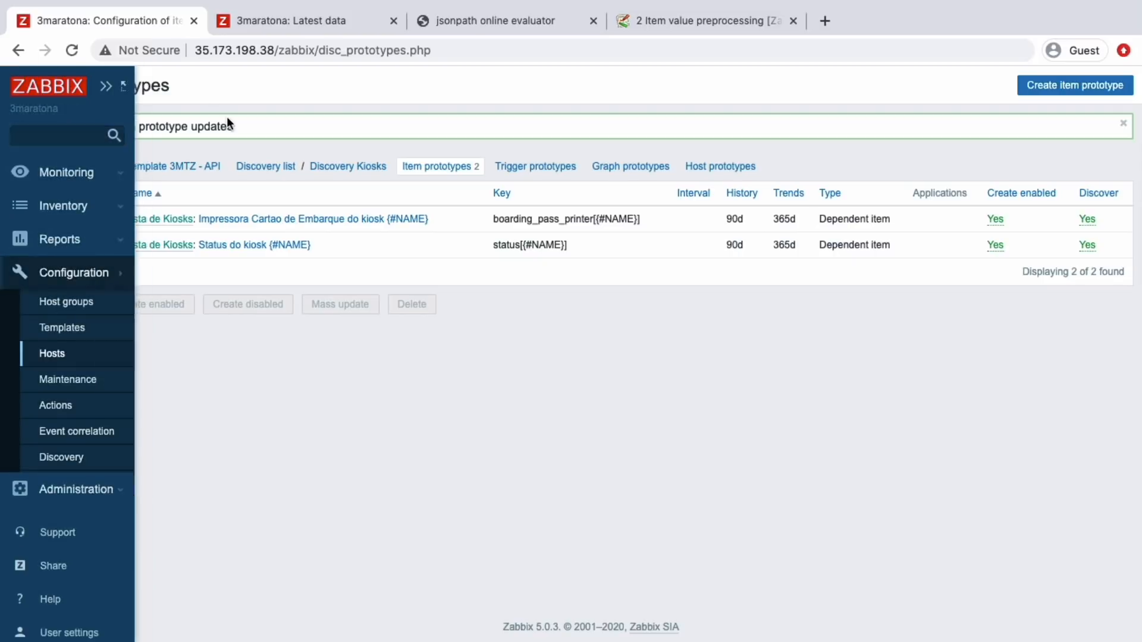
pyautogui.moveTo(27, 145)
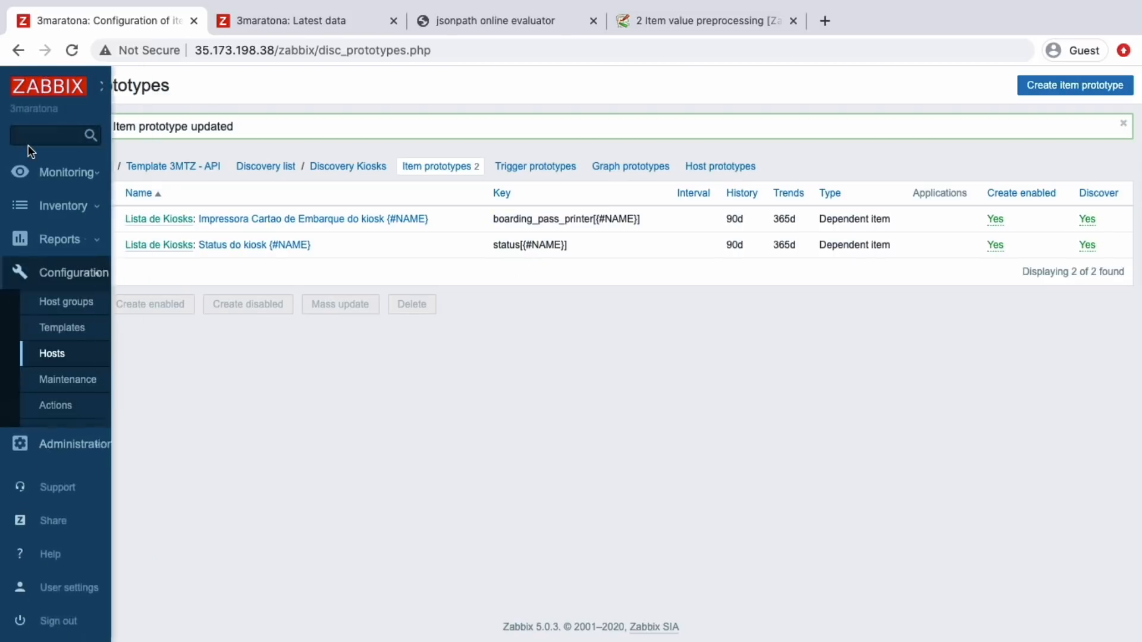
pyautogui.click(277, 12)
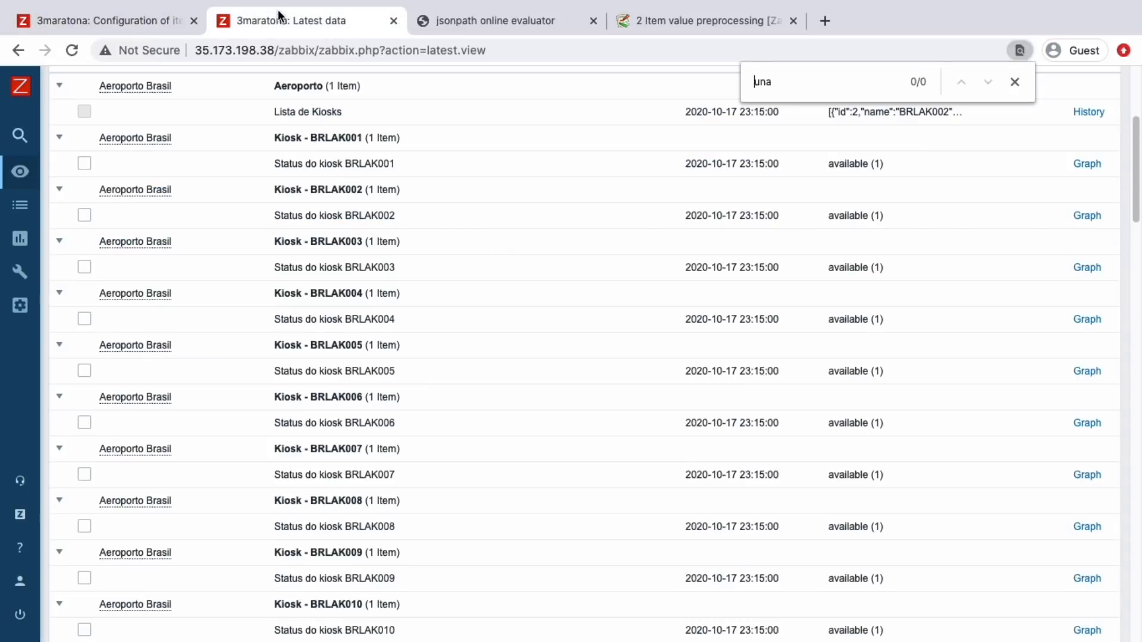
pyautogui.scroll(5, 672, 220)
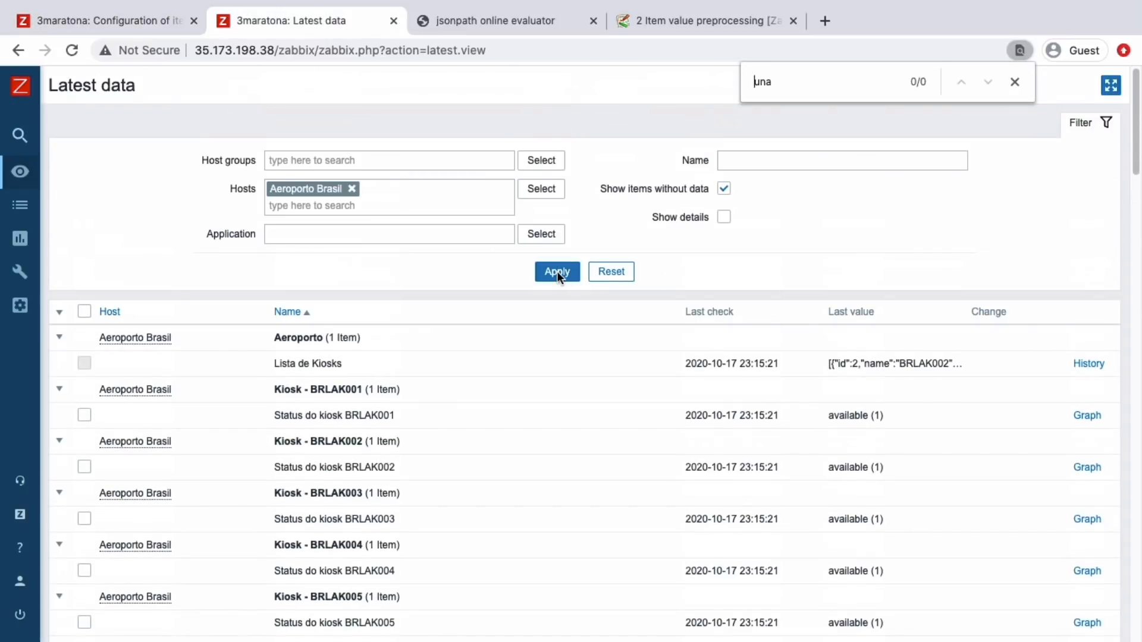
pyautogui.click(556, 271)
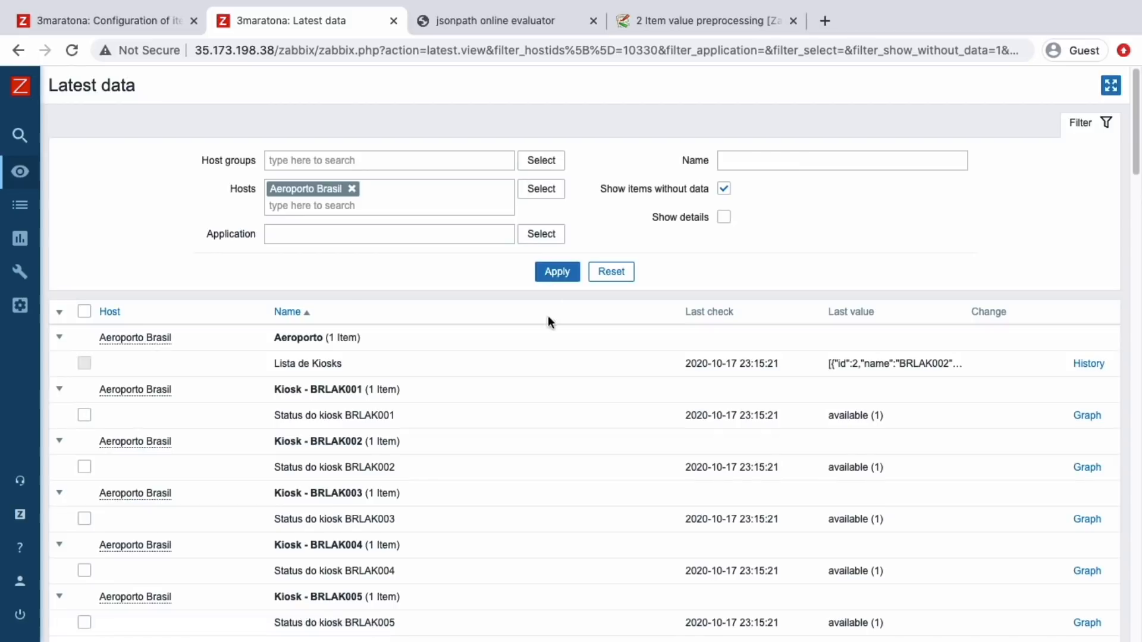
# Step: Filter the items of host Aeroporto Brasil by the Aeroporto application and execute the Lista de Kiosks item immediately
pyautogui.click(129, 26)
pyautogui.click(53, 352)
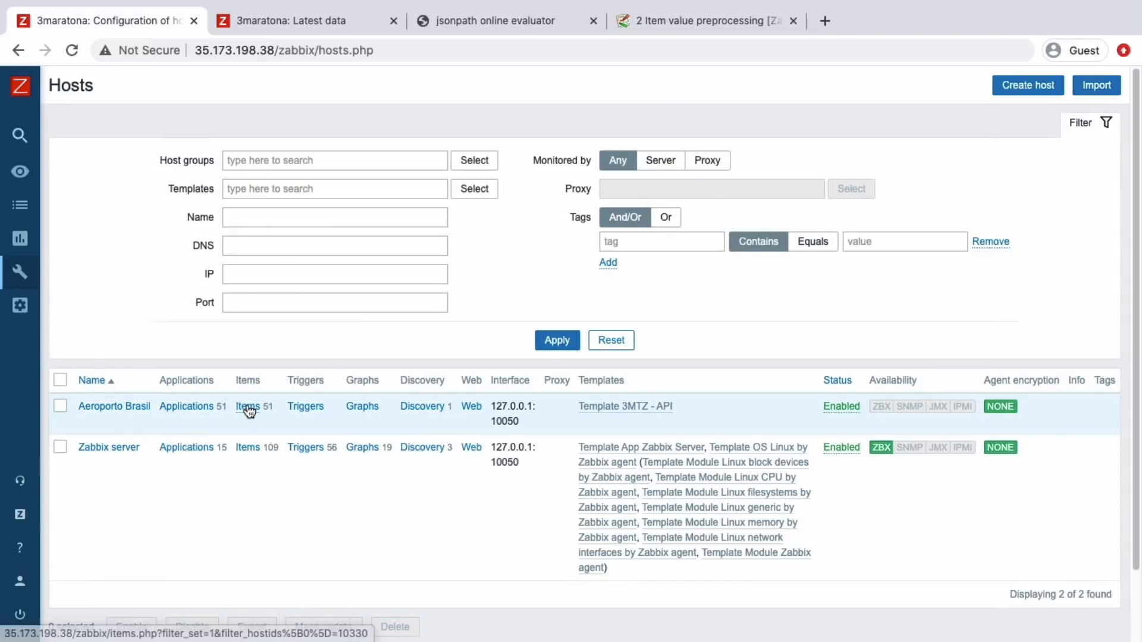
pyautogui.click(249, 410)
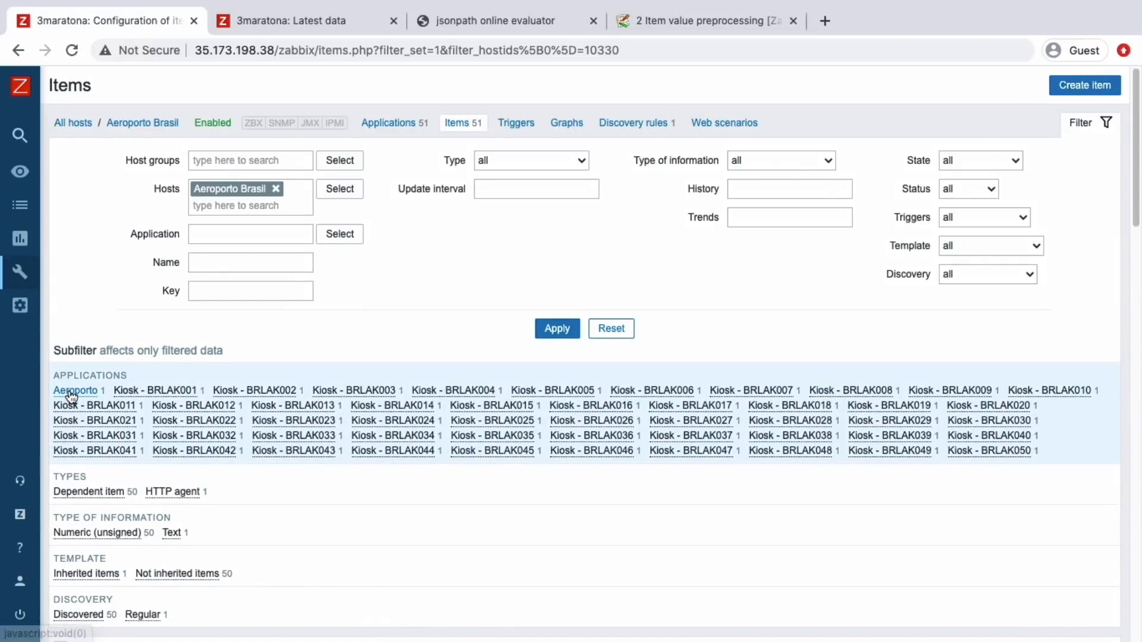
pyautogui.click(72, 393)
pyautogui.scroll(-3, 187, 447)
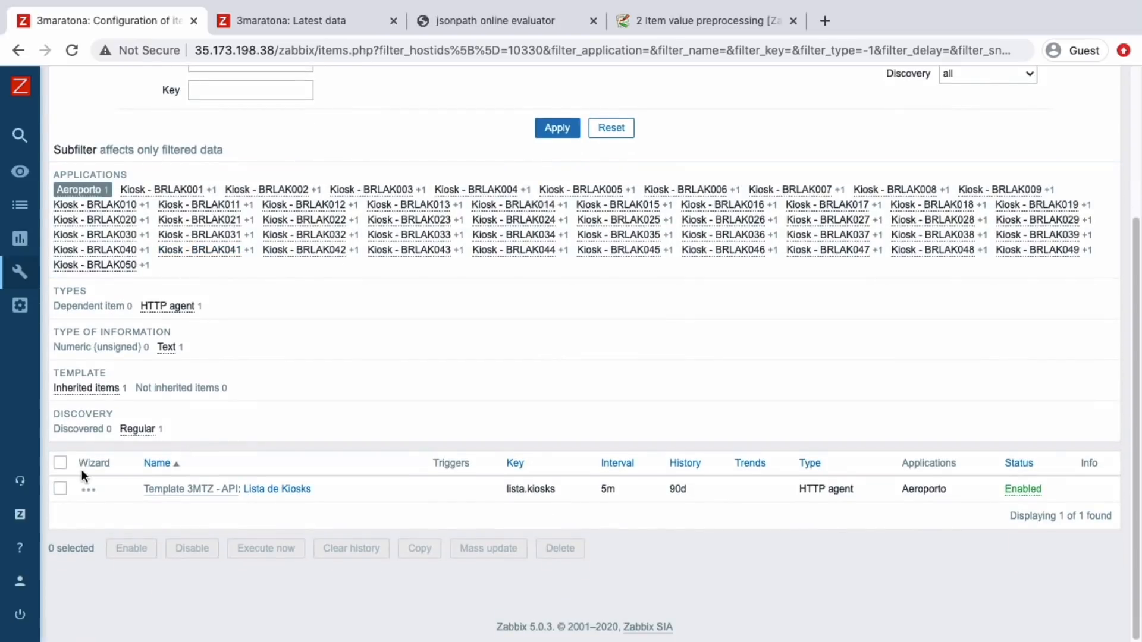
pyautogui.click(60, 488)
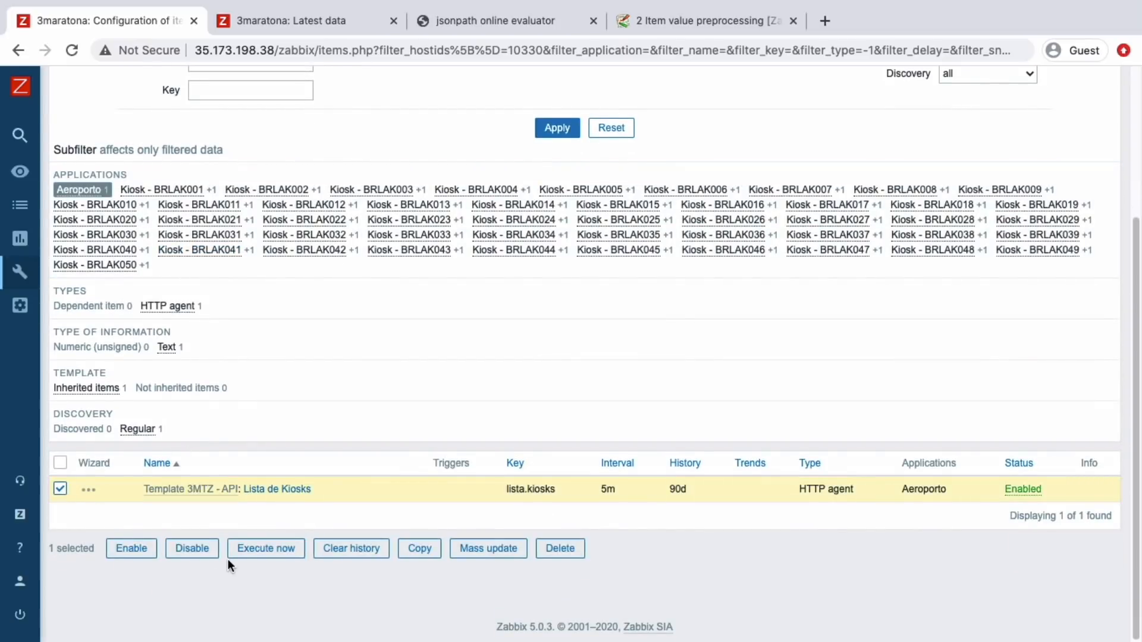
pyautogui.click(249, 550)
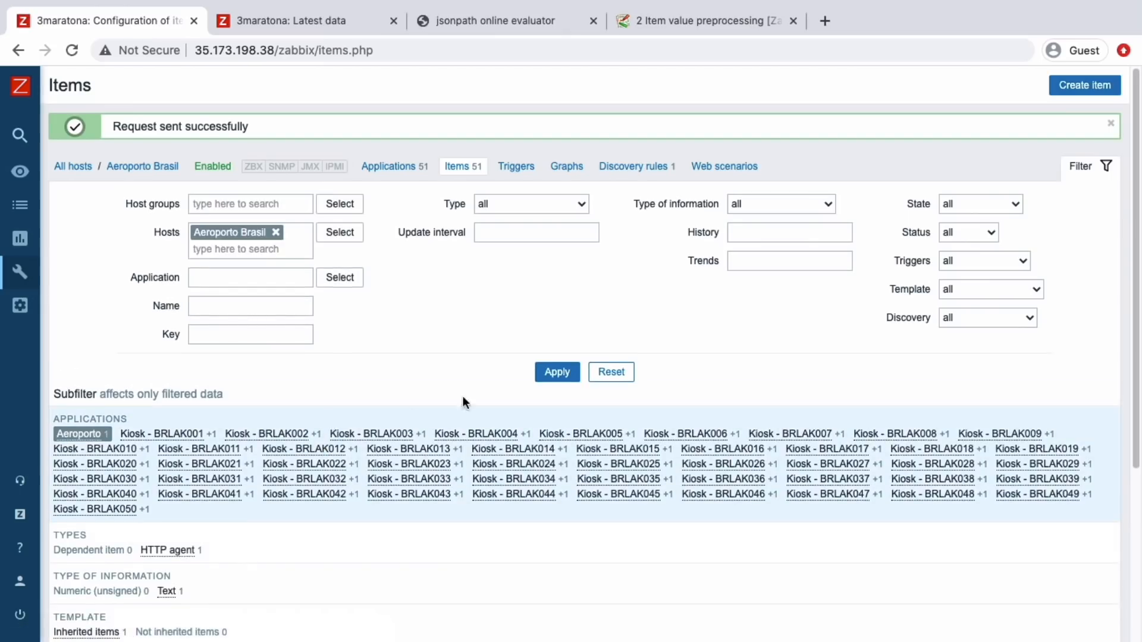
# Step: Reapply the item filter for host Aeroporto Brasil to refresh its list of items
pyautogui.click(557, 373)
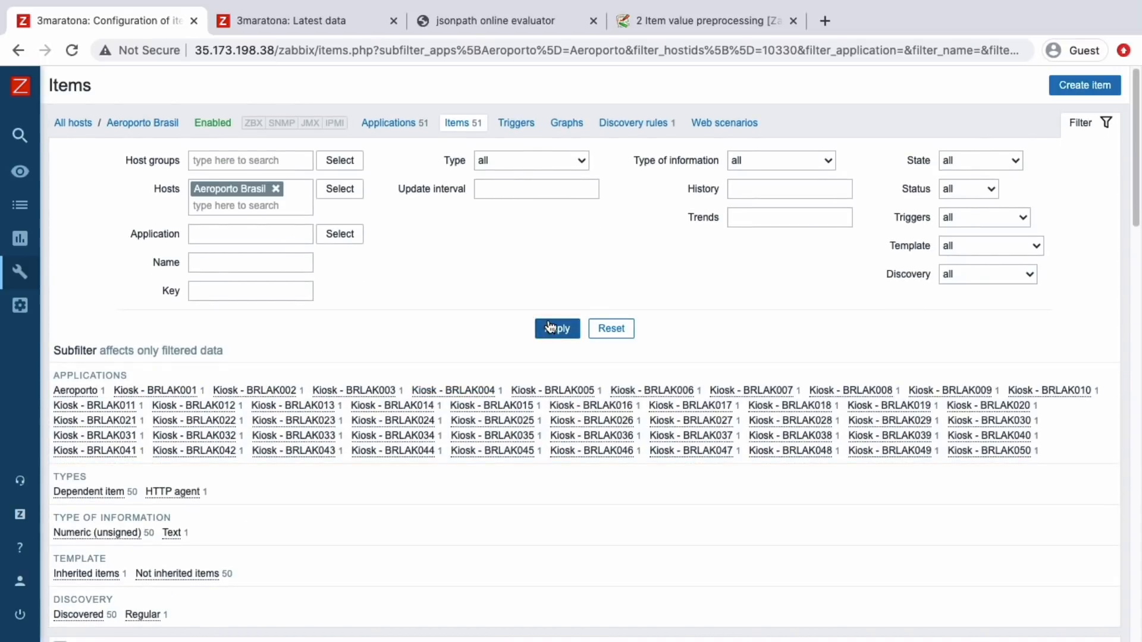
pyautogui.click(549, 327)
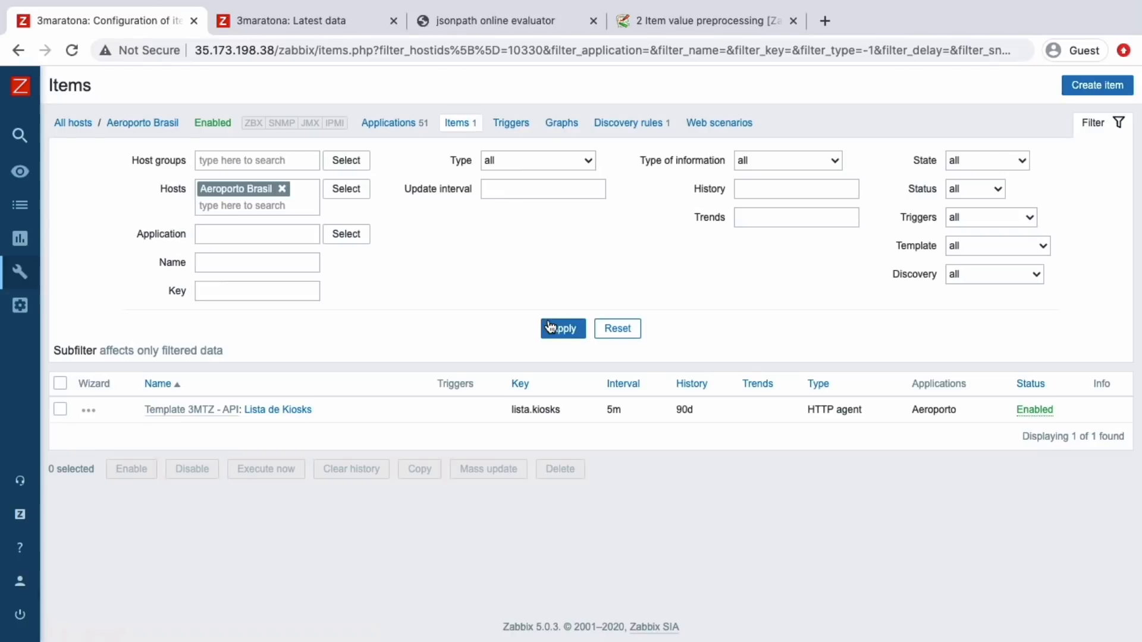
pyautogui.click(556, 327)
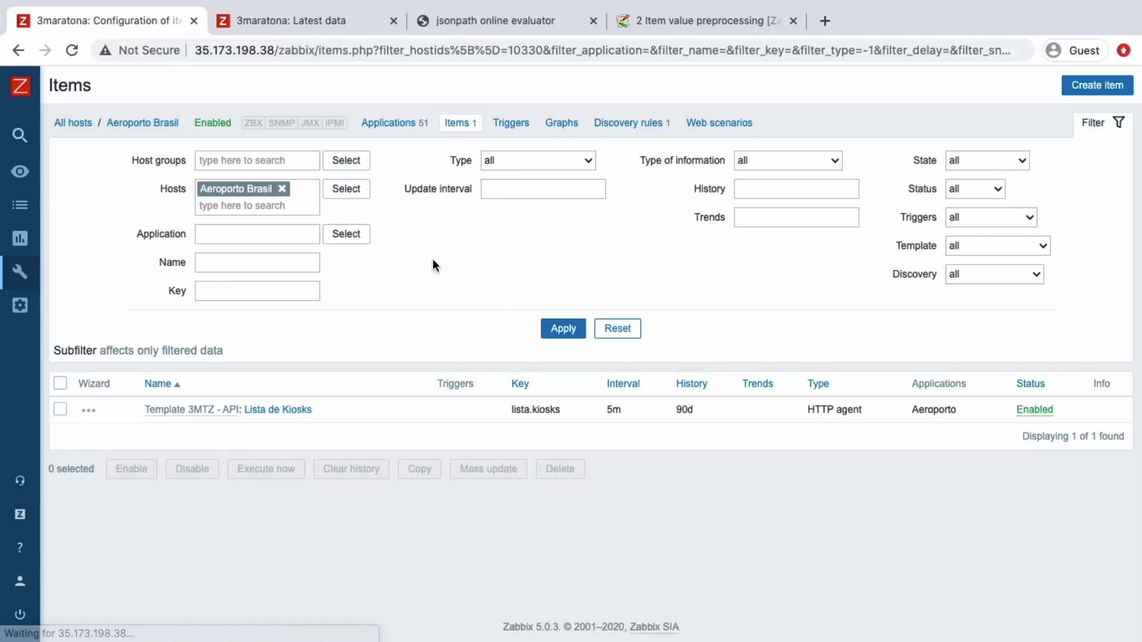
# Step: Inspect the Discovery Kiosks rule's error information on Aeroporto Brasil and view the preprocessing of Impressora Cartao de Embarque do kiosk {#NAME}
pyautogui.click(610, 126)
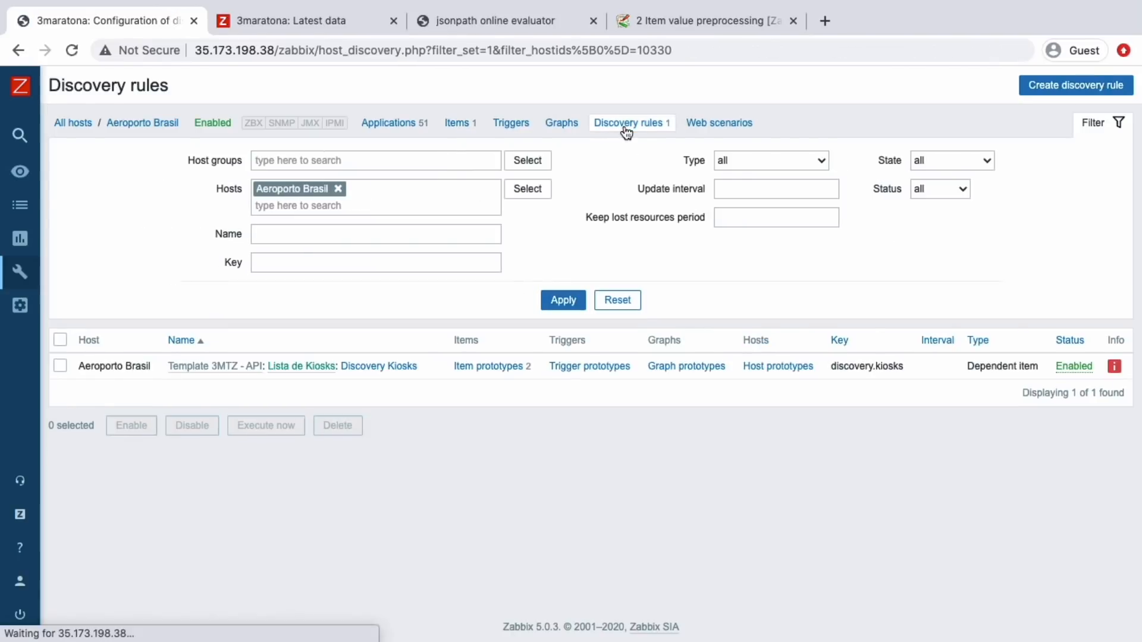
pyautogui.moveTo(1110, 367)
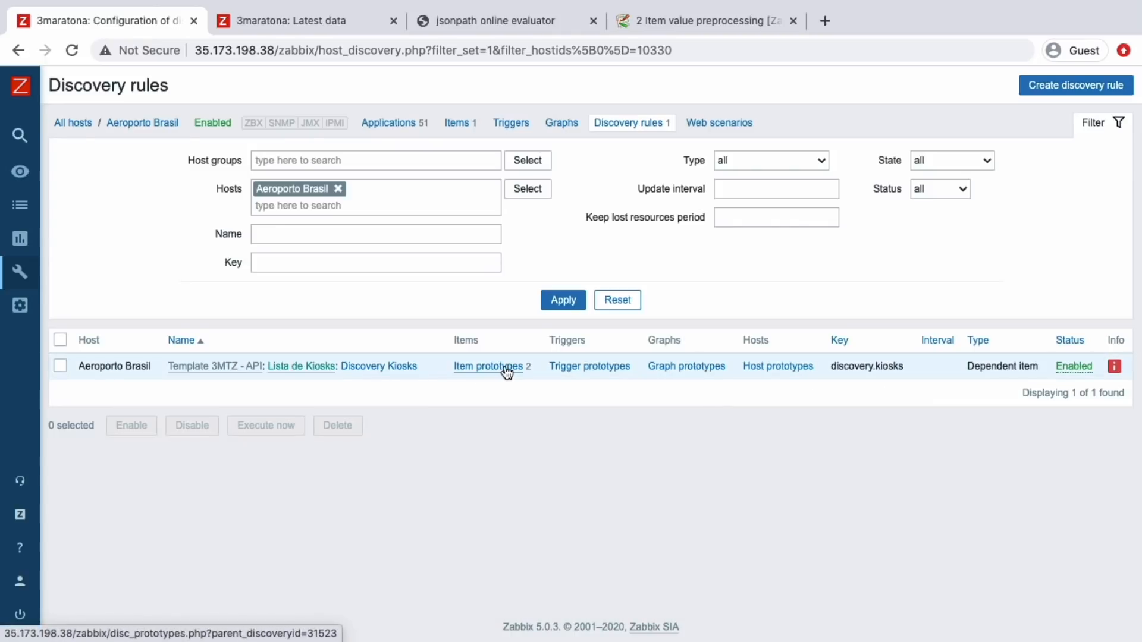
pyautogui.click(506, 367)
pyautogui.click(328, 178)
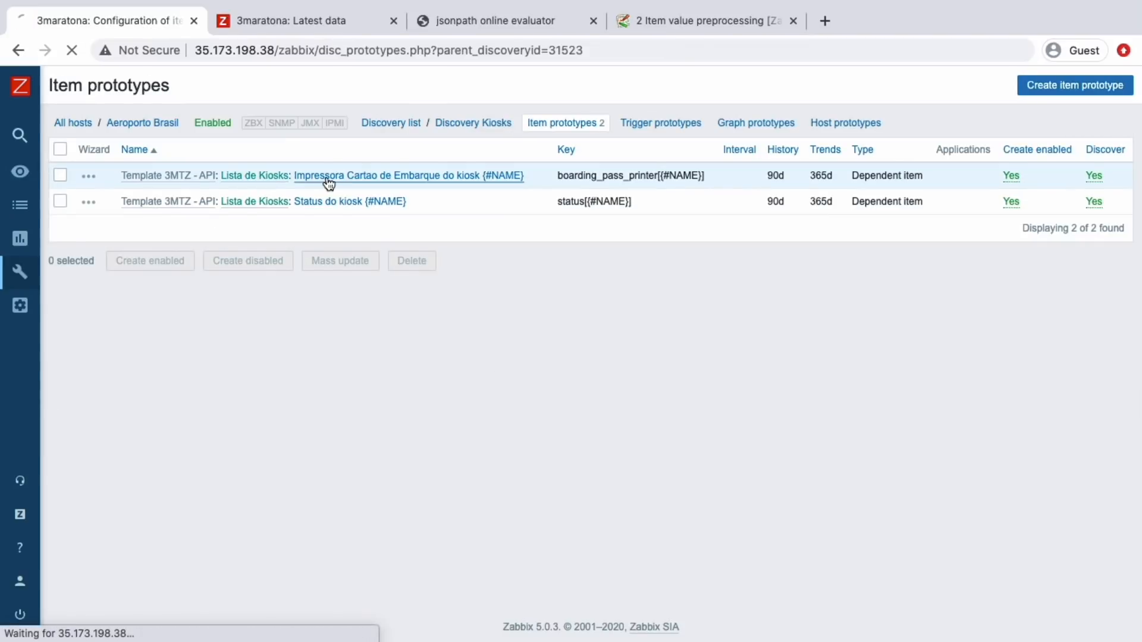
pyautogui.click(161, 150)
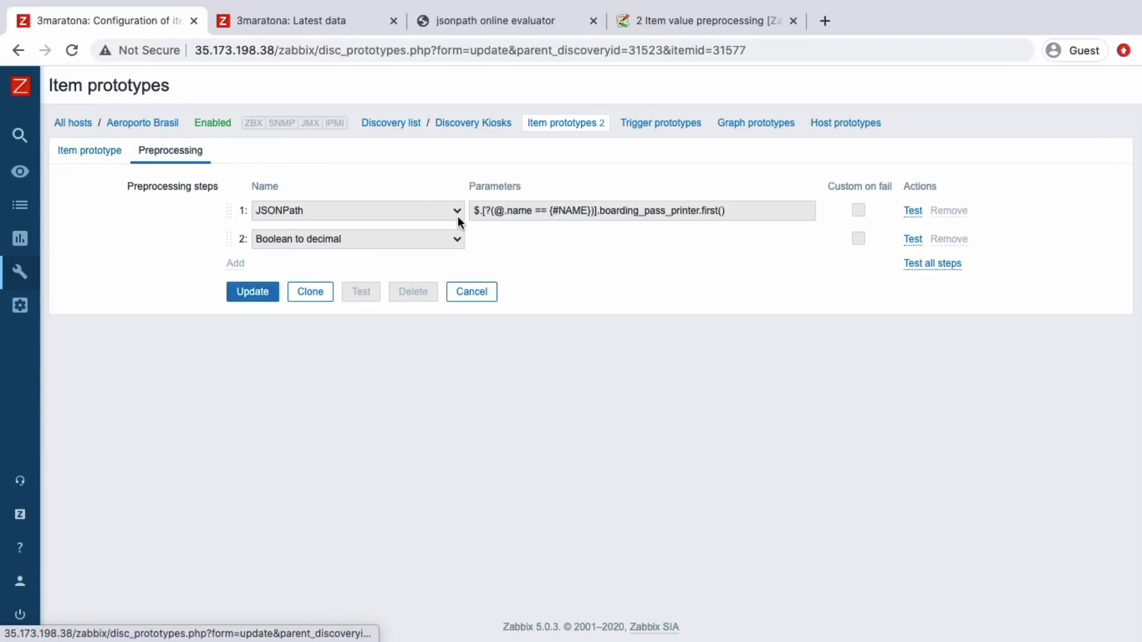
# Step: In the template's boarding pass printer item prototype, enclose {#NAME} in single quotes in the JSONPath preprocessing parameter and save it
pyautogui.click(90, 152)
pyautogui.click(256, 186)
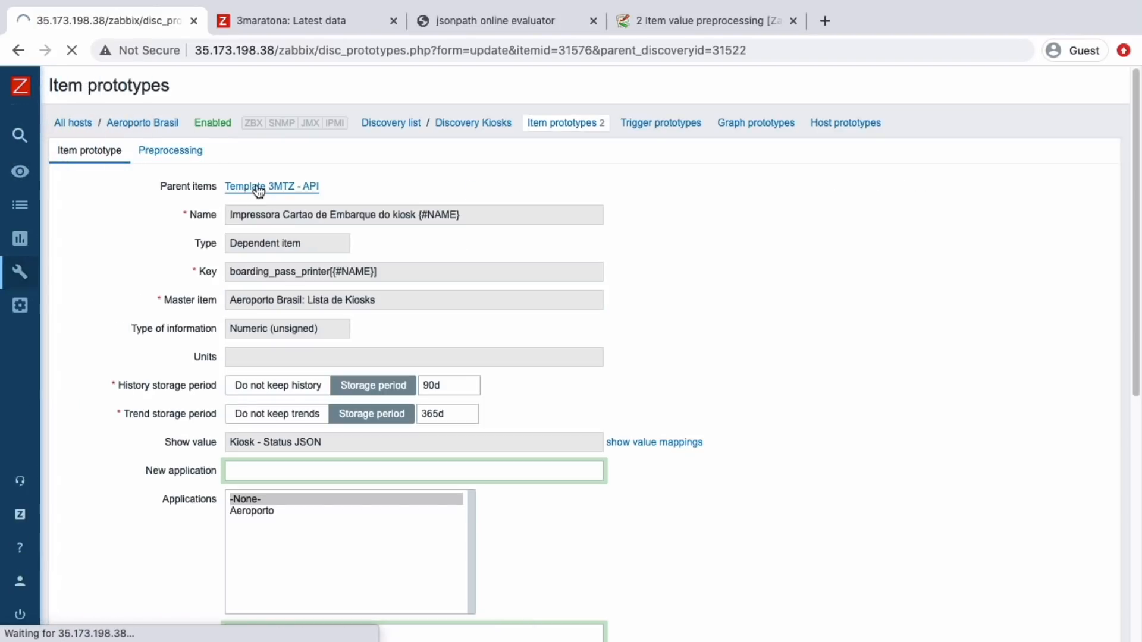
pyautogui.click(168, 153)
pyautogui.click(553, 210)
pyautogui.write("'")
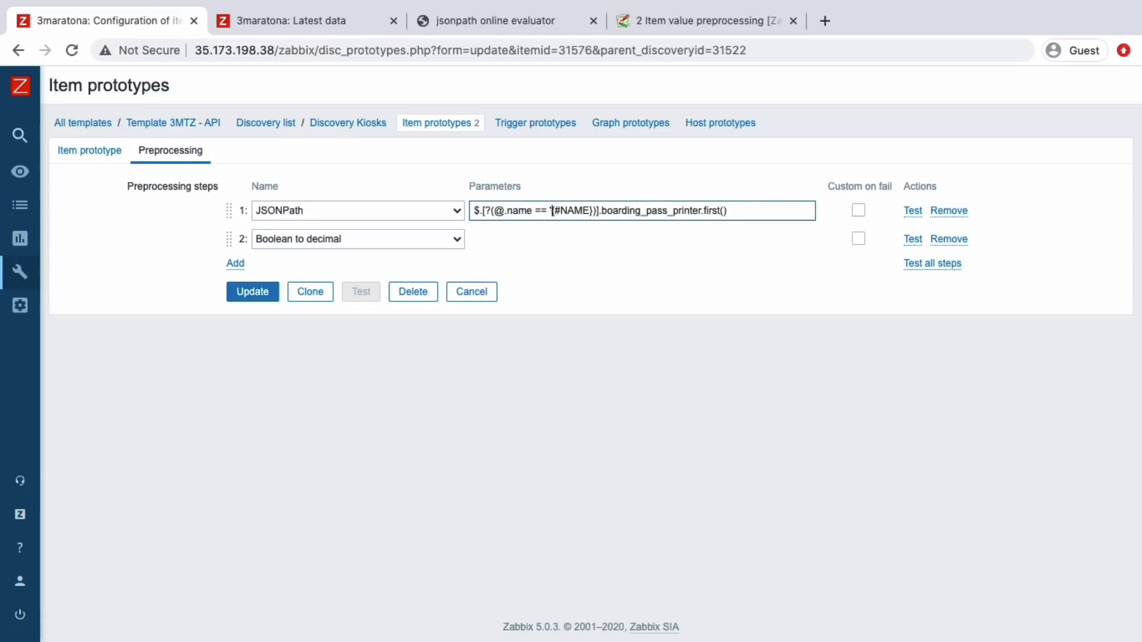
pyautogui.write("'")
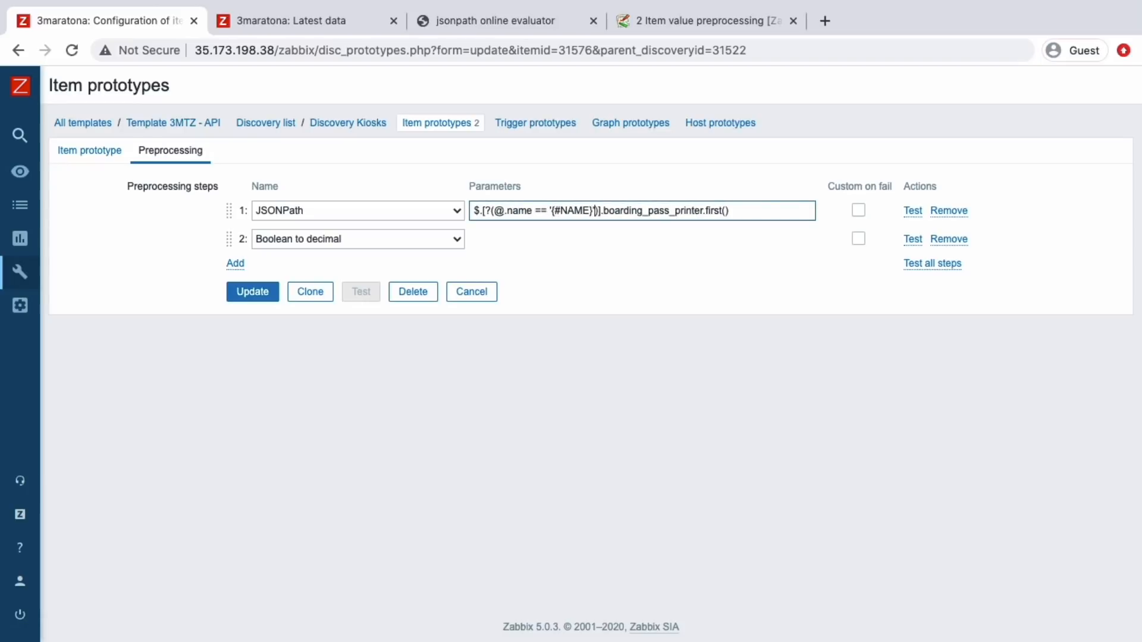
pyautogui.click(241, 296)
# Step: Enclose {#NAME} in single quotes in the JSONPath preprocessing parameter of the template's Status do kiosk prototype and save it
pyautogui.click(162, 249)
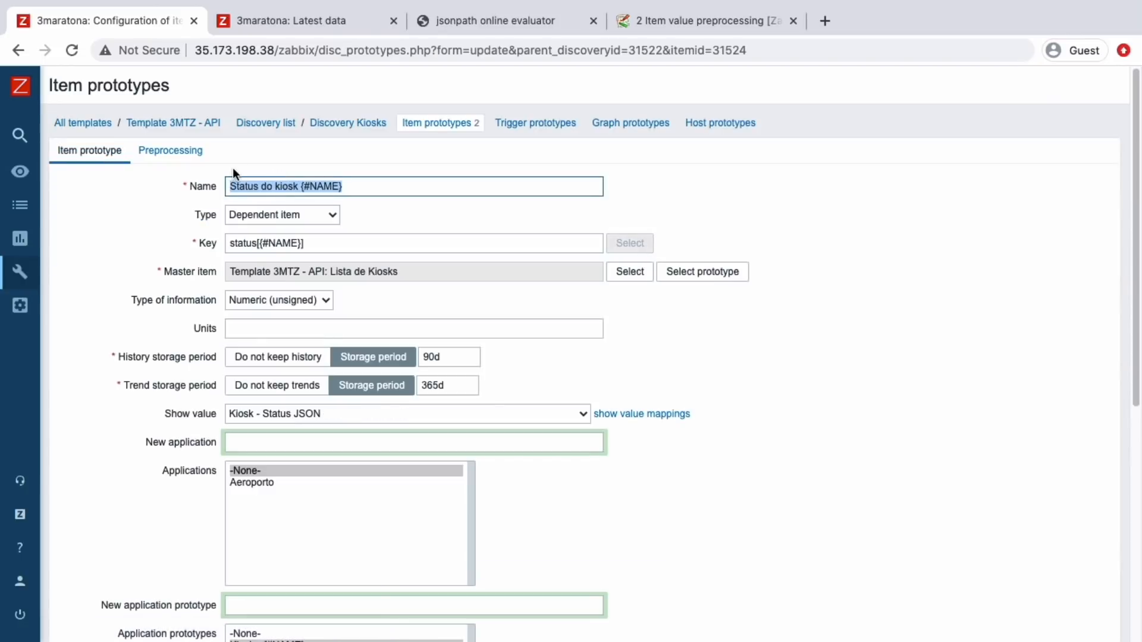
pyautogui.click(173, 151)
pyautogui.click(549, 210)
pyautogui.write("'{#NAME})].status.first(")
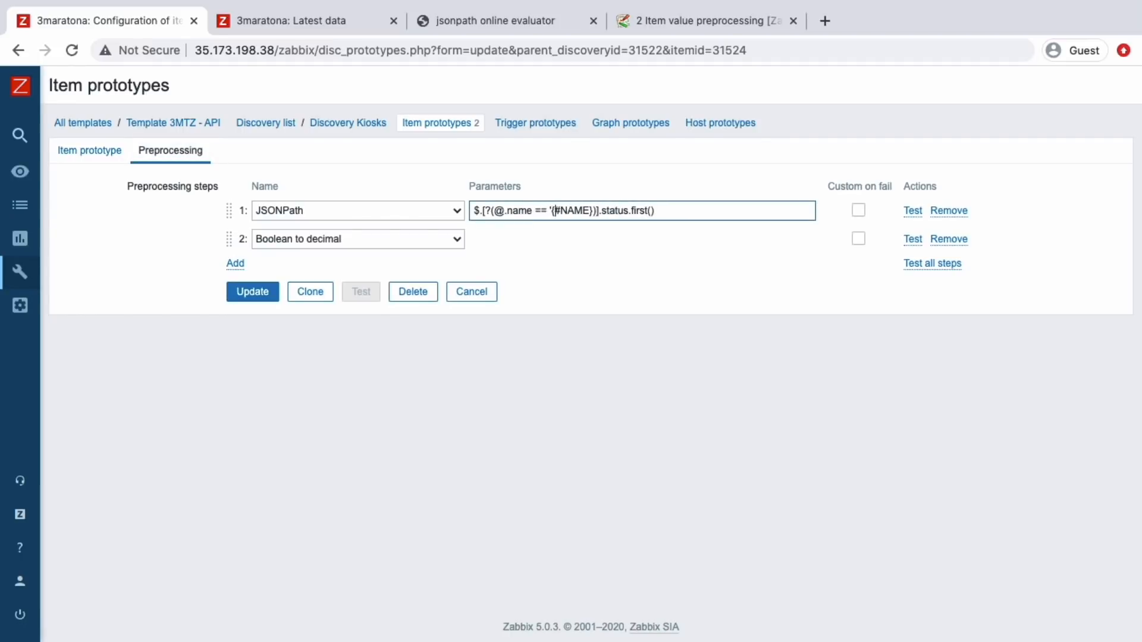
pyautogui.write("'")
pyautogui.click(252, 292)
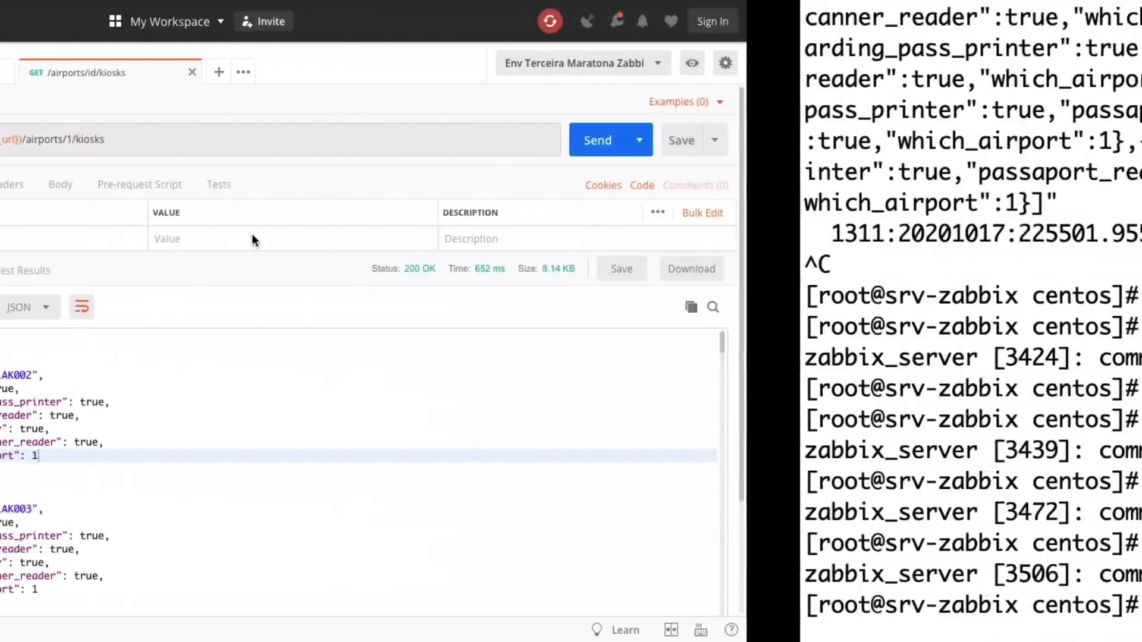
# Step: Rerun the previous command in the srv-zabbix terminal and execute the Aeroporto Brasil host's Lista de Kiosks item immediately
pyautogui.press('Up')
pyautogui.press('Return')
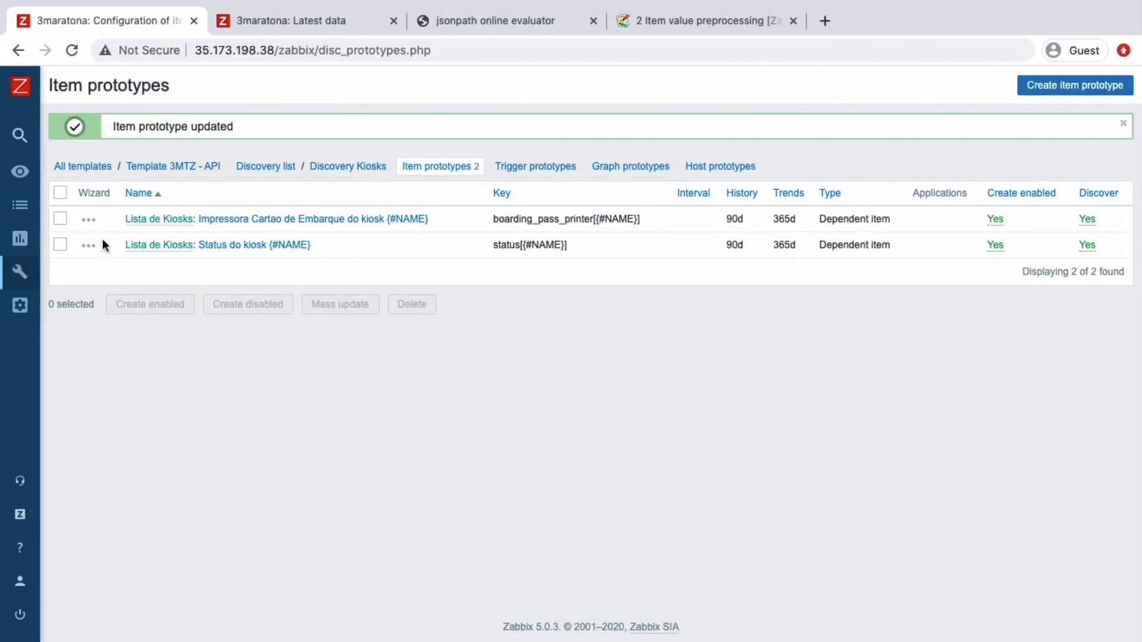
pyautogui.moveTo(23, 276)
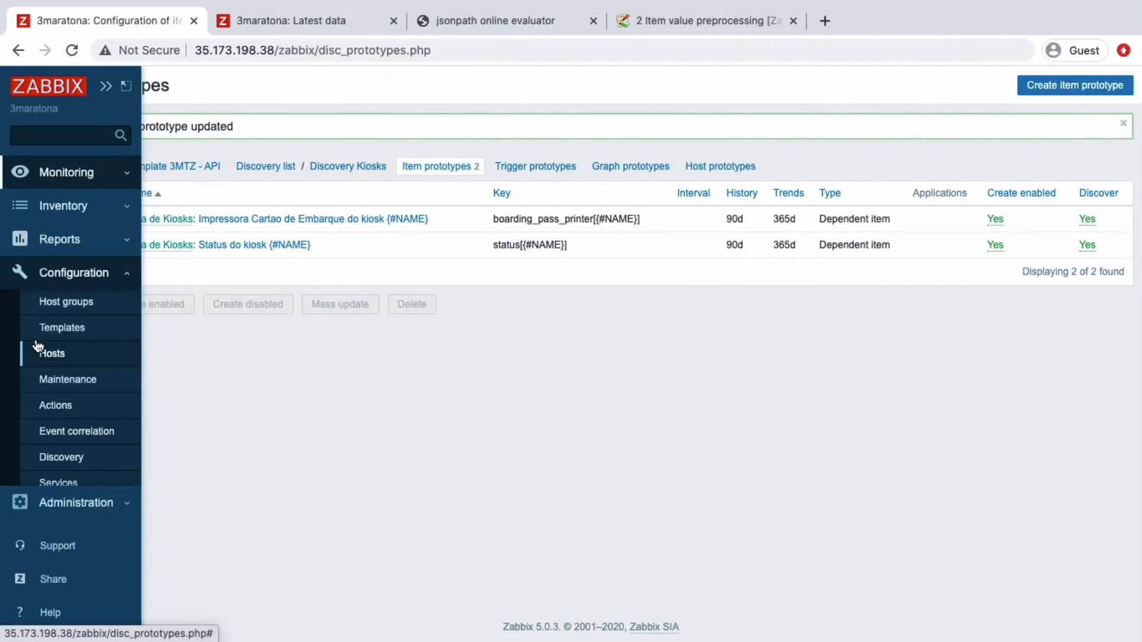
pyautogui.click(52, 356)
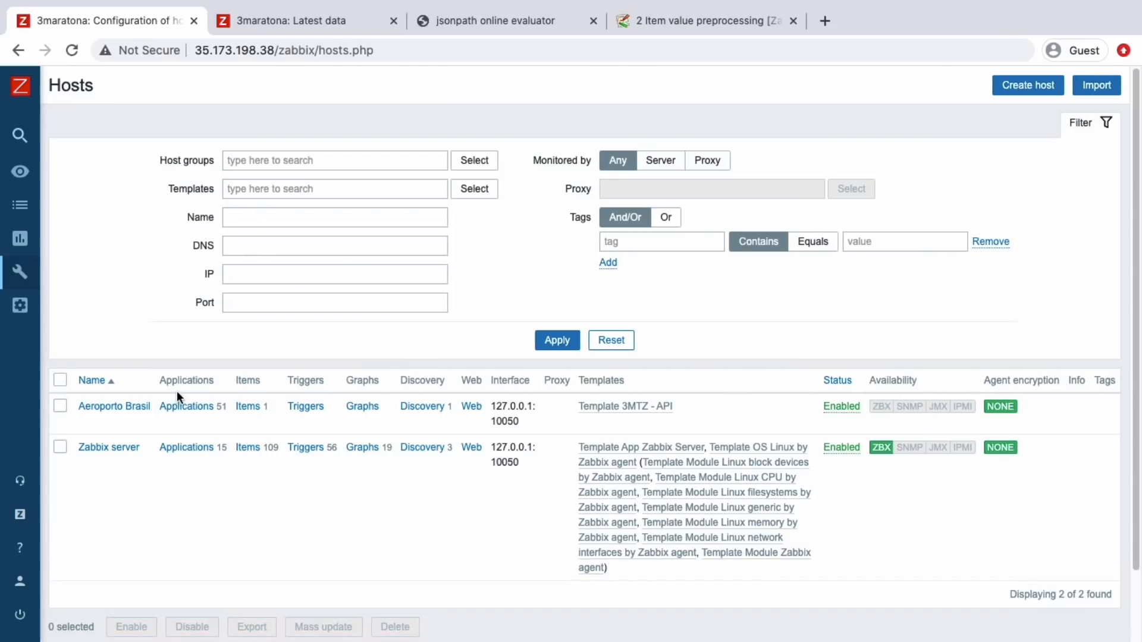
pyautogui.click(245, 408)
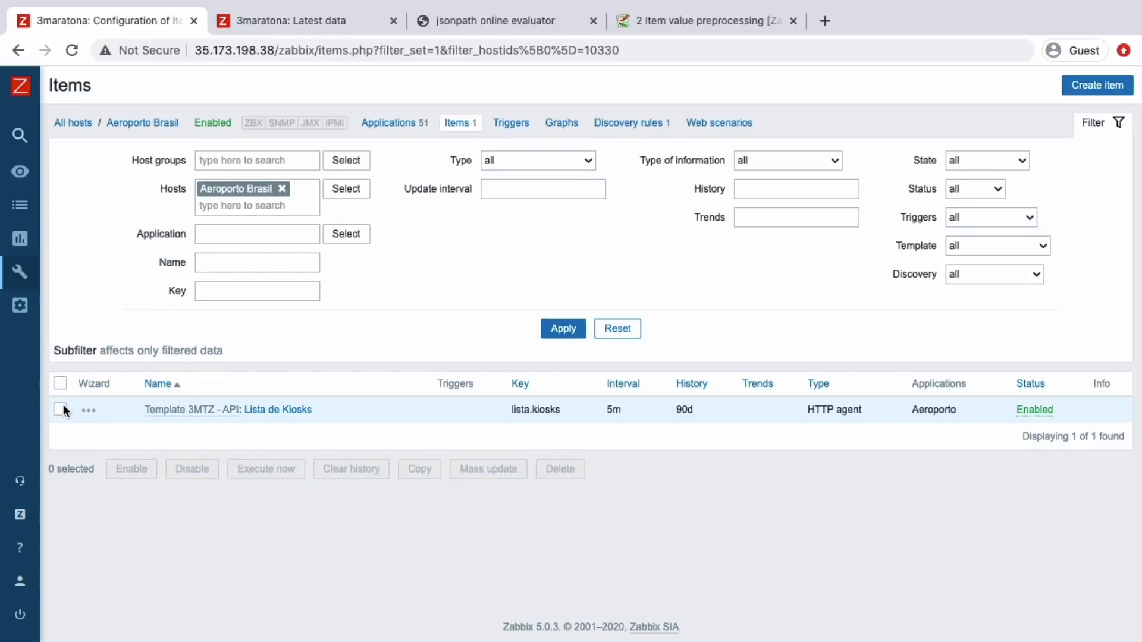
pyautogui.click(62, 408)
pyautogui.click(240, 470)
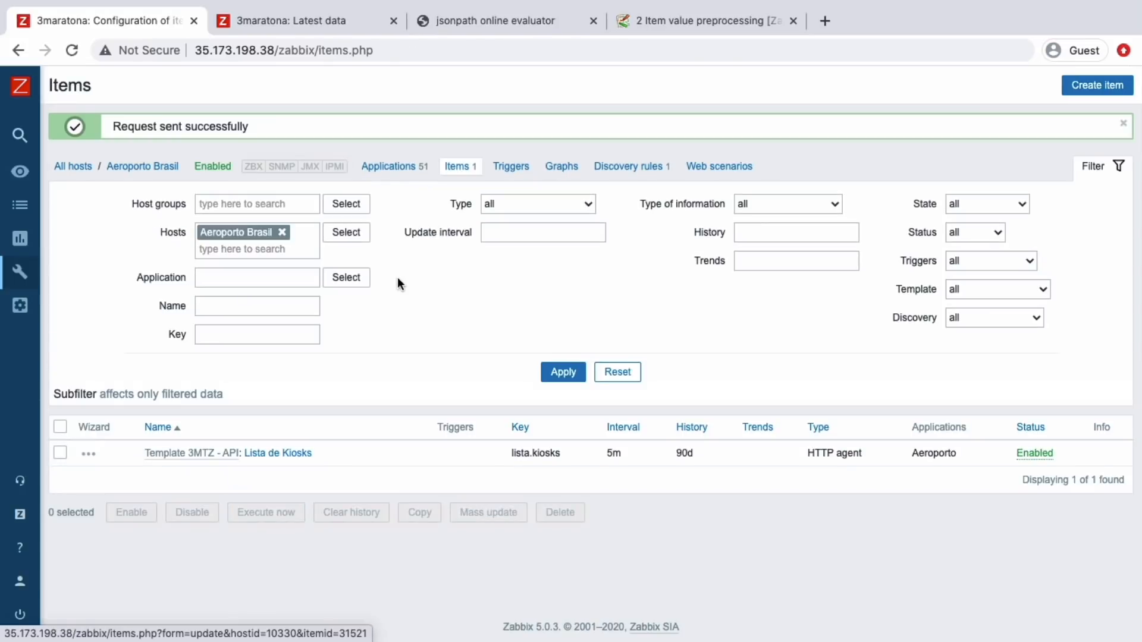
# Step: Try to execute the Discovery Kiosks rule of the Aeroporto Brasil host immediately
pyautogui.click(605, 170)
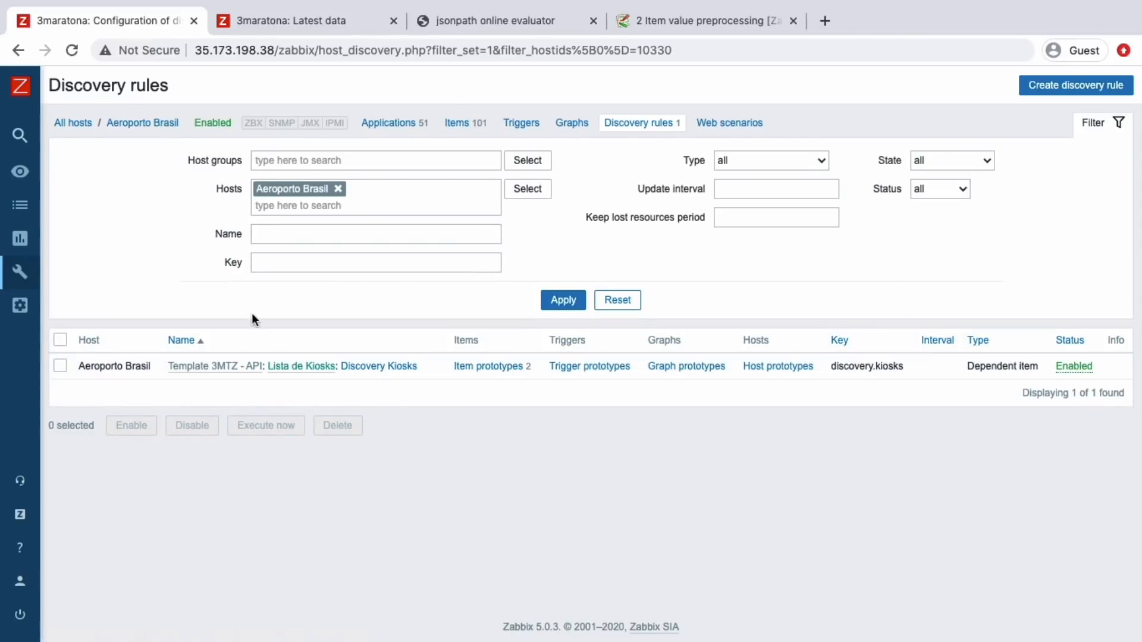
pyautogui.click(60, 365)
pyautogui.click(253, 427)
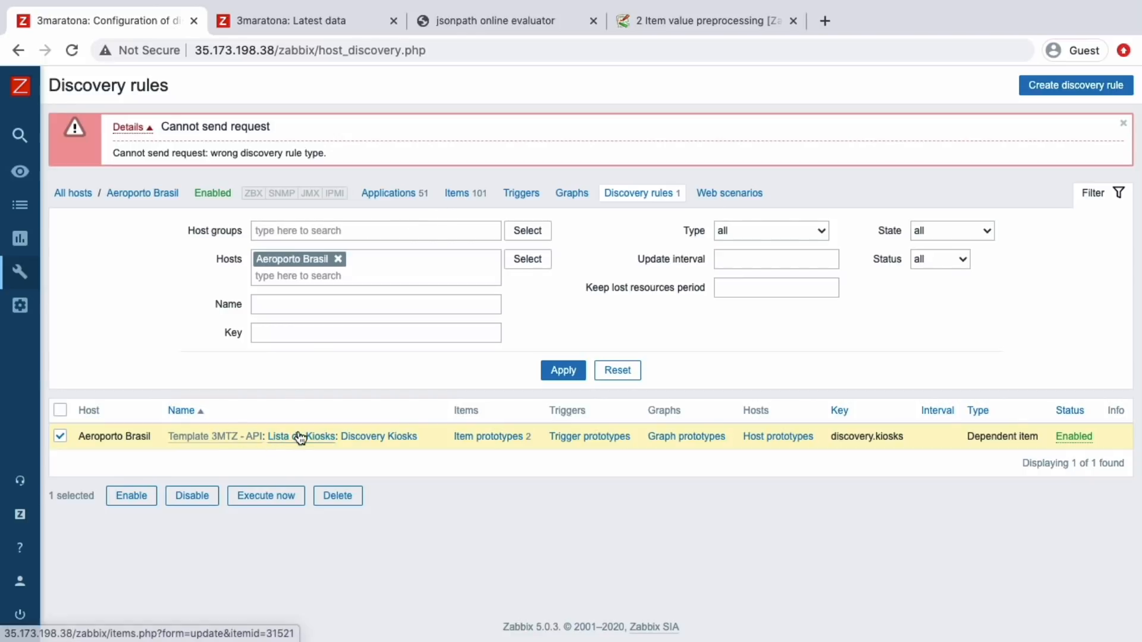
# Step: Filter the host's items by the Aeroporto application, execute Lista de Kiosks again, and refresh the host's latest data
pyautogui.click(452, 194)
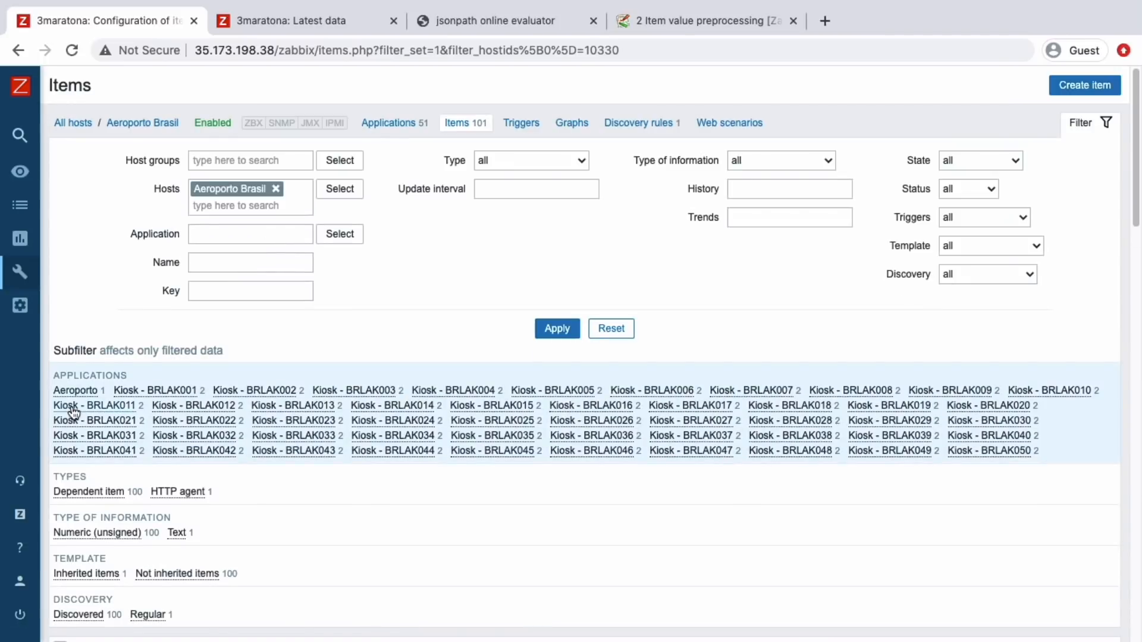
pyautogui.click(74, 390)
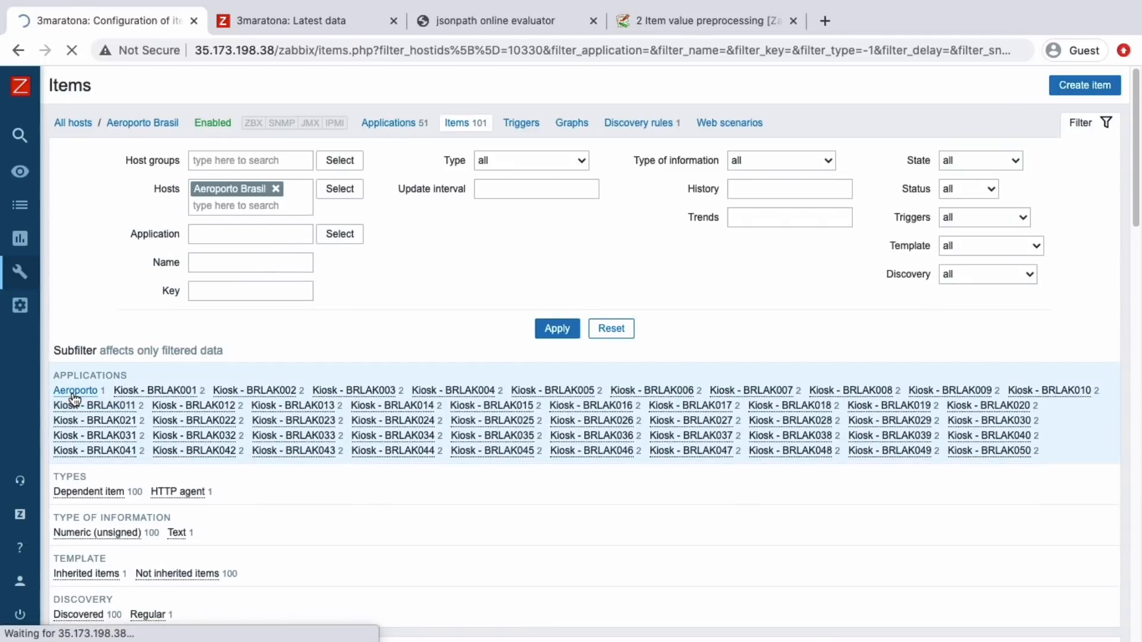
pyautogui.scroll(-3, 67, 446)
pyautogui.click(61, 489)
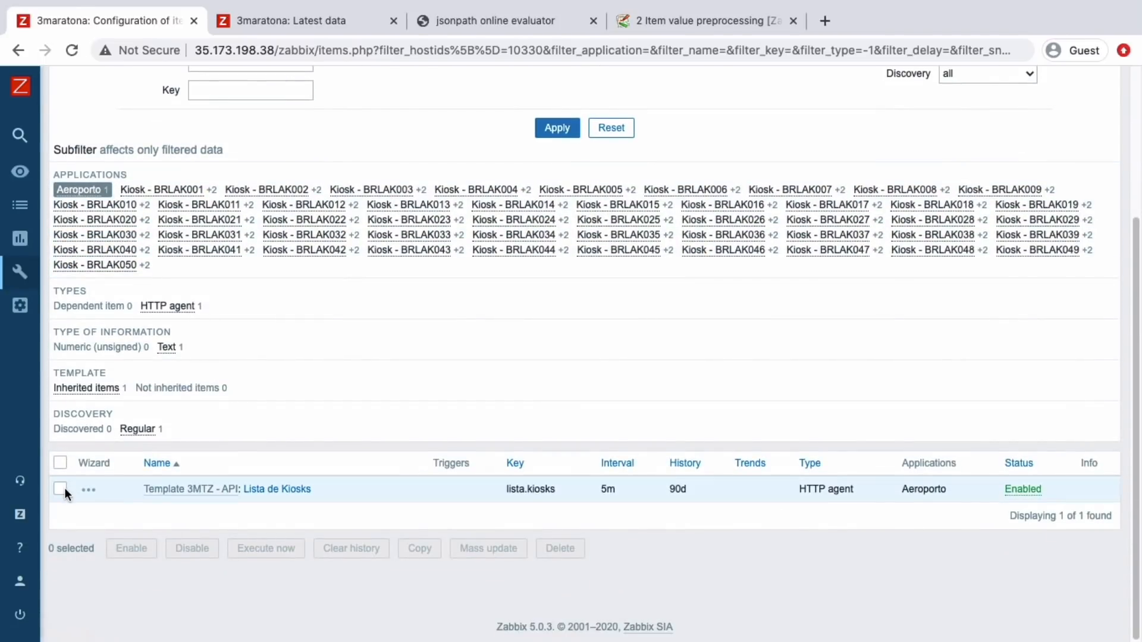
pyautogui.click(248, 544)
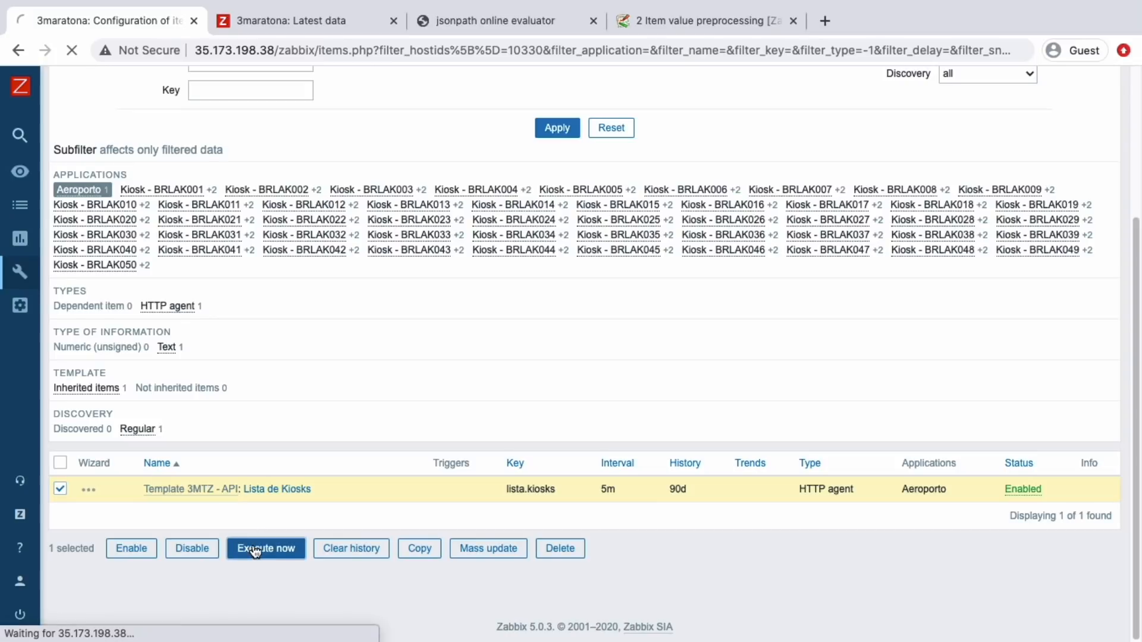
pyautogui.click(290, 14)
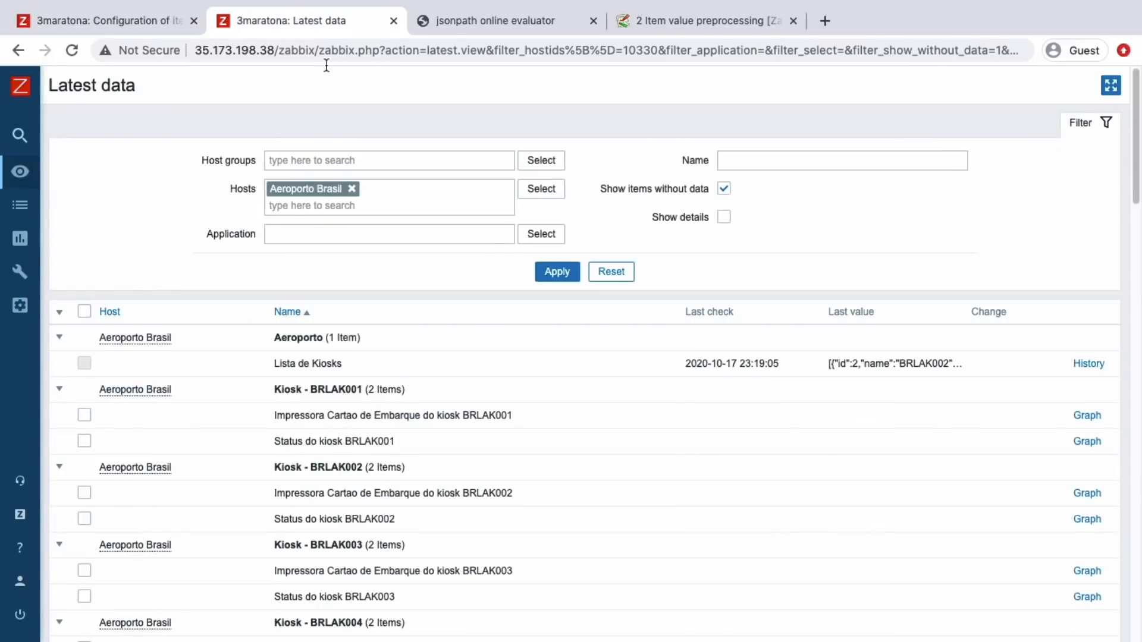
pyautogui.click(573, 271)
pyautogui.click(158, 24)
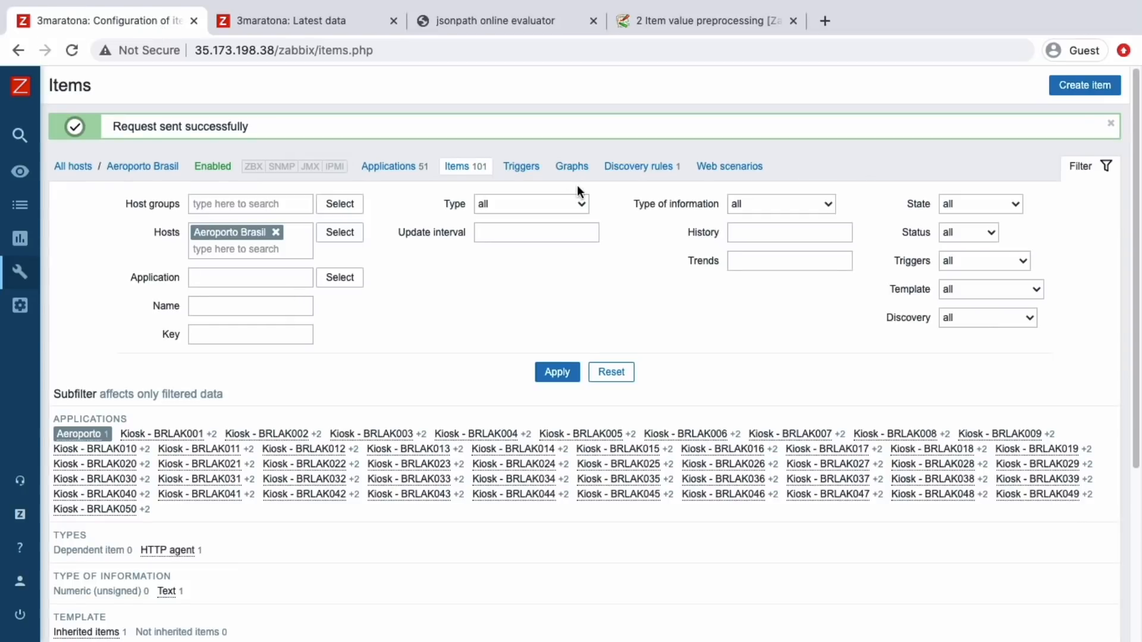
pyautogui.click(614, 168)
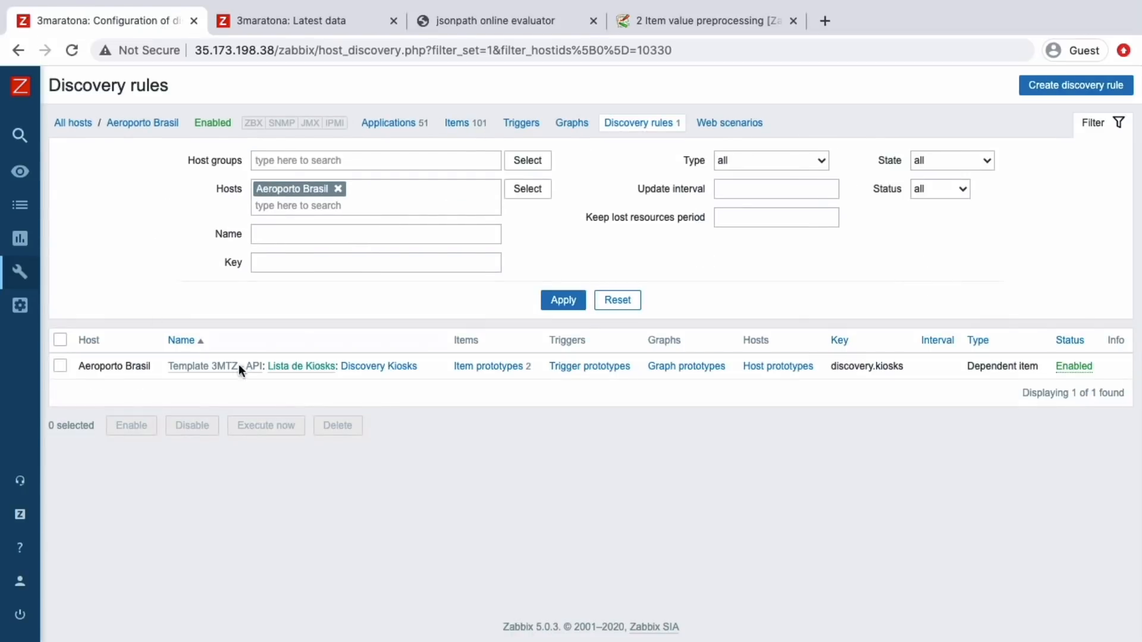
pyautogui.click(486, 365)
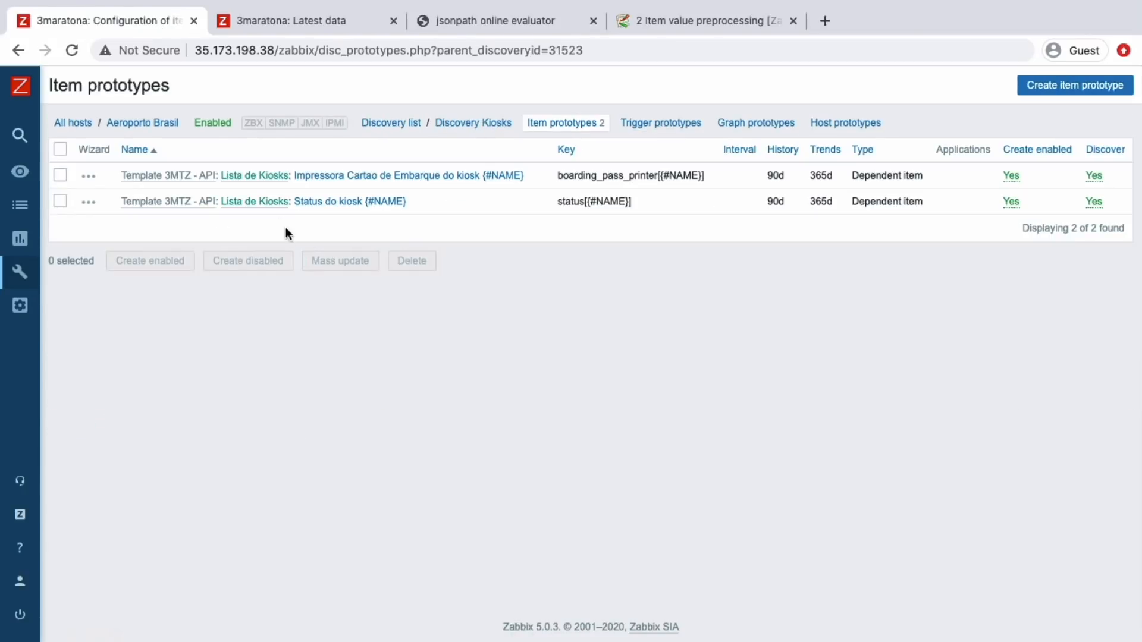
pyautogui.click(306, 203)
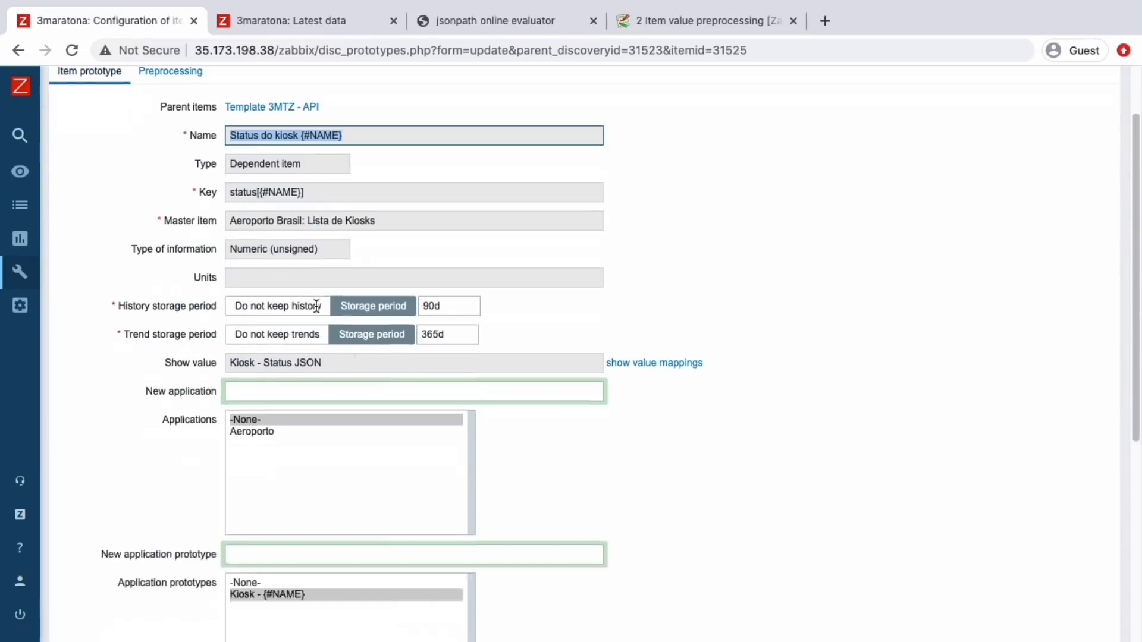
pyautogui.scroll(-6, 308, 416)
pyautogui.click(308, 536)
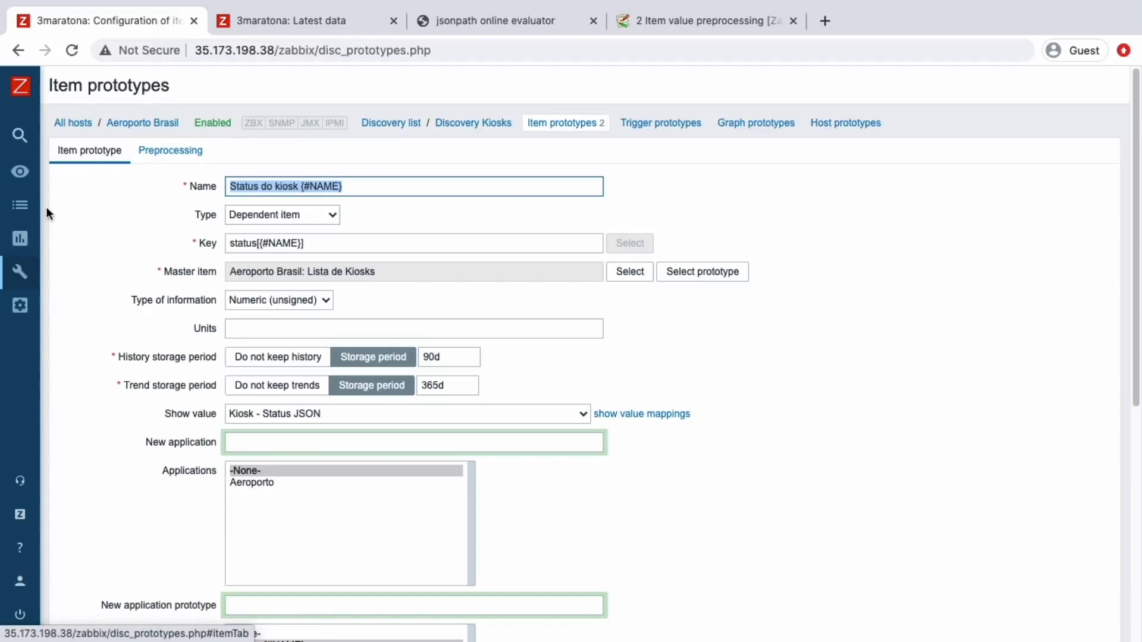
# Step: Clone the Status do kiosk {#NAME} item prototype from the Discovery Kiosks rule of Template 3MTZ - API
pyautogui.moveTo(11, 314)
pyautogui.click(63, 330)
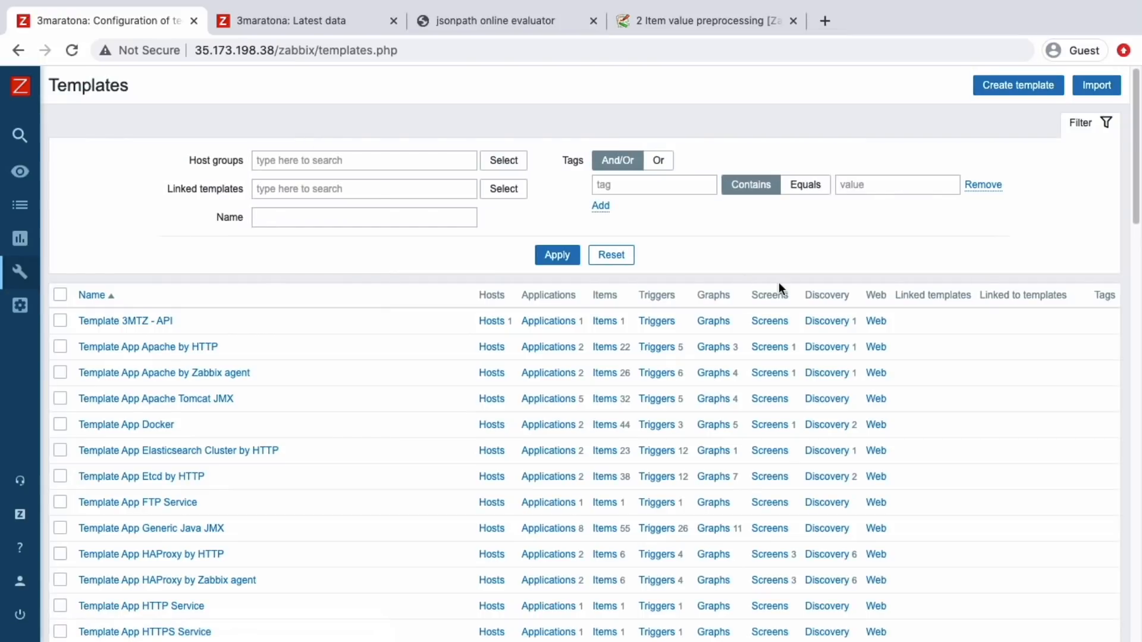
pyautogui.click(823, 322)
pyautogui.click(427, 366)
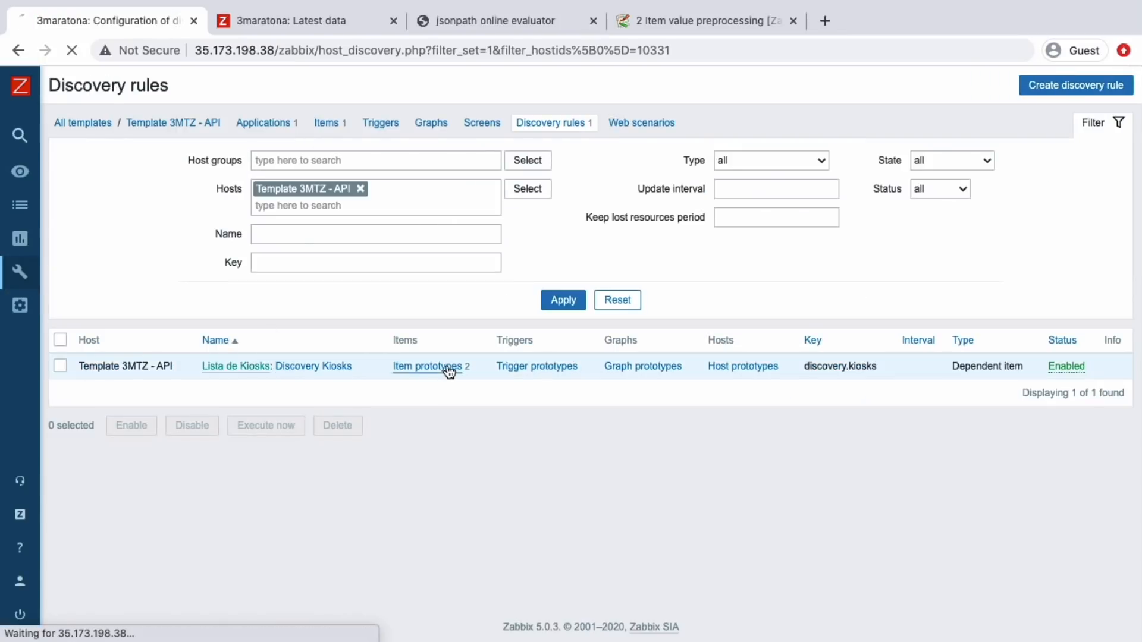
pyautogui.click(217, 206)
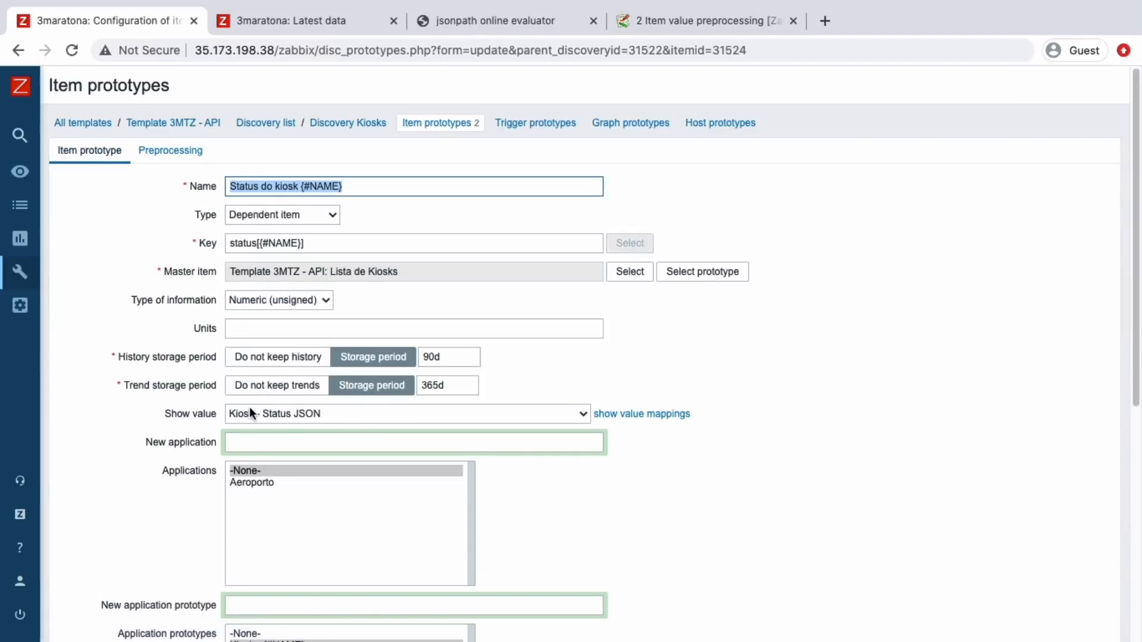
pyautogui.scroll(-6, 248, 407)
pyautogui.click(312, 543)
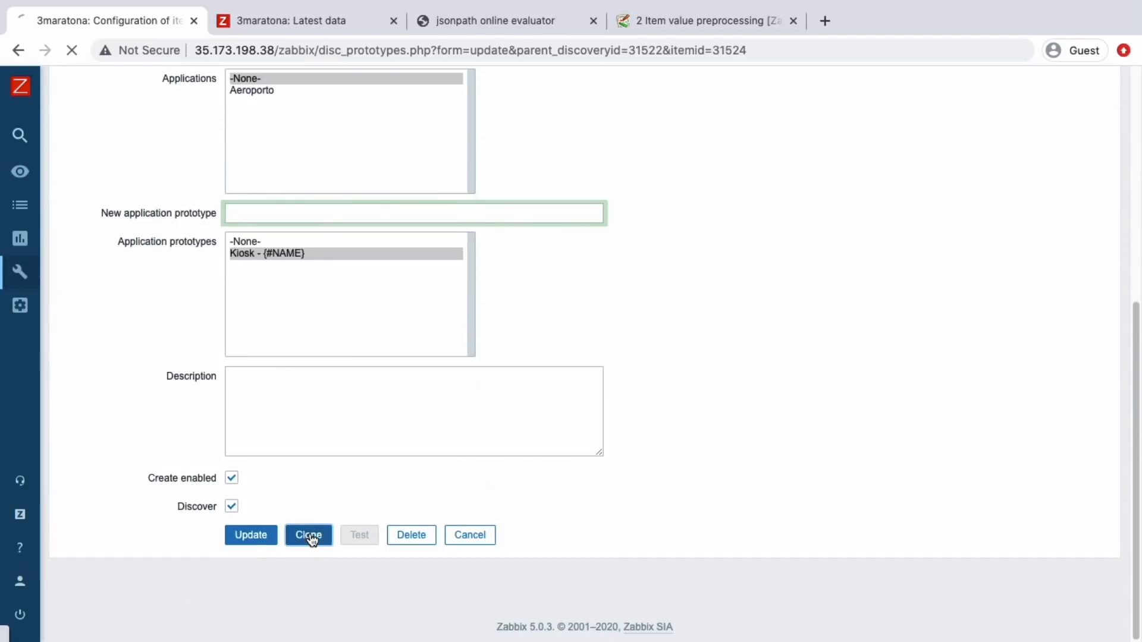
# Step: Copy the passaport_reader field name from the JSON input in the JSONPath online evaluator
pyautogui.click(452, 23)
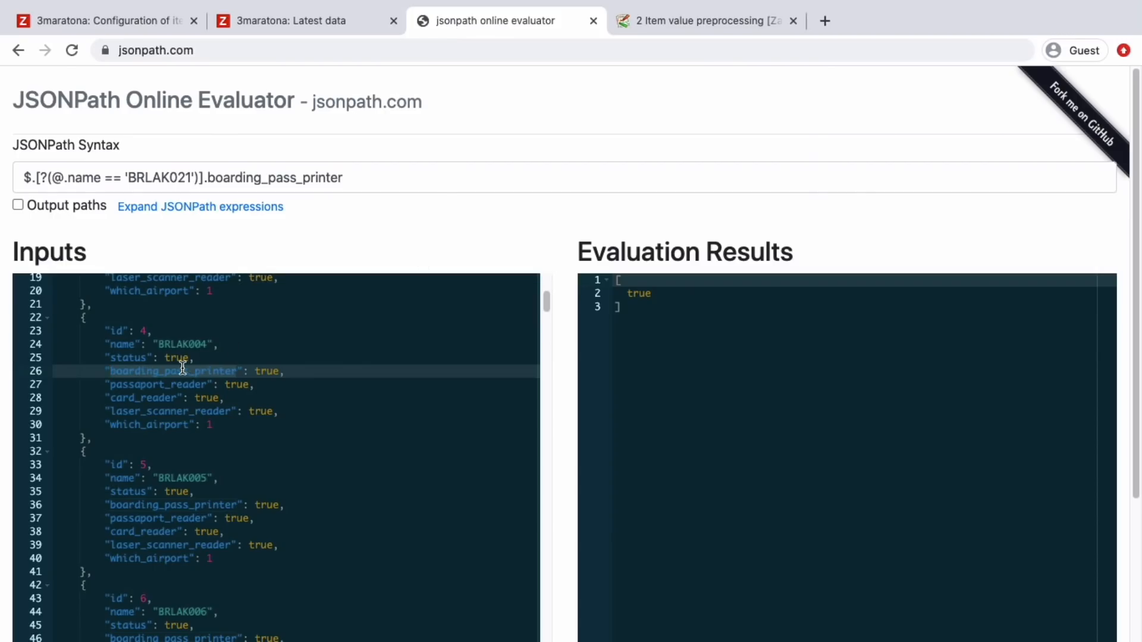
pyautogui.click(136, 398)
pyautogui.doubleClick(127, 386)
pyautogui.hotkey('ctrl', 'c')
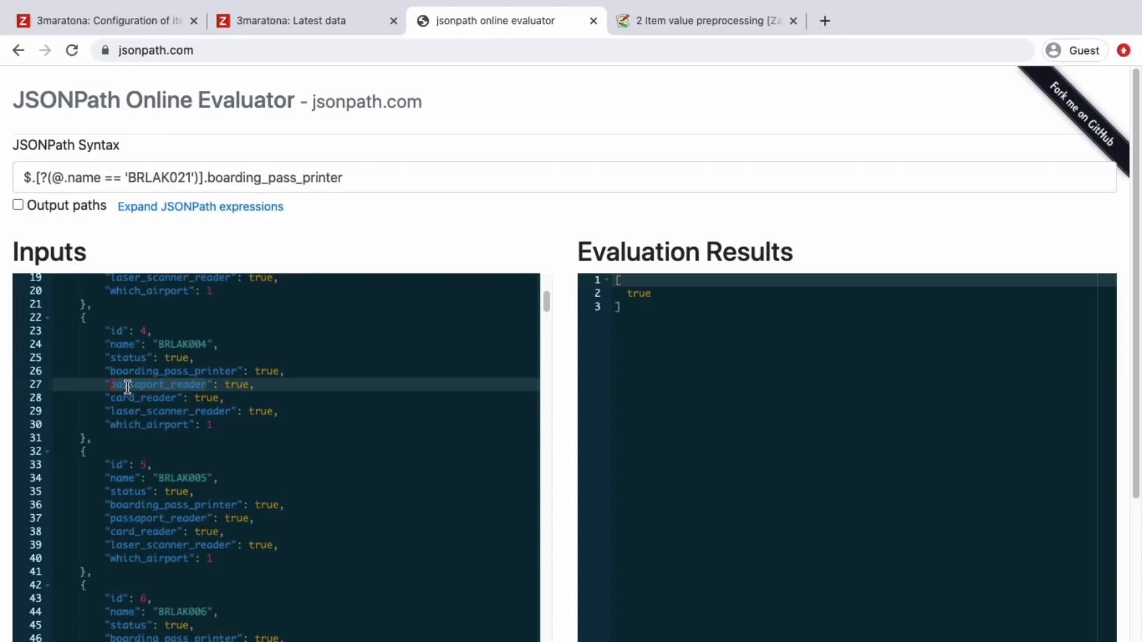
# Step: Name the cloned prototype "Leitor de passaport do kiosk {#NAME}" and set its key to passaport_reader[{#NAME}]
pyautogui.click(139, 22)
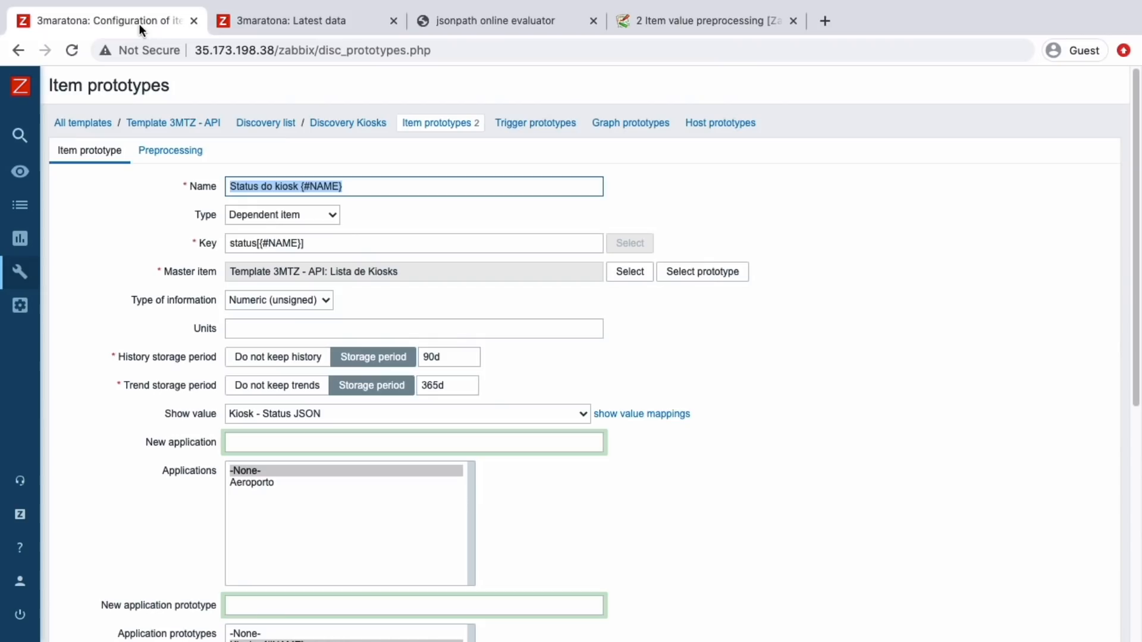
pyautogui.click(257, 186)
pyautogui.doubleClick(257, 186)
pyautogui.press('BackSpace')
pyautogui.write('Leitor de passaport')
pyautogui.doubleClick(238, 243)
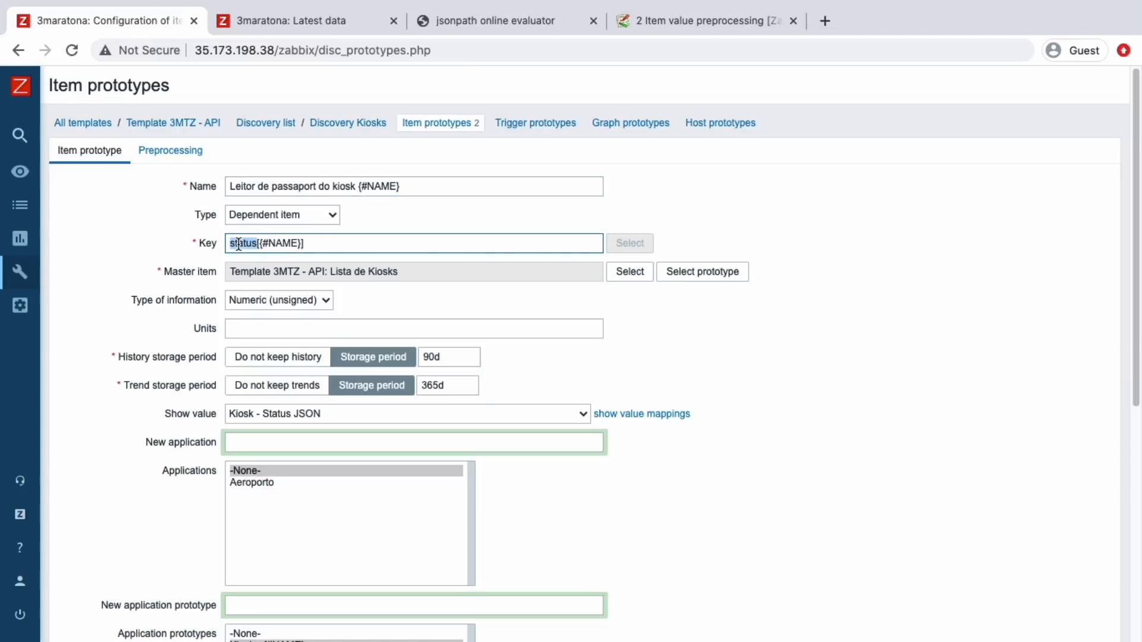
pyautogui.write('passaport_reader')
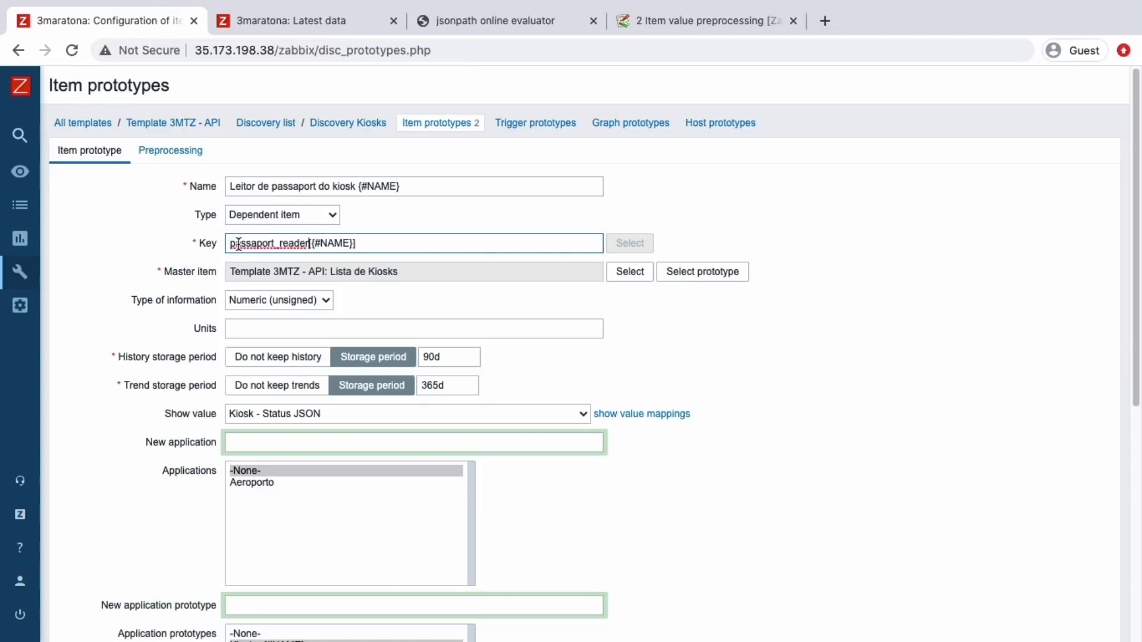
# Step: Set the clone's JSONPath preprocessing parameter to $.[?(@.name == '{#NAME}')].passaport_reader.first() and return to its general settings
pyautogui.click(145, 150)
pyautogui.doubleClick(617, 211)
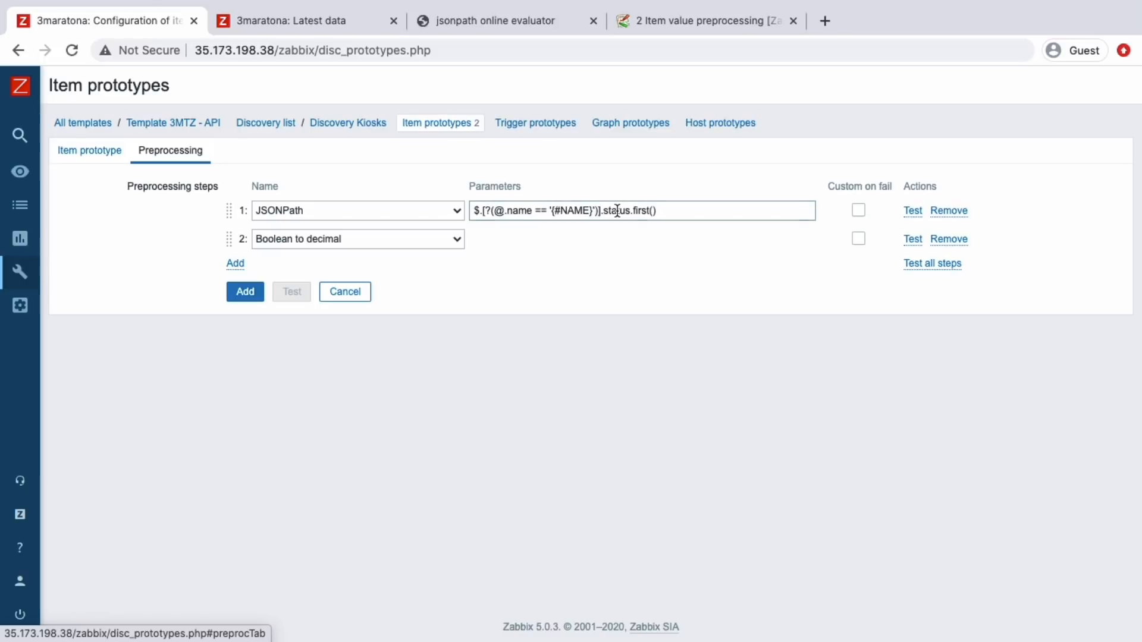
pyautogui.hotkey('ctrl', 'v')
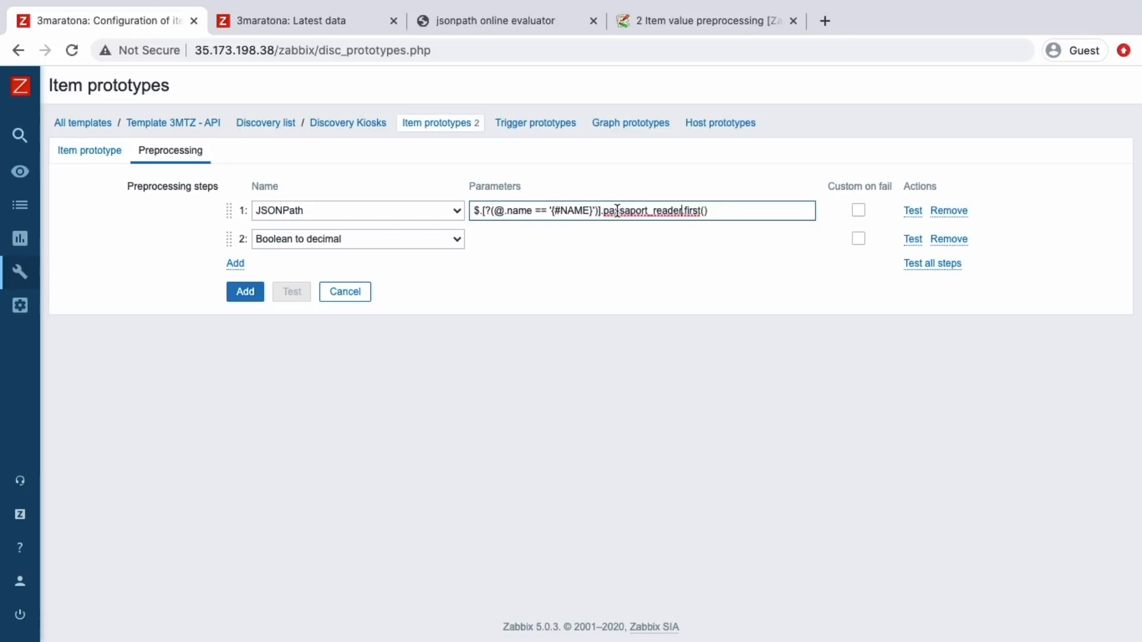
pyautogui.click(72, 154)
pyautogui.scroll(-2, 202, 363)
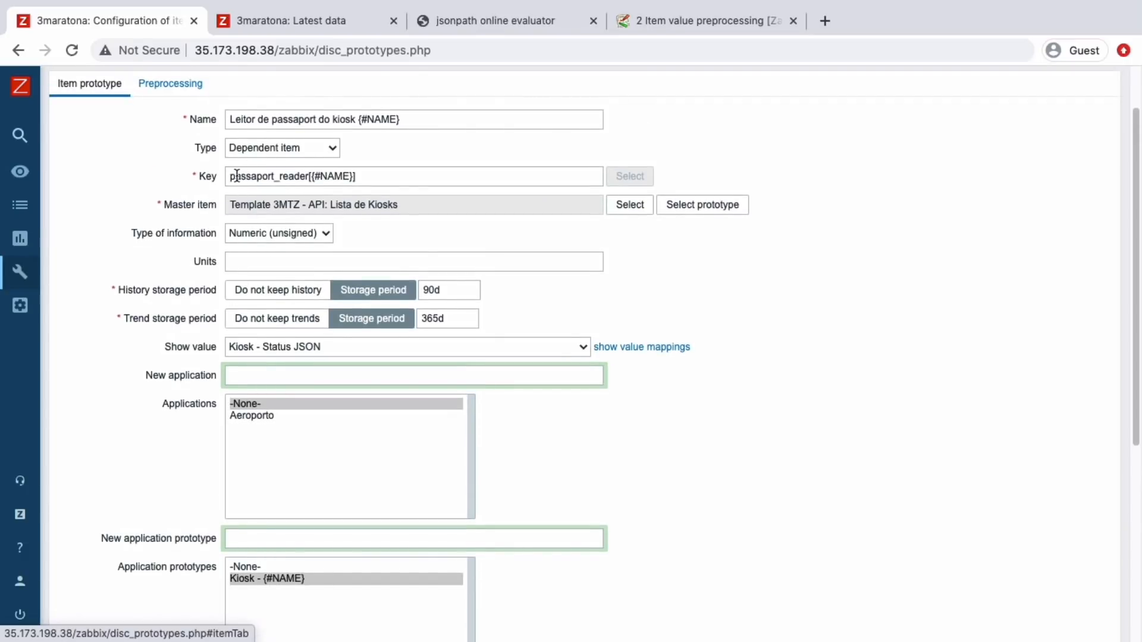
# Step: Check the passport reader clone's preprocessing steps and add it as a new item prototype
pyautogui.click(170, 83)
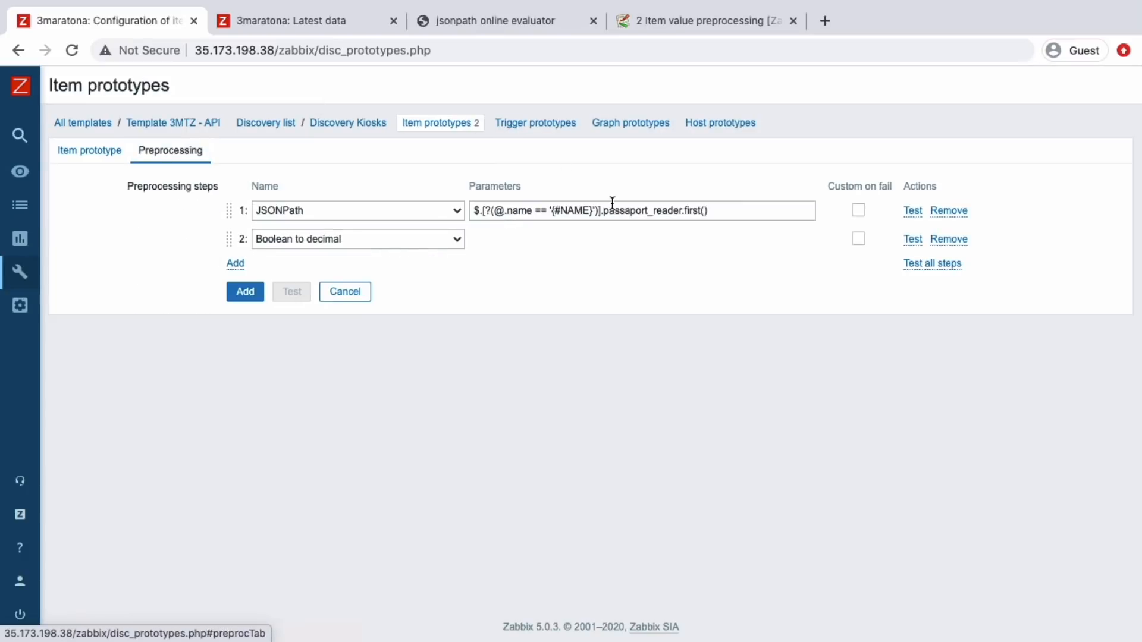
pyautogui.click(89, 150)
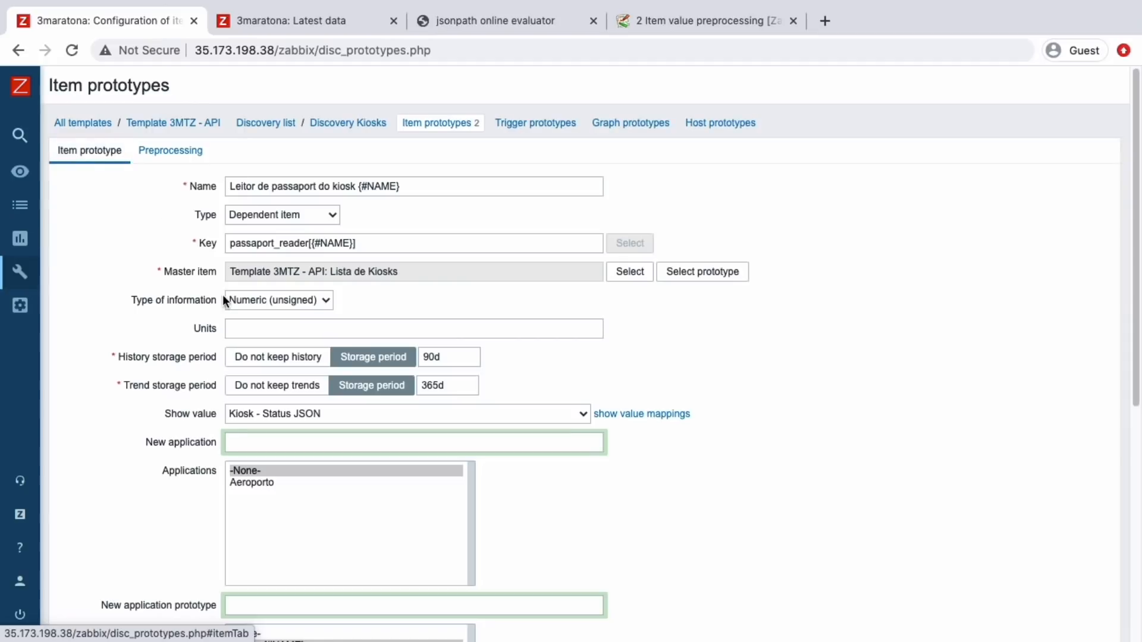
pyautogui.scroll(-10, 217, 452)
pyautogui.click(236, 534)
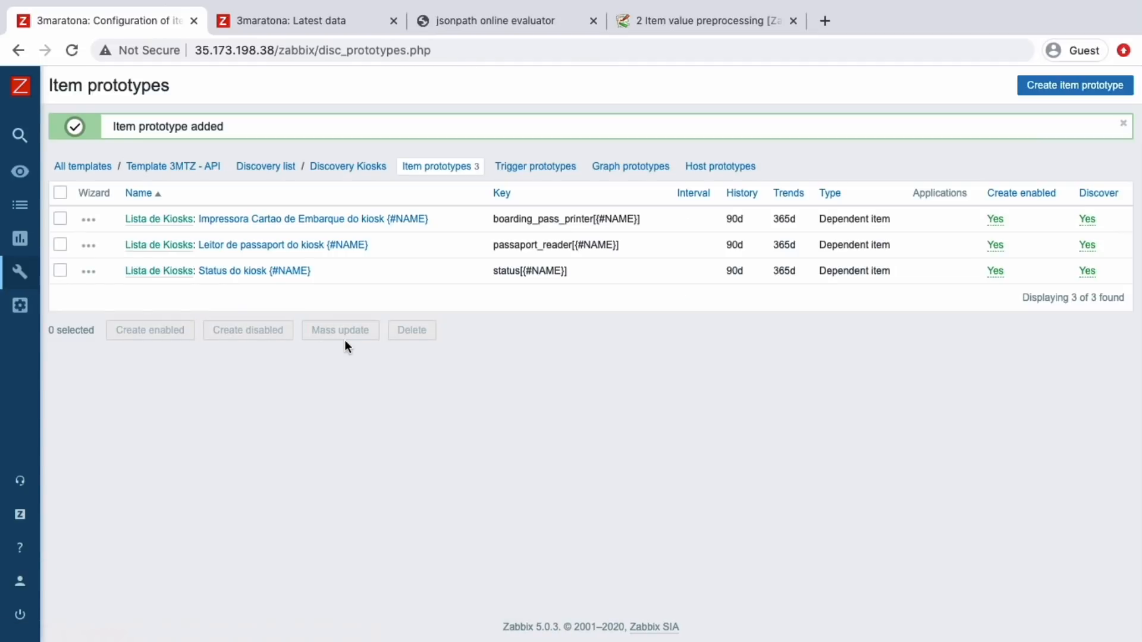
# Step: Open the Status do kiosk {#NAME} prototype, and copy the card_reader field name from the JSON input in the JSONPath online evaluator
pyautogui.click(240, 271)
pyautogui.click(450, 18)
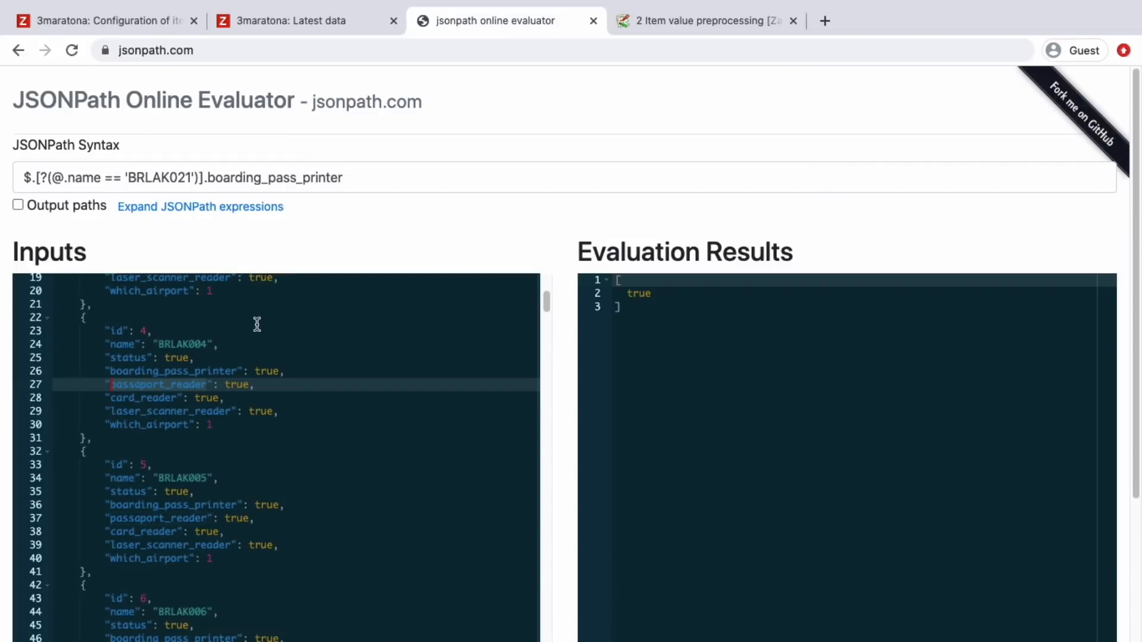
pyautogui.doubleClick(143, 397)
pyautogui.hotkey('ctrl', 'c')
# Step: Return to Zabbix and clone the Status do kiosk {#NAME} item prototype
pyautogui.click(111, 25)
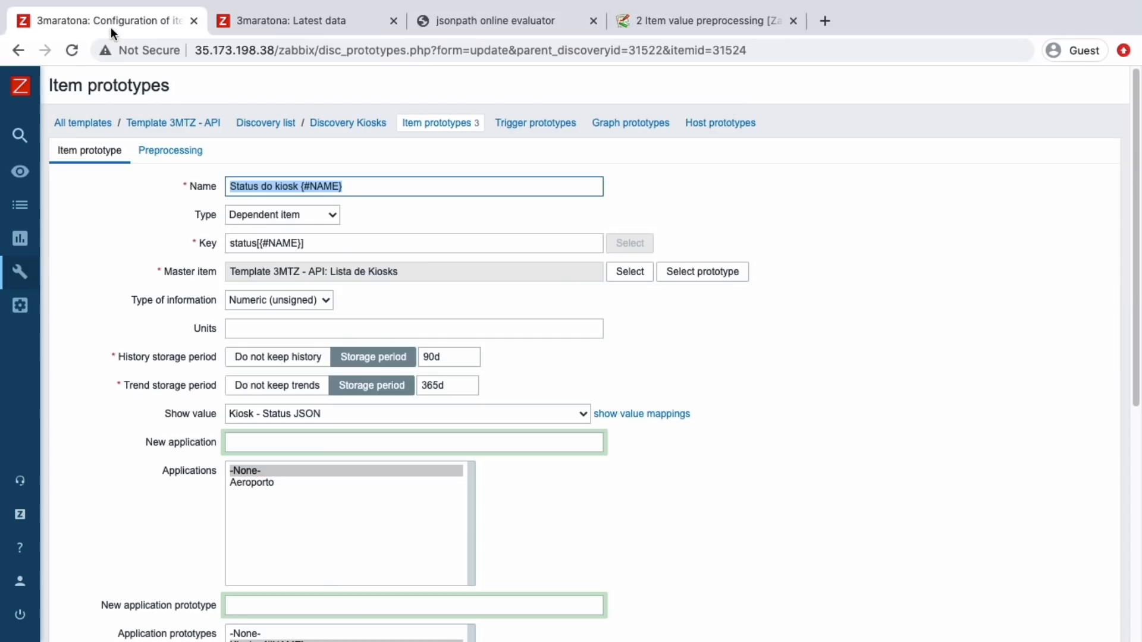
pyautogui.scroll(-10, 235, 402)
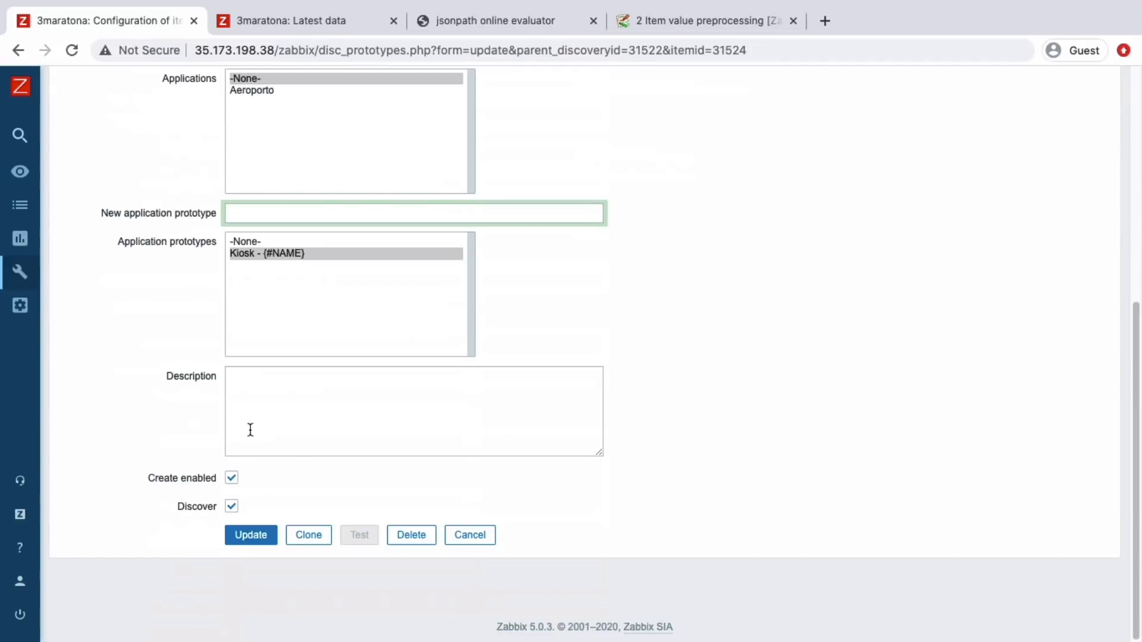
pyautogui.click(306, 536)
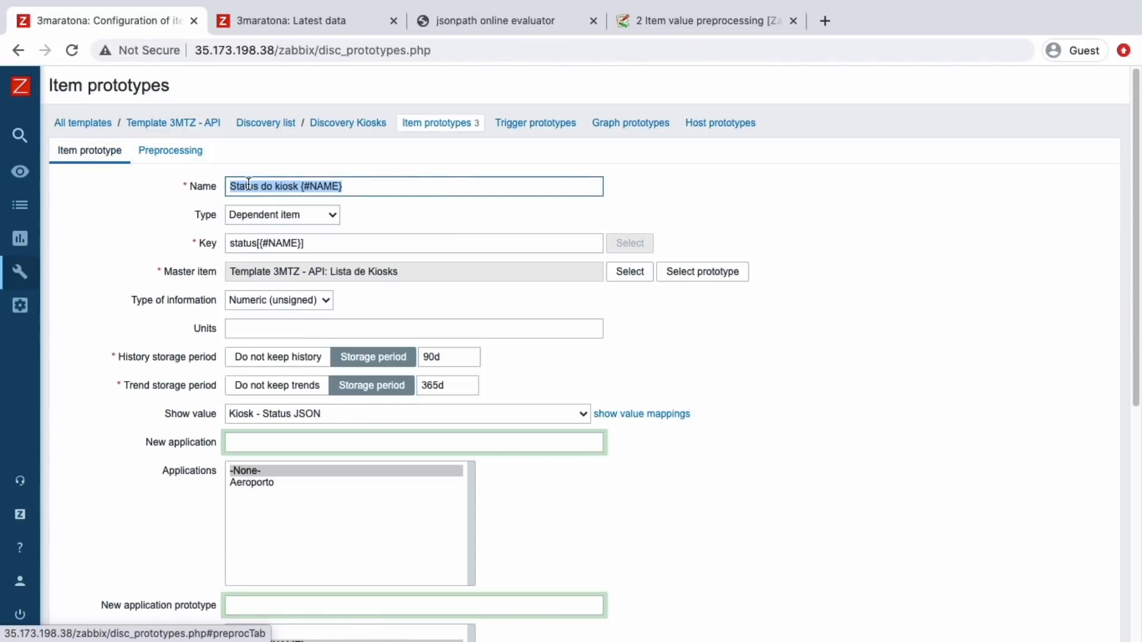
# Step: Name the cloned prototype "Leitor de cartão do kiosk {#NAME}" and set its key to card_reader[{#NAME}]
pyautogui.doubleClick(249, 186)
pyautogui.write("Leitor de cart'a")
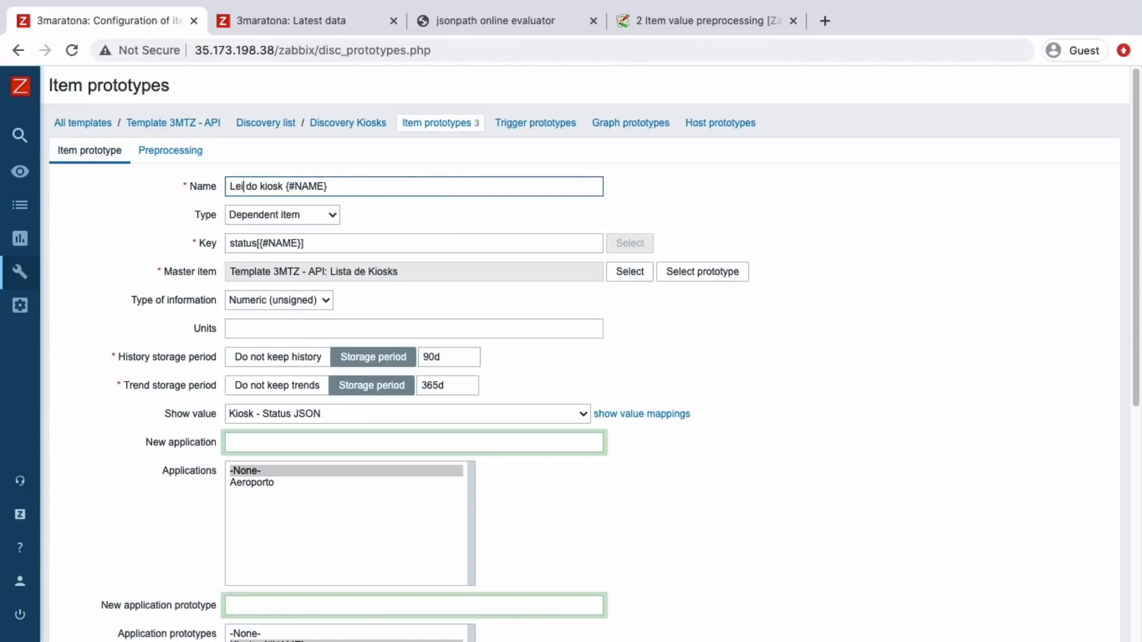
pyautogui.press('BackSpace')
pyautogui.press('BackSpace')
pyautogui.write('ão')
pyautogui.click(228, 246)
pyautogui.doubleClick(234, 243)
pyautogui.write('card_reader')
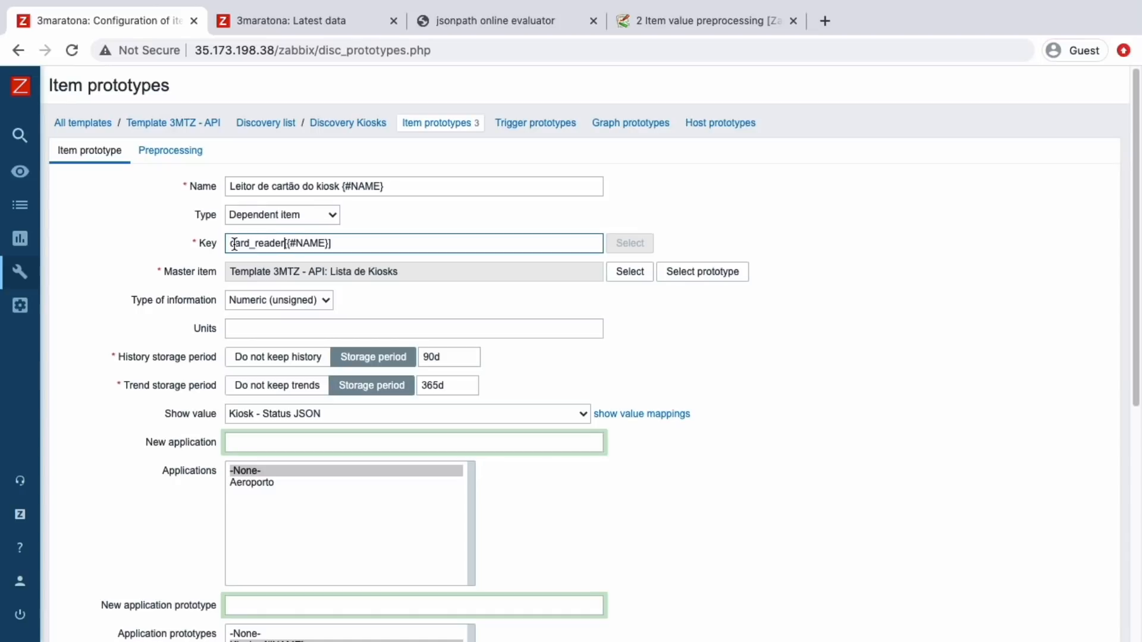
# Step: Set the card reader clone's JSONPath parameter to $.[?(@.name == '{#NAME}')].card_reader.first() and add the prototype
pyautogui.scroll(-3, 269, 366)
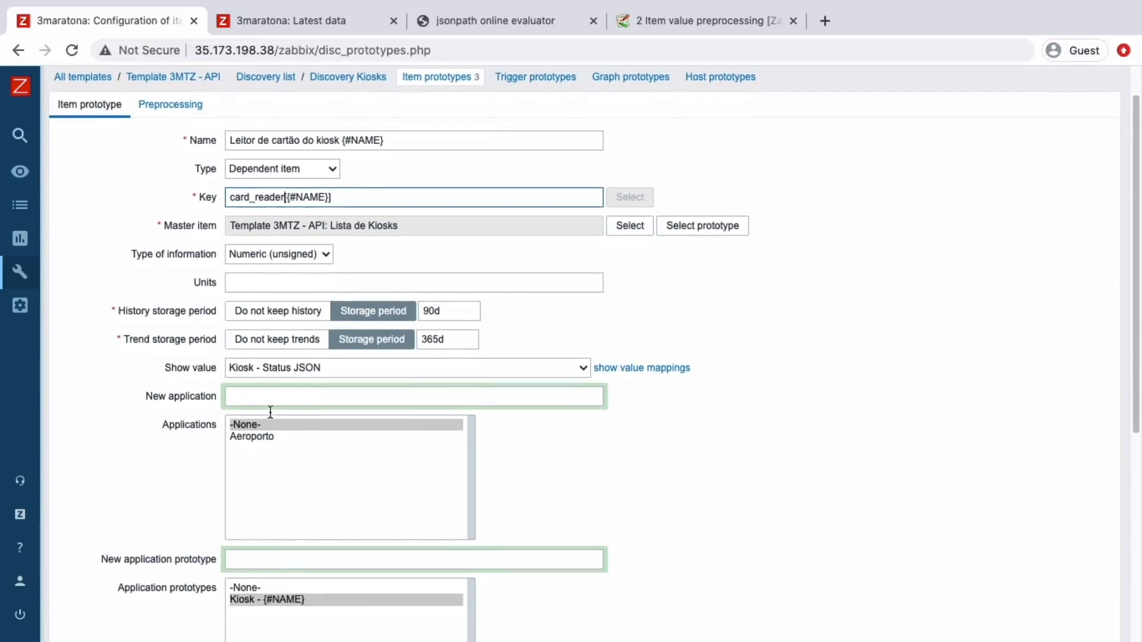
pyautogui.scroll(3, 269, 467)
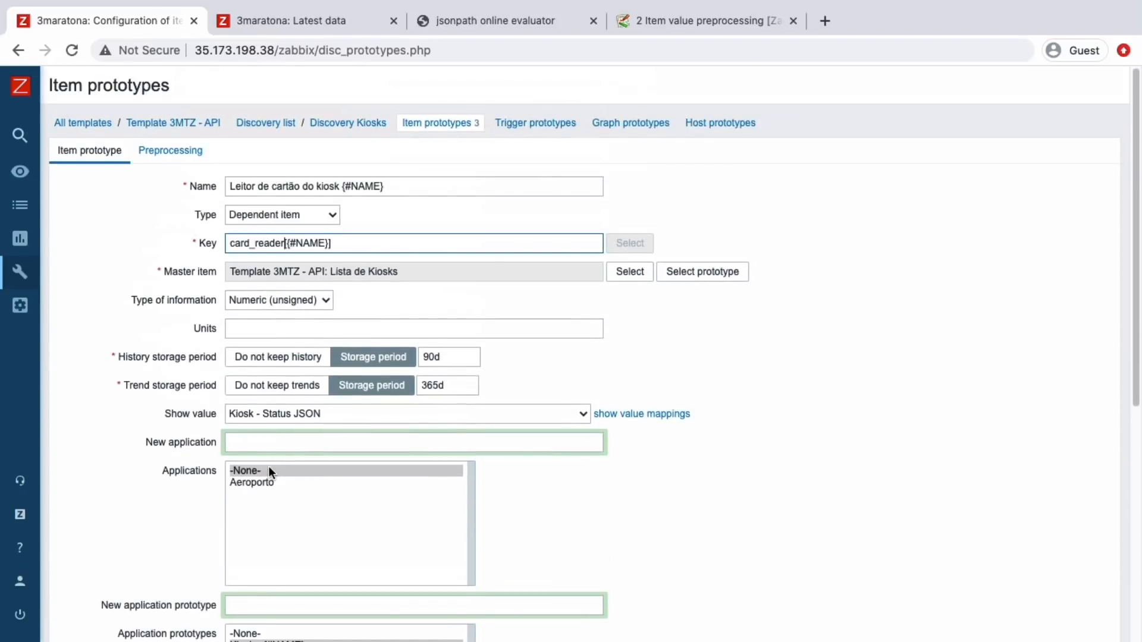
pyautogui.scroll(-5, 269, 465)
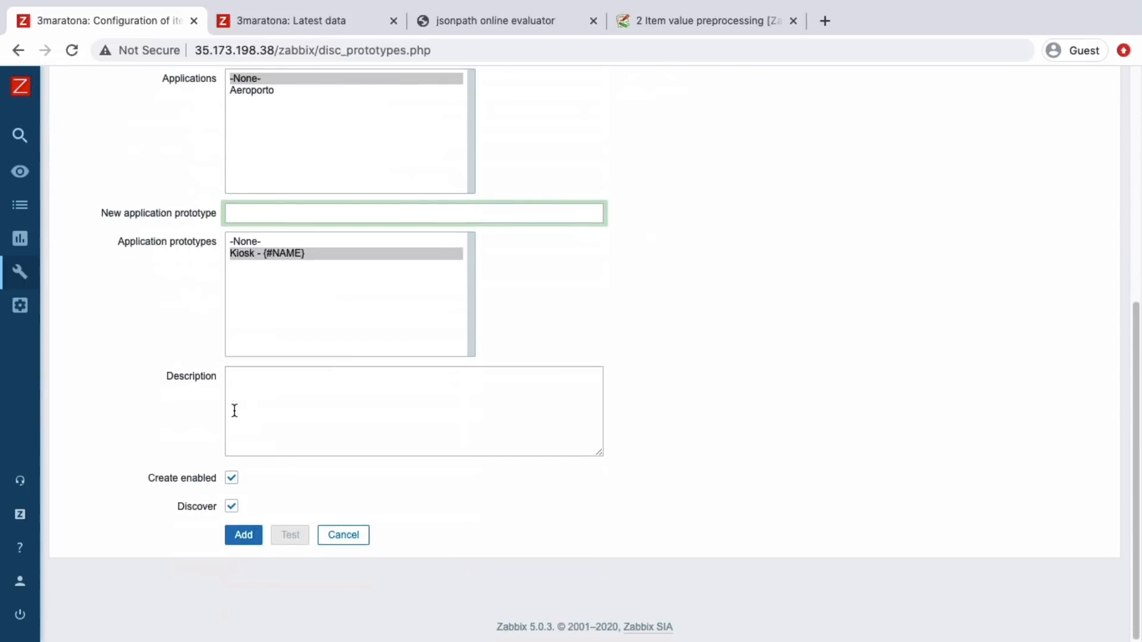
pyautogui.scroll(6, 234, 411)
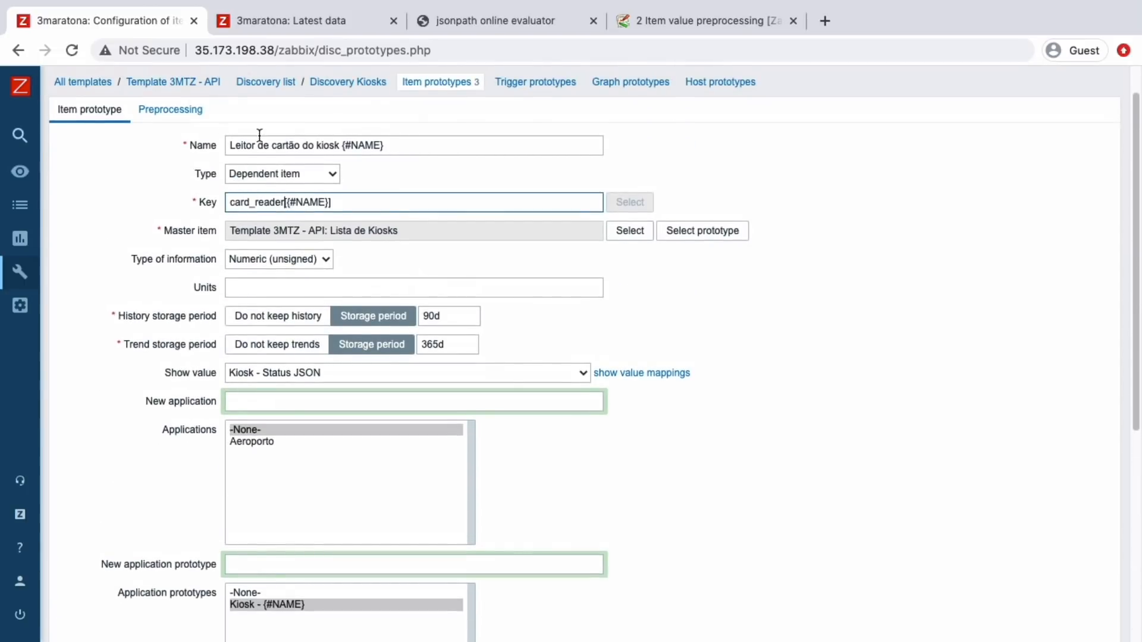
pyautogui.click(170, 109)
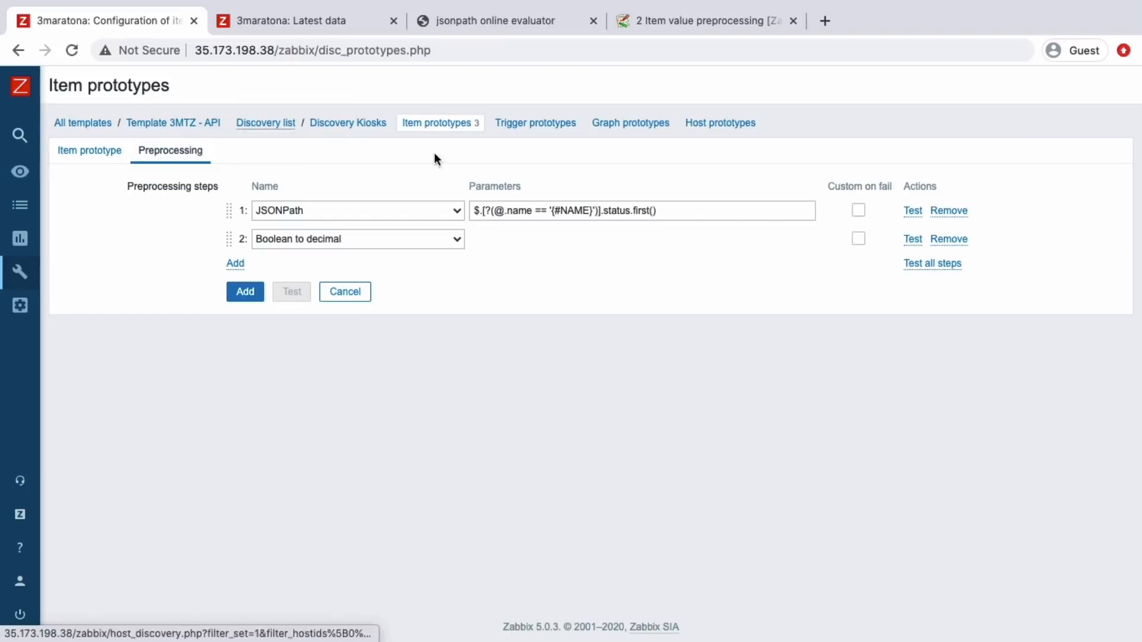
pyautogui.doubleClick(610, 210)
pyautogui.hotkey('ctrl', 'v')
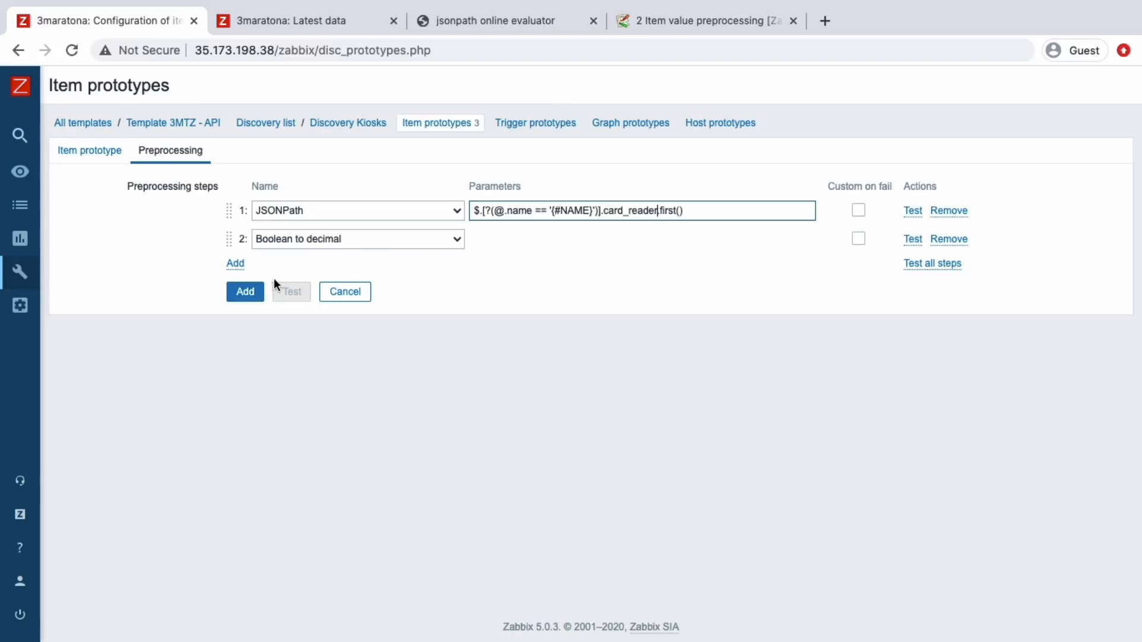
pyautogui.click(254, 291)
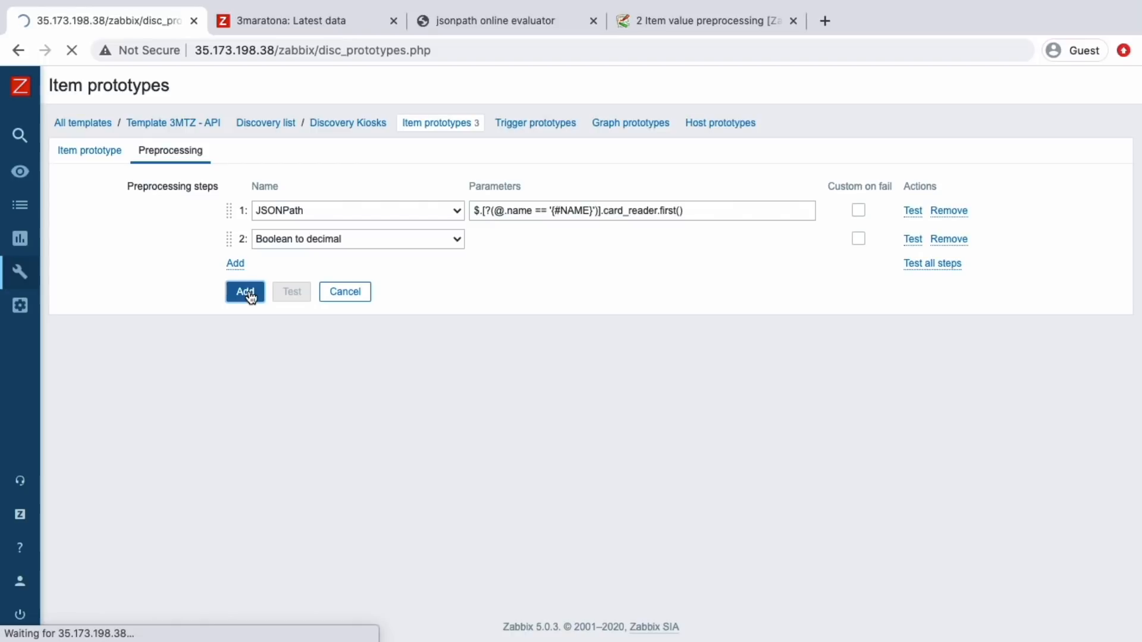
# Step: Copy the laser_scanner_reader field name from the JSON input in the JSONPath online evaluator
pyautogui.click(436, 29)
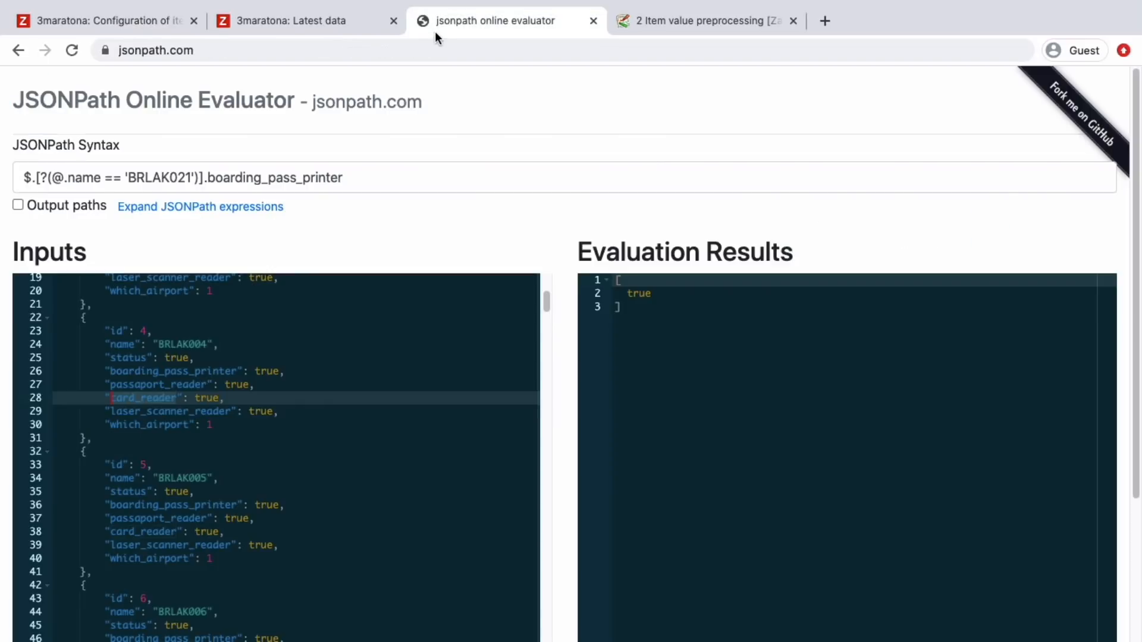
pyautogui.doubleClick(128, 411)
pyautogui.press('super+c')
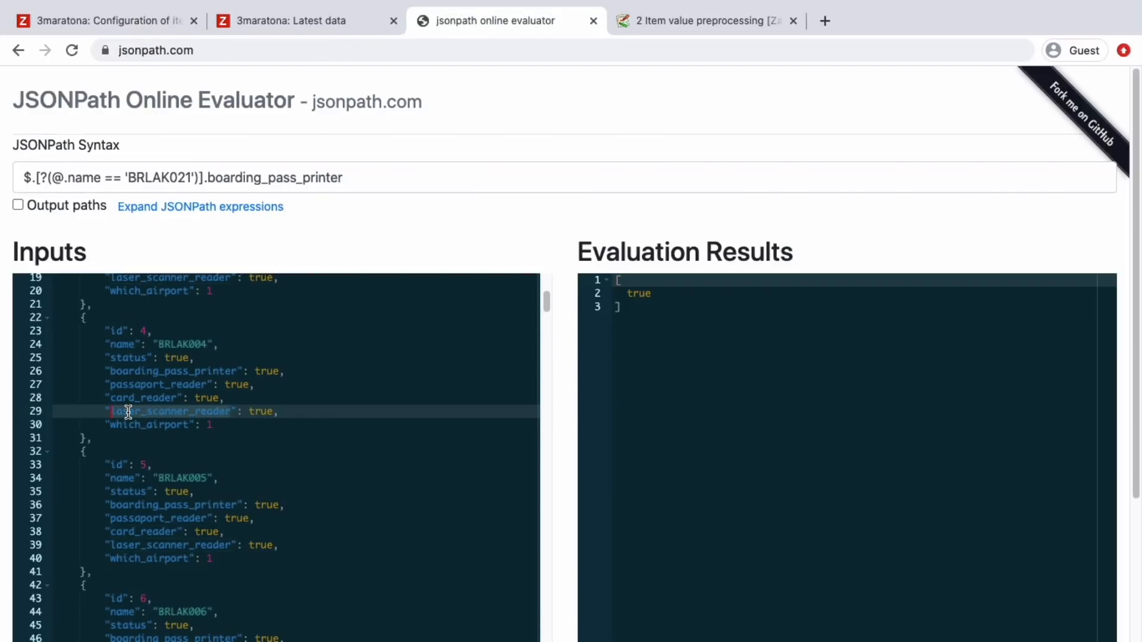
# Step: Return to Zabbix and clone the Leitor de passaport do kiosk {#NAME} item prototype
pyautogui.click(144, 21)
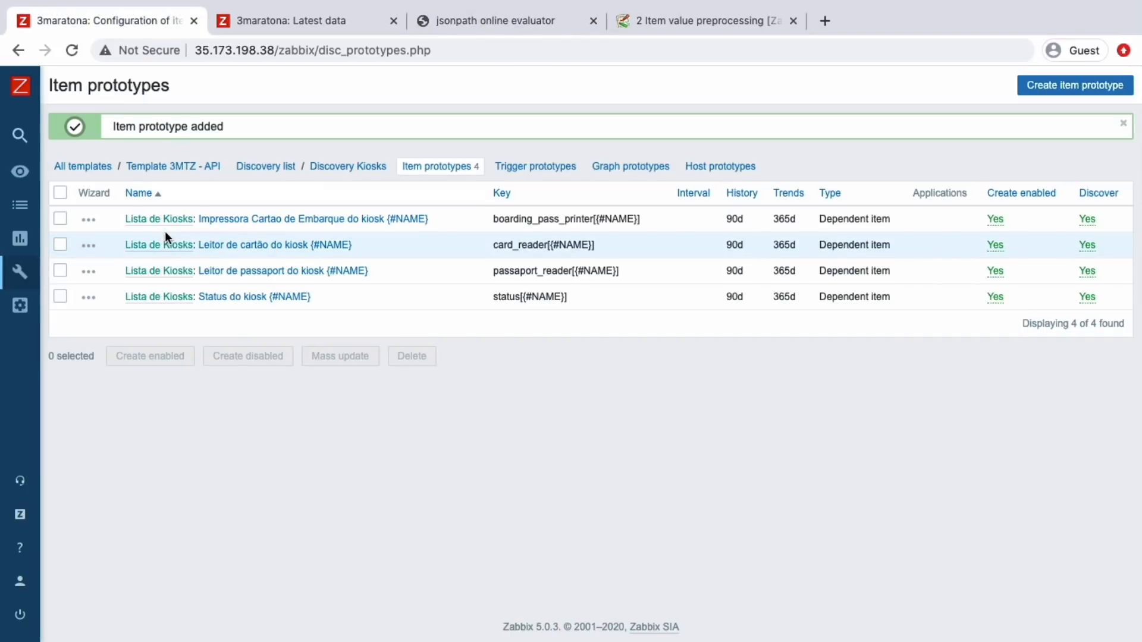
pyautogui.click(229, 272)
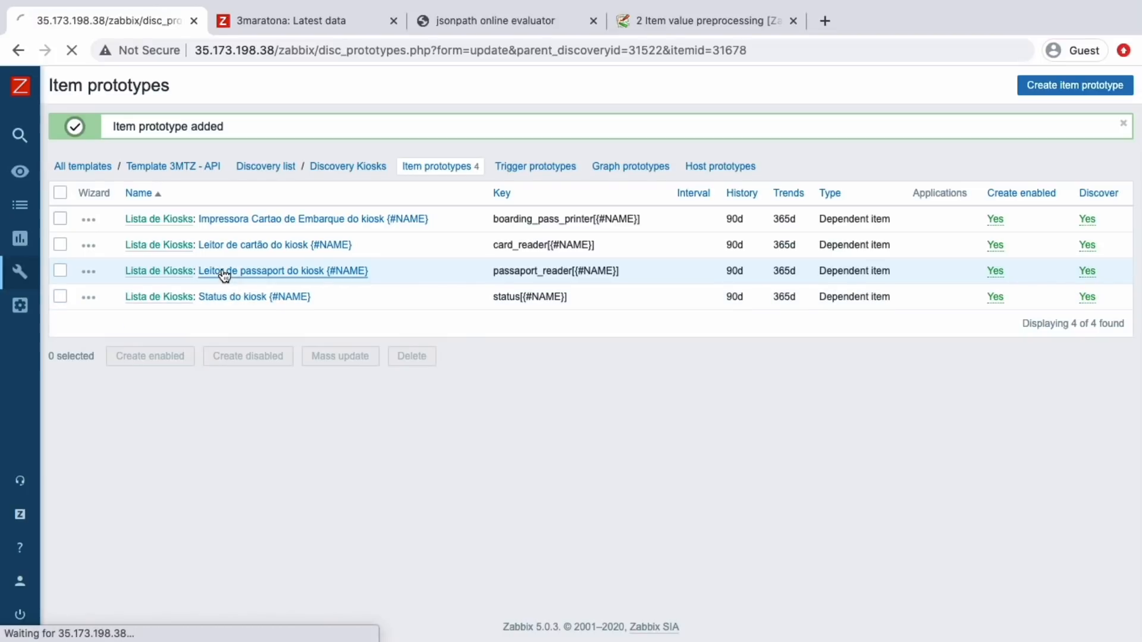
pyautogui.scroll(-4, 272, 364)
pyautogui.scroll(-3, 272, 363)
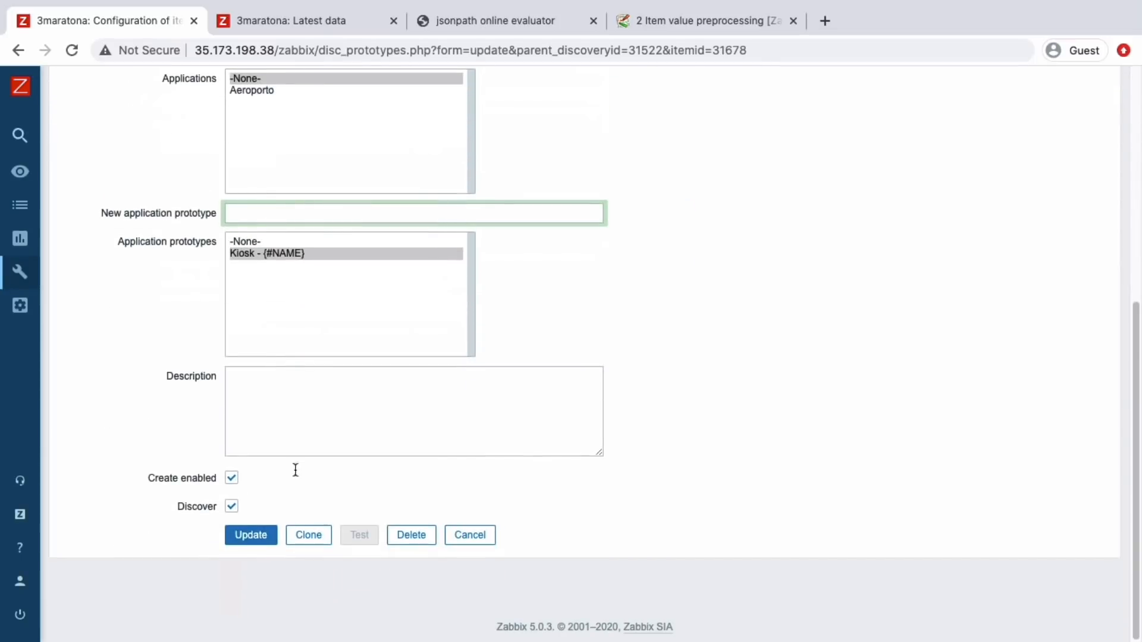
pyautogui.click(306, 533)
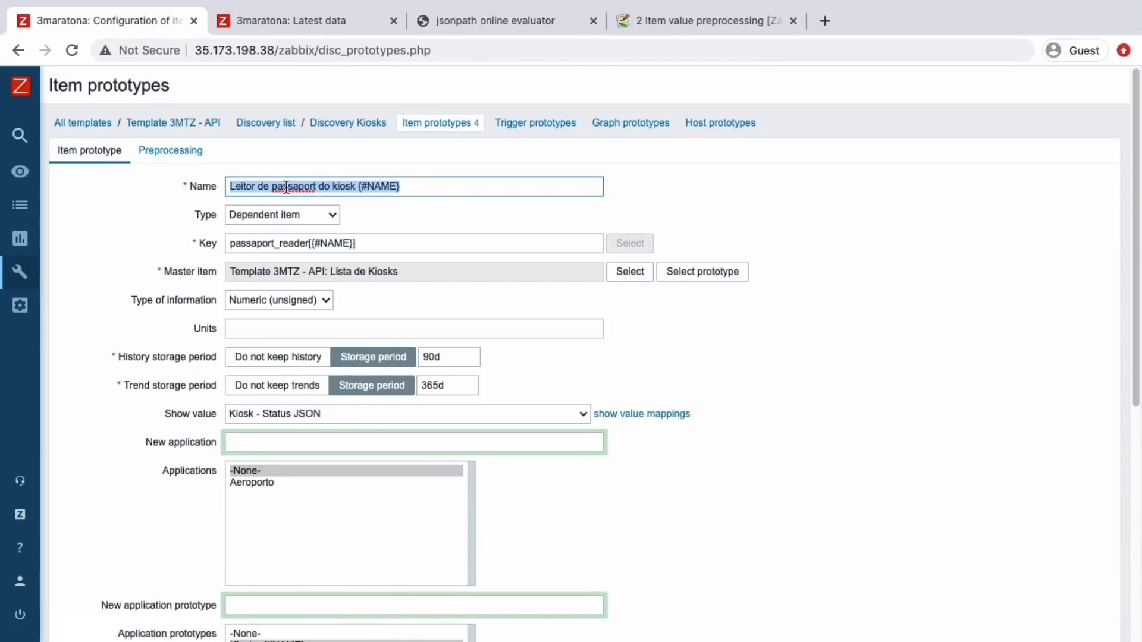
# Step: Name the cloned prototype "Leitor Laser do kiosk {#NAME}" and set its key to laser_scanner_reader[{#NAME}]
pyautogui.click(286, 186)
pyautogui.moveTo(316, 187); pyautogui.dragTo(230, 186)
pyautogui.press('BackSpace')
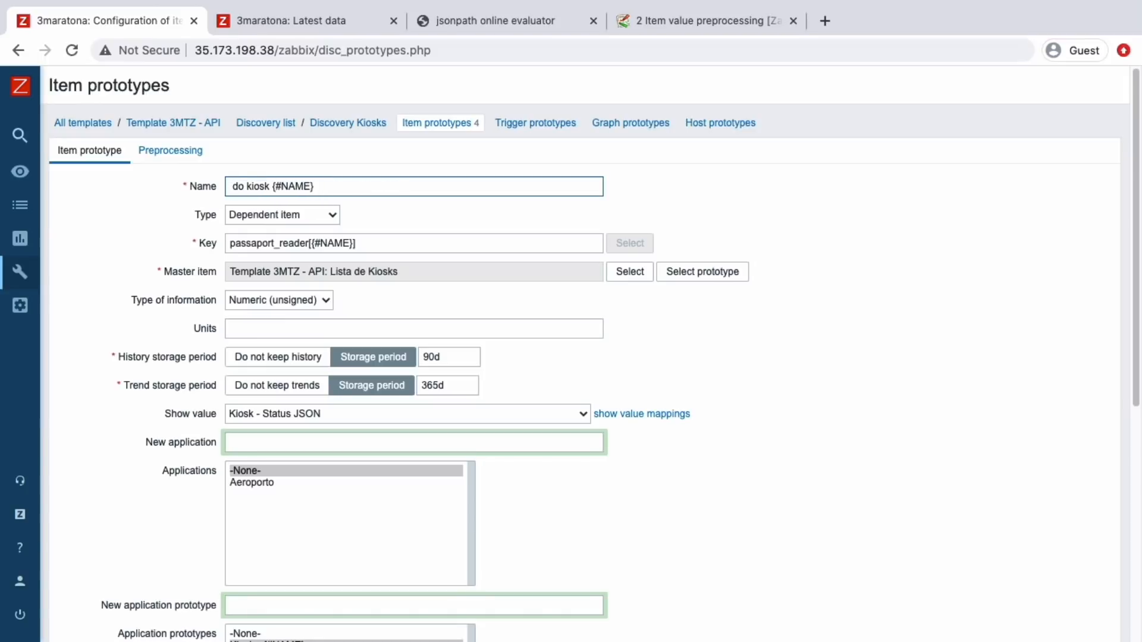
pyautogui.write('Leitor a')
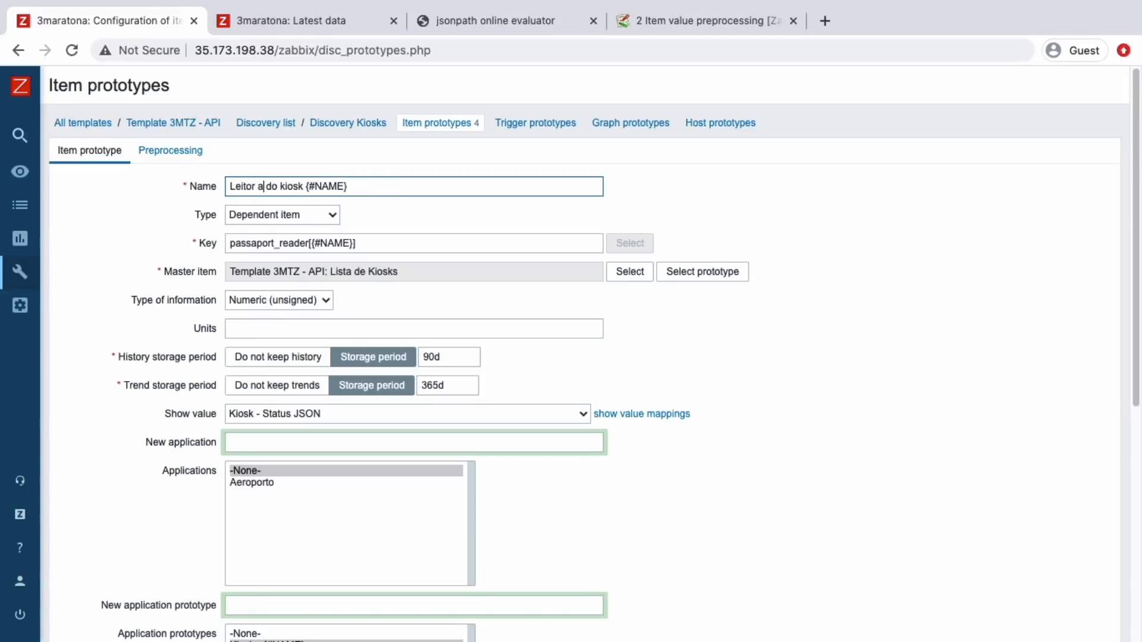
pyautogui.press('BackSpace')
pyautogui.write('Laser')
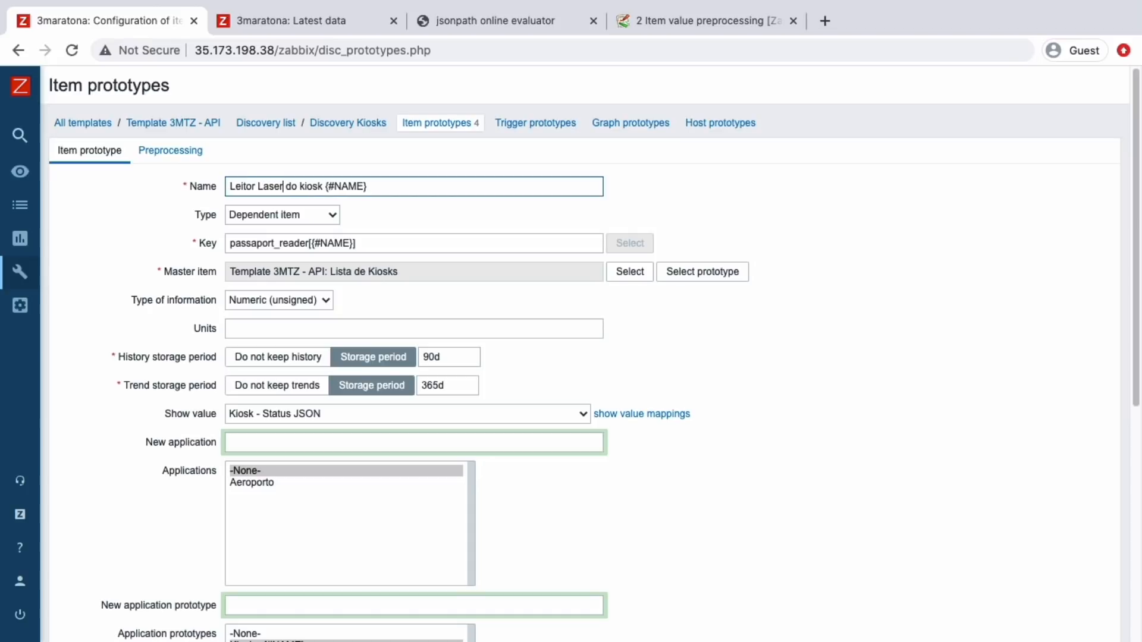
pyautogui.doubleClick(266, 241)
pyautogui.press('super+v')
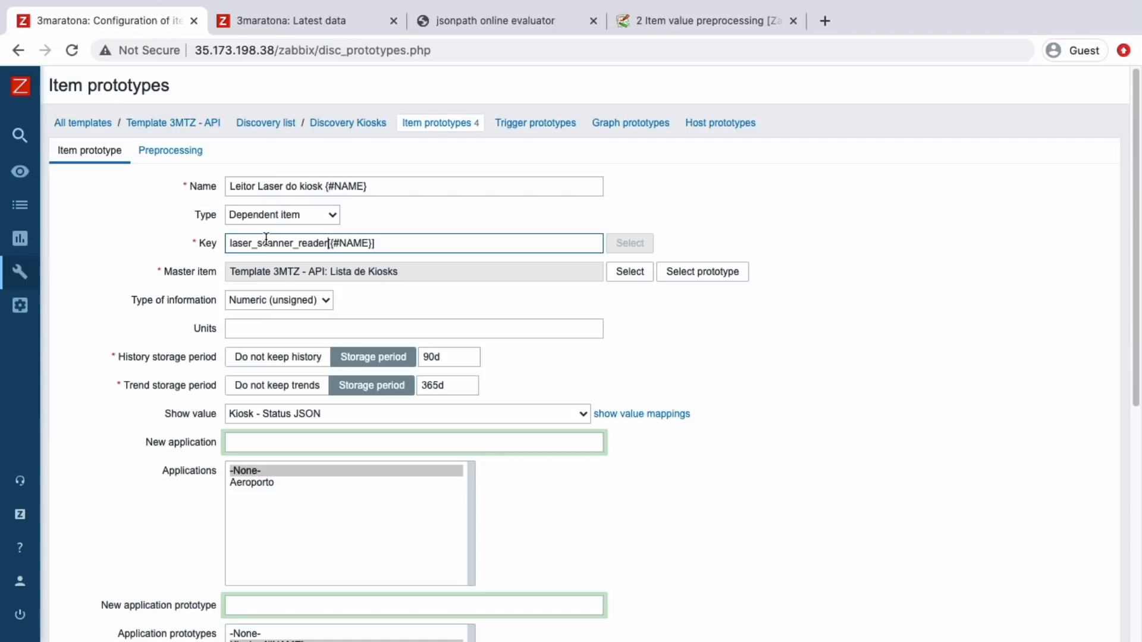
# Step: Set the laser reader clone's JSONPath parameter to $.[?(@.name == '{#NAME}')].laser_scanner_reader.first() and add the prototype
pyautogui.click(155, 155)
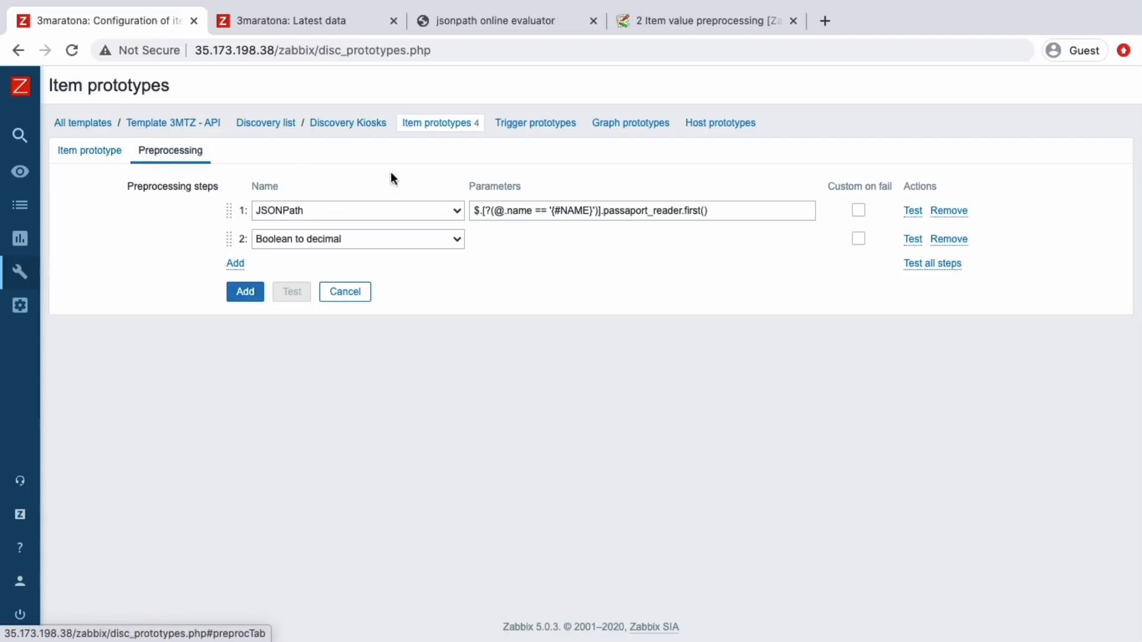
pyautogui.tripleClick(624, 209)
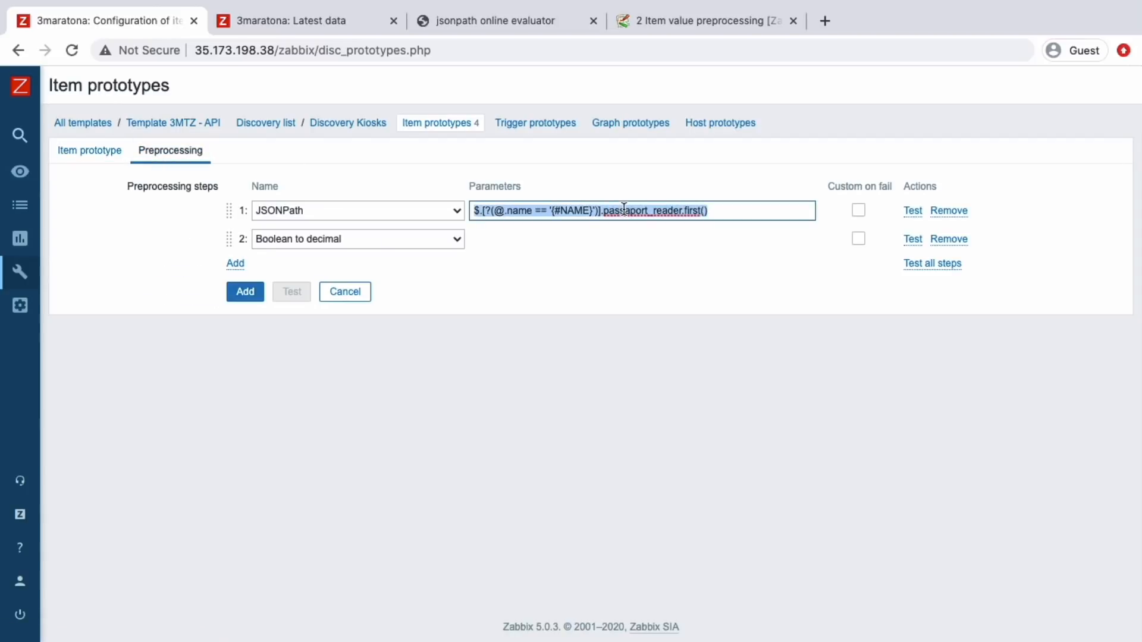
pyautogui.doubleClick(624, 209)
pyautogui.hotkey('ctrl', 'v')
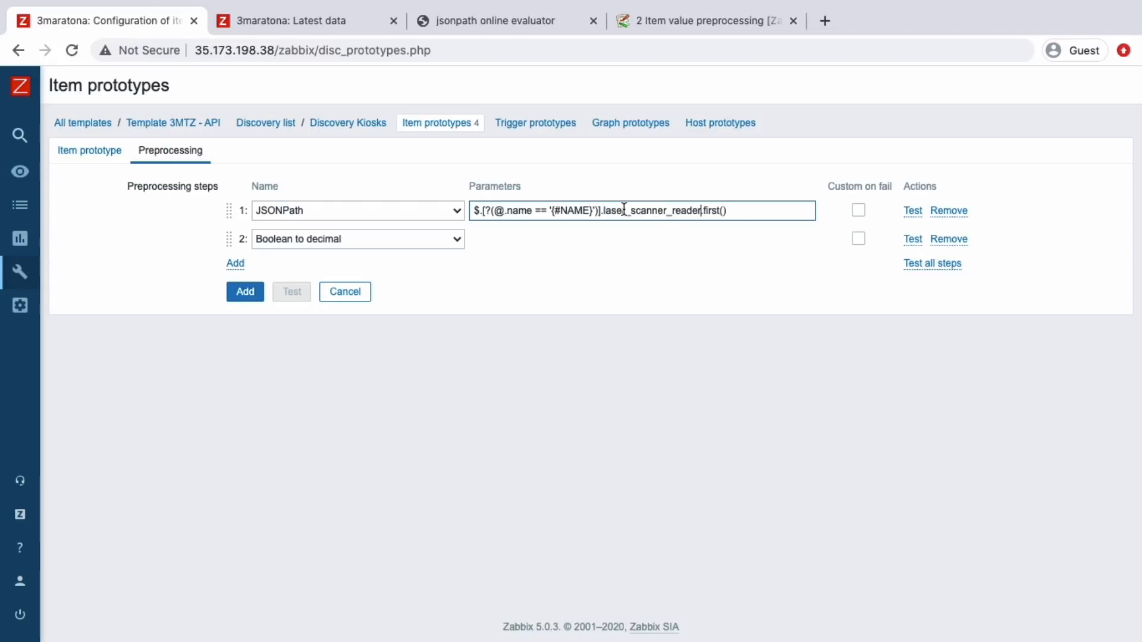
pyautogui.click(245, 293)
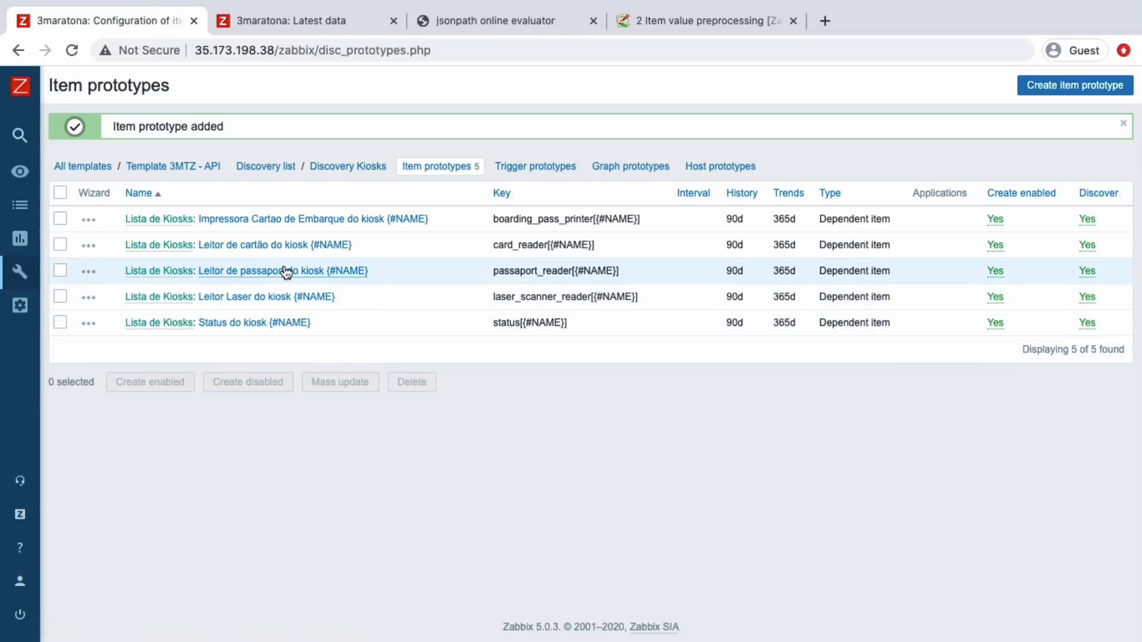
# Step: Switch to the server terminal and rerun zabbix_server -R config_cache_reload to reload the configuration cache
pyautogui.click(432, 14)
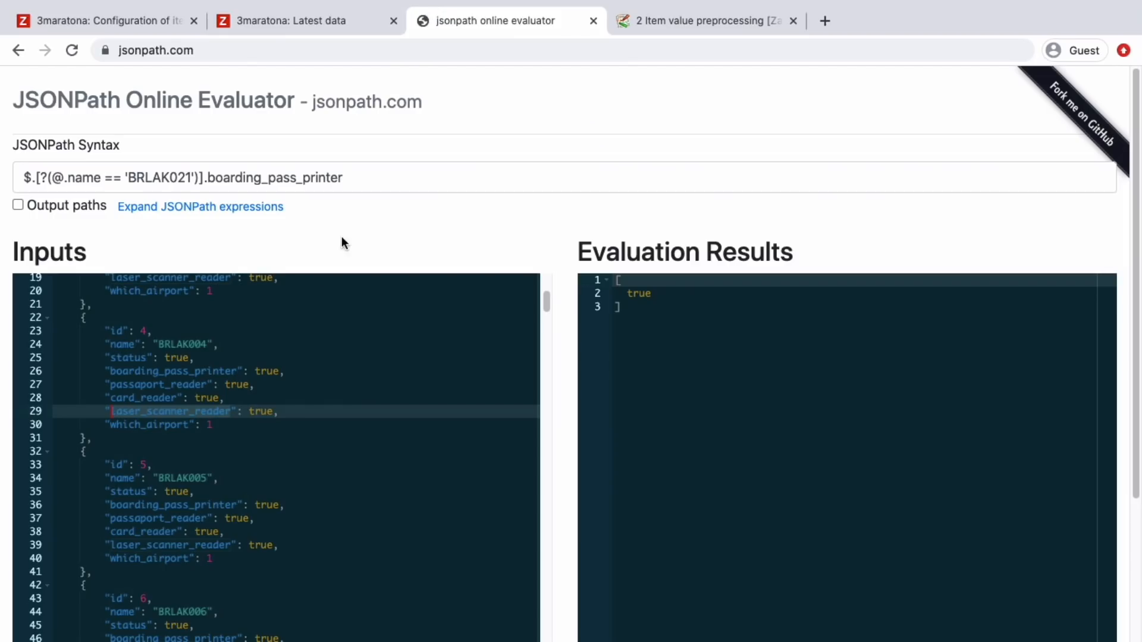
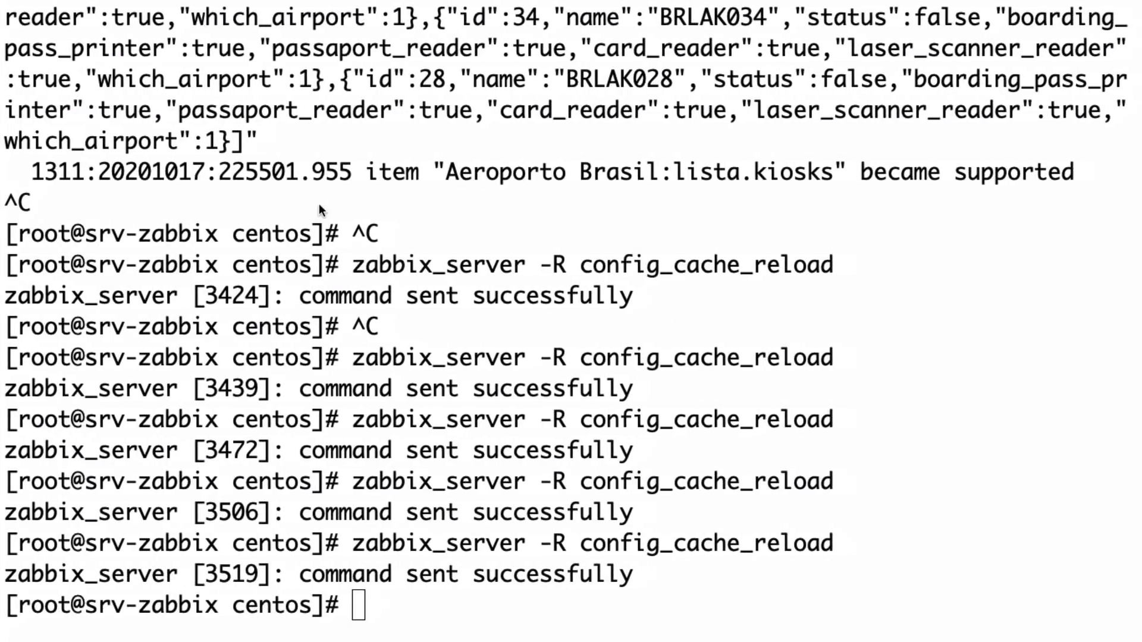
pyautogui.press('Up')
pyautogui.press('Return')
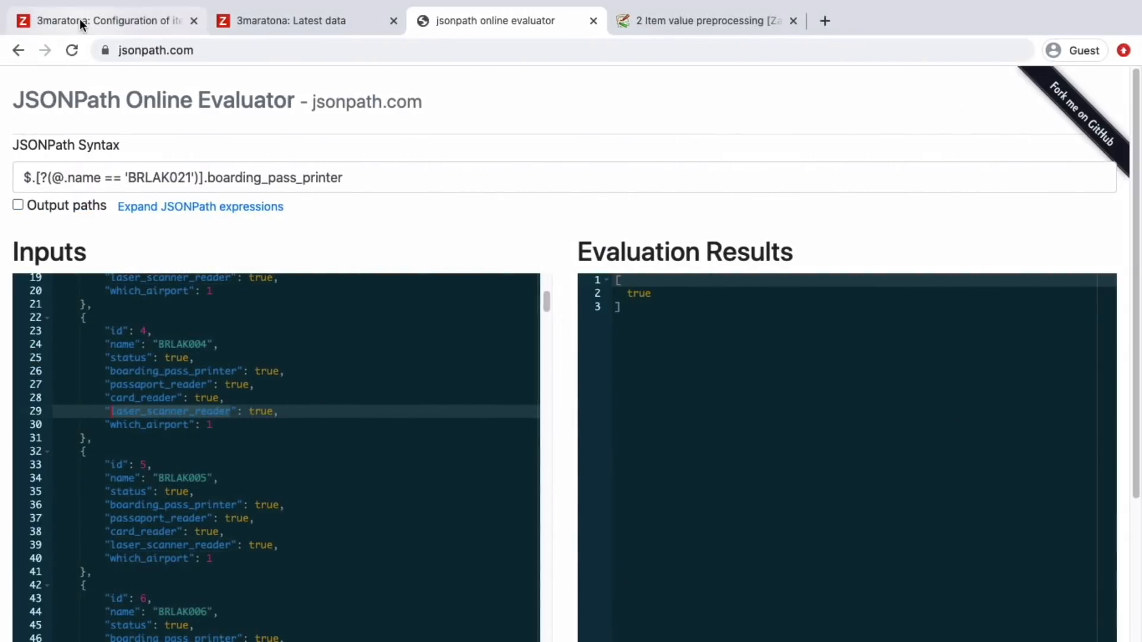
# Step: Return to Zabbix in the browser and open the Latest data page under Monitoring
pyautogui.click(80, 19)
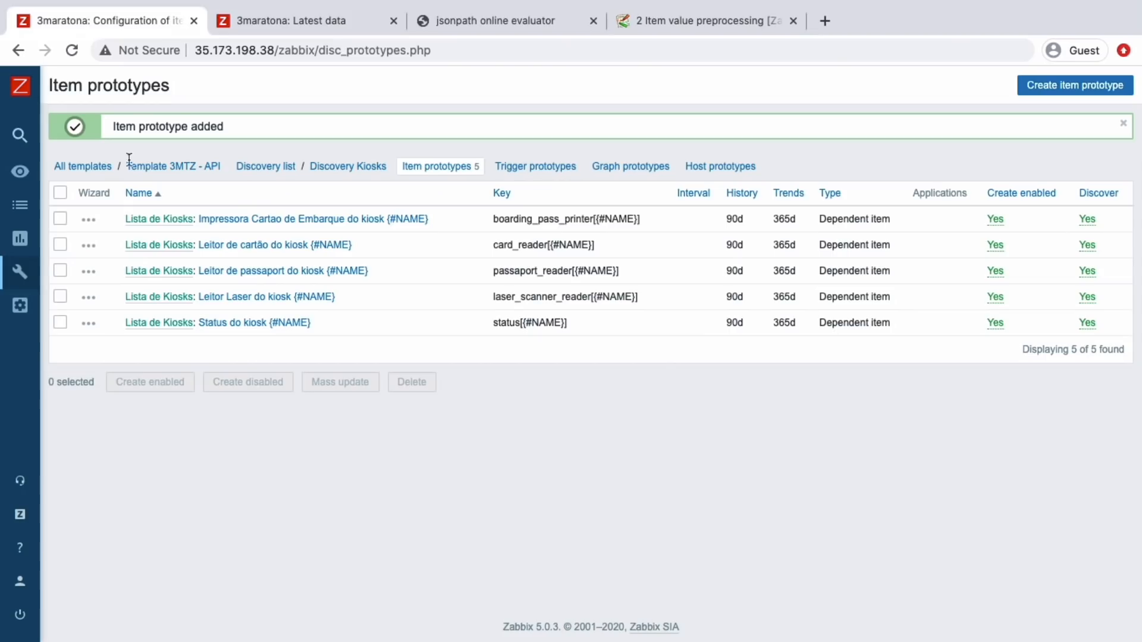
pyautogui.click(22, 169)
pyautogui.click(74, 305)
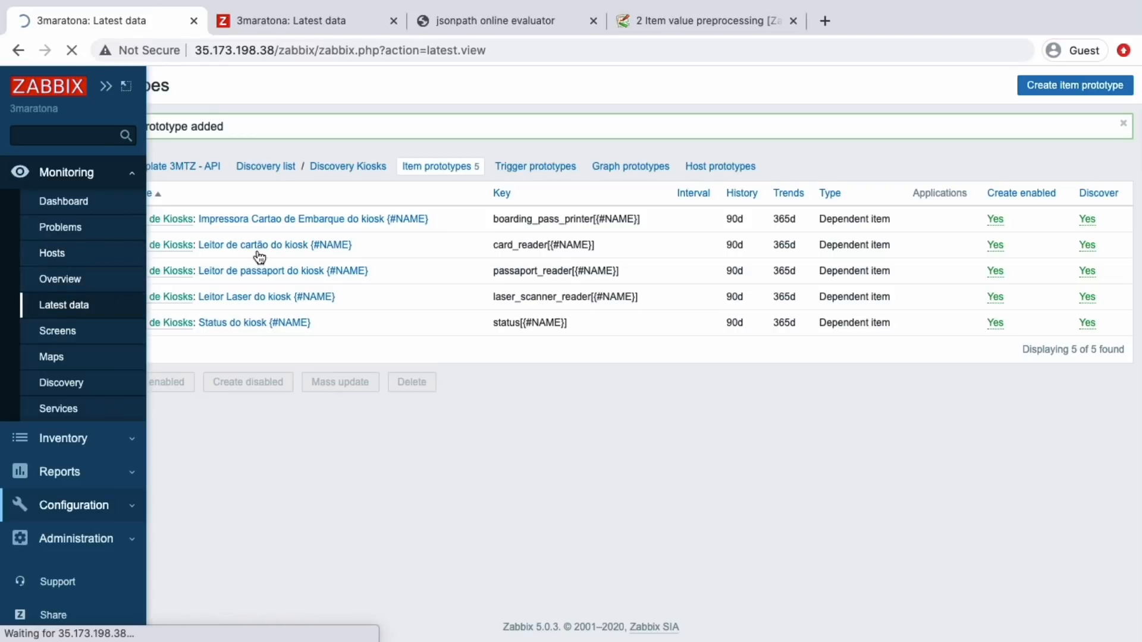
# Step: Check the latest data of host Aeroporto Brasil for the new kiosk items and reapply the filter
pyautogui.scroll(-2, 446, 411)
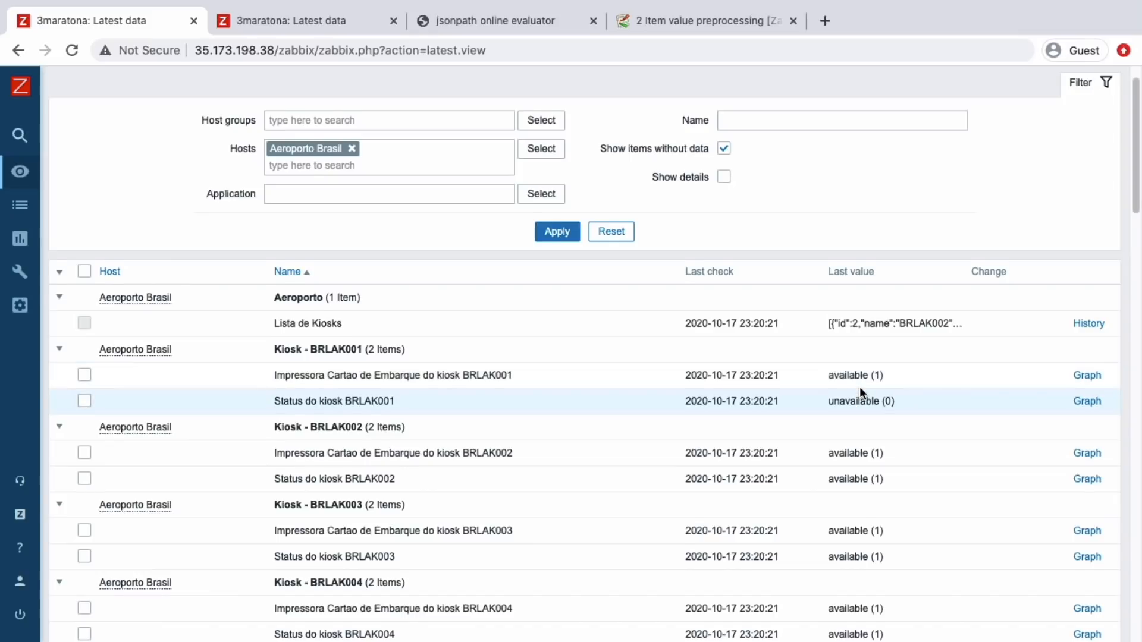
pyautogui.scroll(-2, 859, 386)
pyautogui.scroll(3, 858, 387)
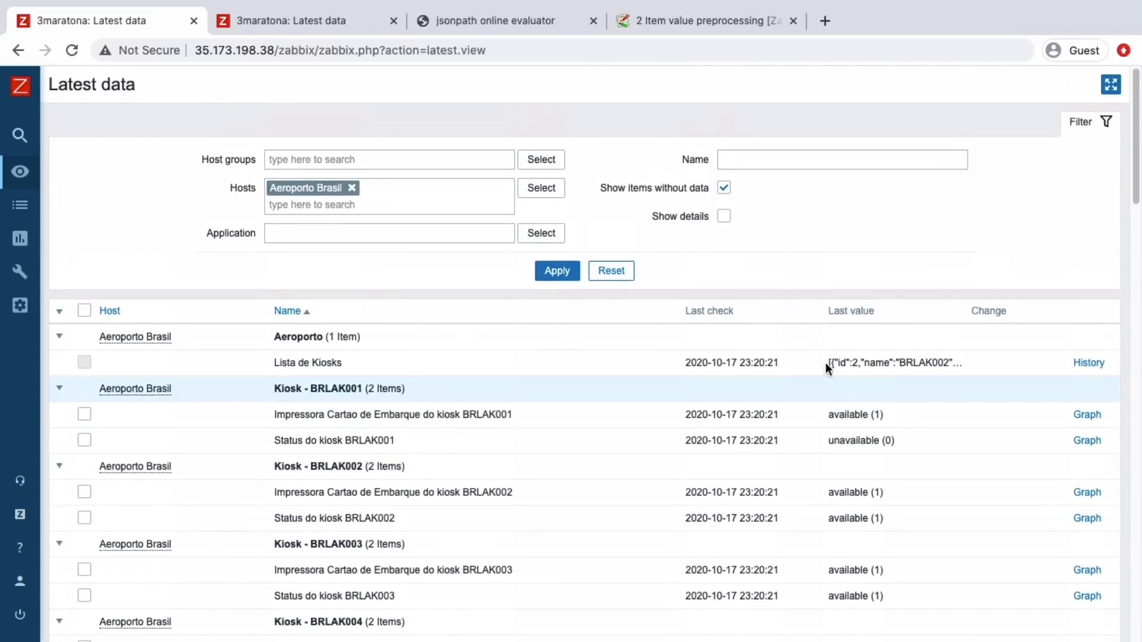
pyautogui.click(557, 272)
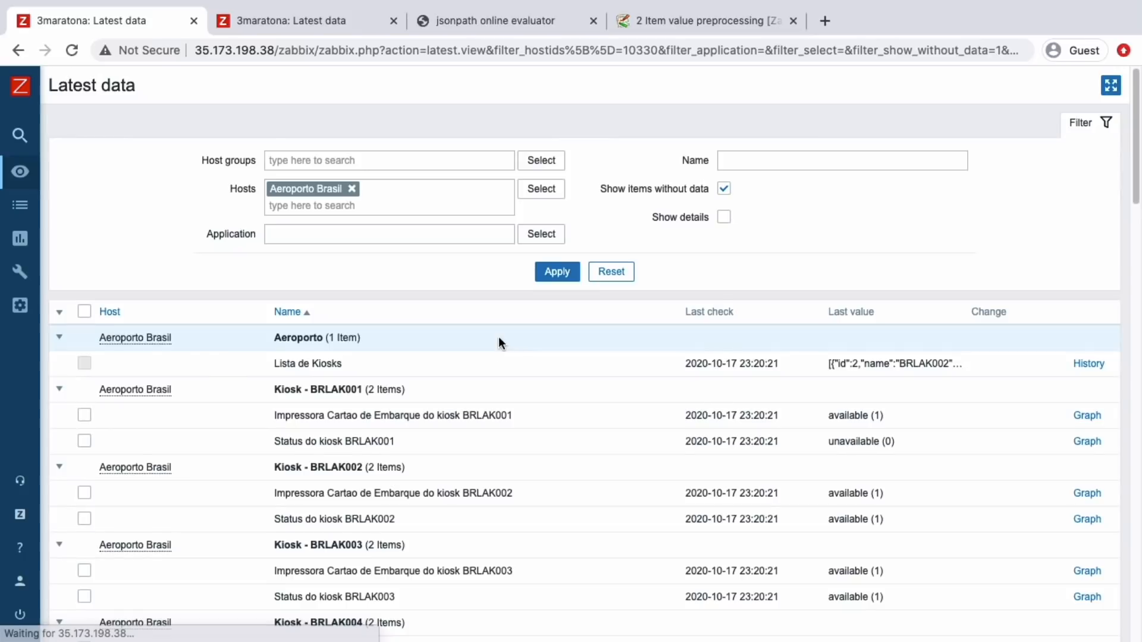
# Step: Open the configured items of host Aeroporto Brasil and narrow them to the Aeroporto application
pyautogui.moveTo(12, 312)
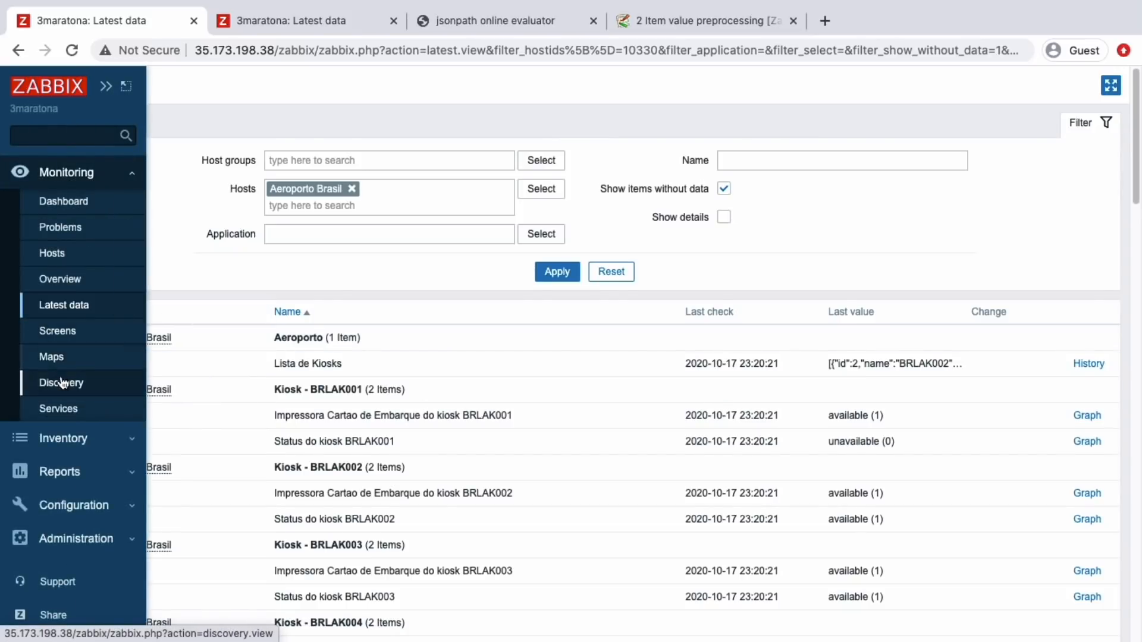
pyautogui.click(46, 254)
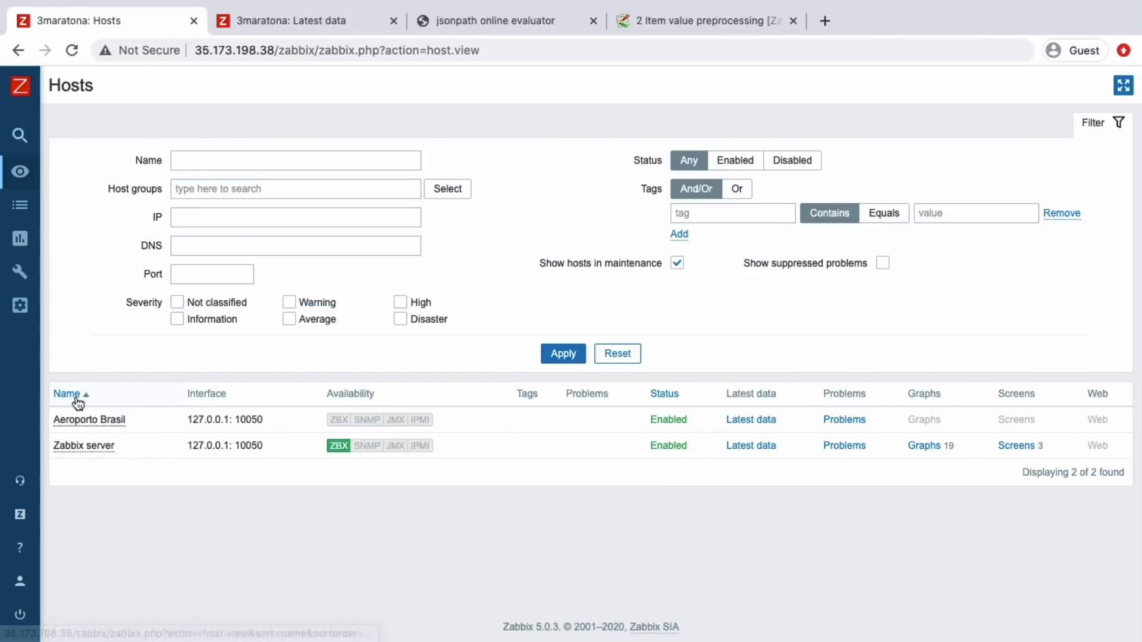
pyautogui.moveTo(24, 381)
pyautogui.click(69, 504)
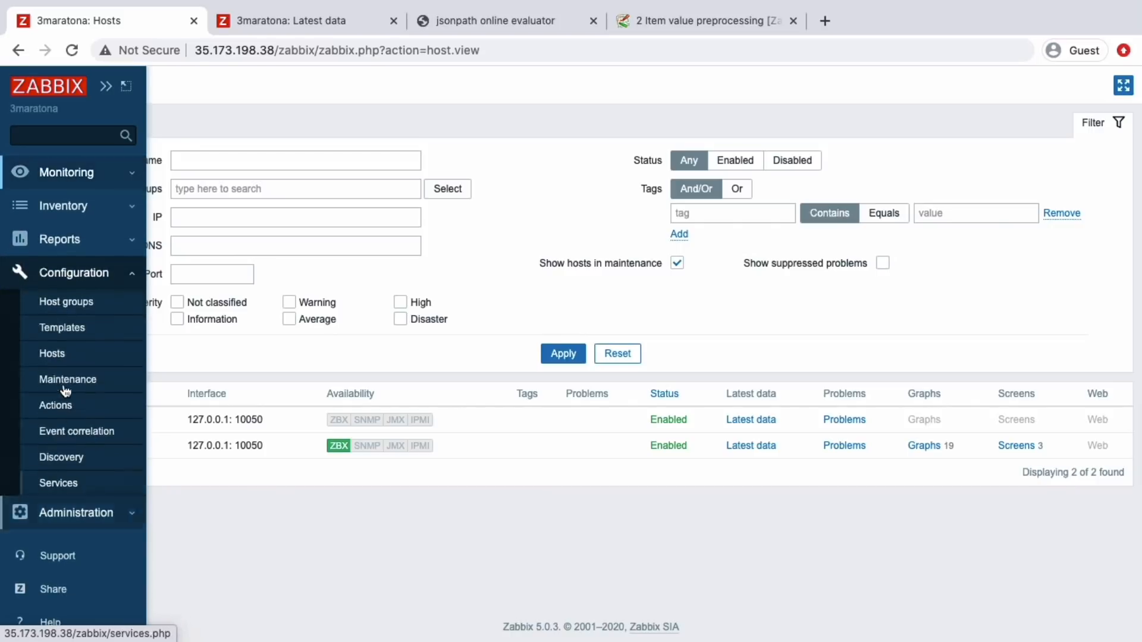
pyautogui.click(52, 355)
pyautogui.click(249, 405)
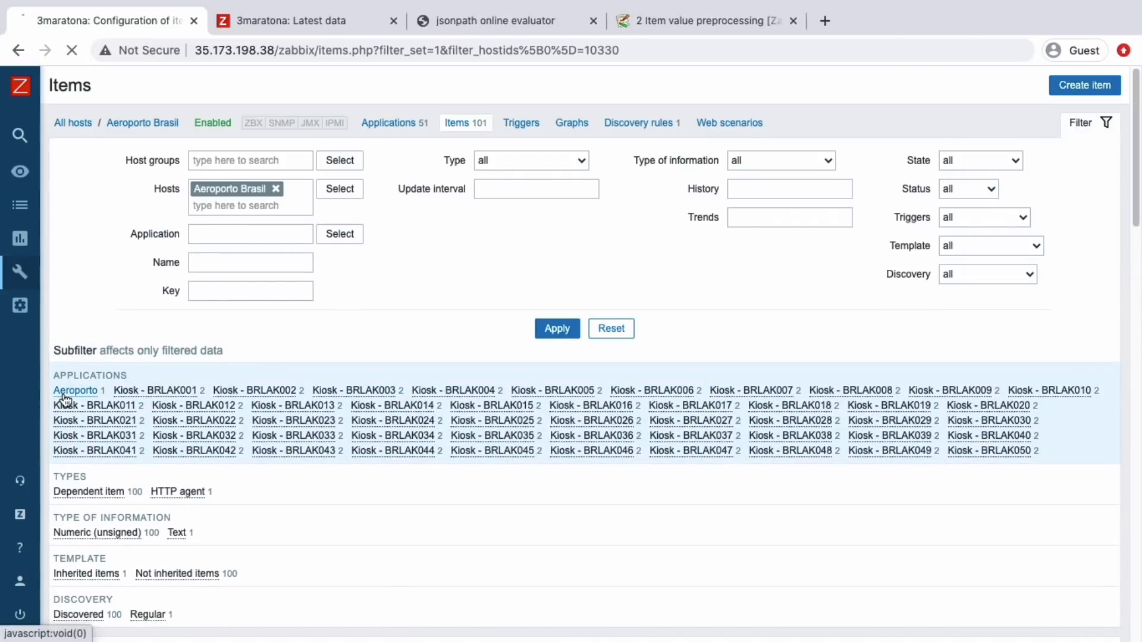
pyautogui.click(65, 396)
# Step: Select the Lista de Kiosks item and execute its check immediately
pyautogui.scroll(-3, 187, 527)
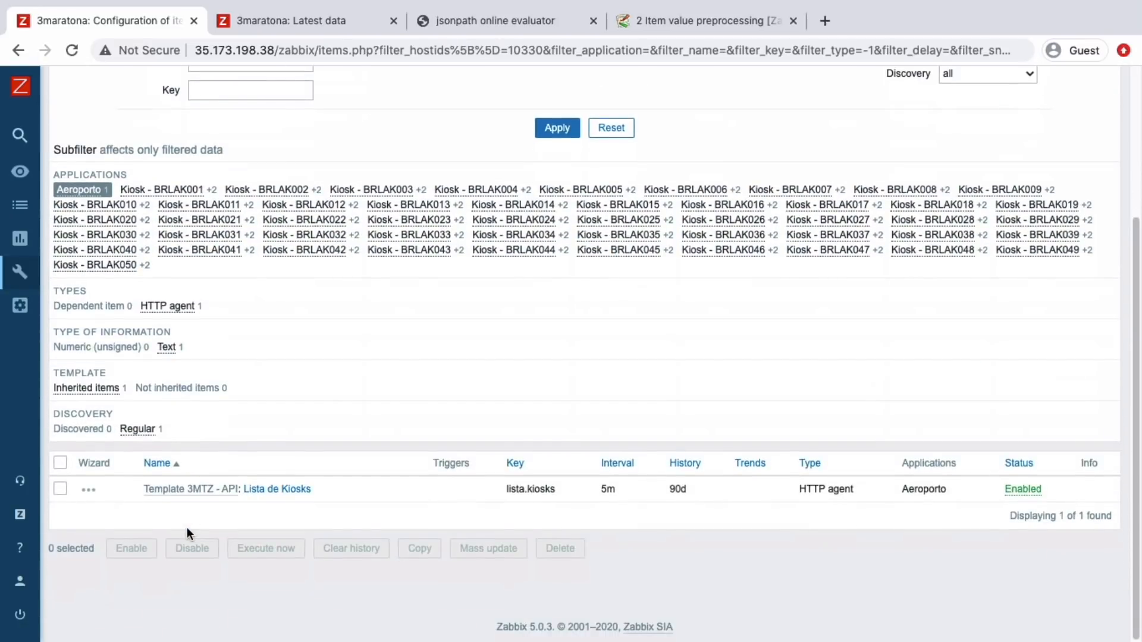
pyautogui.click(60, 488)
pyautogui.click(255, 553)
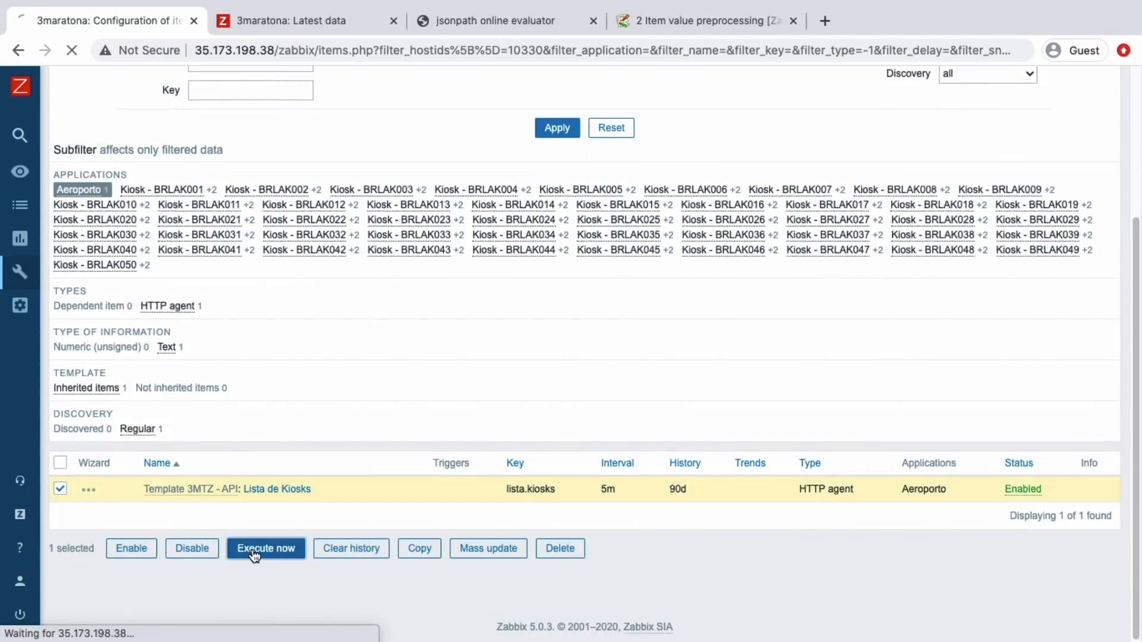
pyautogui.scroll(-2, 384, 580)
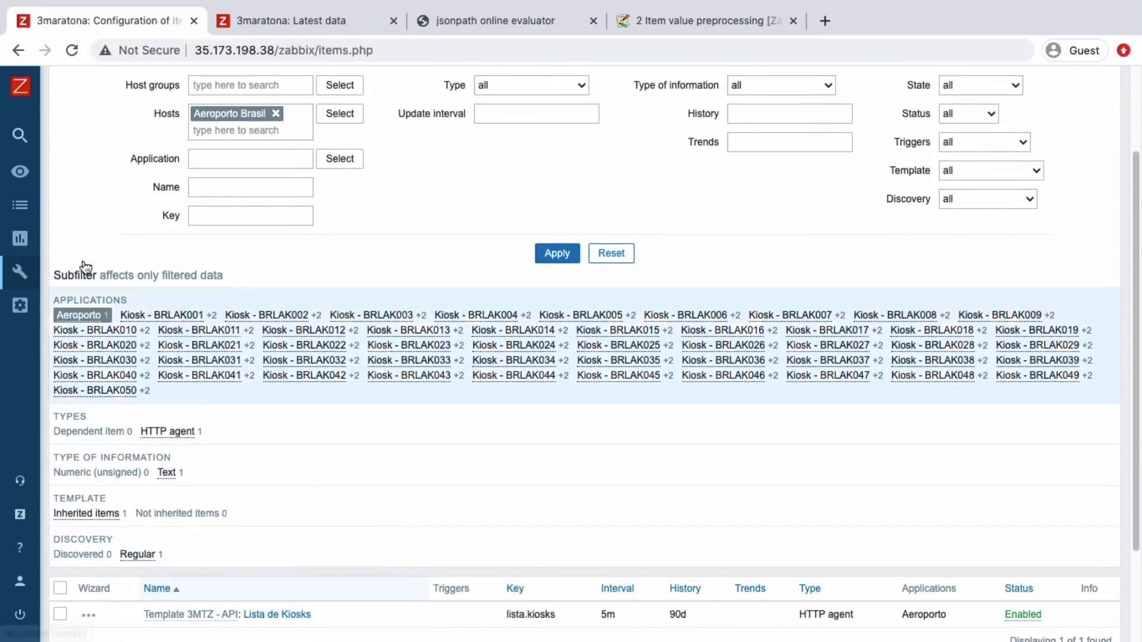
# Step: Return to the latest data of host Aeroporto Brasil and reapply the filter to check the kiosk items
pyautogui.click(22, 174)
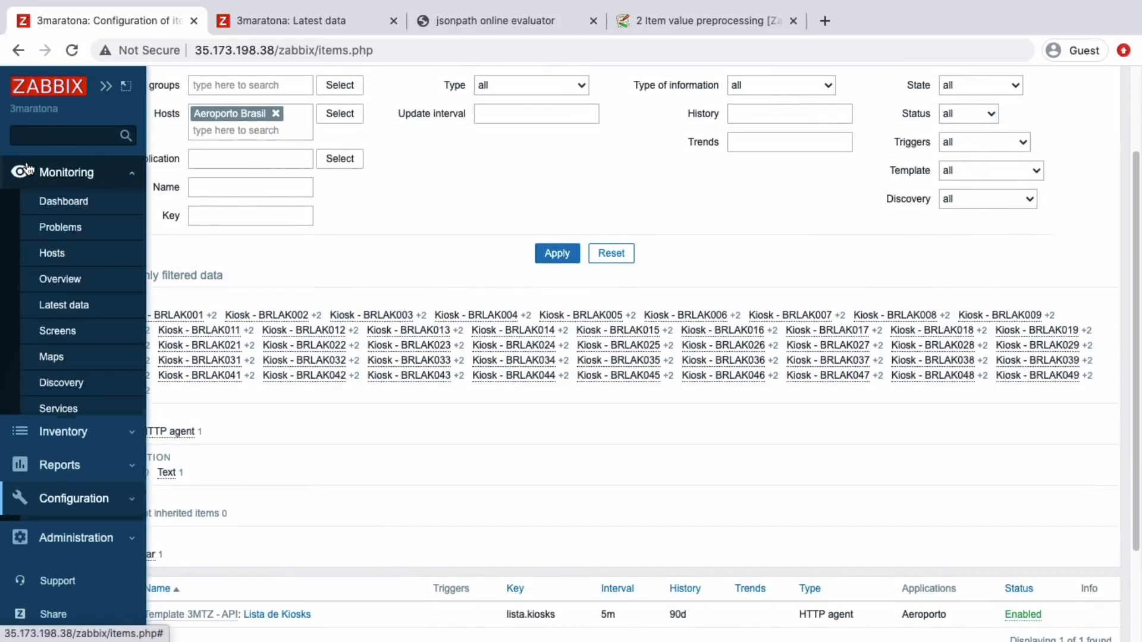
pyautogui.click(63, 304)
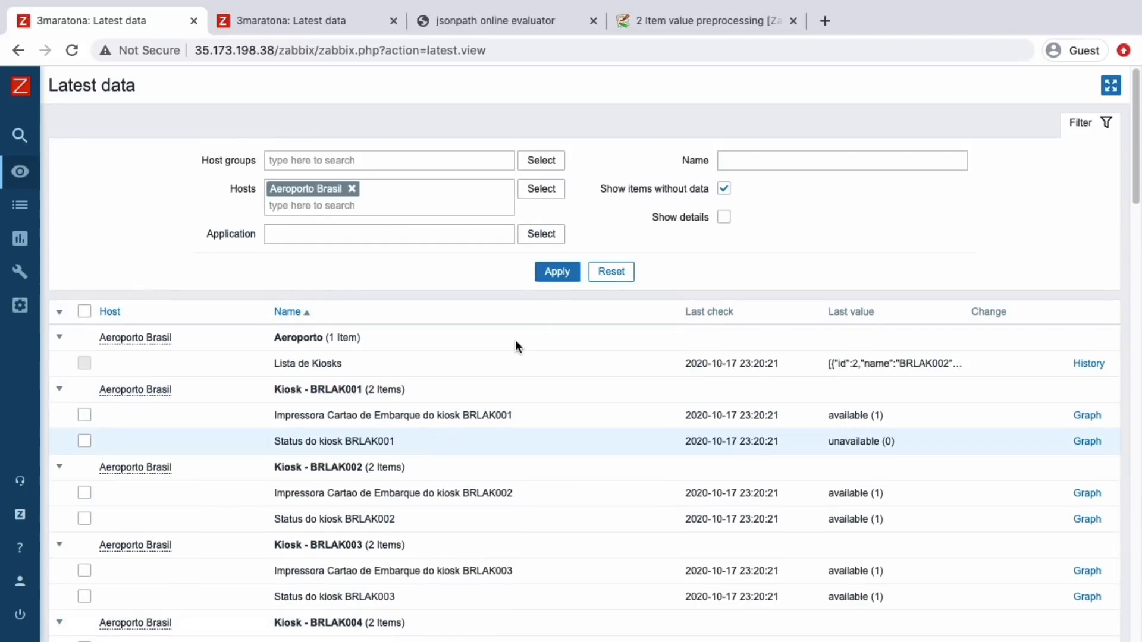
pyautogui.click(557, 274)
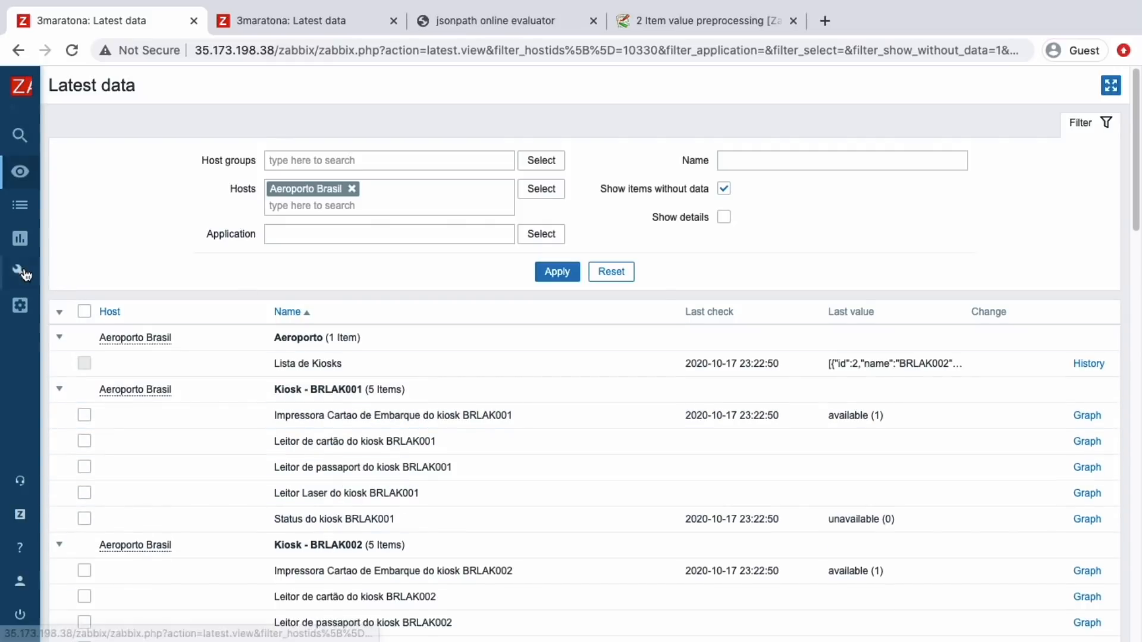
# Step: Open the item list of Template 3MTZ - API and start creating a new item
pyautogui.moveTo(46, 337)
pyautogui.click(66, 510)
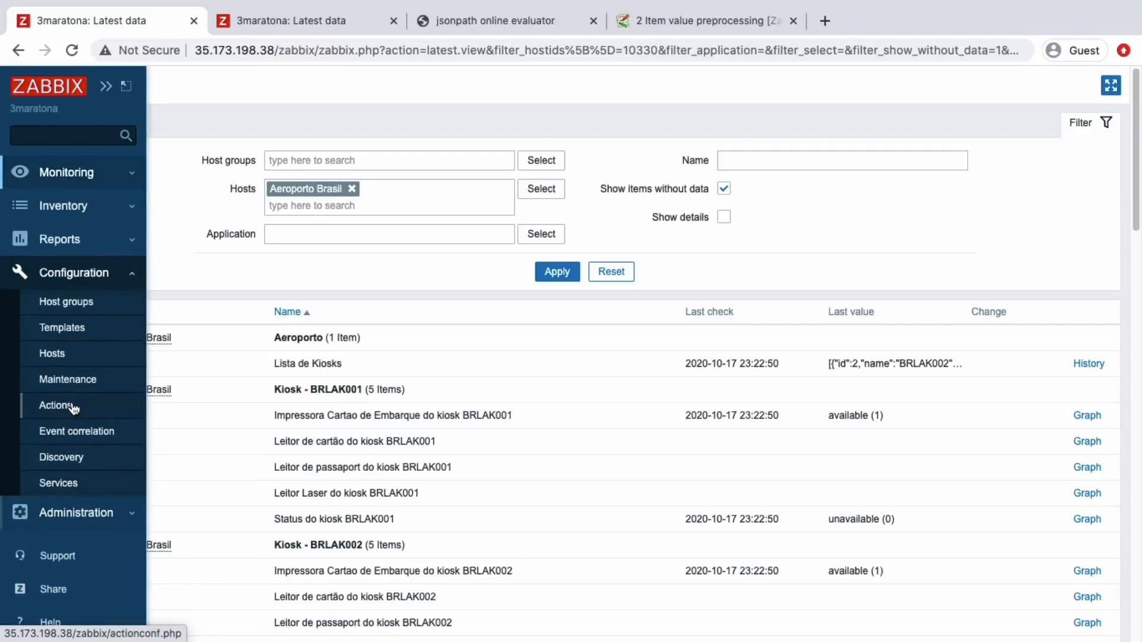
pyautogui.click(62, 333)
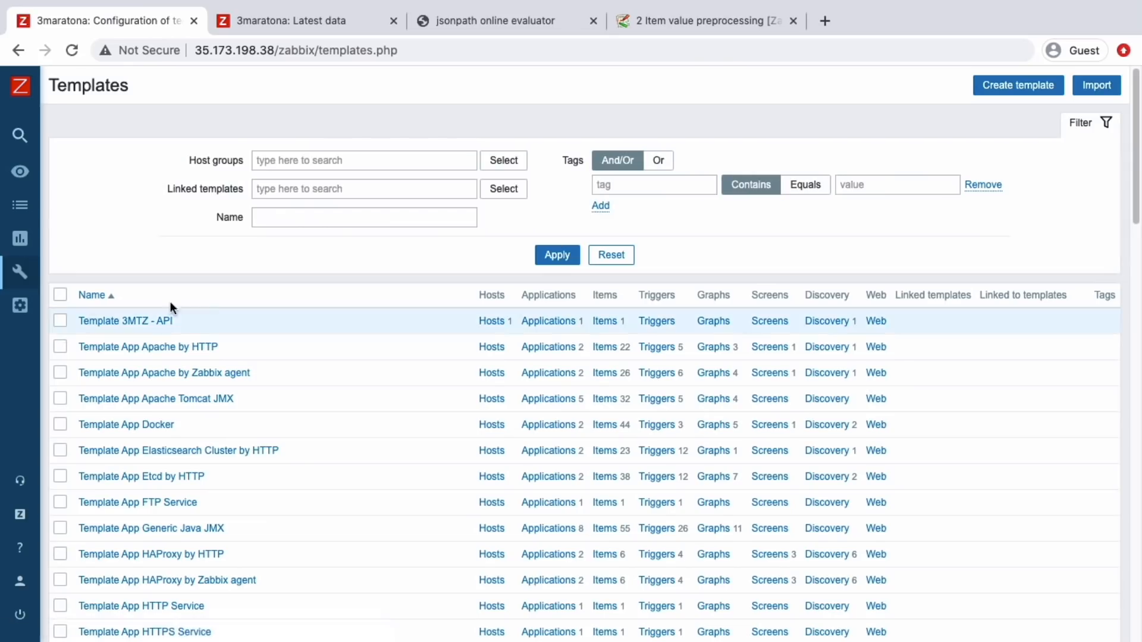
pyautogui.click(602, 324)
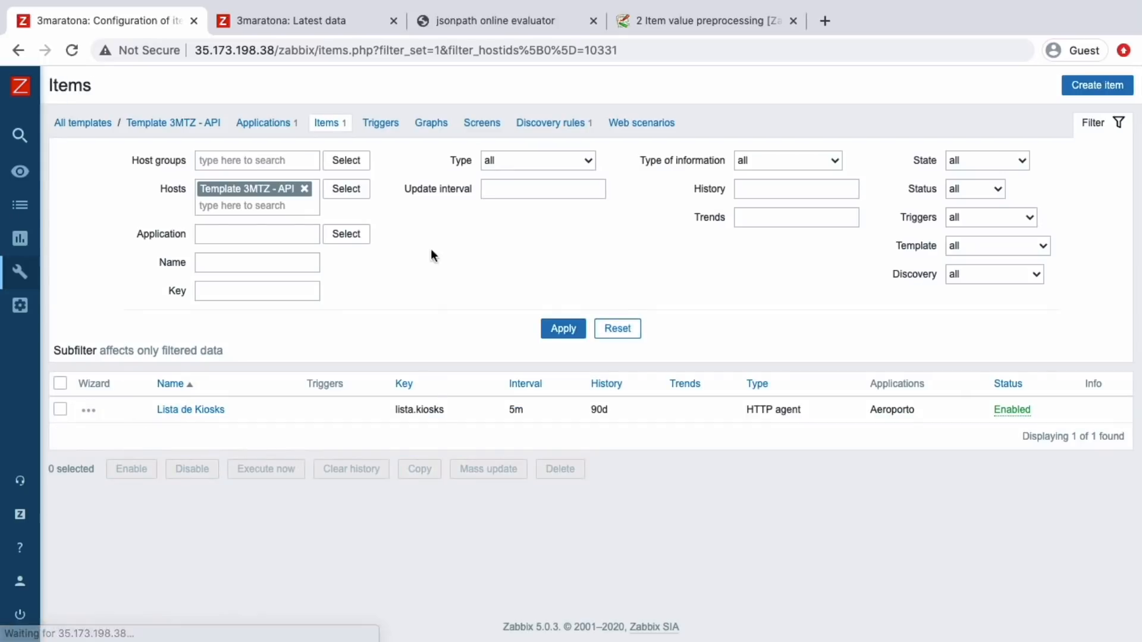
pyautogui.click(1067, 89)
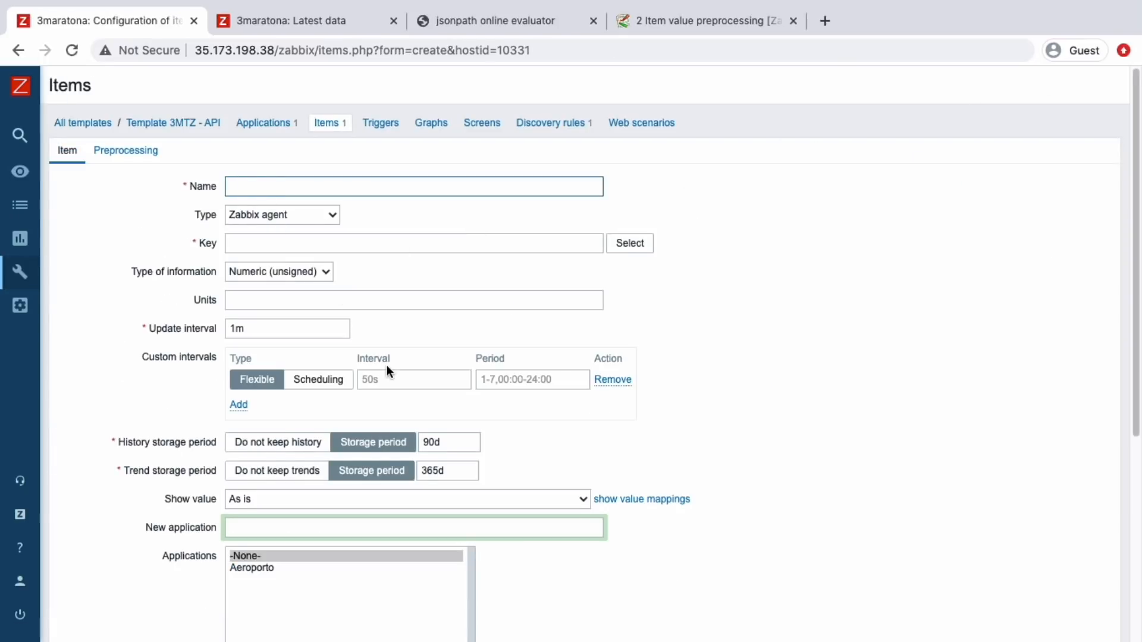
# Step: Name the item "Quantidade Chekins", set its type to HTTP agent and its key to qtd.checkins
pyautogui.scroll(-4, 387, 365)
pyautogui.scroll(4, 386, 368)
pyautogui.write('Quantidade Chekins')
pyautogui.press('Tab')
pyautogui.press('h')
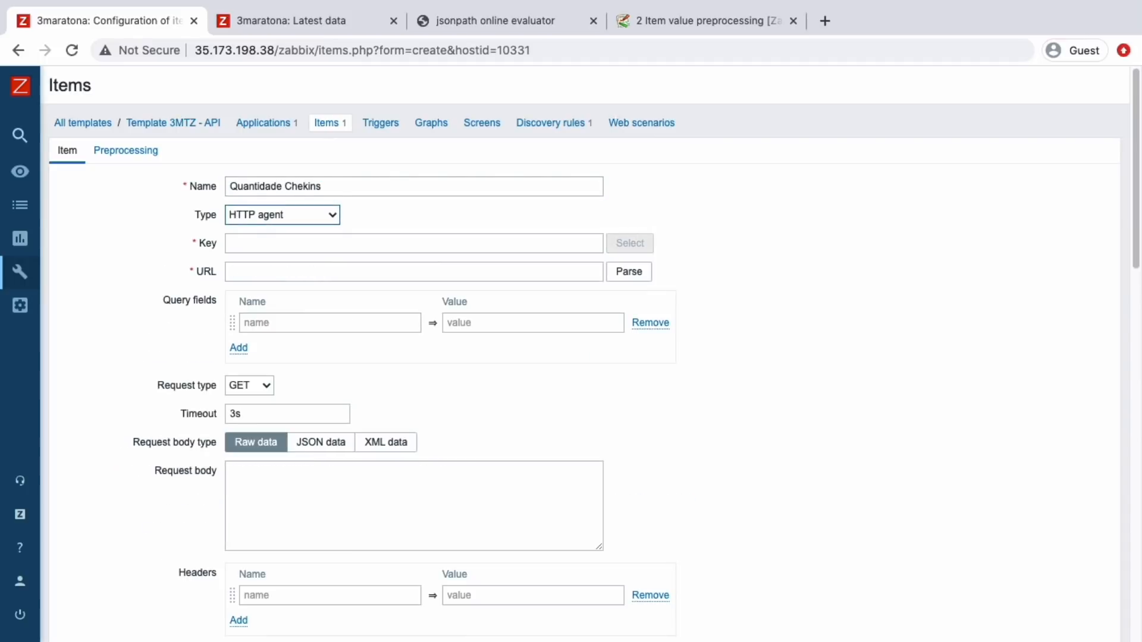
pyautogui.press('Tab')
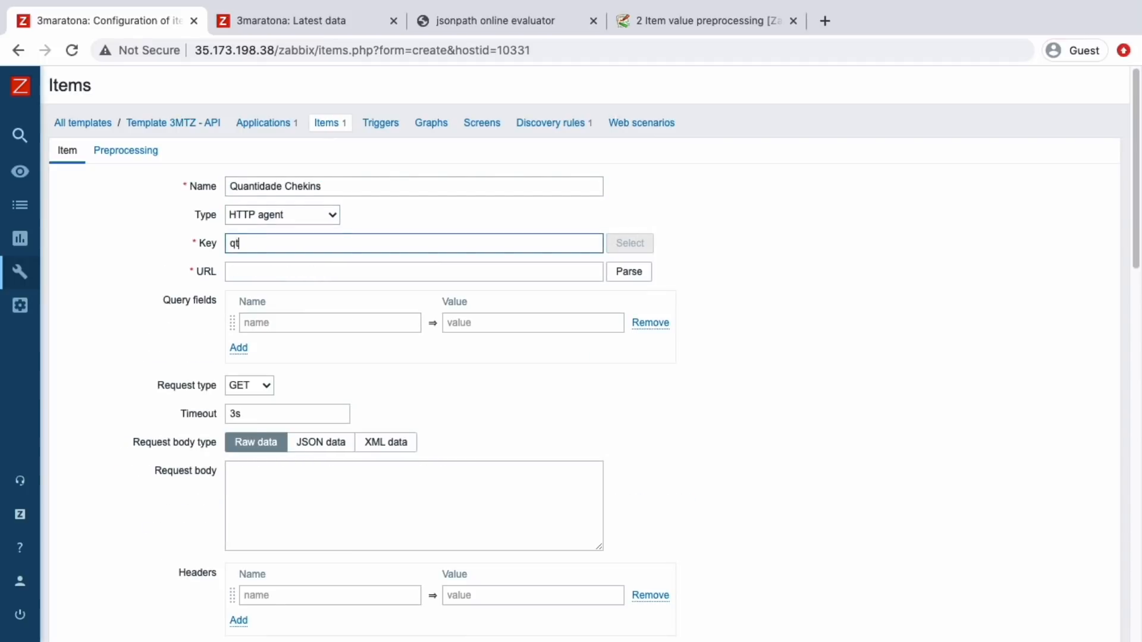
pyautogui.write('qtd.checkins')
pyautogui.press('Tab')
pyautogui.write('httpÇ;;')
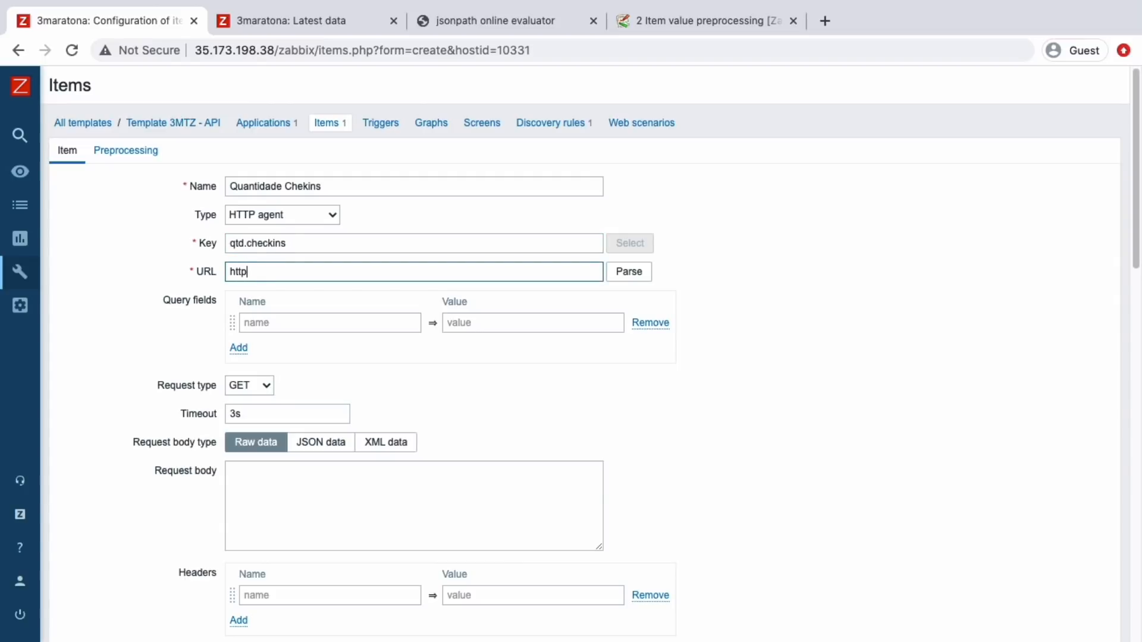
pyautogui.press('BackSpace')
pyautogui.press('BackSpace')
pyautogui.press('BackSpace')
pyautogui.write('://{$BASE_URL}/a')
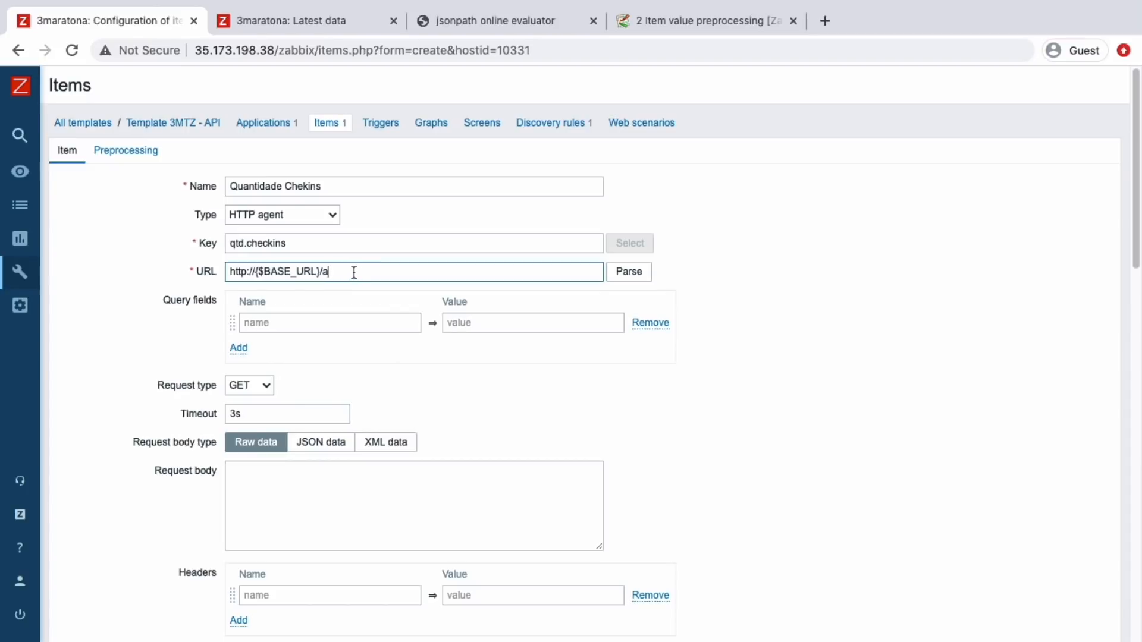
pyautogui.write('ipor')
pyautogui.press('BackSpace')
pyautogui.press('BackSpace')
pyautogui.write('IRPORT>ID')
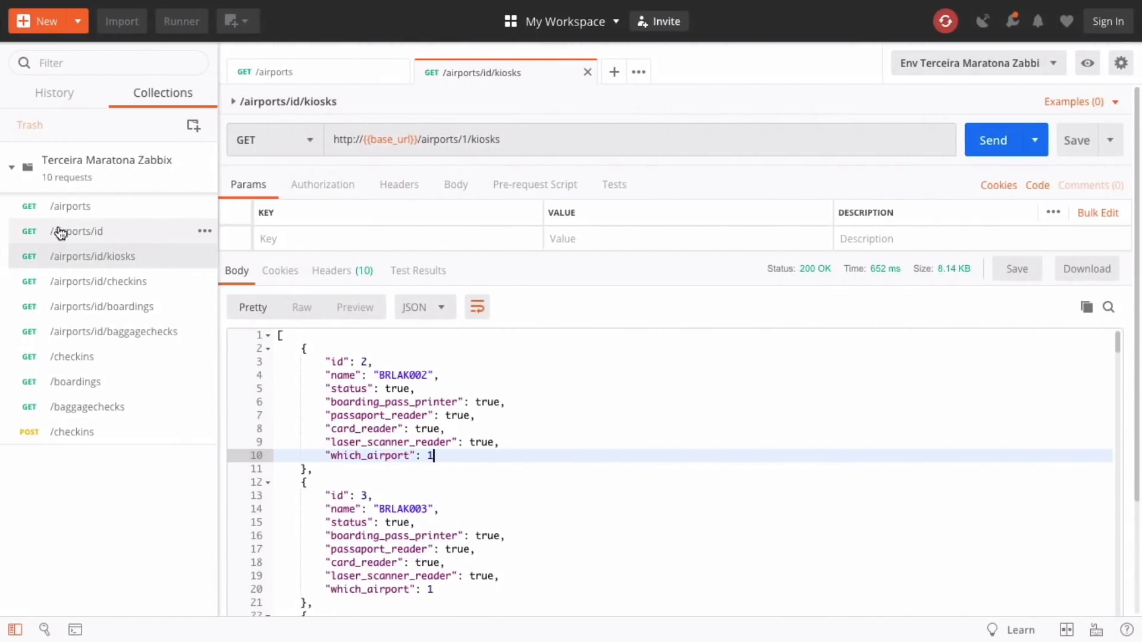
# Step: In Postman, send the GET /airports/id/checkins request to examine its path and response, then return to Zabbix
pyautogui.click(115, 289)
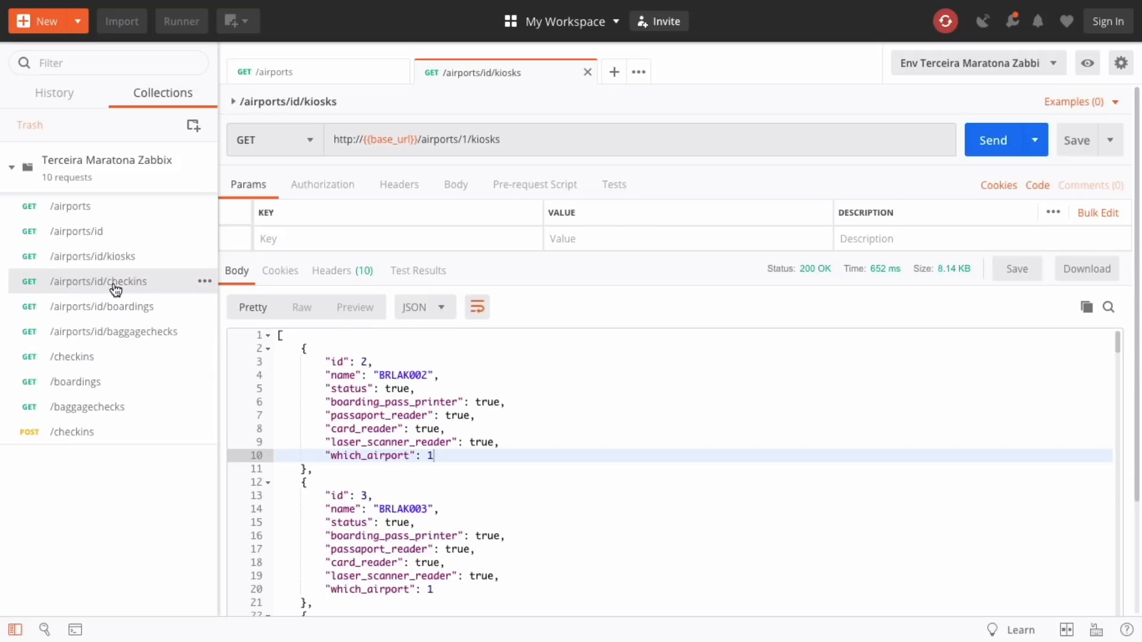
pyautogui.click(984, 140)
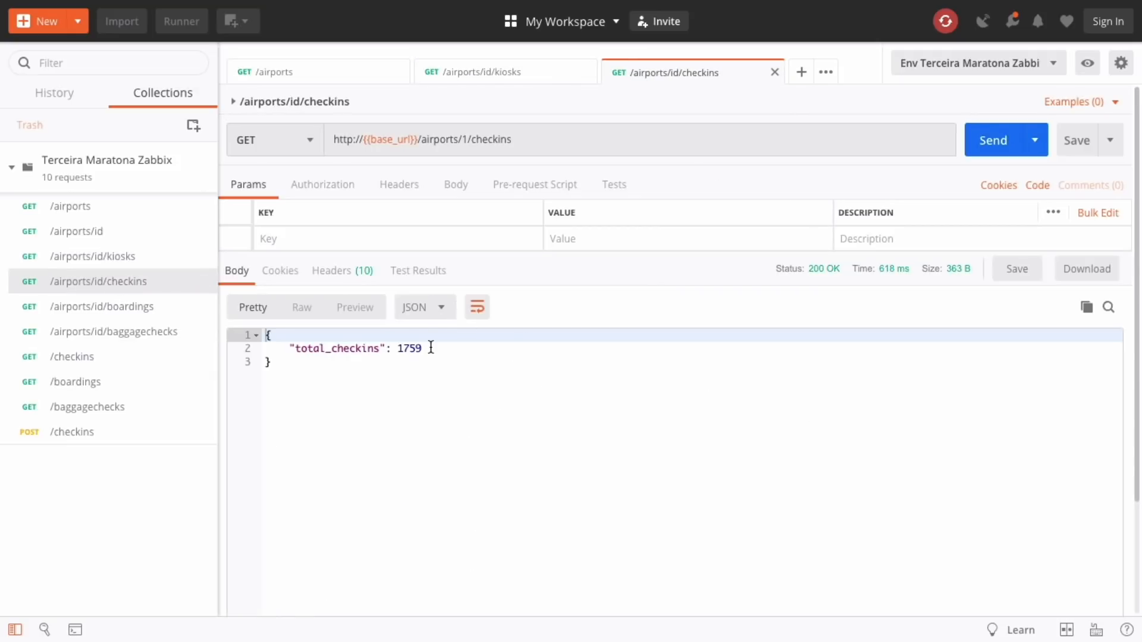
pyautogui.hotkey('ctrl', 'Left')
# Step: Append /checkins to the item's URL and set the timeout to 5s
pyautogui.click(442, 268)
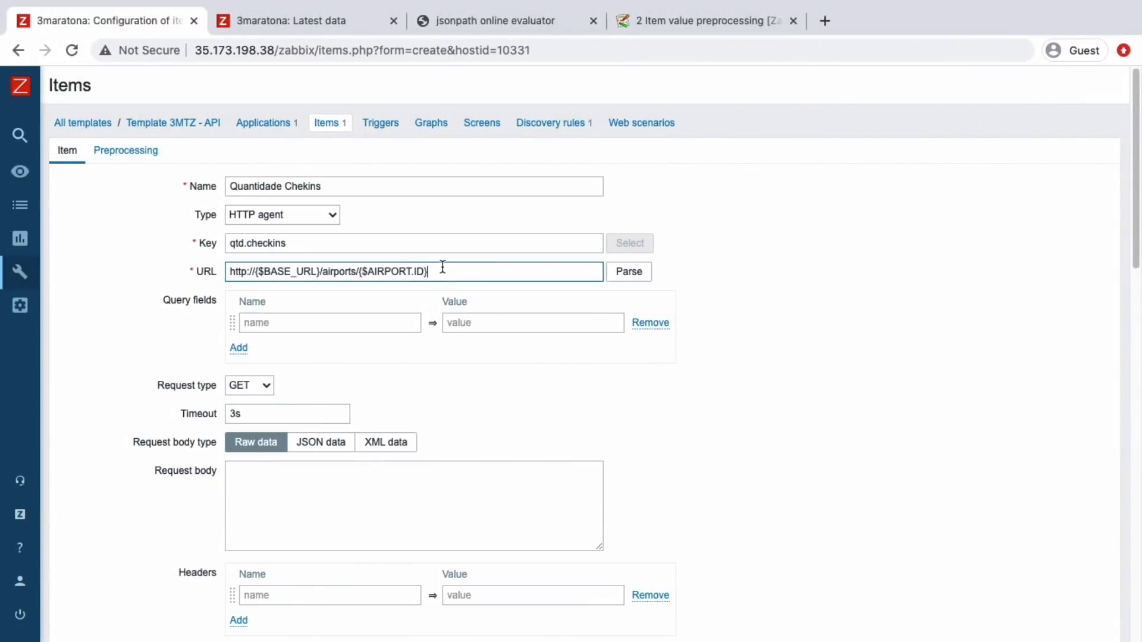
pyautogui.write('/checkins')
pyautogui.doubleClick(262, 411)
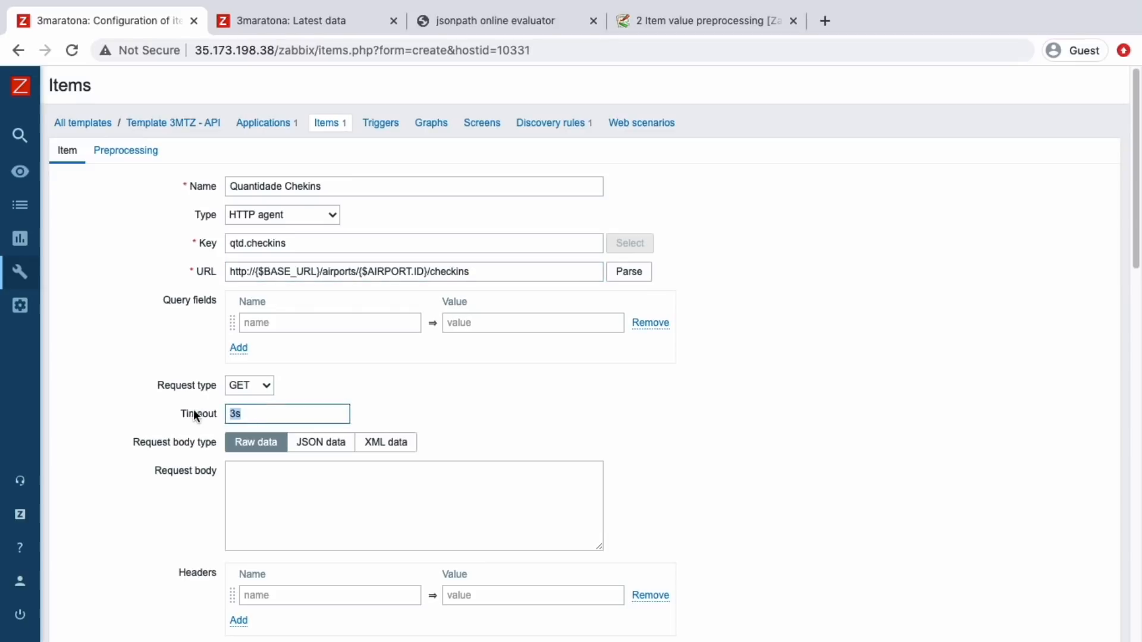
pyautogui.write('5s')
# Step: Keep Numeric (unsigned) as the type of information and set the update interval to 5m
pyautogui.scroll(-5, 191, 484)
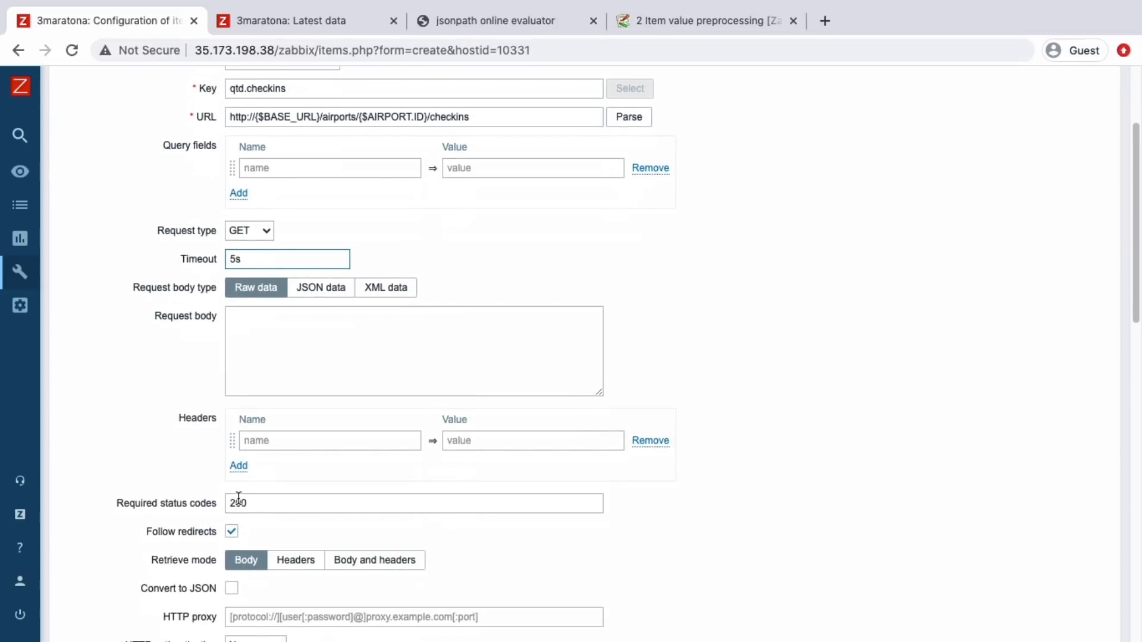
pyautogui.scroll(-13, 268, 526)
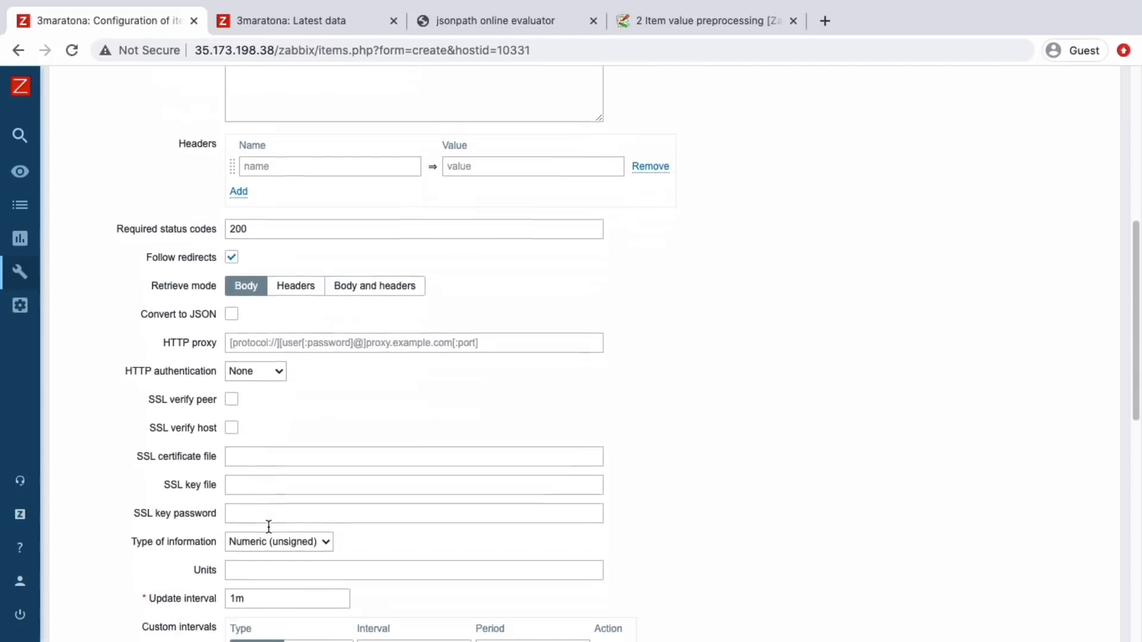
pyautogui.scroll(-2, 268, 525)
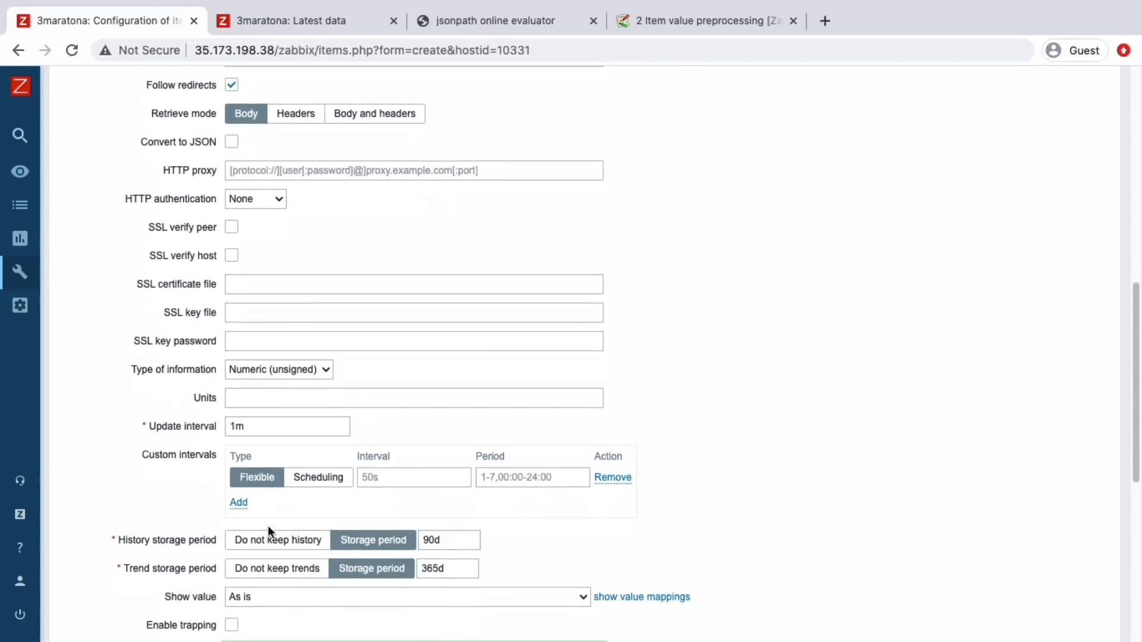
pyautogui.click(245, 370)
pyautogui.click(350, 355)
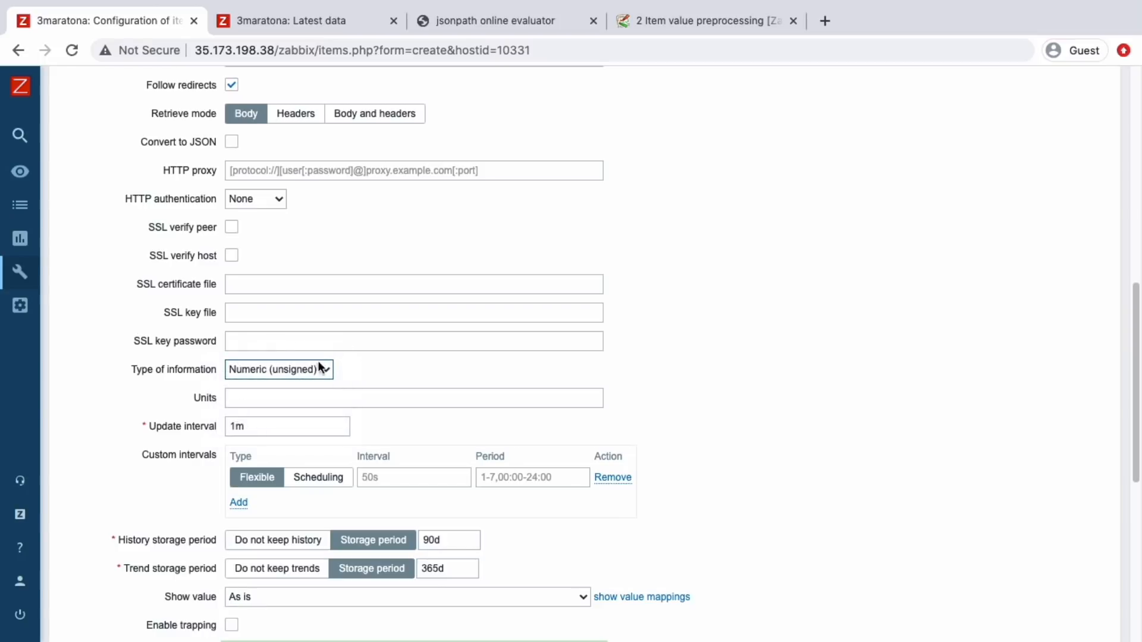
pyautogui.click(250, 427)
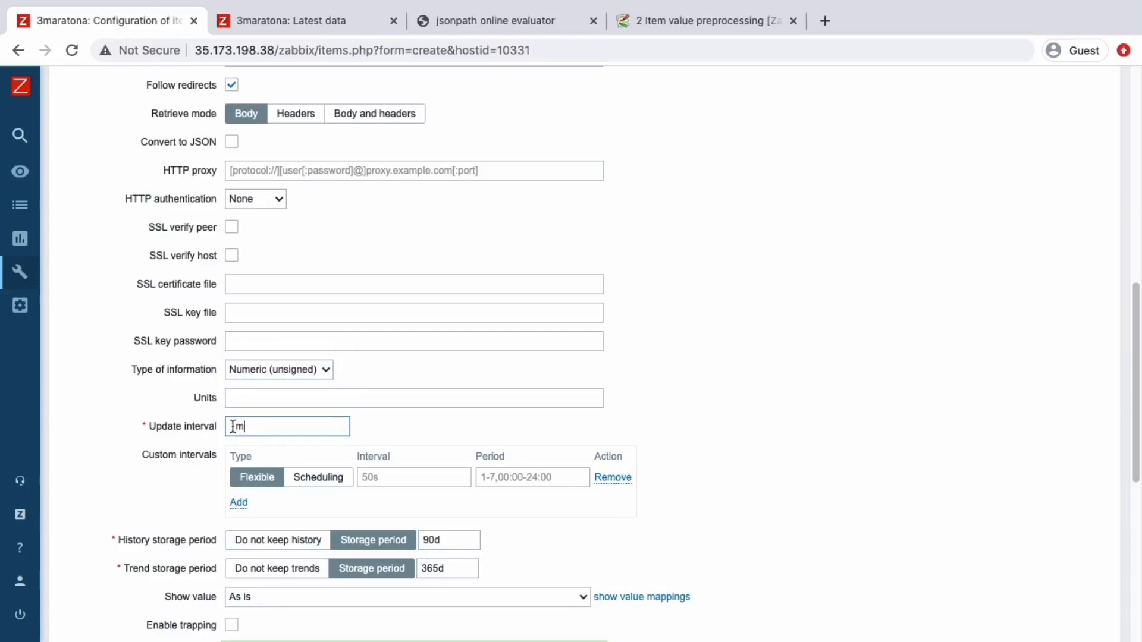
pyautogui.write('2m')
pyautogui.scroll(-1, 214, 494)
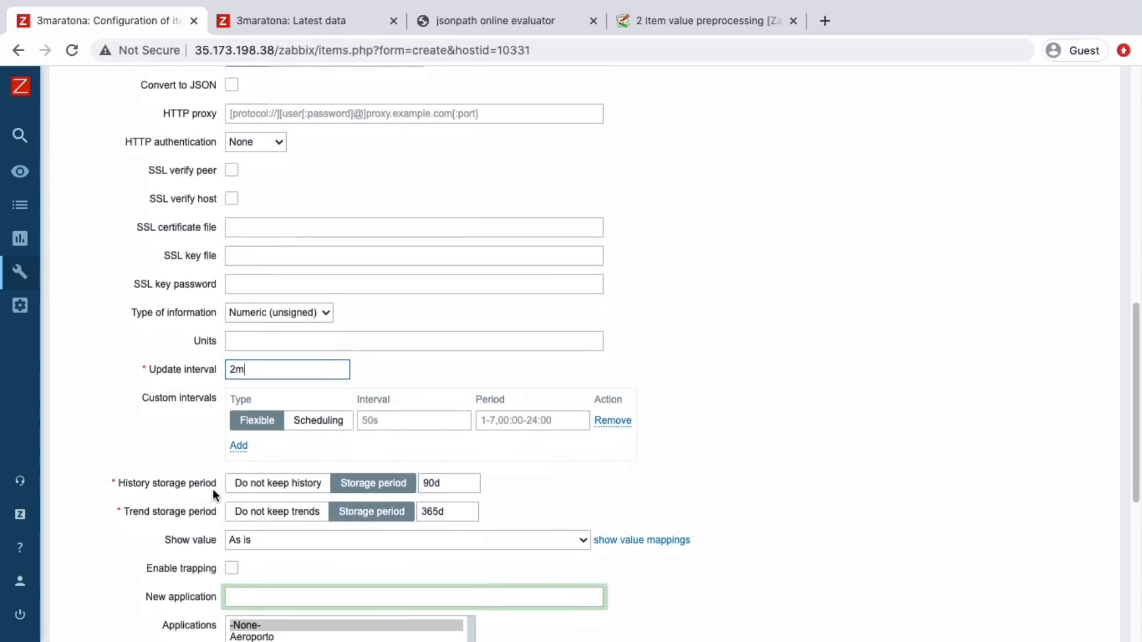
pyautogui.moveTo(266, 370); pyautogui.dragTo(193, 370)
pyautogui.write('5m')
# Step: Assign the check-in item to the Aeroporto application and open the item test
pyautogui.scroll(-3, 206, 426)
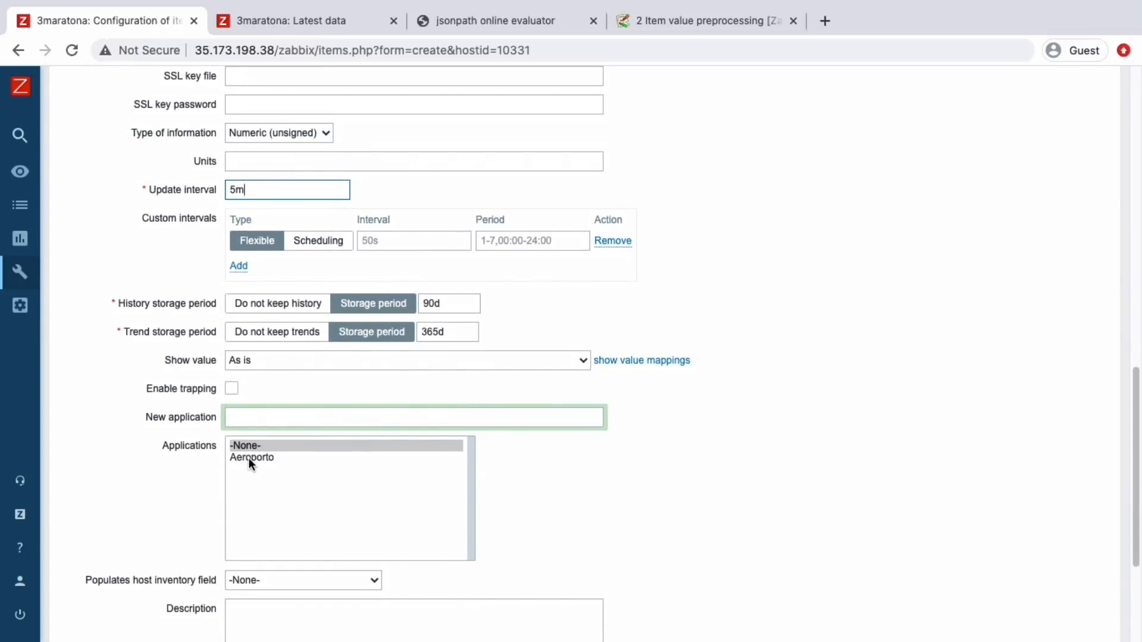
pyautogui.click(249, 457)
pyautogui.scroll(-3, 247, 458)
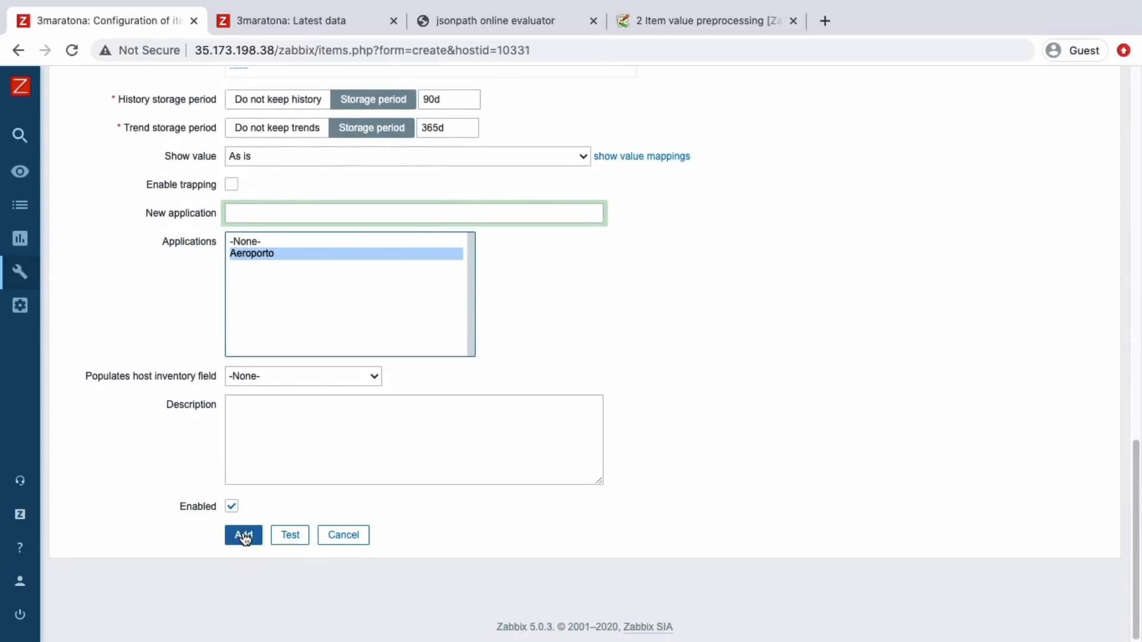
pyautogui.click(290, 535)
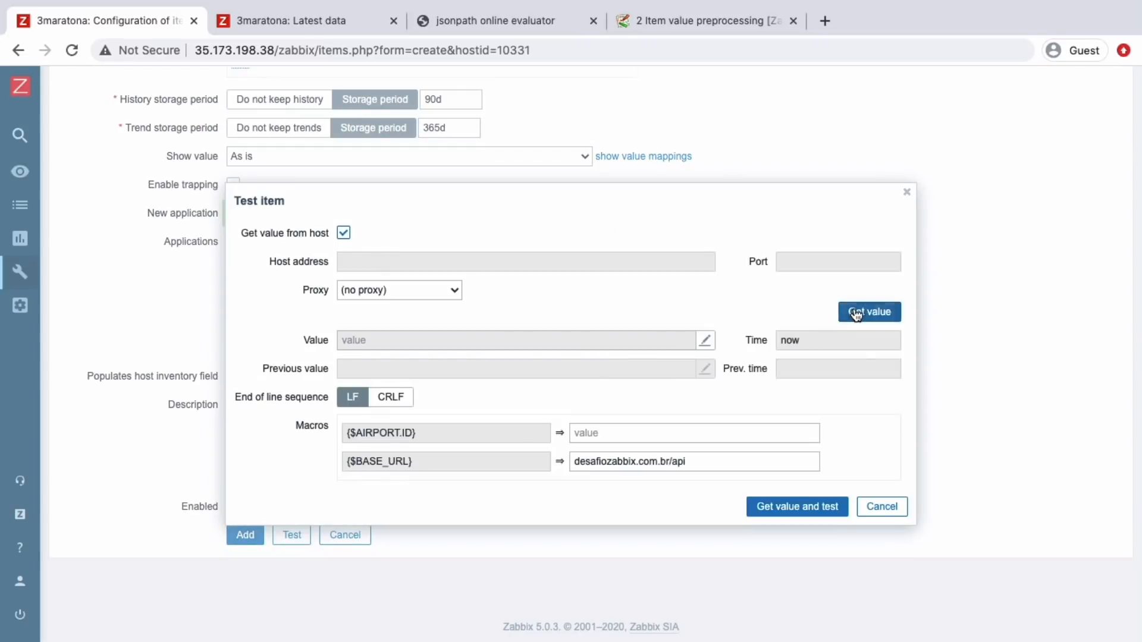
# Step: Try to get the item's value from the host, then re-enter checkins at the end of the item's URL
pyautogui.click(856, 314)
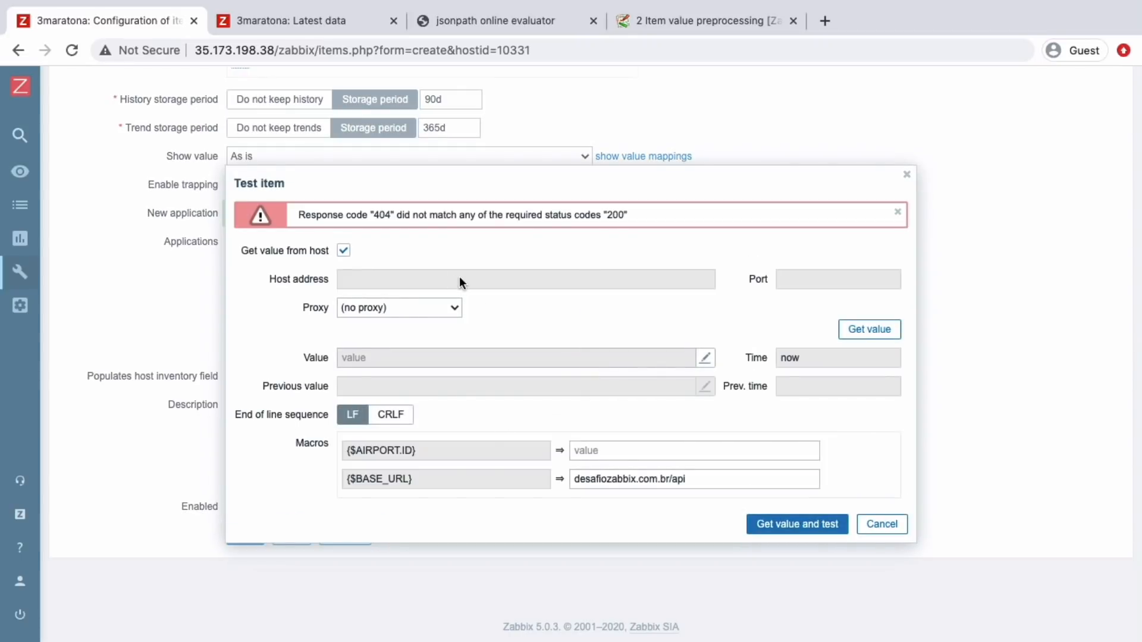
pyautogui.click(880, 524)
pyautogui.scroll(12, 568, 369)
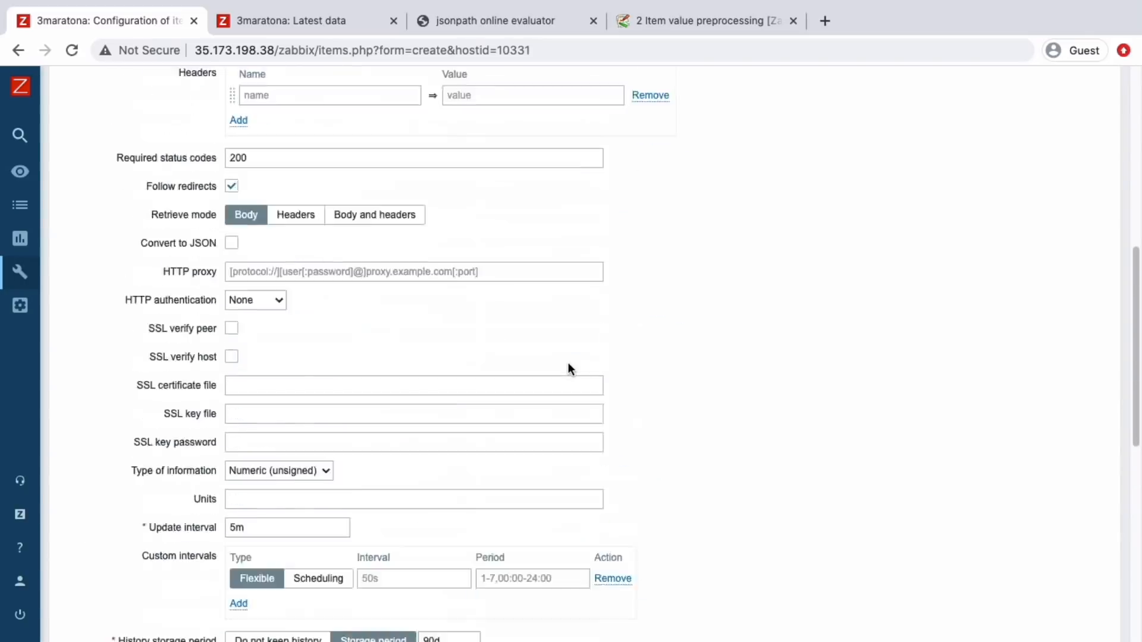
pyautogui.scroll(4, 569, 369)
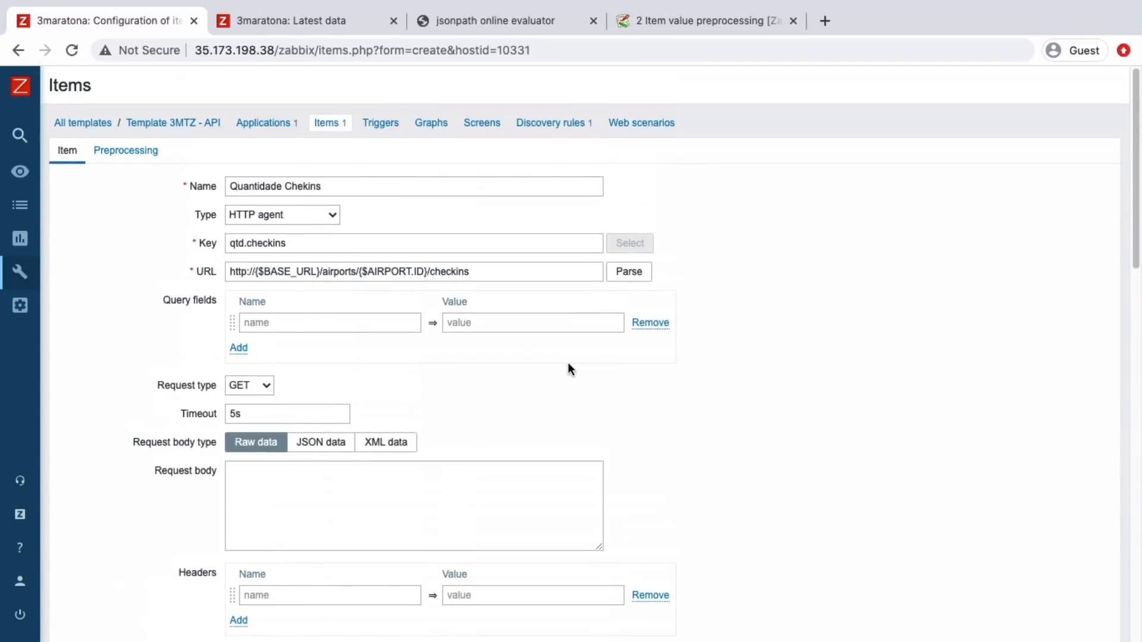
pyautogui.doubleClick(450, 271)
pyautogui.write('checkins')
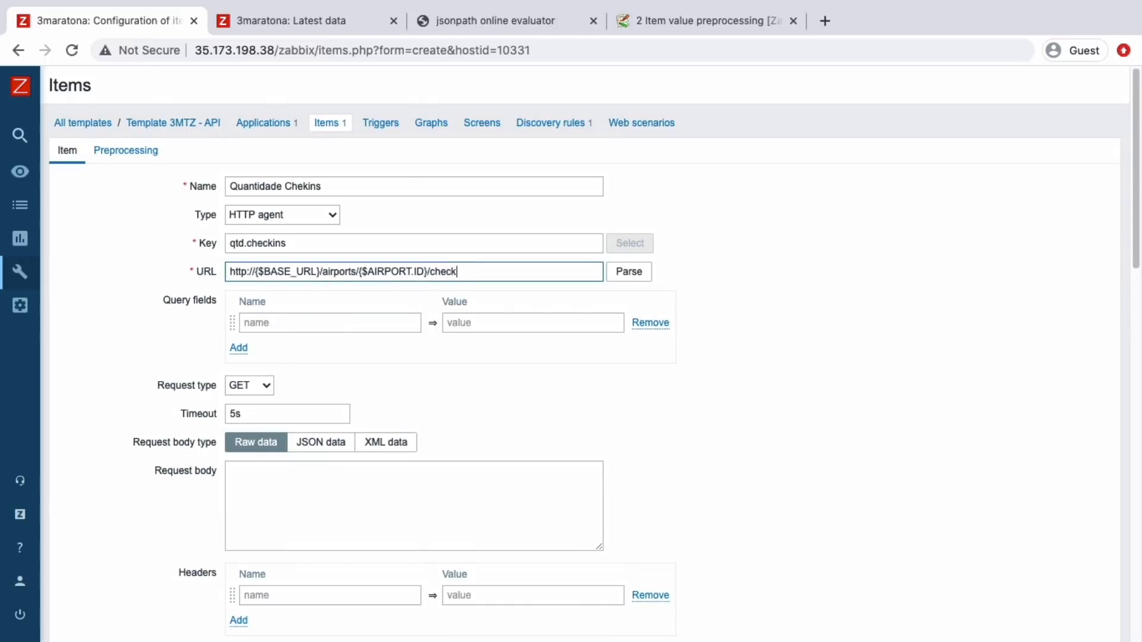
# Step: Test the check-in item by getting its value from the host with the {$AIRPORT.ID} macro set to 1
pyautogui.scroll(-10, 415, 484)
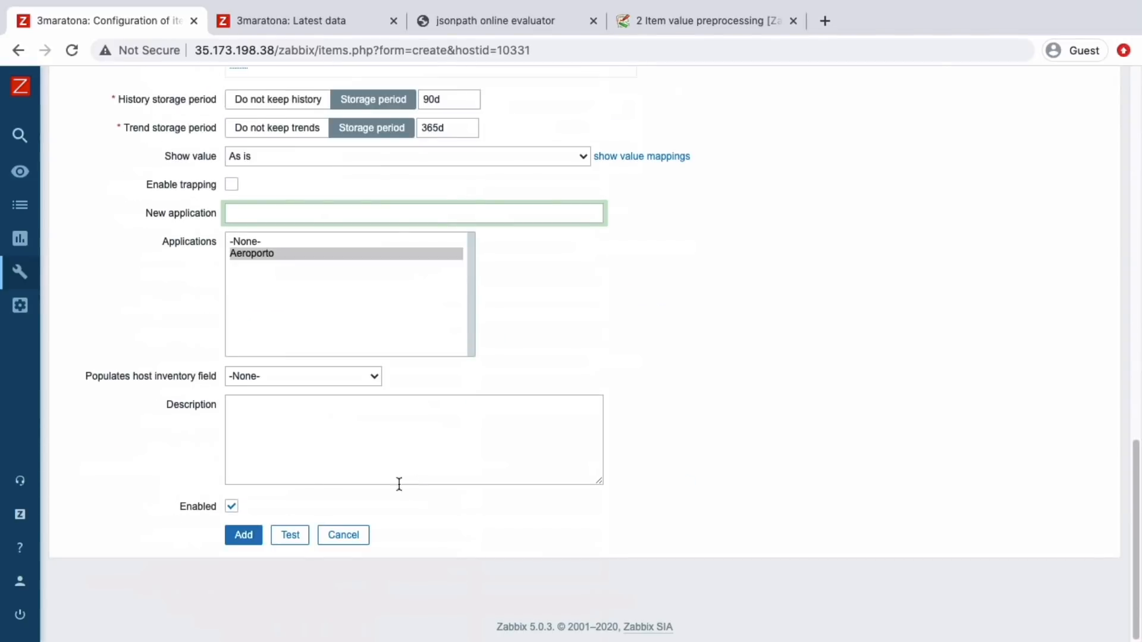
pyautogui.click(289, 534)
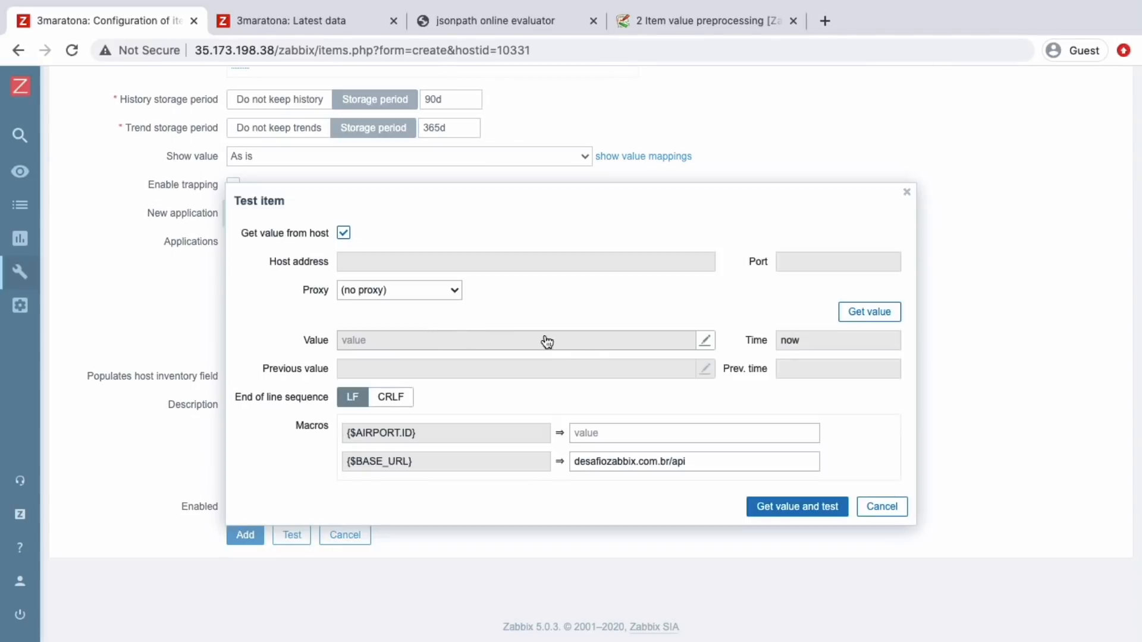
pyautogui.click(852, 315)
pyautogui.click(671, 444)
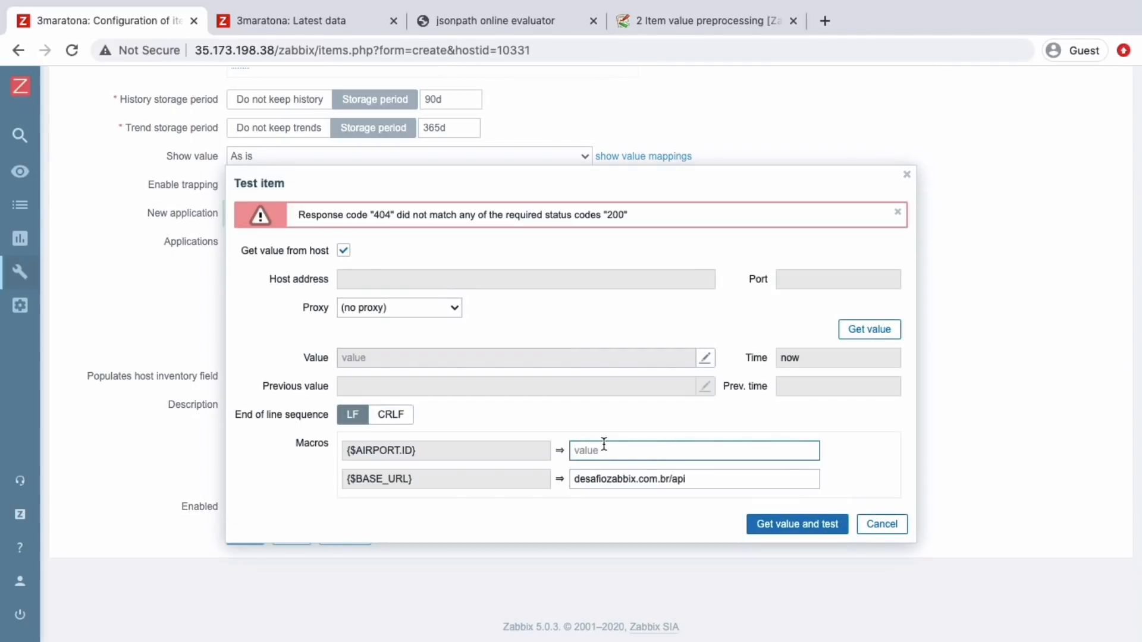
pyautogui.write('q')
pyautogui.press('BackSpace')
pyautogui.write('1')
pyautogui.click(868, 329)
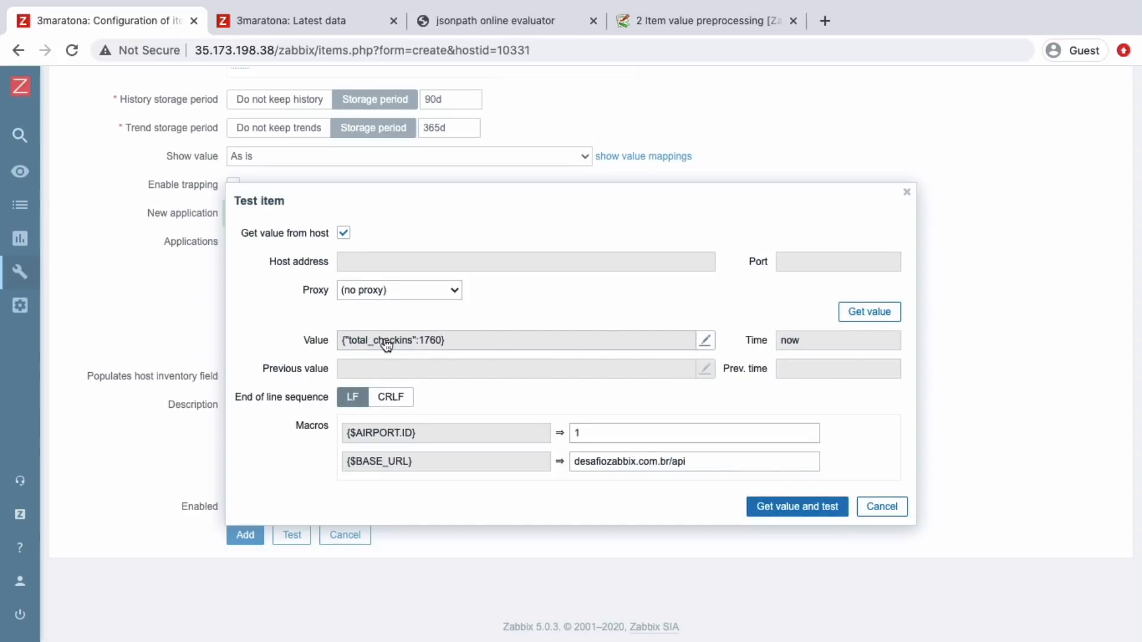
# Step: Expand the fetched test value to examine its total_checkins key, then close the item test
pyautogui.click(411, 340)
pyautogui.tripleClick(255, 333)
pyautogui.click(255, 333)
pyautogui.doubleClick(254, 334)
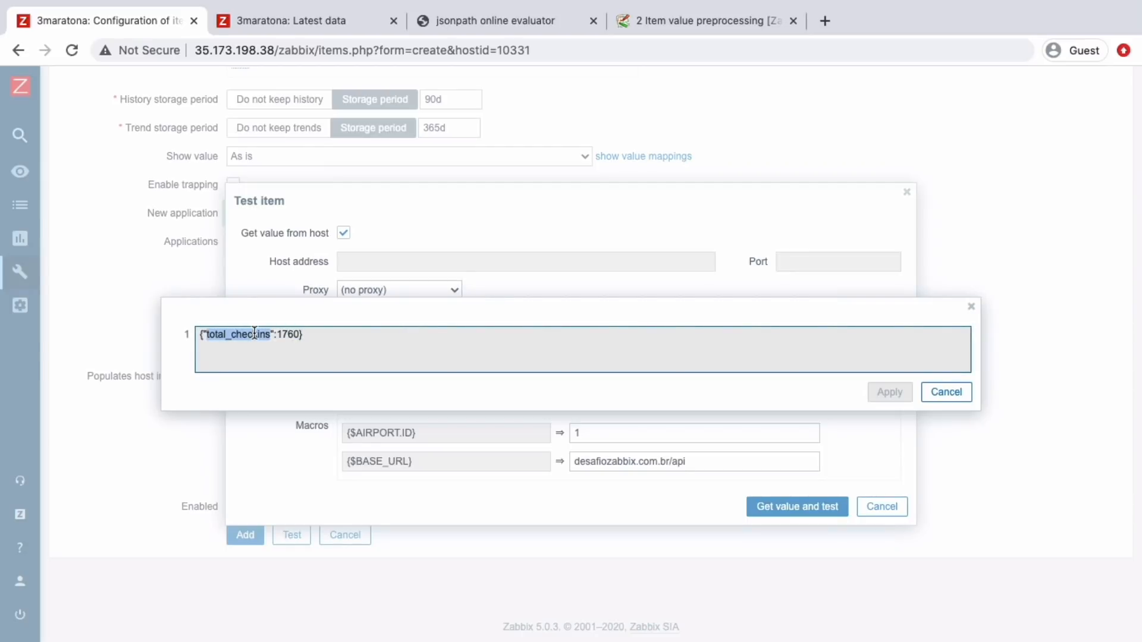
pyautogui.click(937, 394)
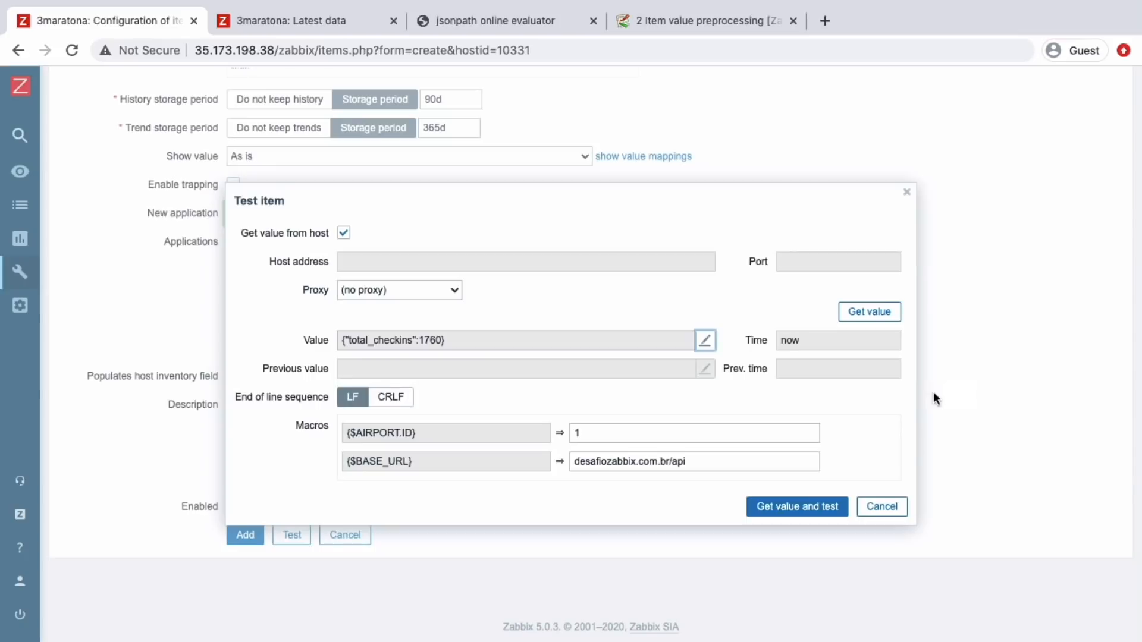
pyautogui.click(887, 507)
# Step: Add a JSONPath preprocessing step to the check-in item with the parameter $.total_checkins
pyautogui.scroll(15, 455, 357)
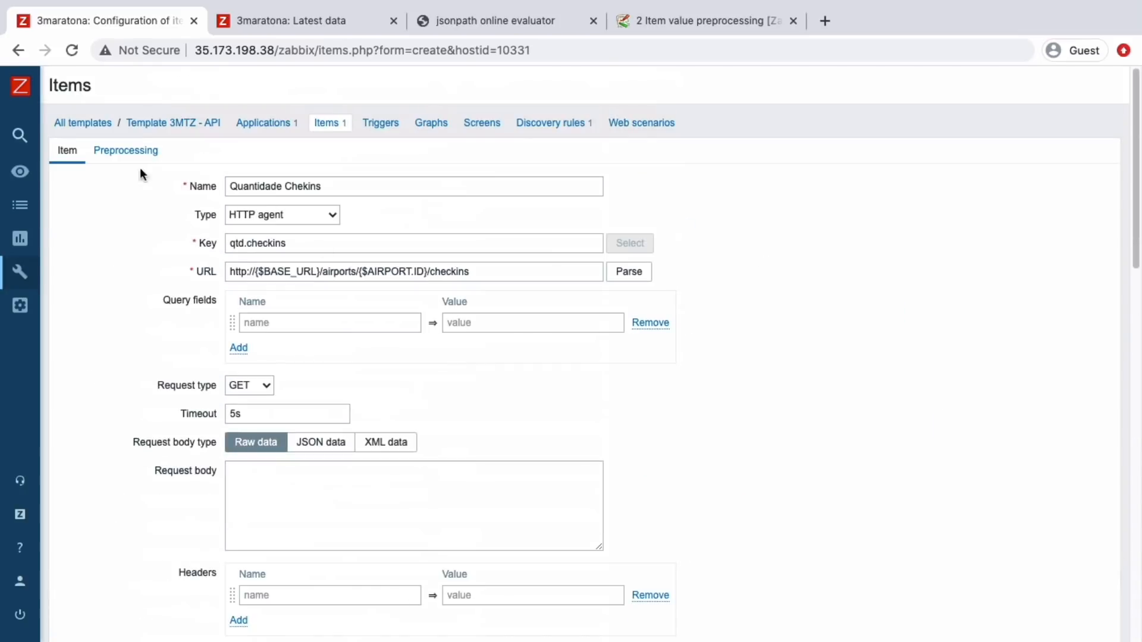
pyautogui.click(137, 152)
pyautogui.click(236, 188)
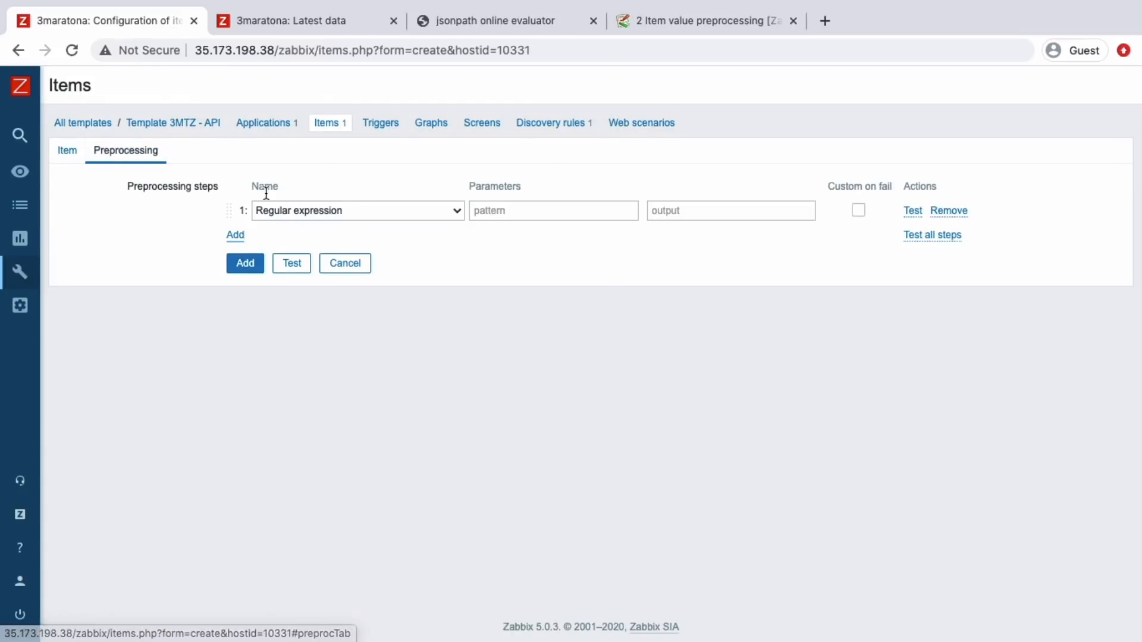
pyautogui.click(282, 205)
pyautogui.click(309, 309)
pyautogui.click(474, 210)
pyautogui.write('$')
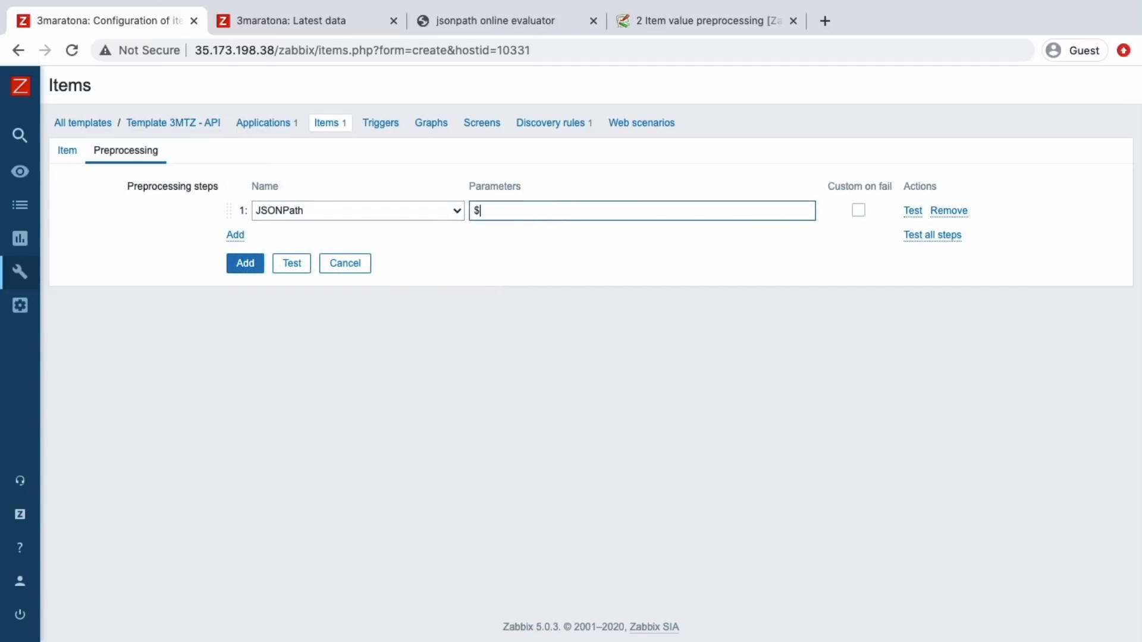
pyautogui.write('.total_checkins')
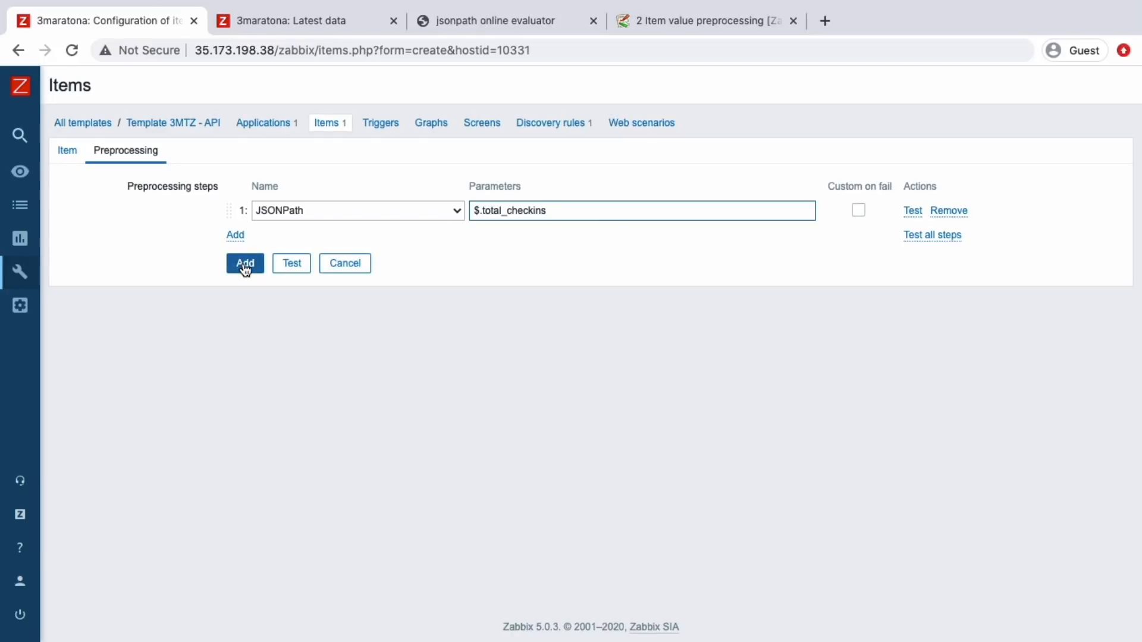
# Step: Test the JSONPath step using the check-ins JSON response copied from Postman as the value, then close the test
pyautogui.click(911, 211)
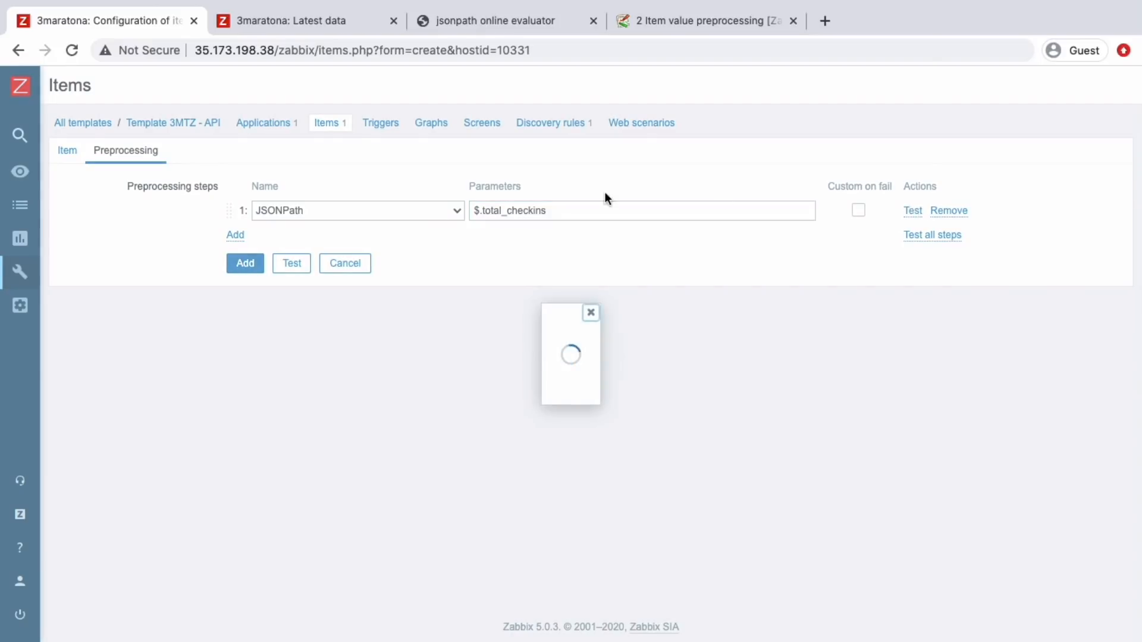
pyautogui.hotkey('ctrl', 'Right')
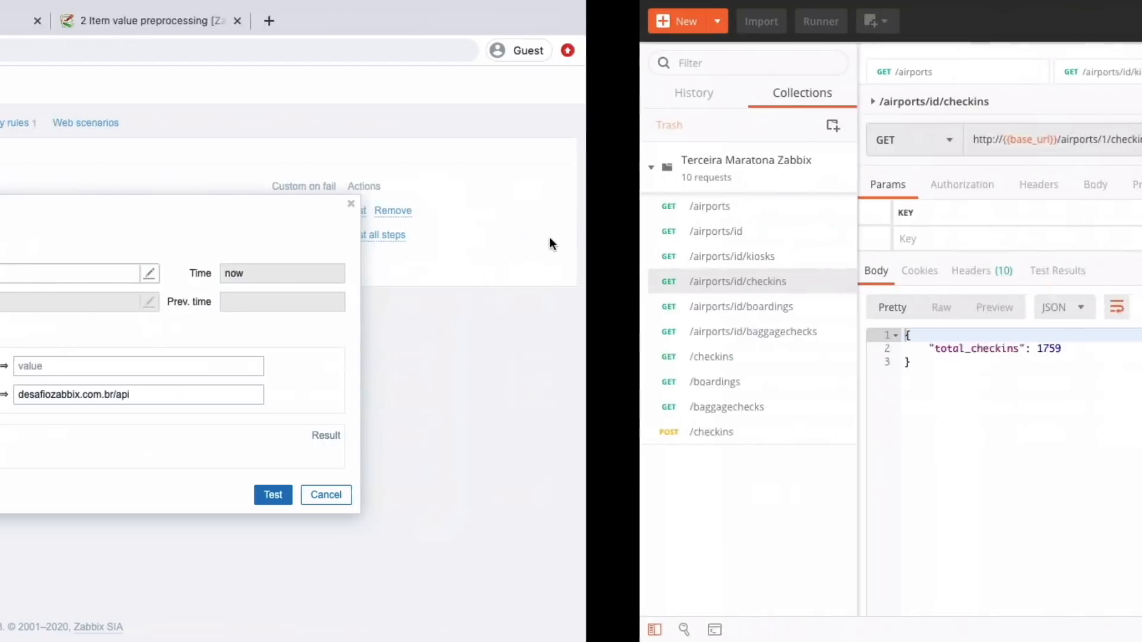
pyautogui.moveTo(303, 372); pyautogui.dragTo(267, 336)
pyautogui.press('super+c')
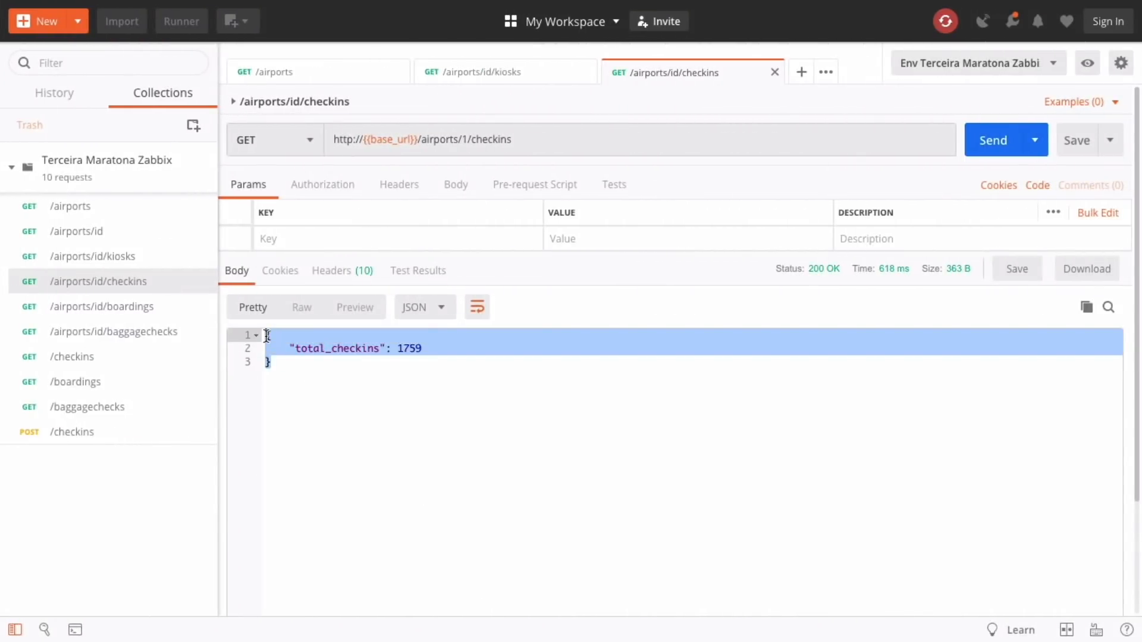
pyautogui.hotkey('ctrl', 'Left')
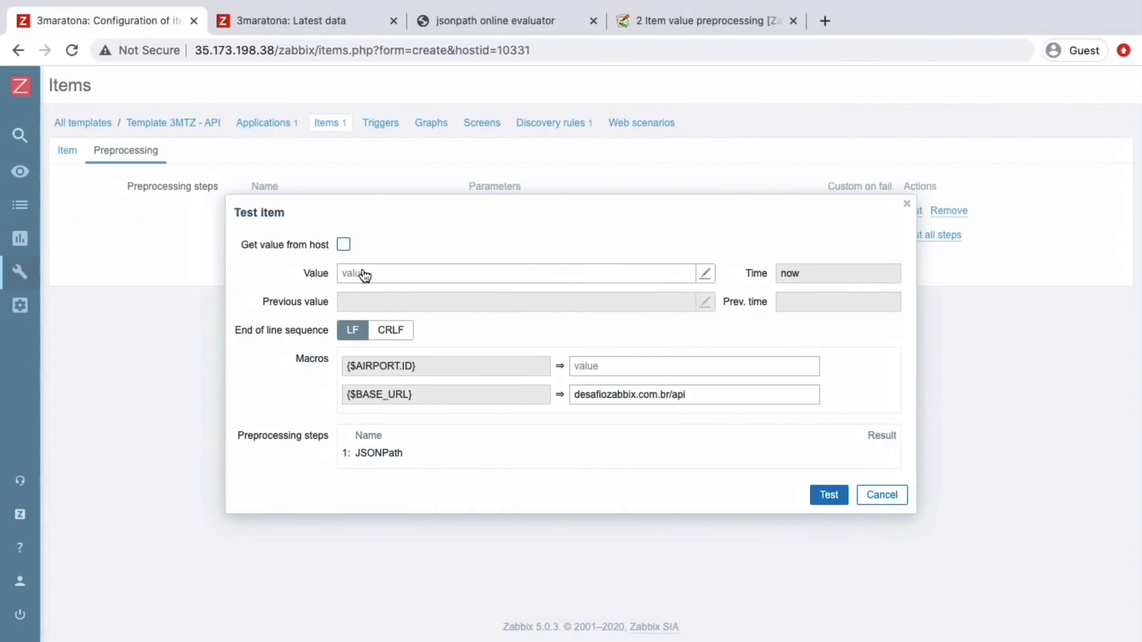
pyautogui.click(365, 273)
pyautogui.press('super+v')
pyautogui.click(886, 388)
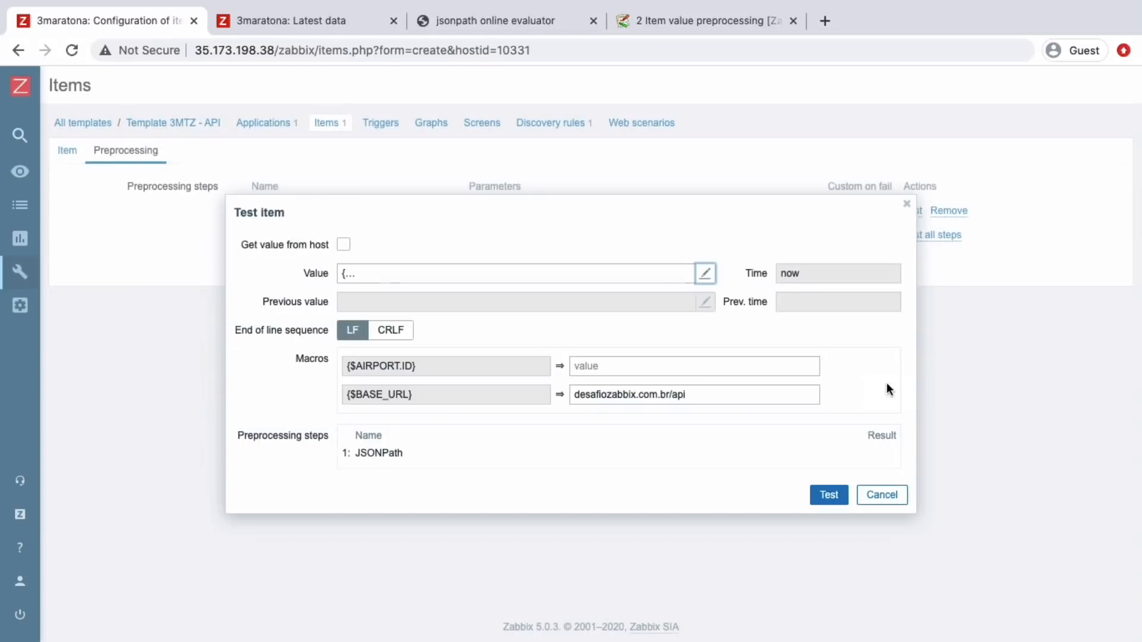
pyautogui.click(819, 492)
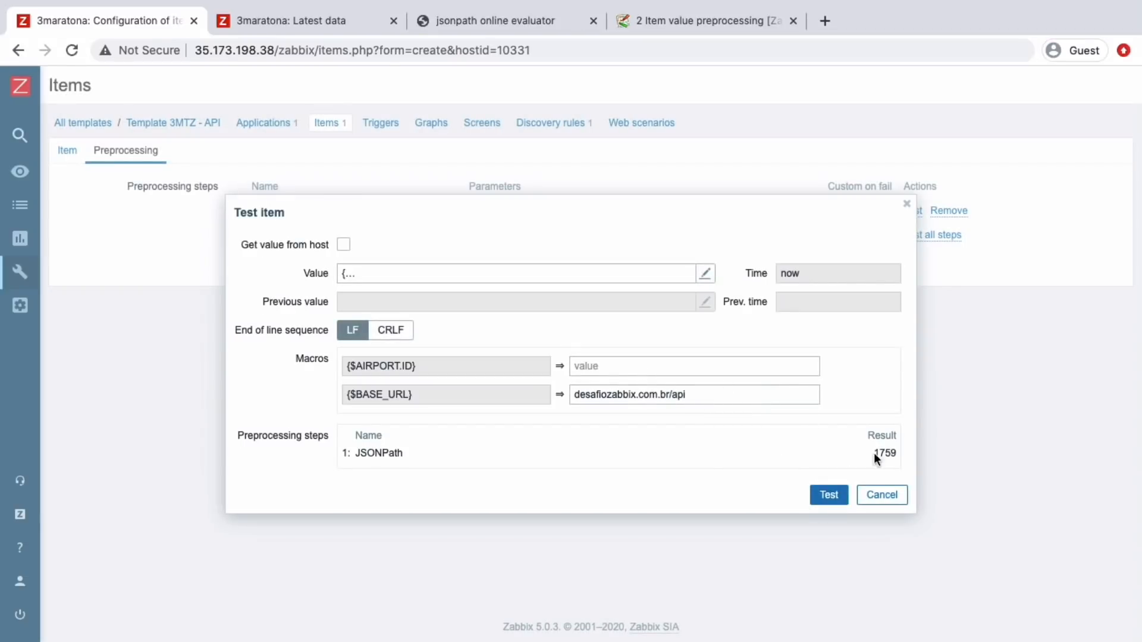
pyautogui.click(883, 494)
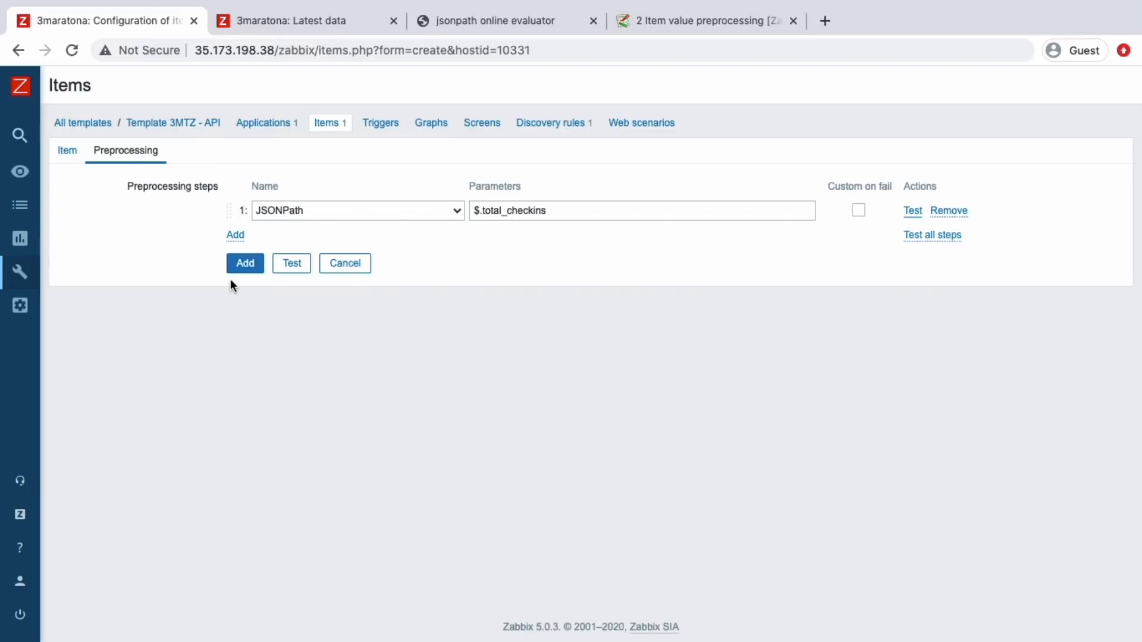
# Step: Add the Quantidade Chekins item to the template, then reopen it and clone it
pyautogui.click(246, 263)
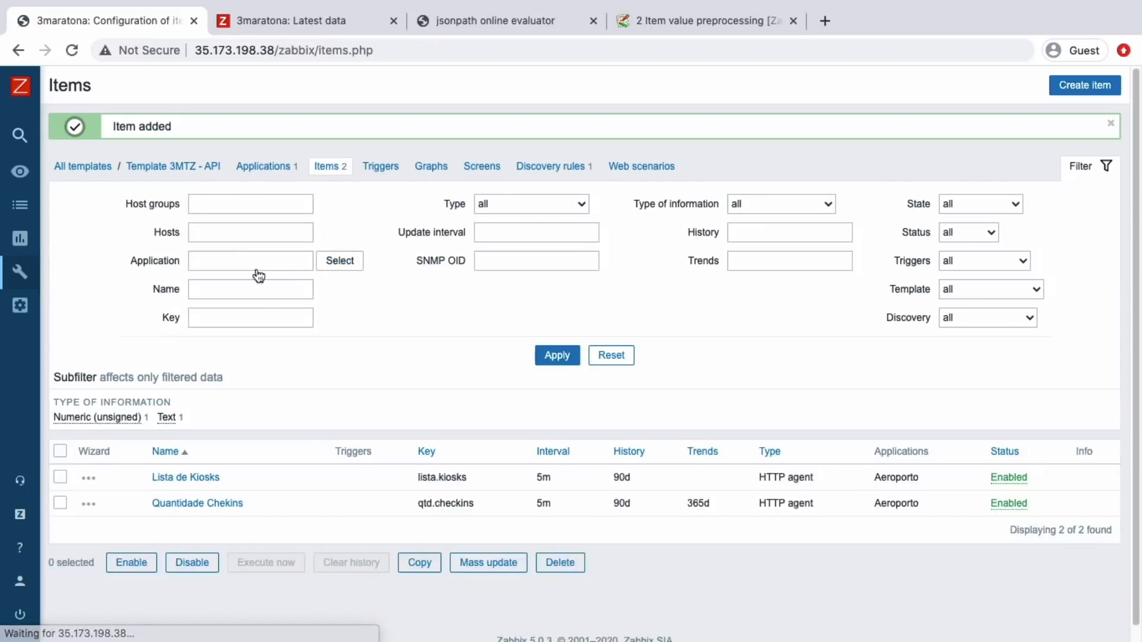
pyautogui.scroll(-1, 256, 483)
pyautogui.click(208, 491)
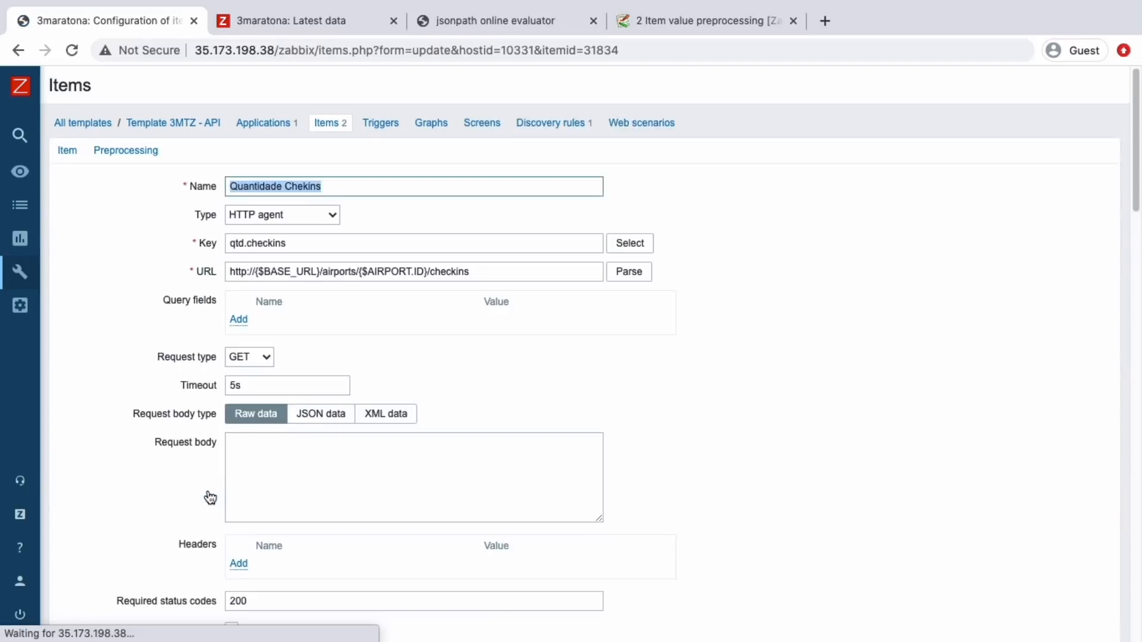
pyautogui.scroll(-10, 210, 496)
pyautogui.scroll(-5, 246, 354)
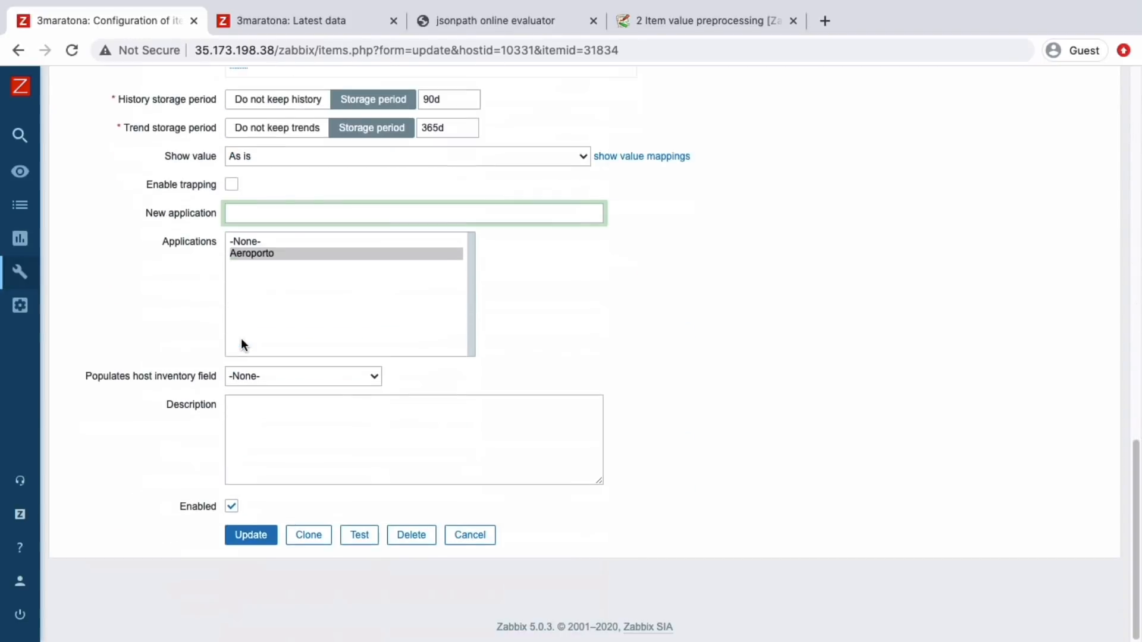
pyautogui.click(308, 535)
# Step: Name the cloned item Quantidade Embarques and replace checkins in its URL with the boardings endpoint
pyautogui.doubleClick(294, 188)
pyautogui.write('Embarques')
pyautogui.doubleClick(443, 272)
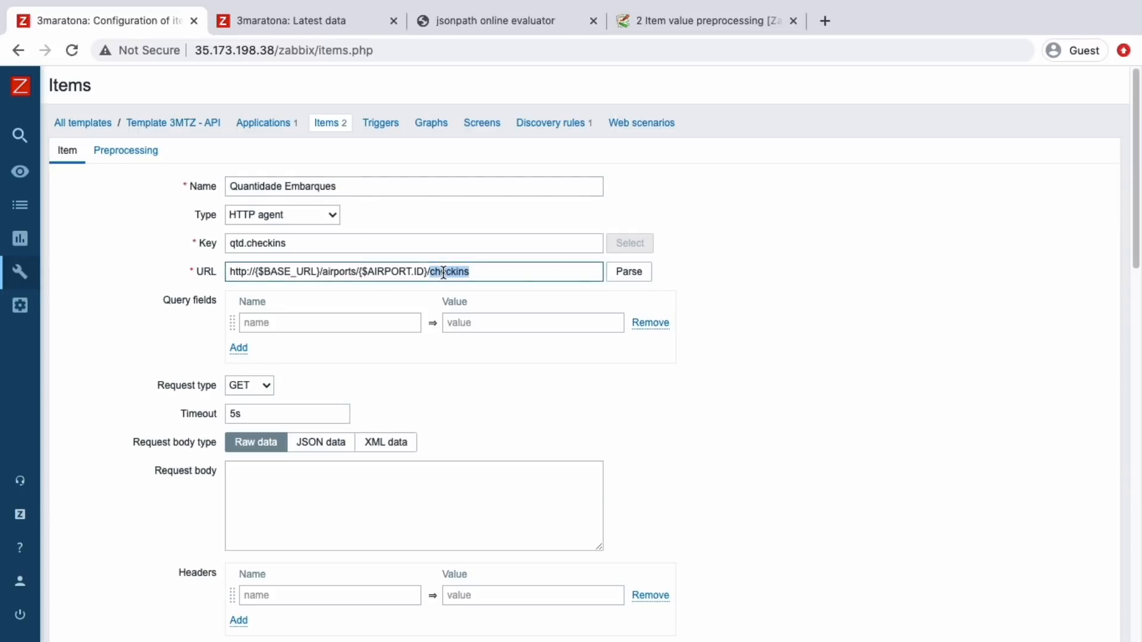
pyautogui.write('borading')
pyautogui.press('BackSpace')
pyautogui.press('BackSpace')
pyautogui.press('BackSpace')
pyautogui.press('BackSpace')
pyautogui.press('BackSpace')
pyautogui.press('BackSpace')
pyautogui.write('adginngs')
pyautogui.scroll(-8, 387, 425)
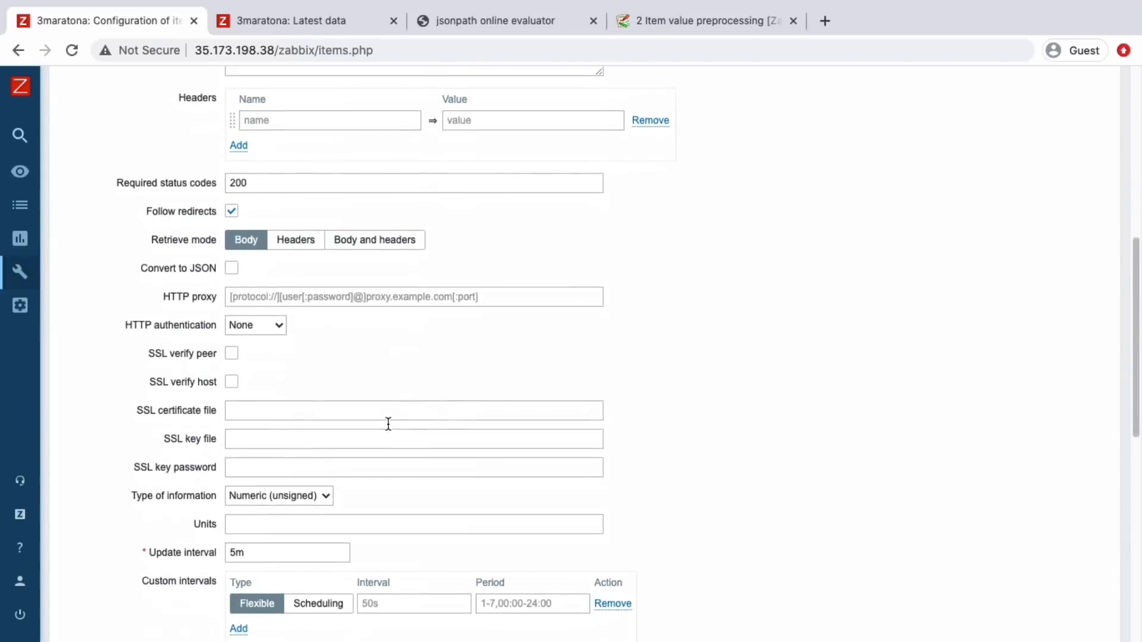
# Step: Change the cloned item's JSONPath preprocessing parameter to $.total_boardings
pyautogui.scroll(8, 330, 327)
pyautogui.click(113, 136)
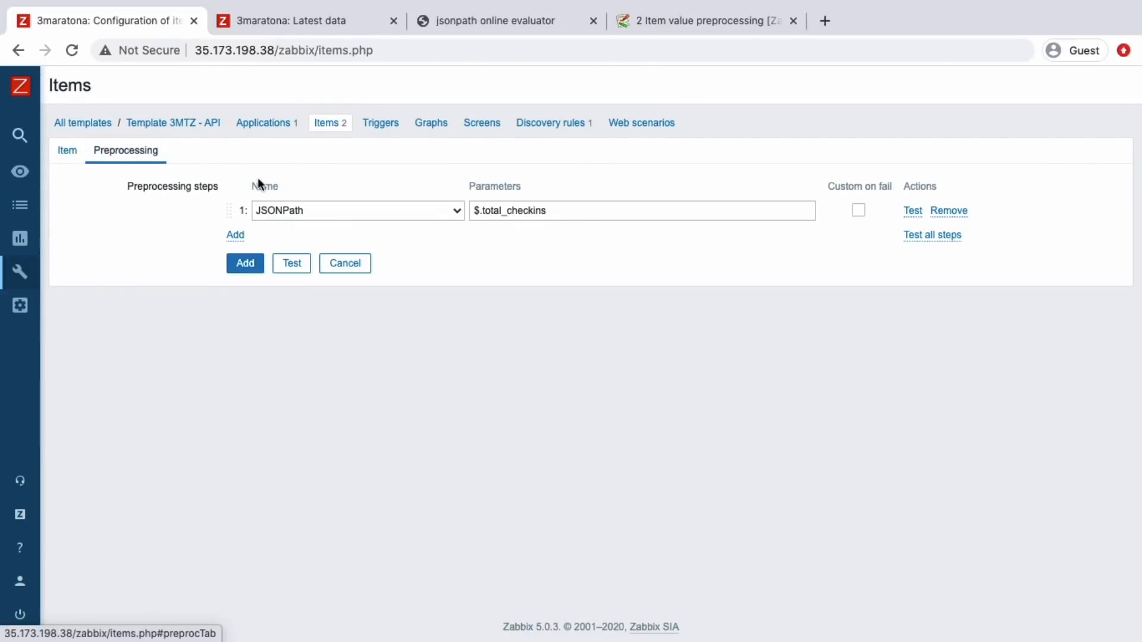
pyautogui.doubleClick(529, 210)
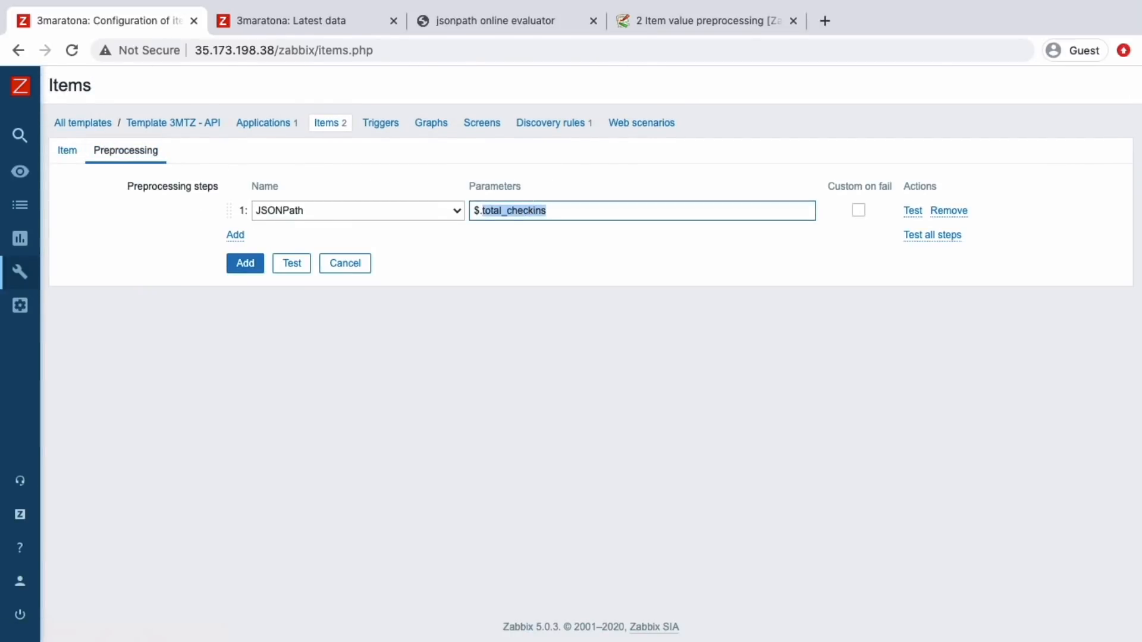
pyautogui.press('End')
pyautogui.press('BackSpace')
pyautogui.write('boardings')
# Step: Open the JSONPath step's test, then send GET /airports/id/boardings in Postman and copy the JSON response
pyautogui.click(913, 212)
pyautogui.hotkey('ctrl', 'Right')
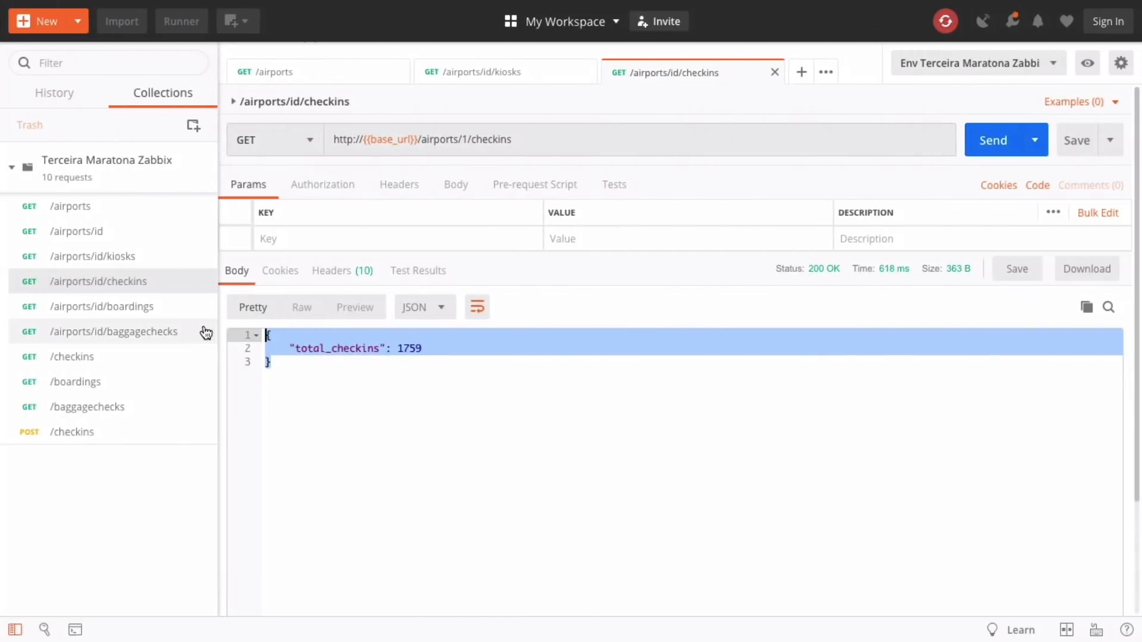
pyautogui.click(153, 307)
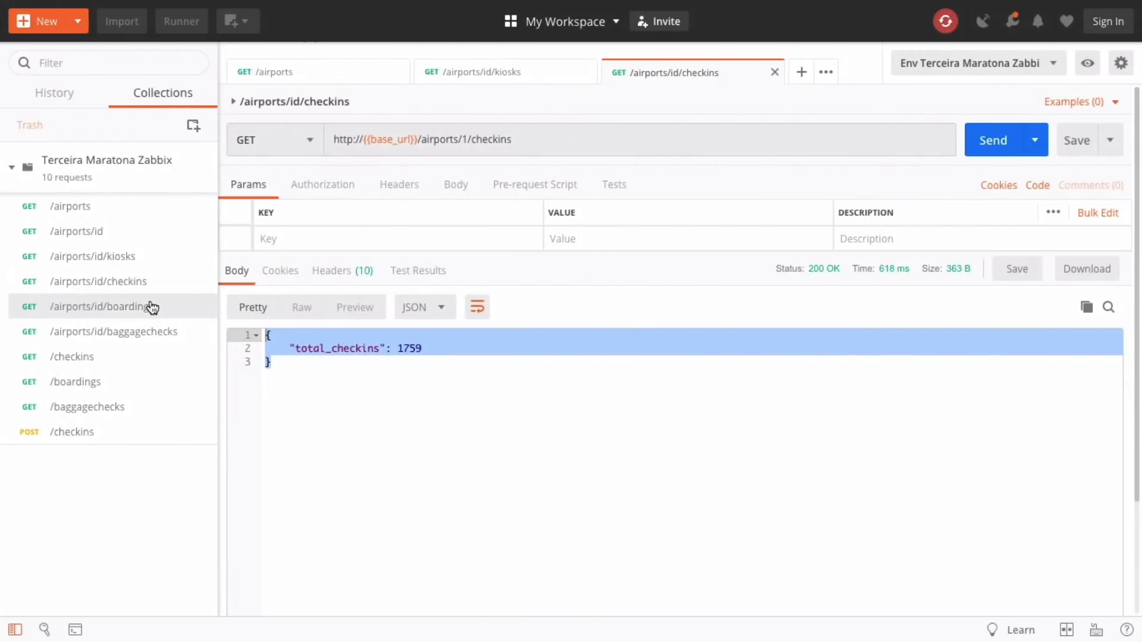
pyautogui.click(992, 140)
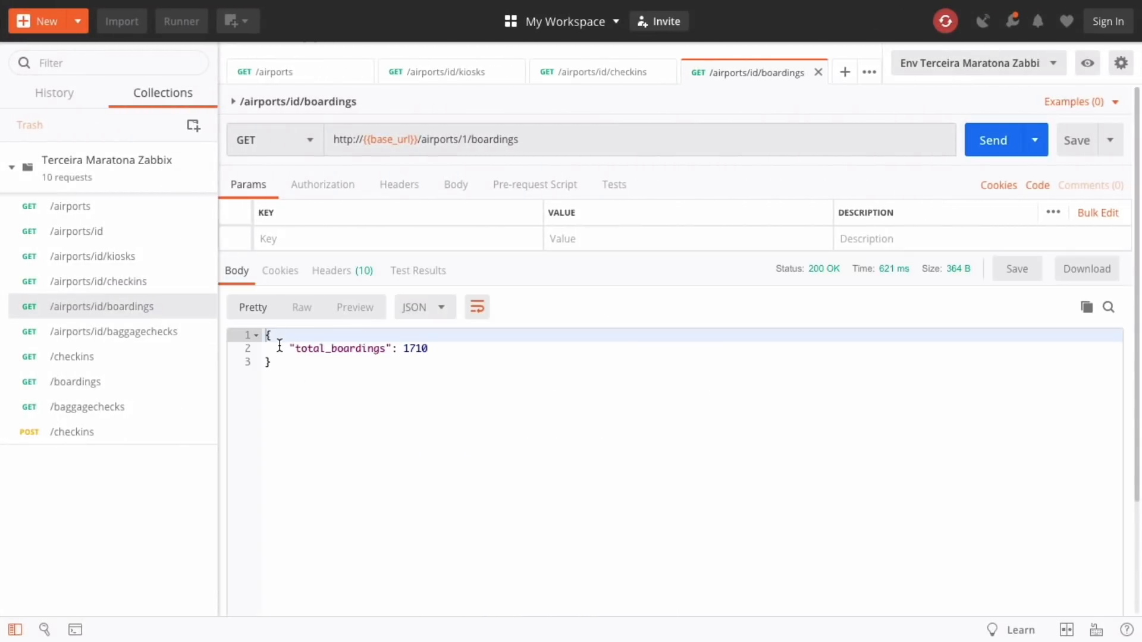
pyautogui.click(288, 384)
pyautogui.hotkey('ctrl', 'a')
pyautogui.hotkey('ctrl', 'c')
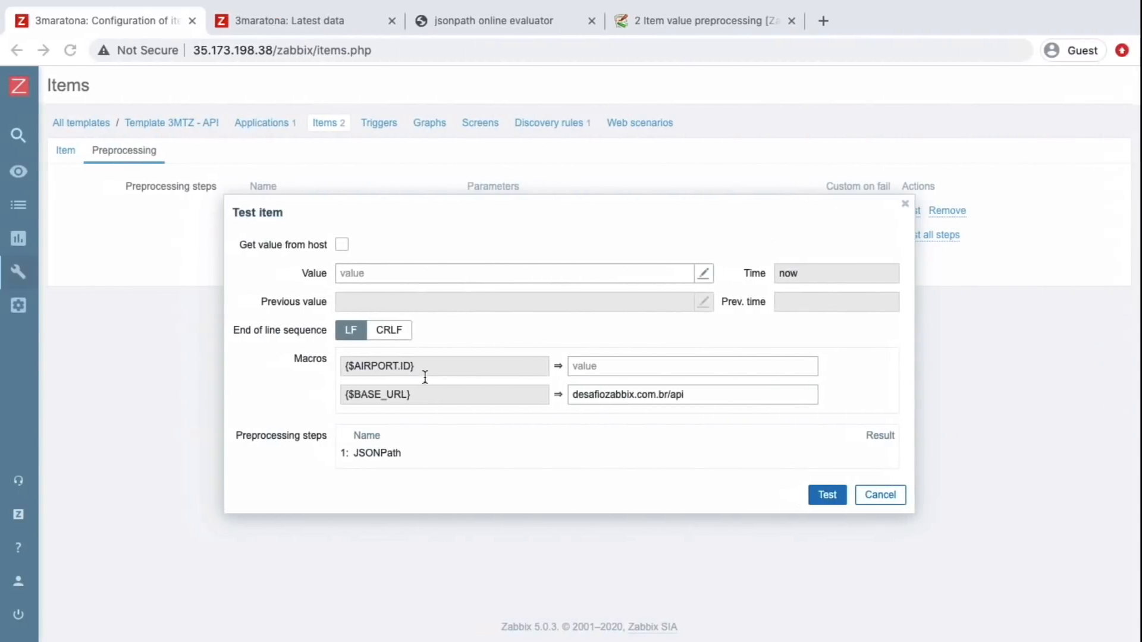
# Step: Return to Zabbix and test the JSONPath step with the copied boardings response, then try to add the cloned item
pyautogui.click(406, 274)
pyautogui.hotkey('ctrl', 'v')
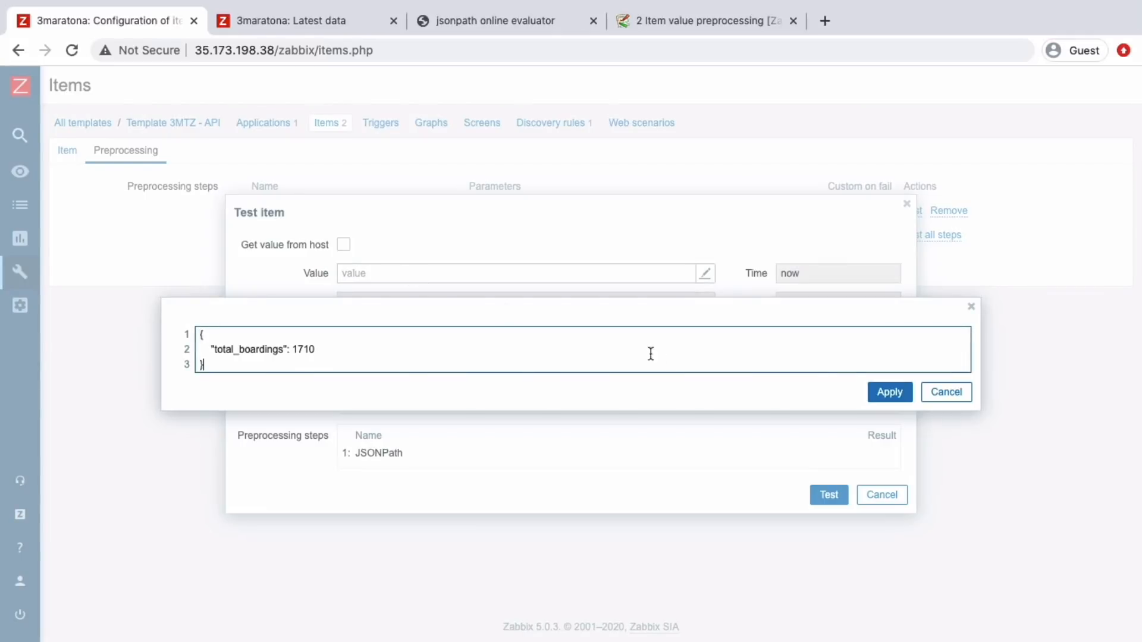
pyautogui.click(883, 387)
pyautogui.click(830, 496)
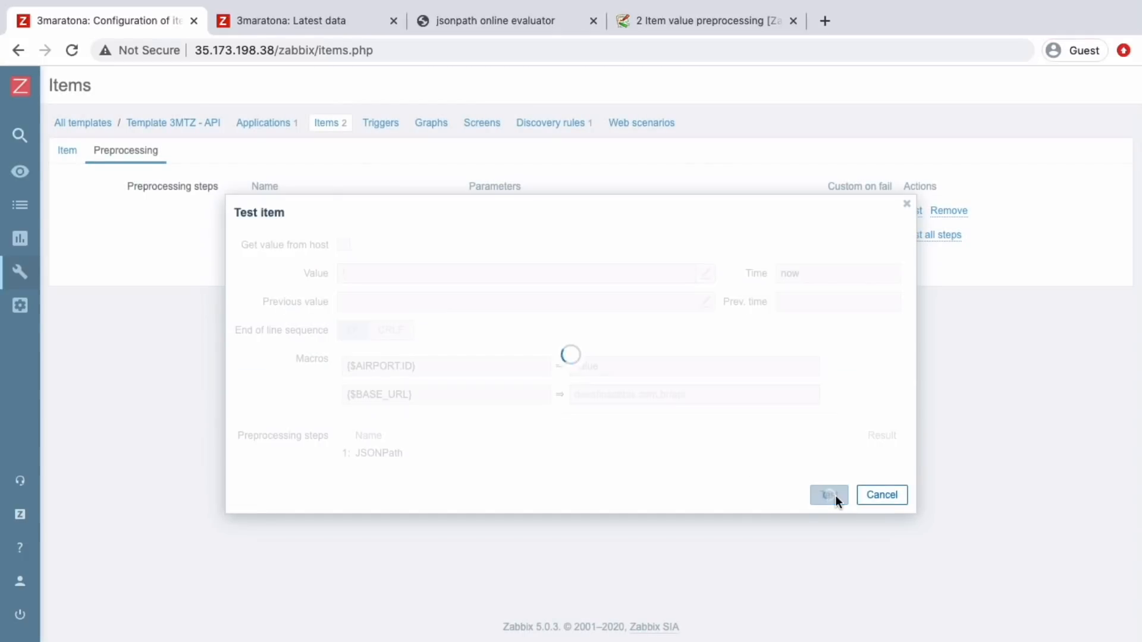
pyautogui.click(879, 495)
pyautogui.click(245, 264)
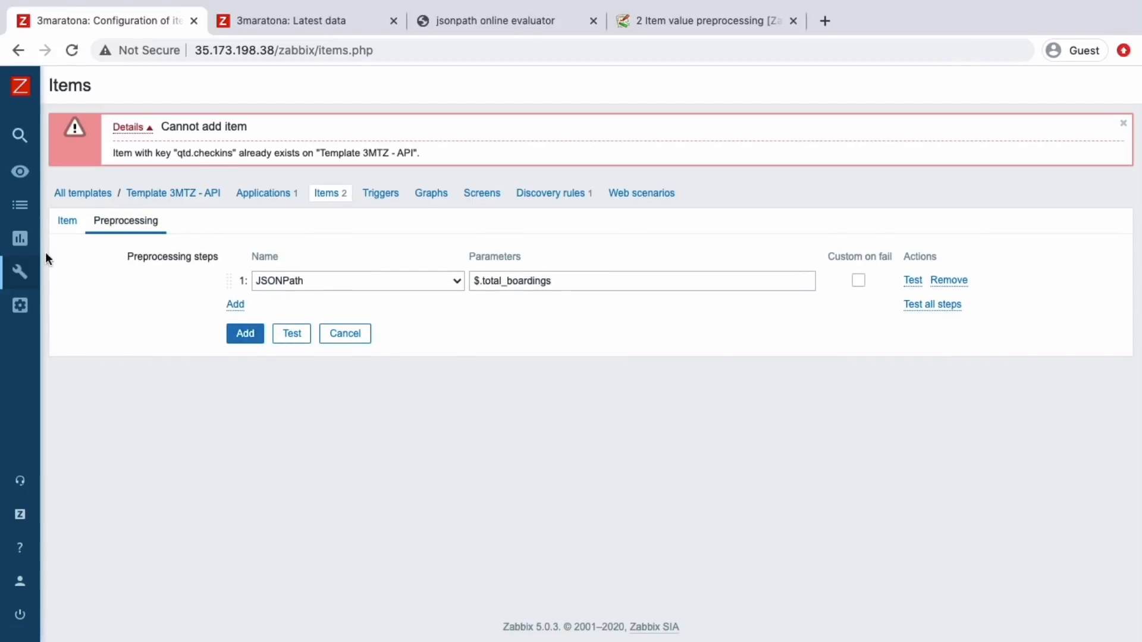
# Step: Change the cloned item's key to qtd.boardings and add the item to the template
pyautogui.click(59, 224)
pyautogui.doubleClick(263, 313)
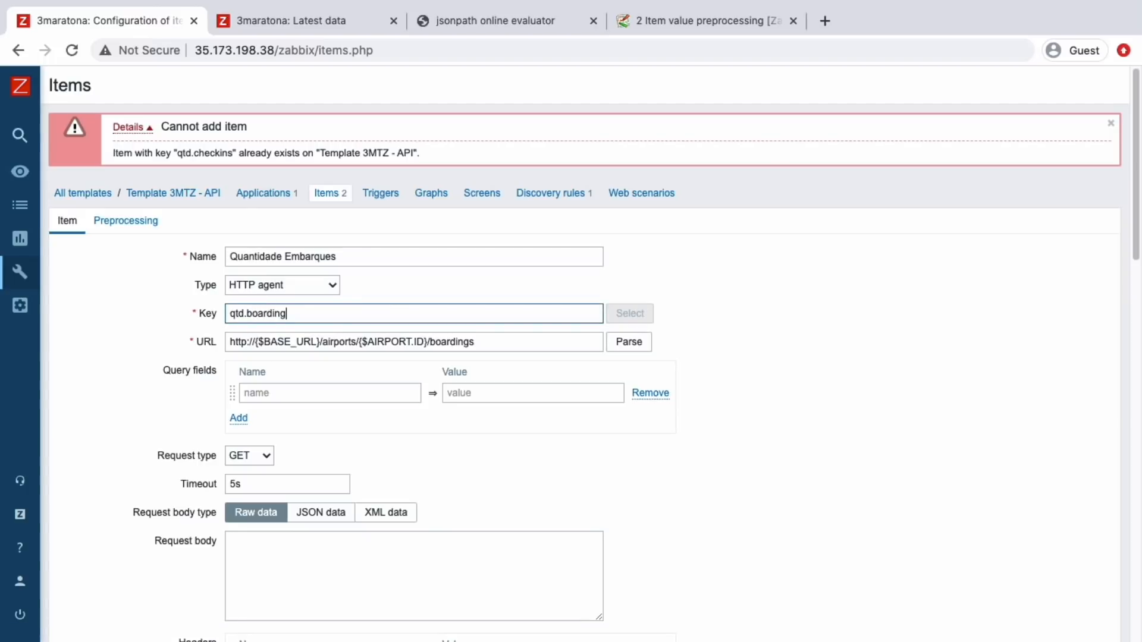
pyautogui.scroll(-18, 247, 383)
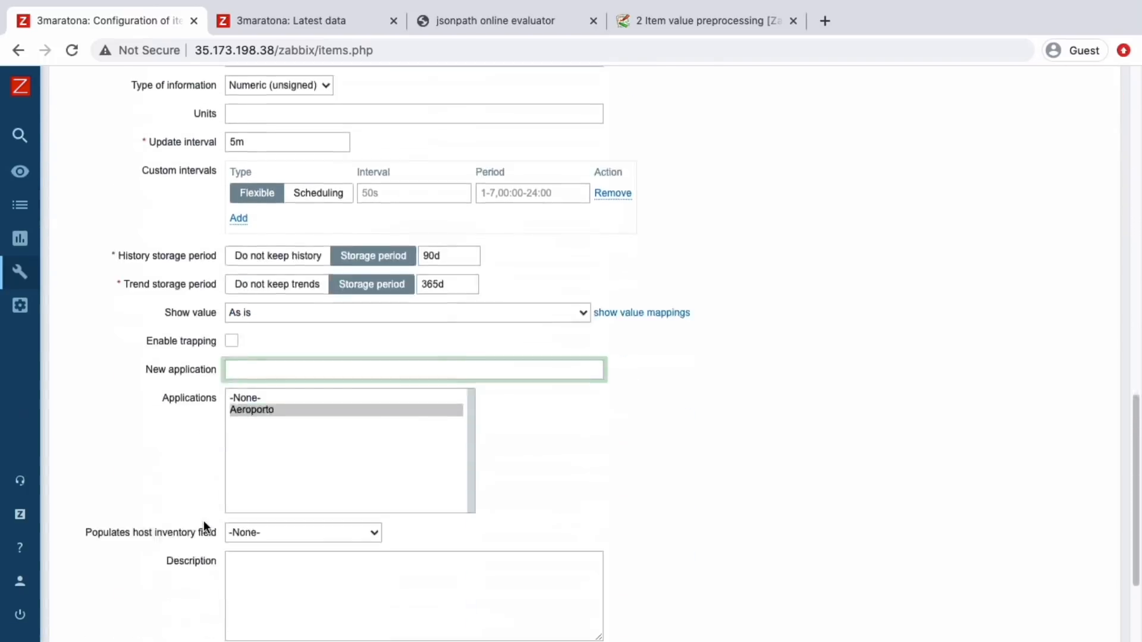
pyautogui.click(242, 535)
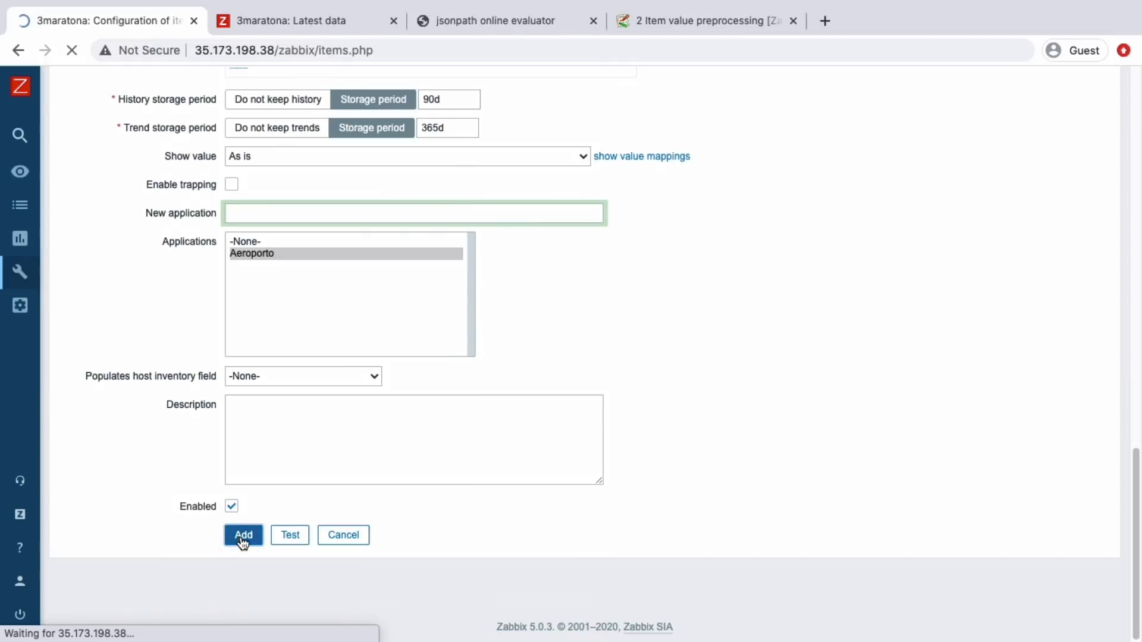
# Step: Open the Quantidade Embarques item from the template's item list and clone it
pyautogui.scroll(-1, 210, 506)
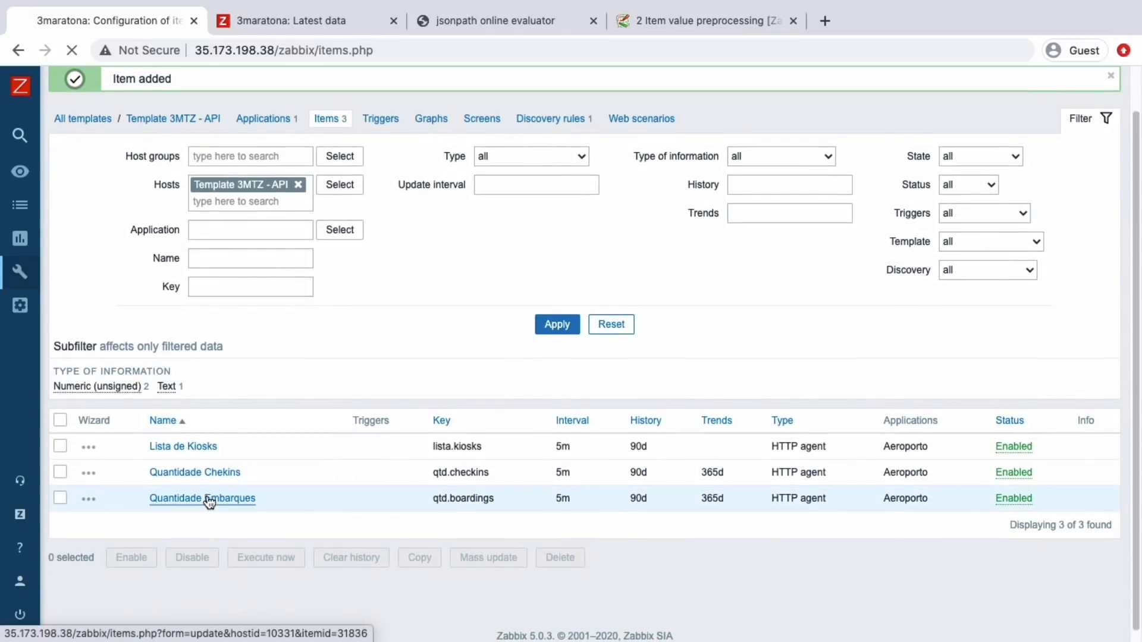
pyautogui.click(210, 502)
pyautogui.scroll(-8, 231, 512)
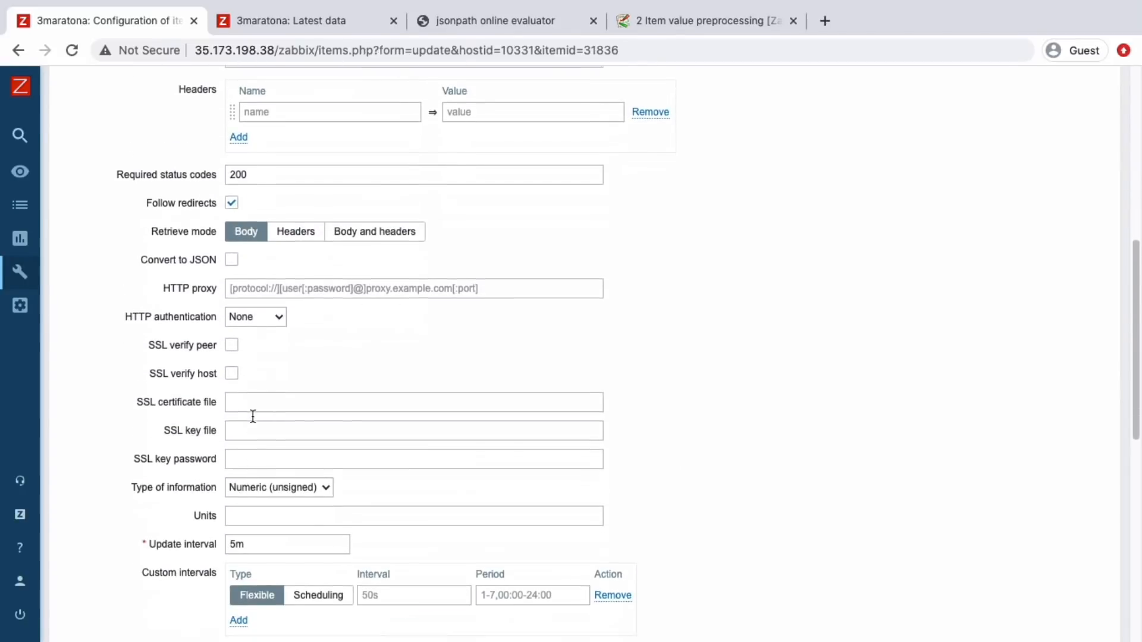
pyautogui.scroll(-10, 252, 416)
pyautogui.click(309, 538)
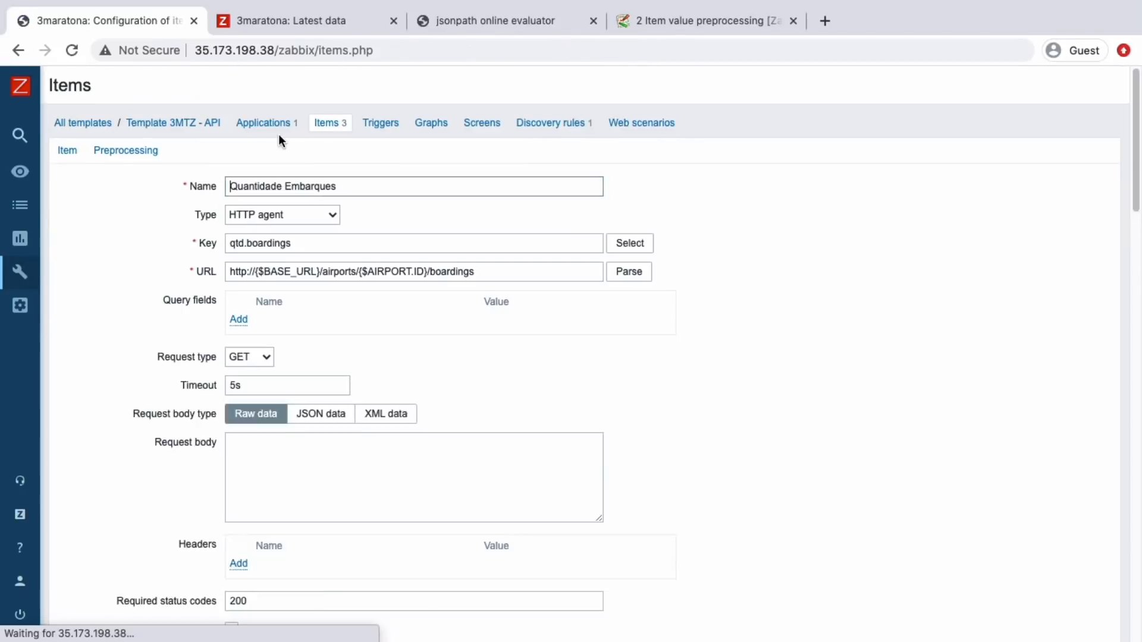
# Step: Name the new clone Quantidade Despacho de bagagens and replace boardings in its URL with baggagechecks
pyautogui.doubleClick(292, 183)
pyautogui.write('Despacho de bagagen')
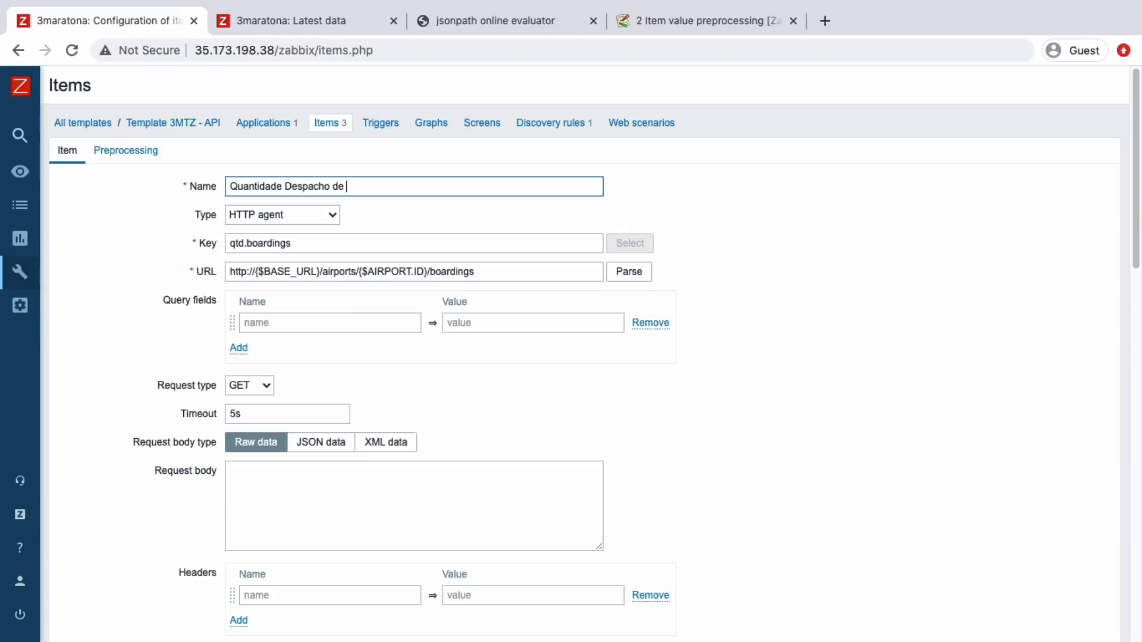
pyautogui.doubleClick(457, 273)
pyautogui.write('b')
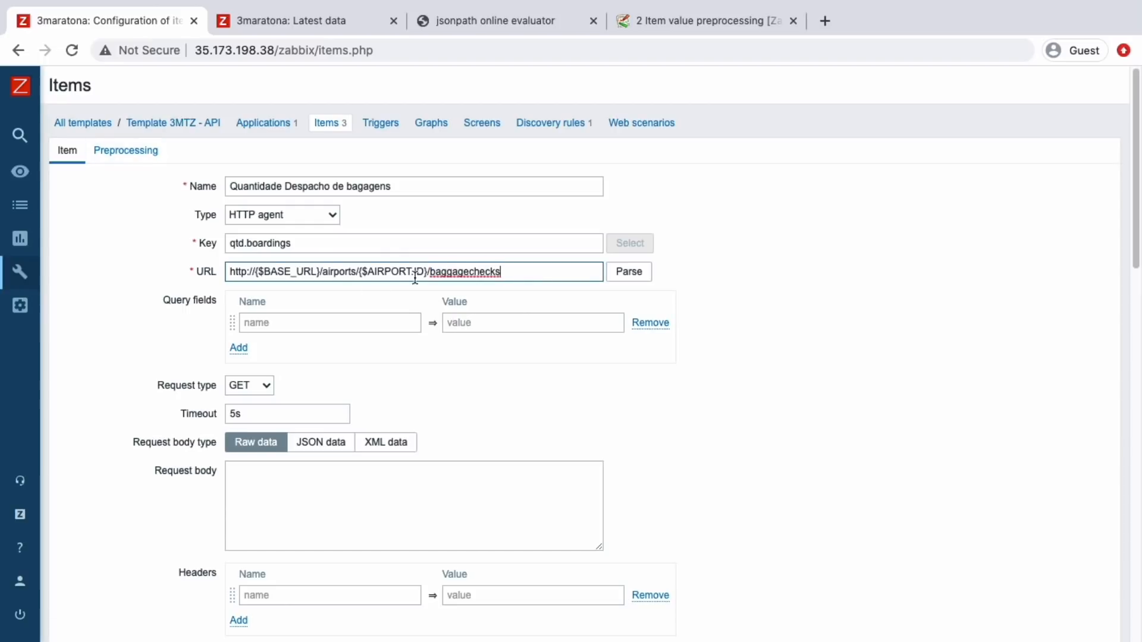
# Step: Copy the endpoint name from the URL and use it to set the JSONPath preprocessing parameter to $.total_baggagechecks
pyautogui.doubleClick(448, 273)
pyautogui.press('super+c')
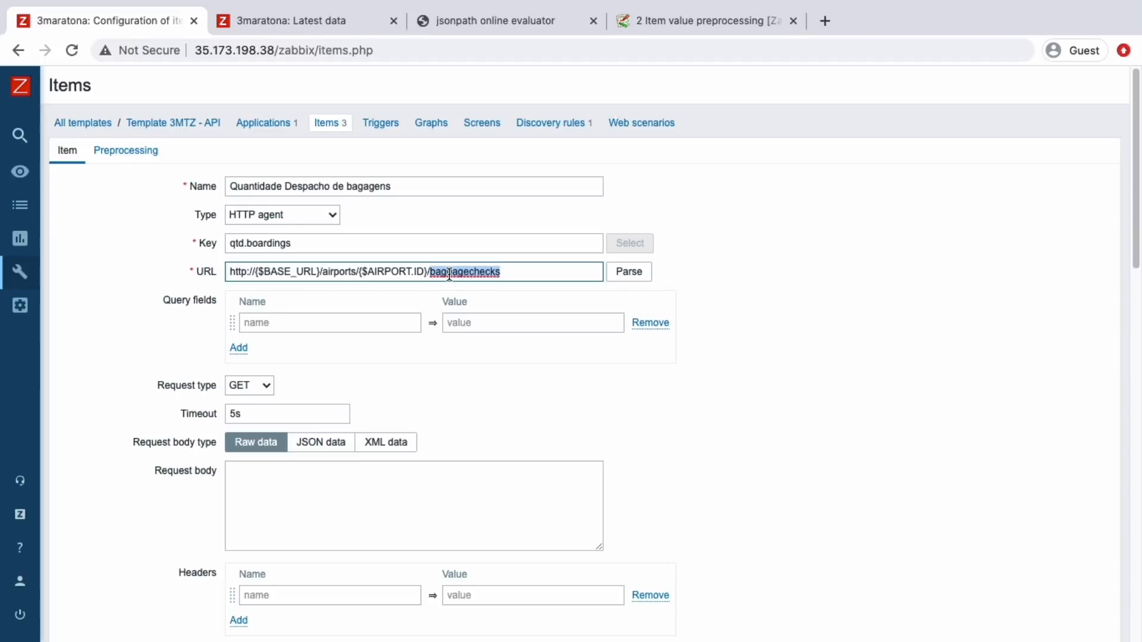
pyautogui.click(136, 152)
pyautogui.moveTo(553, 212); pyautogui.dragTo(518, 215)
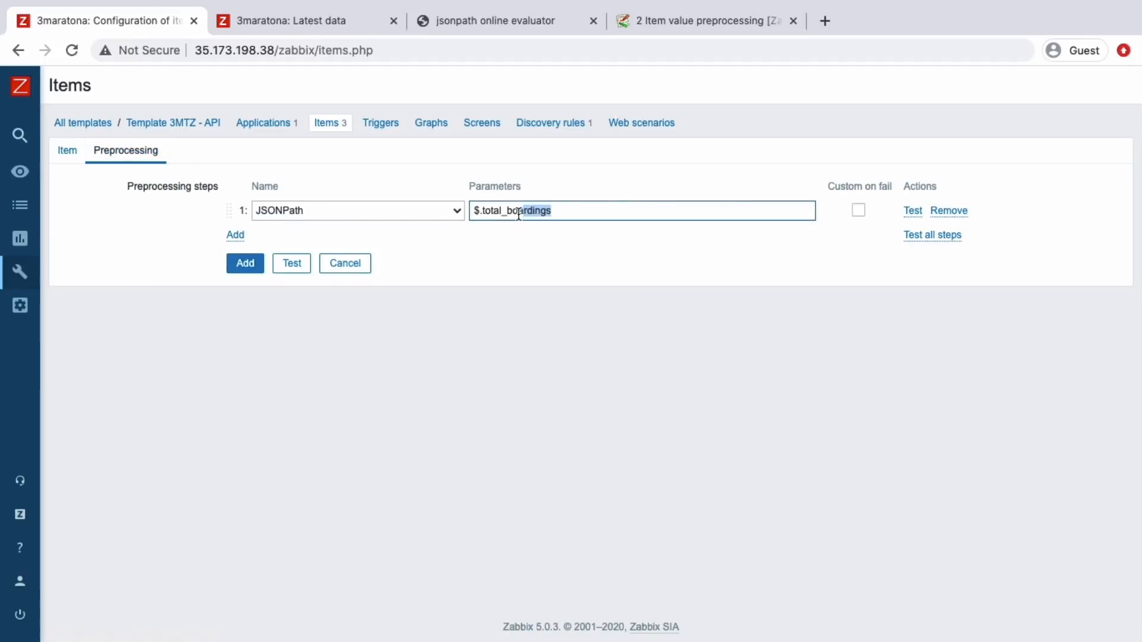
pyautogui.press('super+v')
# Step: Switch to Postman, send GET /airports/id/baggagechecks, and copy the whole JSON response
pyautogui.hotkey('ctrl', 'Right')
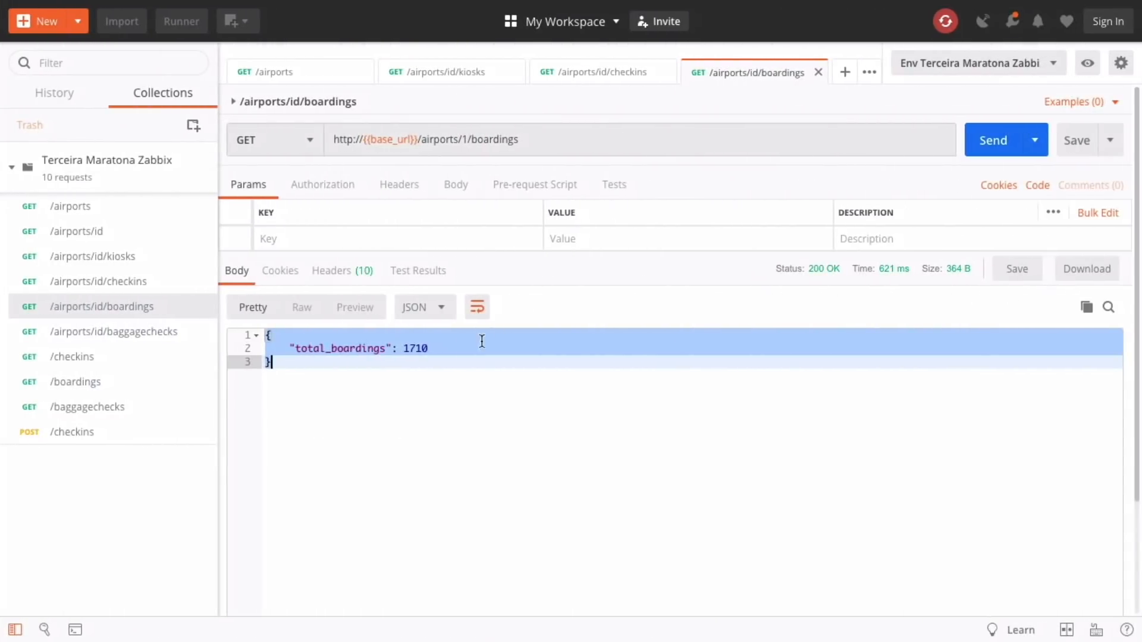
pyautogui.click(423, 349)
pyautogui.click(356, 379)
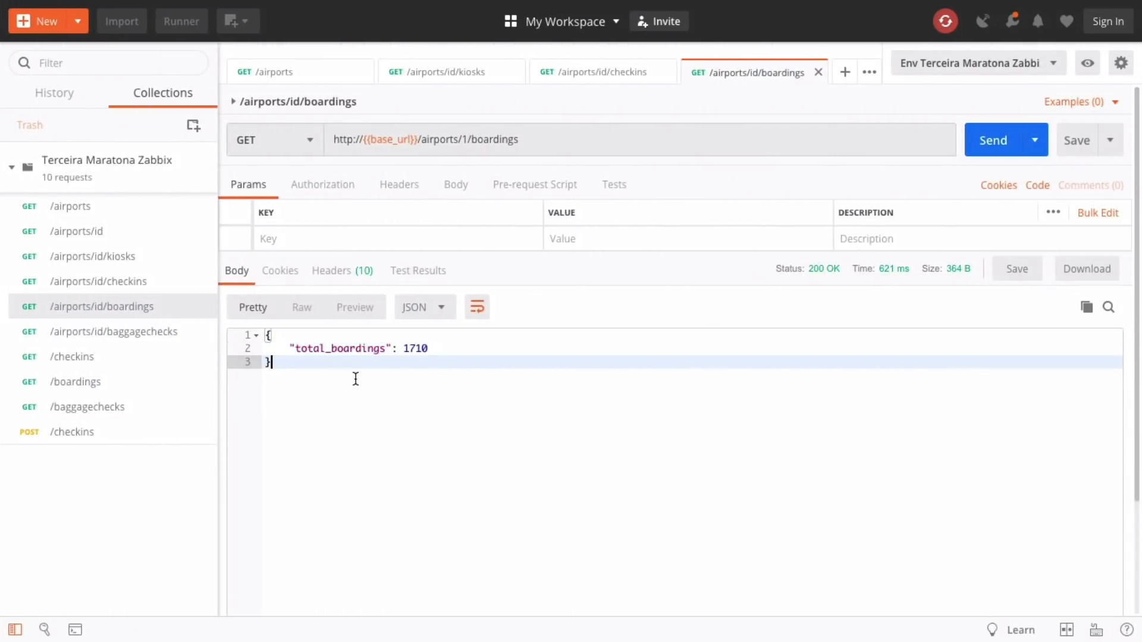
pyautogui.click(95, 332)
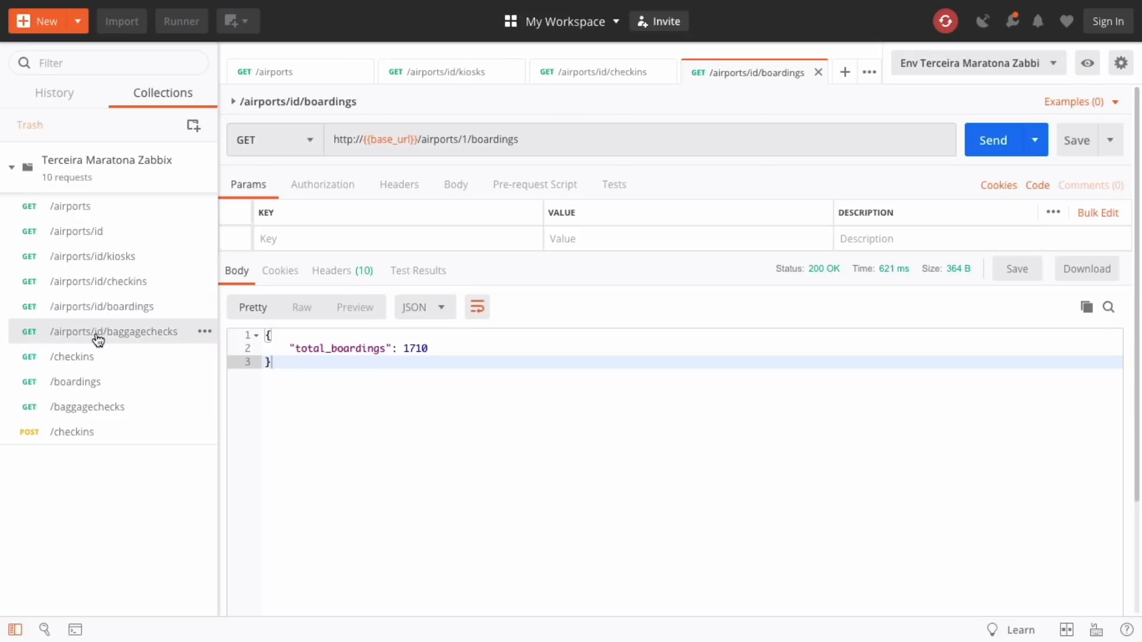
pyautogui.click(984, 143)
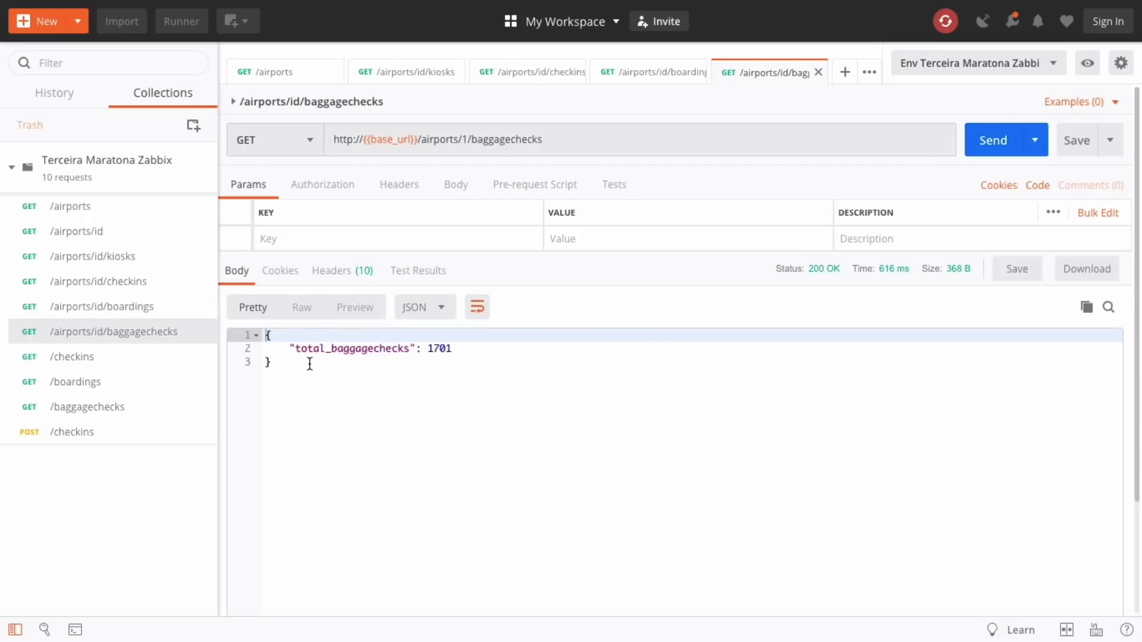
pyautogui.moveTo(305, 373); pyautogui.dragTo(228, 313)
pyautogui.hotkey('ctrl', 'c')
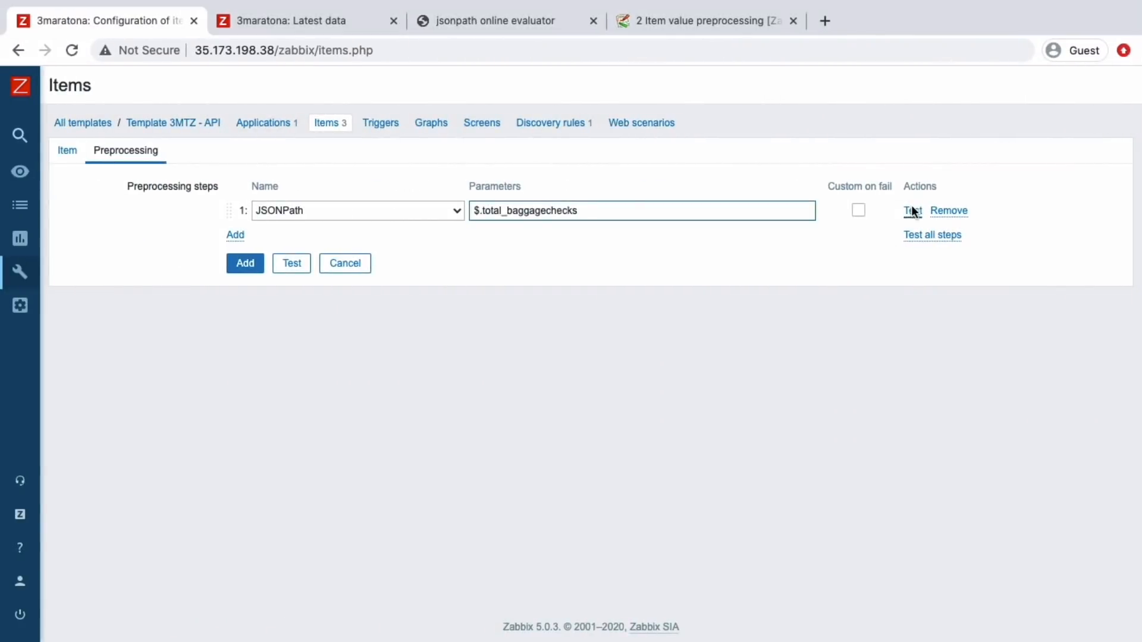
# Step: Back in Zabbix, test the JSONPath step with the copied baggagechecks response, then try to add the cloned item
pyautogui.click(911, 210)
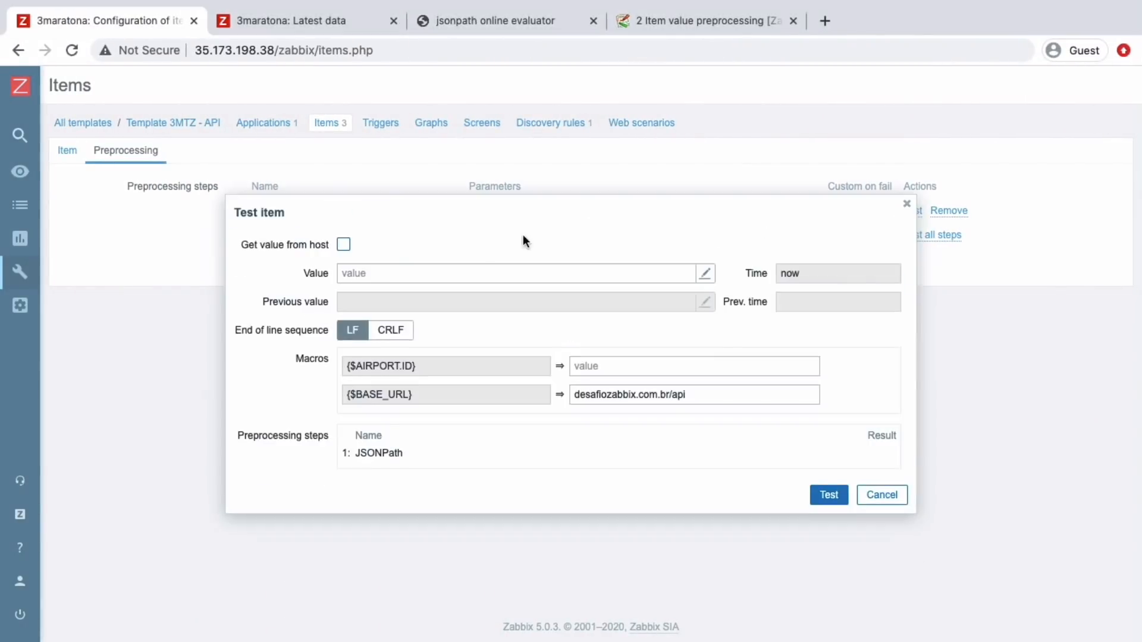
pyautogui.click(381, 274)
pyautogui.hotkey('ctrl', 'v')
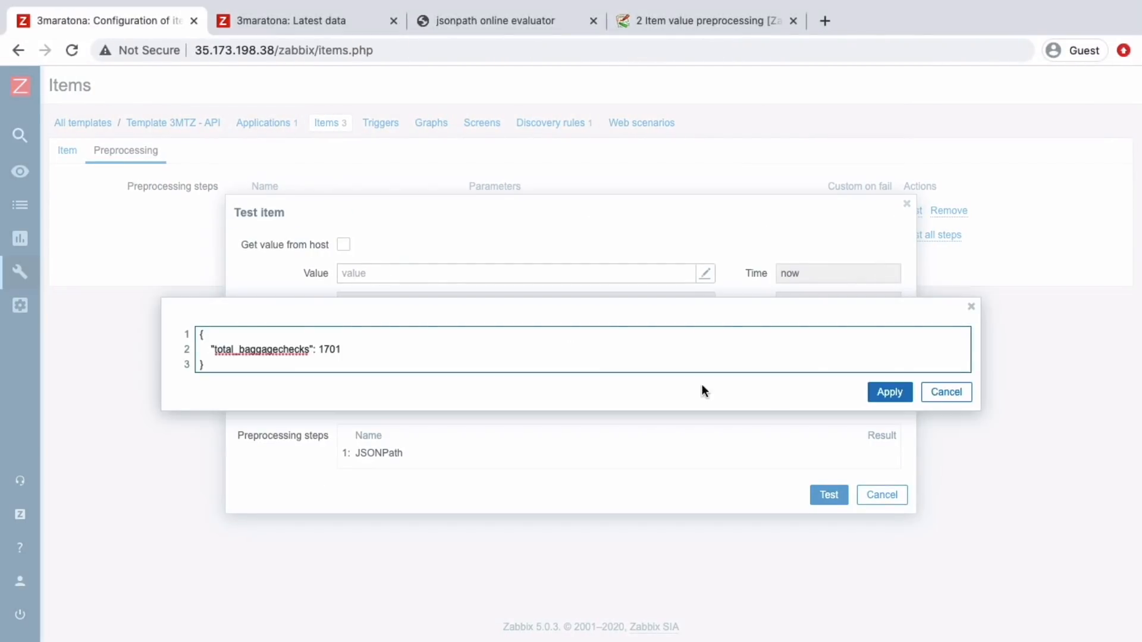
pyautogui.click(904, 392)
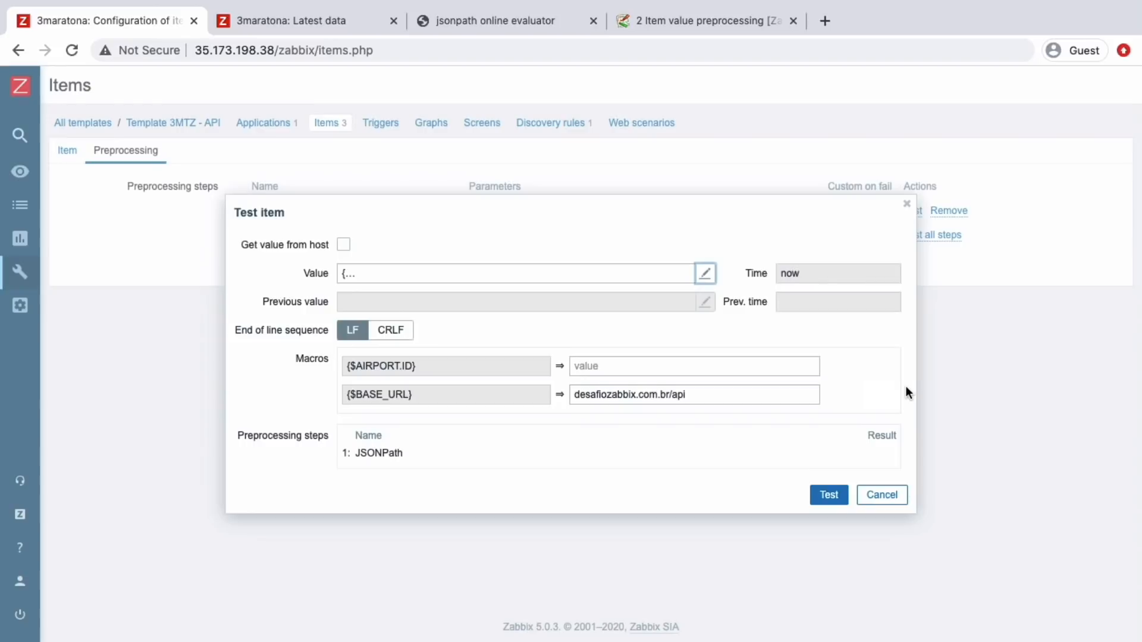
pyautogui.click(818, 497)
pyautogui.click(882, 494)
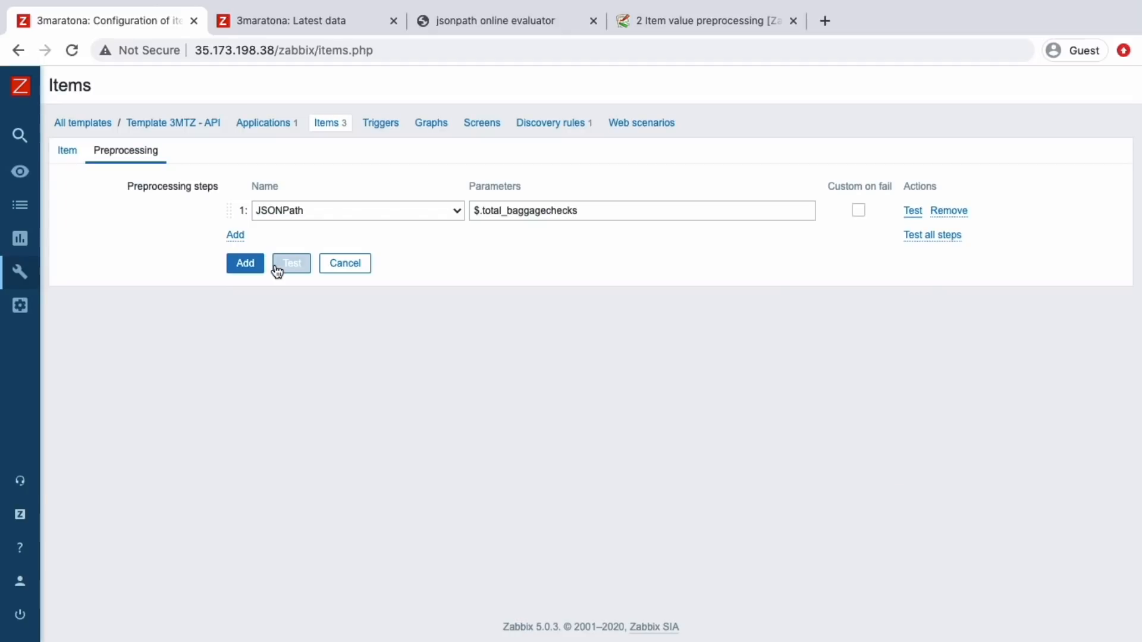
pyautogui.click(244, 263)
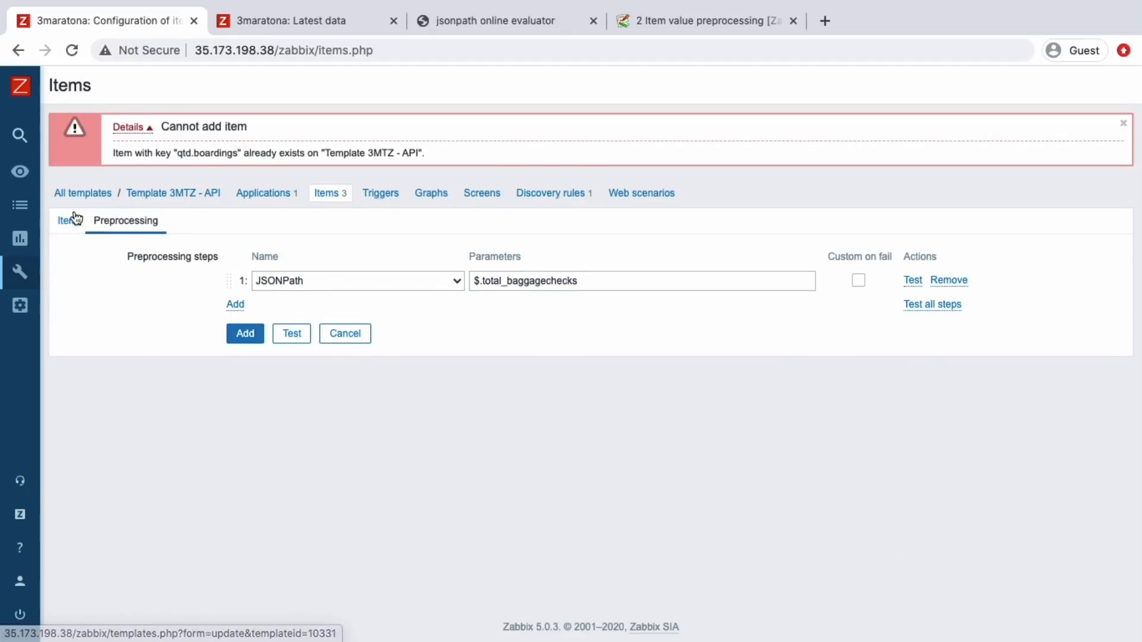
# Step: Change the item's key to qtd.baggagechecks by reusing the endpoint name from the URL, and add the item
pyautogui.click(64, 221)
pyautogui.click(481, 336)
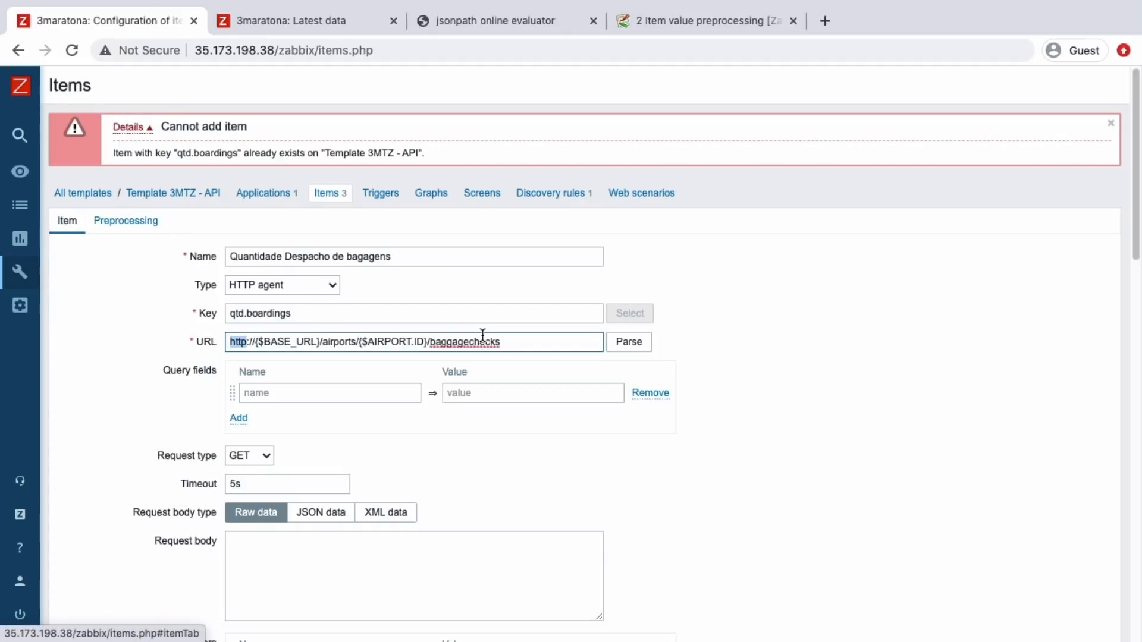
pyautogui.doubleClick(463, 343)
pyautogui.hotkey('ctrl', 'c')
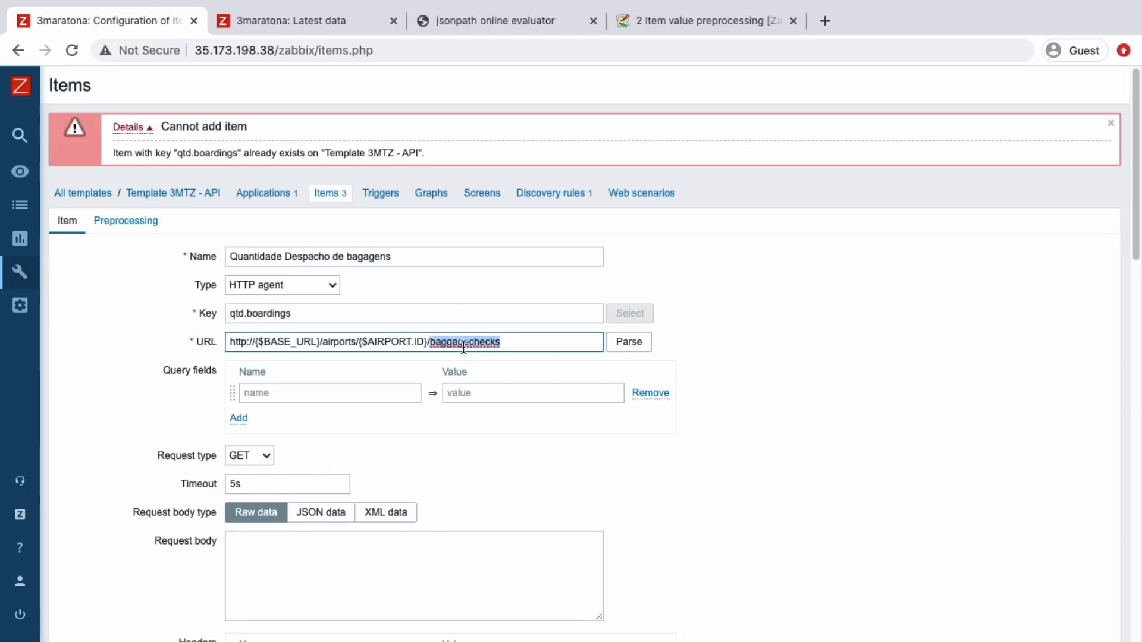
pyautogui.doubleClick(256, 321)
pyautogui.hotkey('ctrl', 'v')
pyautogui.scroll(-3, 280, 431)
pyautogui.scroll(-5, 279, 428)
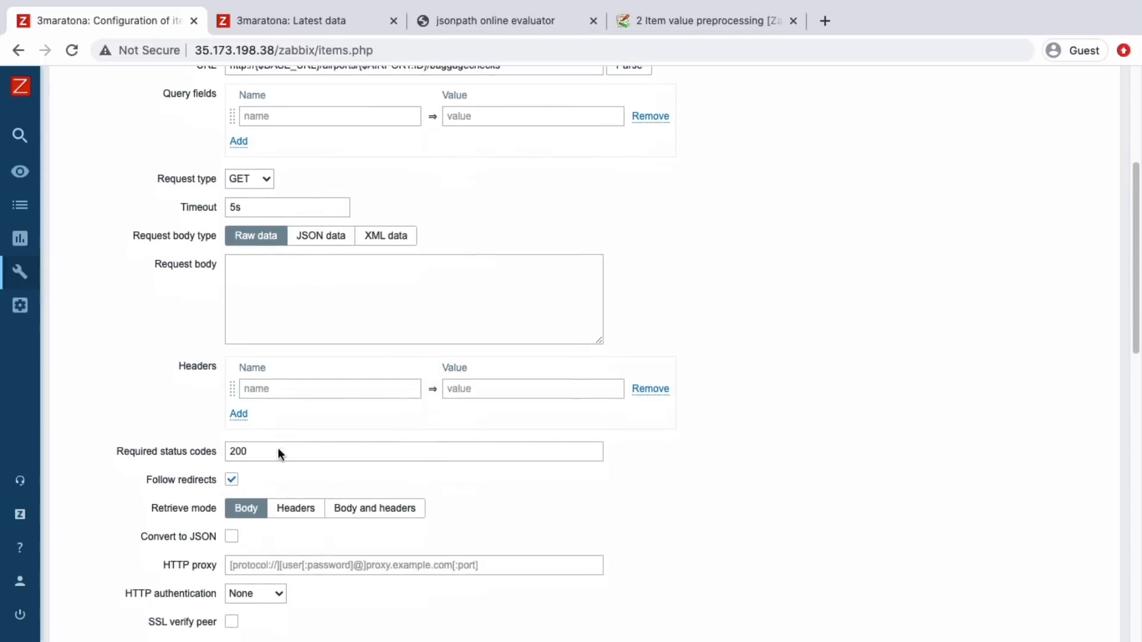
pyautogui.scroll(-15, 265, 530)
pyautogui.click(242, 540)
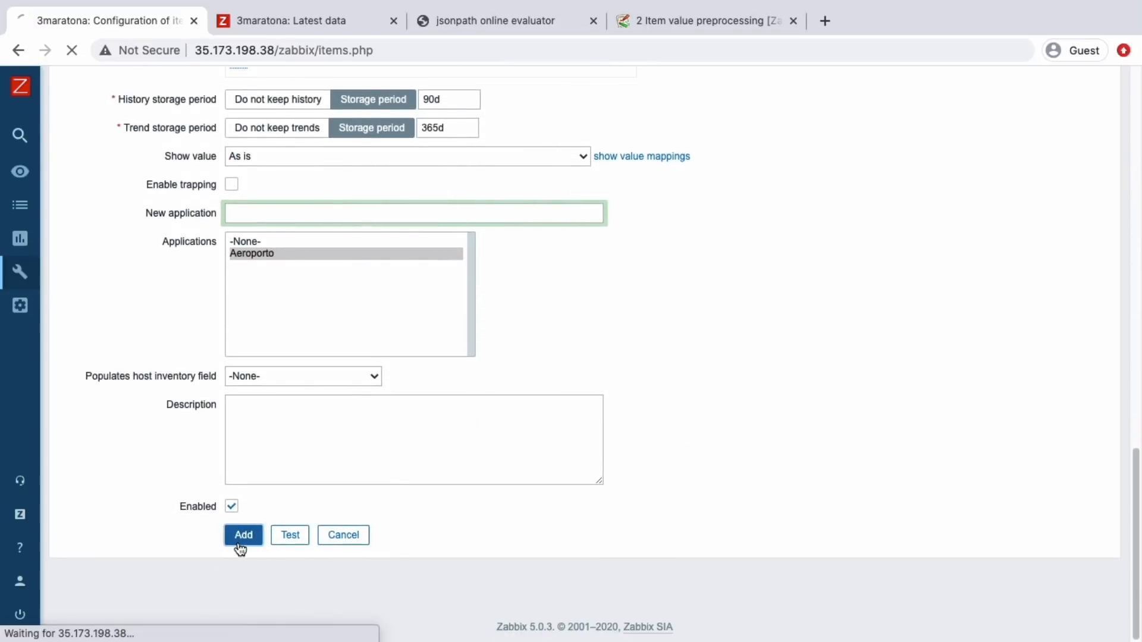
# Step: Open the items of the host Aeroporto Brasil and filter them by the Aeroporto application
pyautogui.scroll(-2, 359, 498)
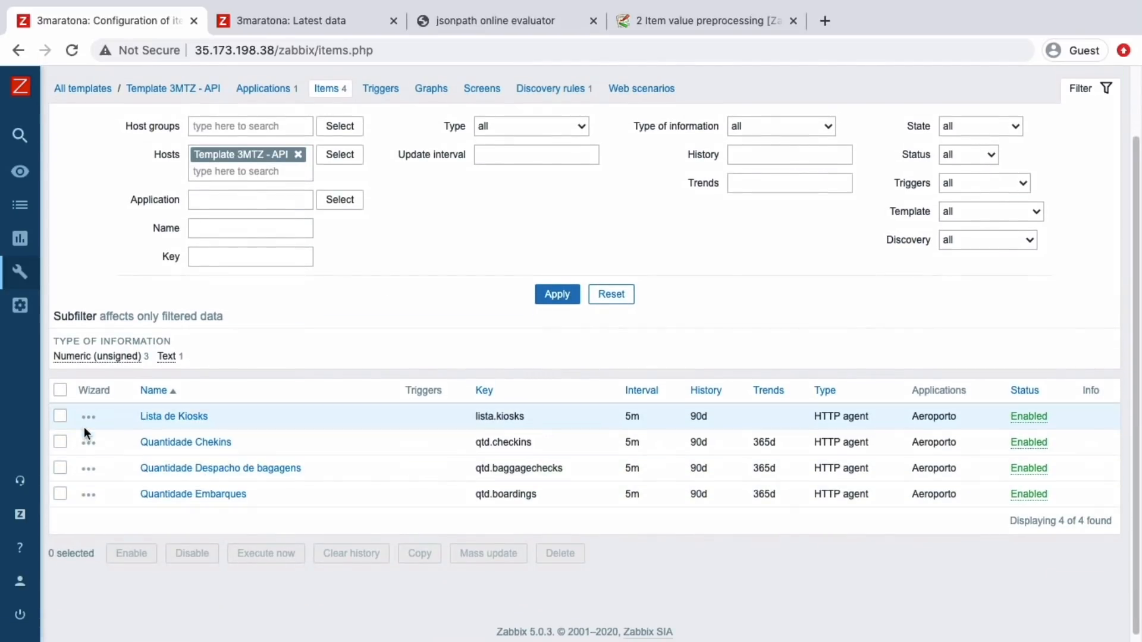
pyautogui.scroll(2, 84, 427)
pyautogui.moveTo(47, 327)
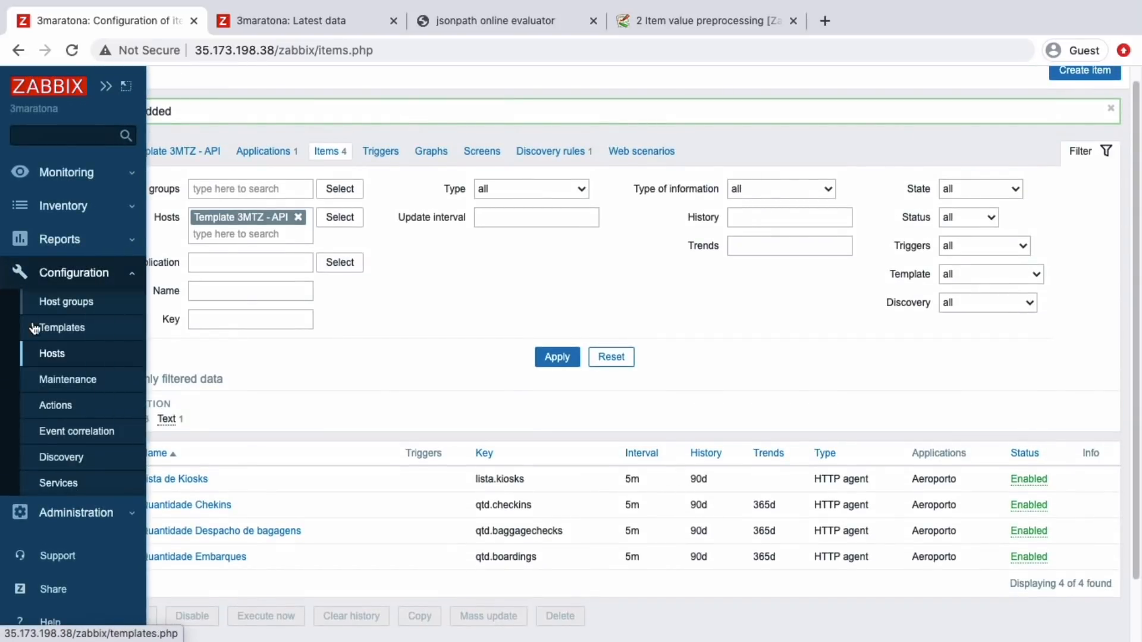
pyautogui.click(48, 357)
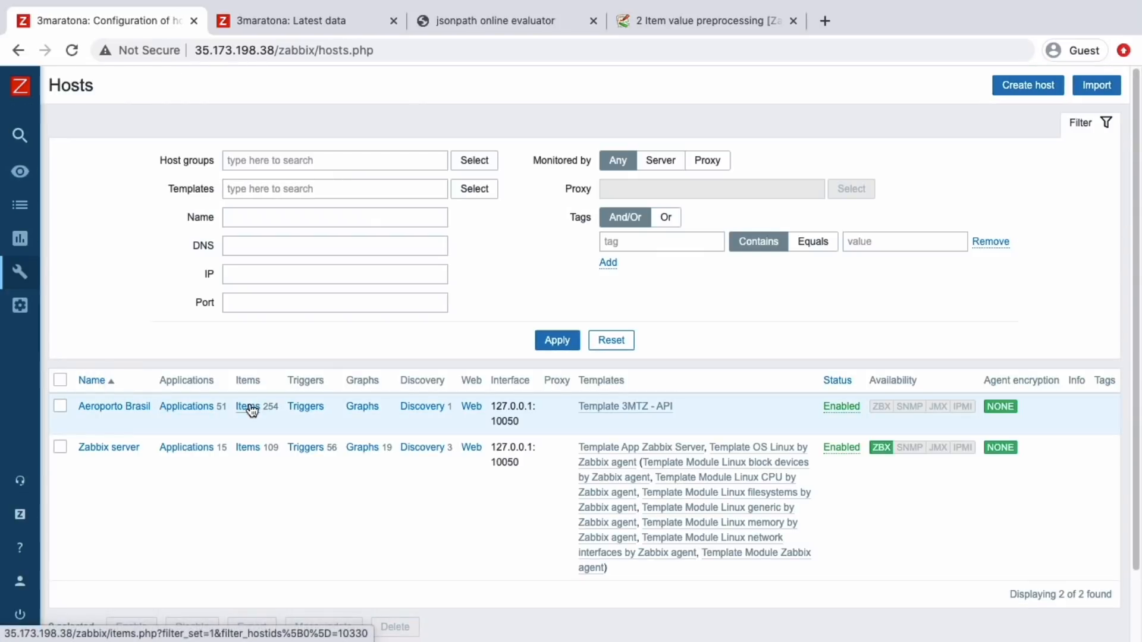
pyautogui.click(249, 410)
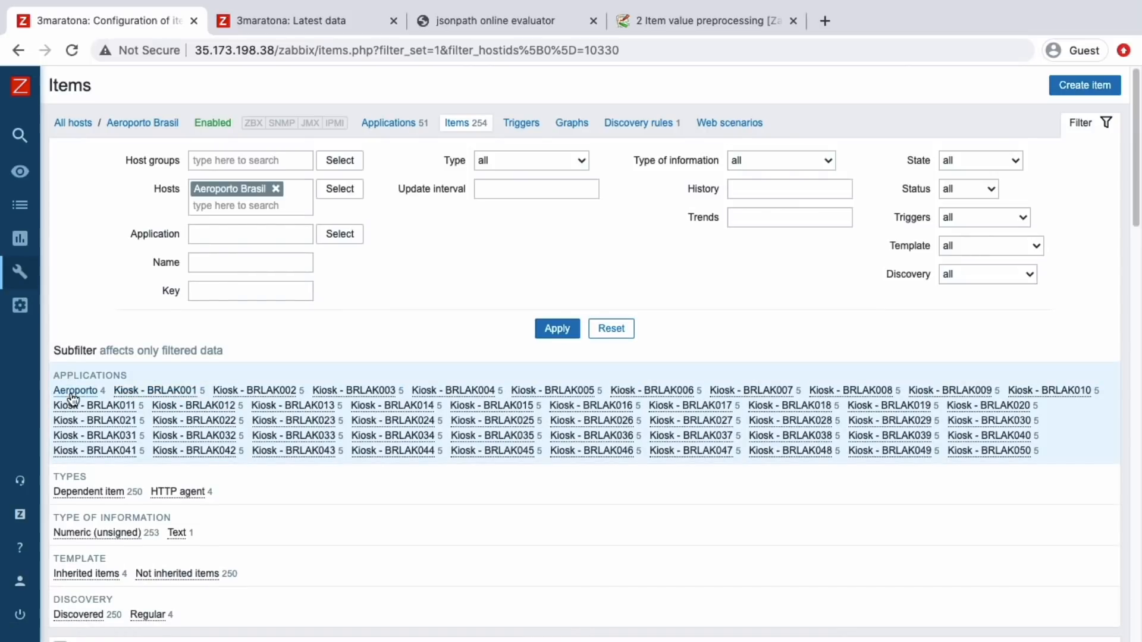
pyautogui.click(75, 392)
pyautogui.scroll(-3, 84, 514)
pyautogui.scroll(-2, 84, 514)
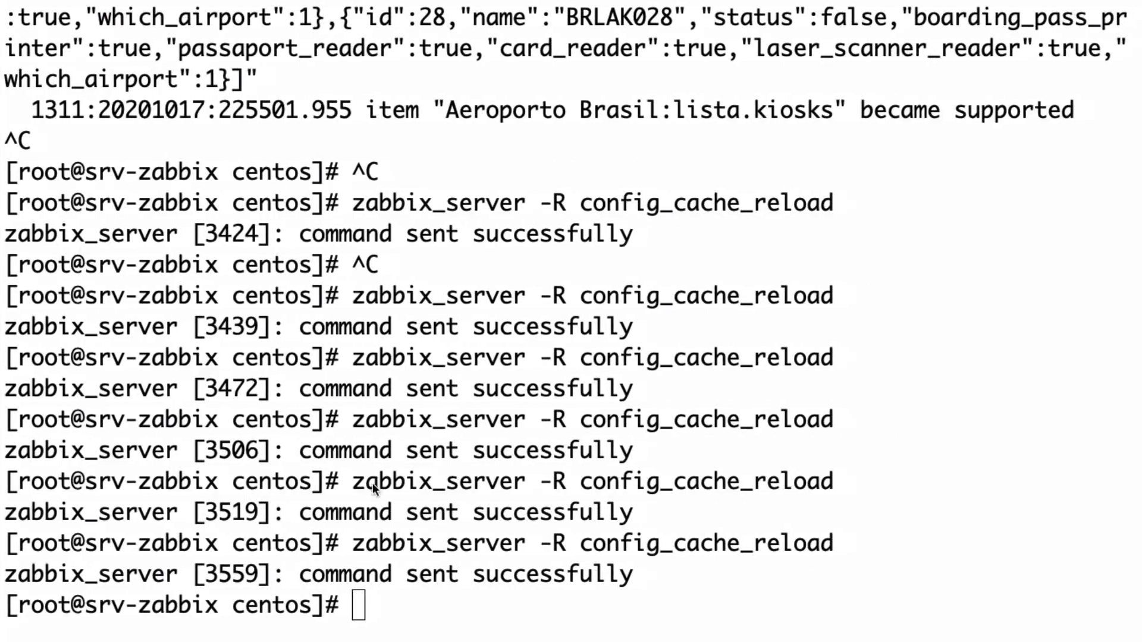
# Step: Rerun zabbix_server -R config_cache_reload in the terminal, then execute all the filtered Aeroporto items immediately in Zabbix
pyautogui.press('Up')
pyautogui.press('Return')
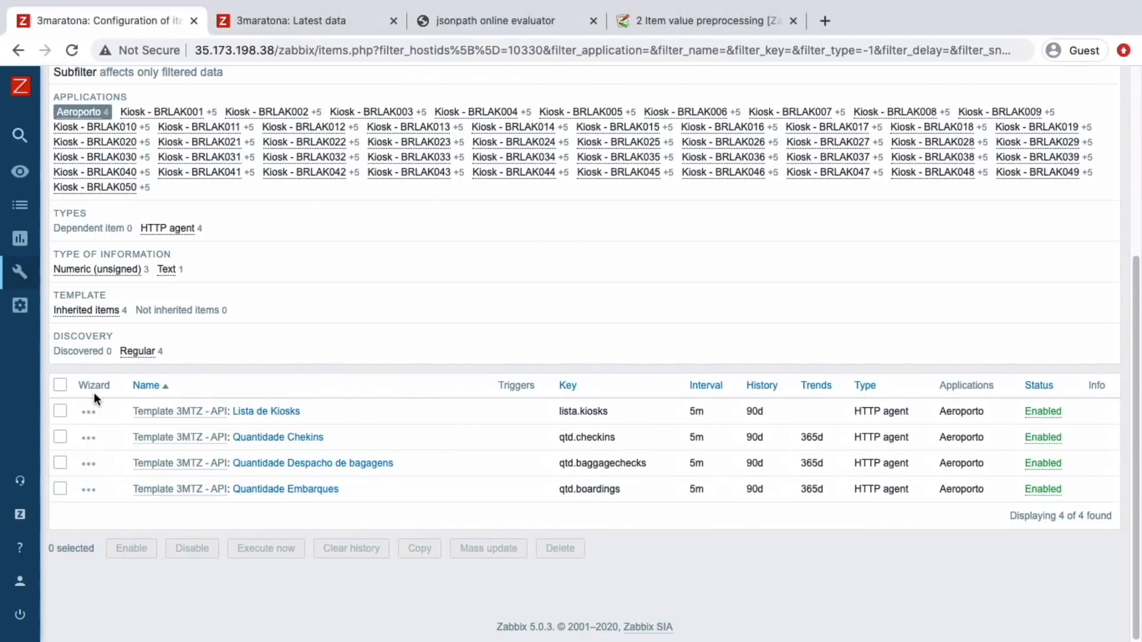
pyautogui.click(59, 384)
pyautogui.click(258, 554)
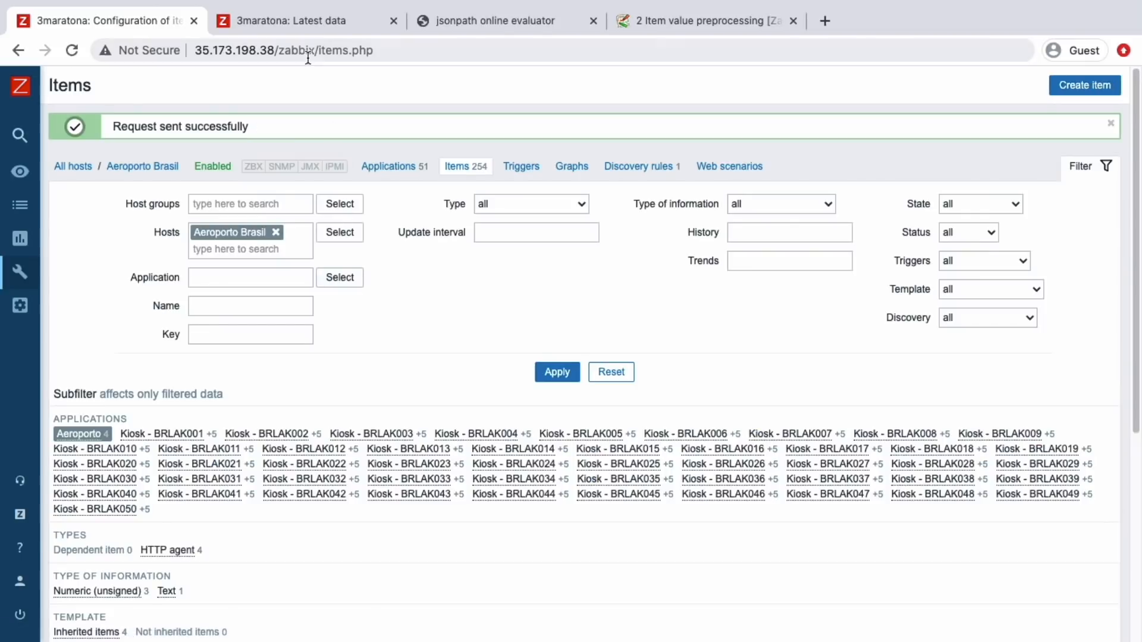
# Step: Refresh the Latest data for Aeroporto Brasil and check the check-in, baggage and boarding count items for values
pyautogui.click(291, 21)
pyautogui.click(553, 271)
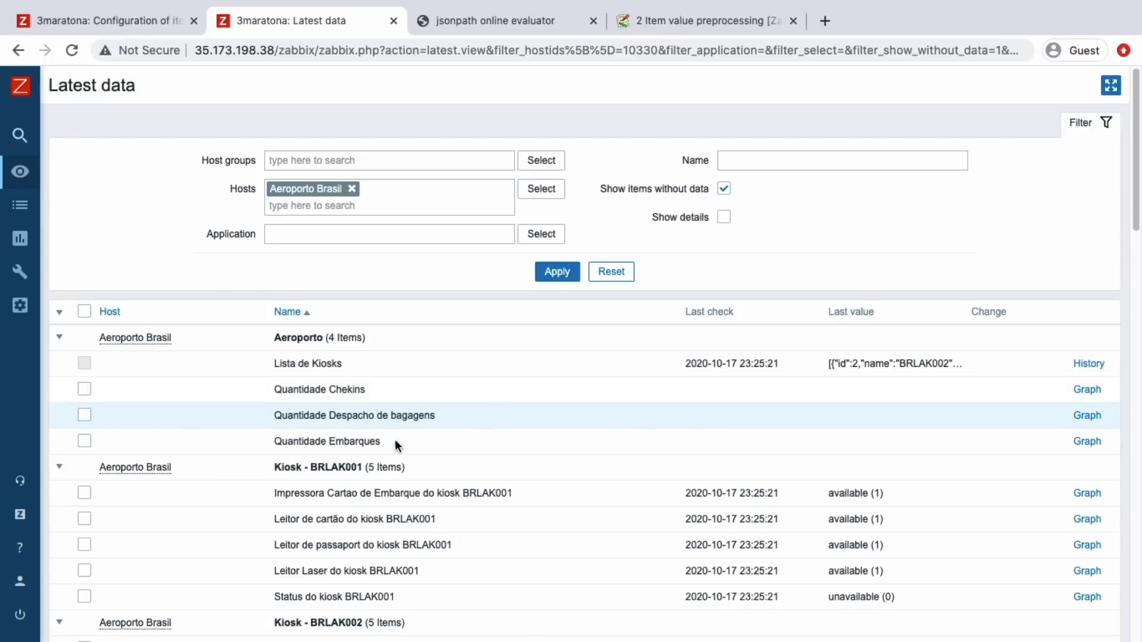
pyautogui.scroll(-1, 535, 443)
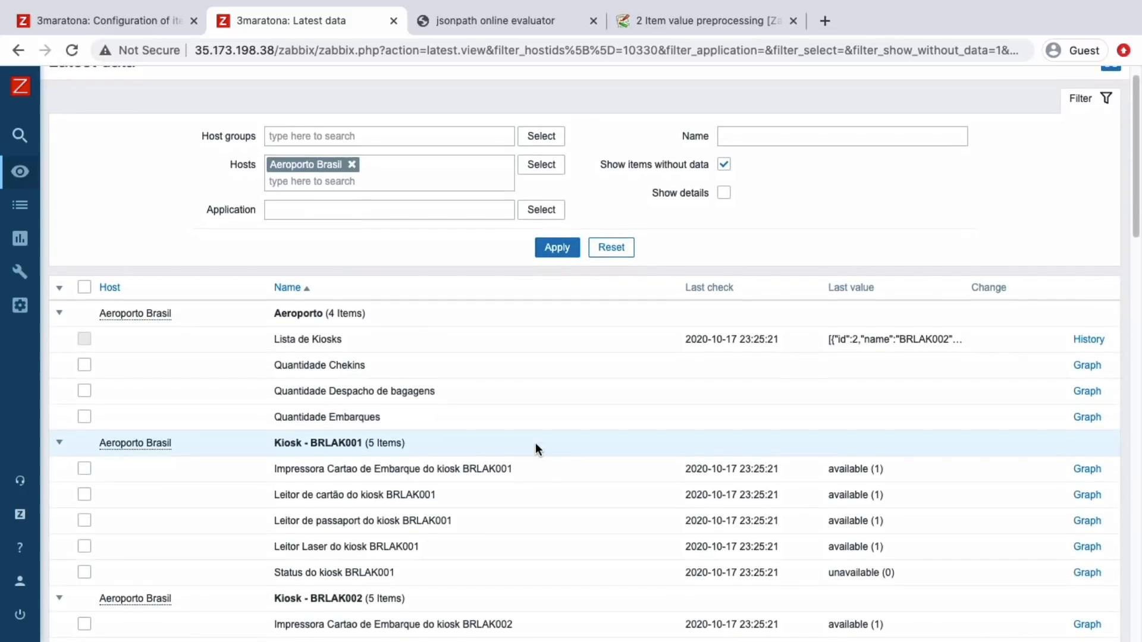
# Step: Execute the four filtered Aeroporto items of the host Aeroporto Brasil immediately once more
pyautogui.click(144, 27)
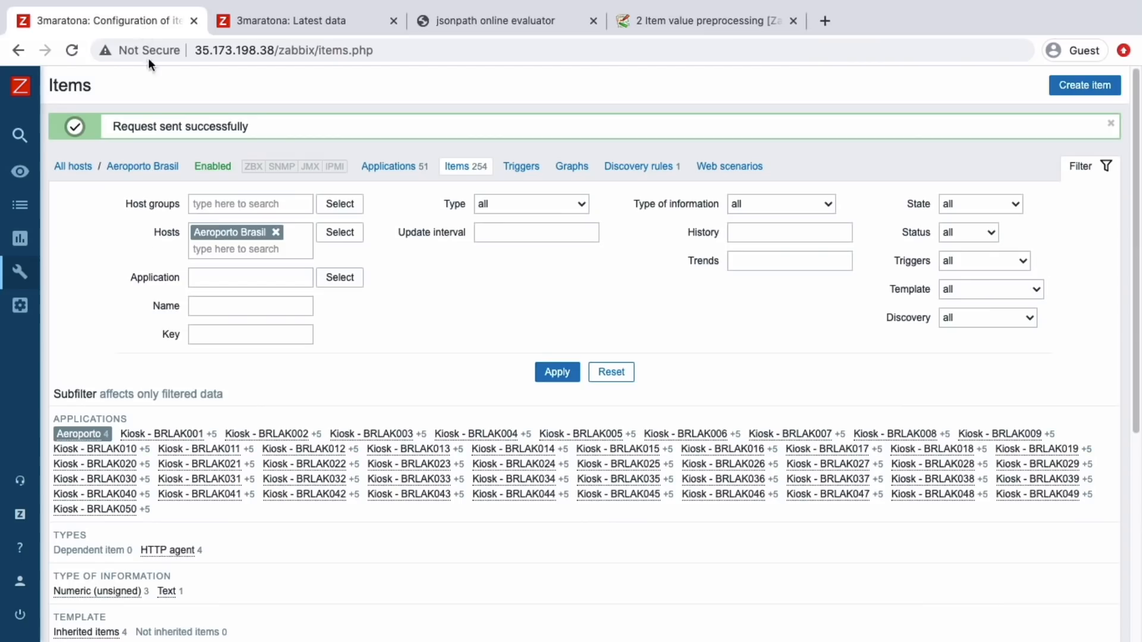
pyautogui.scroll(-5, 101, 423)
pyautogui.scroll(-2, 101, 423)
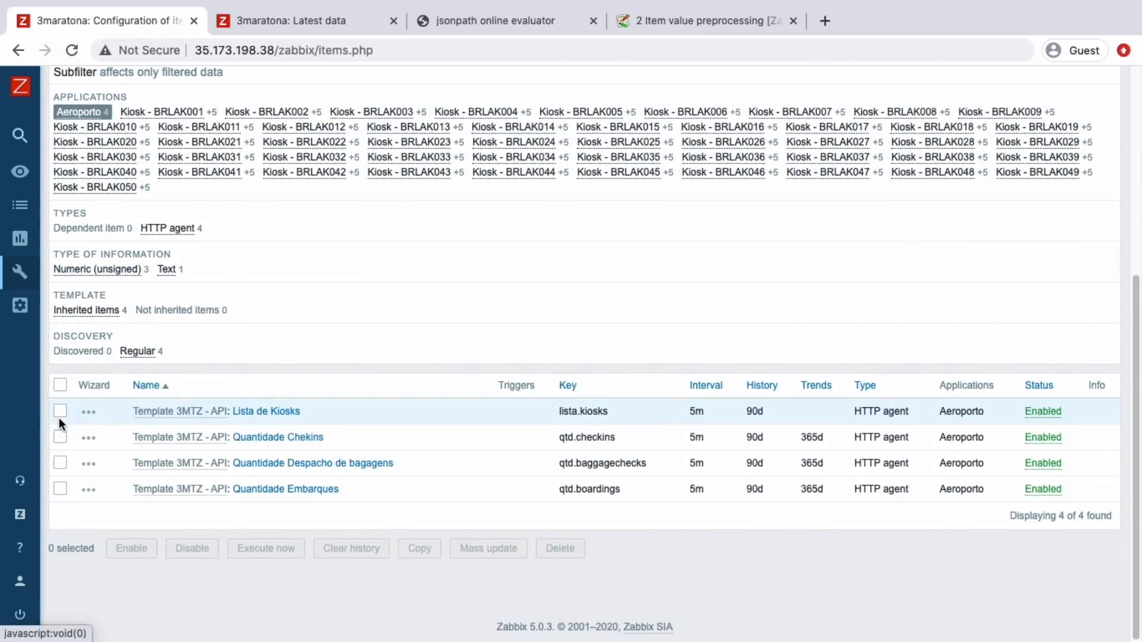
pyautogui.click(60, 384)
pyautogui.click(266, 548)
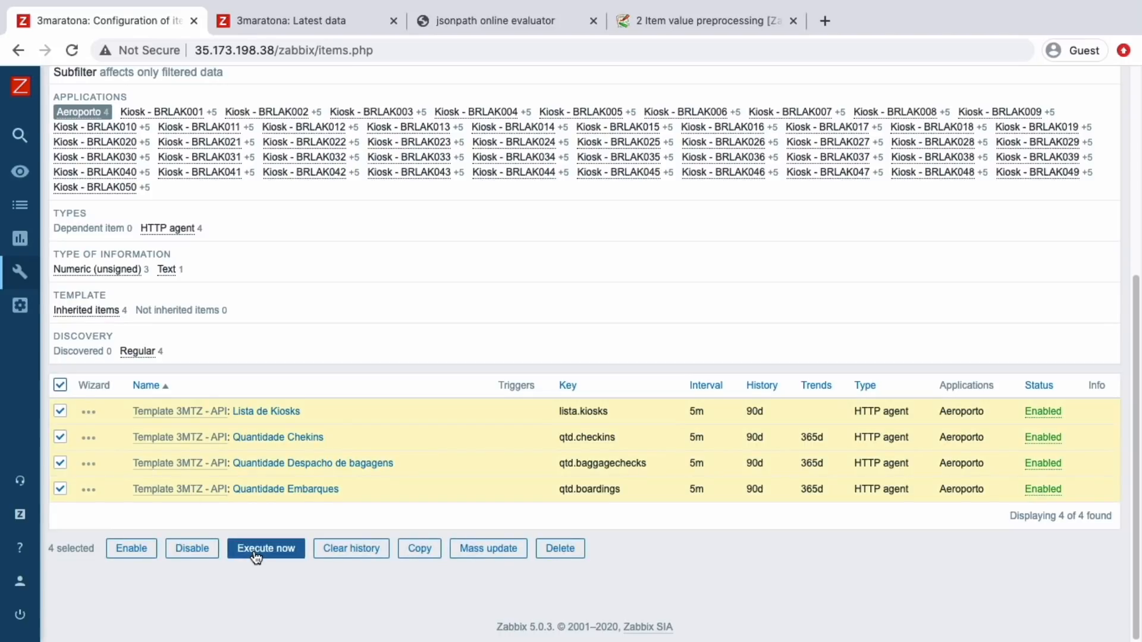
# Step: Reapply the Latest data filter for Aeroporto Brasil and examine the collected count values and kiosk statuses
pyautogui.click(270, 9)
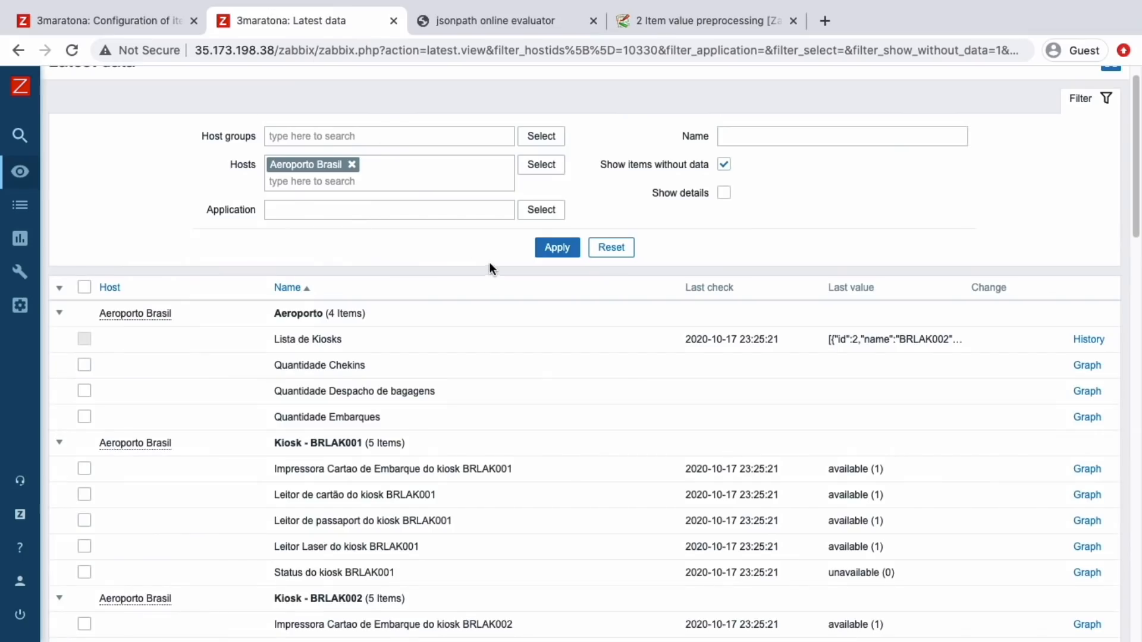
pyautogui.click(542, 249)
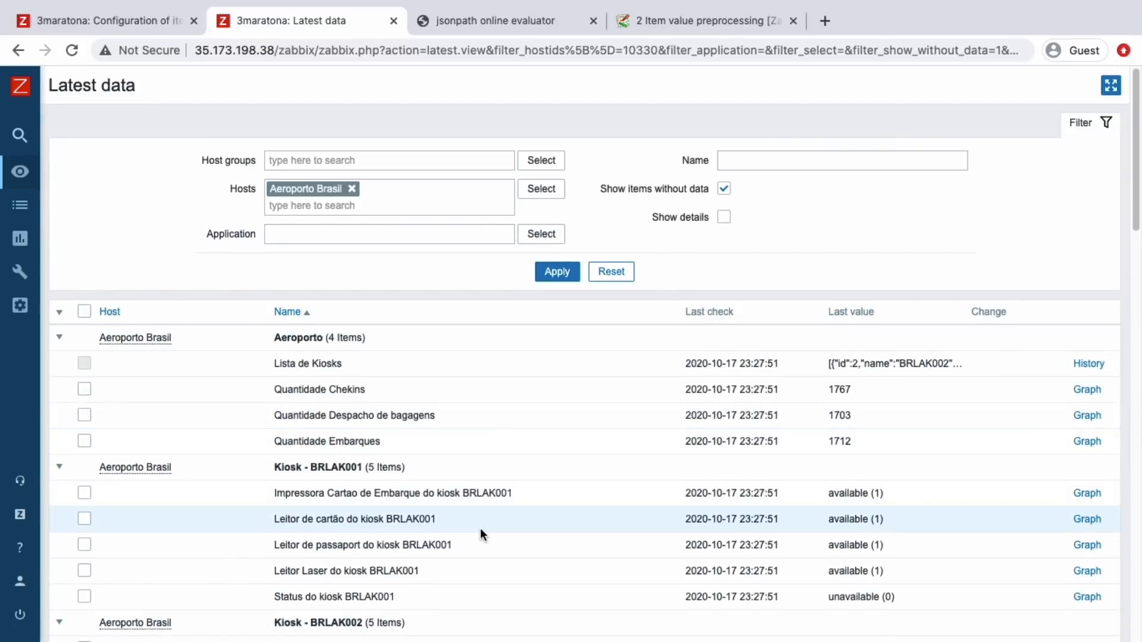
pyautogui.scroll(-5, 480, 528)
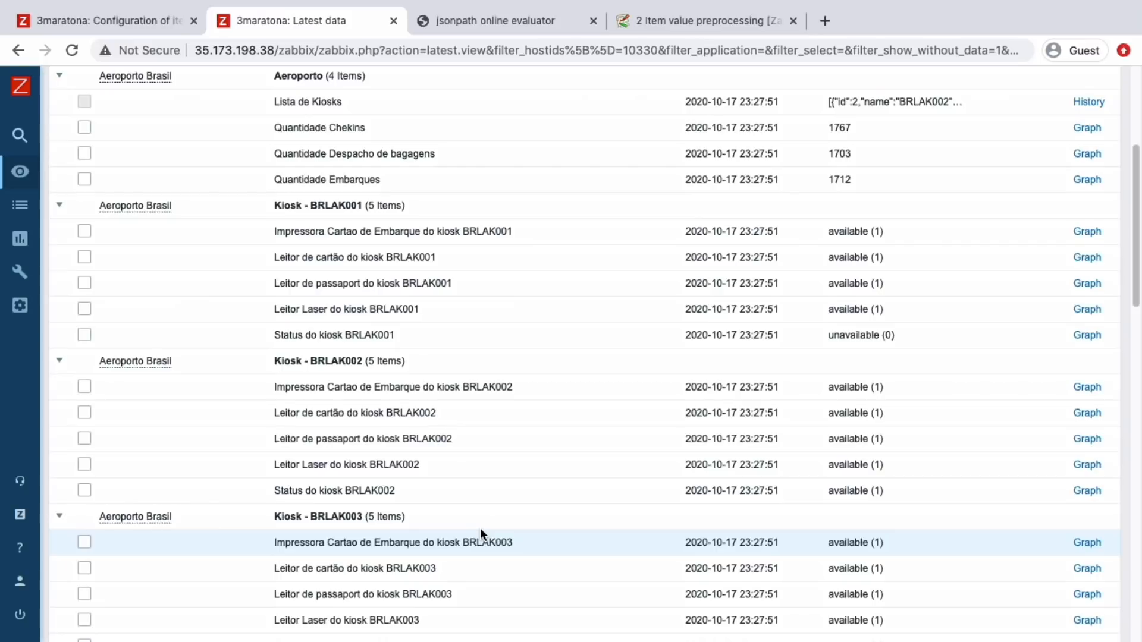
pyautogui.scroll(5, 480, 526)
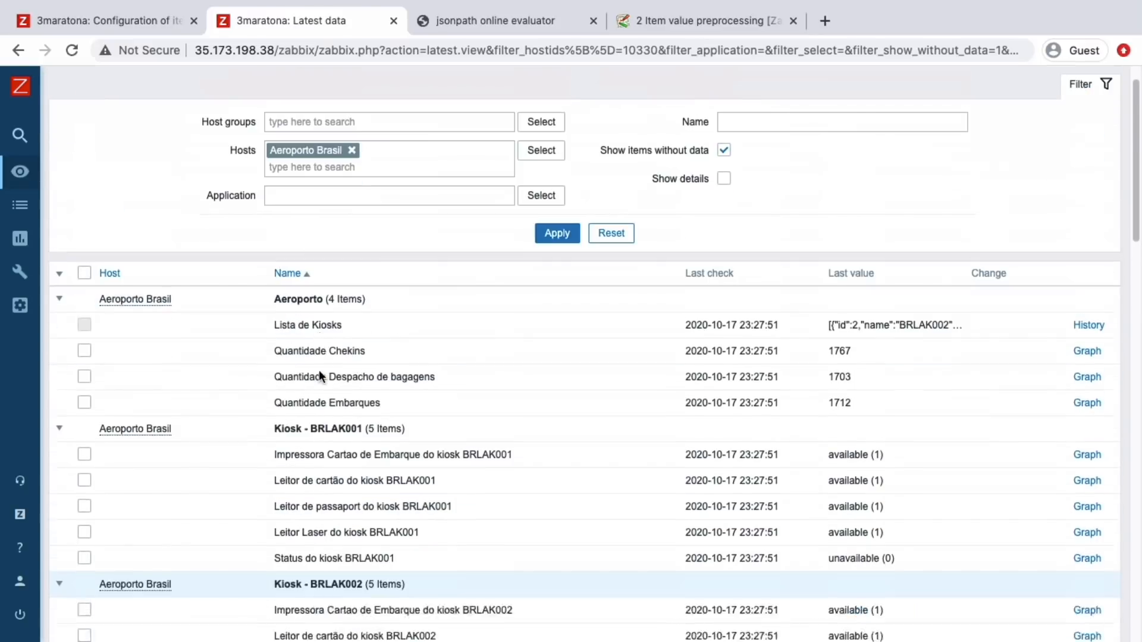
# Step: Clone the host Aeroporto Brasil and set the copy's {$AIRPORT.ID} macro to 2
pyautogui.moveTo(26, 339)
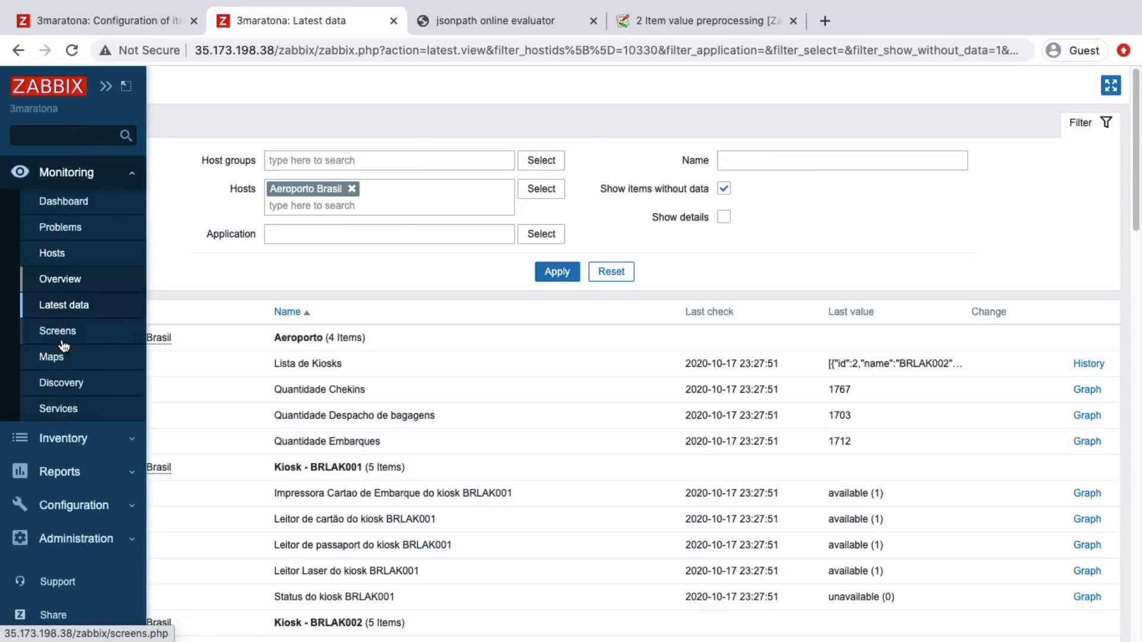
pyautogui.click(74, 498)
pyautogui.click(52, 351)
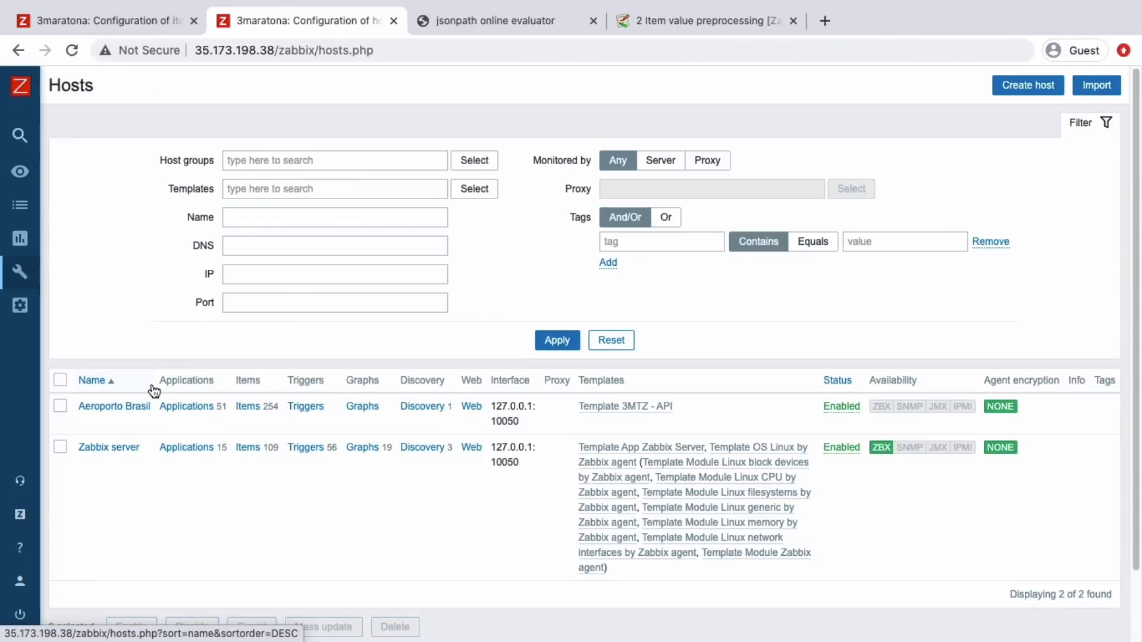
pyautogui.click(119, 407)
pyautogui.click(357, 523)
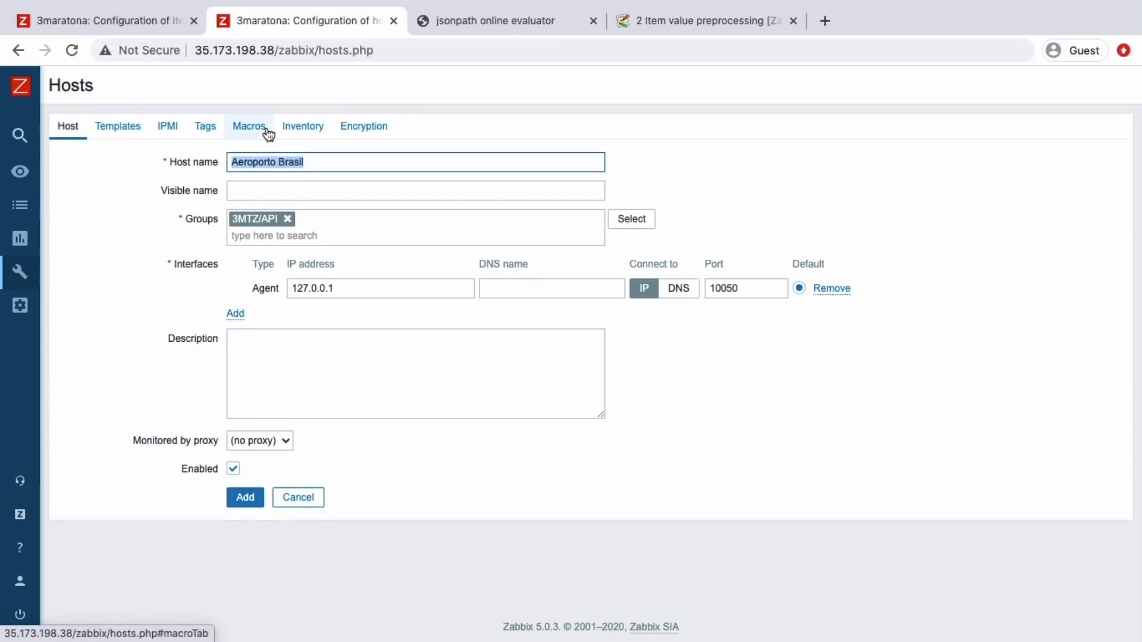
pyautogui.click(262, 128)
pyautogui.click(454, 208)
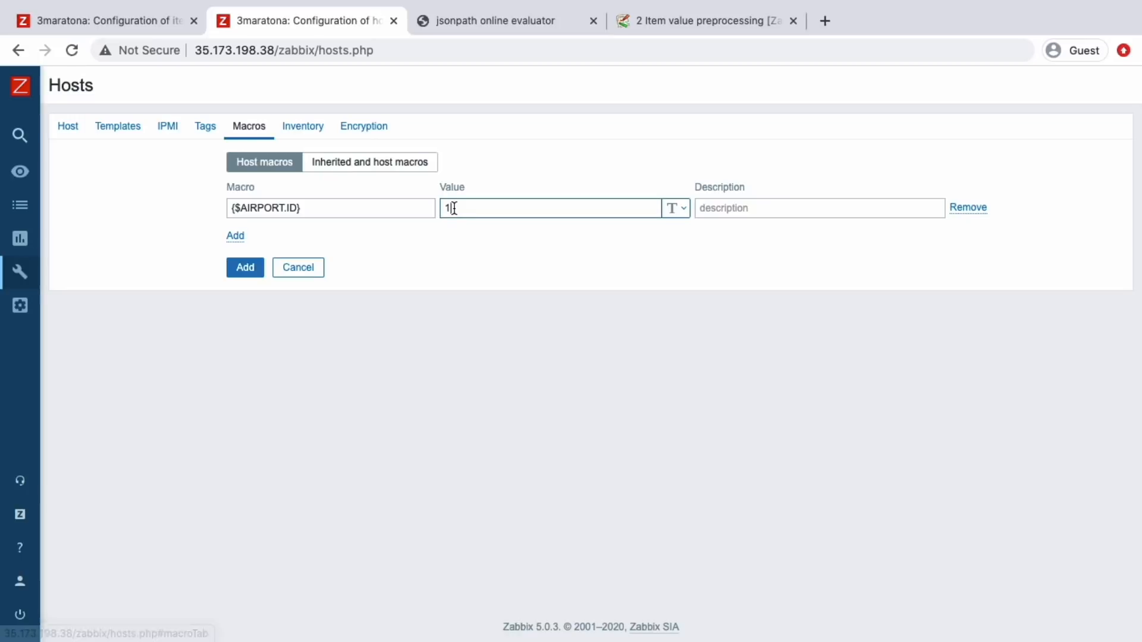
# Step: Name the cloned host Aeroporto Franca and add it
pyautogui.click(70, 127)
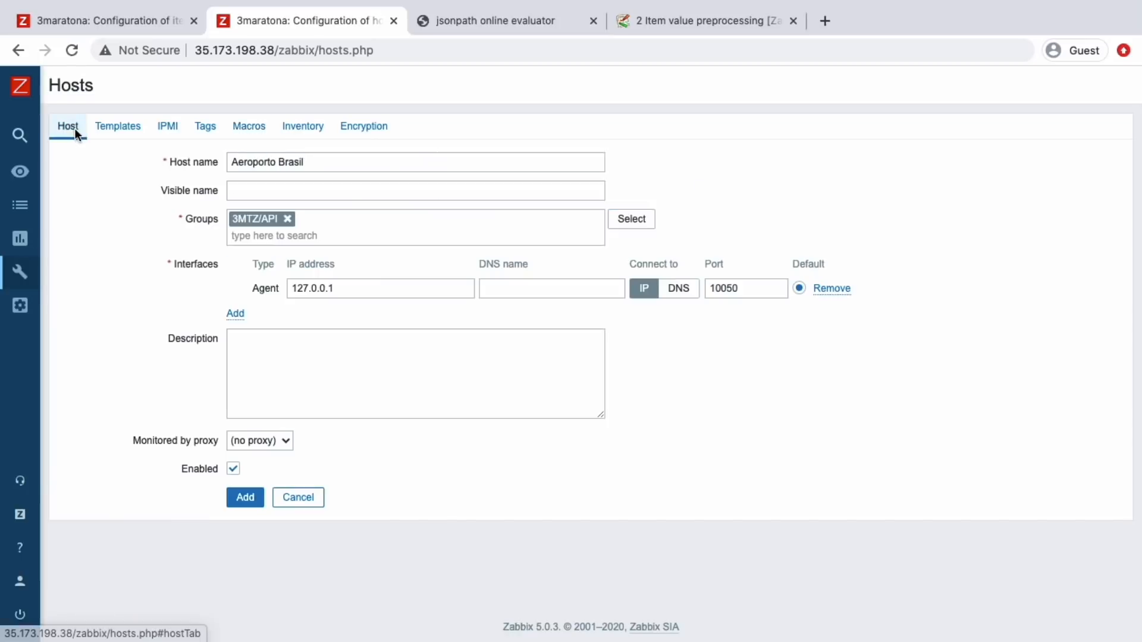
pyautogui.doubleClick(288, 162)
pyautogui.write('Franca')
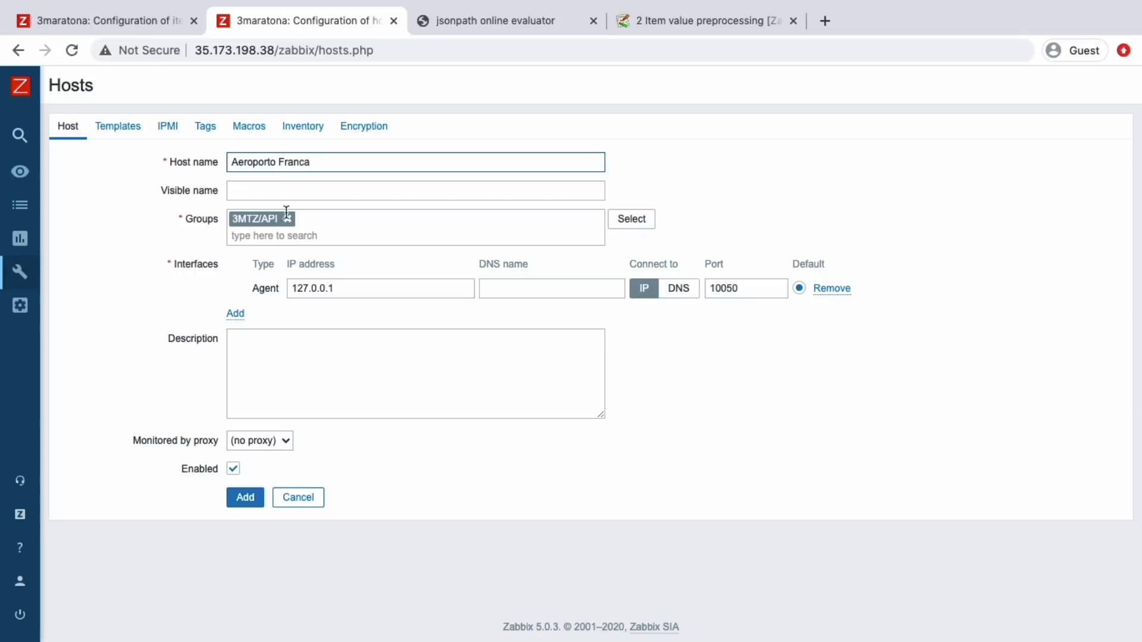
pyautogui.click(244, 498)
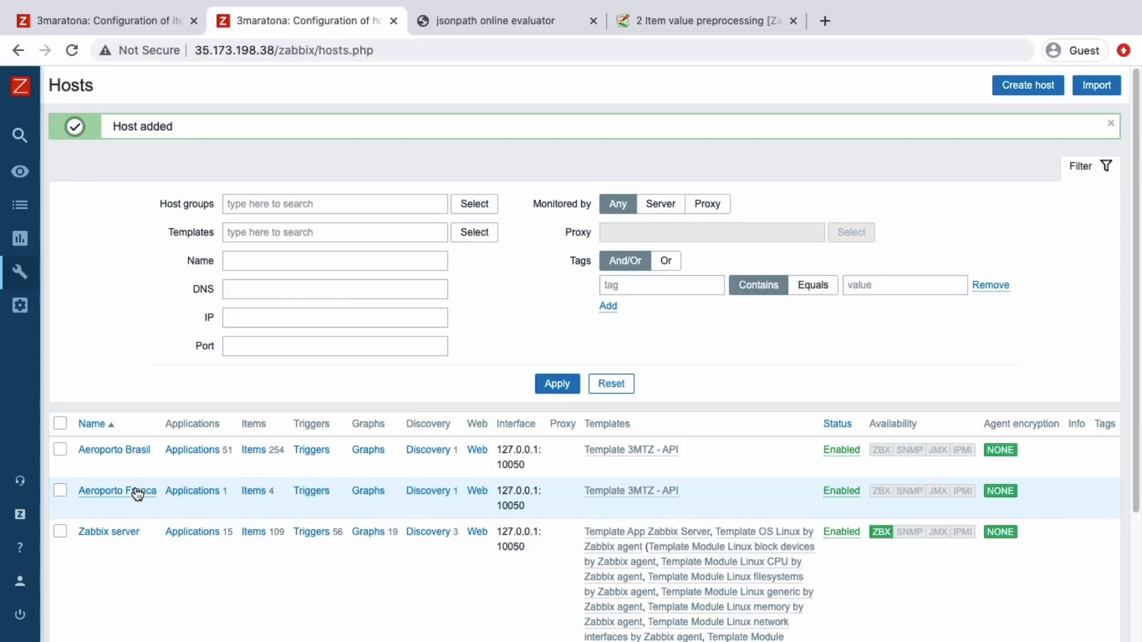
# Step: Clone Aeroporto Franca, change the {$AIRPORT.ID} macro for the new airport, name the copy Aeroporto Riga and add it
pyautogui.click(137, 491)
pyautogui.click(373, 522)
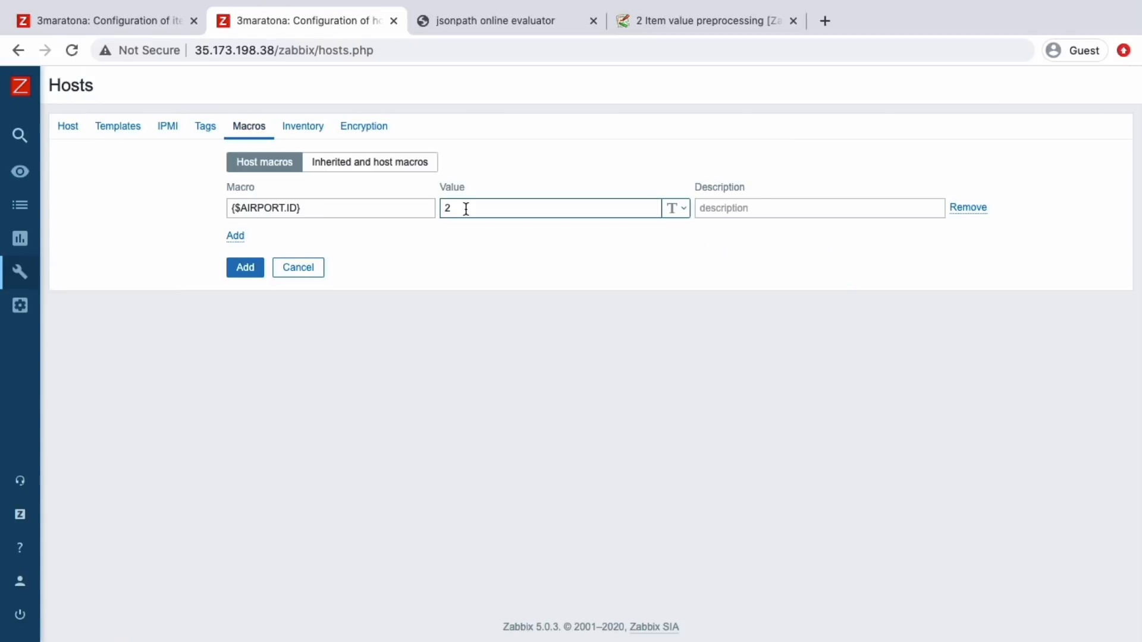
pyautogui.click(70, 130)
pyautogui.doubleClick(292, 155)
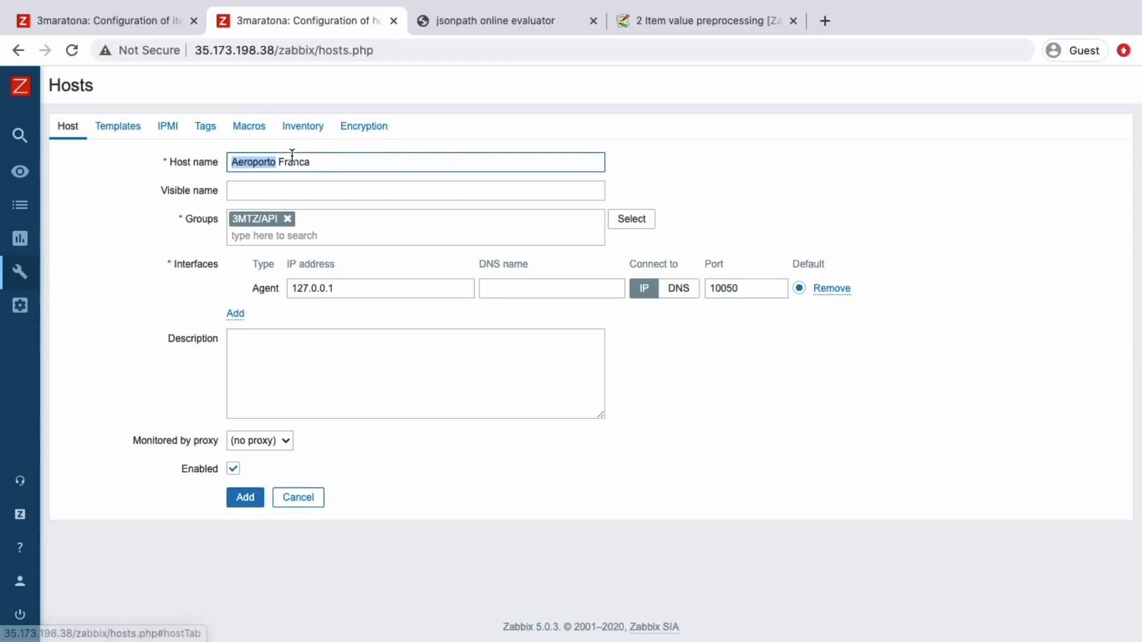
pyautogui.doubleClick(299, 162)
pyautogui.write('Rig')
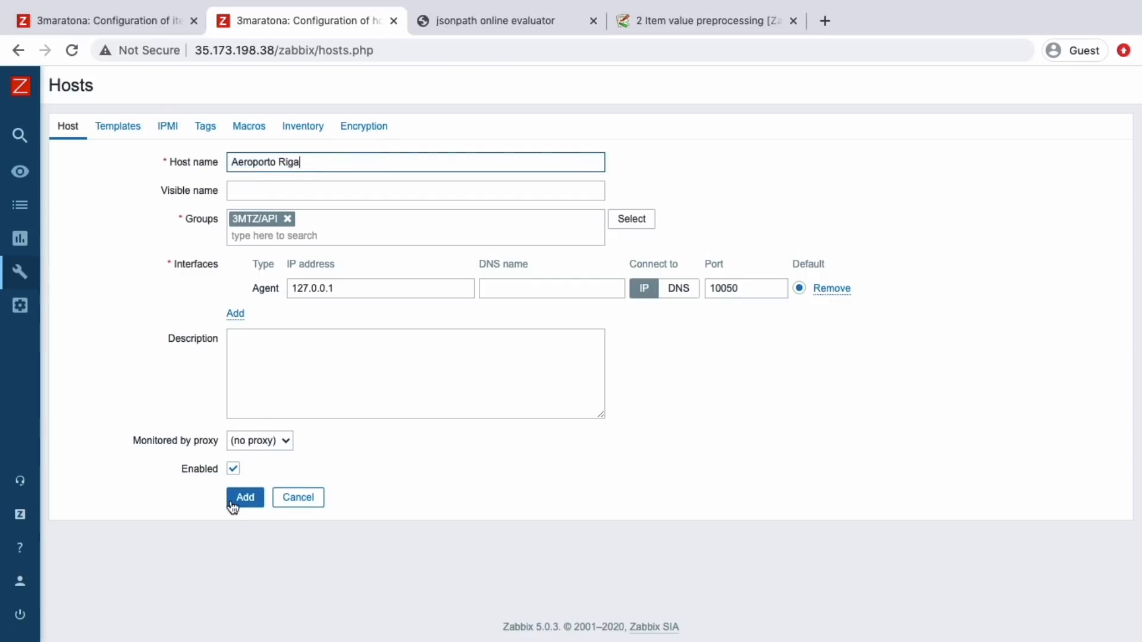
pyautogui.click(243, 498)
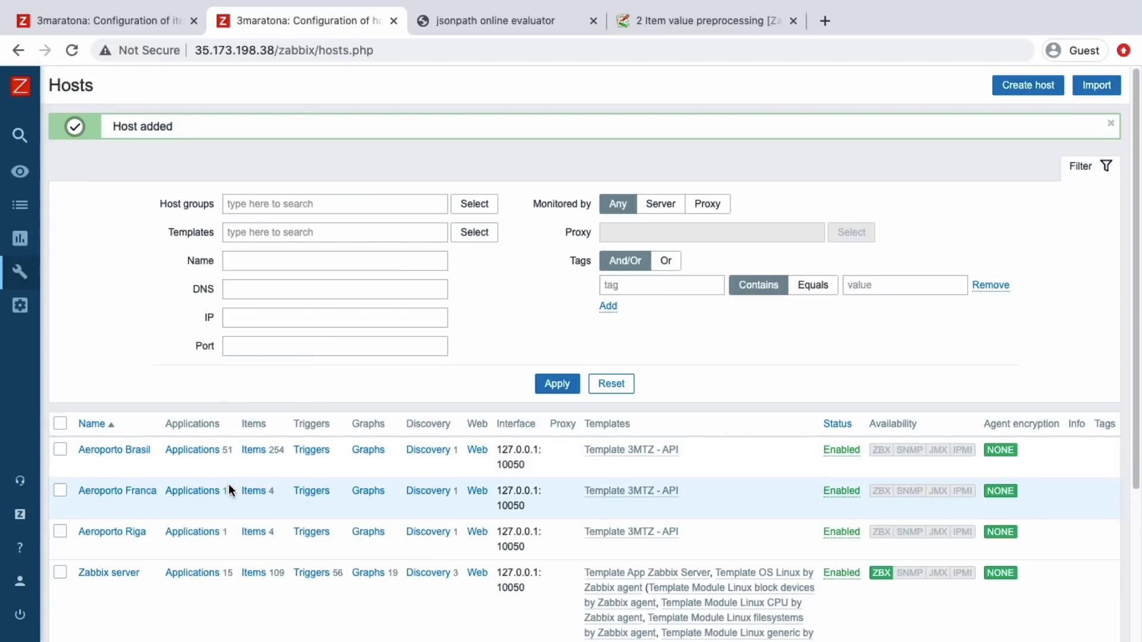
# Step: Open the items of Aeroporto Franca and execute all four immediately
pyautogui.click(254, 492)
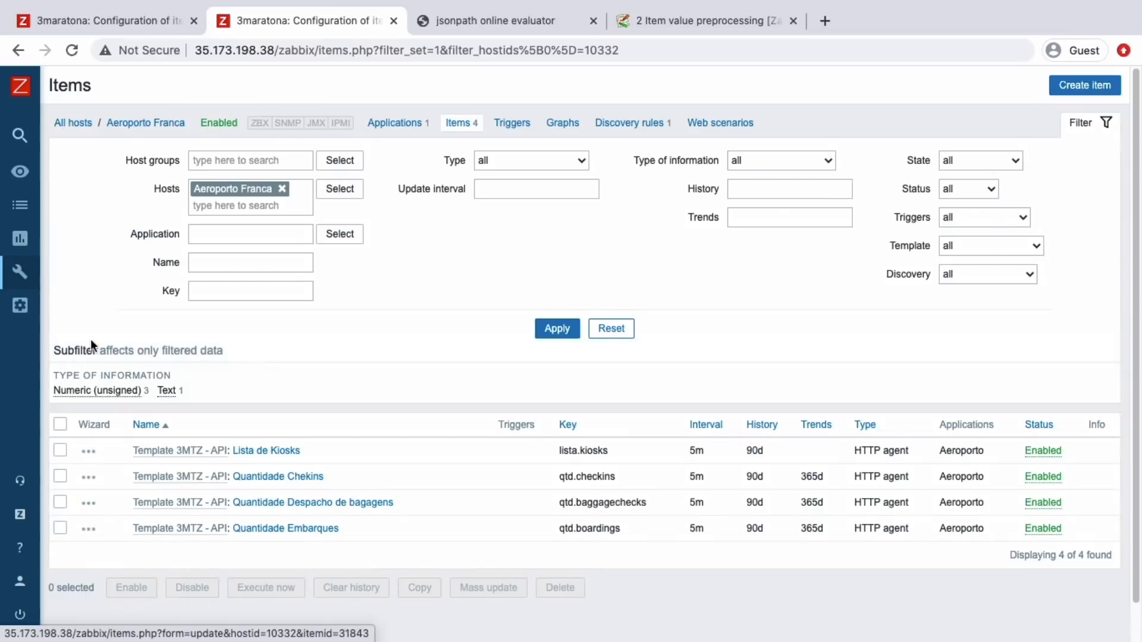
pyautogui.click(60, 423)
pyautogui.click(266, 587)
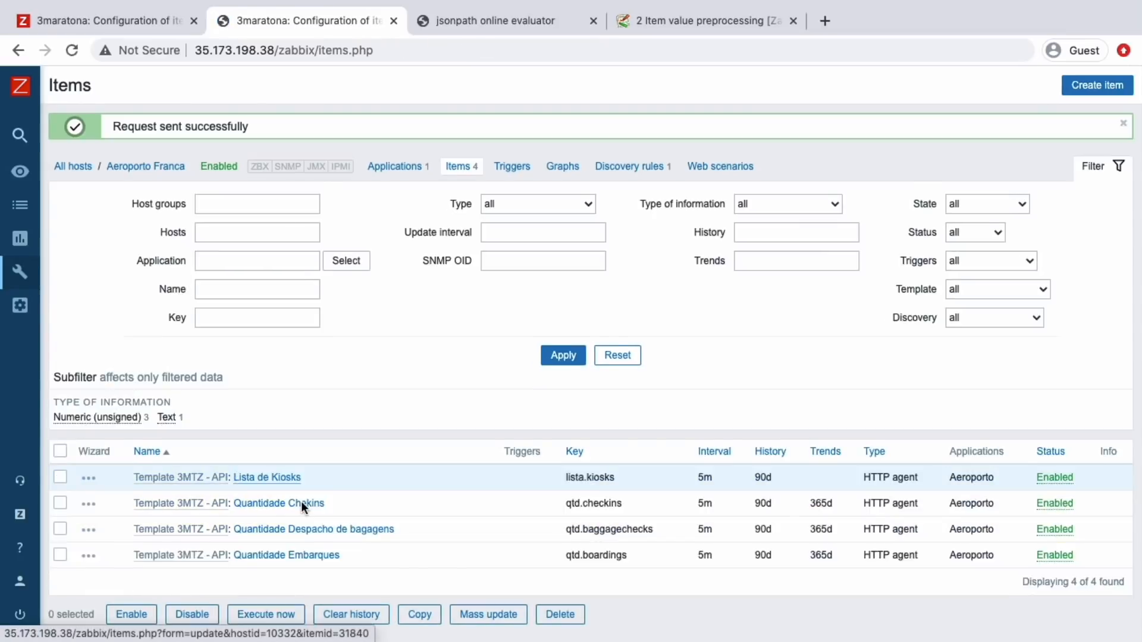
# Step: Rerun the configuration cache reload command in the terminal, then execute all Aeroporto Franca items again in Zabbix
pyautogui.hotkey('ctrl', 'Right')
pyautogui.hotkey('ctrl', 'Right')
pyautogui.press('Up')
pyautogui.press('Return')
pyautogui.hotkey('ctrl', 'Left')
pyautogui.hotkey('ctrl', 'Left')
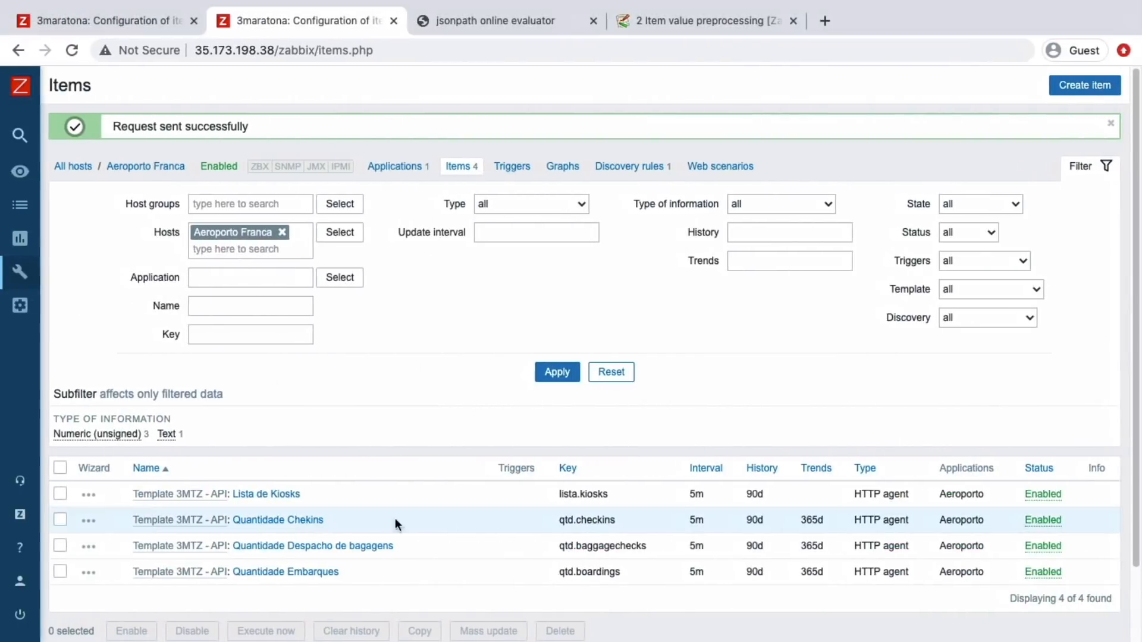
pyautogui.click(60, 468)
pyautogui.scroll(-2, 231, 556)
pyautogui.click(266, 548)
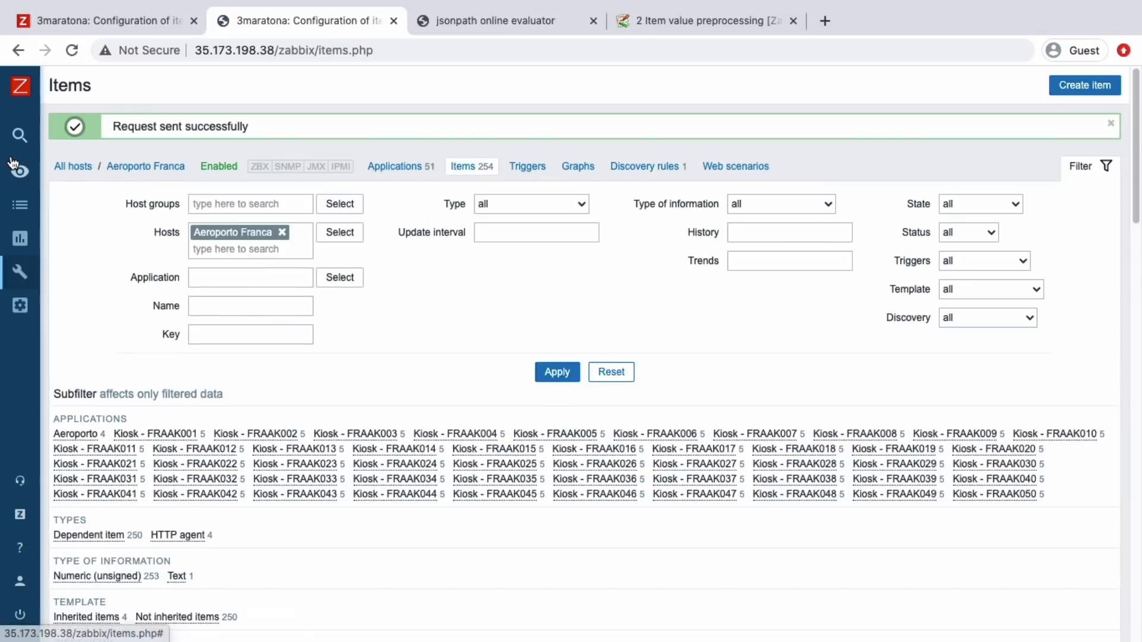
# Step: Open the items of the host Aeroporto Riga and execute all four immediately
pyautogui.moveTo(49, 222)
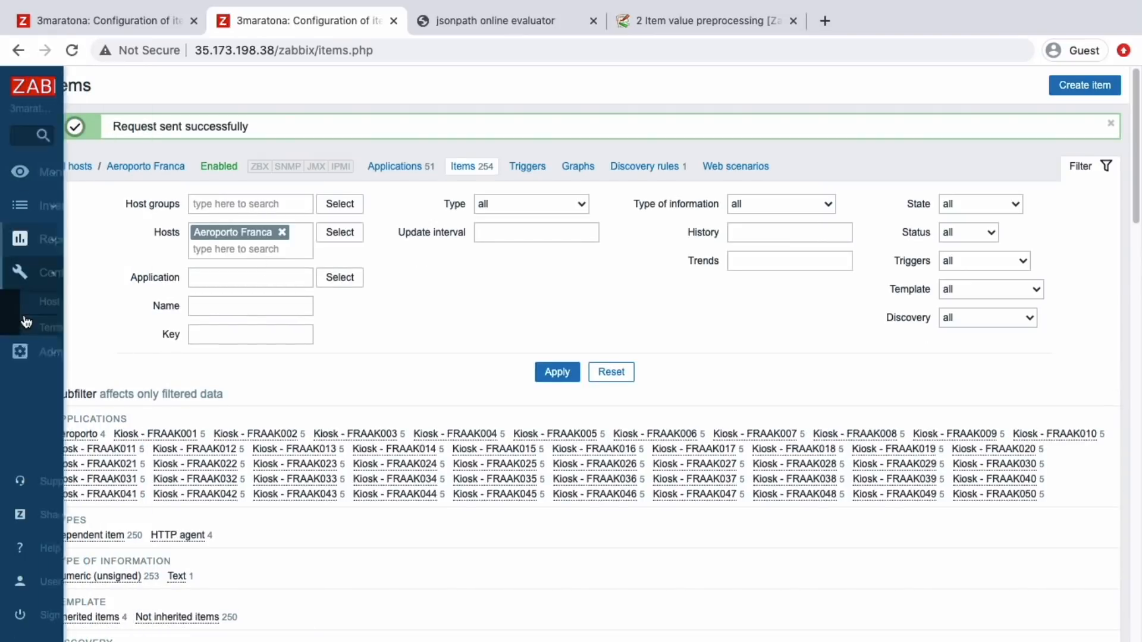
pyautogui.click(55, 355)
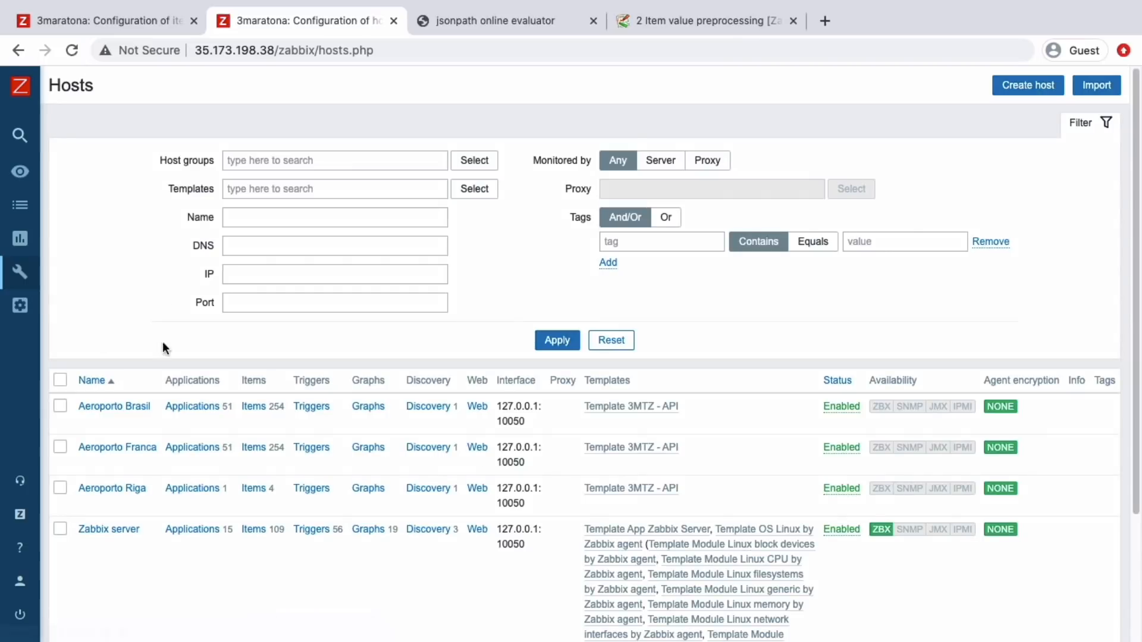
pyautogui.click(250, 489)
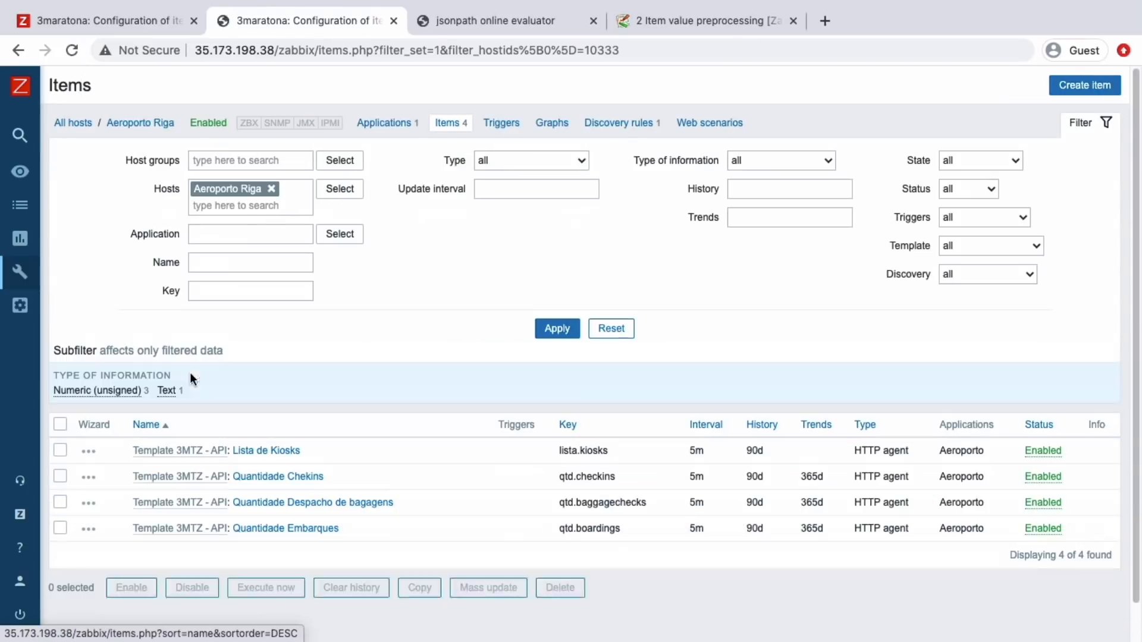
pyautogui.click(60, 424)
pyautogui.scroll(-1, 119, 476)
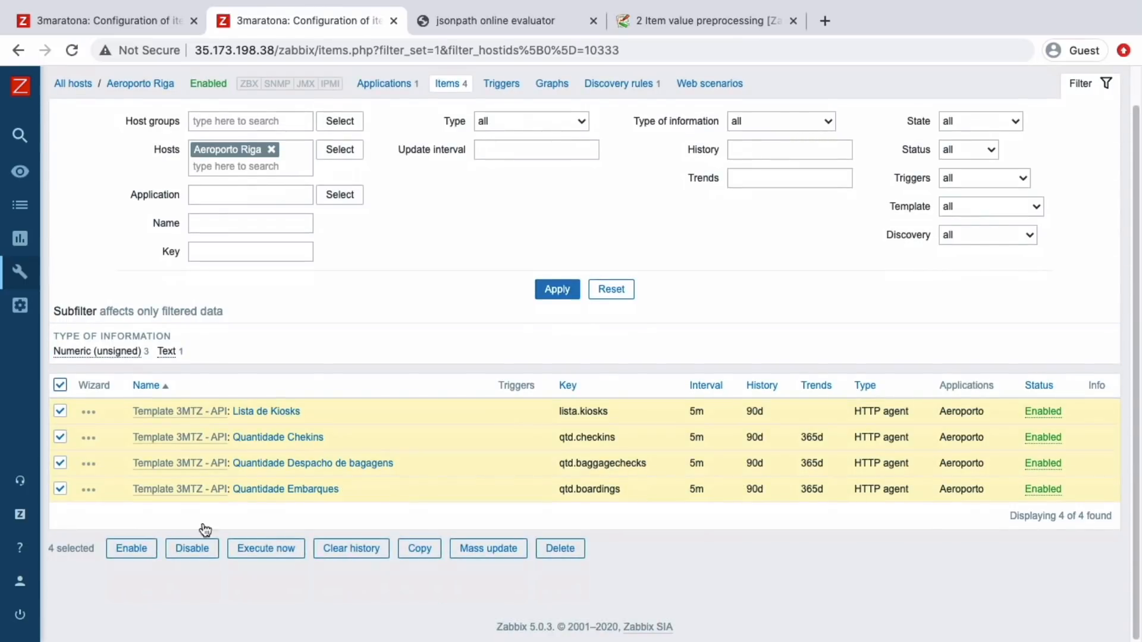
pyautogui.click(262, 548)
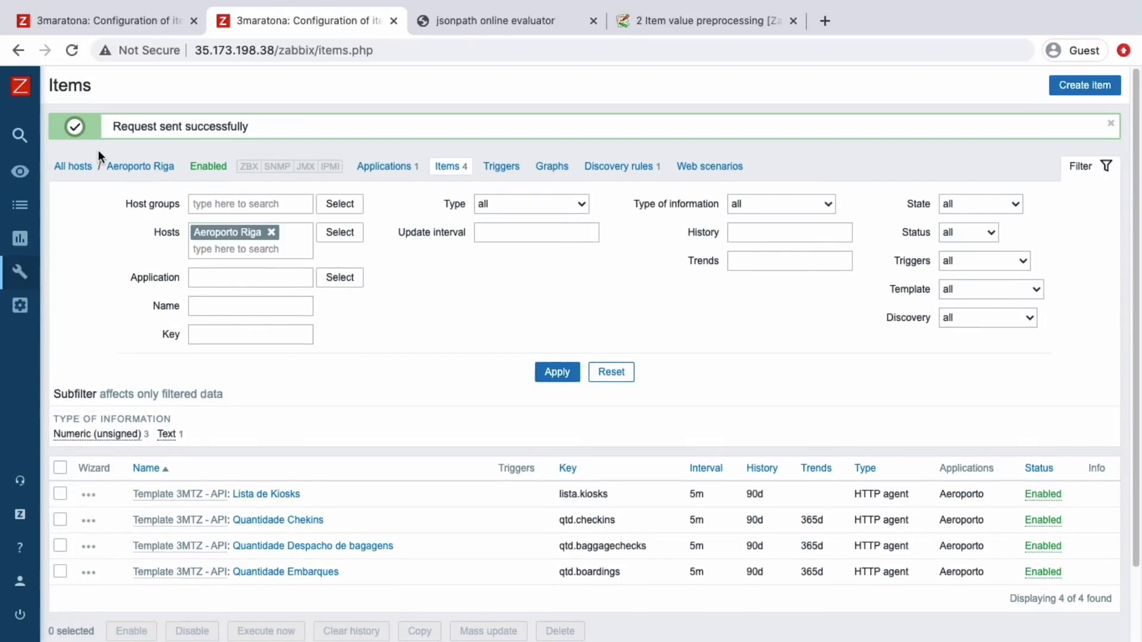
# Step: Open Latest data and enter Quantidade Checkins as the item name filter
pyautogui.click(38, 174)
pyautogui.click(65, 305)
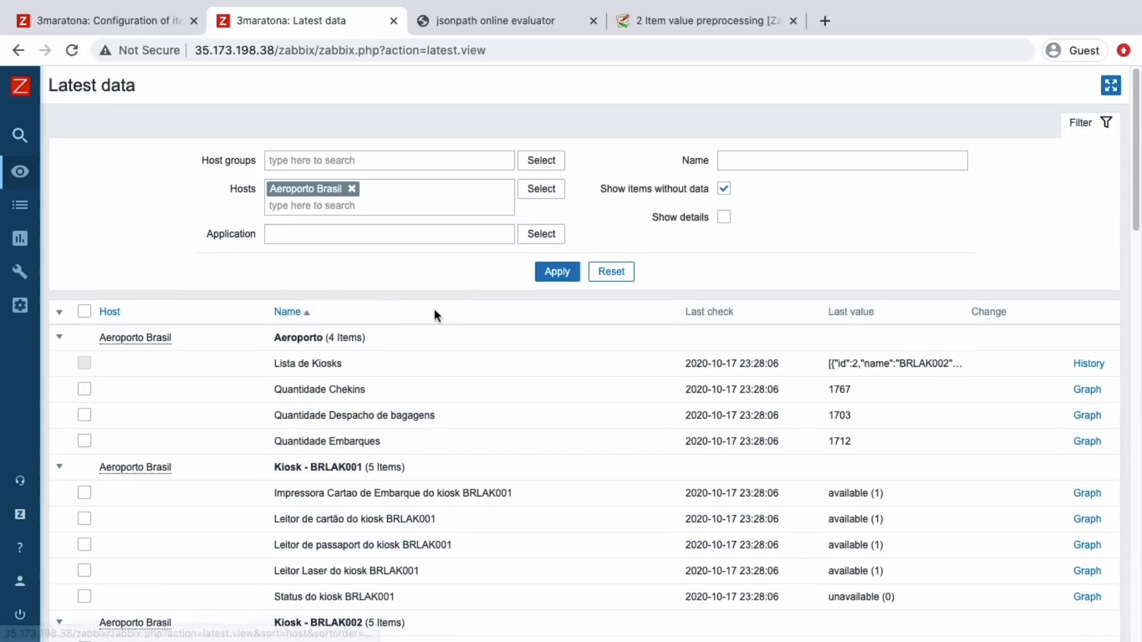
pyautogui.click(723, 156)
pyautogui.write('Quantidade')
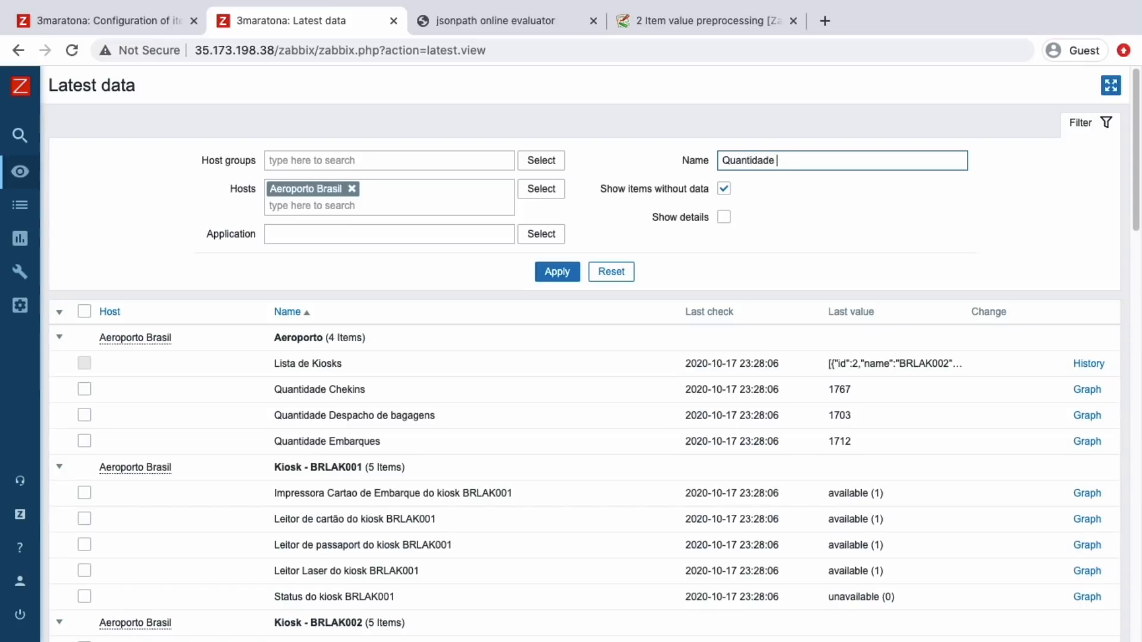
pyautogui.write(' Checkins')
pyautogui.press('Tab')
pyautogui.press('Tab')
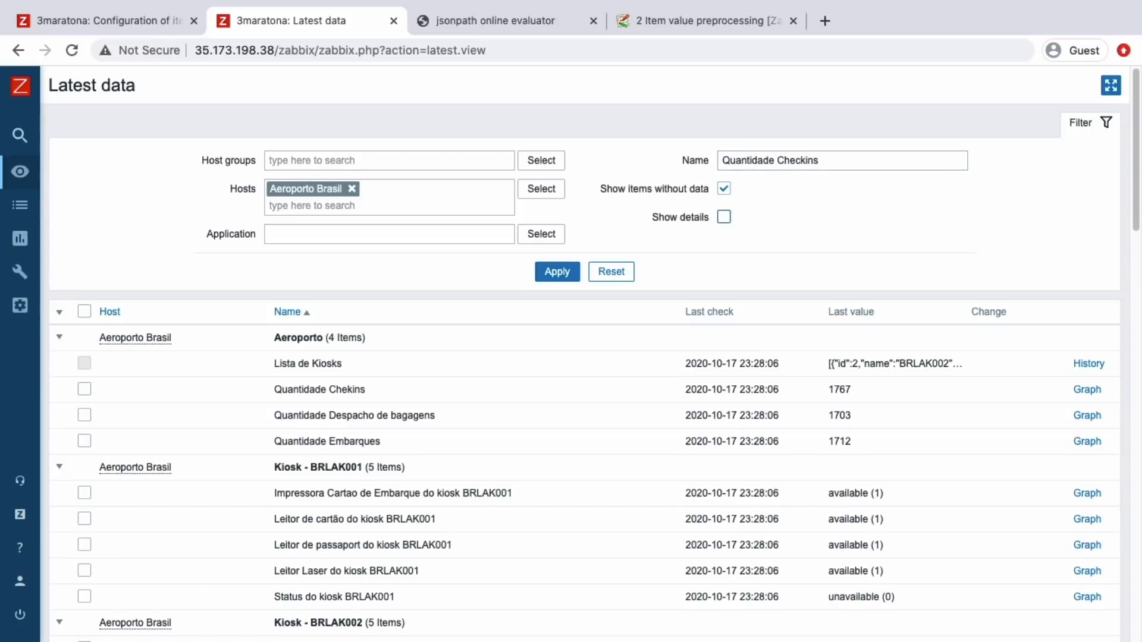
# Step: Set the application filter to Aeroporto, remove Aeroporto Brasil from the hosts filter, and apply the filter
pyautogui.click(445, 229)
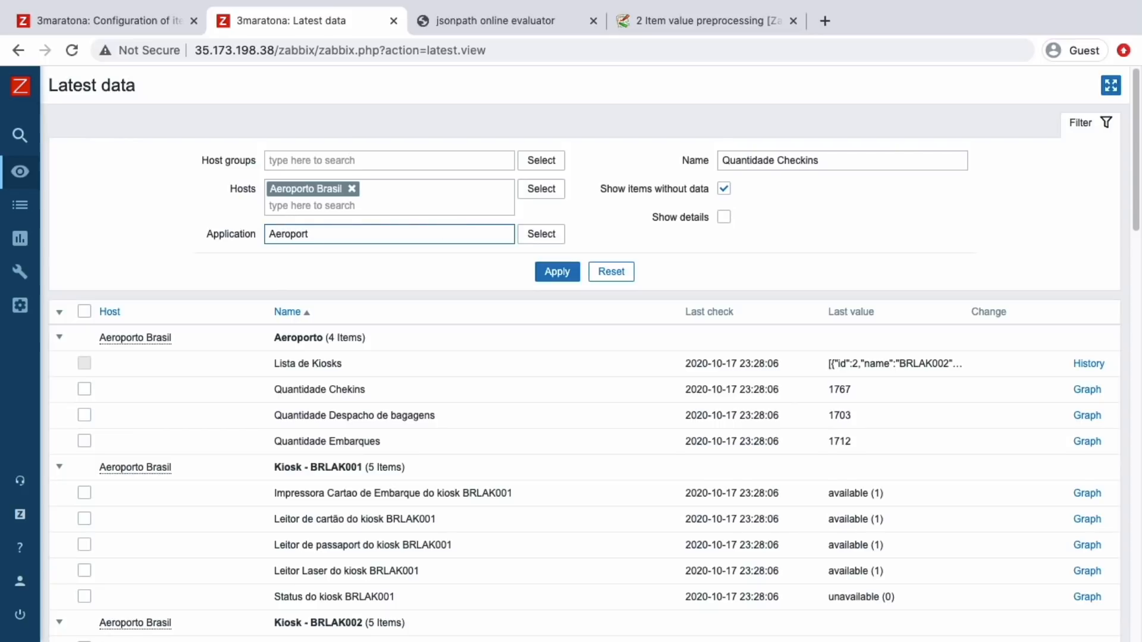
pyautogui.click(351, 189)
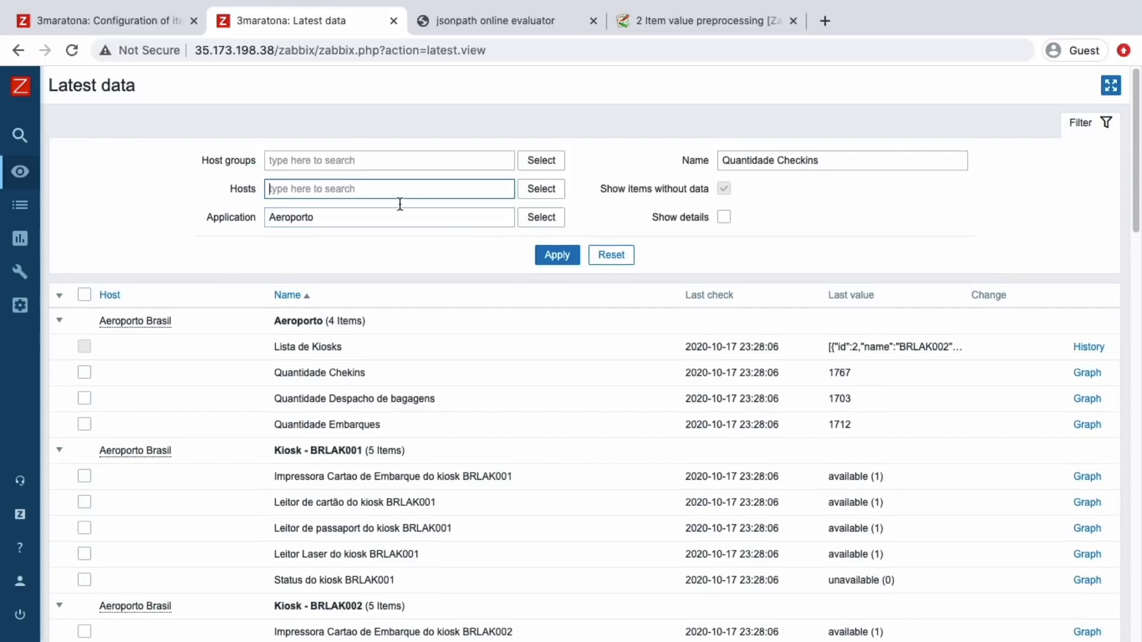
pyautogui.click(555, 256)
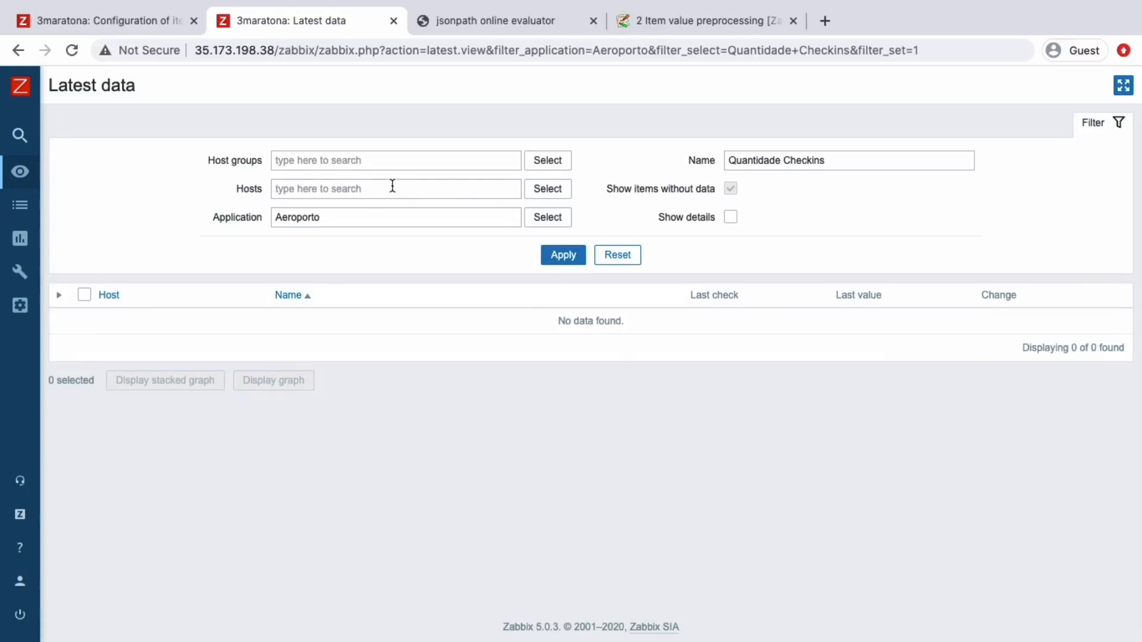
# Step: Enter Aeroporto as the application filter again and reapply the Latest data filter
pyautogui.click(353, 221)
pyautogui.doubleClick(353, 221)
pyautogui.write('Aeroporto')
pyautogui.press('Return')
pyautogui.click(419, 213)
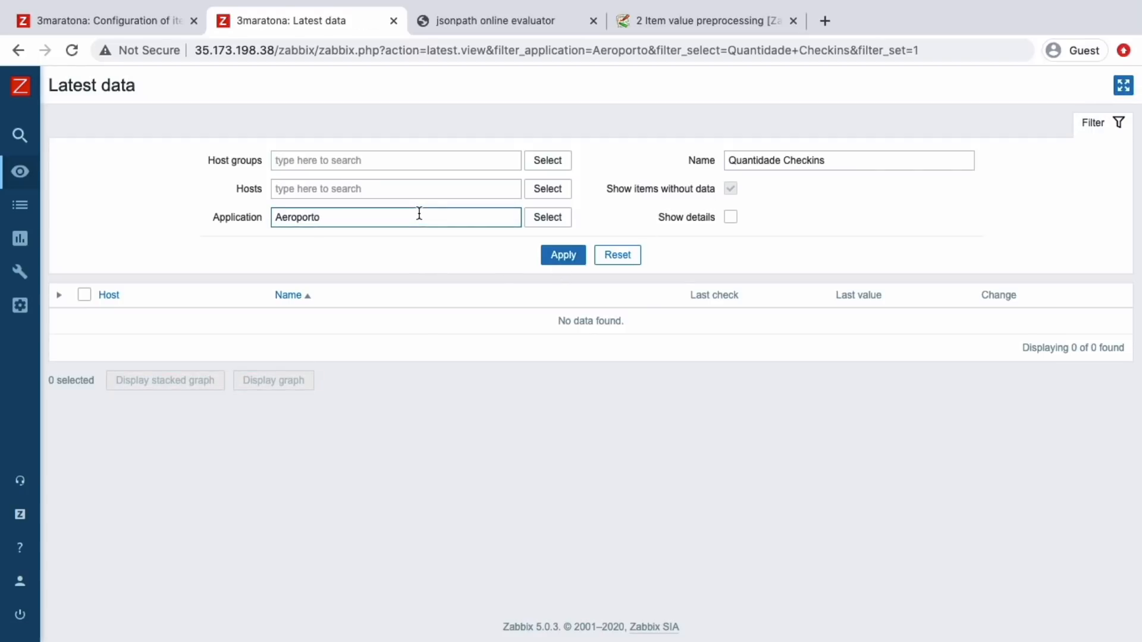
pyautogui.doubleClick(419, 213)
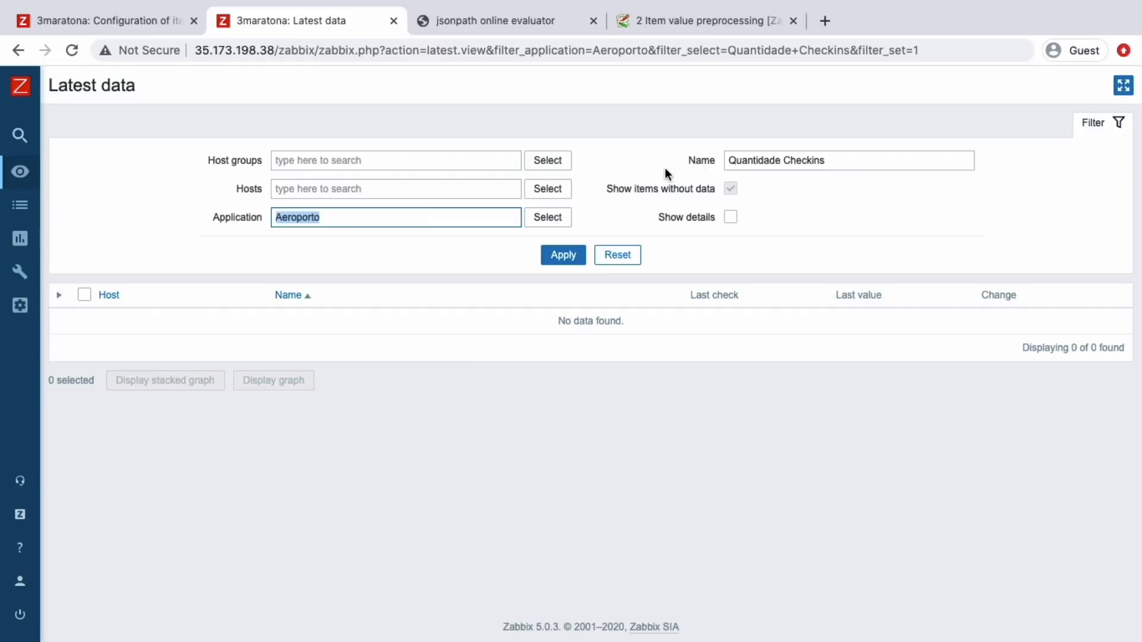
# Step: Clear the item name filter, apply it, and compare the latest values of the three airport hosts
pyautogui.click(748, 156)
pyautogui.tripleClick(748, 156)
pyautogui.press('BackSpace')
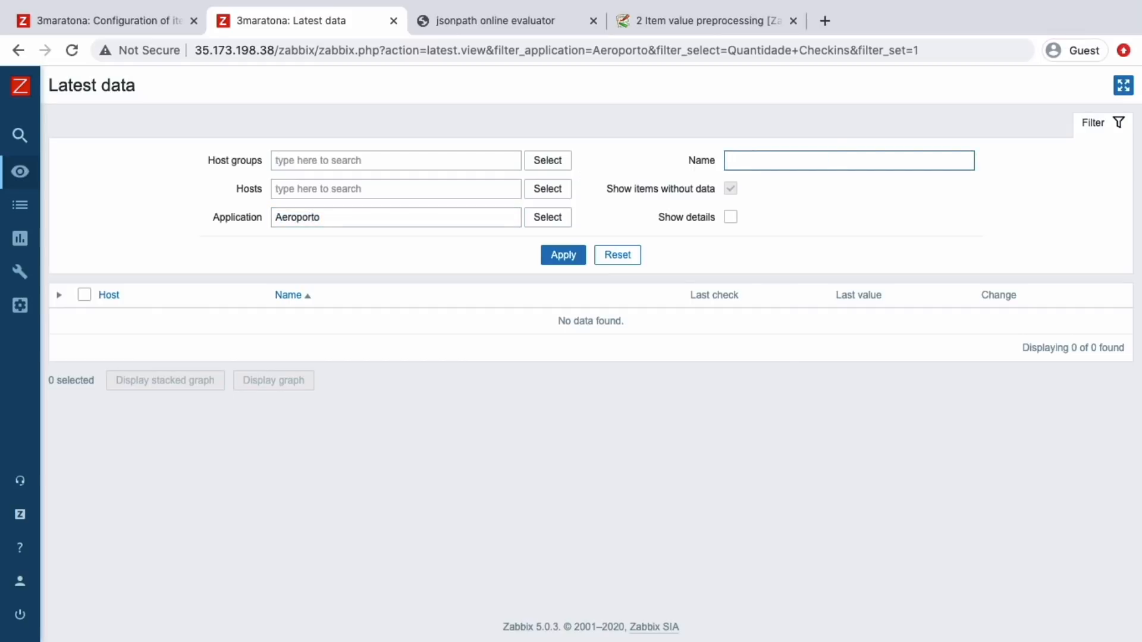
pyautogui.click(562, 261)
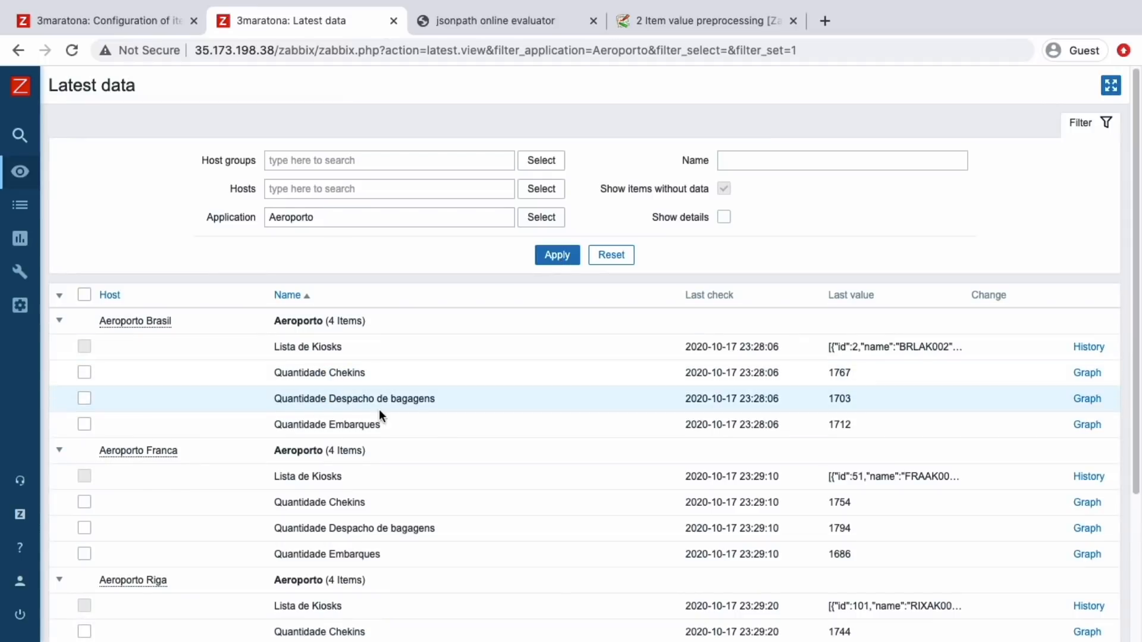
pyautogui.scroll(-3, 380, 409)
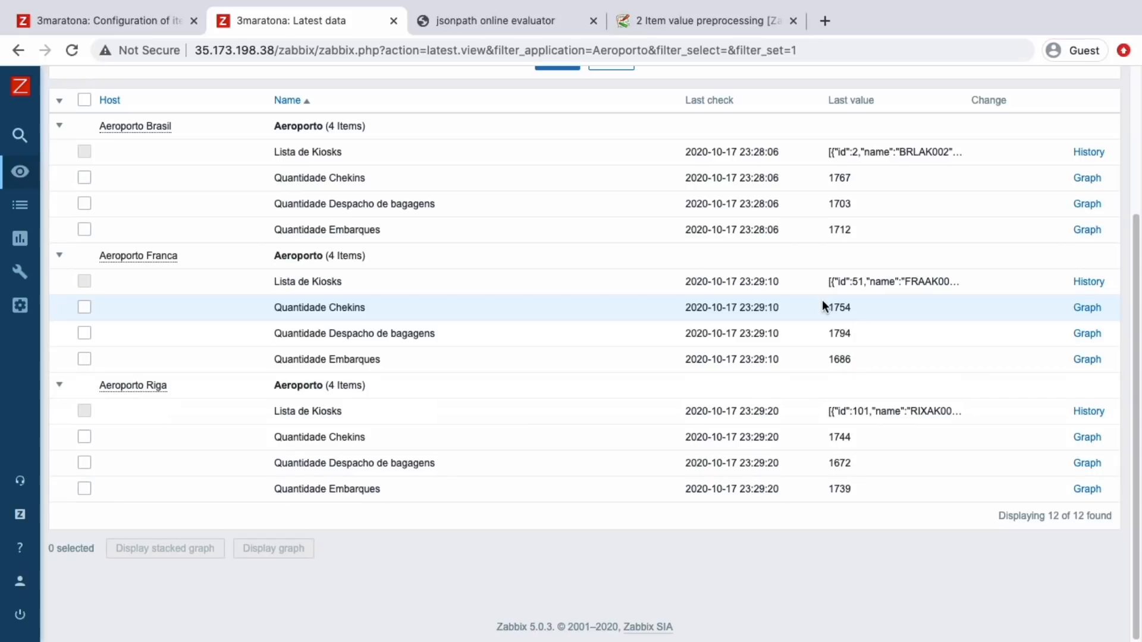
pyautogui.scroll(1, 818, 246)
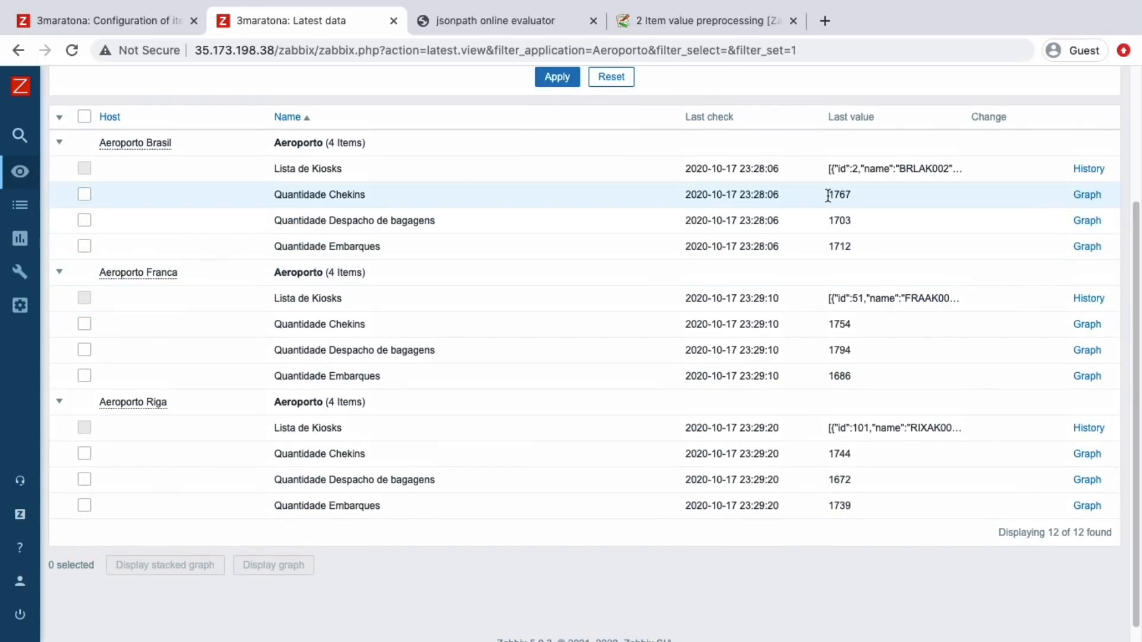
pyautogui.scroll(1, 829, 251)
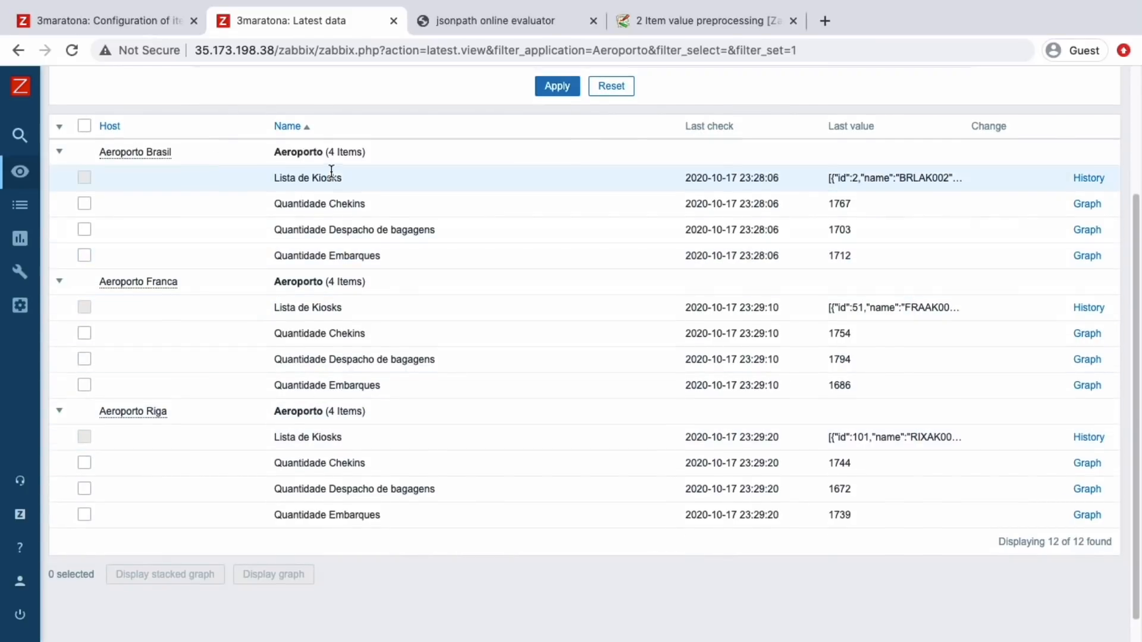
# Step: Rename the check-in count item of Template 3MTZ - API to Quantidade Checkins and save it
pyautogui.scroll(5, 144, 242)
pyautogui.moveTo(24, 268)
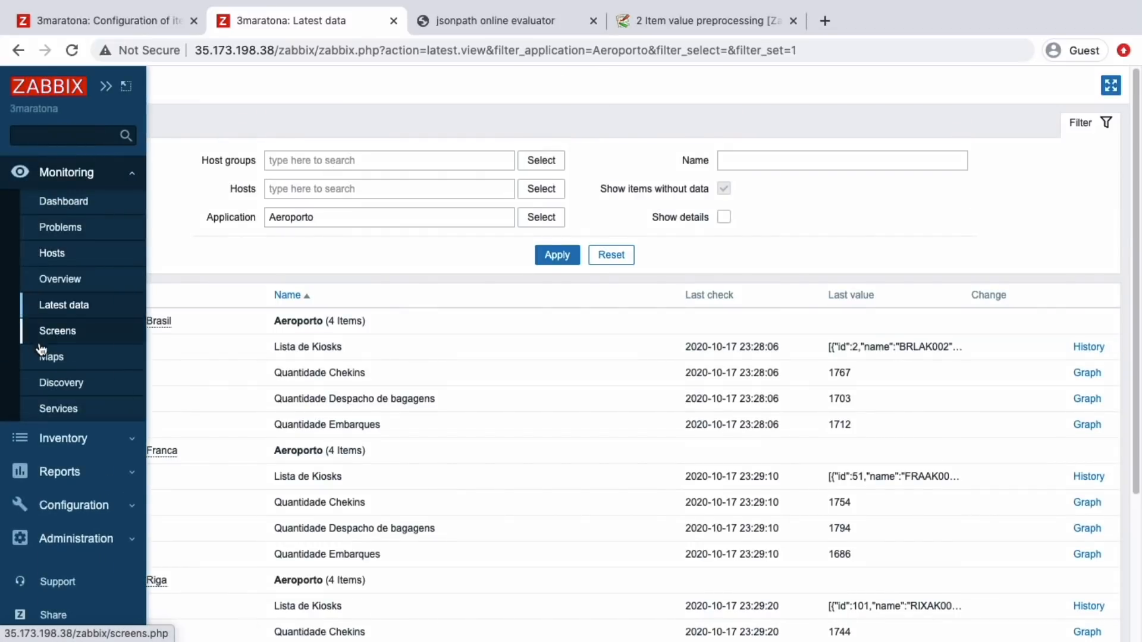
pyautogui.click(74, 505)
pyautogui.click(47, 328)
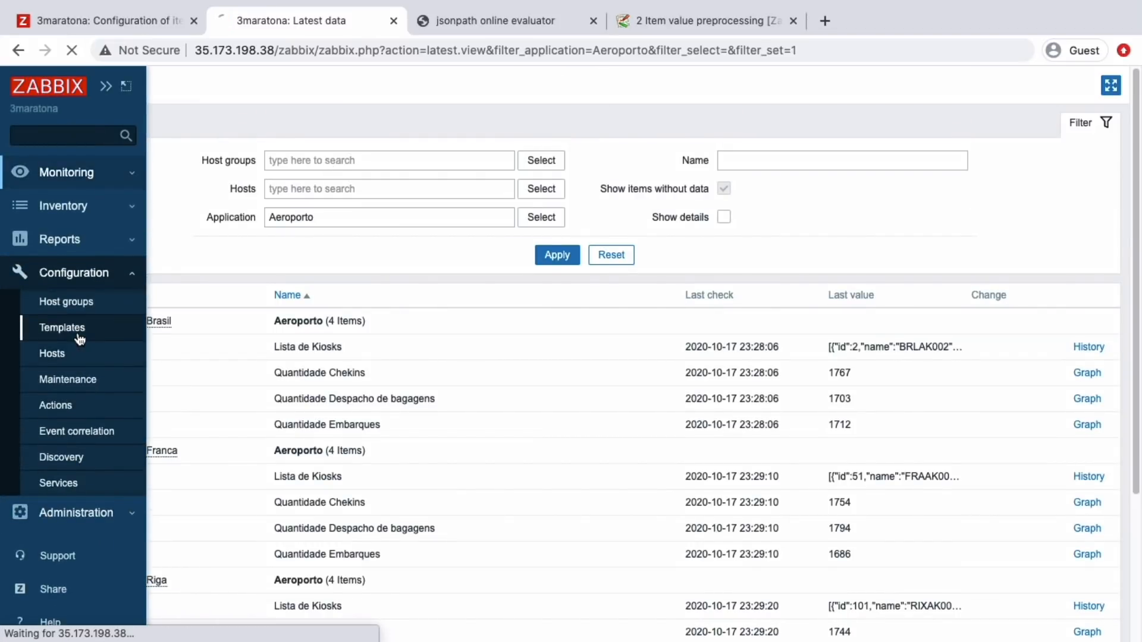
pyautogui.click(596, 321)
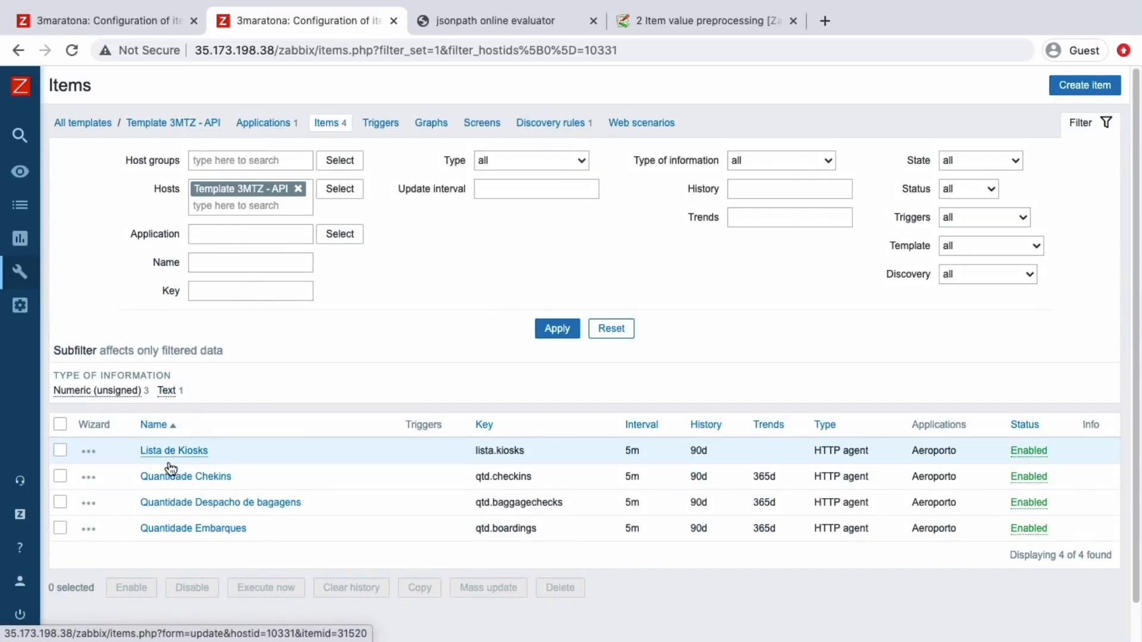
pyautogui.click(163, 474)
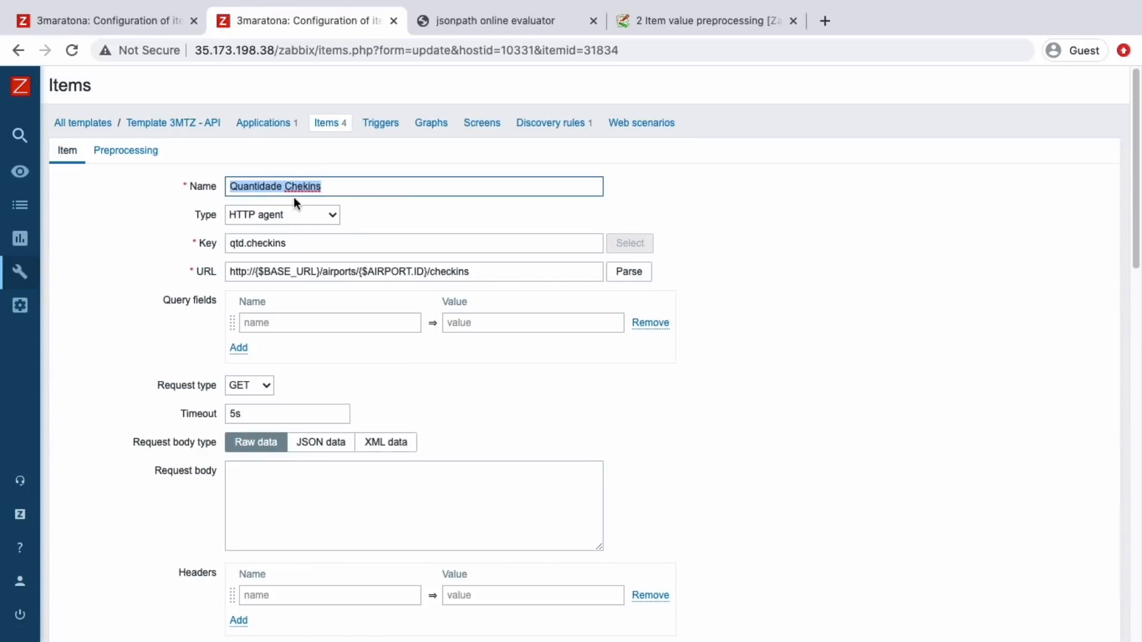
pyautogui.doubleClick(294, 186)
pyautogui.write('Checkins')
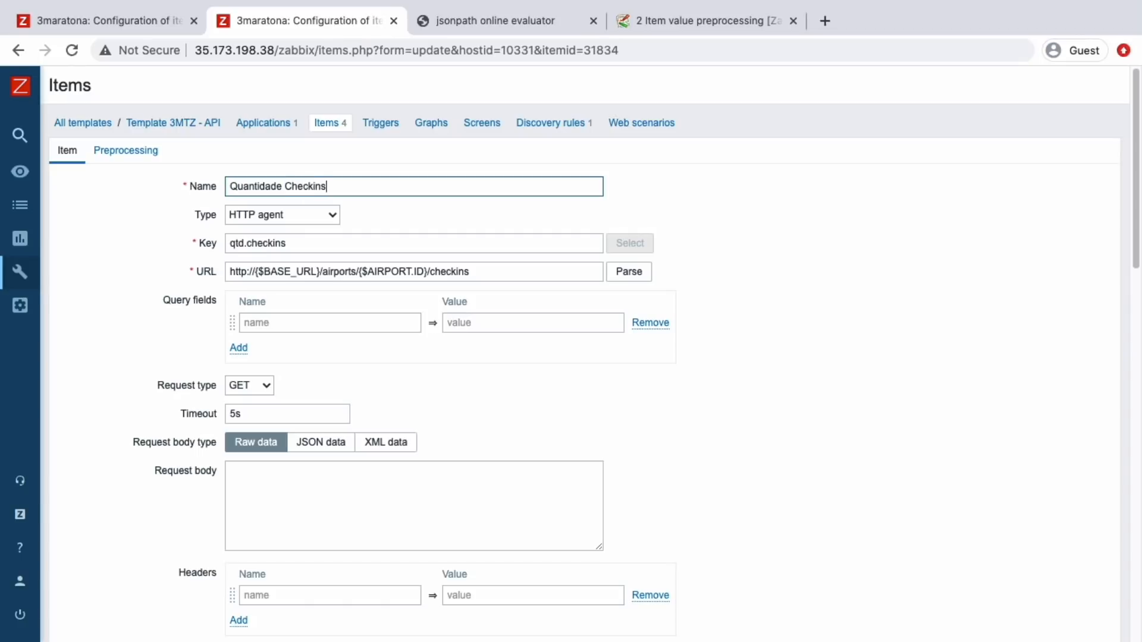
pyautogui.scroll(-3, 294, 186)
pyautogui.scroll(-10, 279, 446)
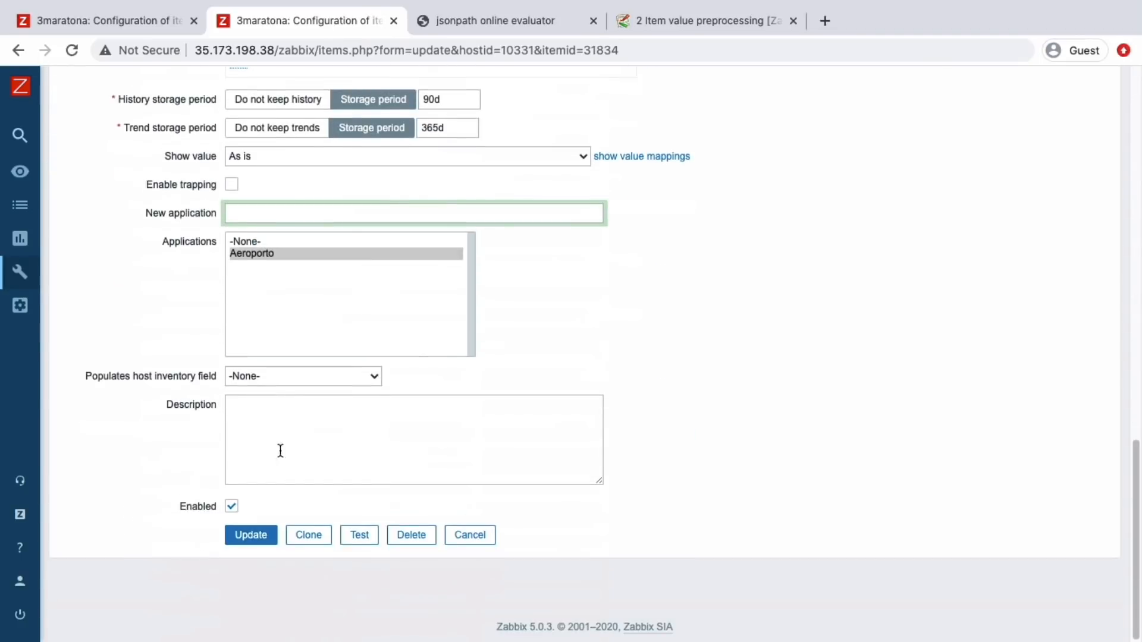
pyautogui.click(250, 536)
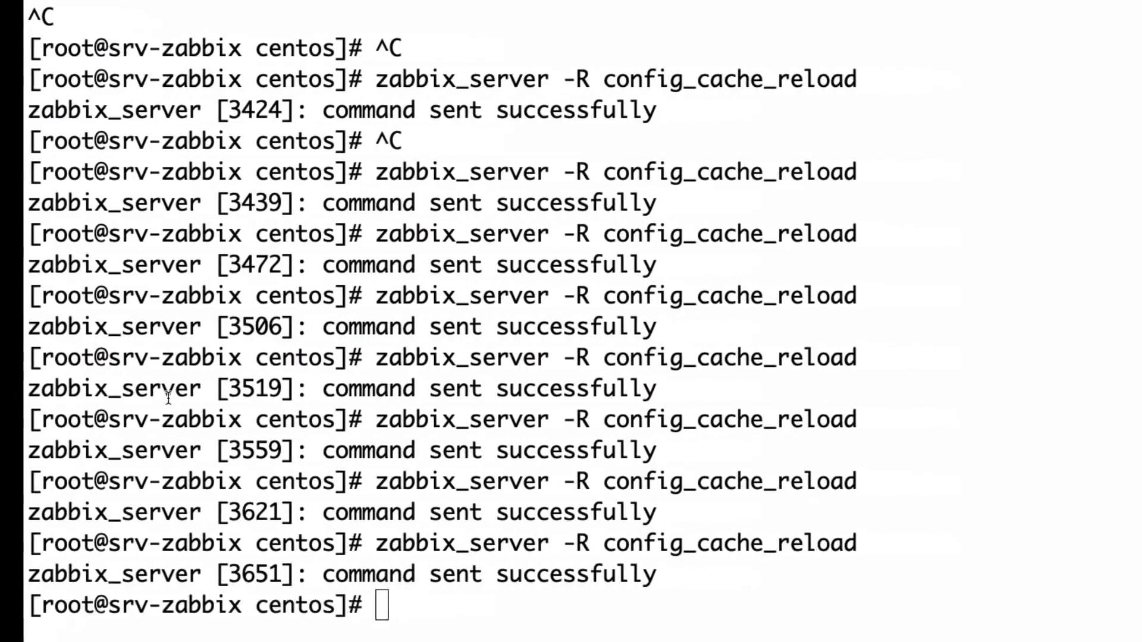
# Step: Rerun zabbix_server -R config_cache_reload in the terminal and switch to Postman to view the API requests
pyautogui.press('Up')
pyautogui.press('Return')
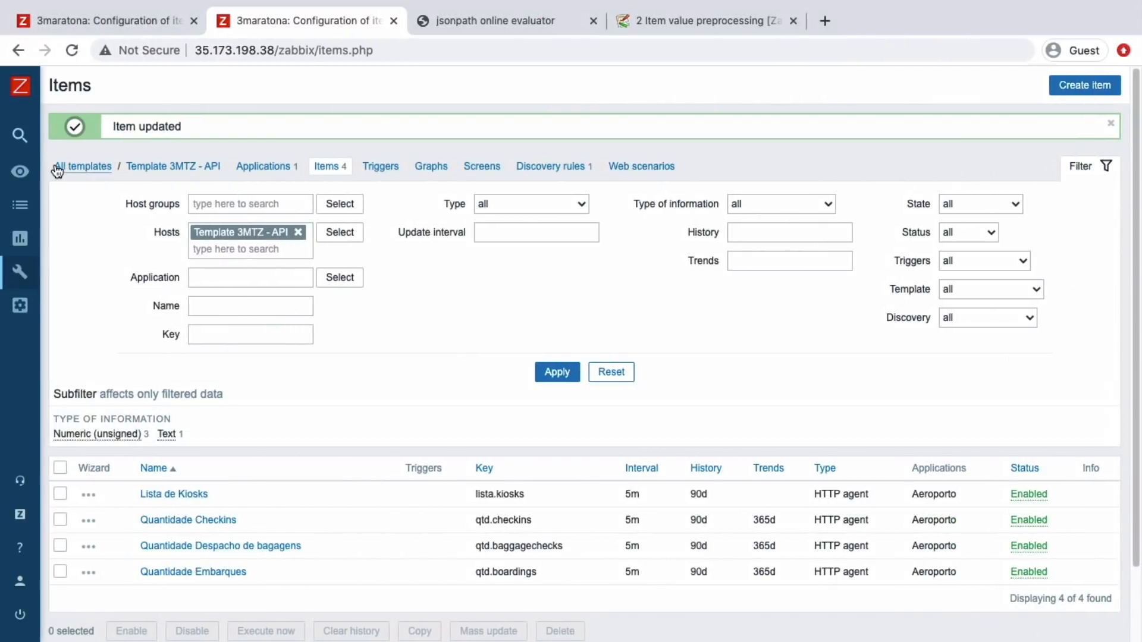
pyautogui.moveTo(30, 173)
pyautogui.hotkey('ctrl', 'Right')
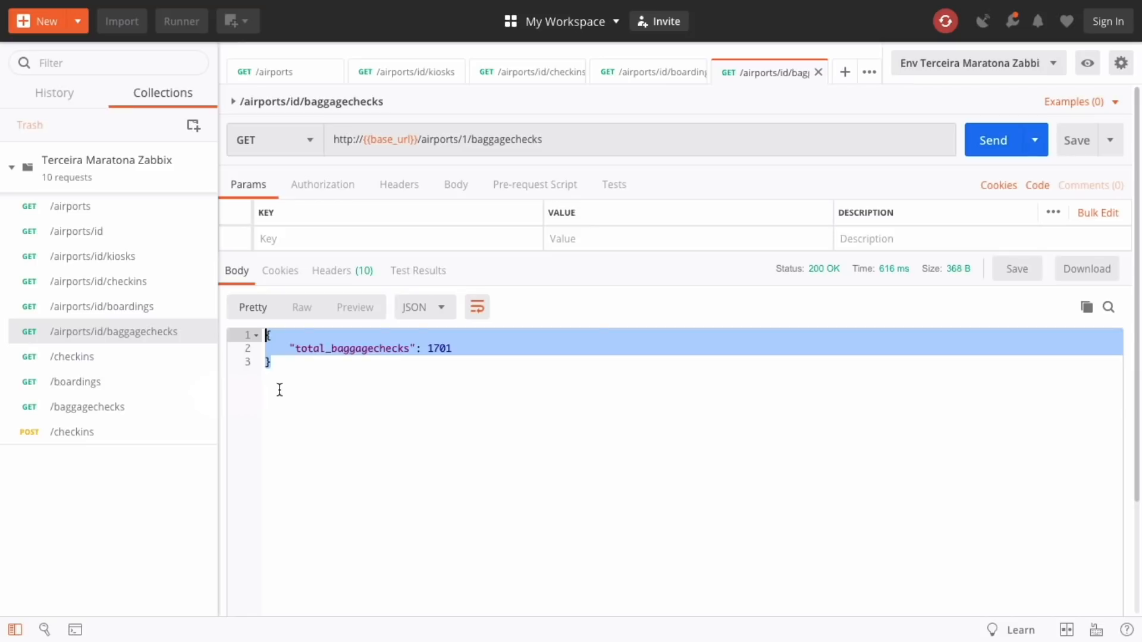
# Step: Return to Zabbix and start a new template named Template 3MTZ - Webcheck in the group 3MTZ/Templates
pyautogui.press('super+Tab')
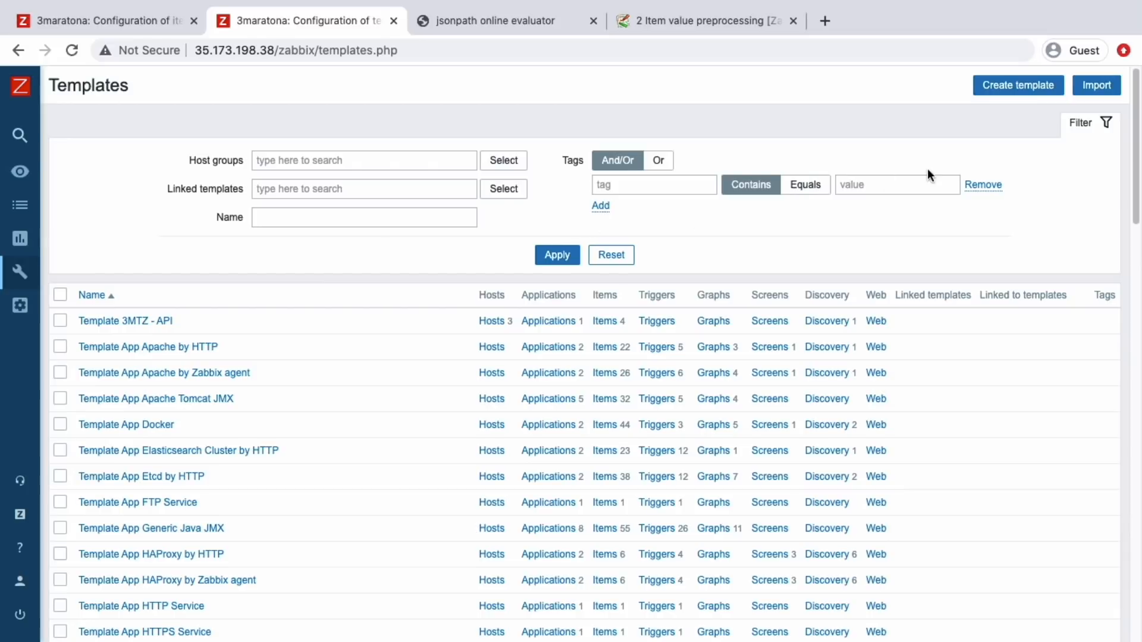
pyautogui.click(990, 90)
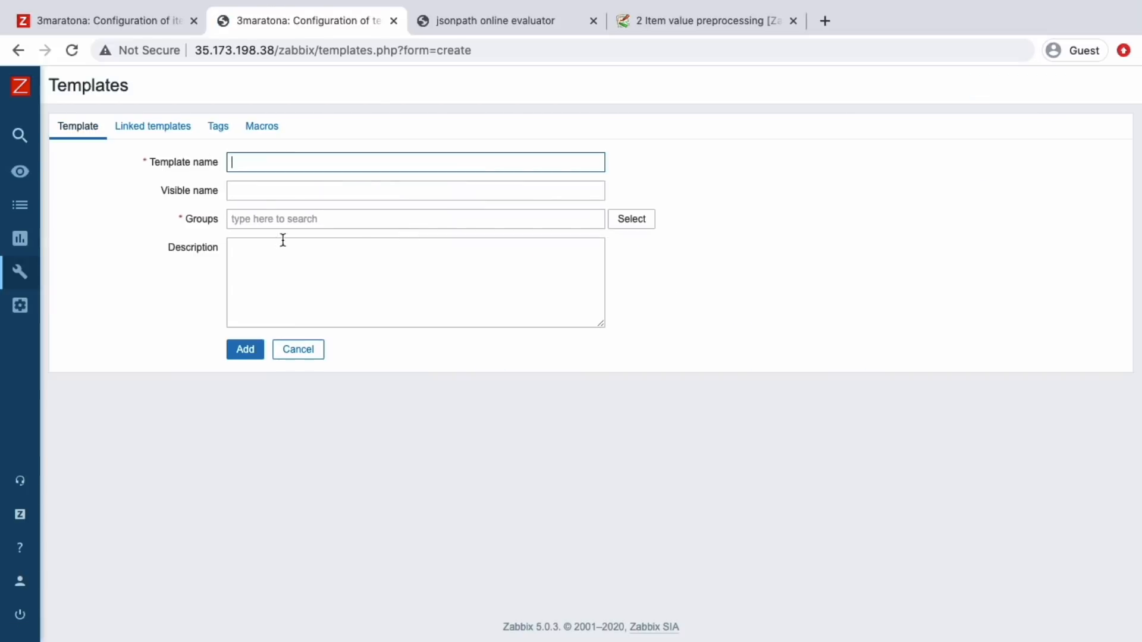
pyautogui.write('Template 3MTZ - Webcheck')
pyautogui.click(253, 219)
pyautogui.write('3')
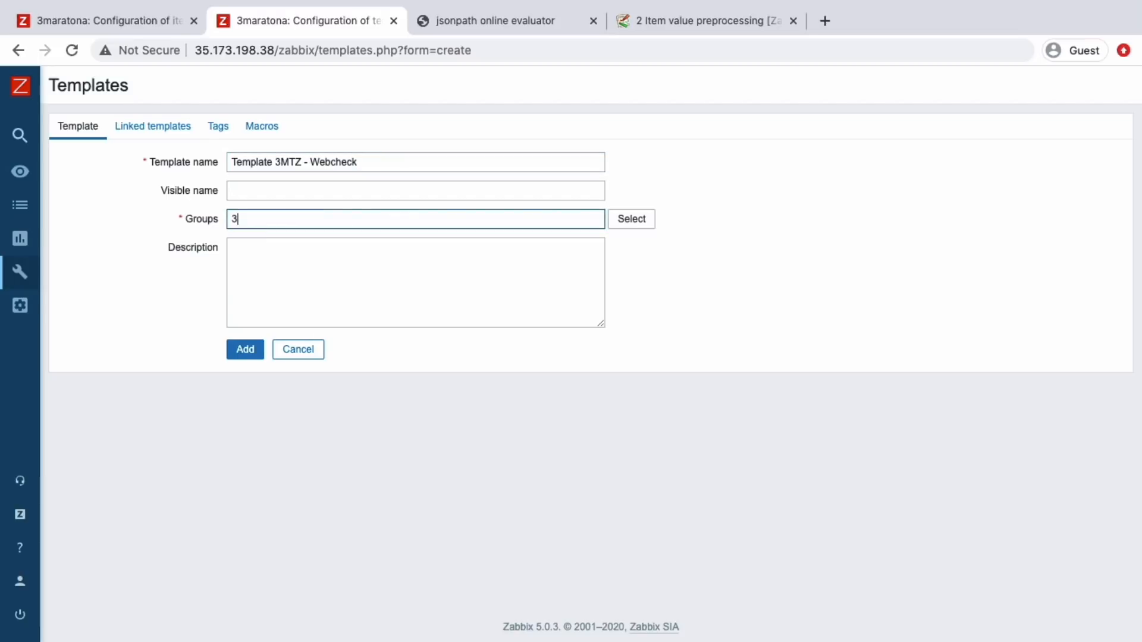
pyautogui.write('MTZ')
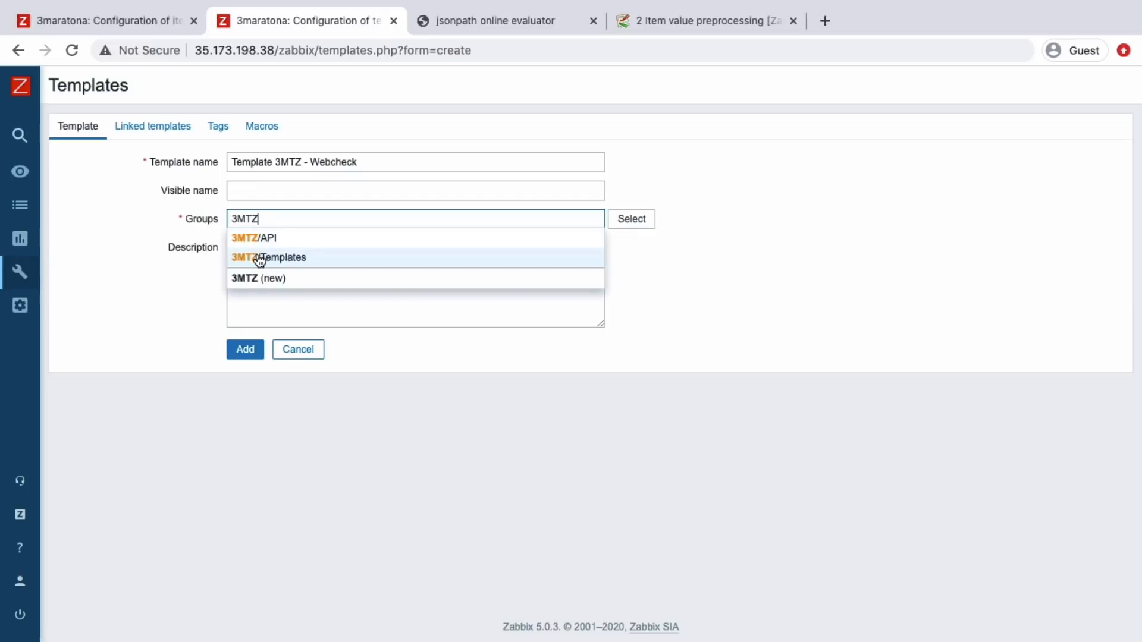
pyautogui.click(260, 257)
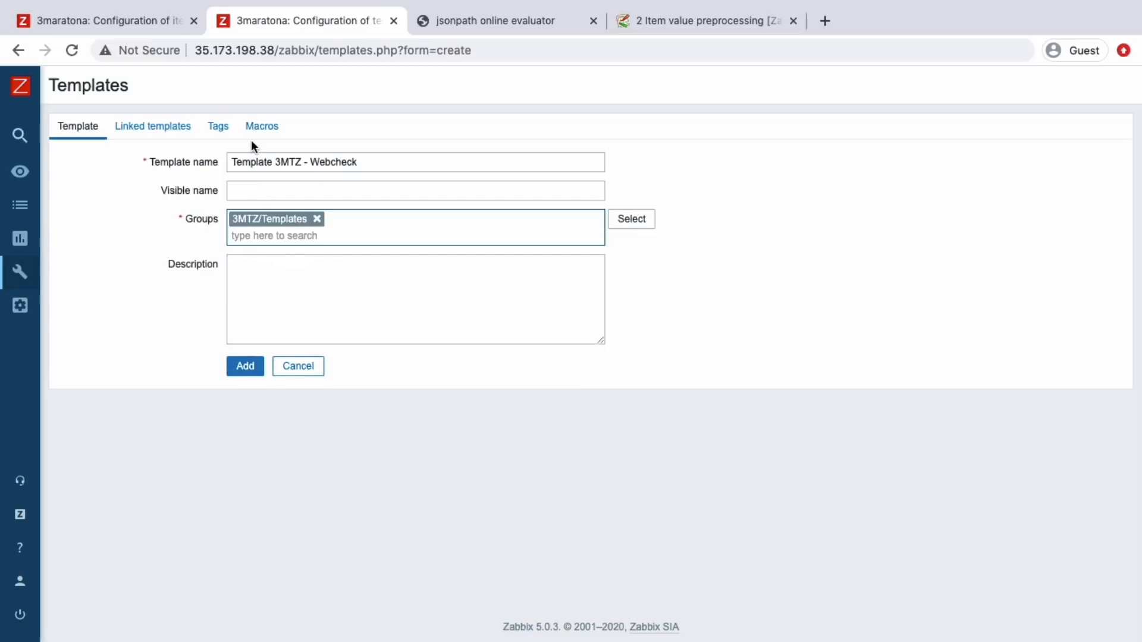
pyautogui.click(260, 125)
pyautogui.click(269, 203)
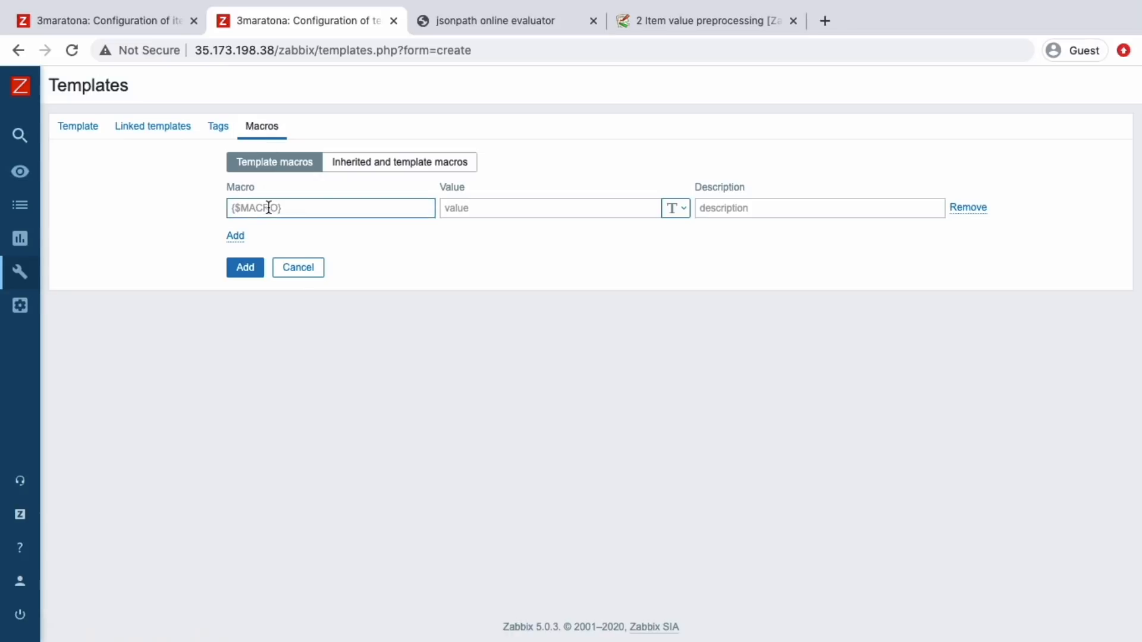
pyautogui.write('{$AIRPORT.ID')
pyautogui.hotkey('ctrl', 'a')
pyautogui.press('BackSpace')
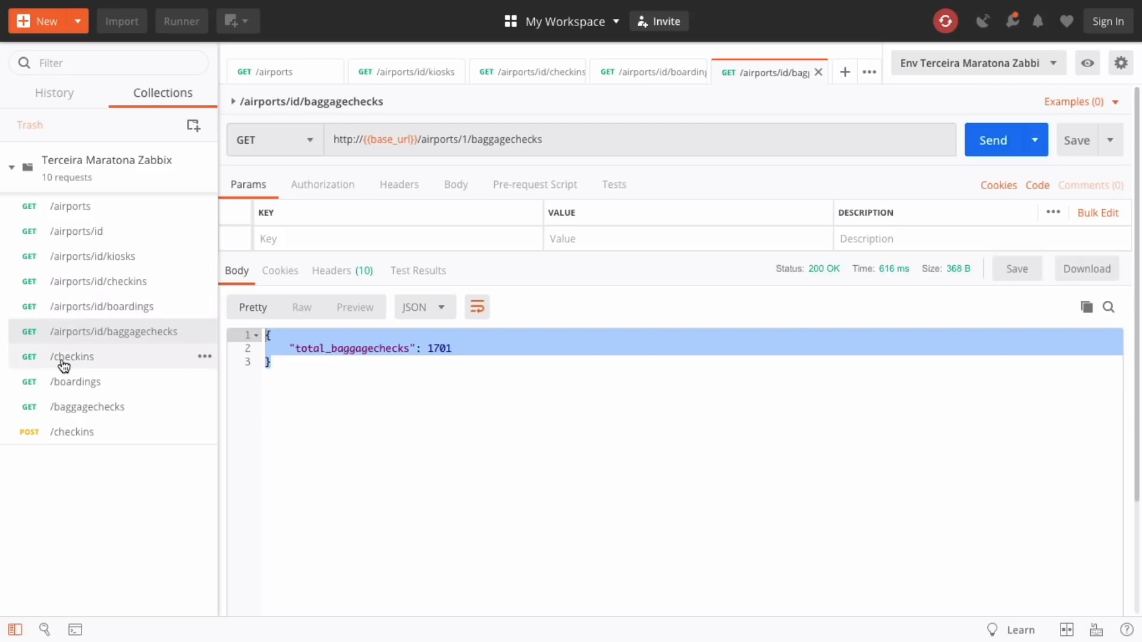
pyautogui.click(64, 407)
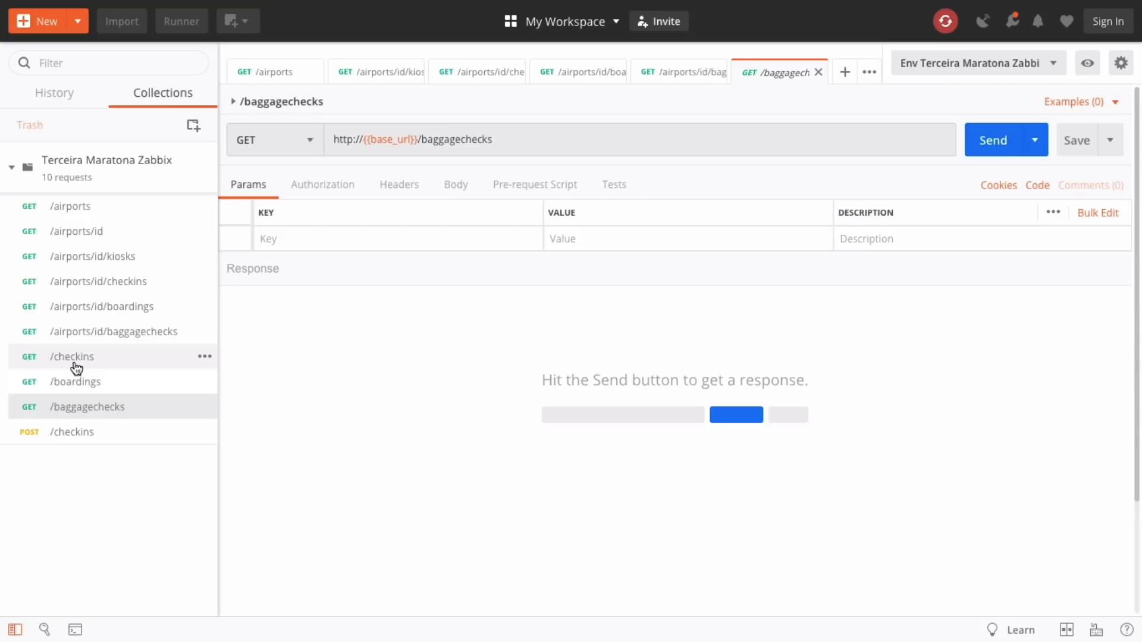
pyautogui.hotkey('ctrl', 'Left')
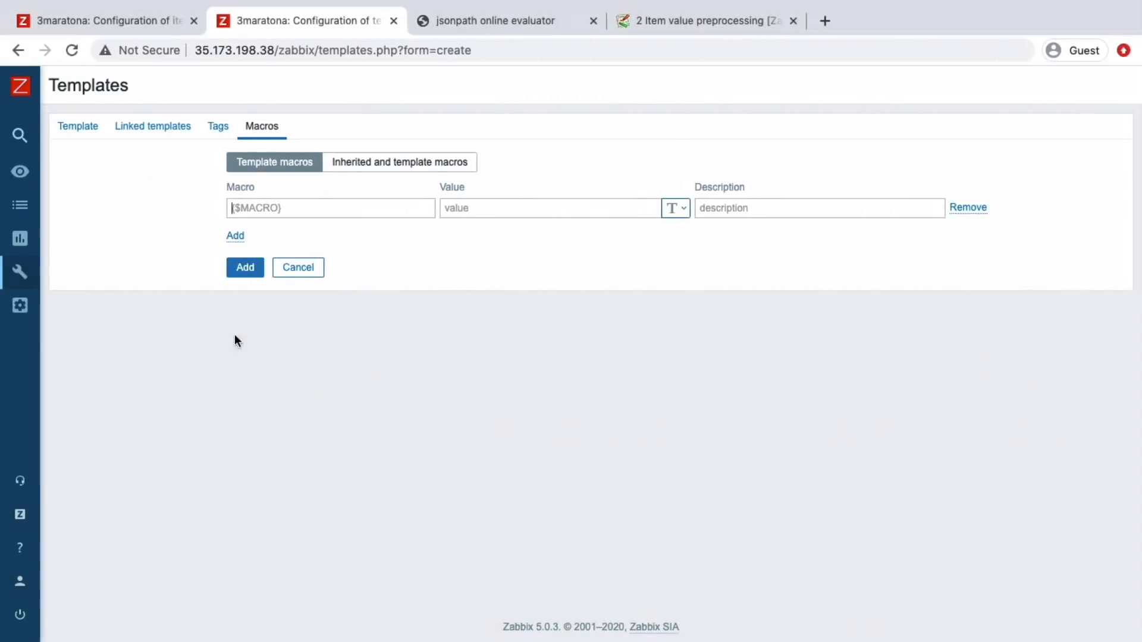
# Step: Save the new template and start creating a web scenario in Template 3MTZ - Webcheck
pyautogui.click(74, 130)
pyautogui.click(239, 372)
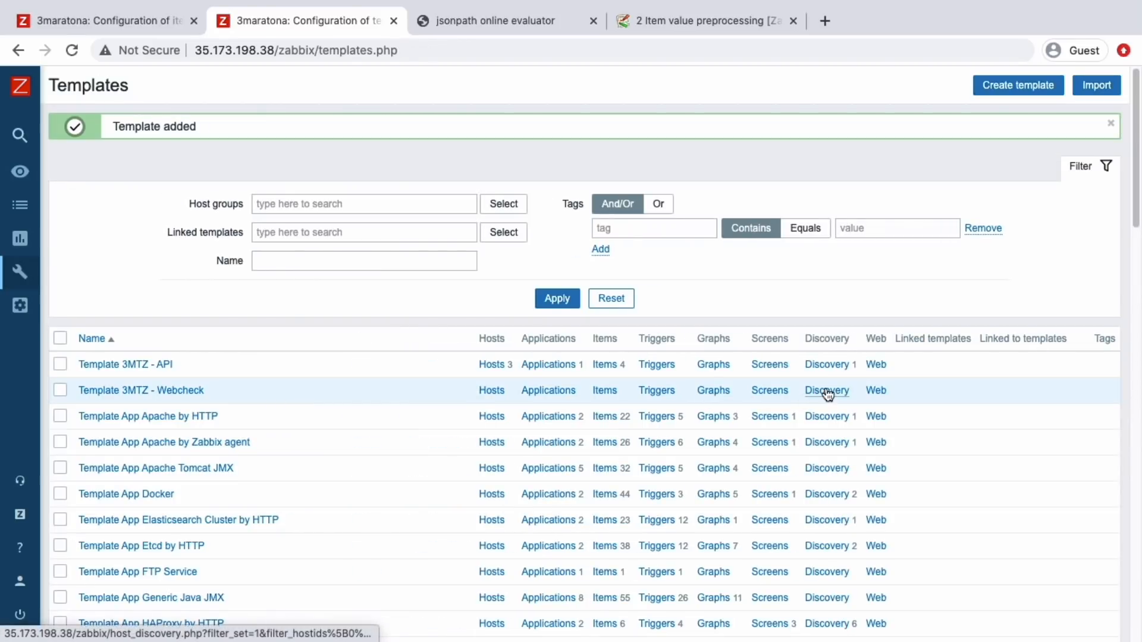
pyautogui.click(874, 391)
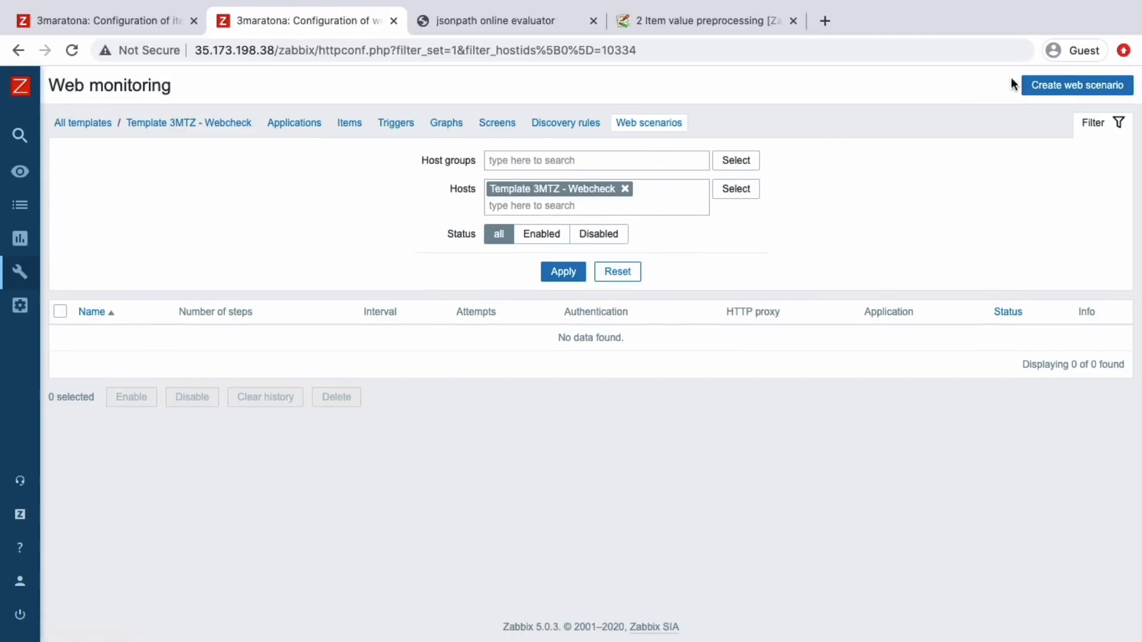
pyautogui.click(1053, 90)
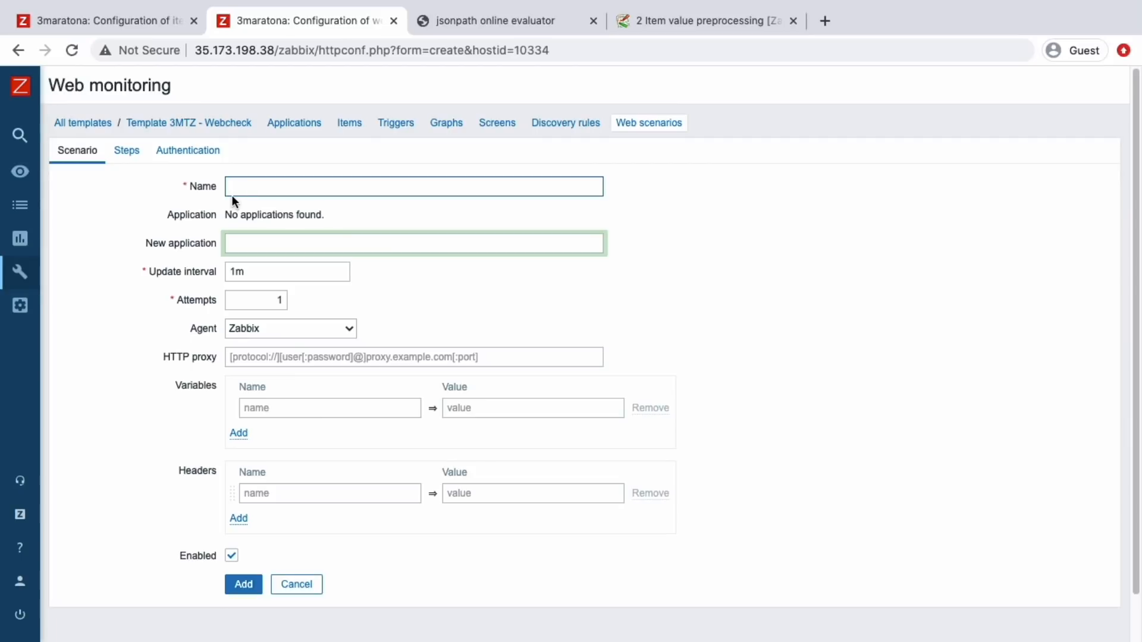
# Step: Name the web scenario Verifica disponibilidade and assign it the new application Webcheck
pyautogui.write('Check')
pyautogui.hotkey('ctrl', 'a')
pyautogui.write('Verifica disponibilidade')
pyautogui.click(239, 241)
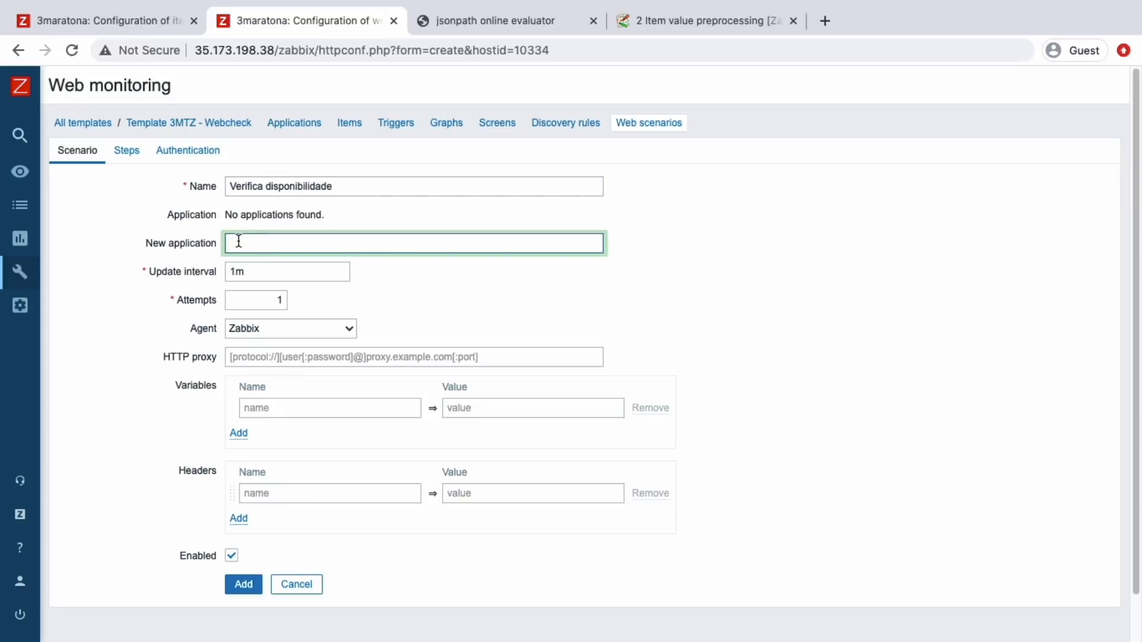
pyautogui.write('Webcheck')
# Step: Set the web scenario's update interval to 2m and its number of attempts to 3
pyautogui.click(248, 274)
pyautogui.doubleClick(247, 275)
pyautogui.write('2m')
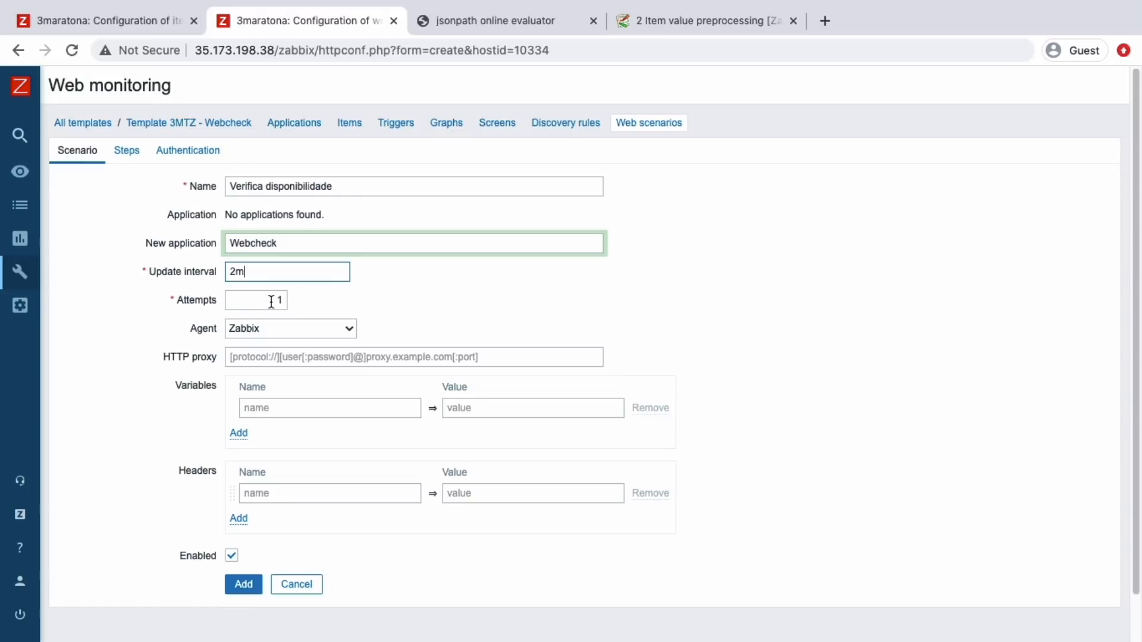
pyautogui.press('Tab')
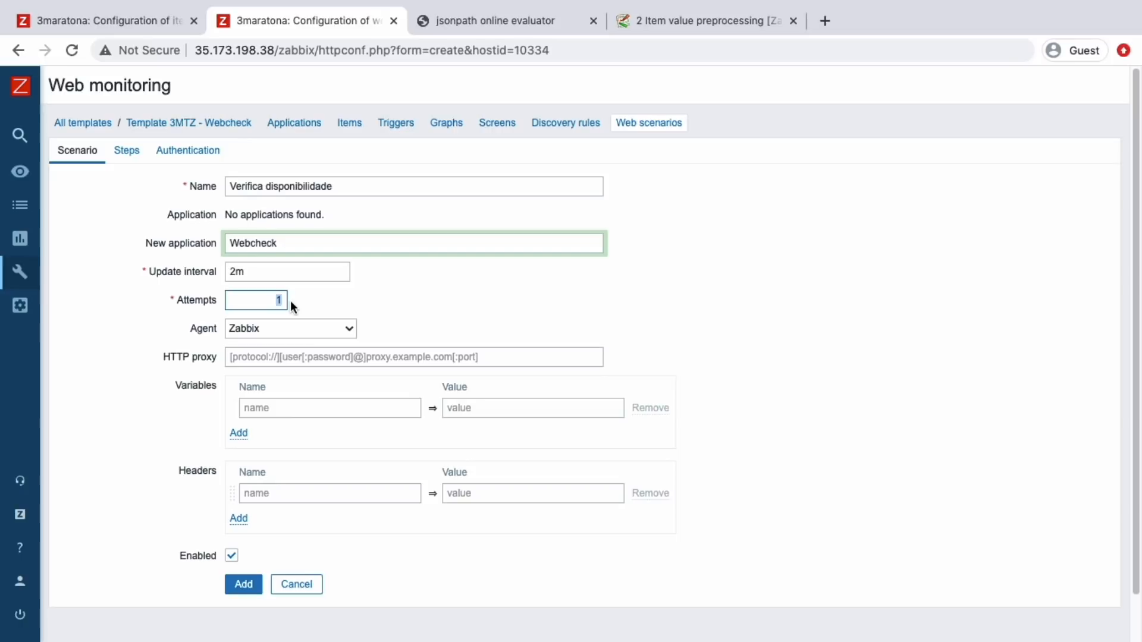
pyautogui.write('3')
pyautogui.press('Tab')
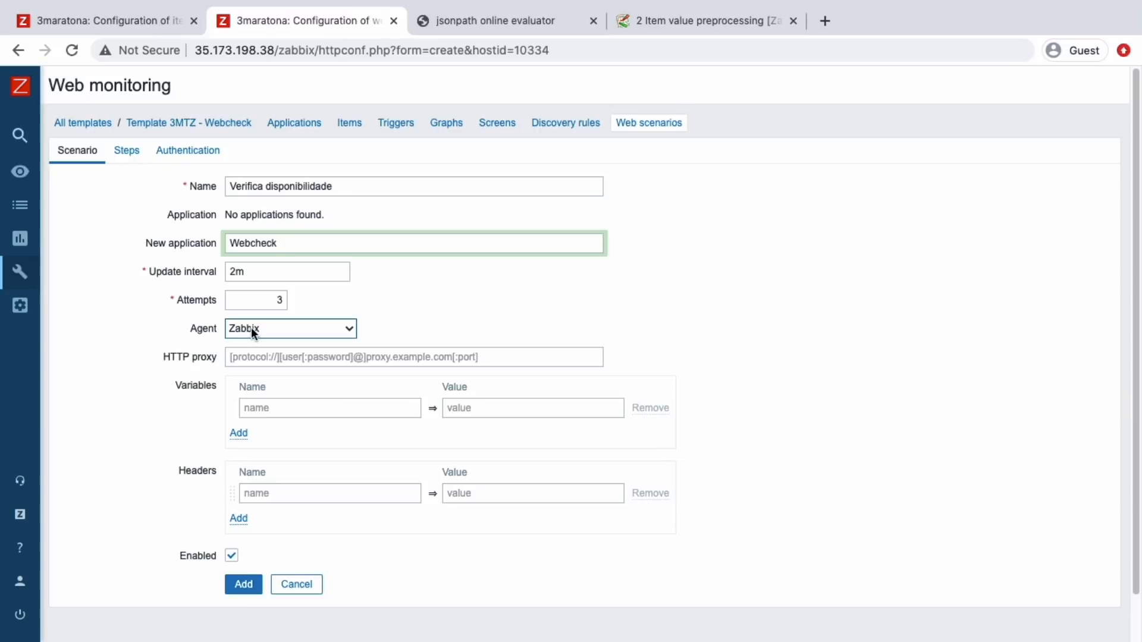
# Step: Start a step in the web scenario named Tempo de resposta with the URL {HOST.NAME}
pyautogui.click(250, 330)
pyautogui.scroll(-2, 236, 450)
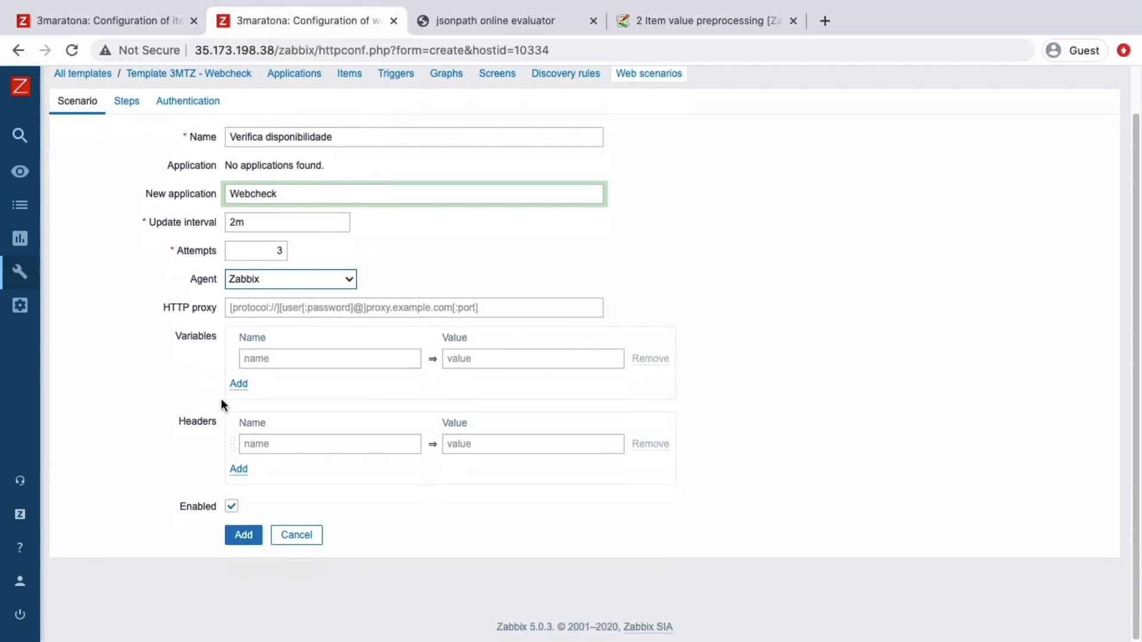
pyautogui.scroll(2, 130, 364)
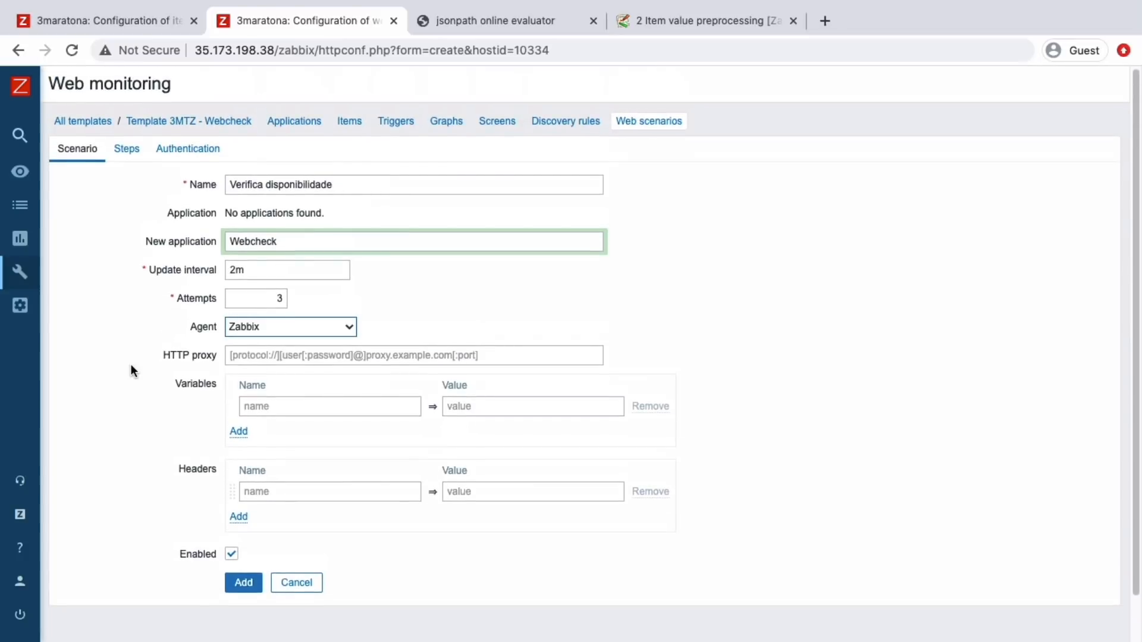
pyautogui.click(126, 149)
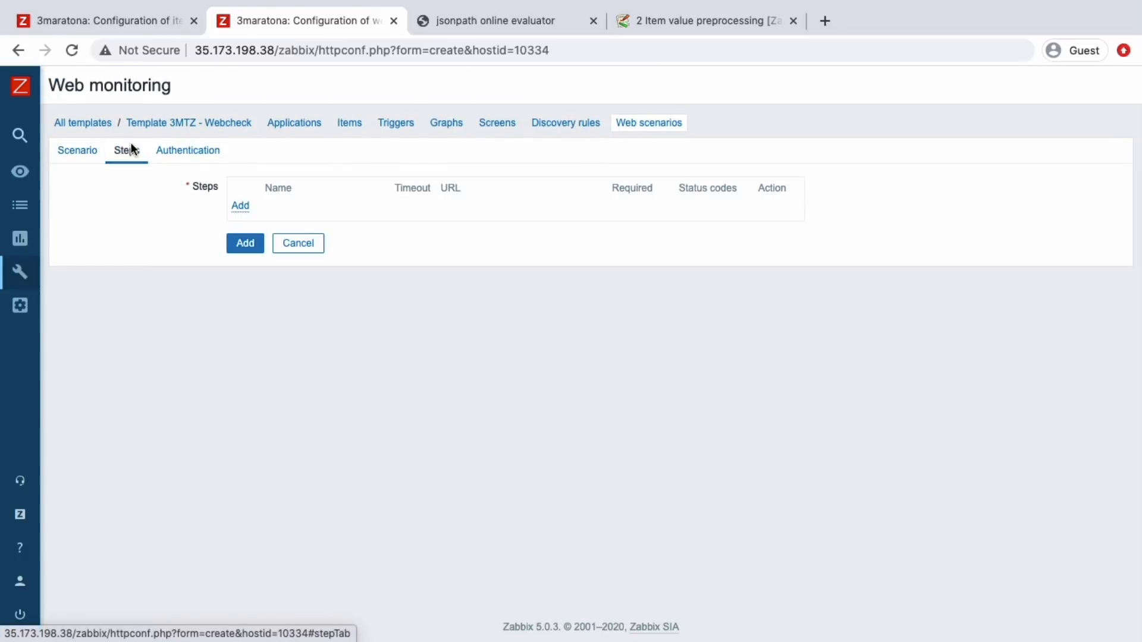
pyautogui.click(240, 207)
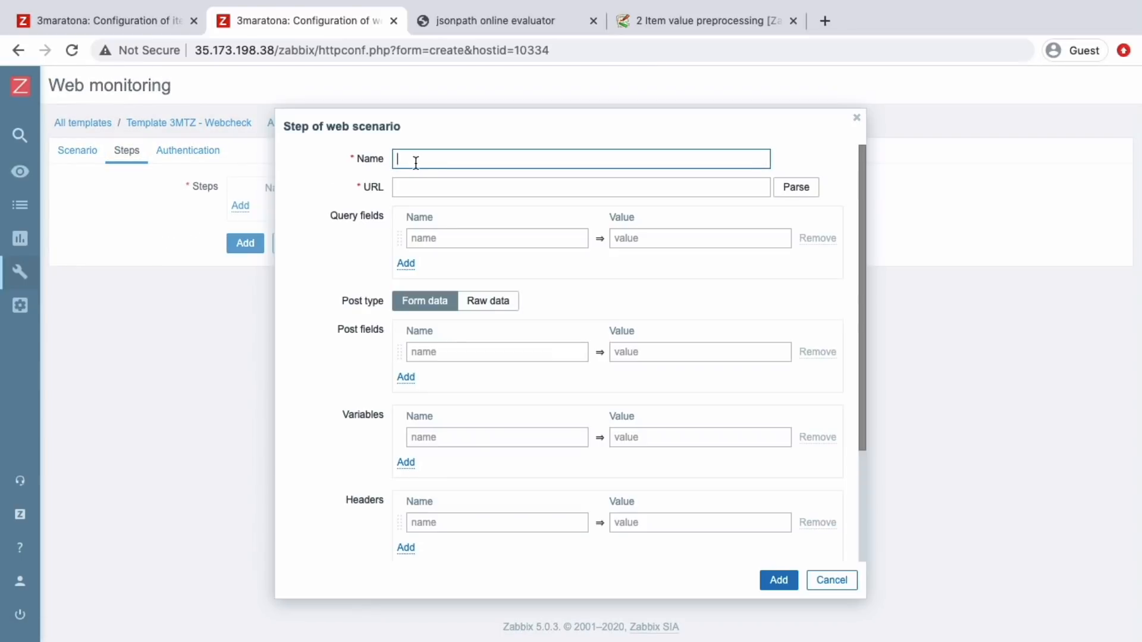
pyautogui.write('Check respon')
pyautogui.hotkey('ctrl', 'a')
pyautogui.write('Verifica tempo')
pyautogui.hotkey('ctrl', 'a')
pyautogui.write('Tempo de respostaa')
pyautogui.click(468, 187)
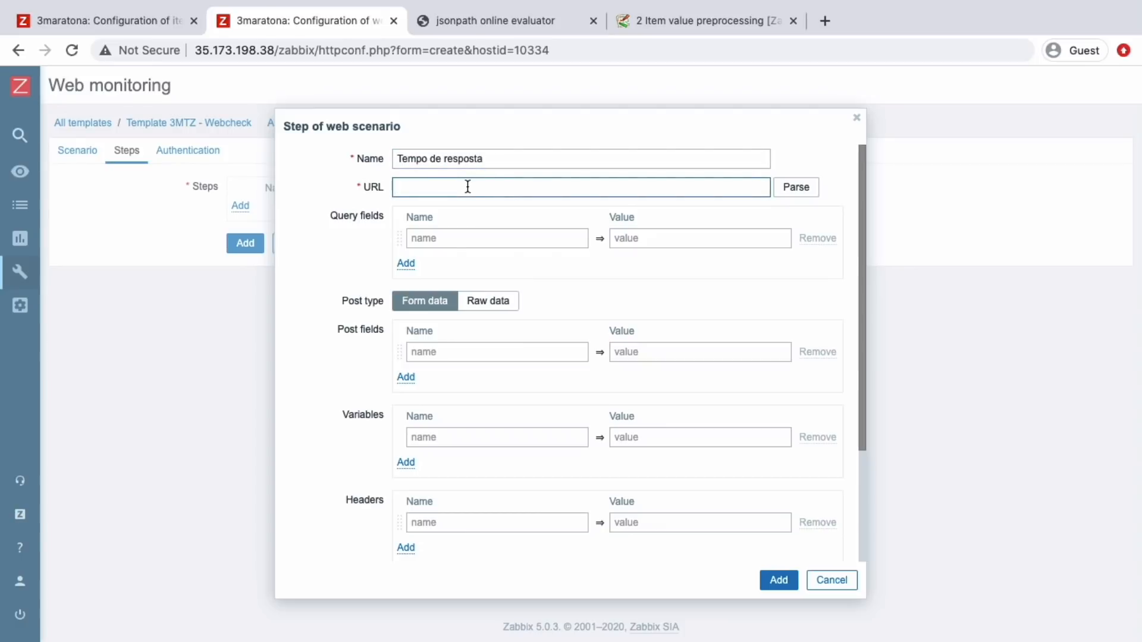
pyautogui.write('{HOST.NAME}')
# Step: Require status code 200 for the Tempo de resposta step, and save the step and the web scenario
pyautogui.scroll(-3, 394, 405)
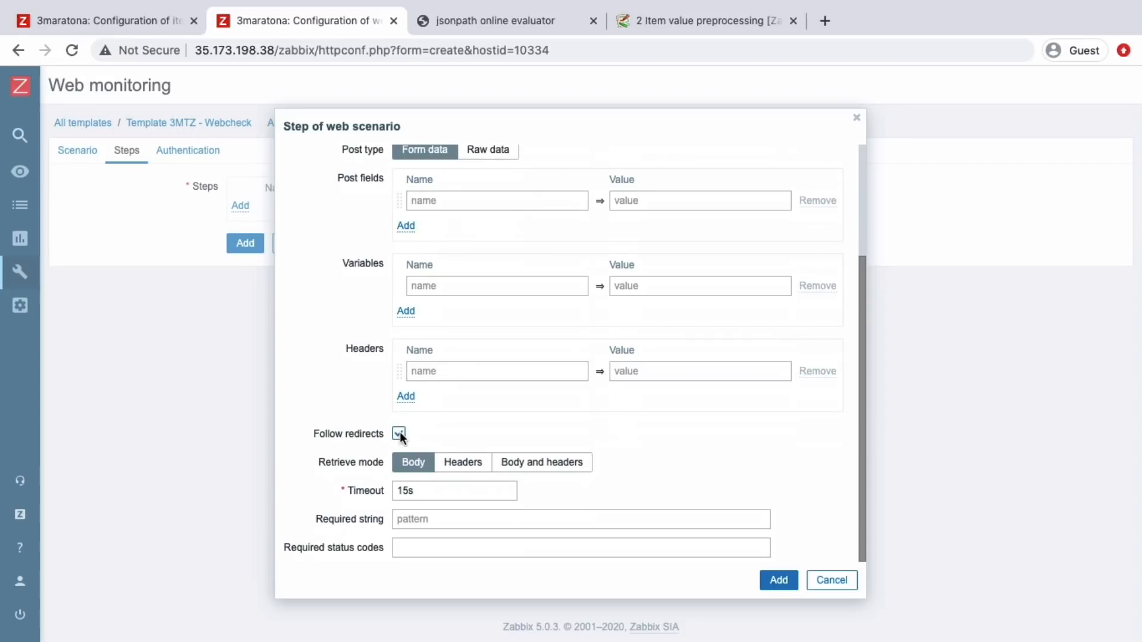
pyautogui.click(412, 517)
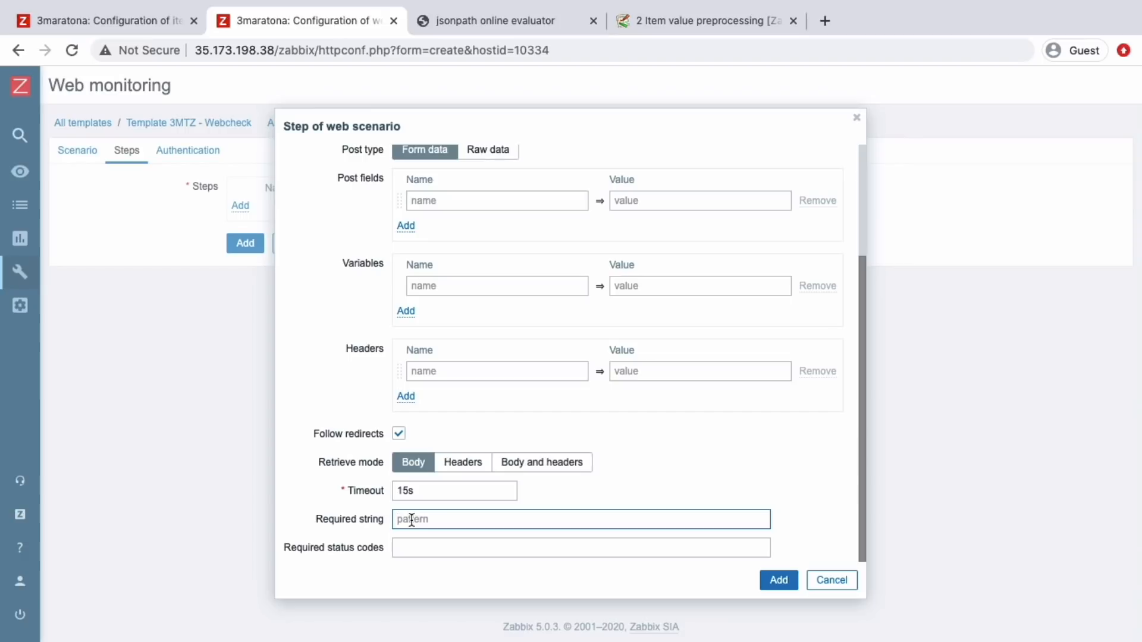
pyautogui.click(408, 548)
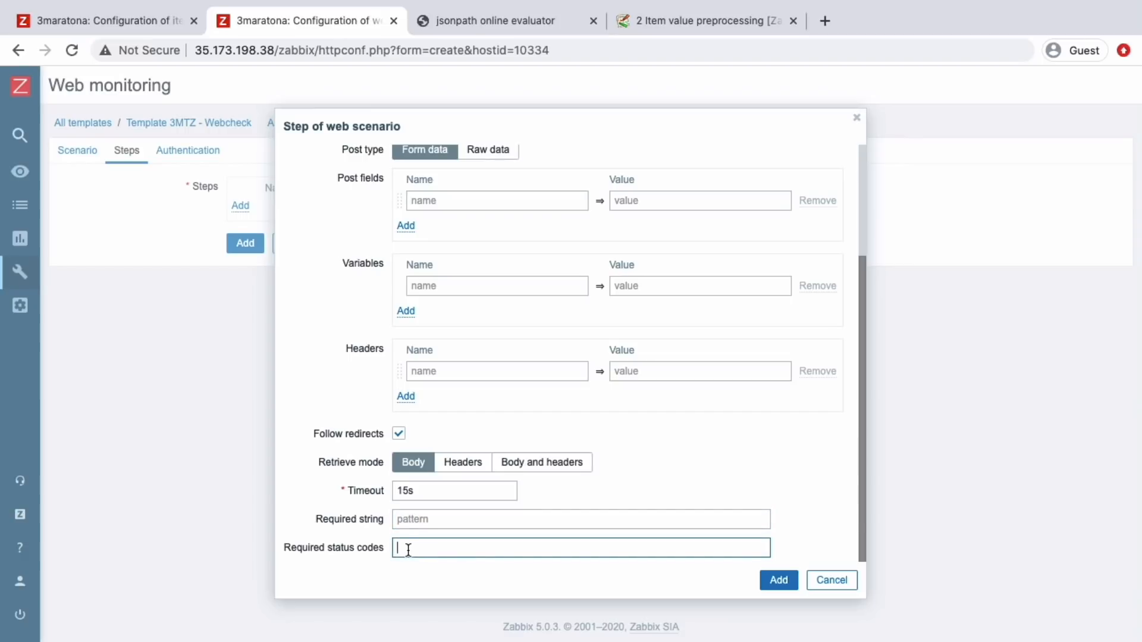
pyautogui.write('200')
pyautogui.click(778, 580)
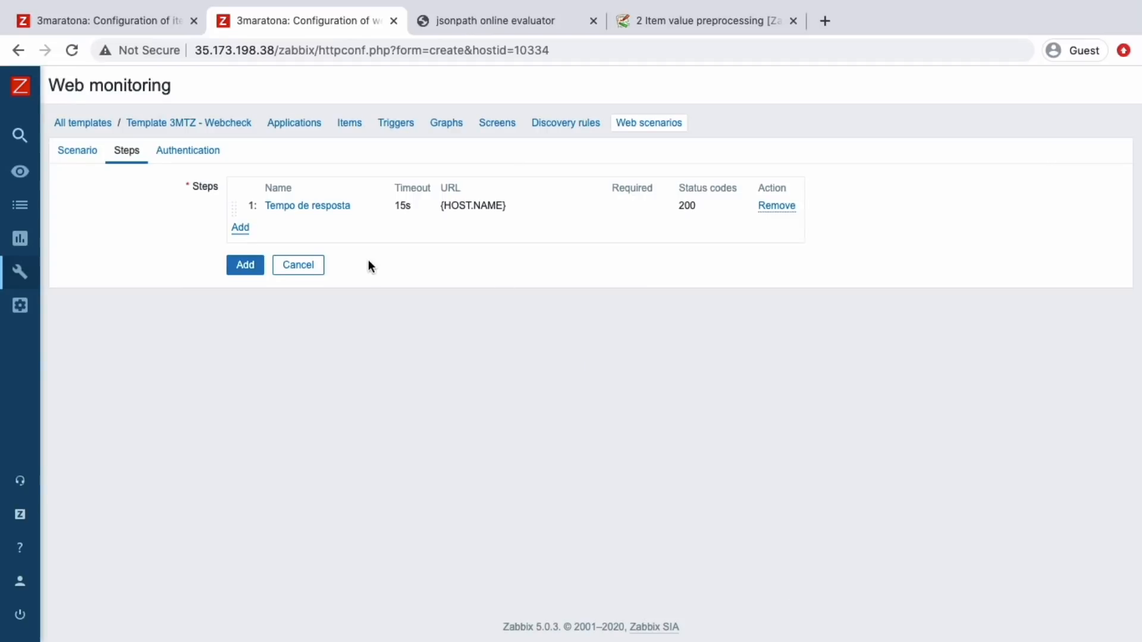
pyautogui.click(247, 269)
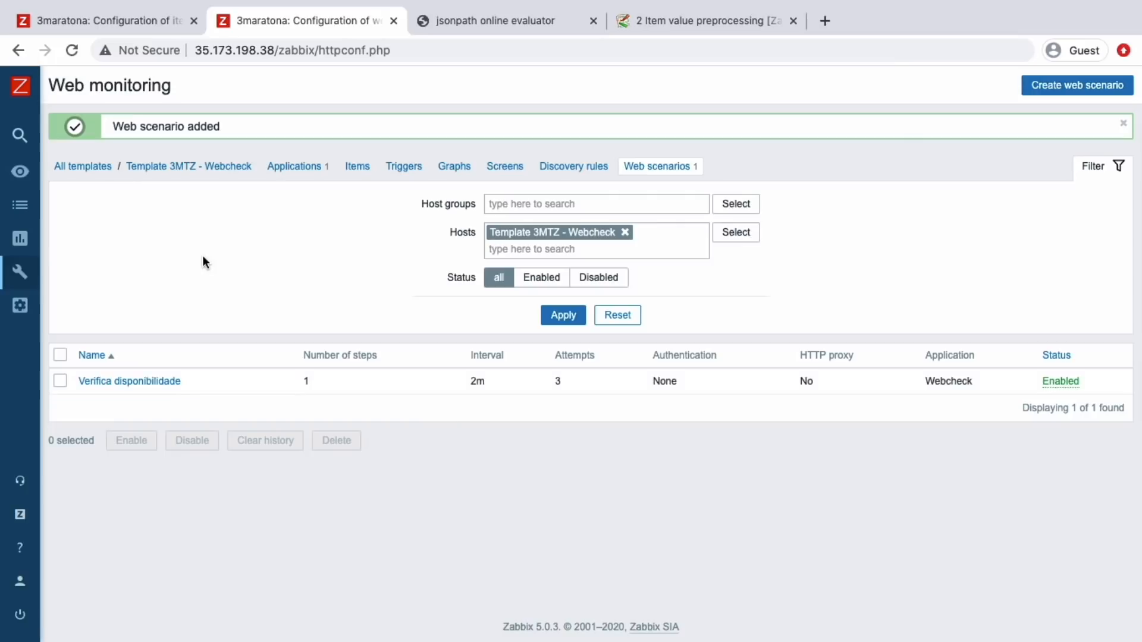
pyautogui.click(77, 356)
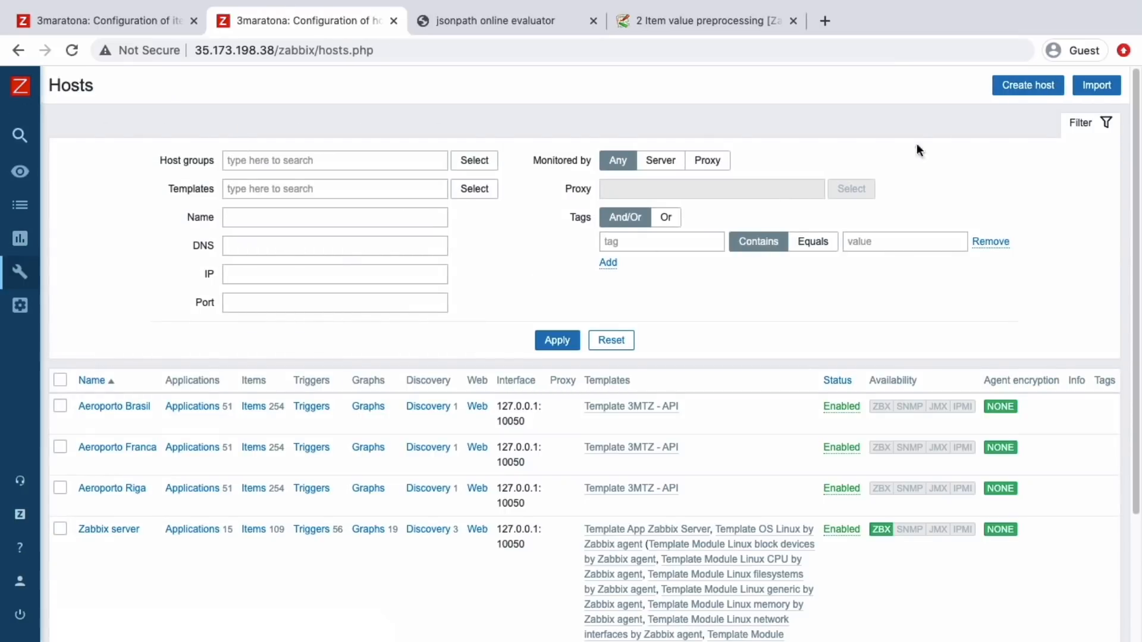
pyautogui.click(1028, 85)
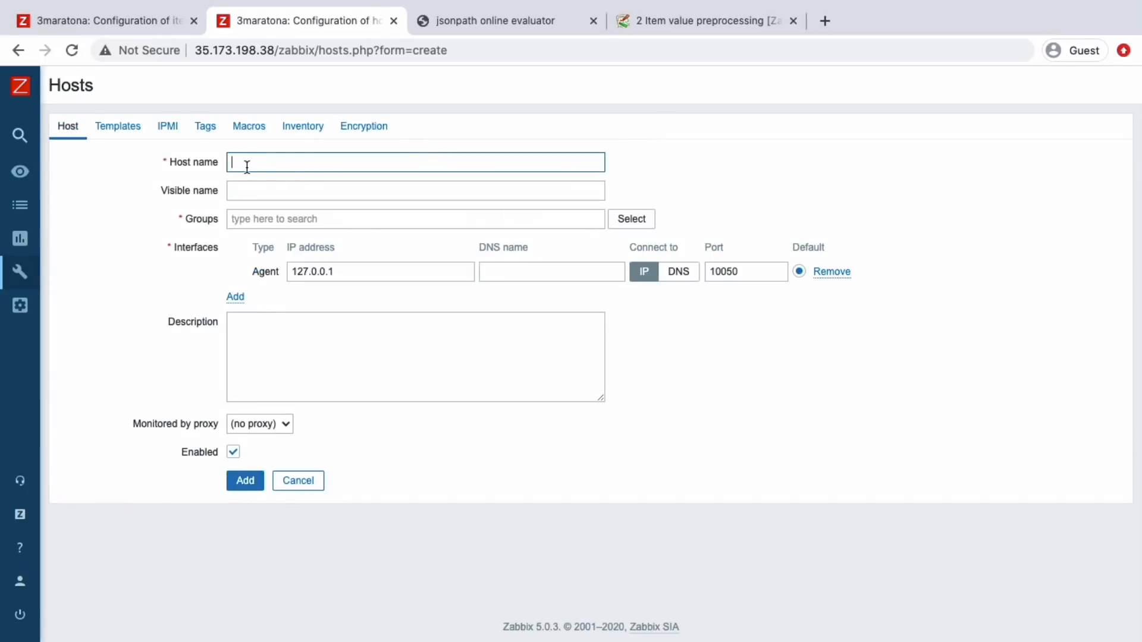
pyautogui.write('Endpoint Checkins')
pyautogui.press('Tab')
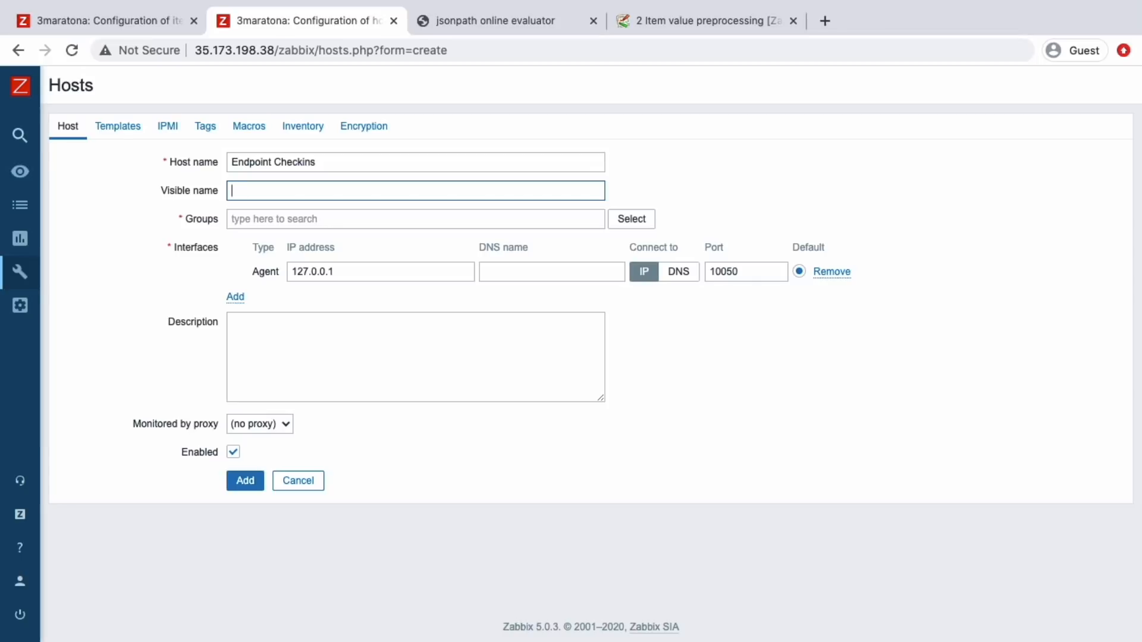
pyautogui.write('http://')
pyautogui.write('desafiozabbix.com')
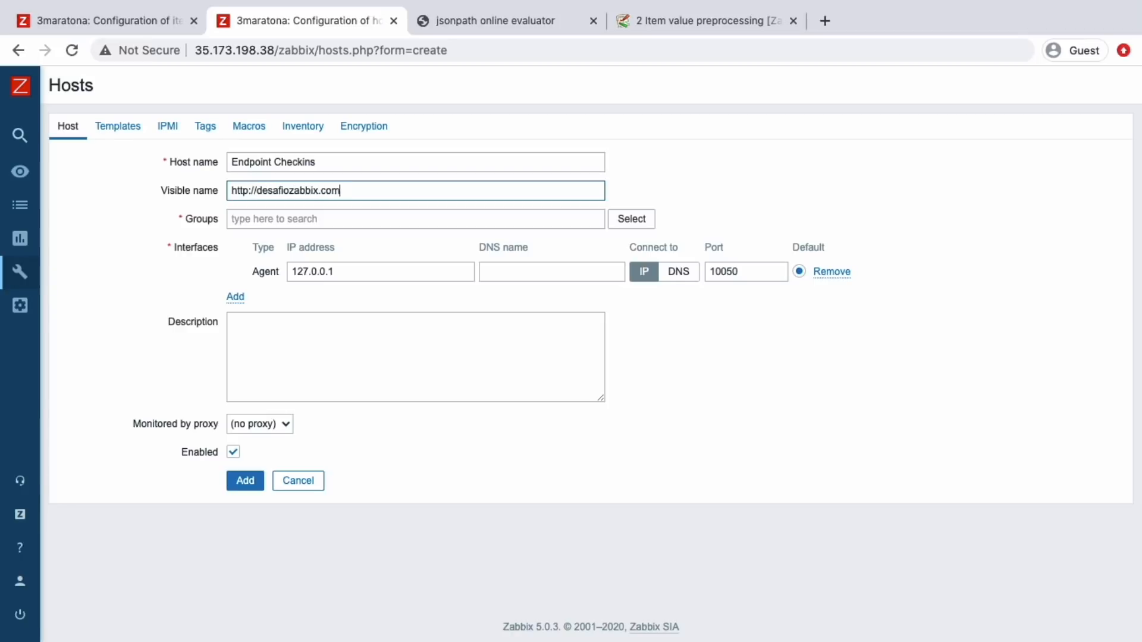
pyautogui.write('.br/api/checkins')
pyautogui.press('super+a')
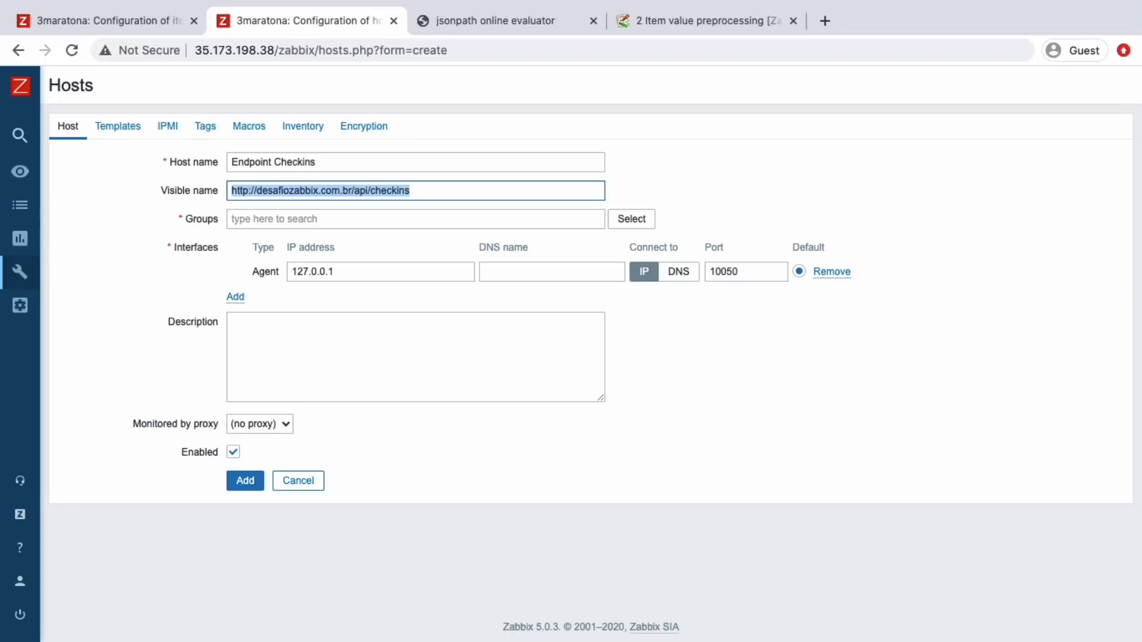
pyautogui.press('Tab')
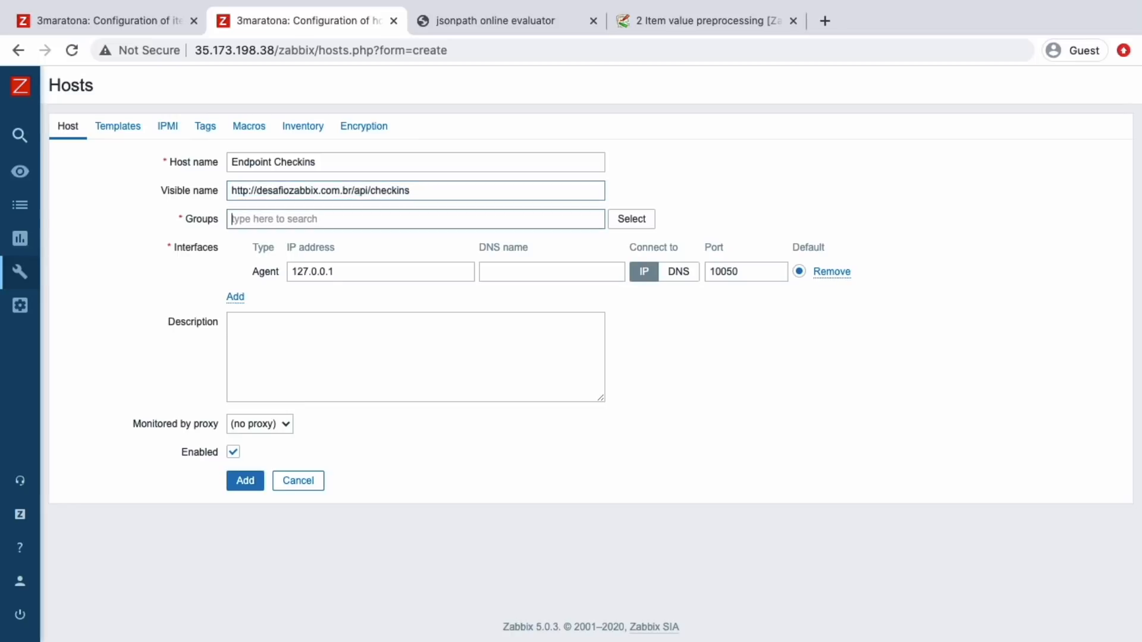
# Step: Assign the new host to the existing group 3MTZ/API
pyautogui.click(634, 218)
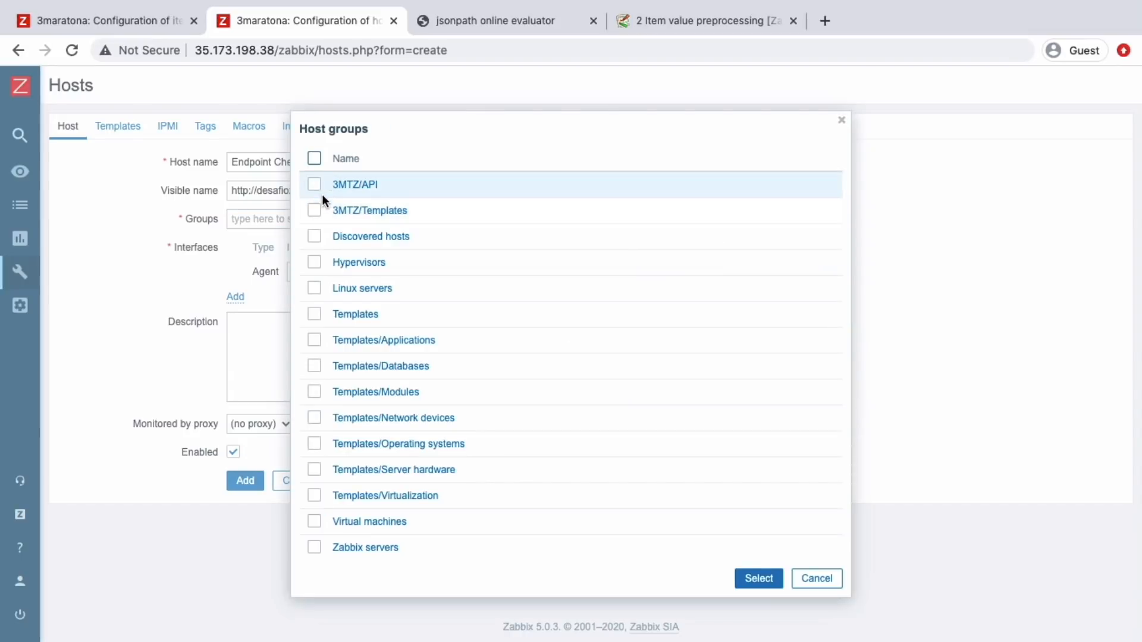
pyautogui.click(809, 579)
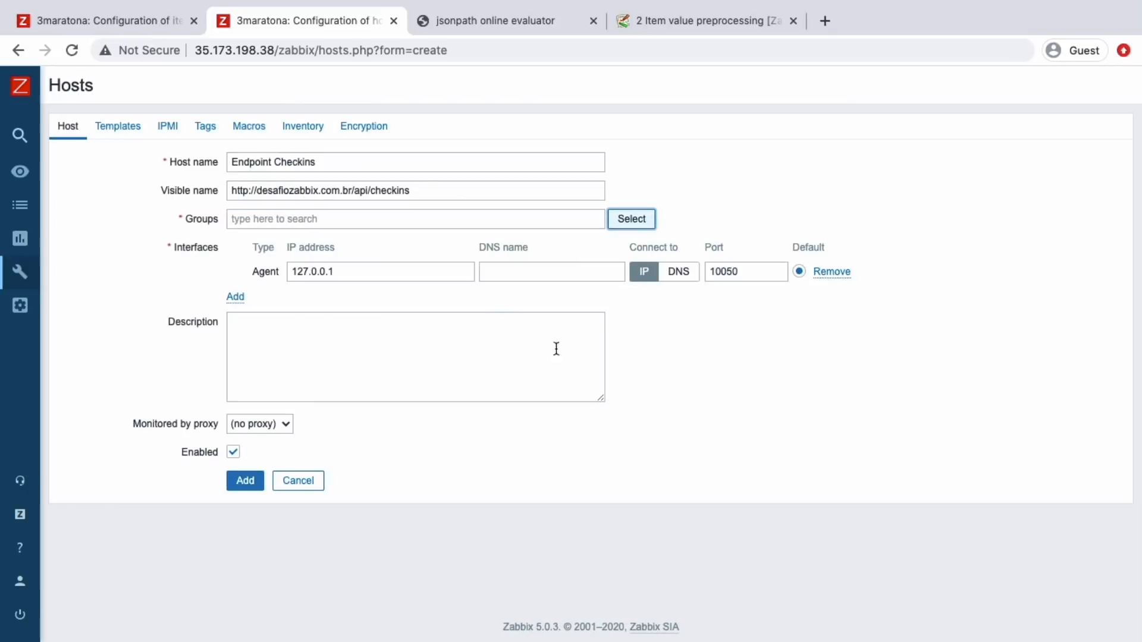
pyautogui.click(394, 222)
pyautogui.write('3MTZ/')
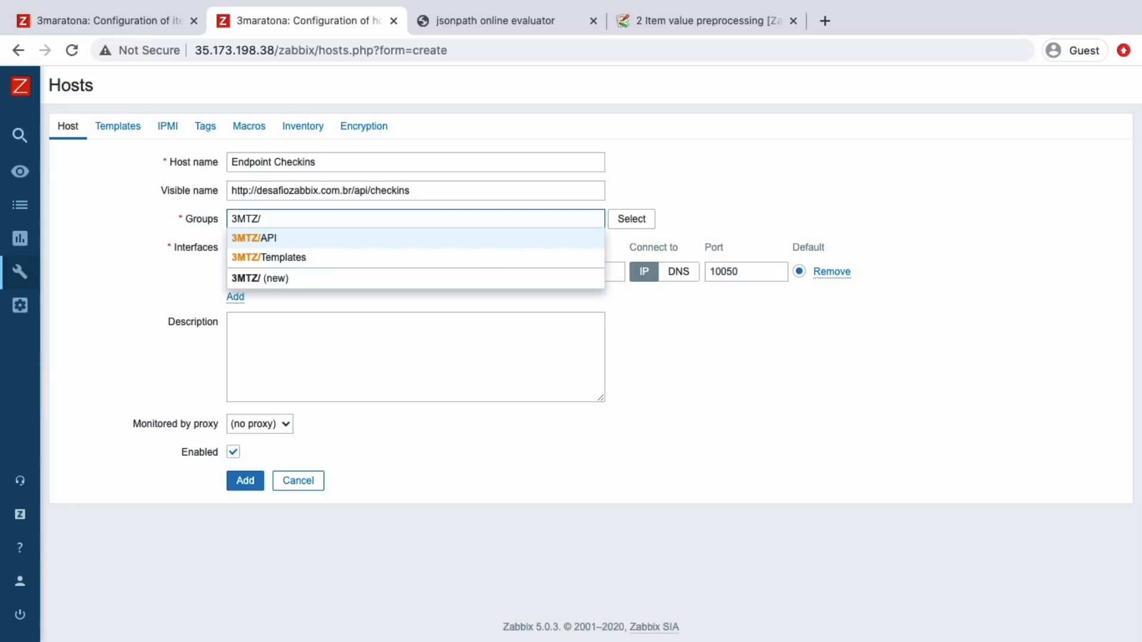
pyautogui.write('Website')
pyautogui.press('BackSpace')
pyautogui.press('BackSpace')
pyautogui.press('BackSpace')
pyautogui.press('BackSpace')
pyautogui.press('BackSpace')
pyautogui.press('BackSpace')
pyautogui.press('BackSpace')
pyautogui.click(357, 237)
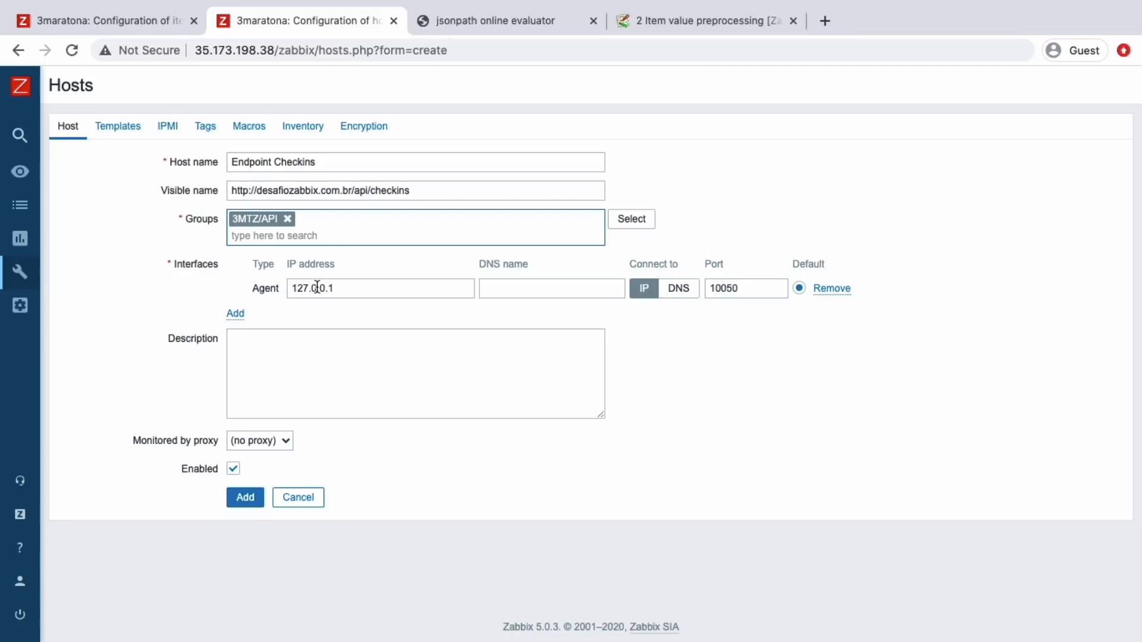
# Step: Link Template 3MTZ - Webcheck to the Endpoint Checkins host
pyautogui.click(106, 127)
pyautogui.click(232, 205)
pyautogui.write('Webcheck')
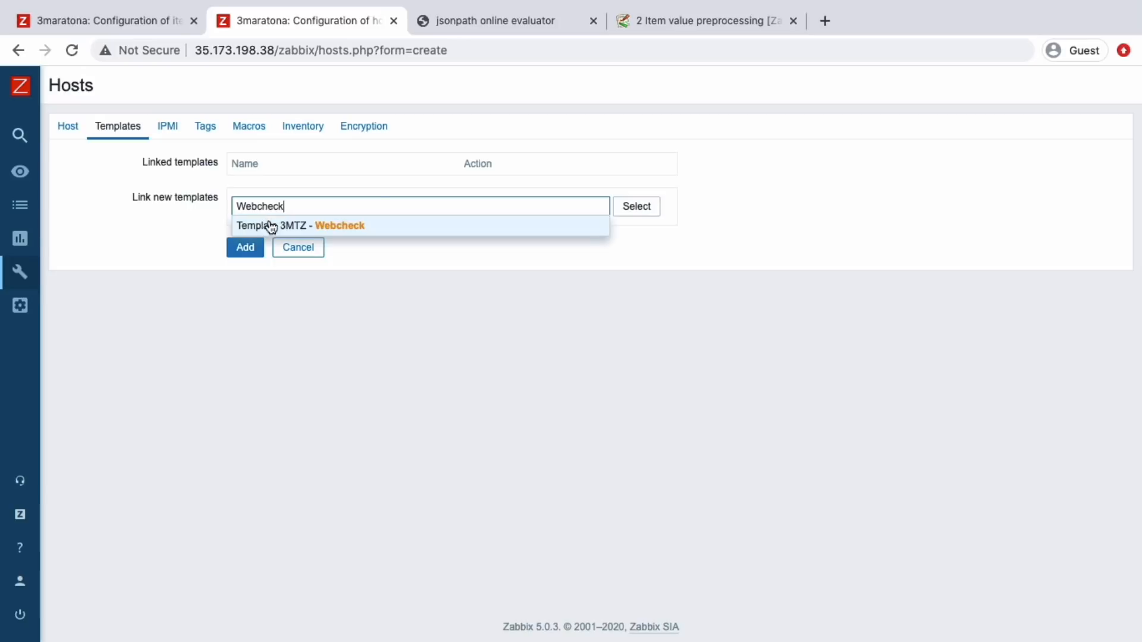
pyautogui.click(268, 224)
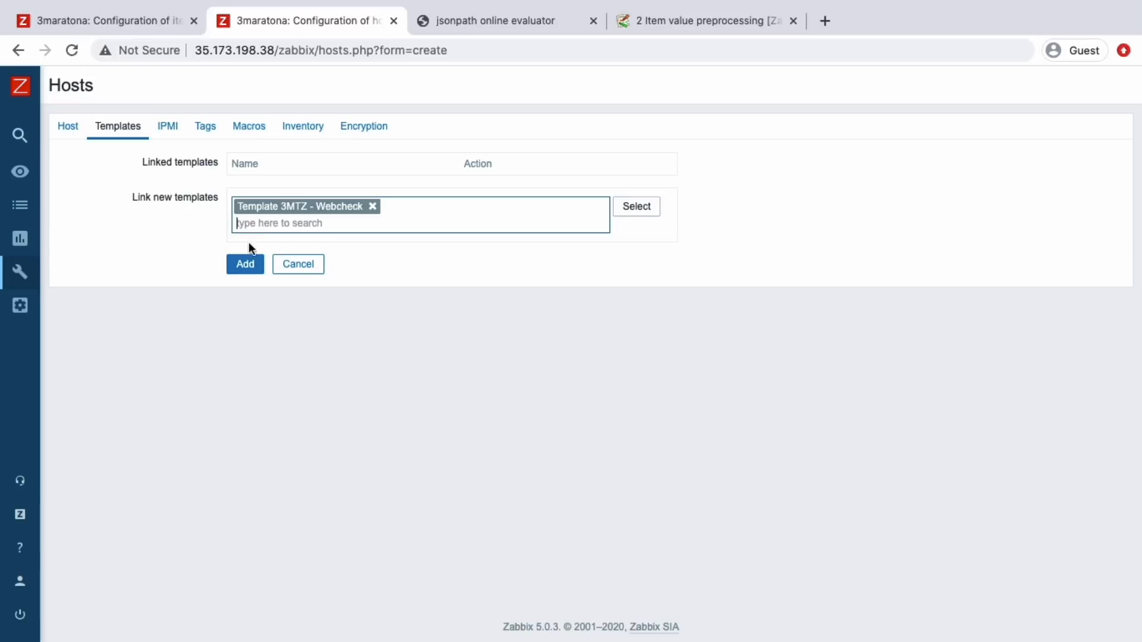
# Step: Check the inherited macros of the Endpoint Checkins host and save the new host
pyautogui.click(247, 129)
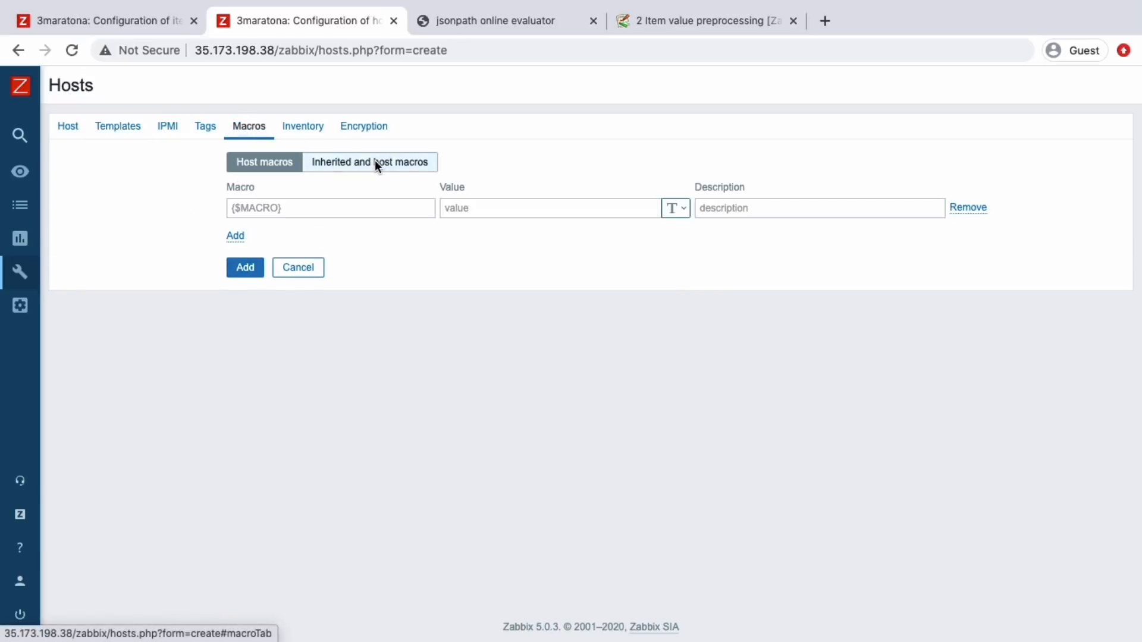
pyautogui.click(375, 160)
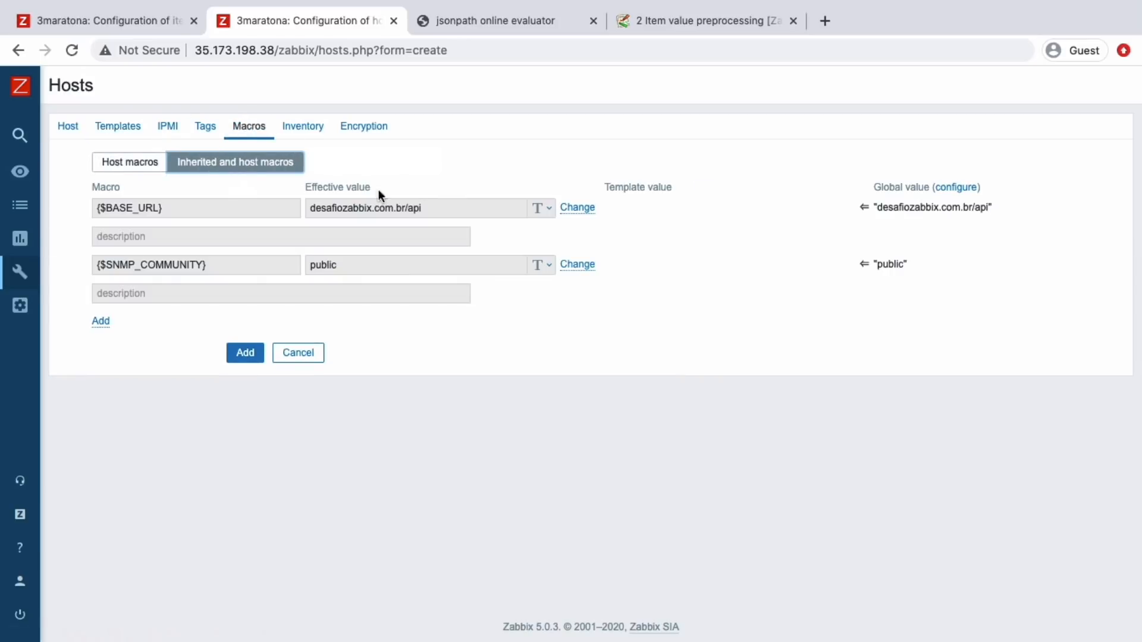
pyautogui.click(131, 162)
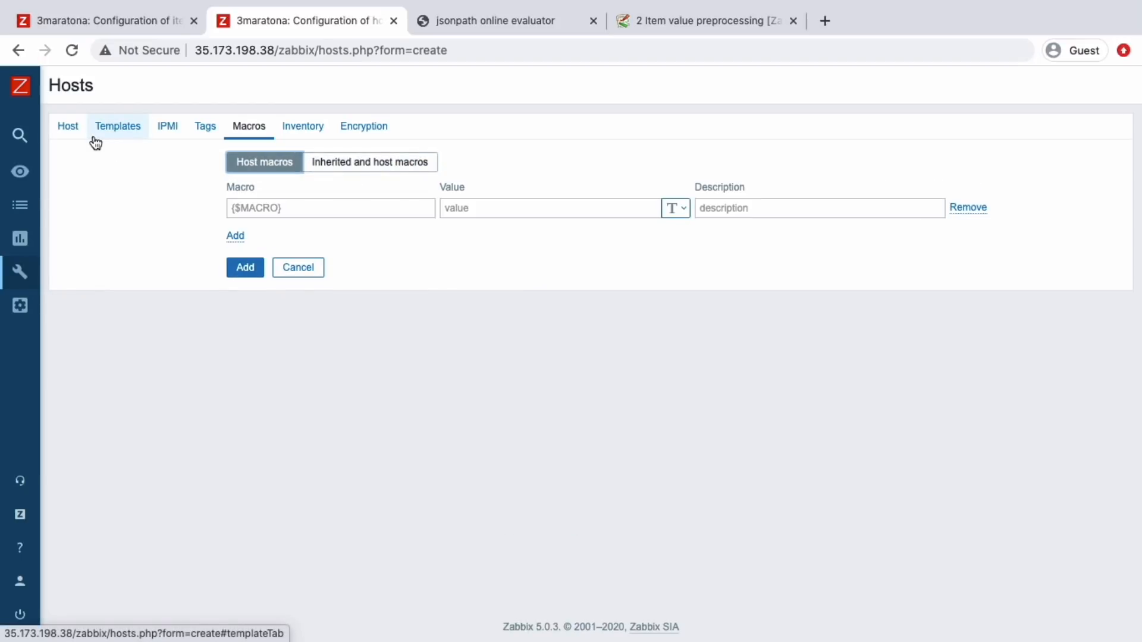
pyautogui.click(69, 128)
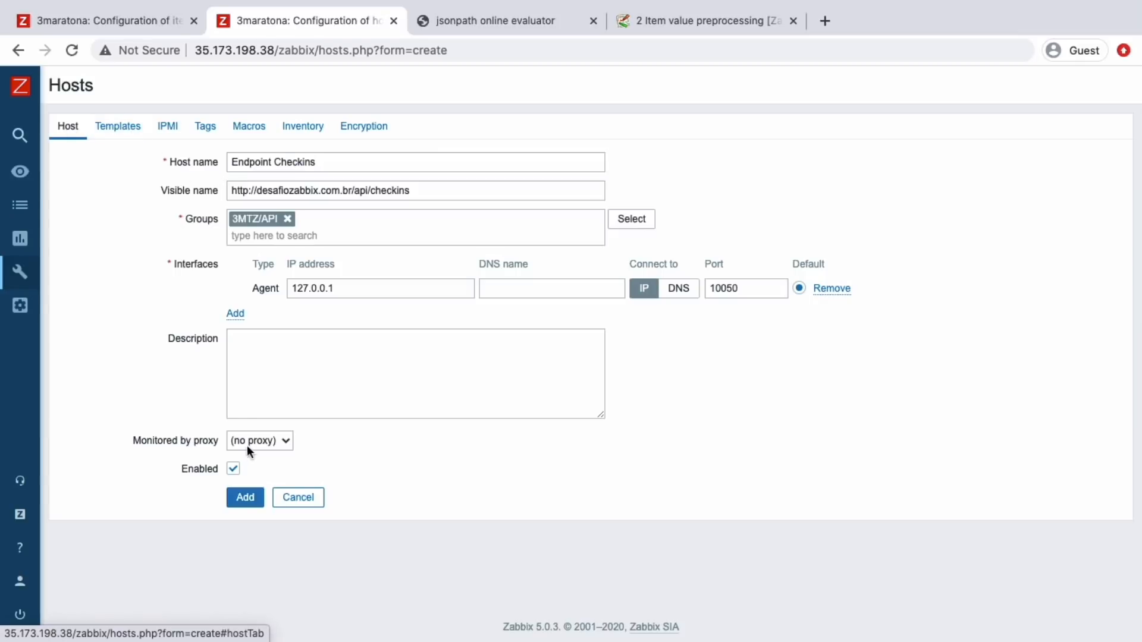
pyautogui.click(245, 497)
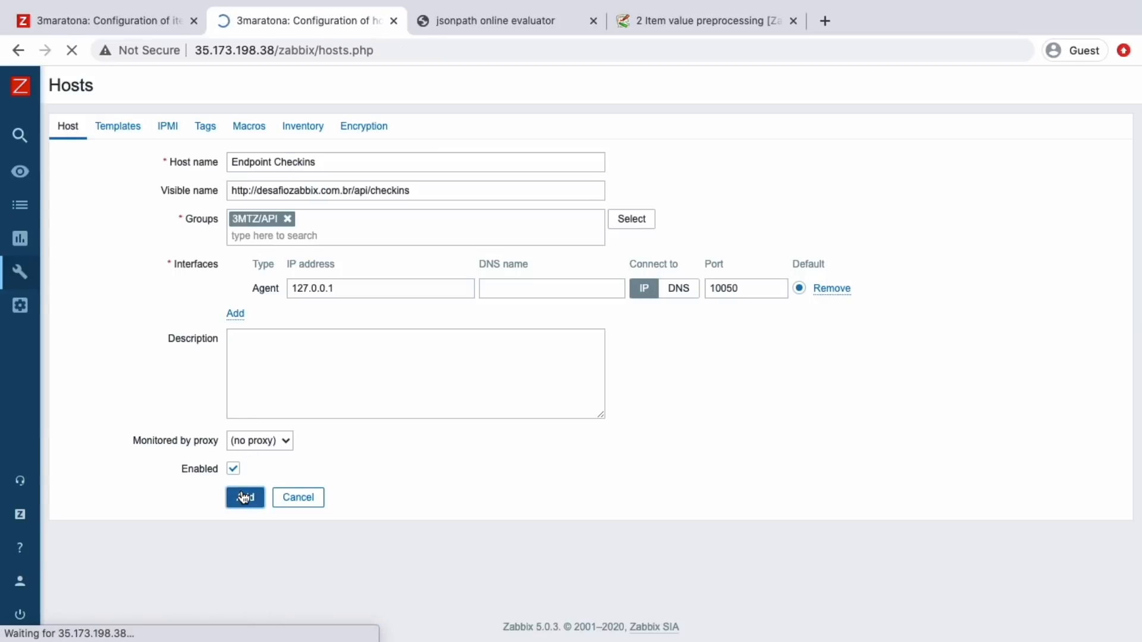
pyautogui.scroll(-1, 275, 401)
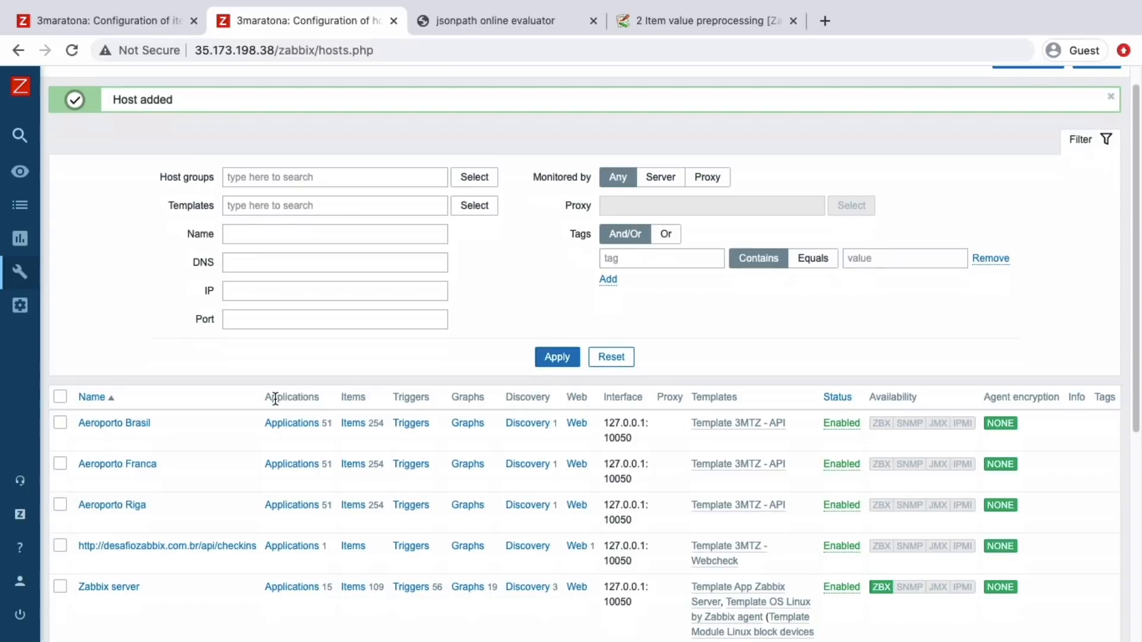
# Step: Switch to the server terminal, clear it and run zabbix_server -R config_cache_reload
pyautogui.hotkey('ctrl', 'Right')
pyautogui.hotkey('ctrl', 'Right')
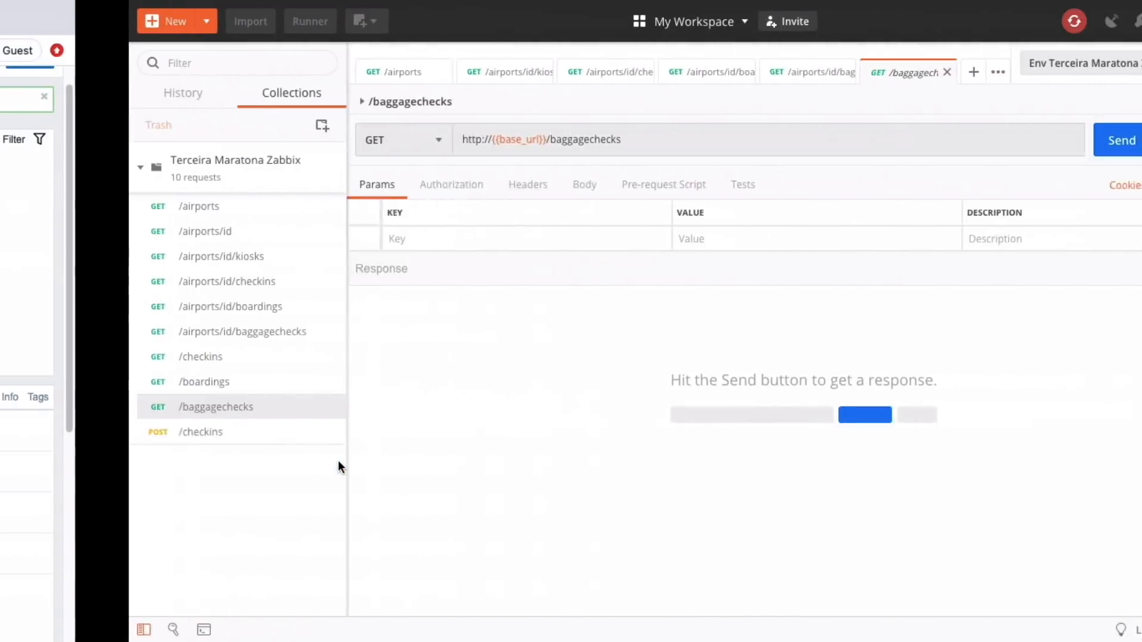
pyautogui.write('clear')
pyautogui.press('Return')
pyautogui.write('zabbix_server -R config_cache_reload')
pyautogui.press('Return')
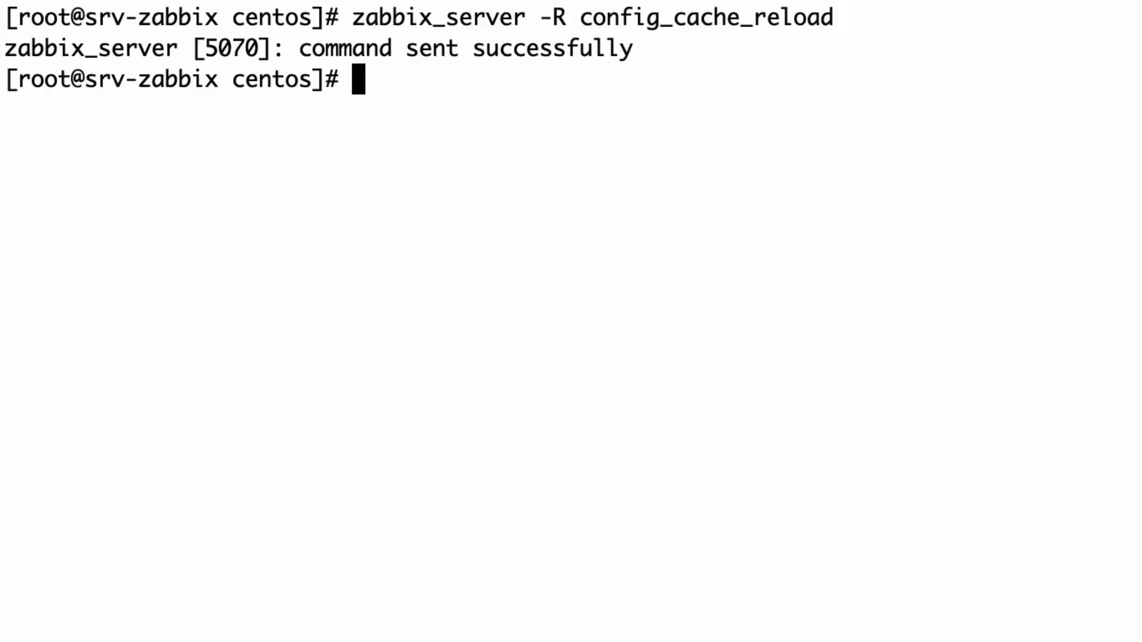
# Step: Return to Zabbix and examine the web scenarios of the checkins host
pyautogui.hotkey('ctrl', 'Left')
pyautogui.hotkey('ctrl', 'Left')
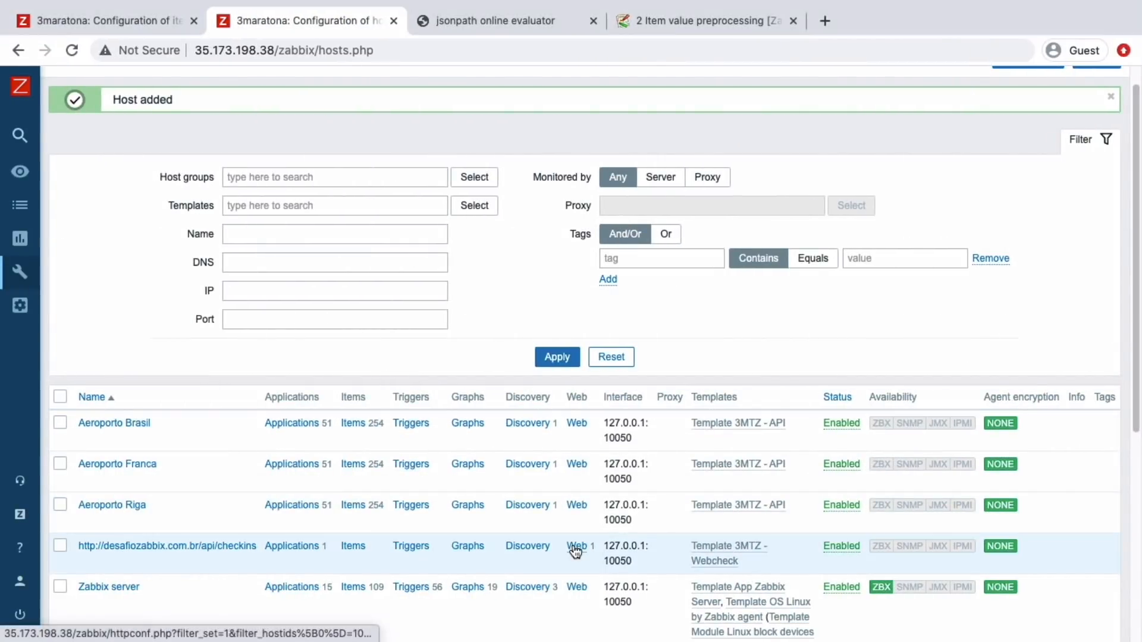
pyautogui.click(576, 546)
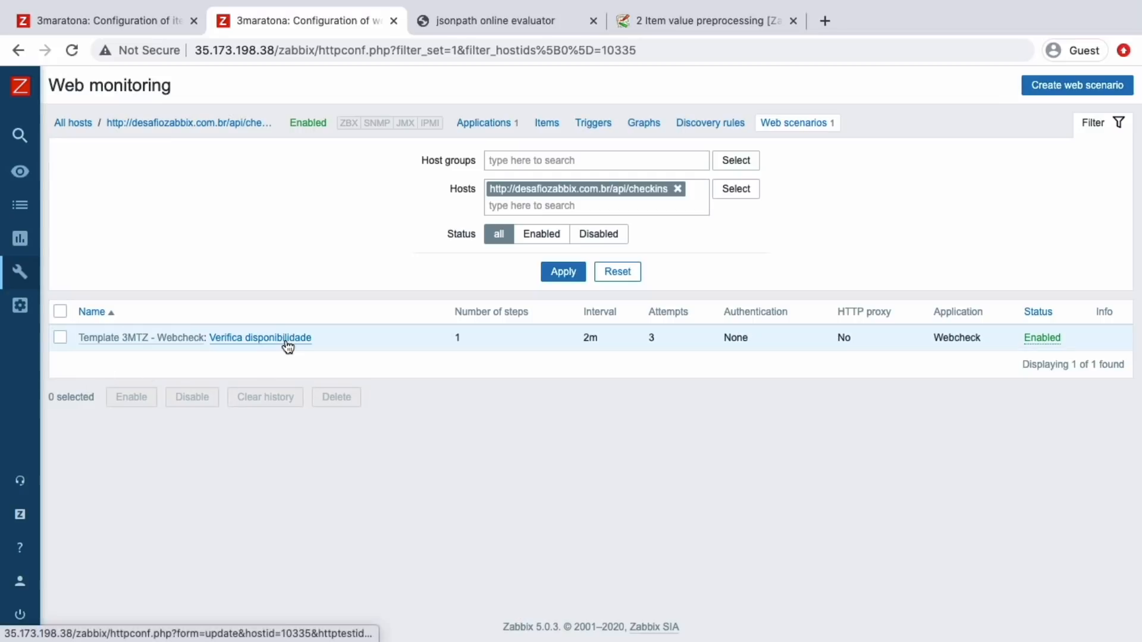
pyautogui.click(50, 356)
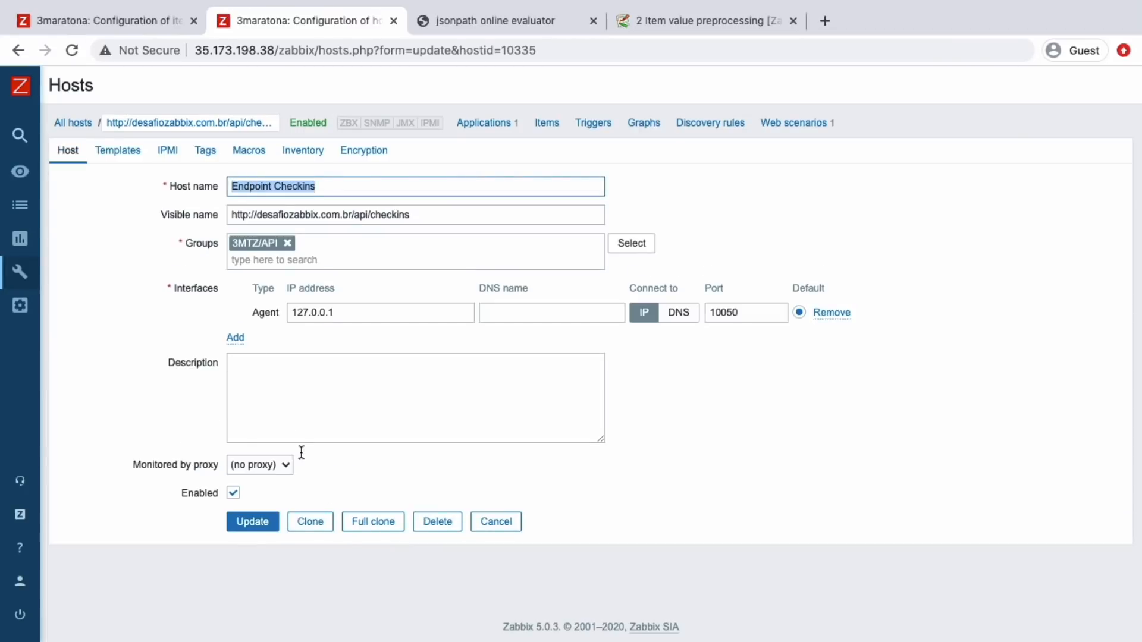
pyautogui.click(354, 521)
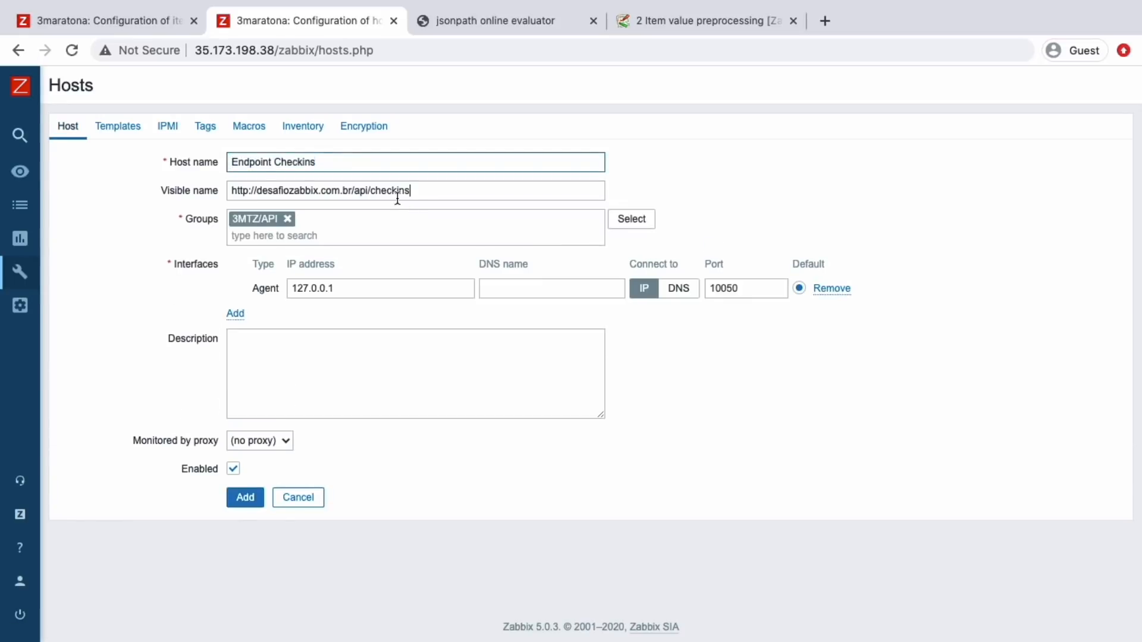
pyautogui.doubleClick(397, 191)
pyautogui.write('boardings')
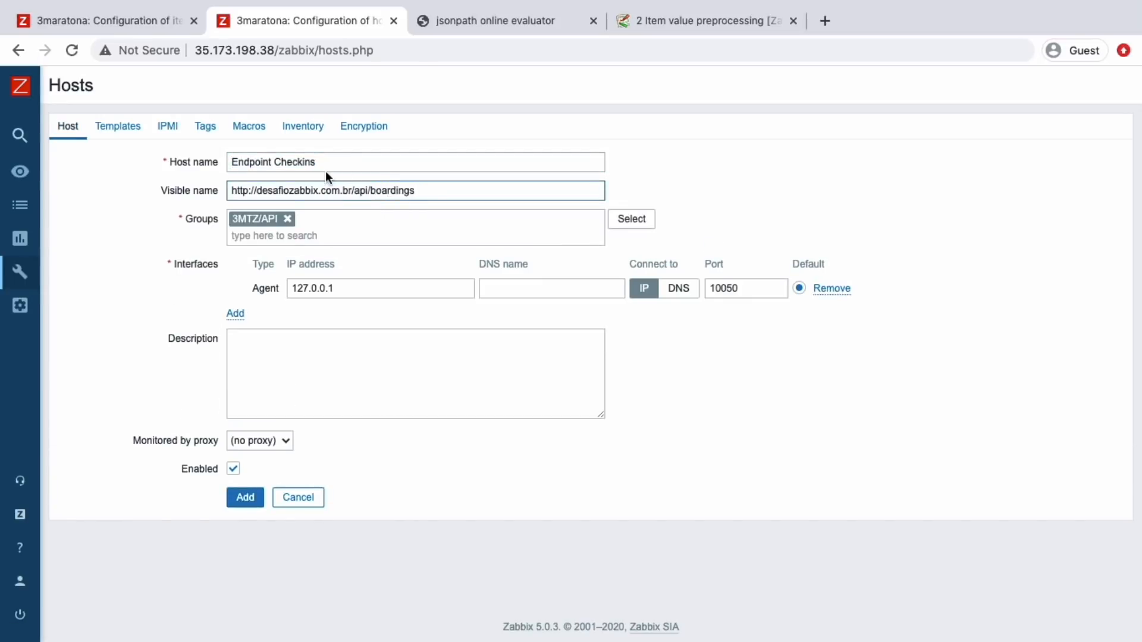
pyautogui.doubleClick(295, 160)
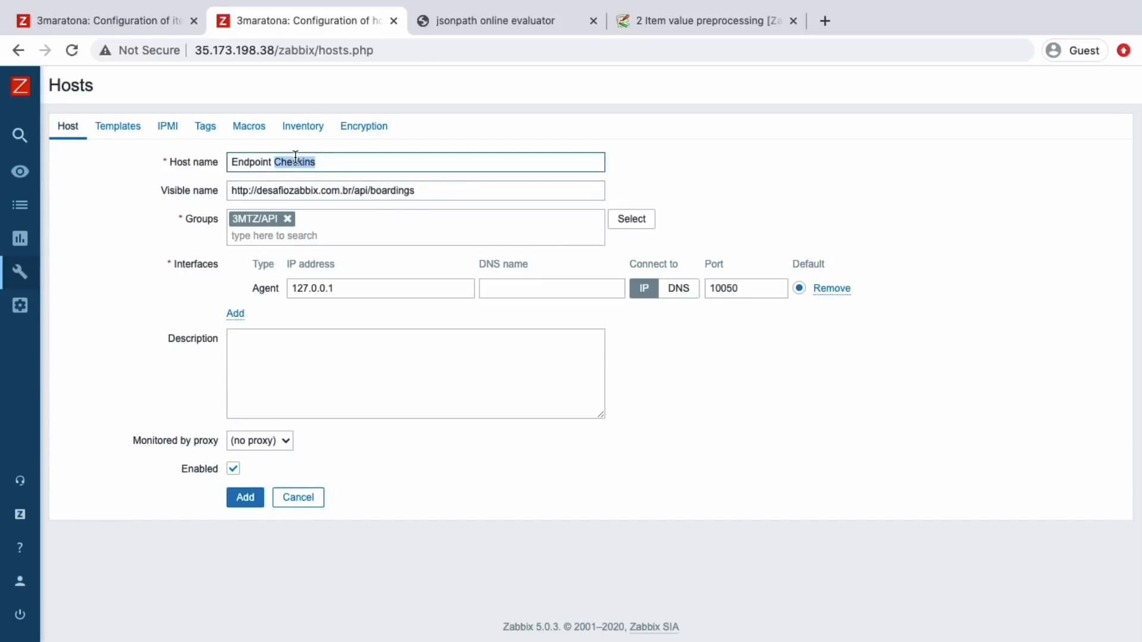
pyautogui.write('Embarque')
pyautogui.click(246, 498)
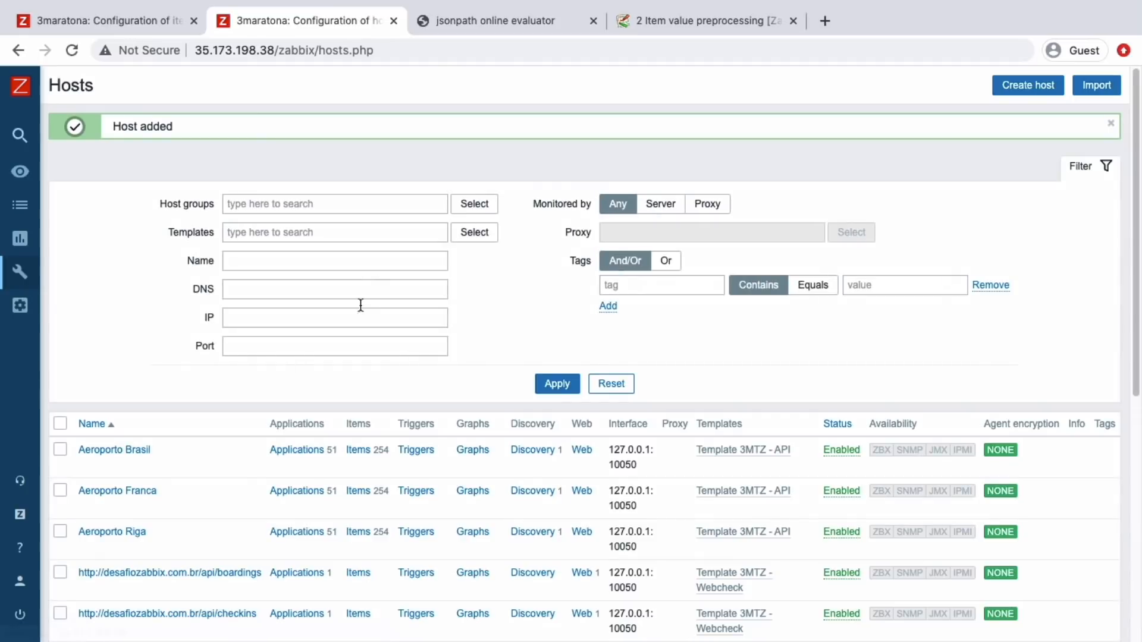
# Step: Start a full clone of the checkins host and set its host name to Endpoint Despacho de bagagem
pyautogui.scroll(-2, 228, 544)
pyautogui.click(222, 525)
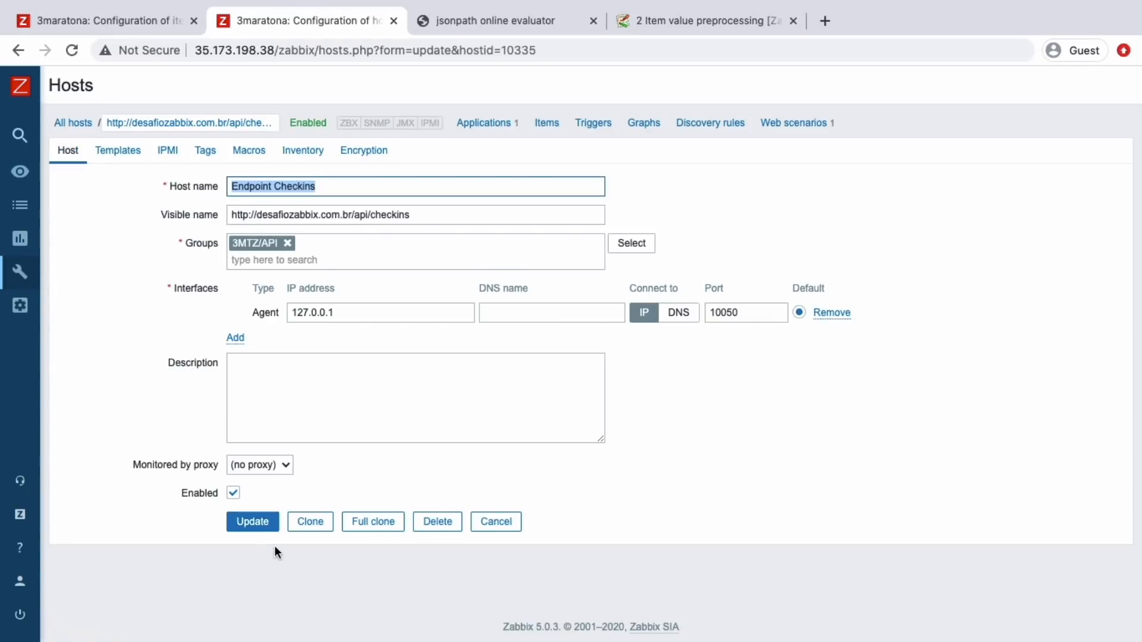
pyautogui.click(368, 526)
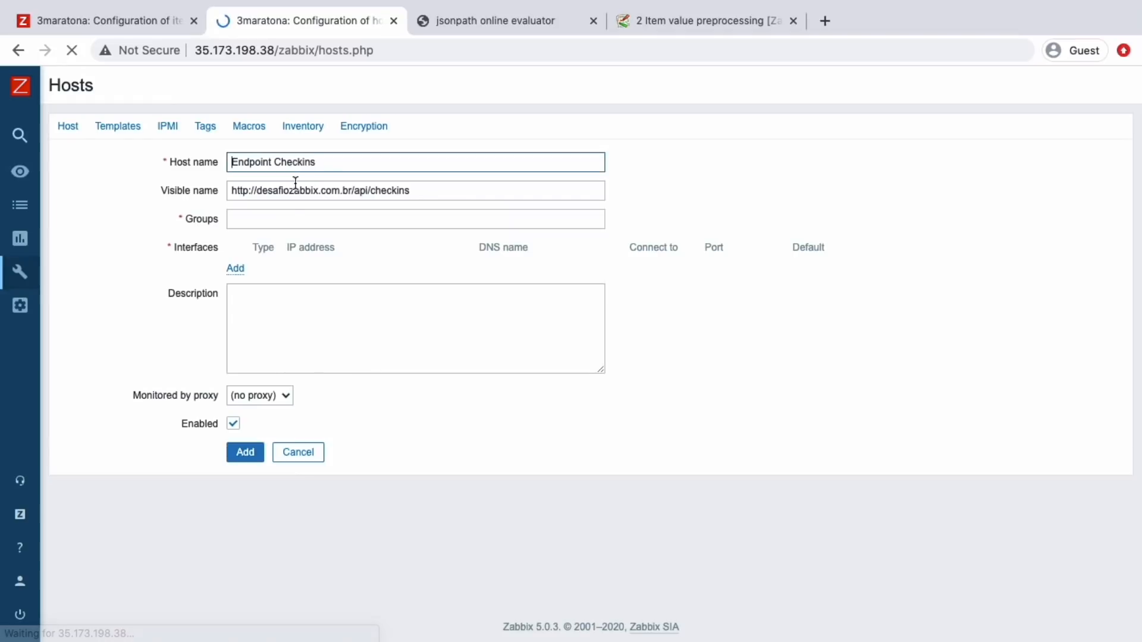
pyautogui.doubleClick(292, 163)
pyautogui.write('Despacho de ba')
pyautogui.write('gem')
pyautogui.press('BackSpace')
pyautogui.press('BackSpace')
pyautogui.write('gagem')
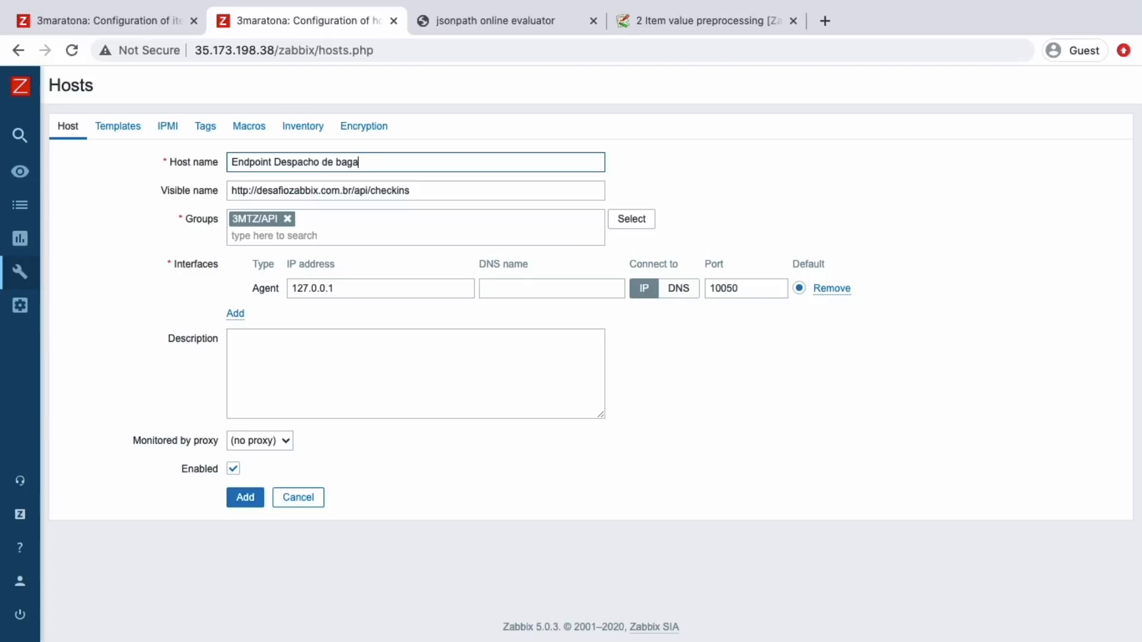
pyautogui.doubleClick(389, 189)
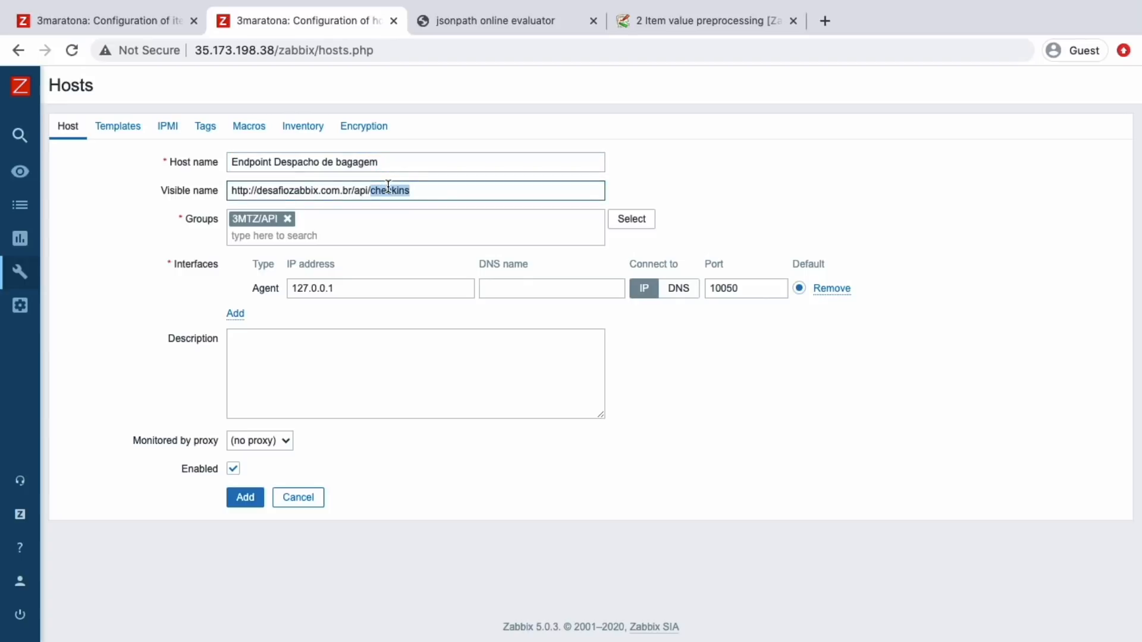
pyautogui.write('ba')
pyautogui.press('BackSpace')
pyautogui.press('BackSpace')
pyautogui.write('baggagechecks')
pyautogui.click(245, 497)
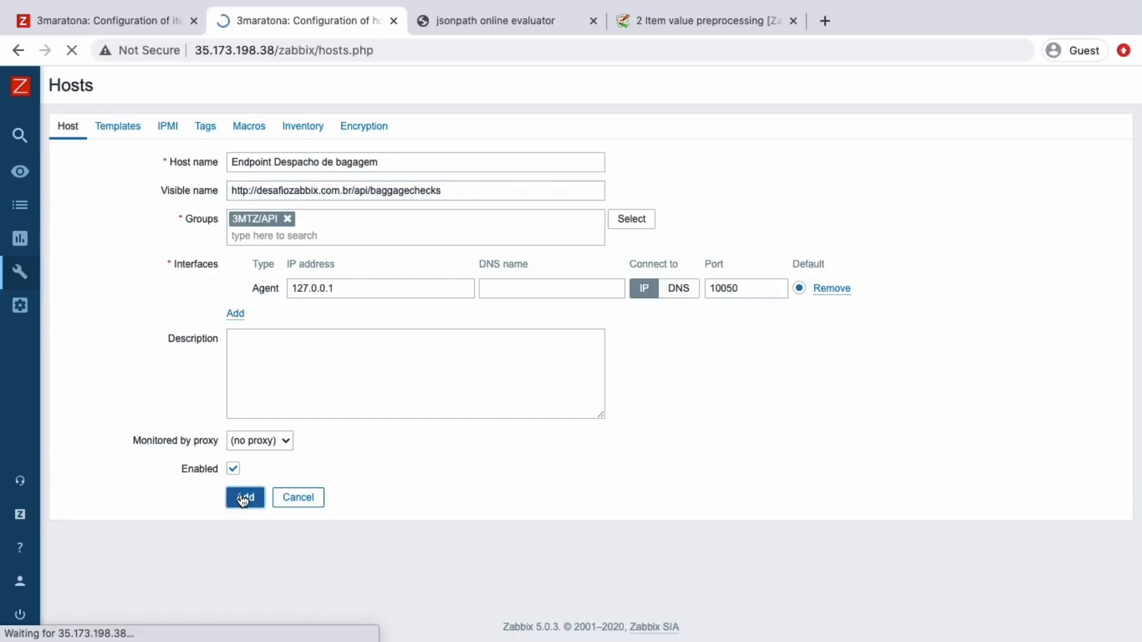
# Step: Switch to the server terminal, rerun zabbix_server -R config_cache_reload and return to Zabbix
pyautogui.hotkey('ctrl', 'Right')
pyautogui.hotkey('ctrl', 'Right')
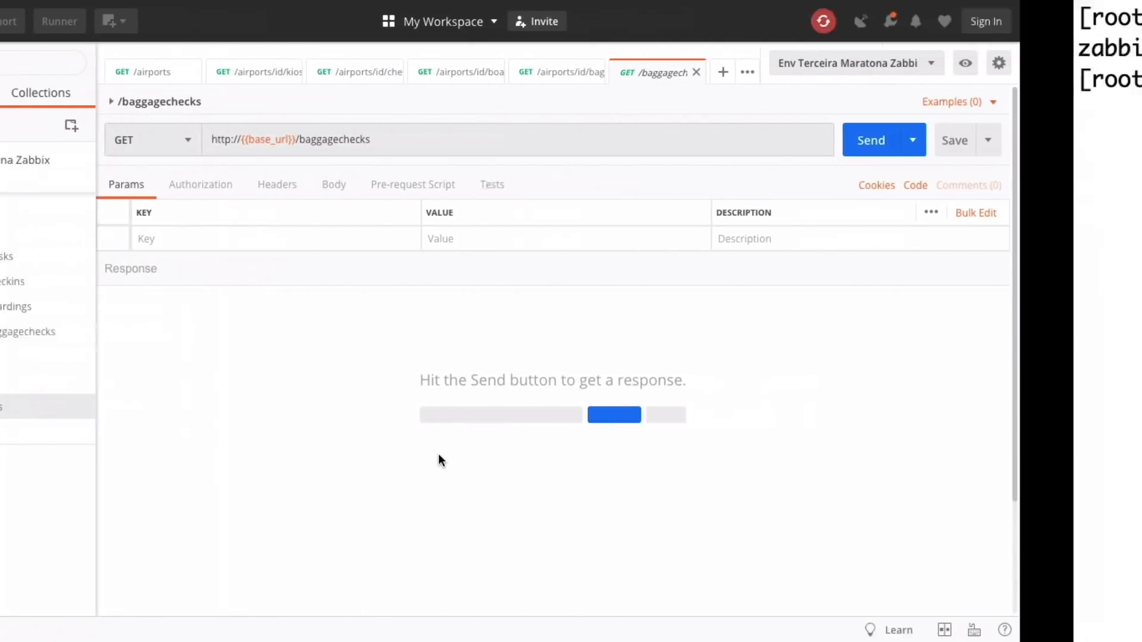
pyautogui.press('Up')
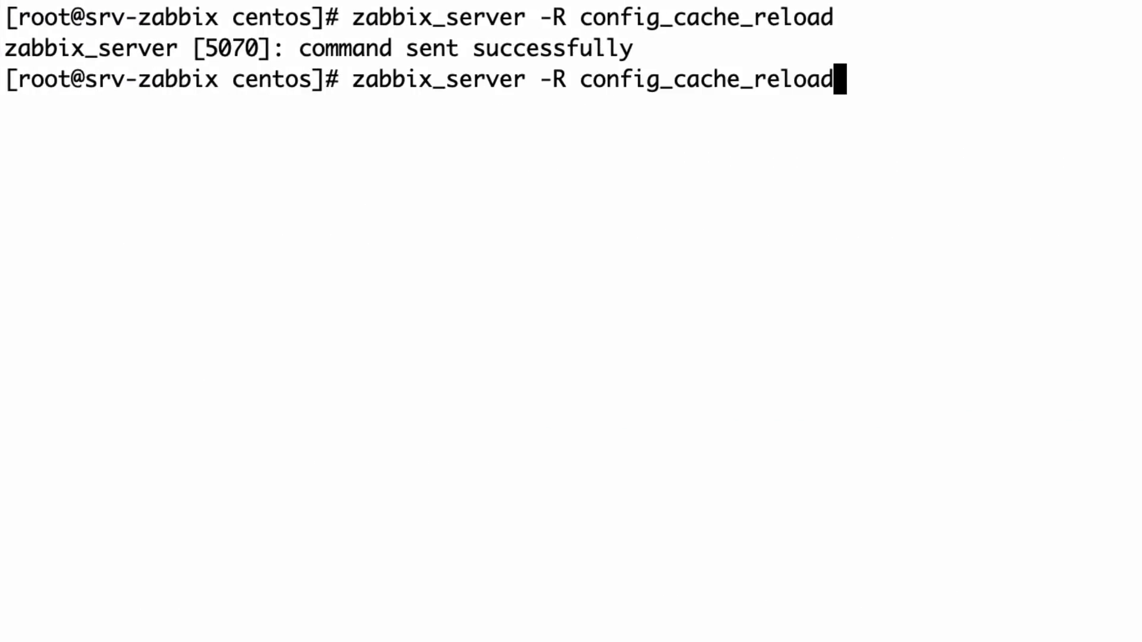
pyautogui.press('Return')
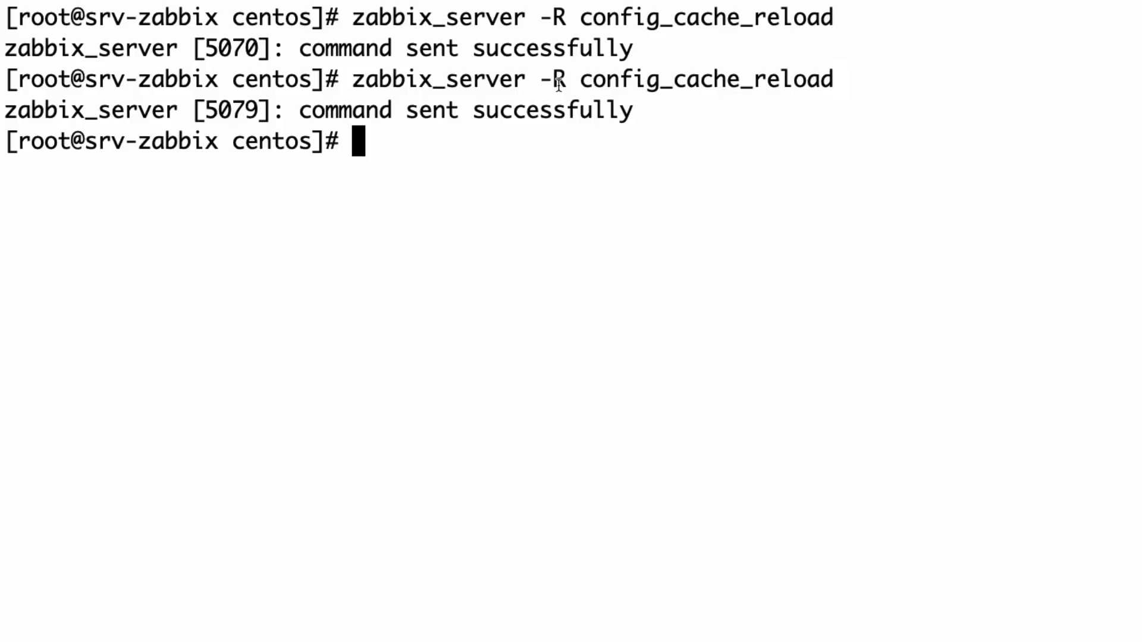
pyautogui.hotkey('ctrl', 'Left')
pyautogui.hotkey('ctrl', 'Left')
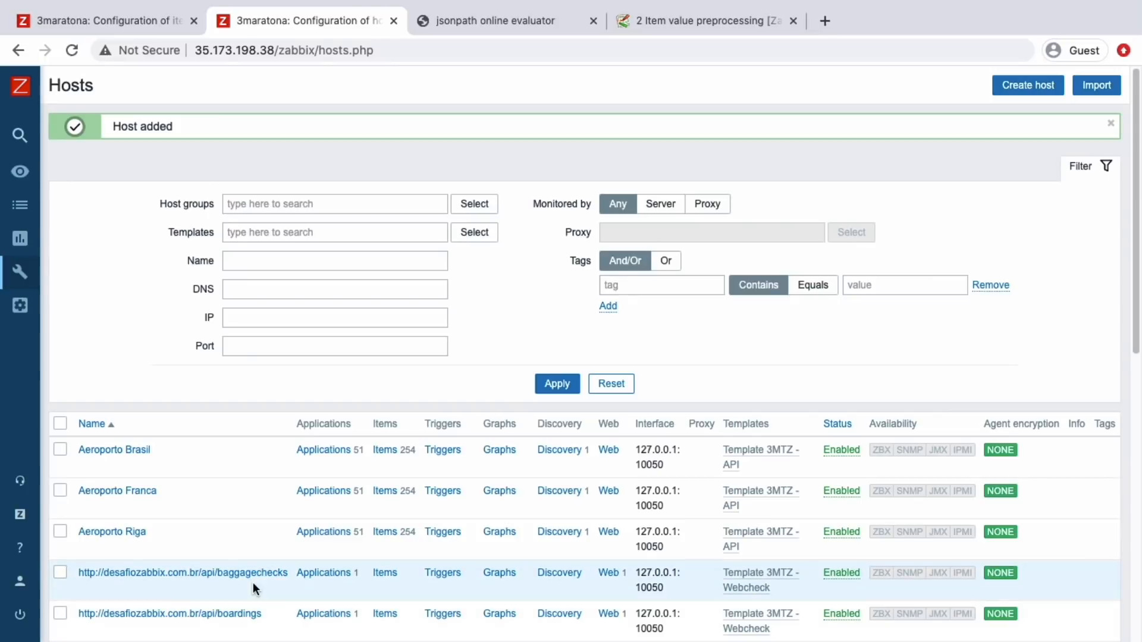
# Step: Open the monitoring details of the checkins host's Verifica disponibilidade web scenario and examine its steps and the speed and response time graphs
pyautogui.scroll(-3, 252, 583)
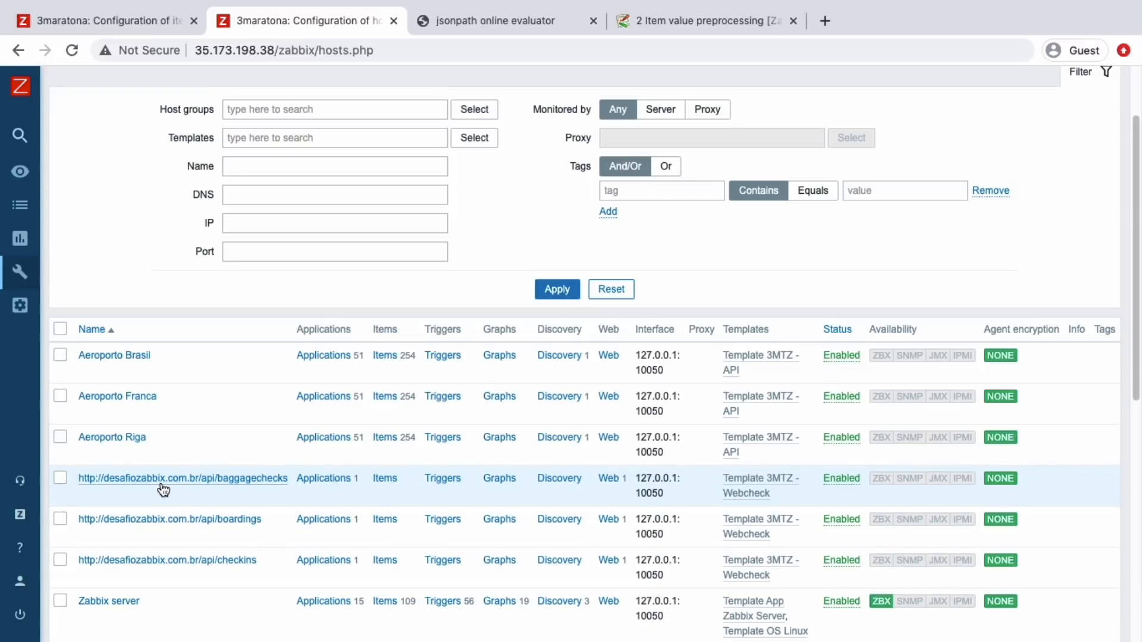
pyautogui.moveTo(25, 148)
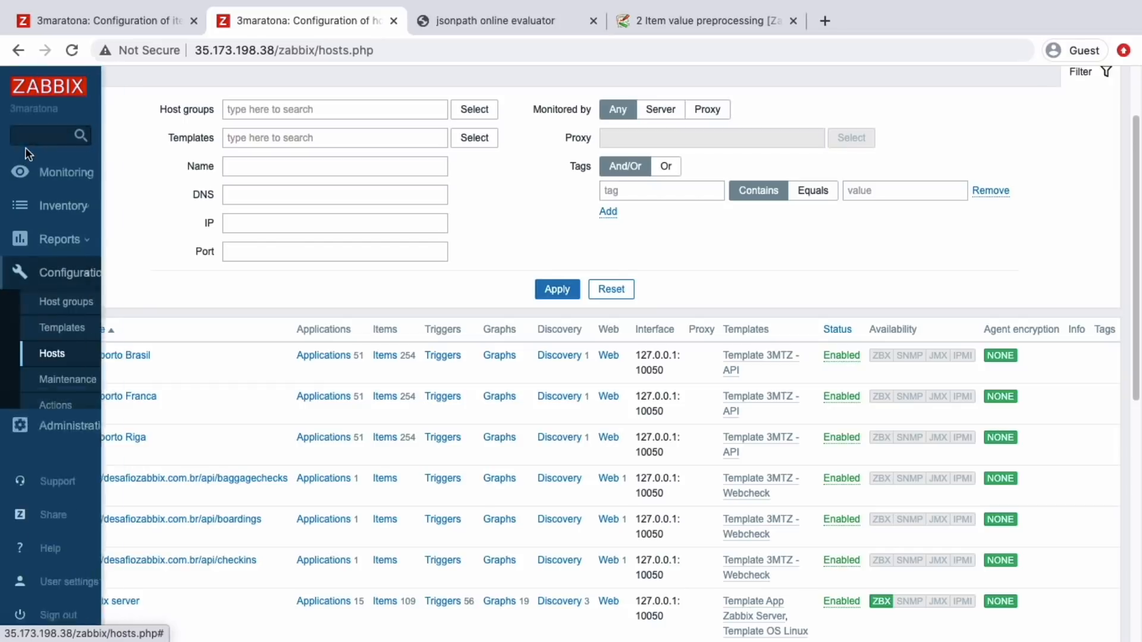
pyautogui.click(55, 174)
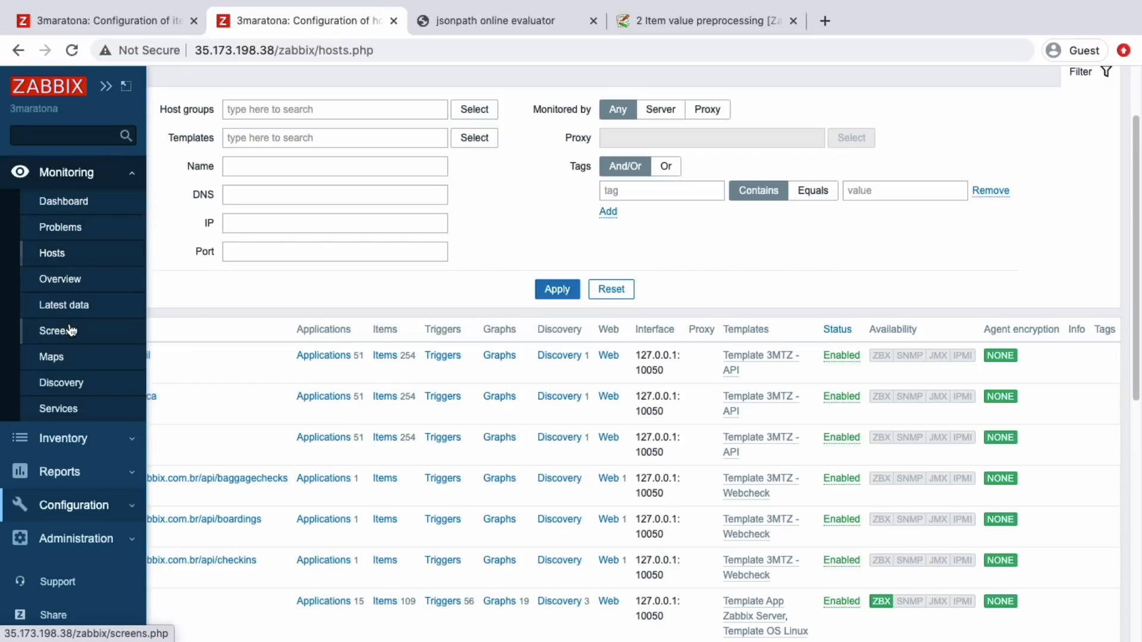
pyautogui.click(53, 260)
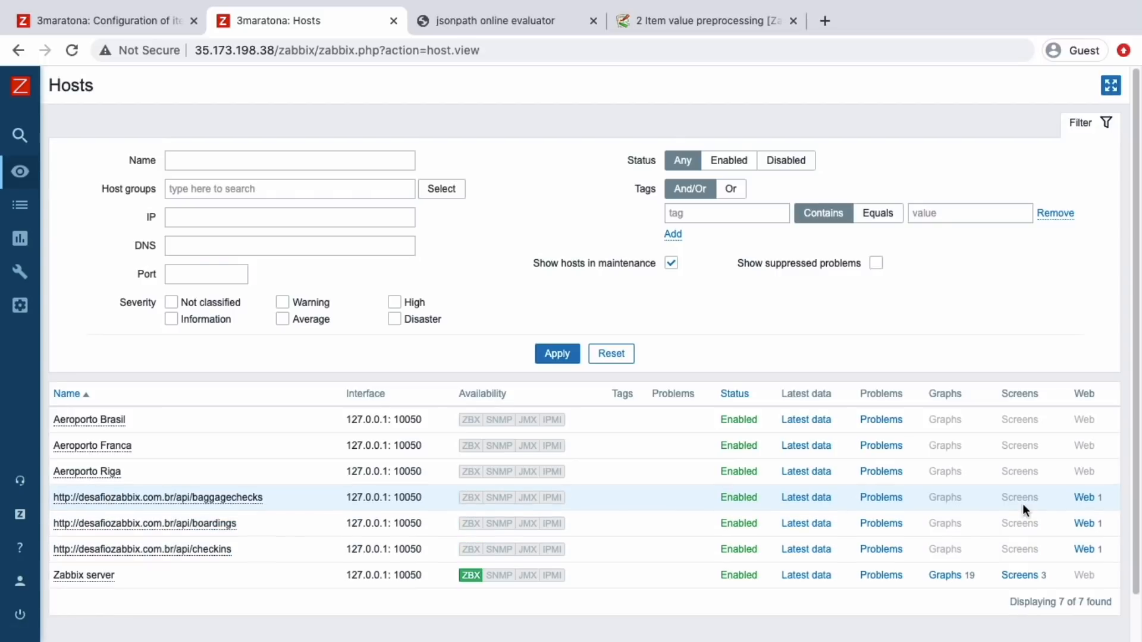
pyautogui.click(1083, 549)
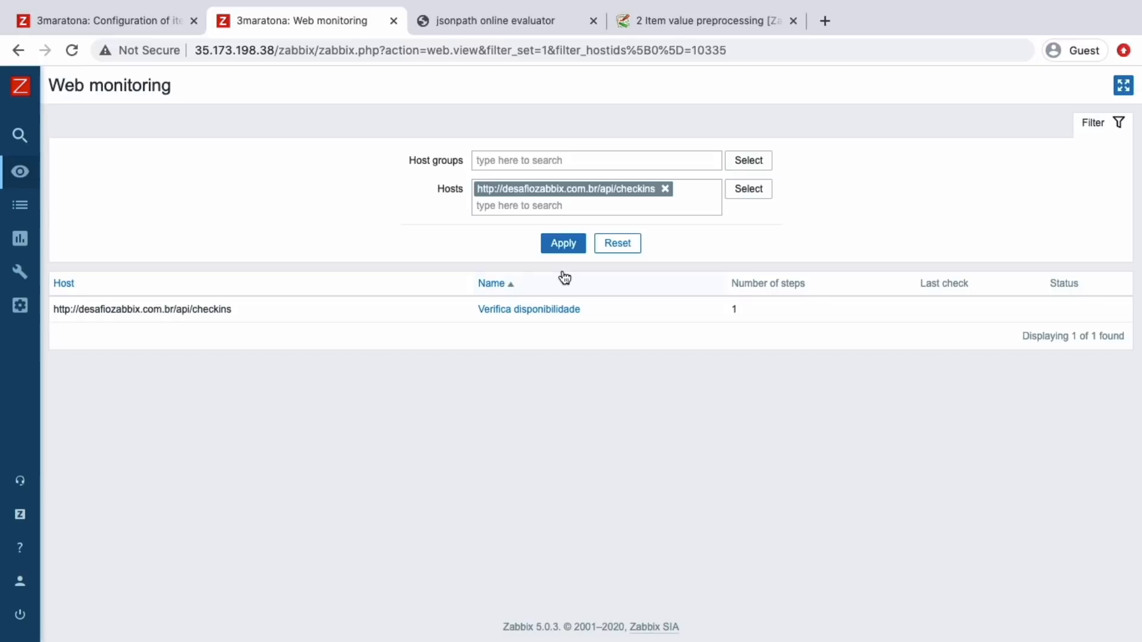
pyautogui.click(519, 310)
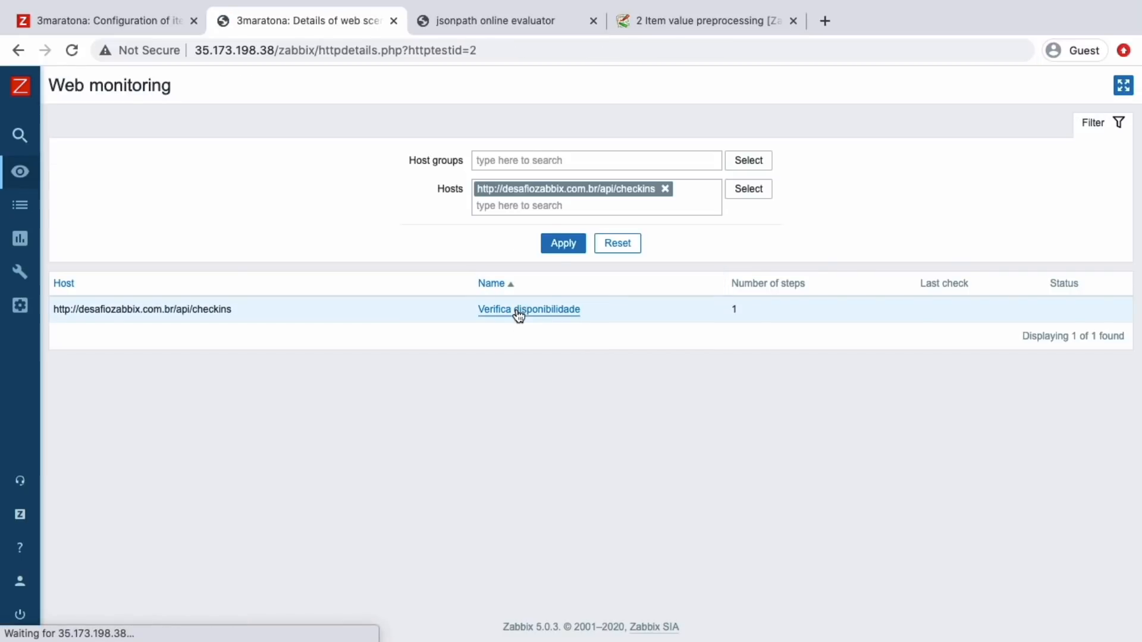
pyautogui.scroll(-5, 527, 435)
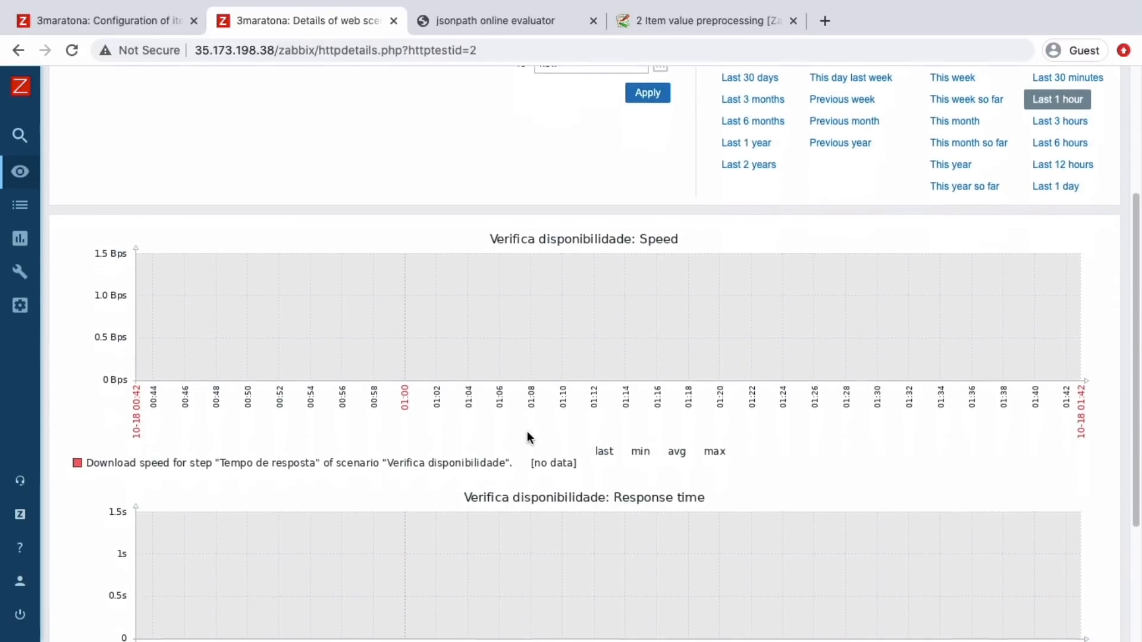
pyautogui.scroll(1, 526, 437)
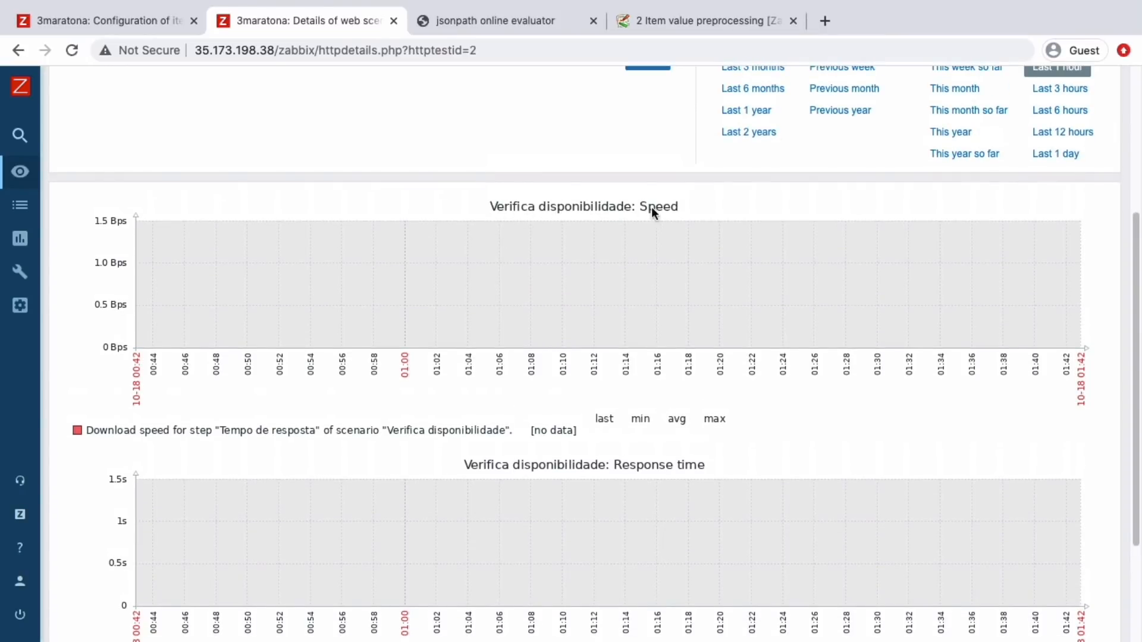
pyautogui.scroll(-3, 648, 483)
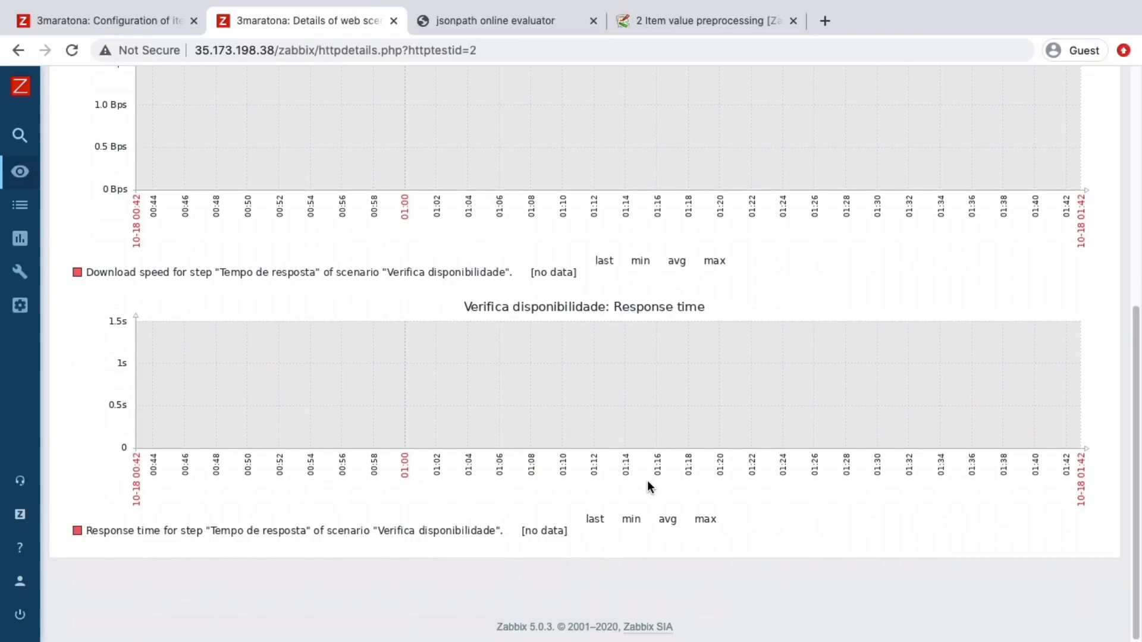
pyautogui.scroll(4, 648, 483)
pyautogui.scroll(3, 648, 484)
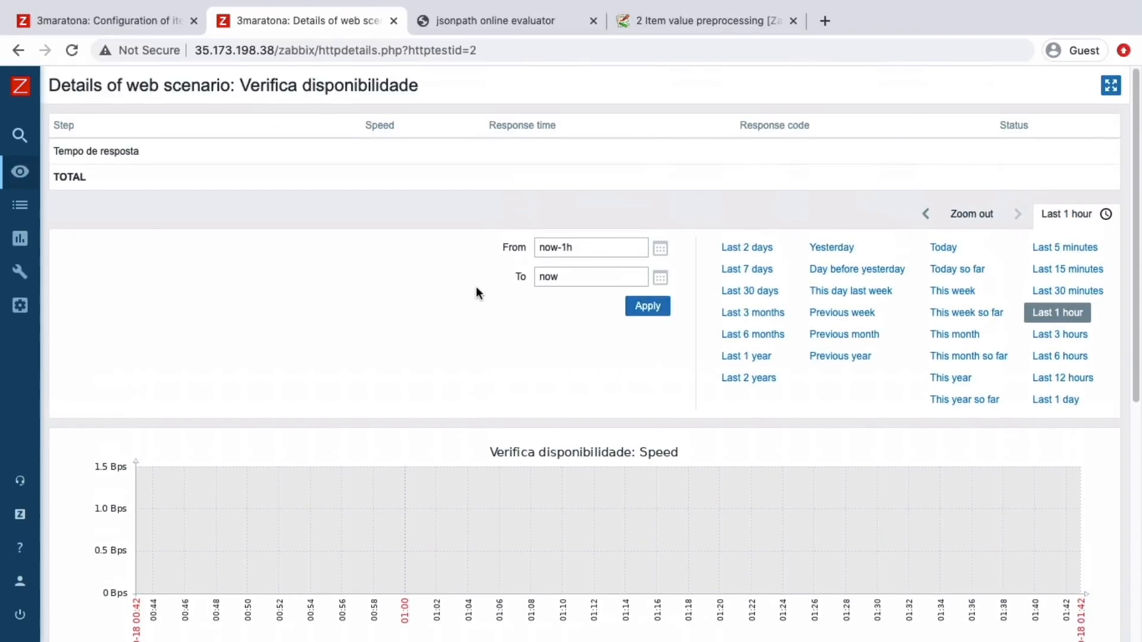
# Step: Open the Global view dashboard and examine its system information and problems
pyautogui.moveTo(39, 151)
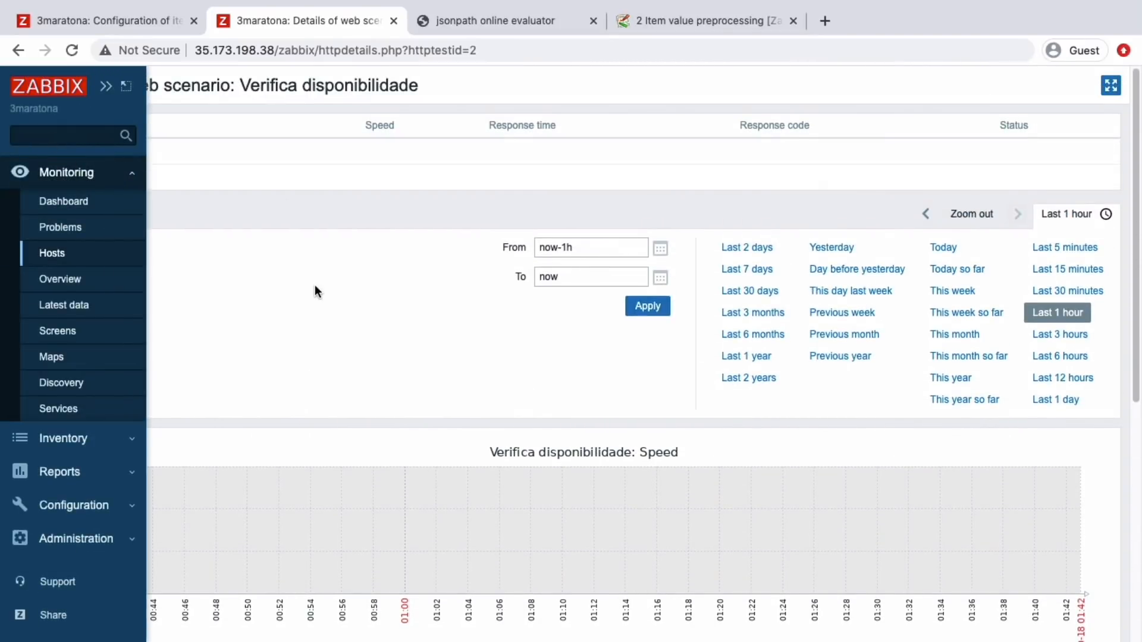
pyautogui.moveTo(21, 174)
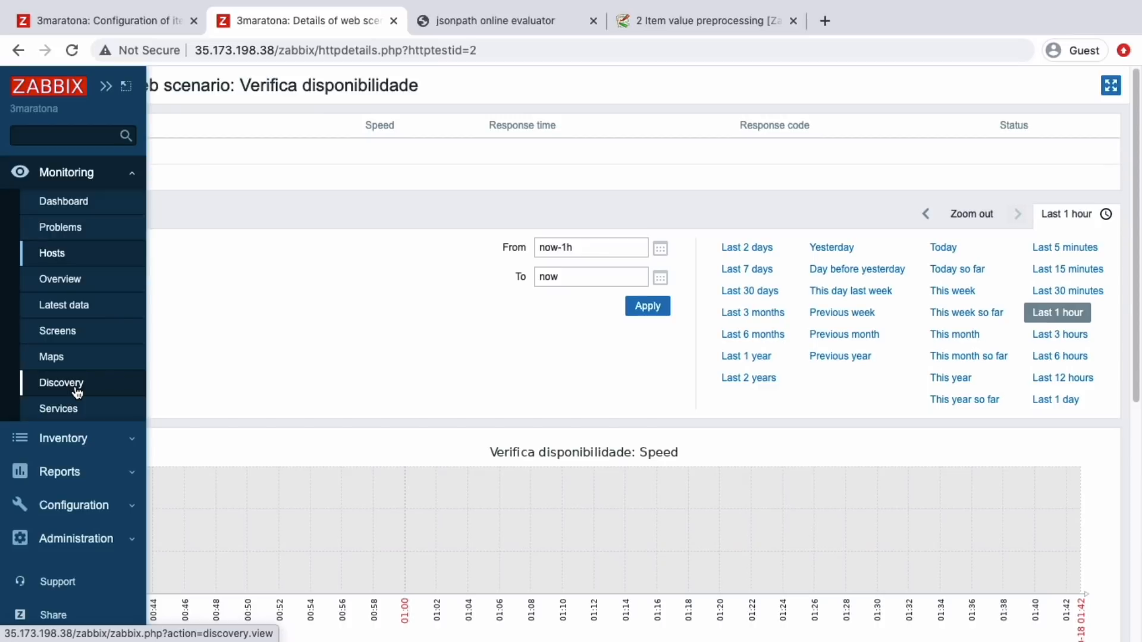
pyautogui.click(70, 204)
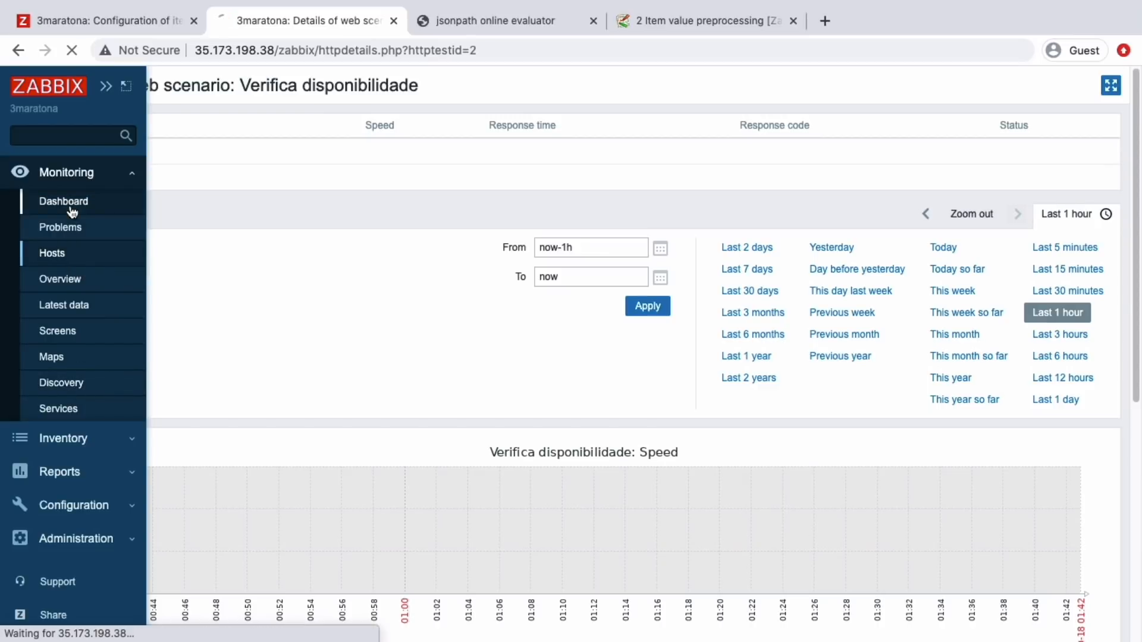
pyautogui.scroll(-2, 291, 311)
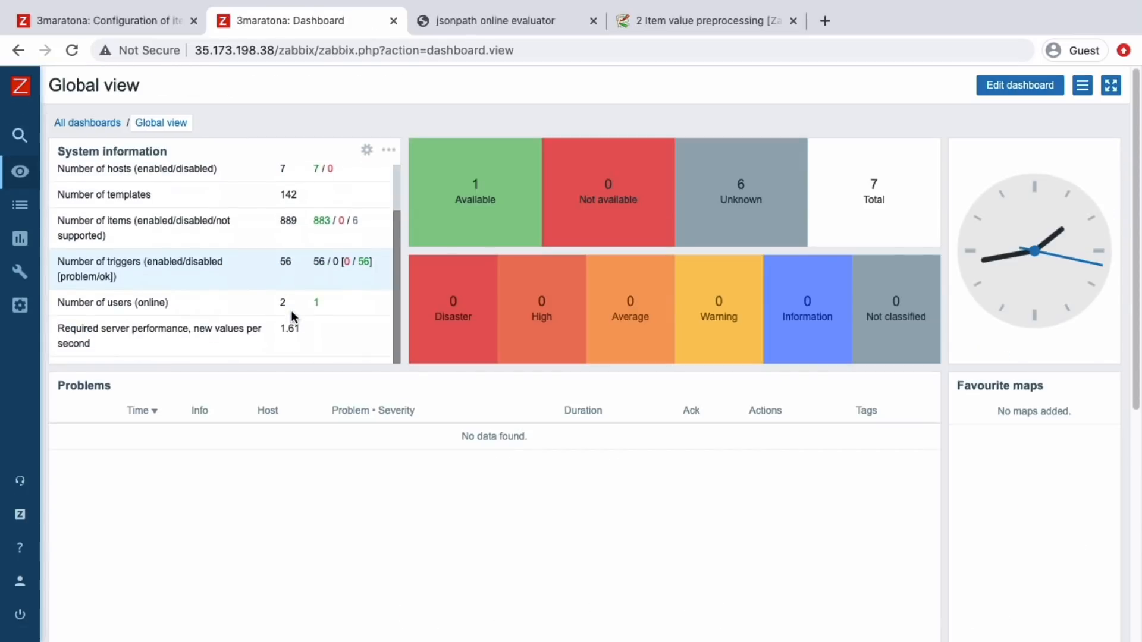
pyautogui.scroll(-2, 290, 310)
pyautogui.scroll(-1, 291, 311)
pyautogui.scroll(2, 284, 293)
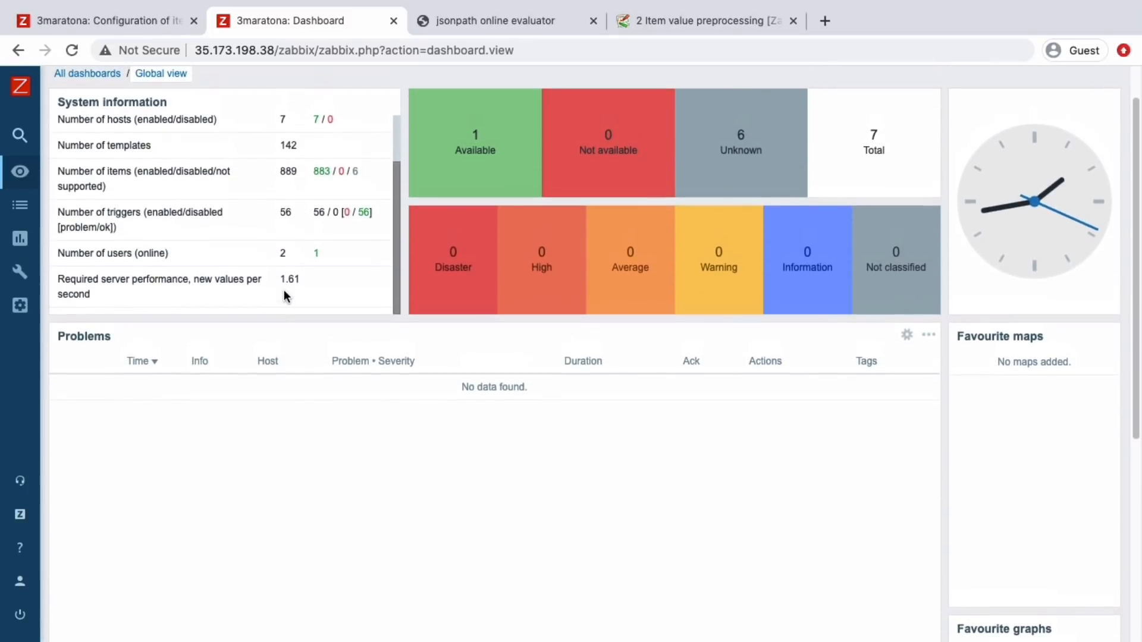
# Step: Look at the latest data, then reopen the checkins host's Verifica disponibilidade details to check the response code, status and graphs
pyautogui.moveTo(114, 225)
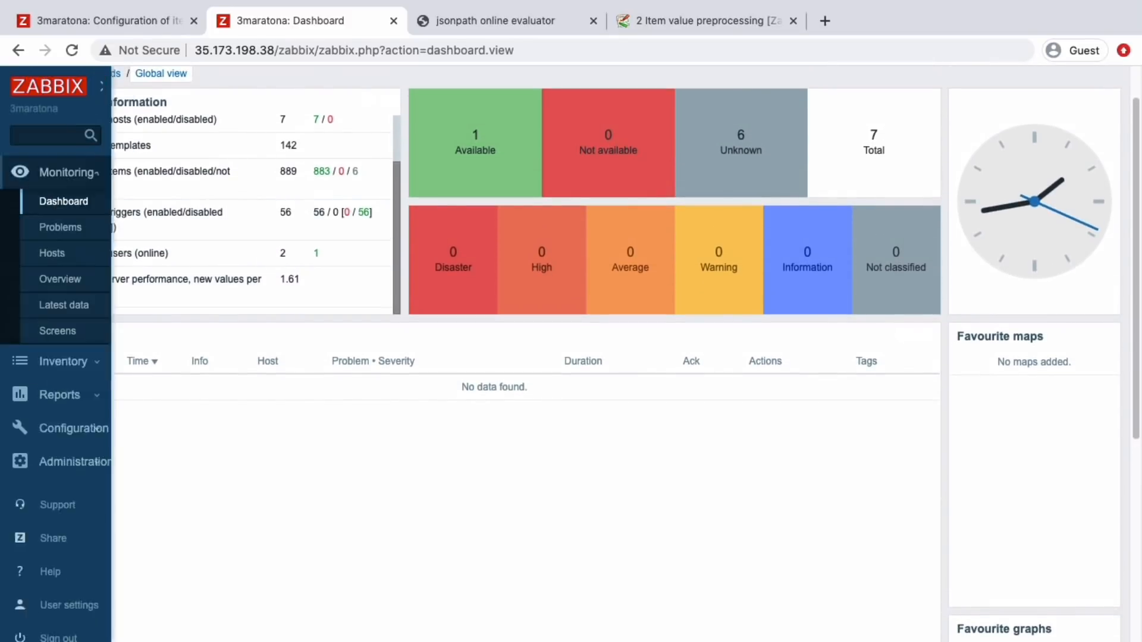
pyautogui.click(76, 306)
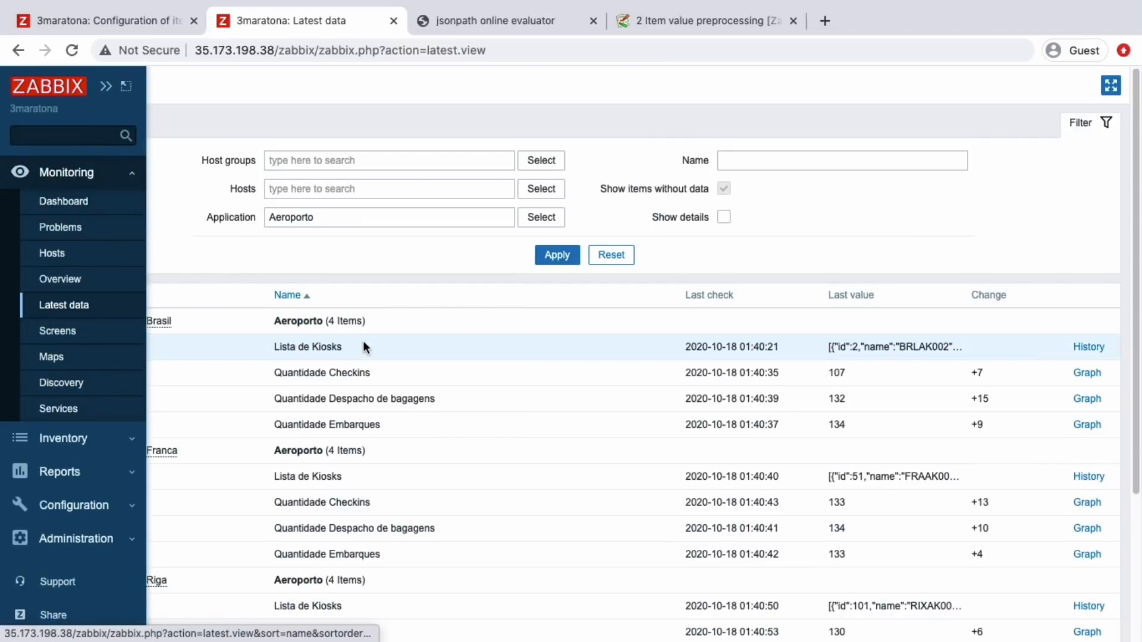
pyautogui.click(59, 257)
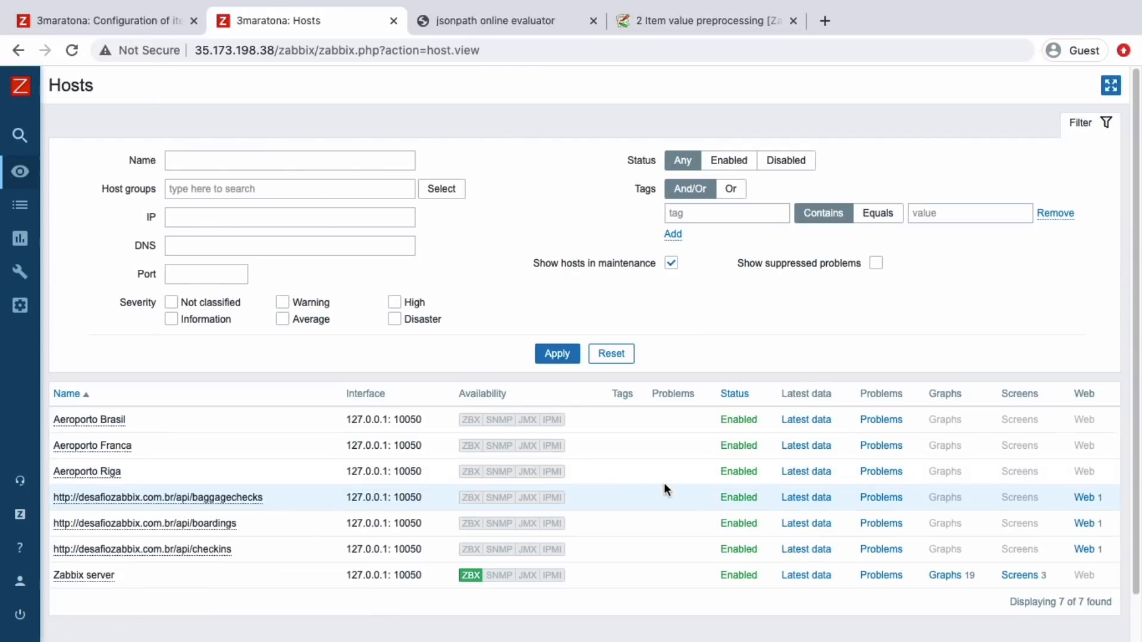
pyautogui.click(1076, 548)
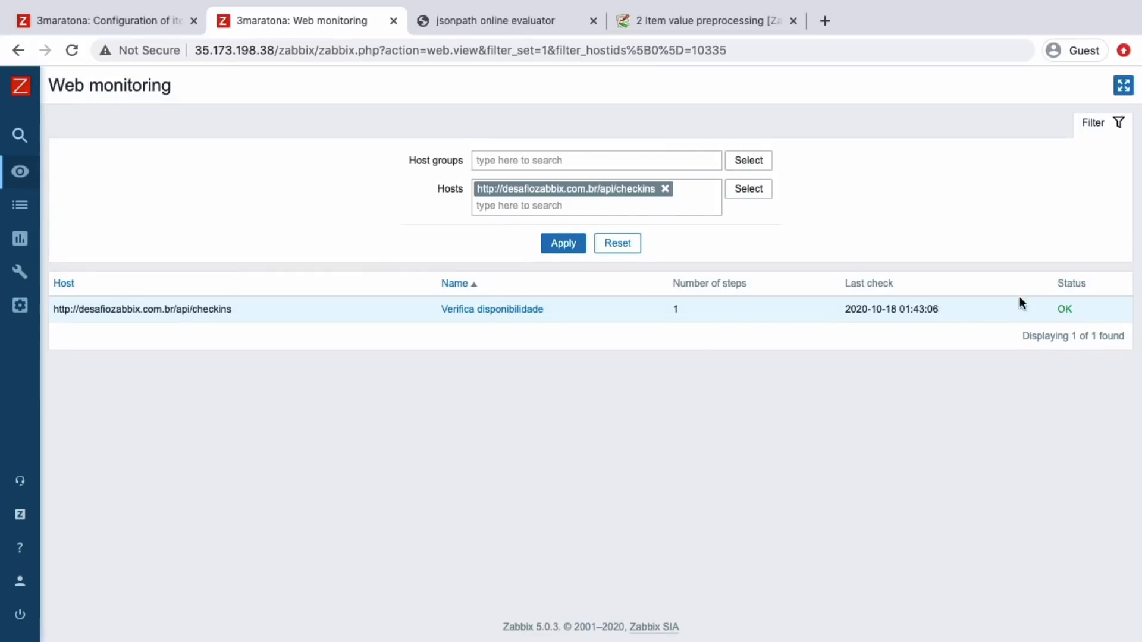
pyautogui.click(499, 310)
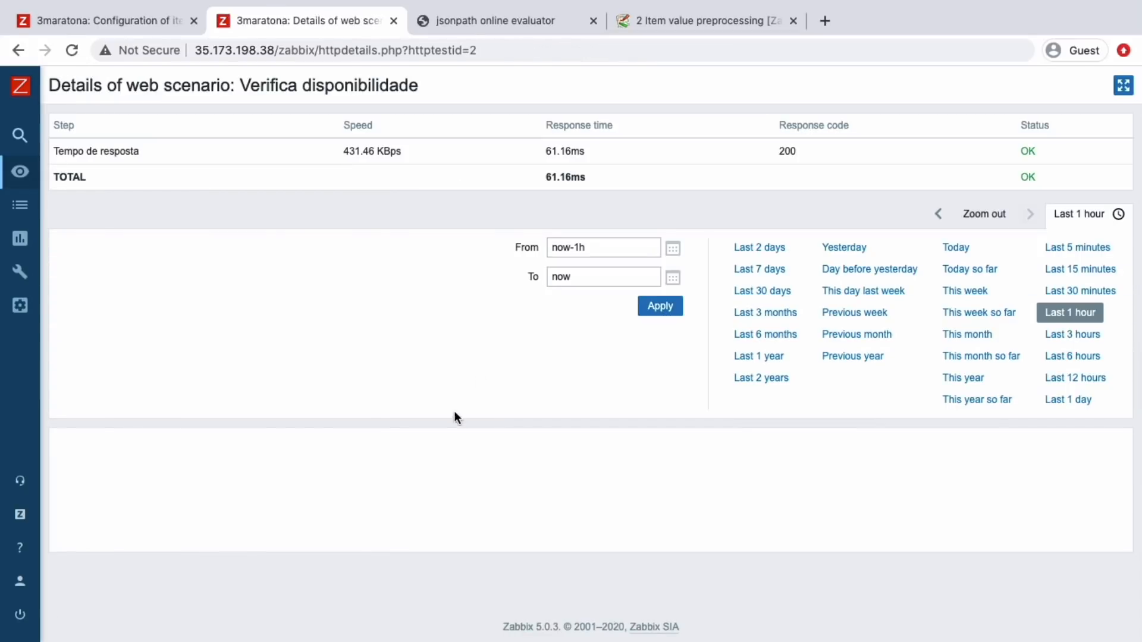
pyautogui.scroll(-2, 453, 418)
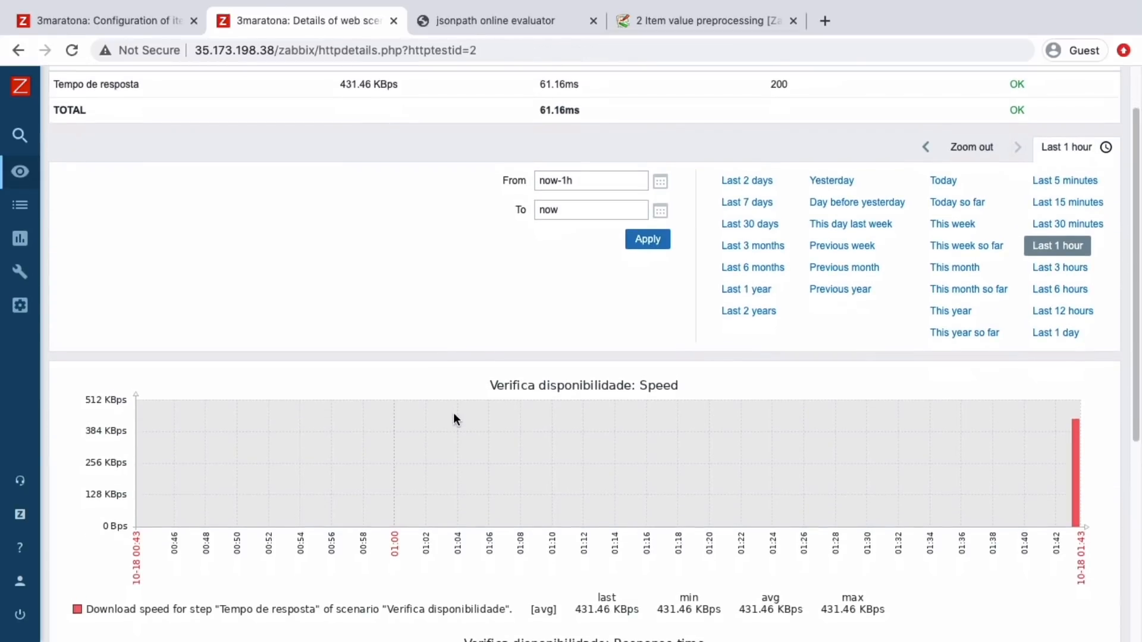
# Step: Limit the Verifica disponibilidade graphs to the last 5 minutes and examine the speed, response time and step status
pyautogui.click(1052, 180)
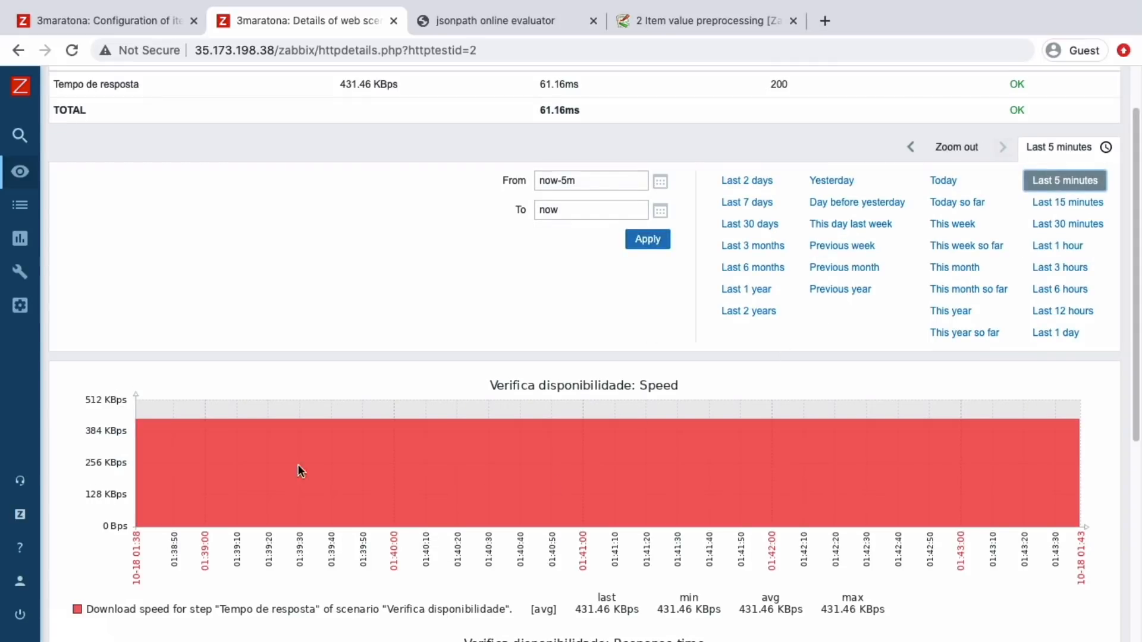
pyautogui.scroll(-4, 298, 465)
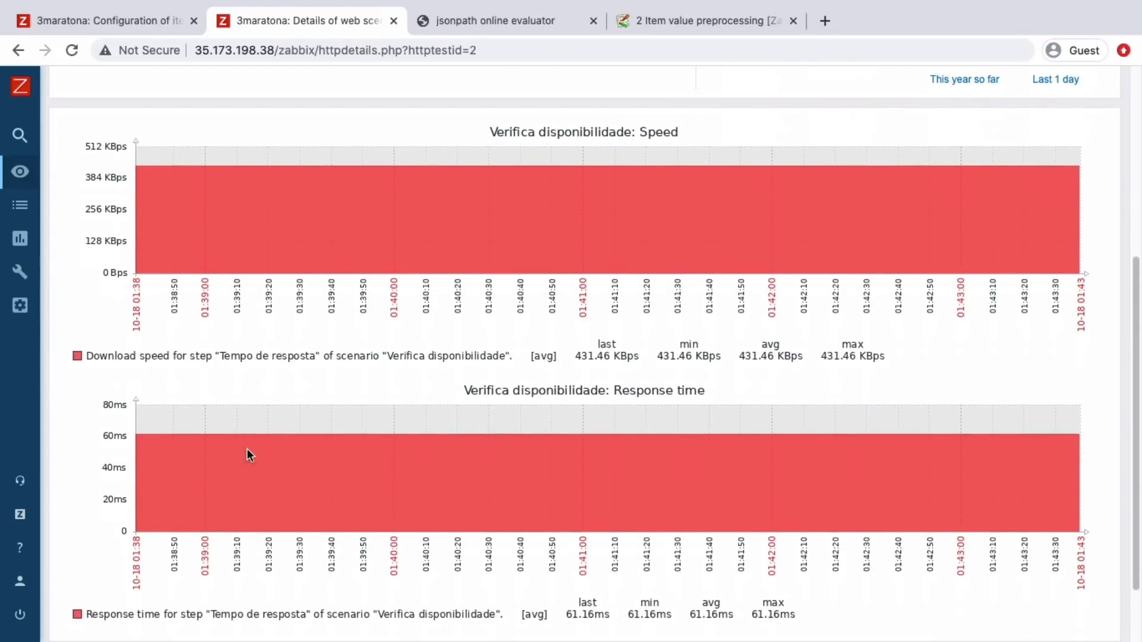
pyautogui.scroll(-2, 291, 462)
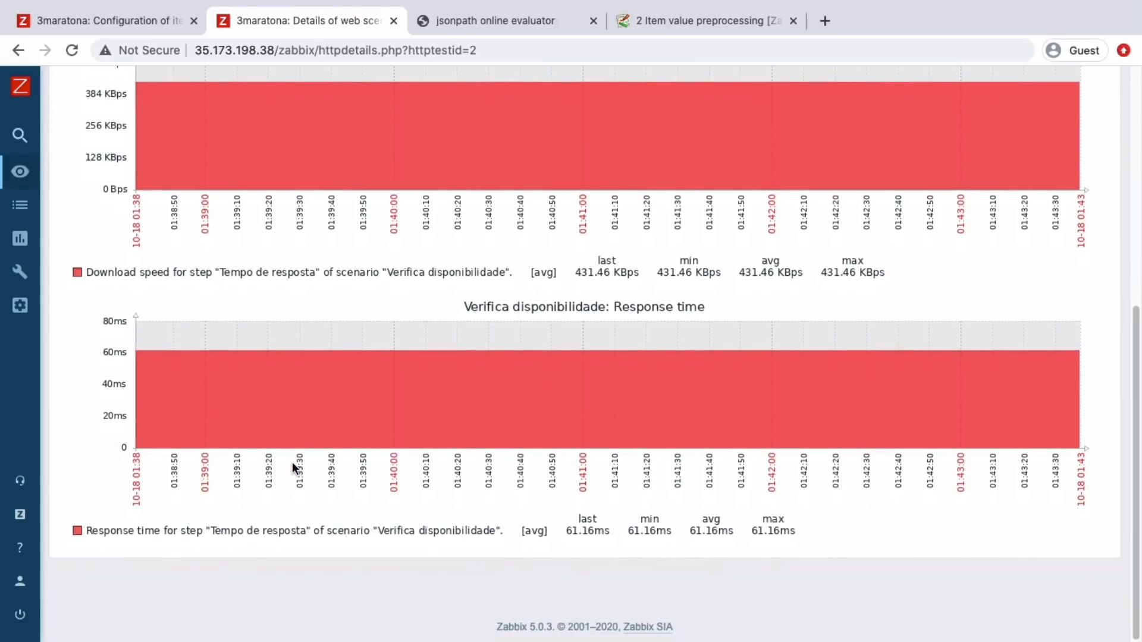
pyautogui.scroll(5, 292, 462)
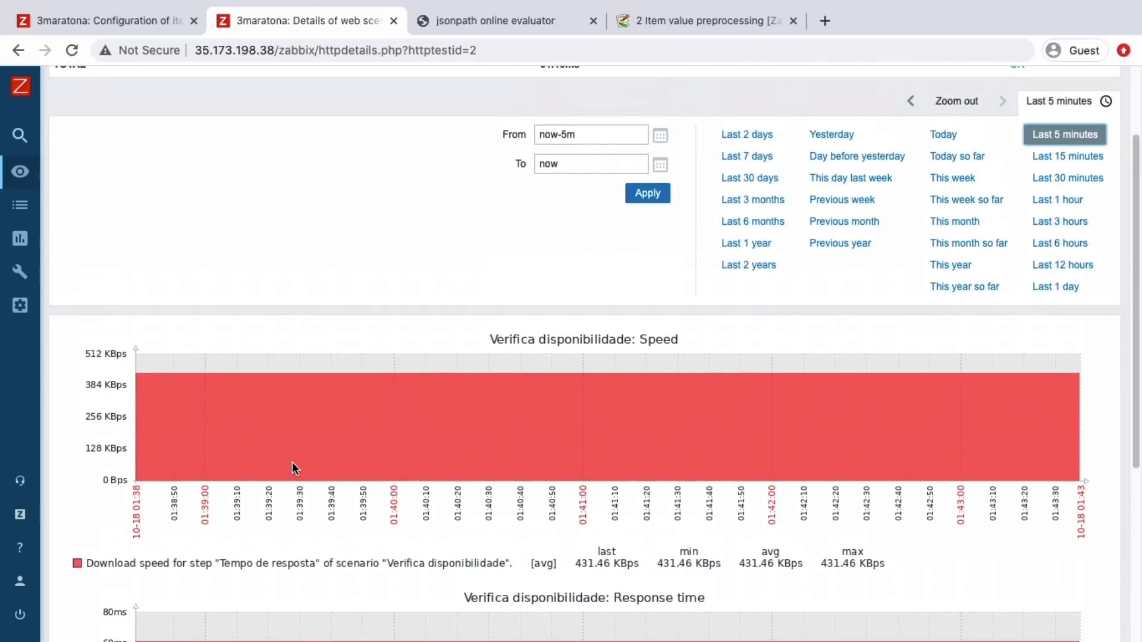
pyautogui.scroll(-2, 292, 461)
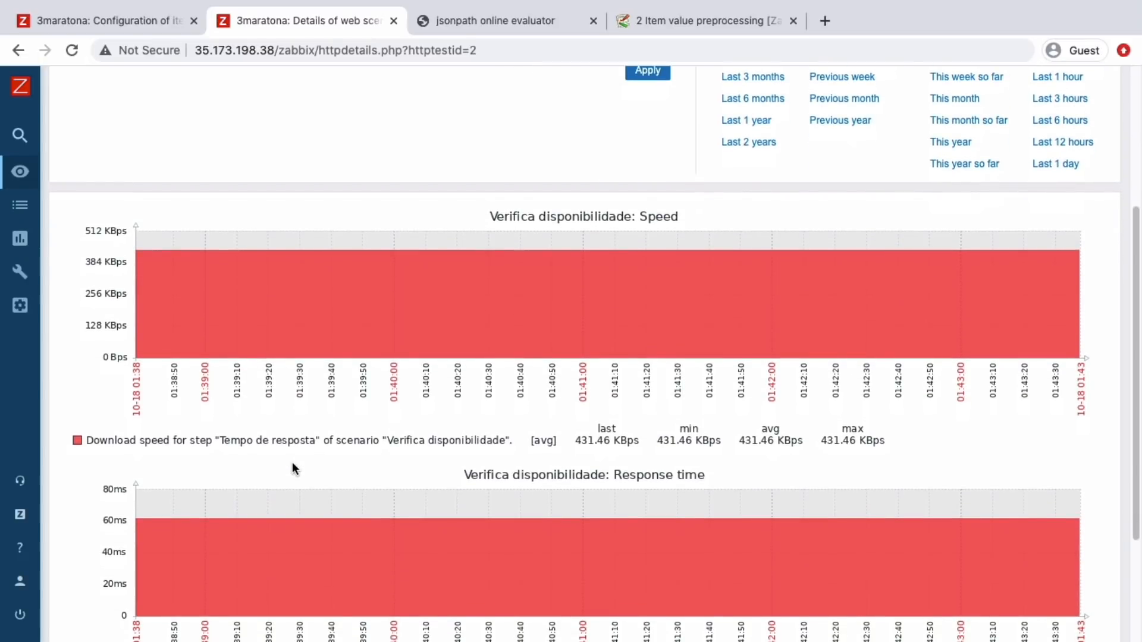
pyautogui.scroll(-2, 291, 462)
pyautogui.scroll(2, 291, 462)
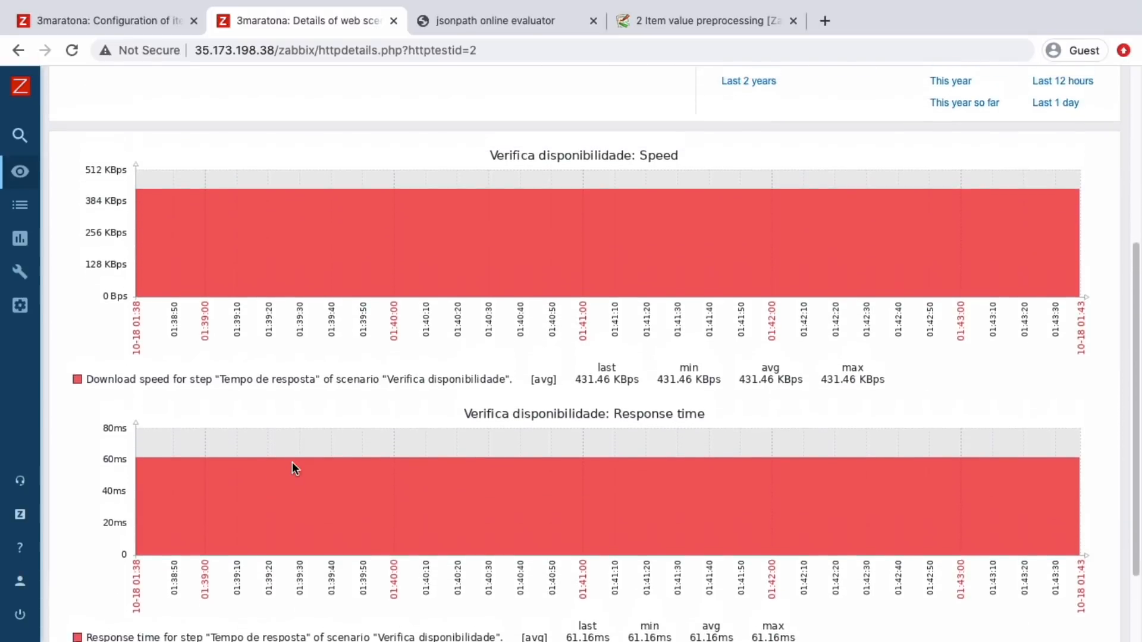
pyautogui.scroll(3, 291, 462)
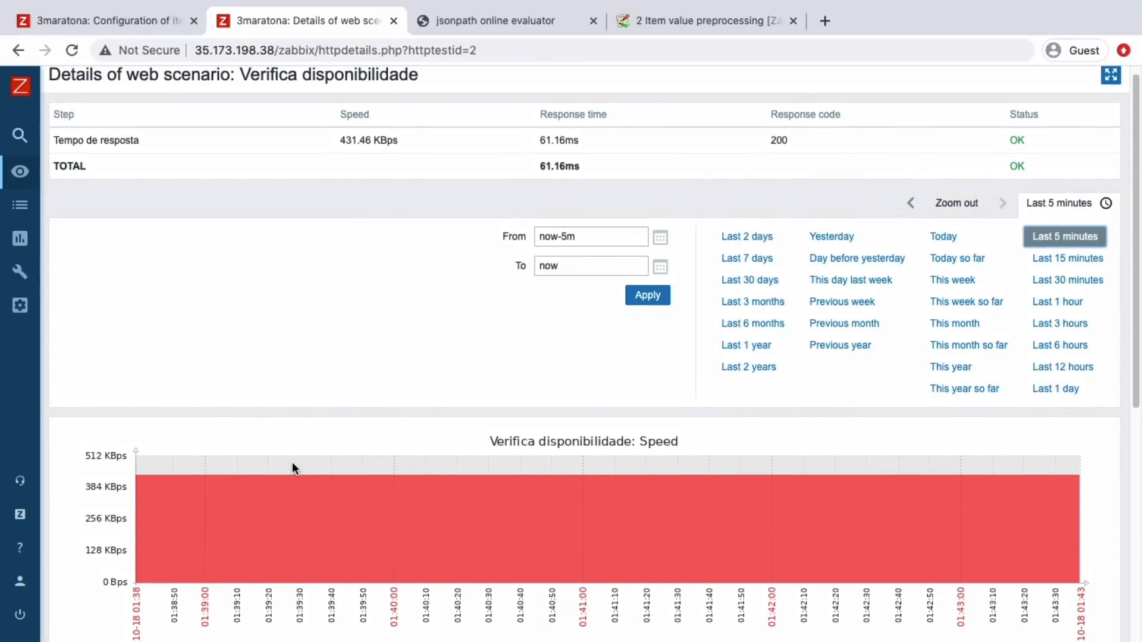
pyautogui.scroll(1, 292, 461)
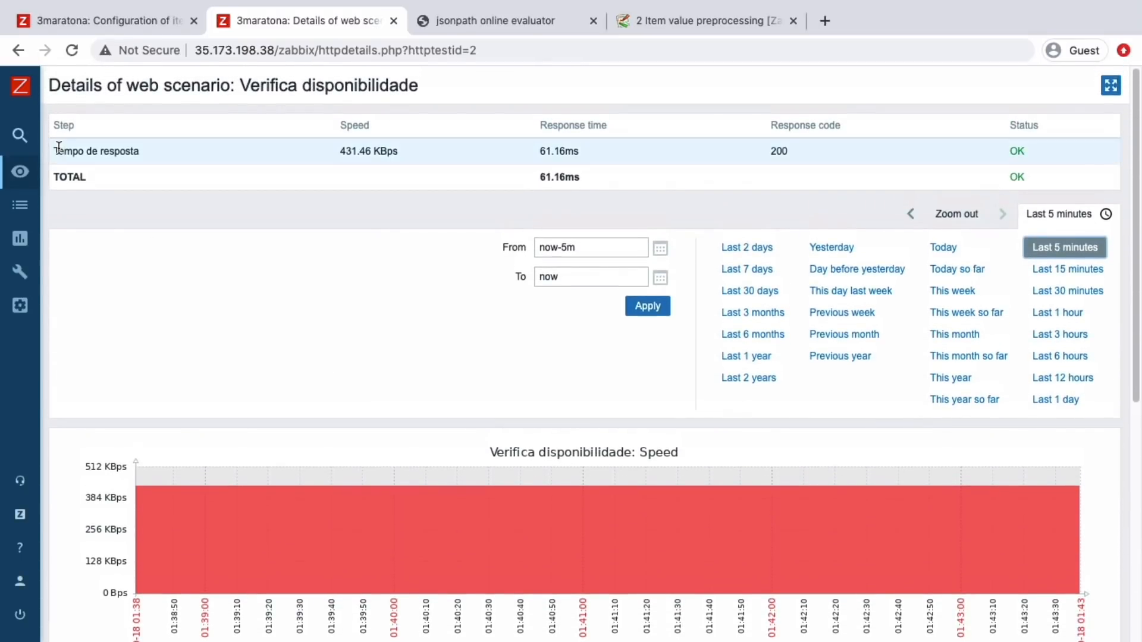
pyautogui.moveTo(88, 93)
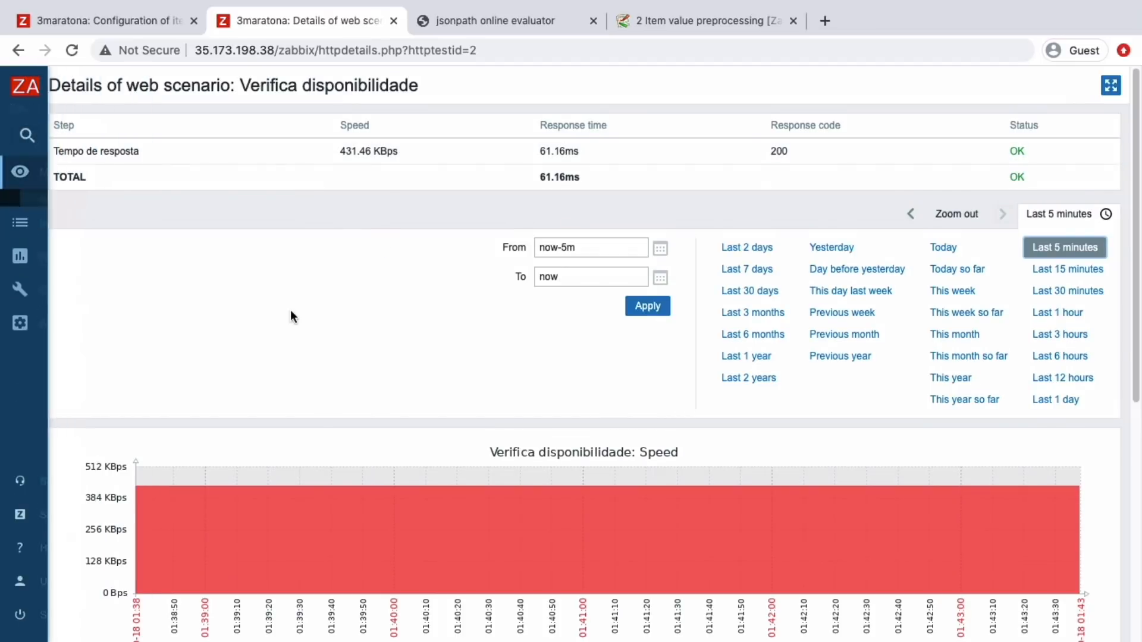